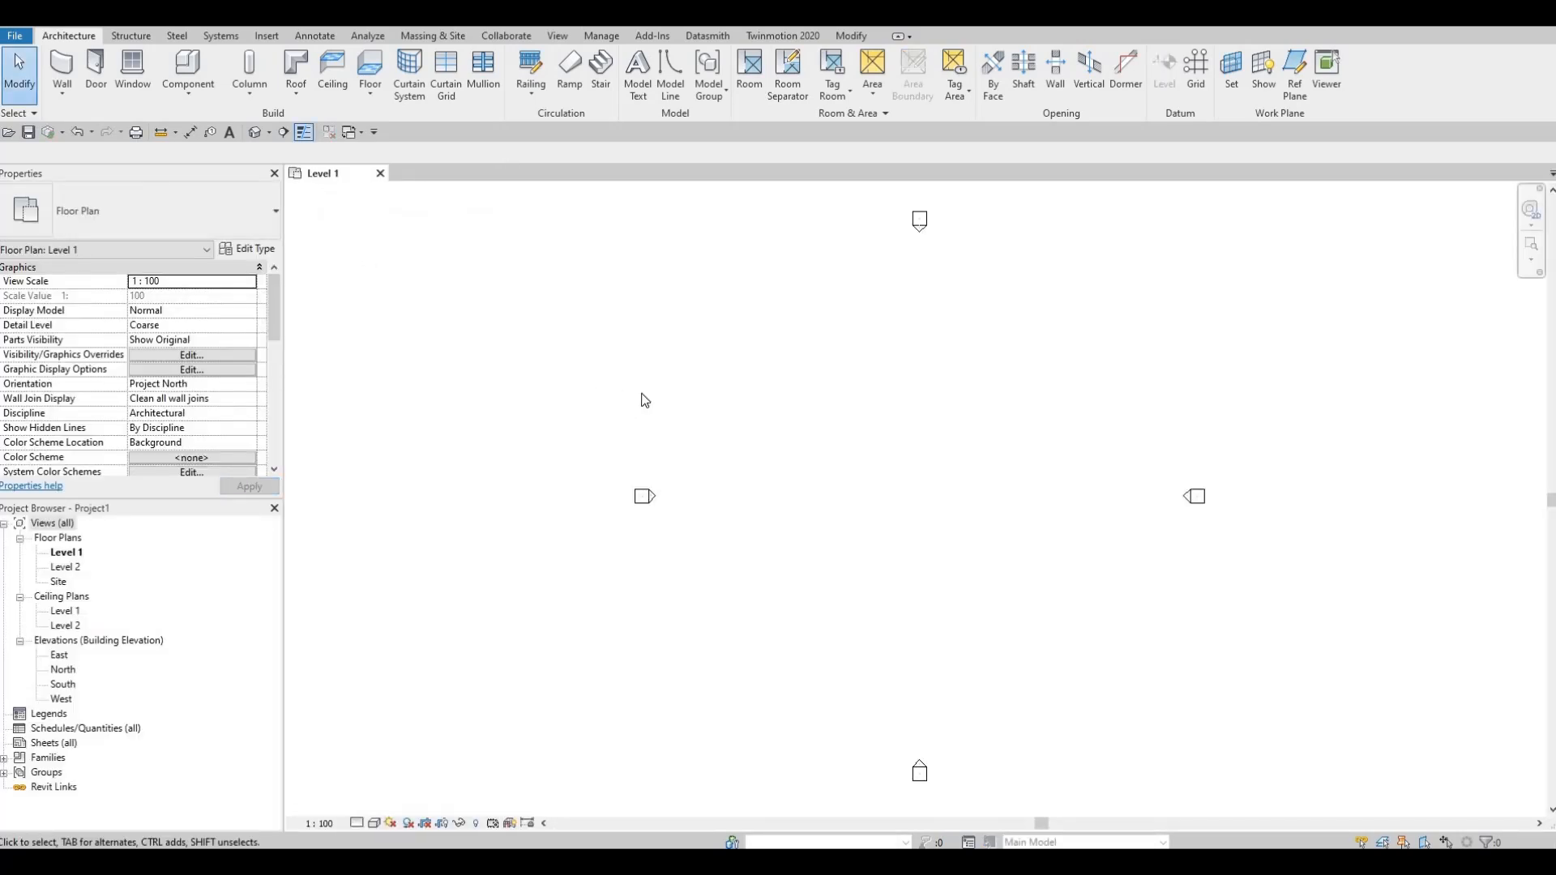
# Step: Draw a vertical grid line upward on Level 1, between the west and south elevation markers and ending level with the north marker
pyautogui.scroll(1, 640, 393)
pyautogui.scroll(-2, 660, 397)
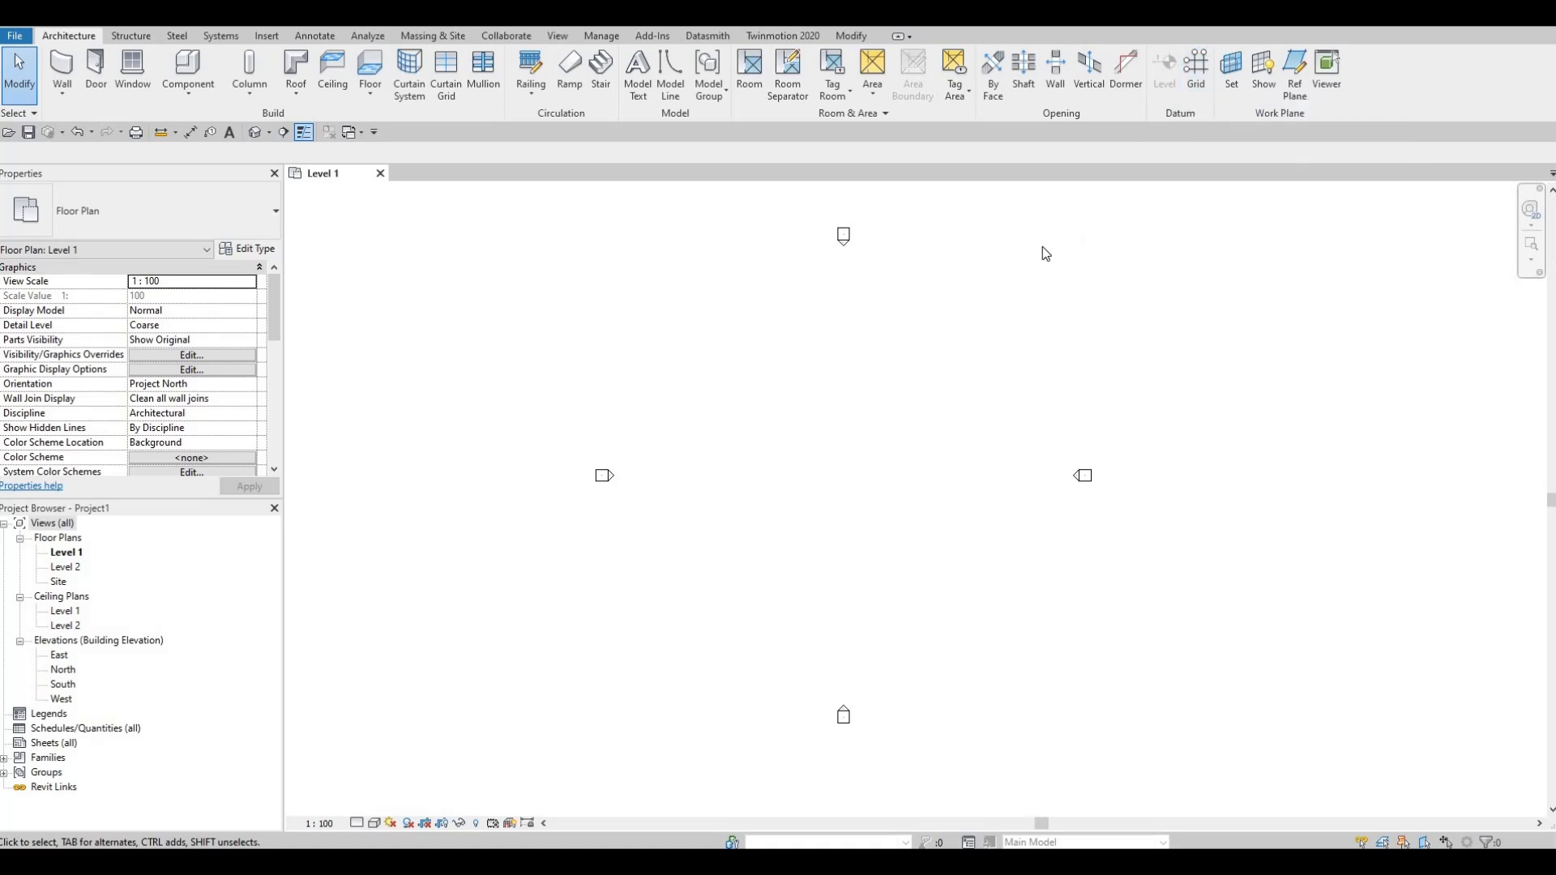
pyautogui.press('g')
pyautogui.press('r')
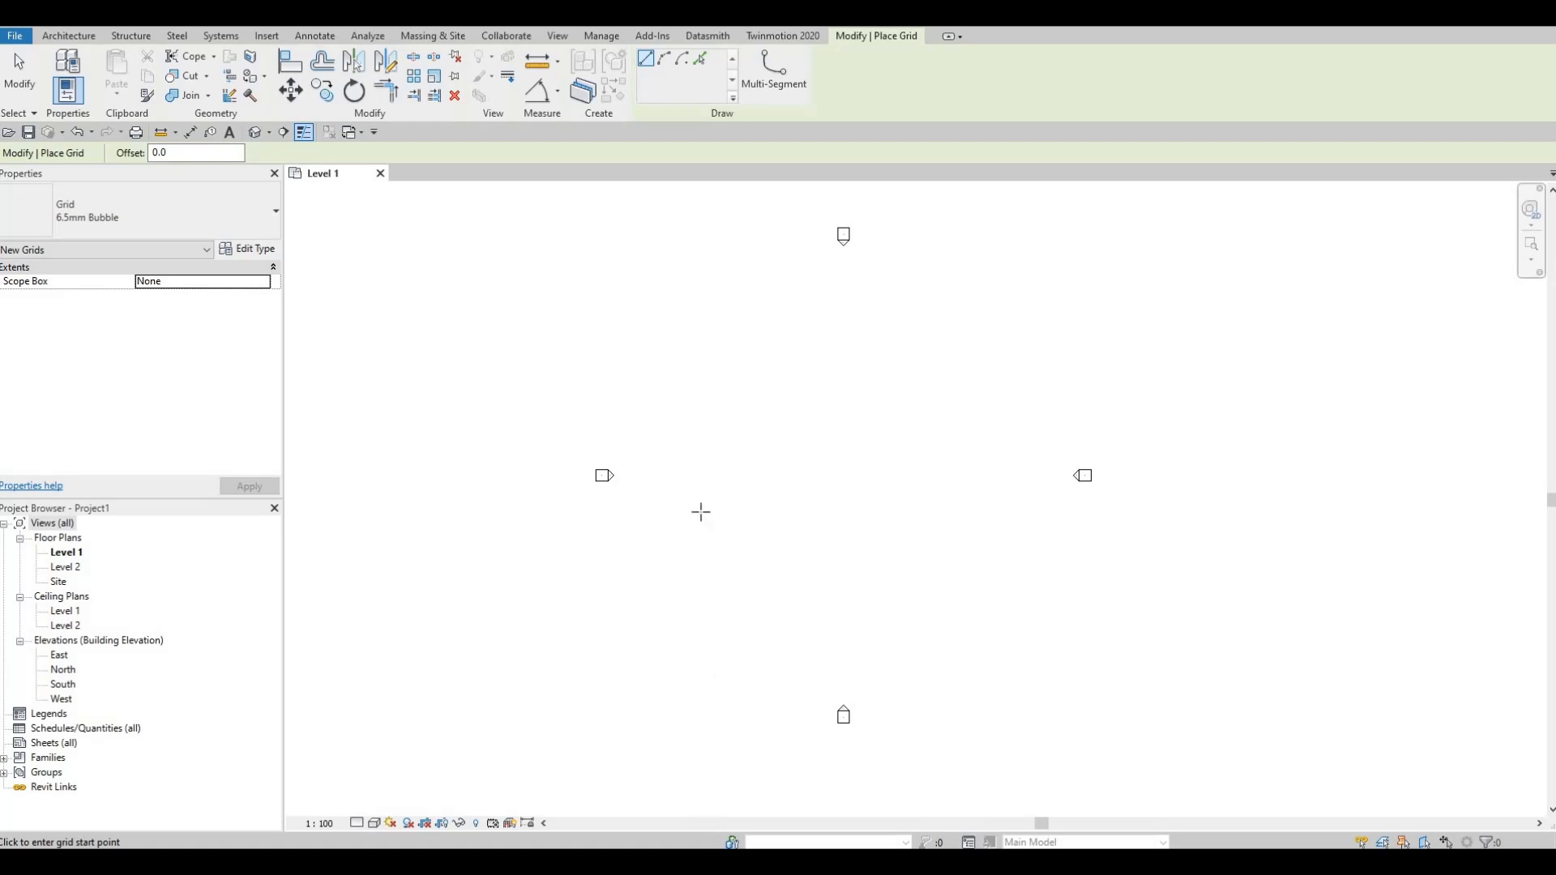
pyautogui.click(696, 681)
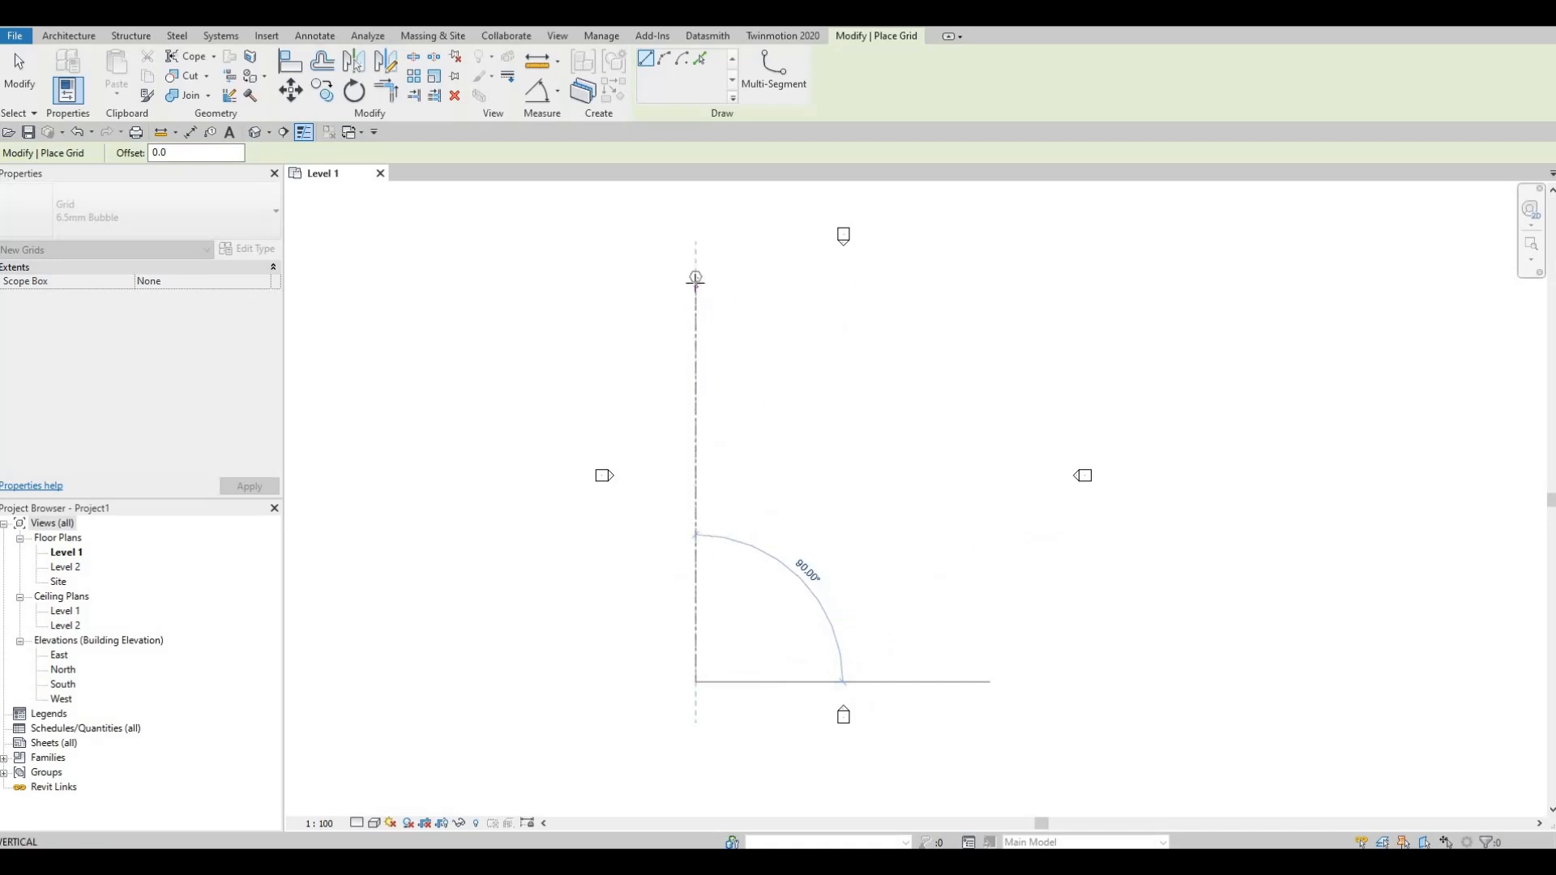
pyautogui.click(808, 349)
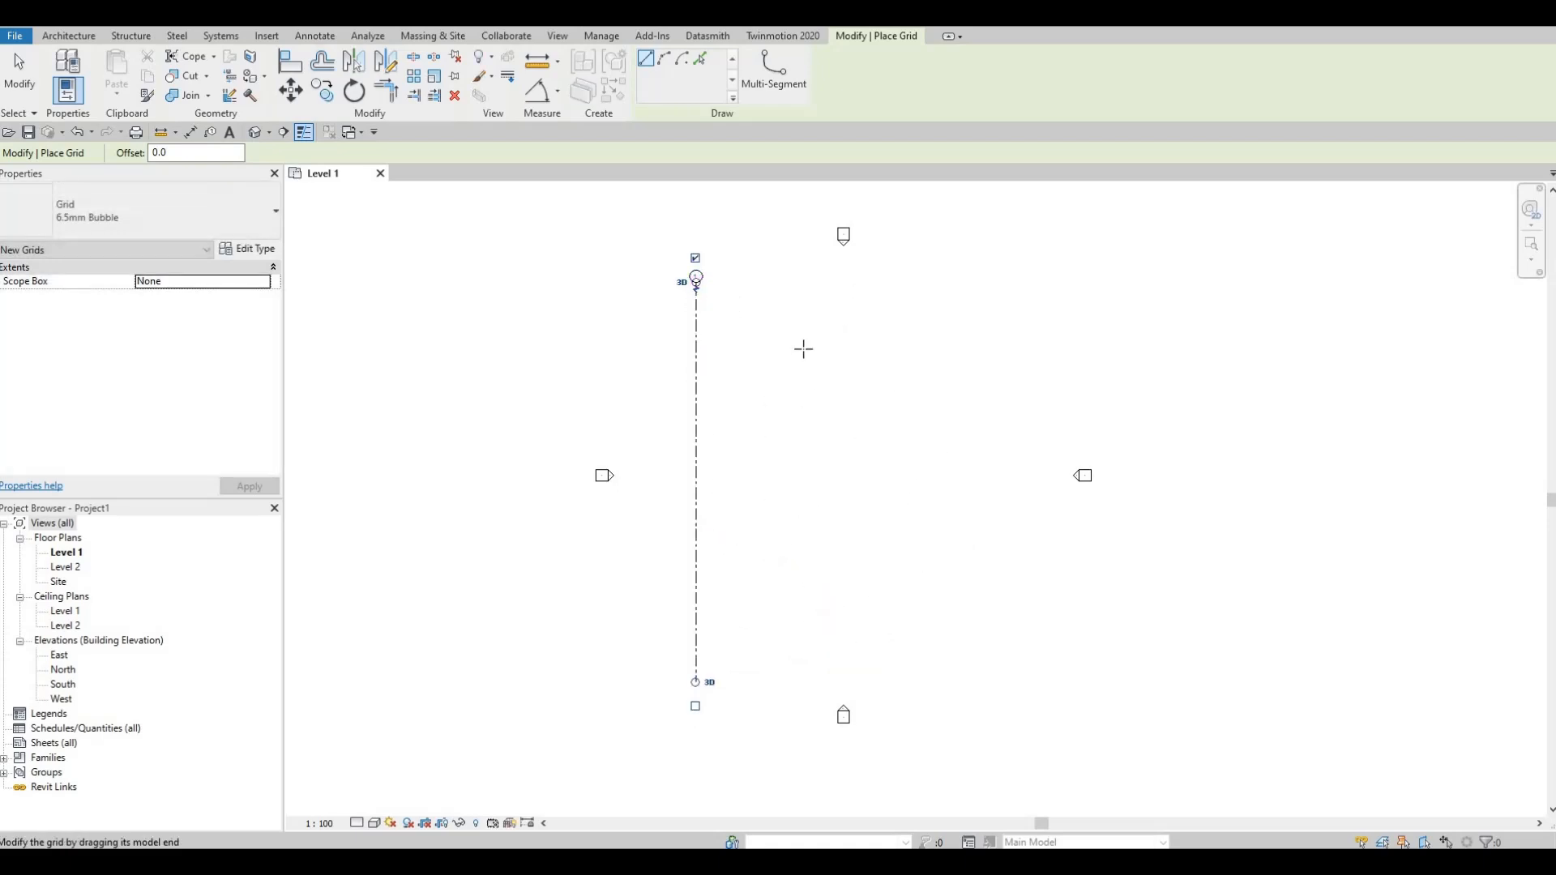
pyautogui.press('Escape')
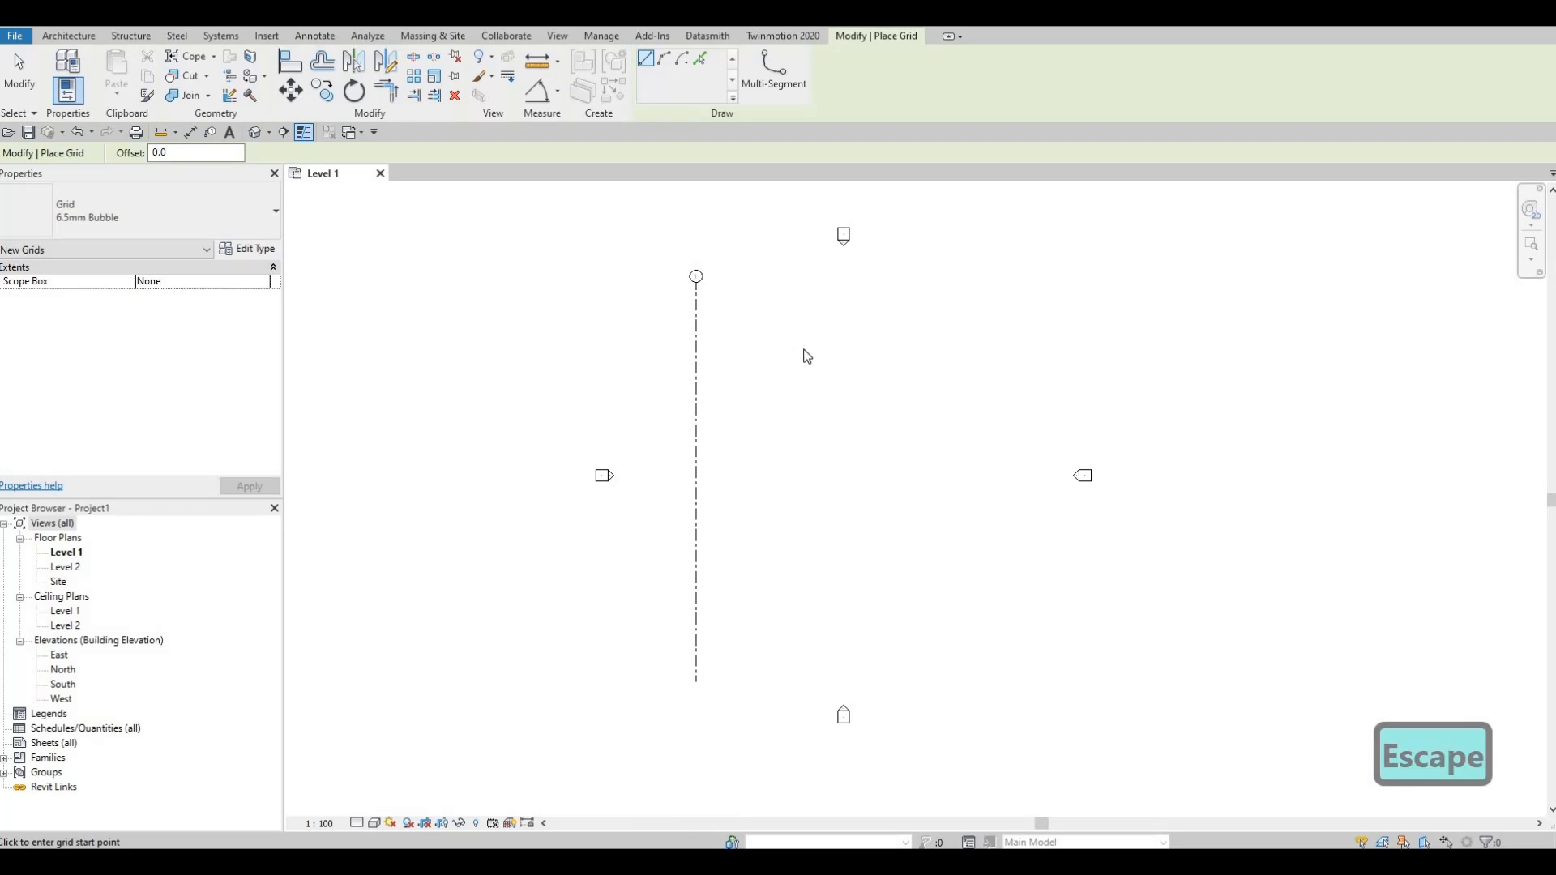
pyautogui.press('Escape')
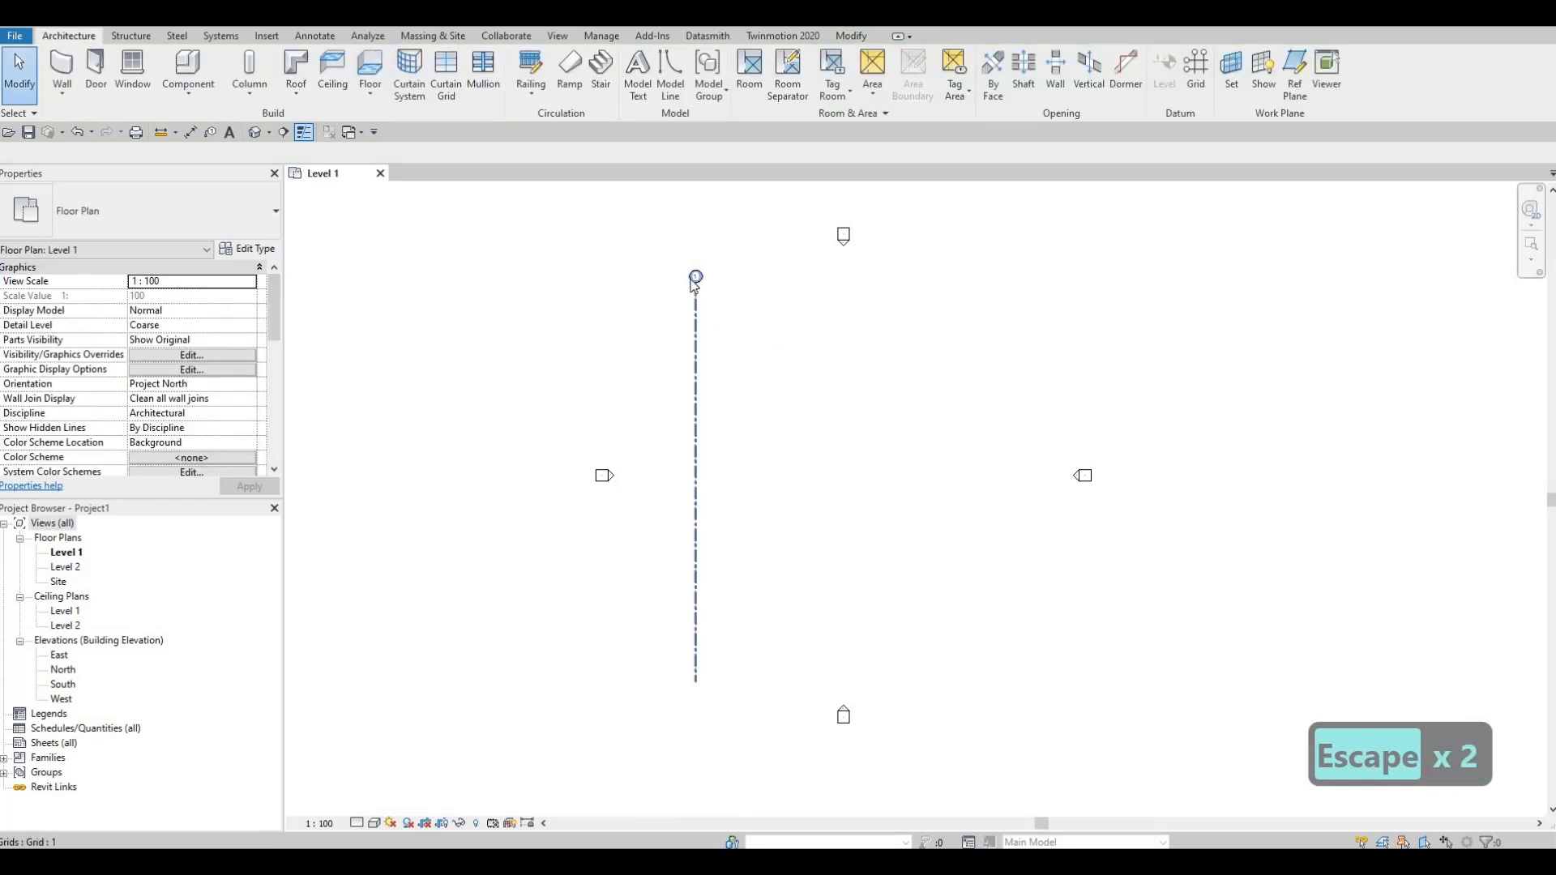
pyautogui.scroll(5, 696, 288)
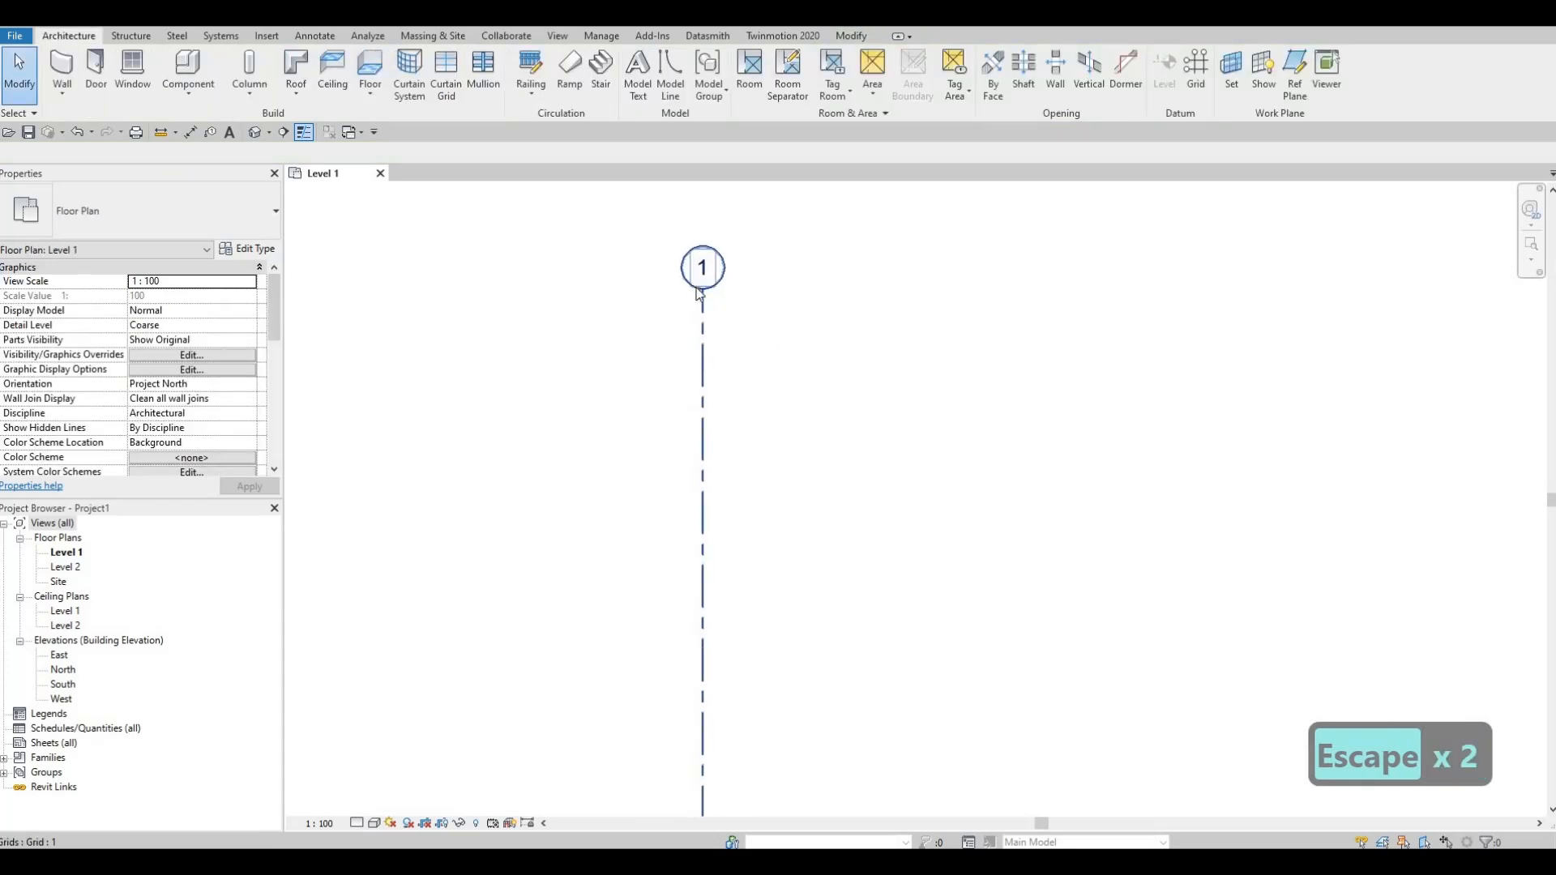
pyautogui.scroll(-4, 696, 296)
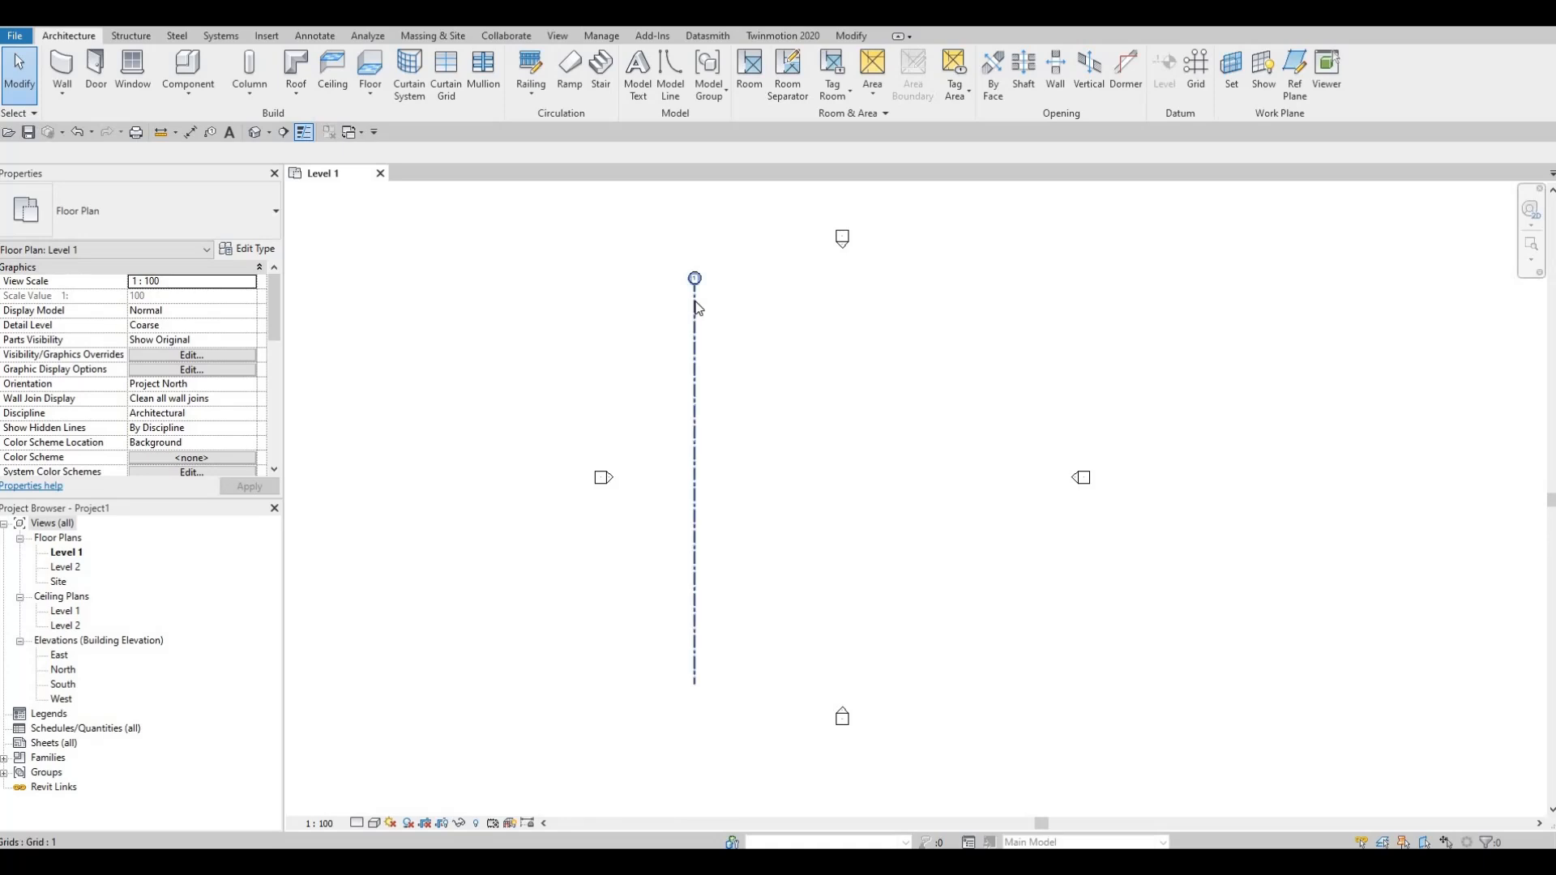
# Step: Copy grid 1 horizontally 3640 to the right, with multiple copies enabled
pyautogui.click(694, 299)
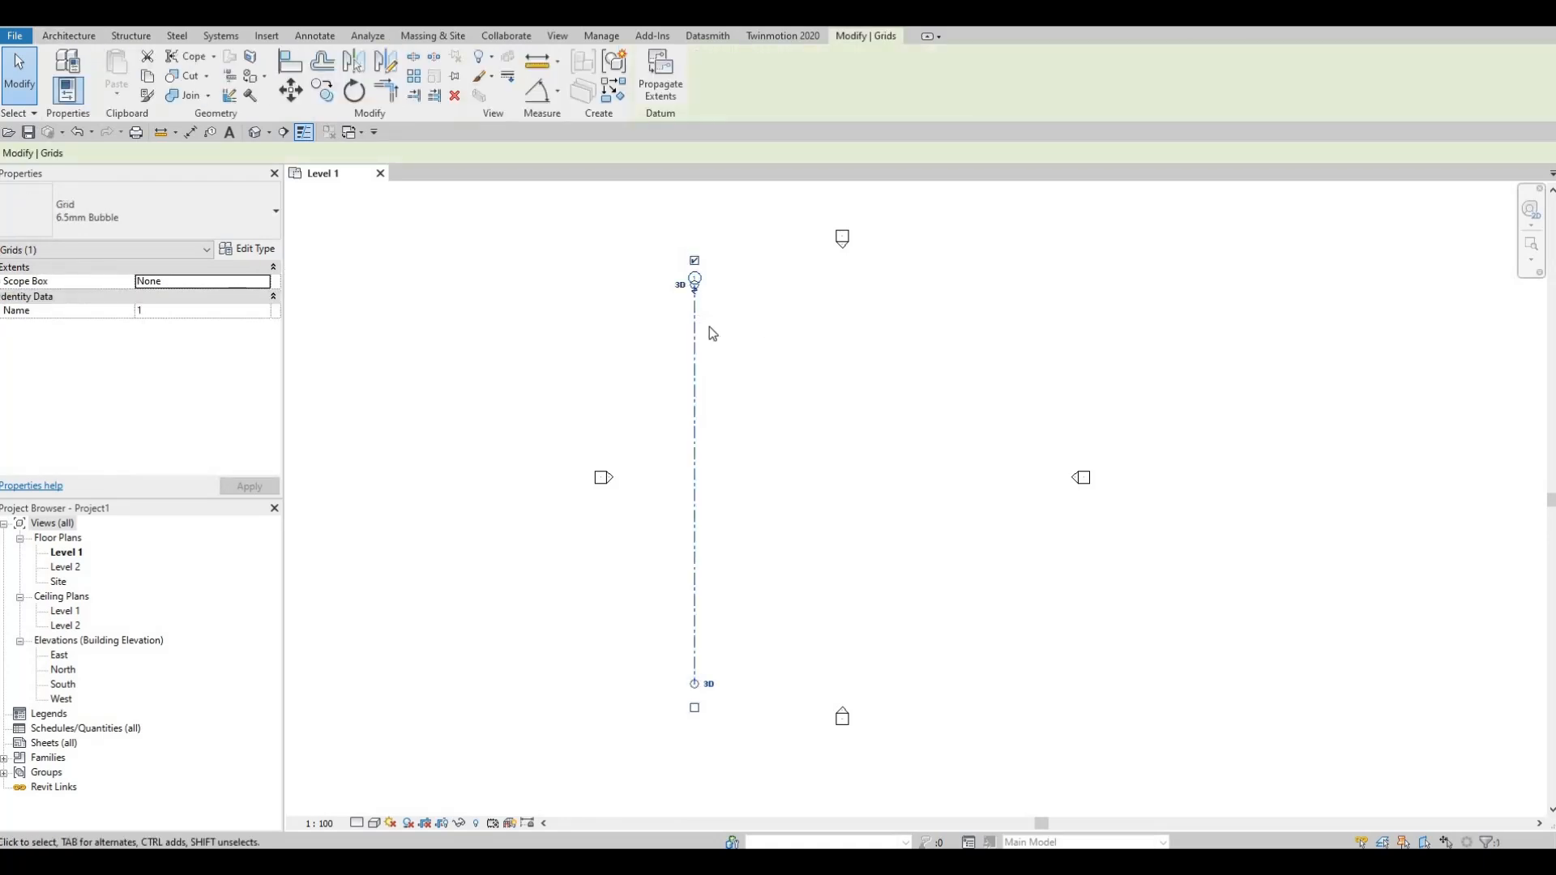
pyautogui.press('c')
pyautogui.press('o')
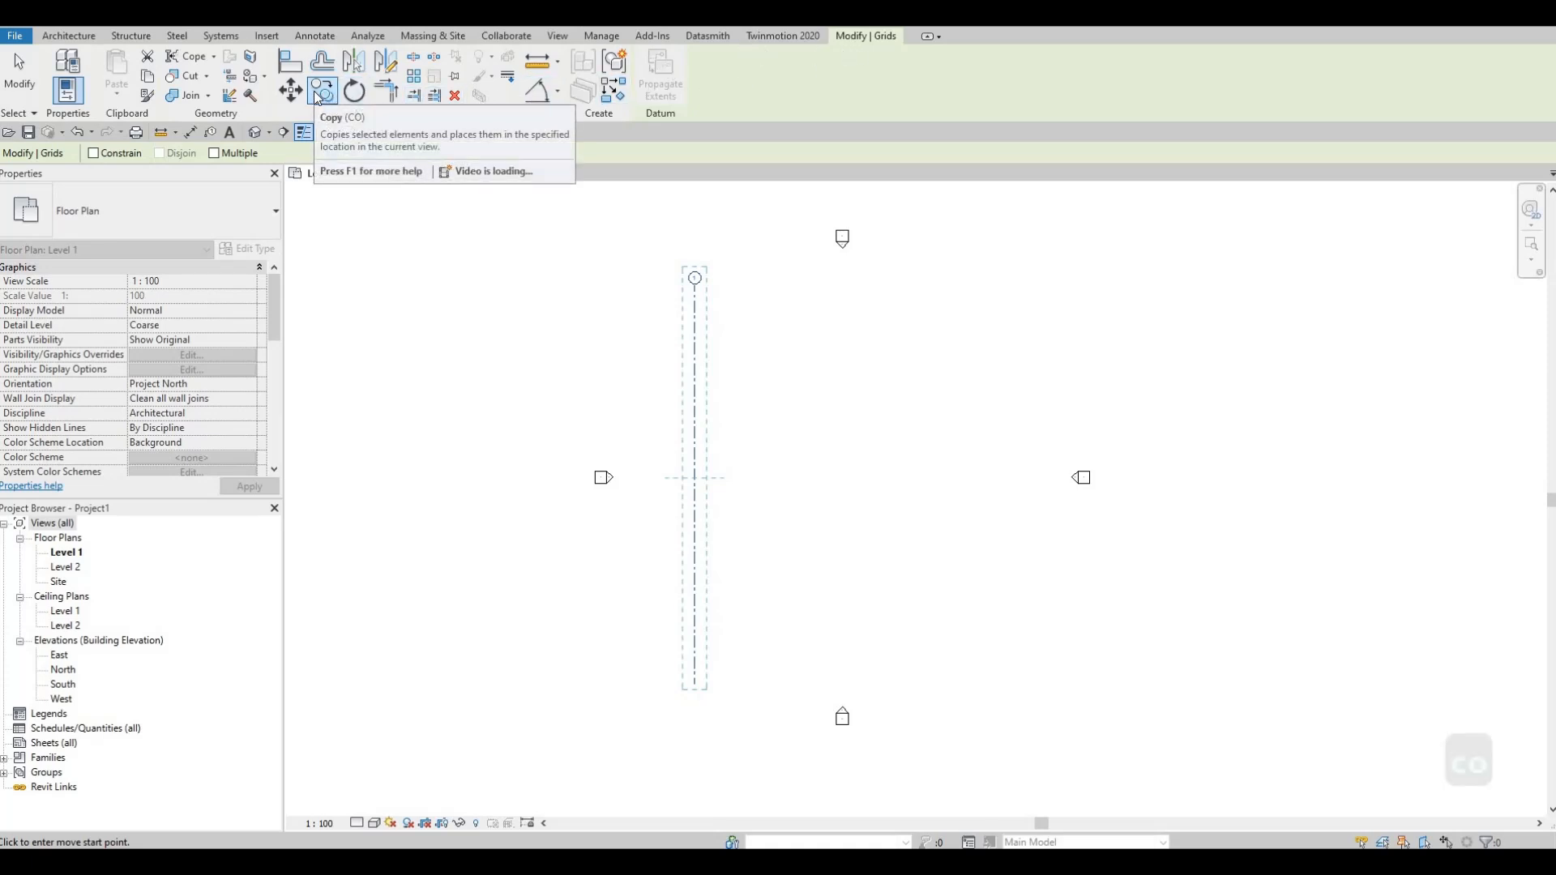
pyautogui.click(216, 153)
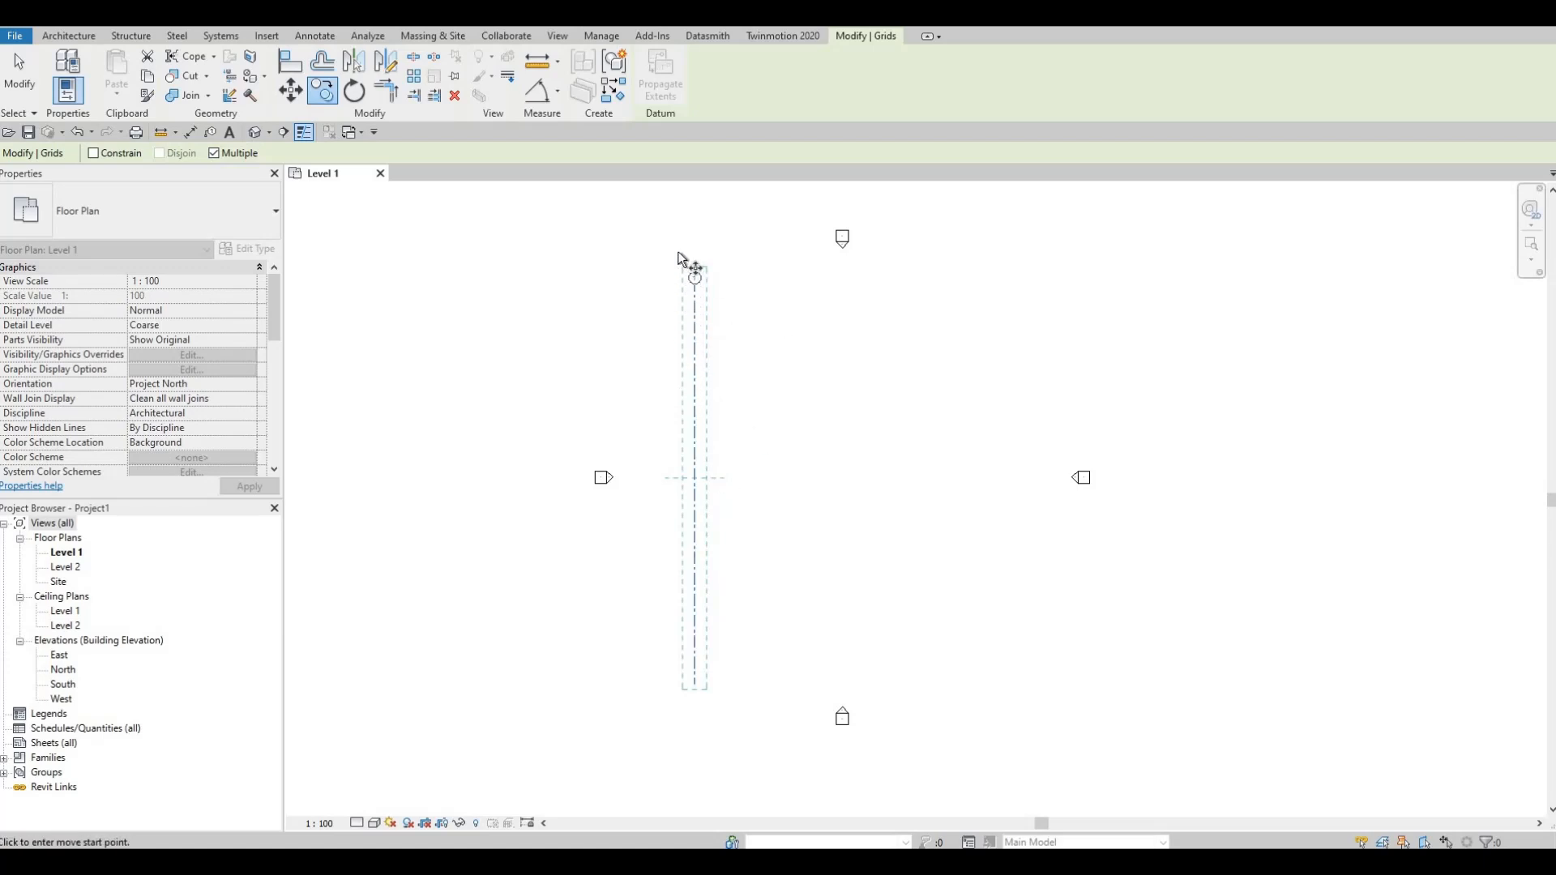
pyautogui.scroll(4, 682, 264)
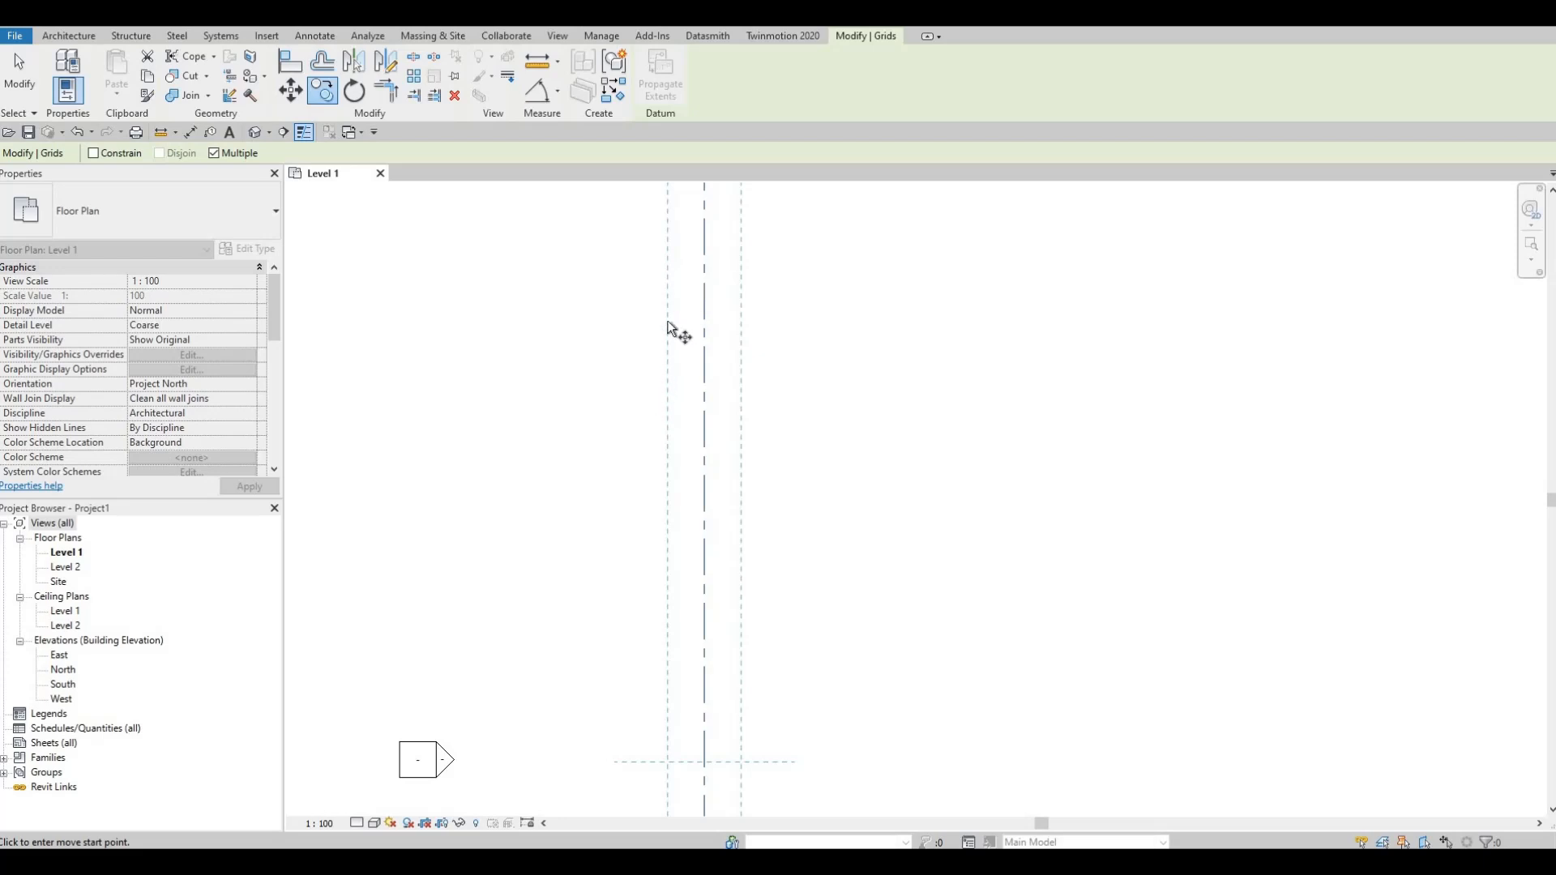
pyautogui.moveTo(712, 221); pyautogui.dragTo(709, 314, button='middle')
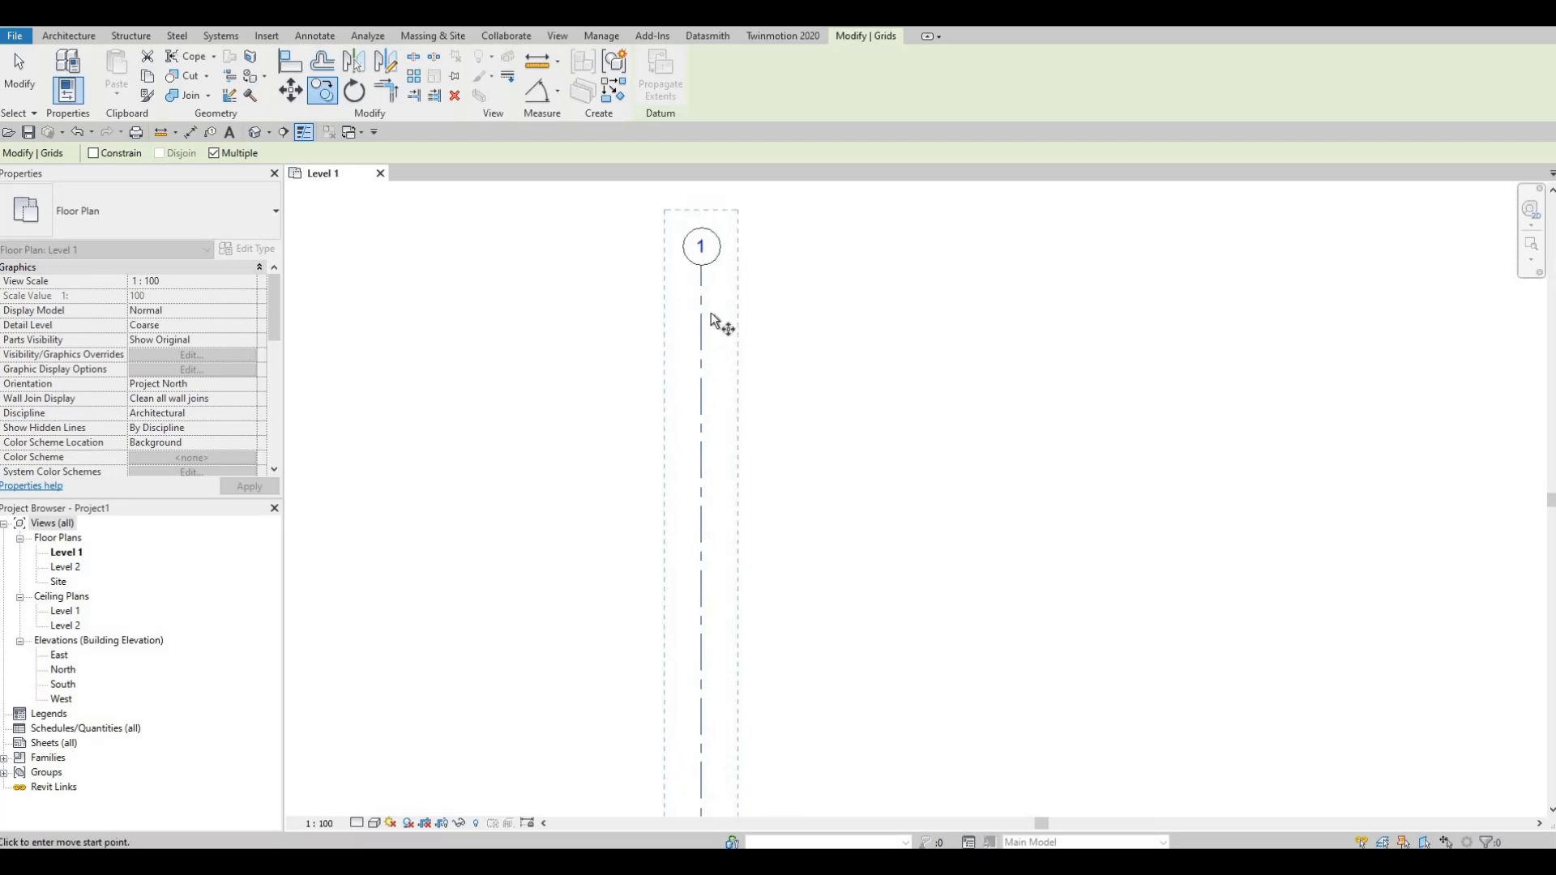
pyautogui.scroll(-1, 710, 313)
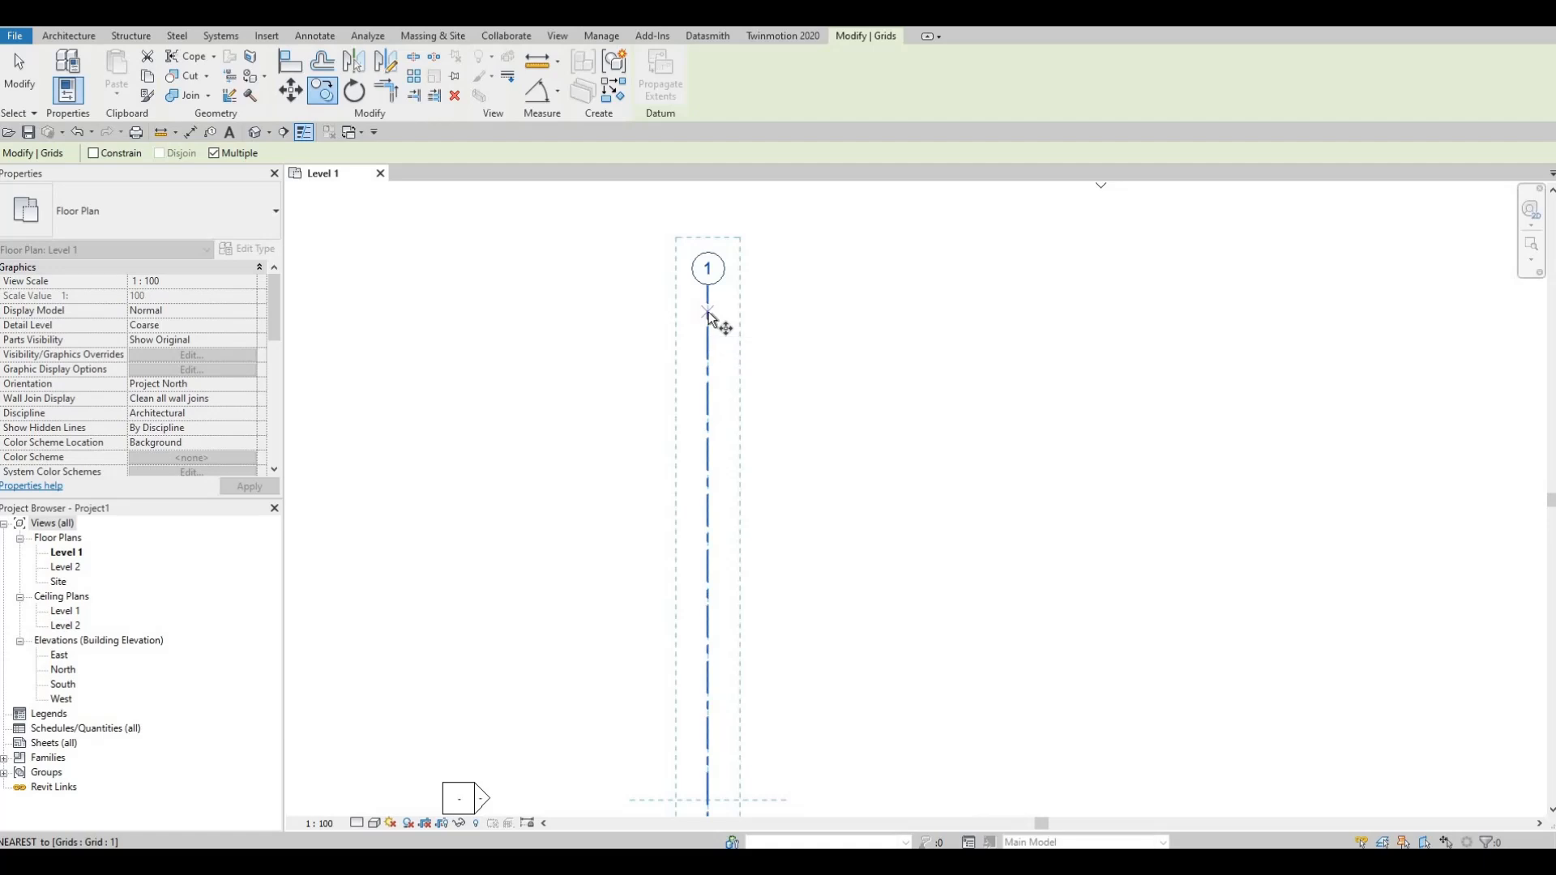
pyautogui.click(709, 314)
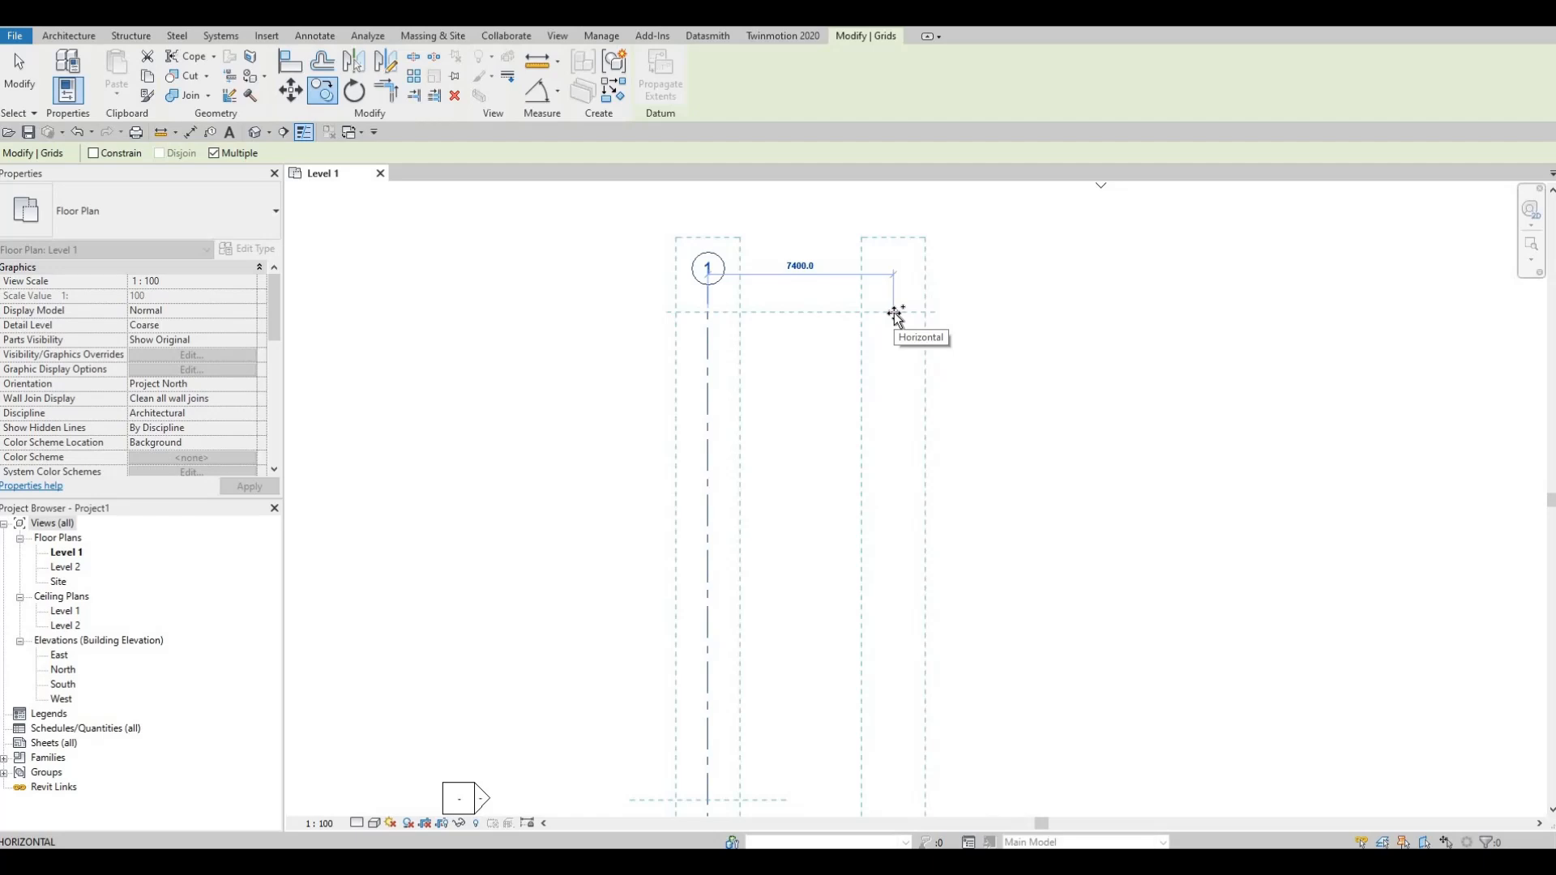
pyautogui.scroll(-3, 1230, 313)
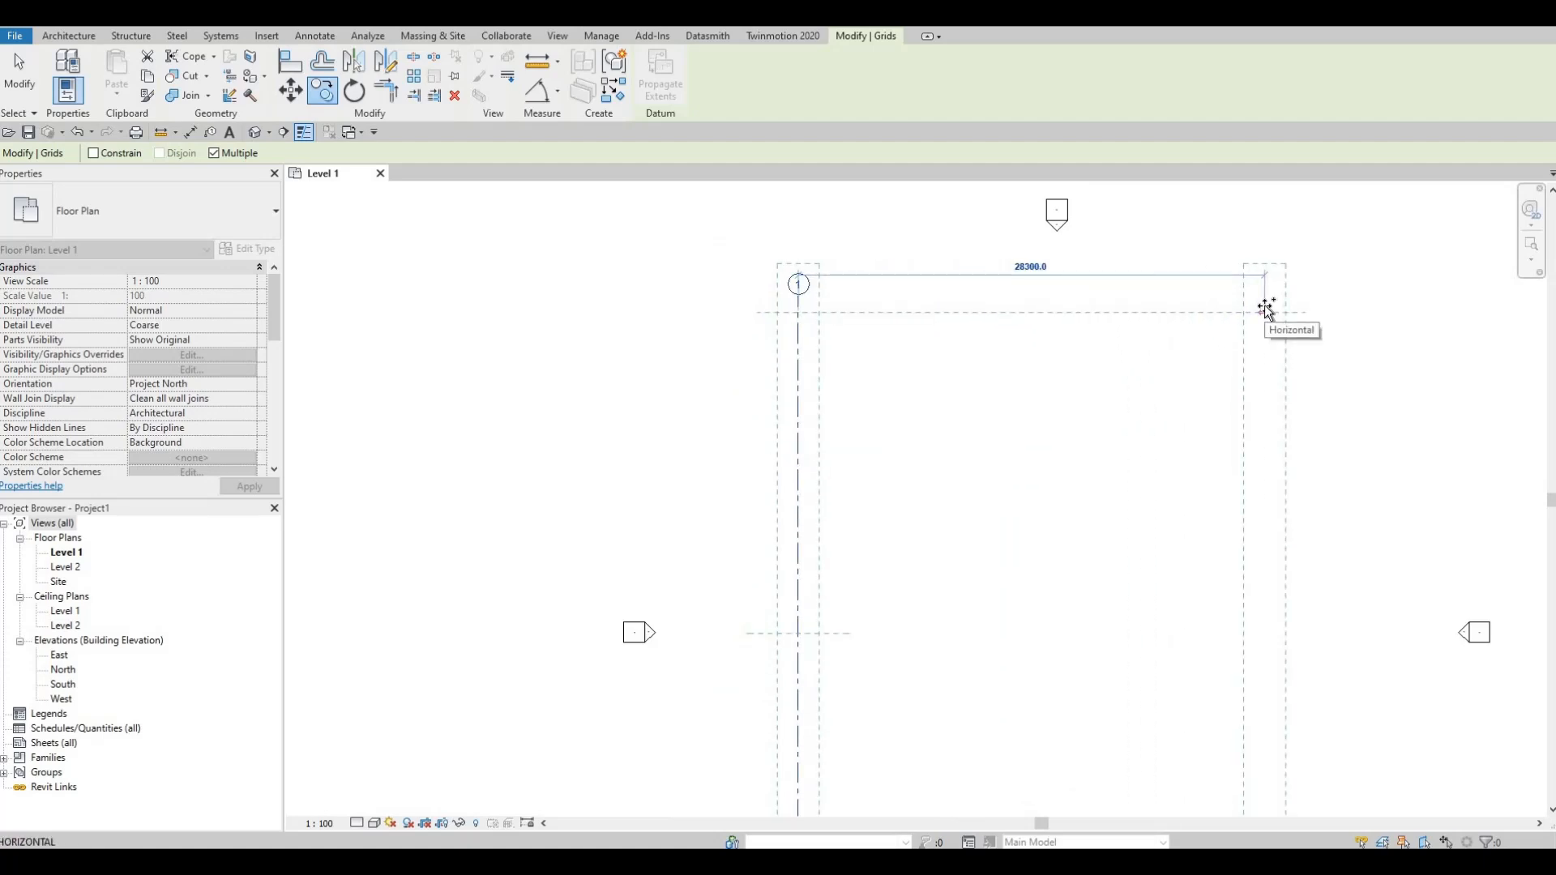
pyautogui.write('36')
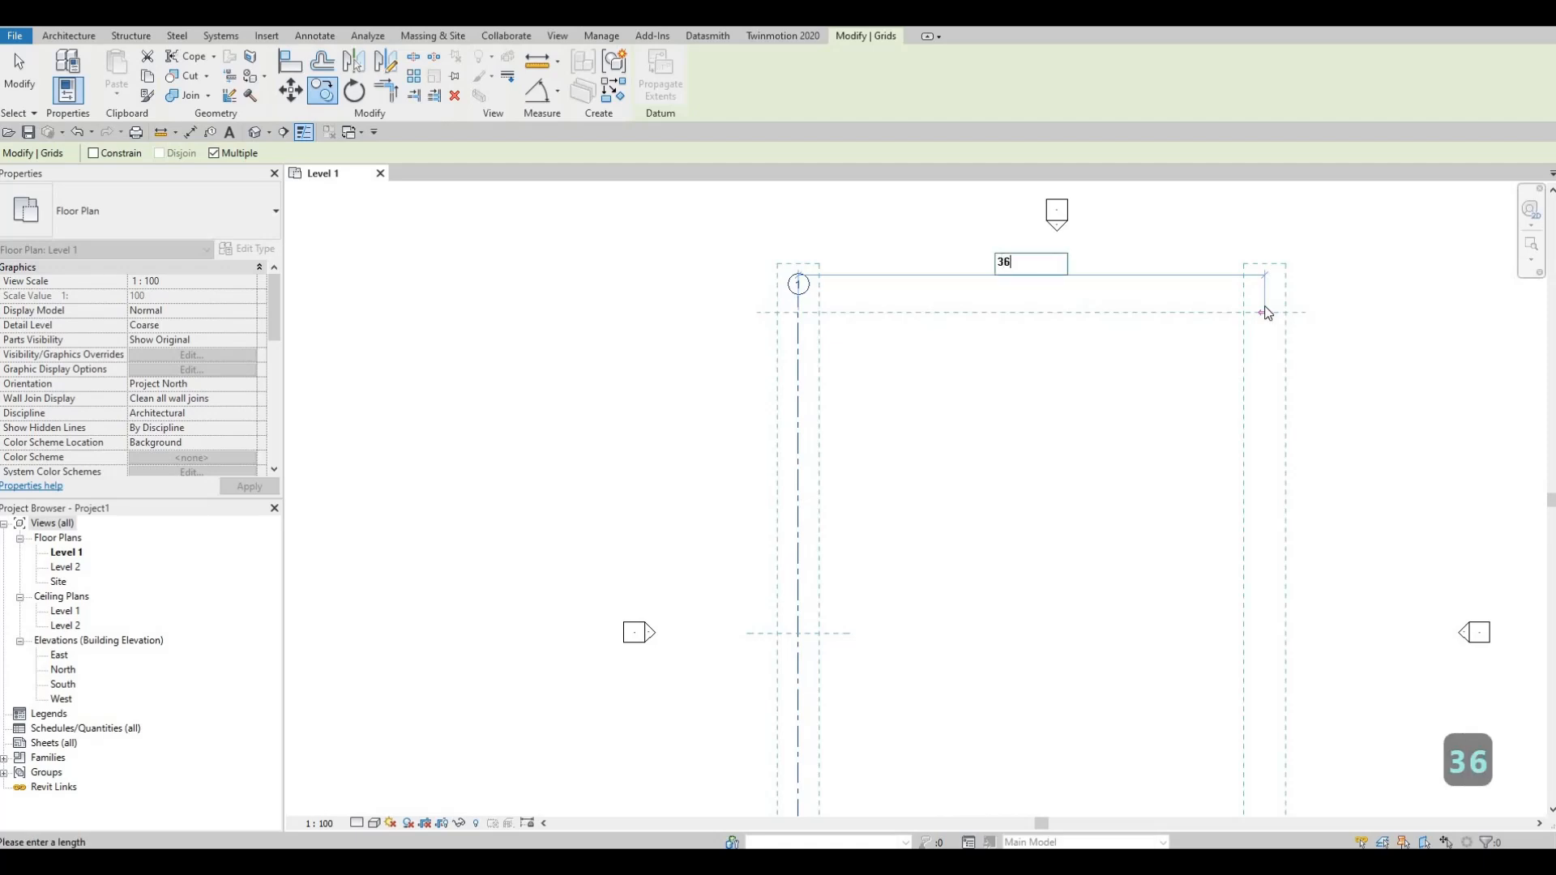
pyautogui.write('40')
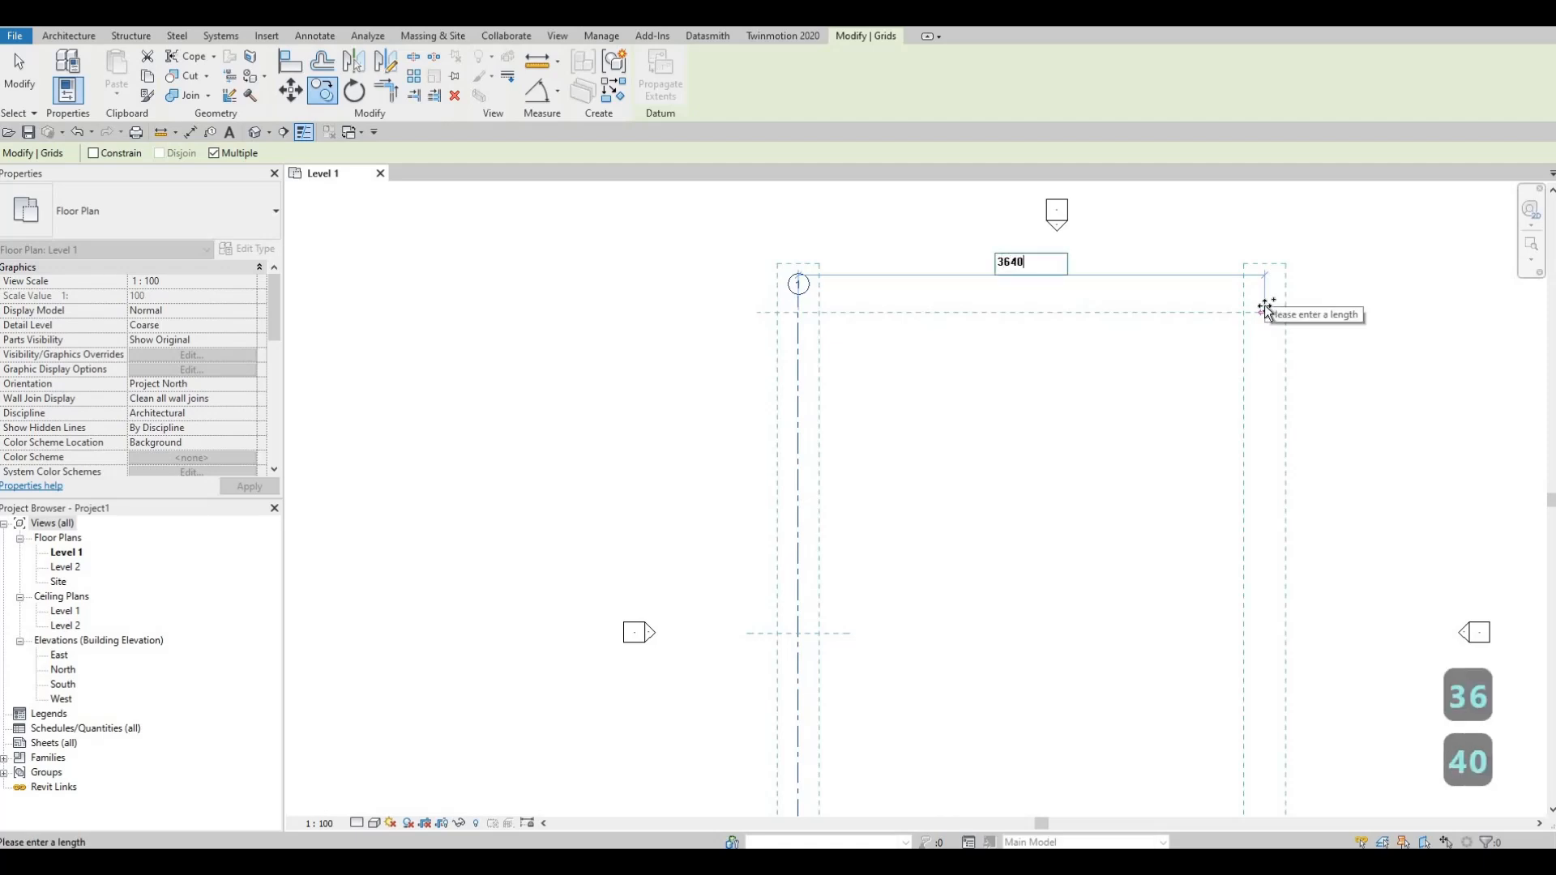
pyautogui.press('Return')
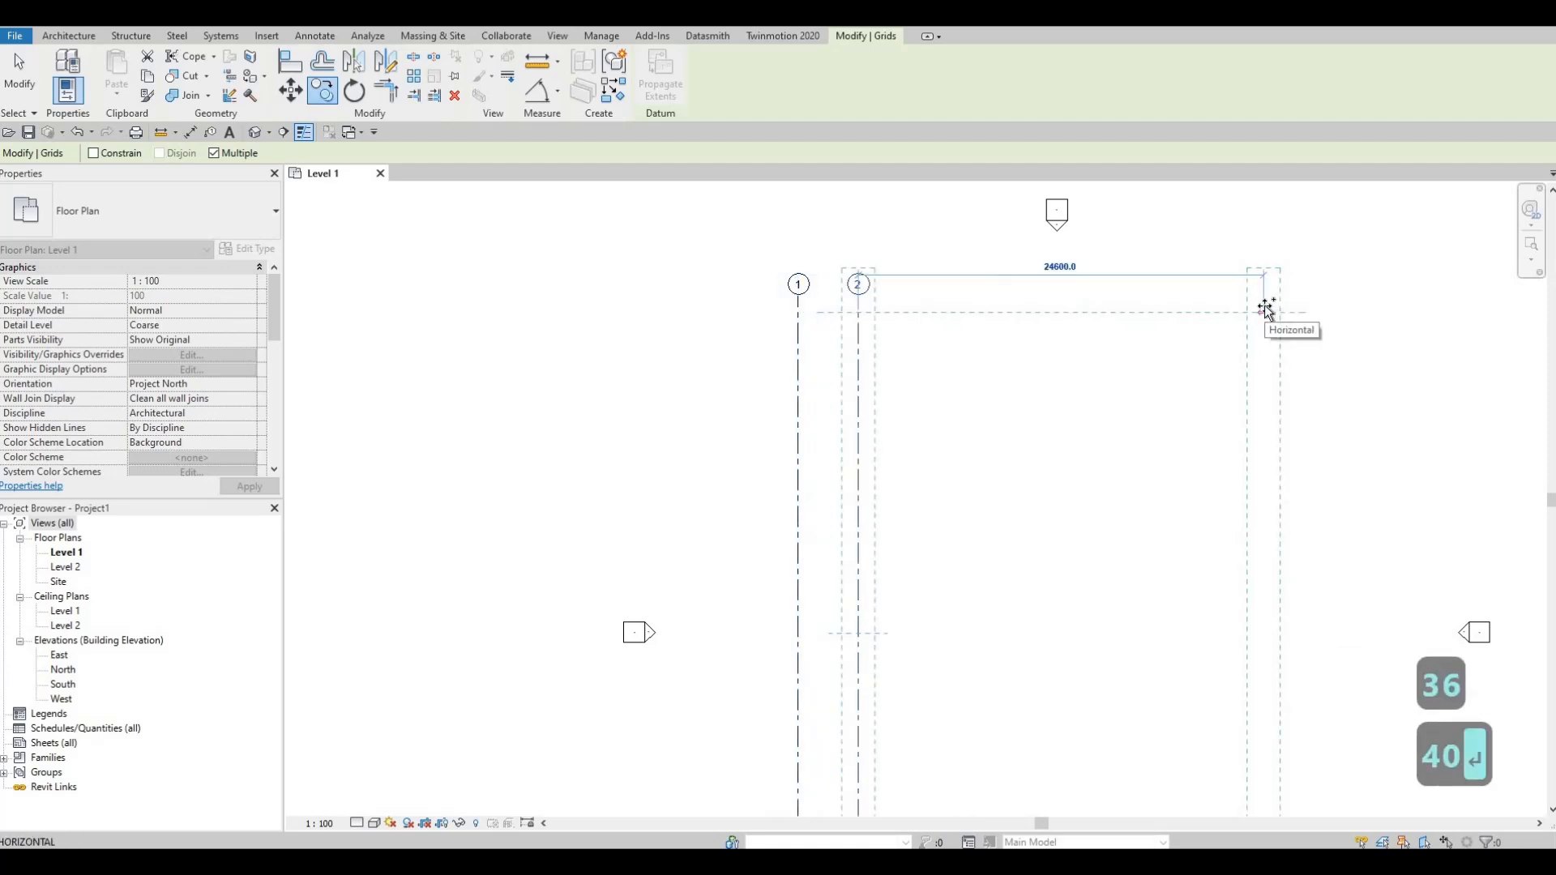
# Step: Add three more grid copies to the right at successive spacings of 1343, 5500 and 2000, and finish copying
pyautogui.write('13')
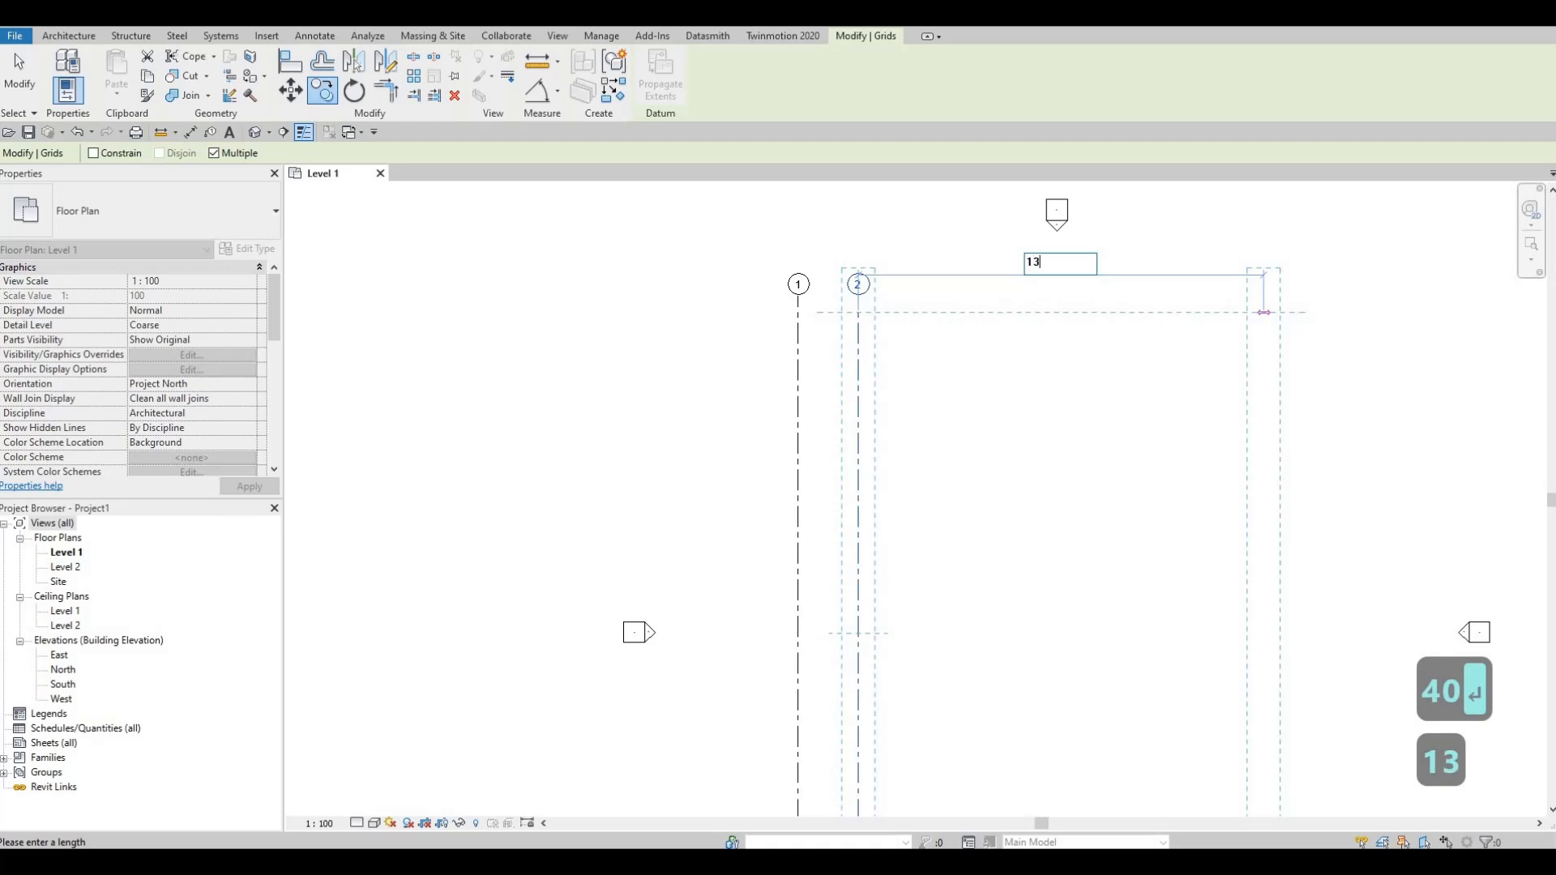
pyautogui.write('43')
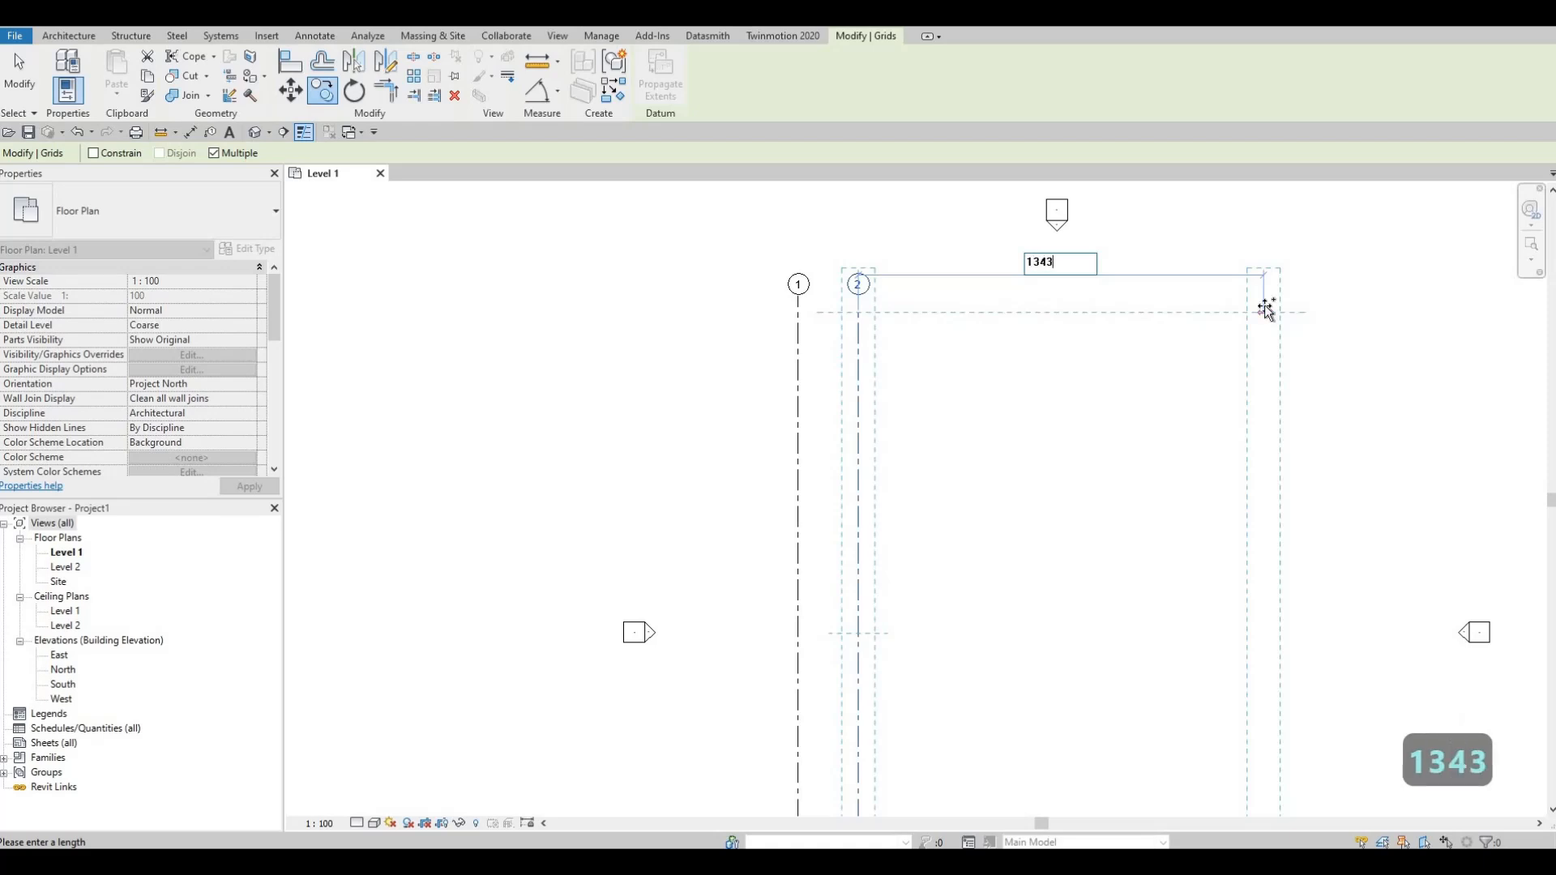
pyautogui.press('Return')
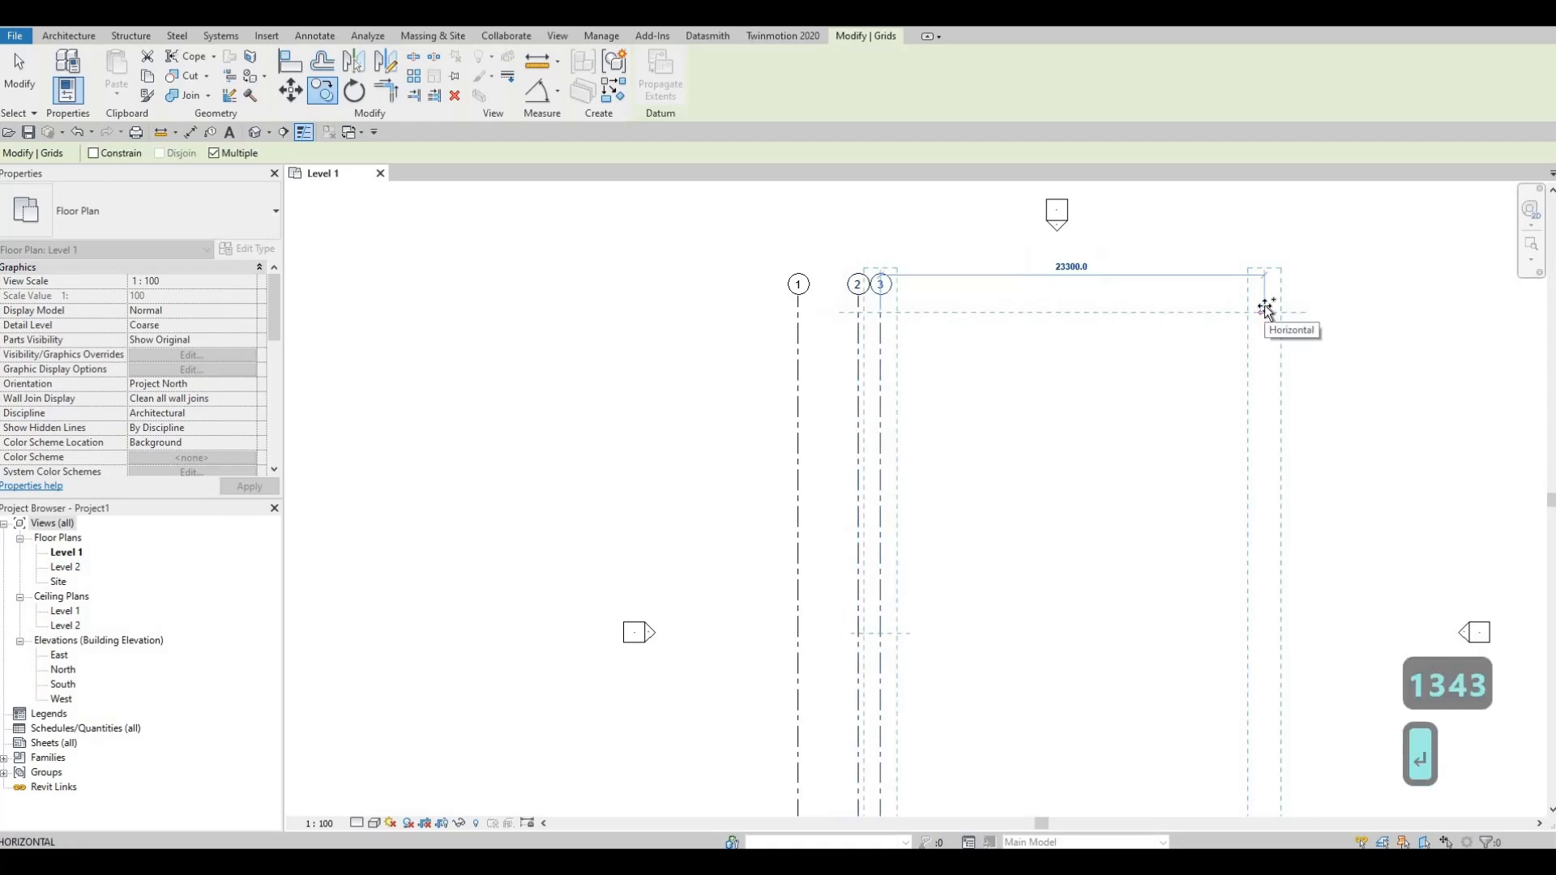
pyautogui.write('5500')
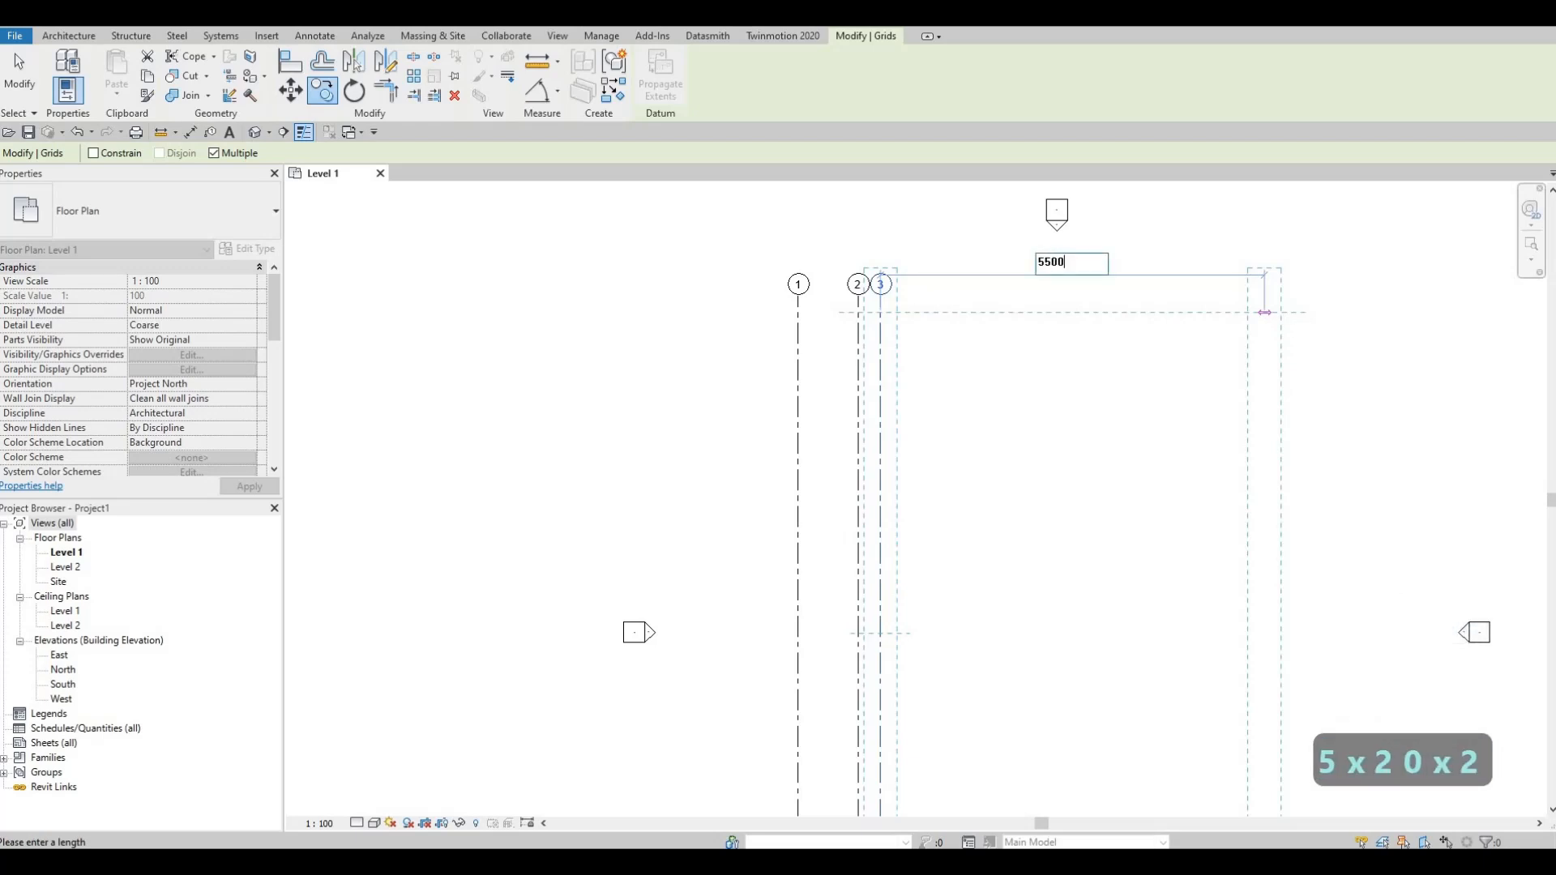
pyautogui.press('Return')
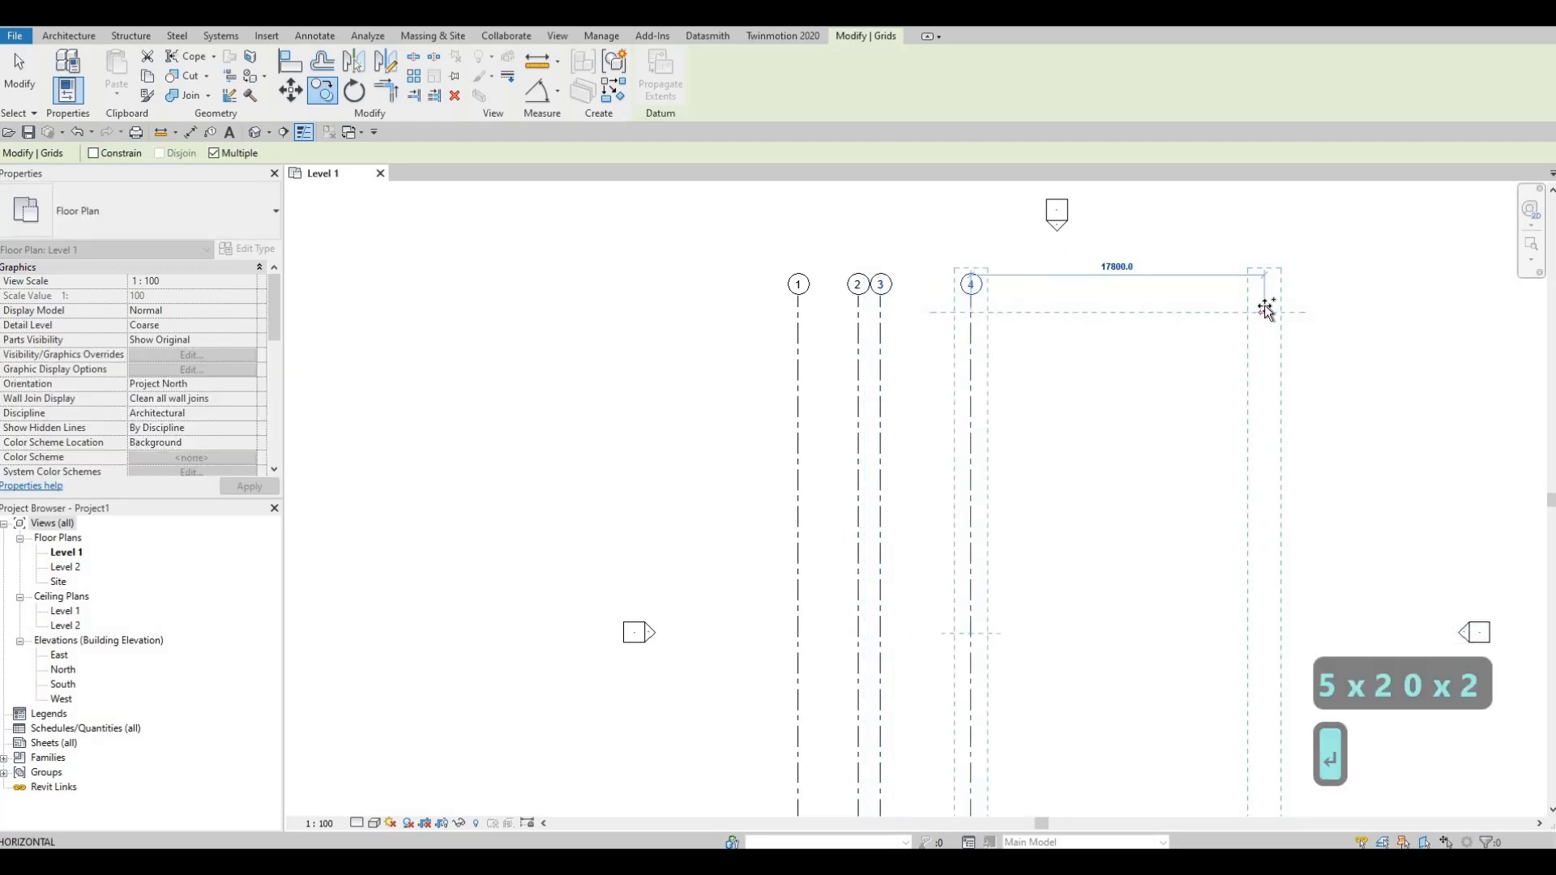
pyautogui.write('2000')
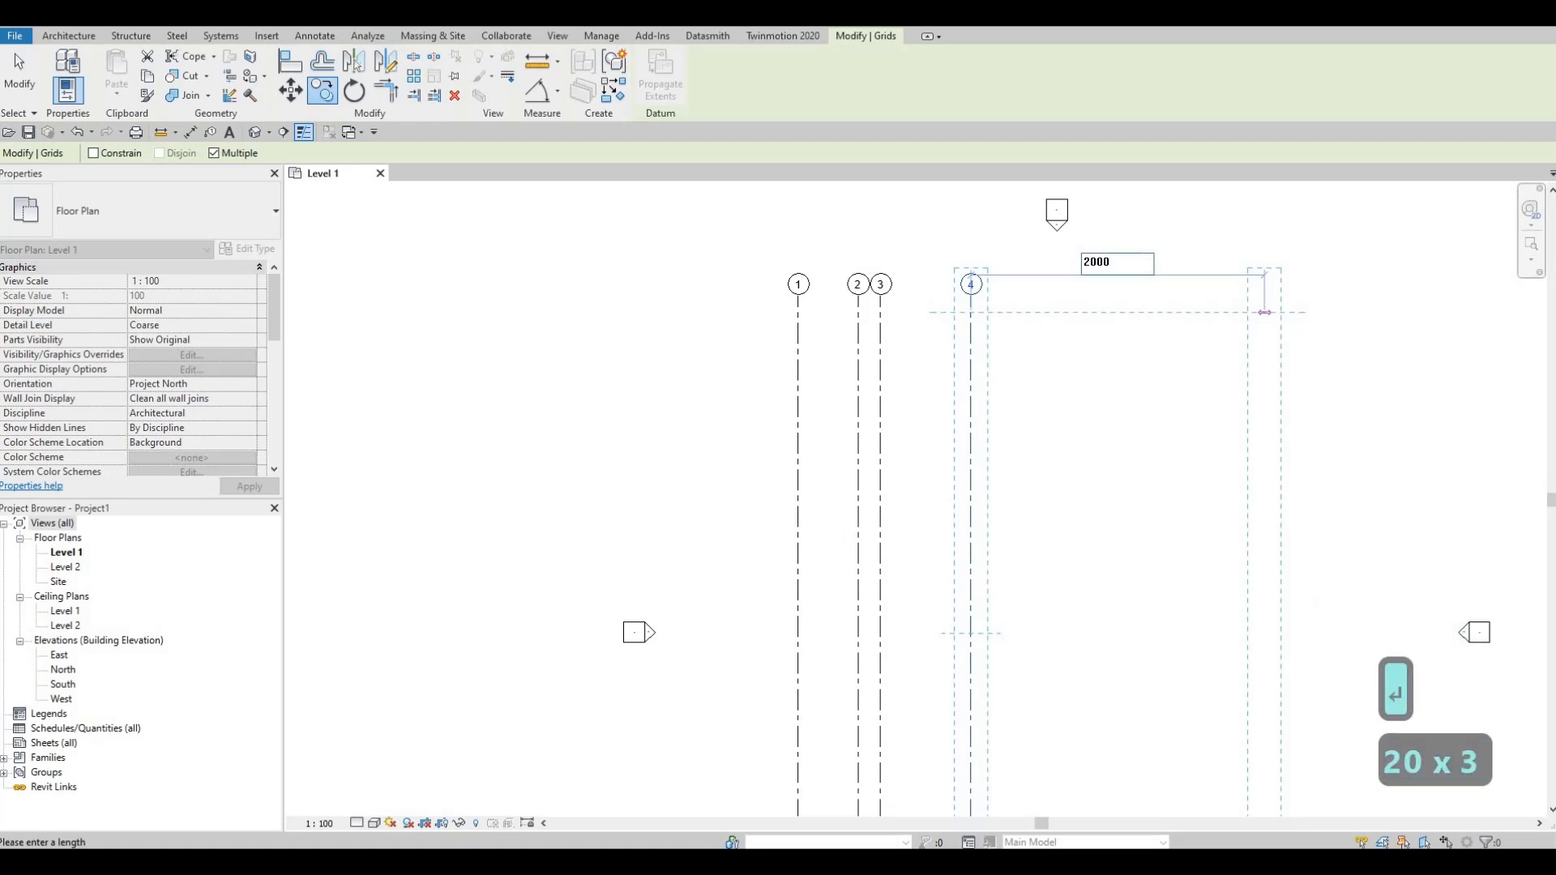
pyautogui.press('Return')
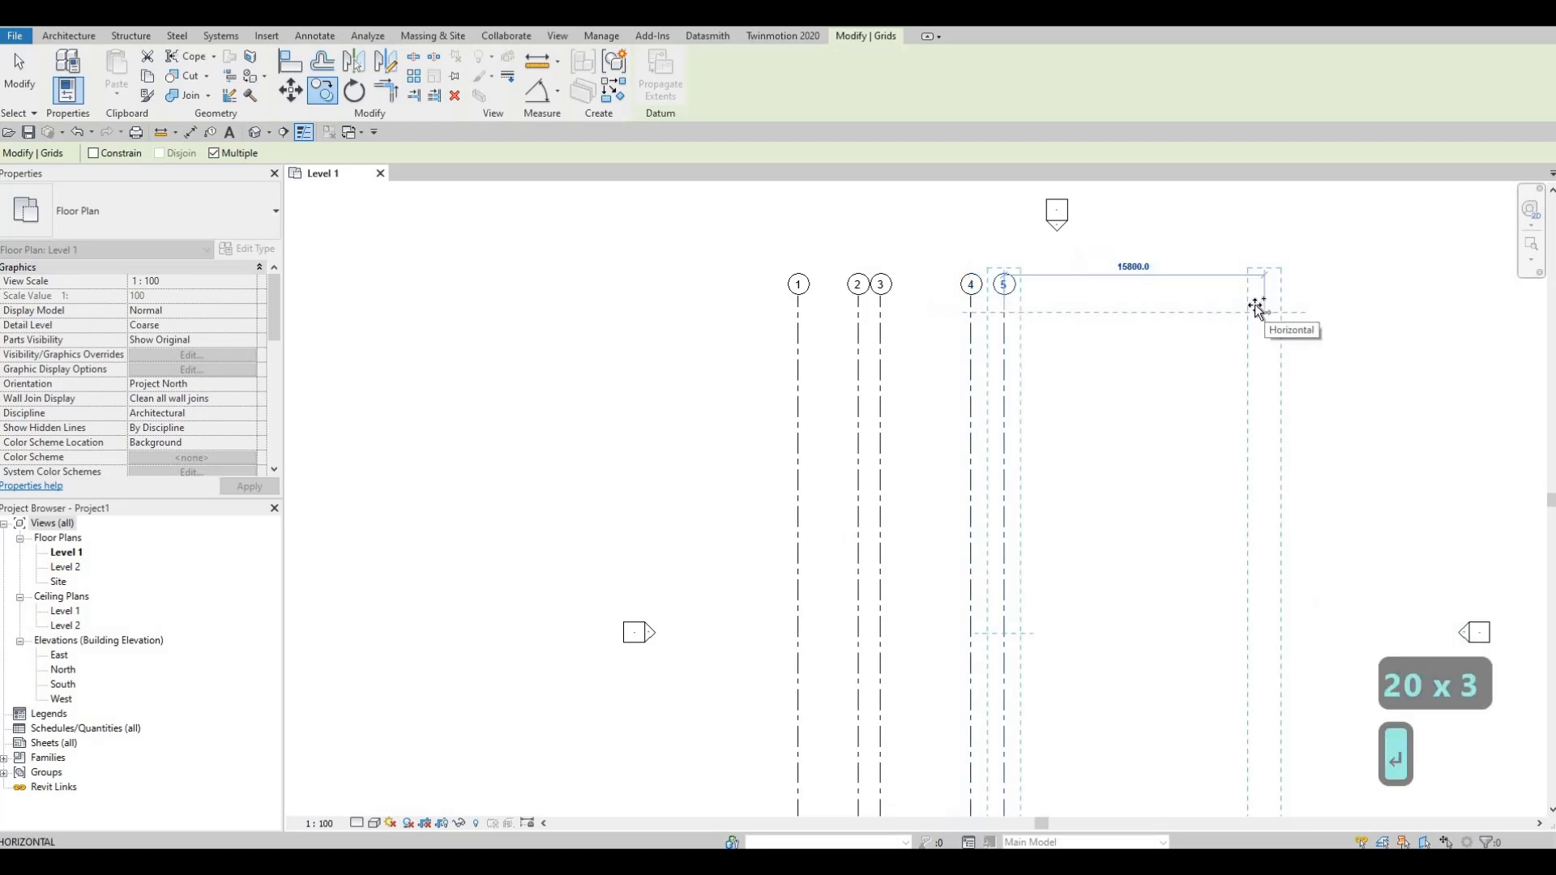
pyautogui.press('Escape')
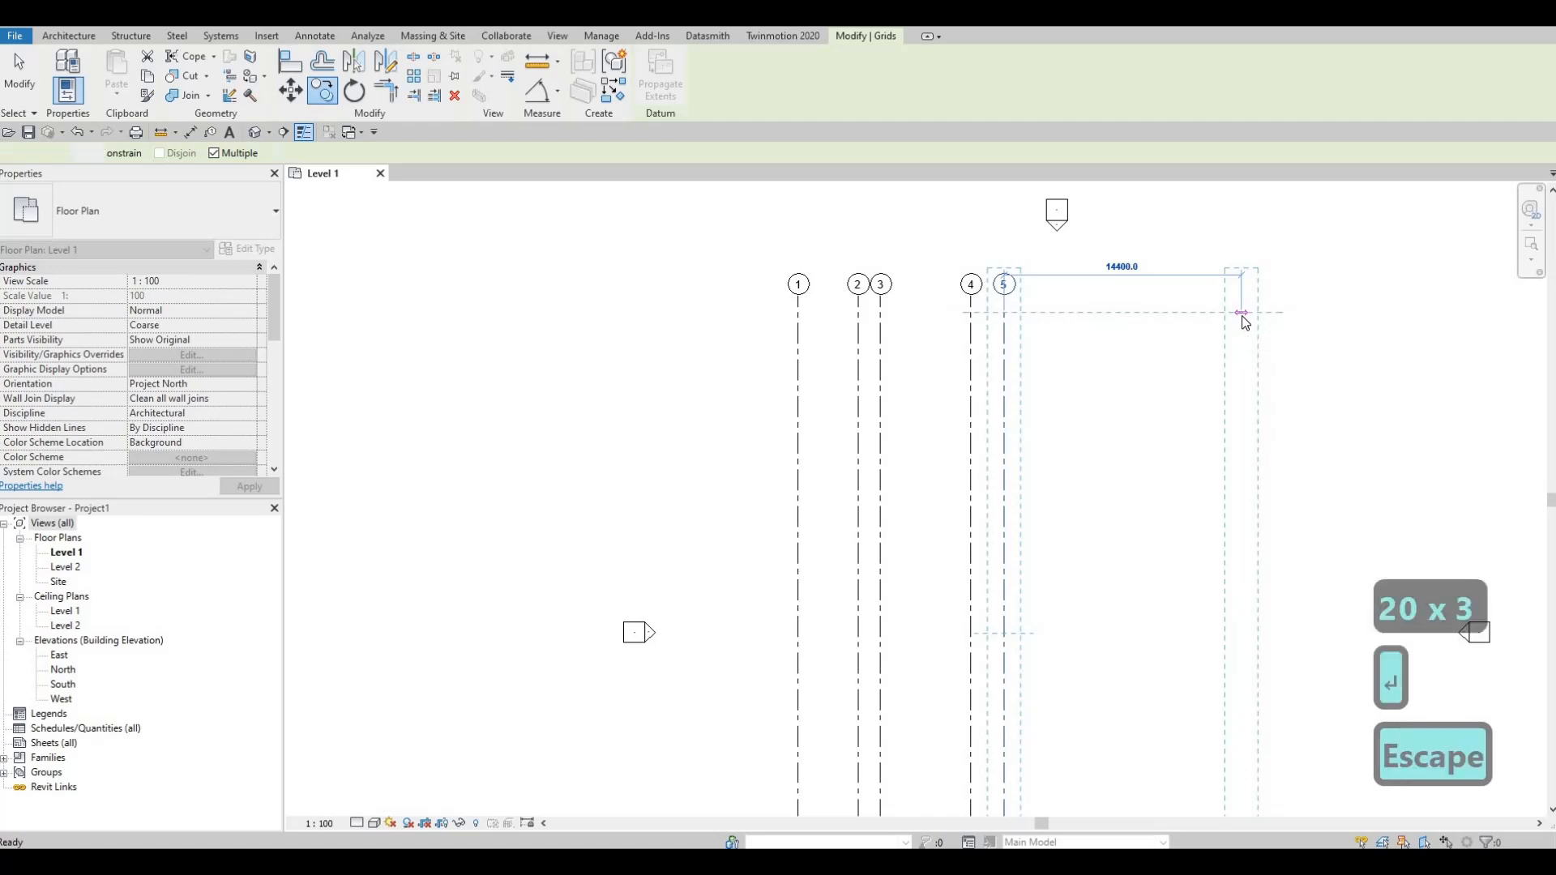
pyautogui.press('Escape')
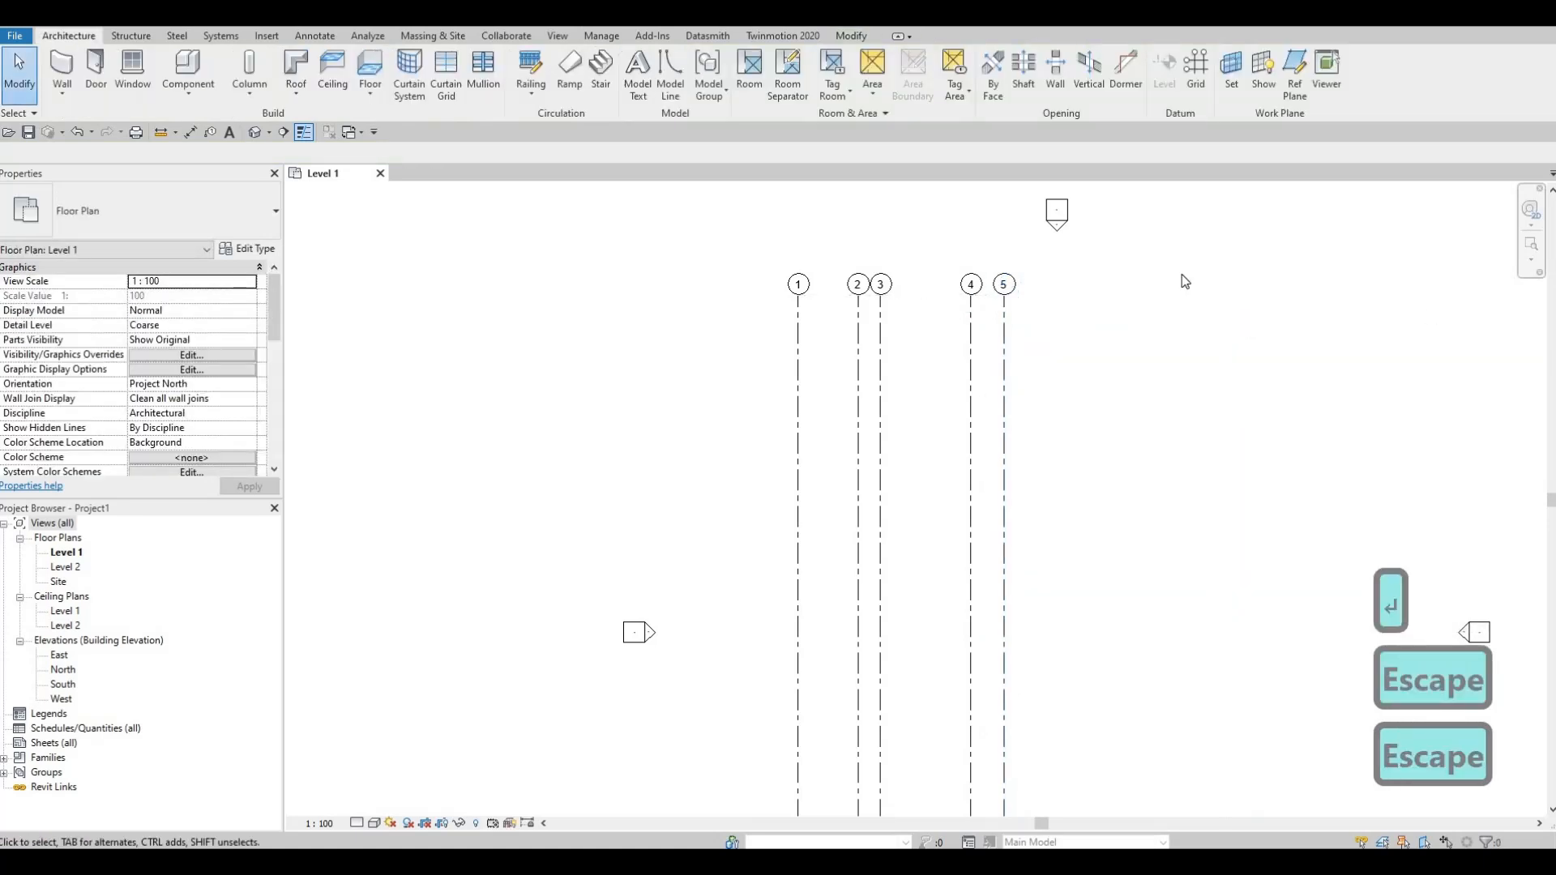
# Step: Draw a horizontal grid line across all five vertical grids just below their bubbles, with its own bubble at the west end
pyautogui.press('F1')
pyautogui.moveTo(983, 309); pyautogui.dragTo(919, 287, button='middle')
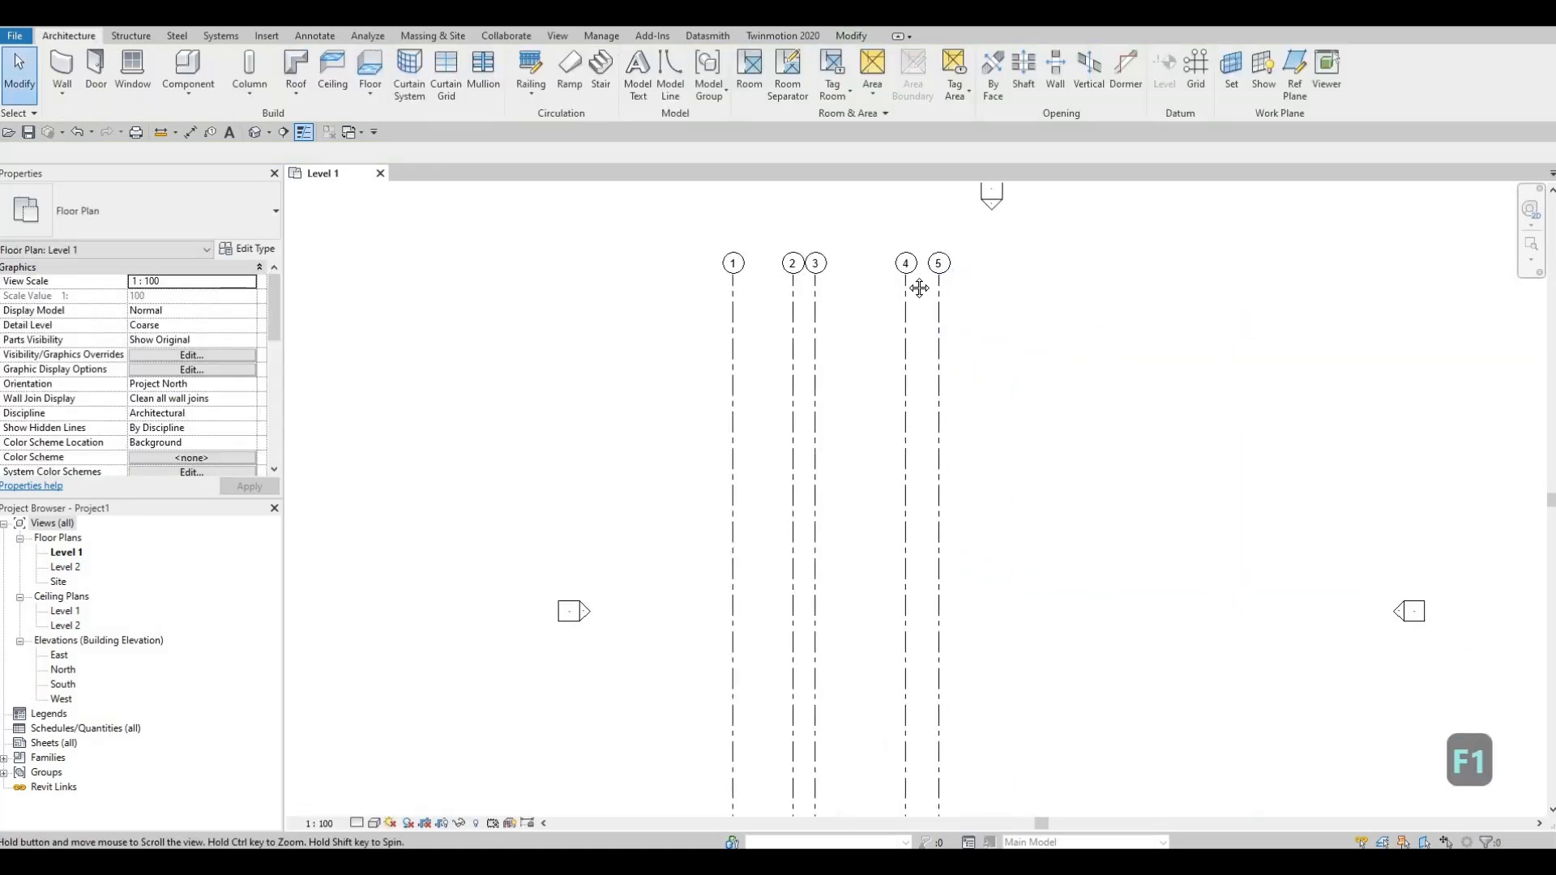
pyautogui.scroll(-3, 918, 288)
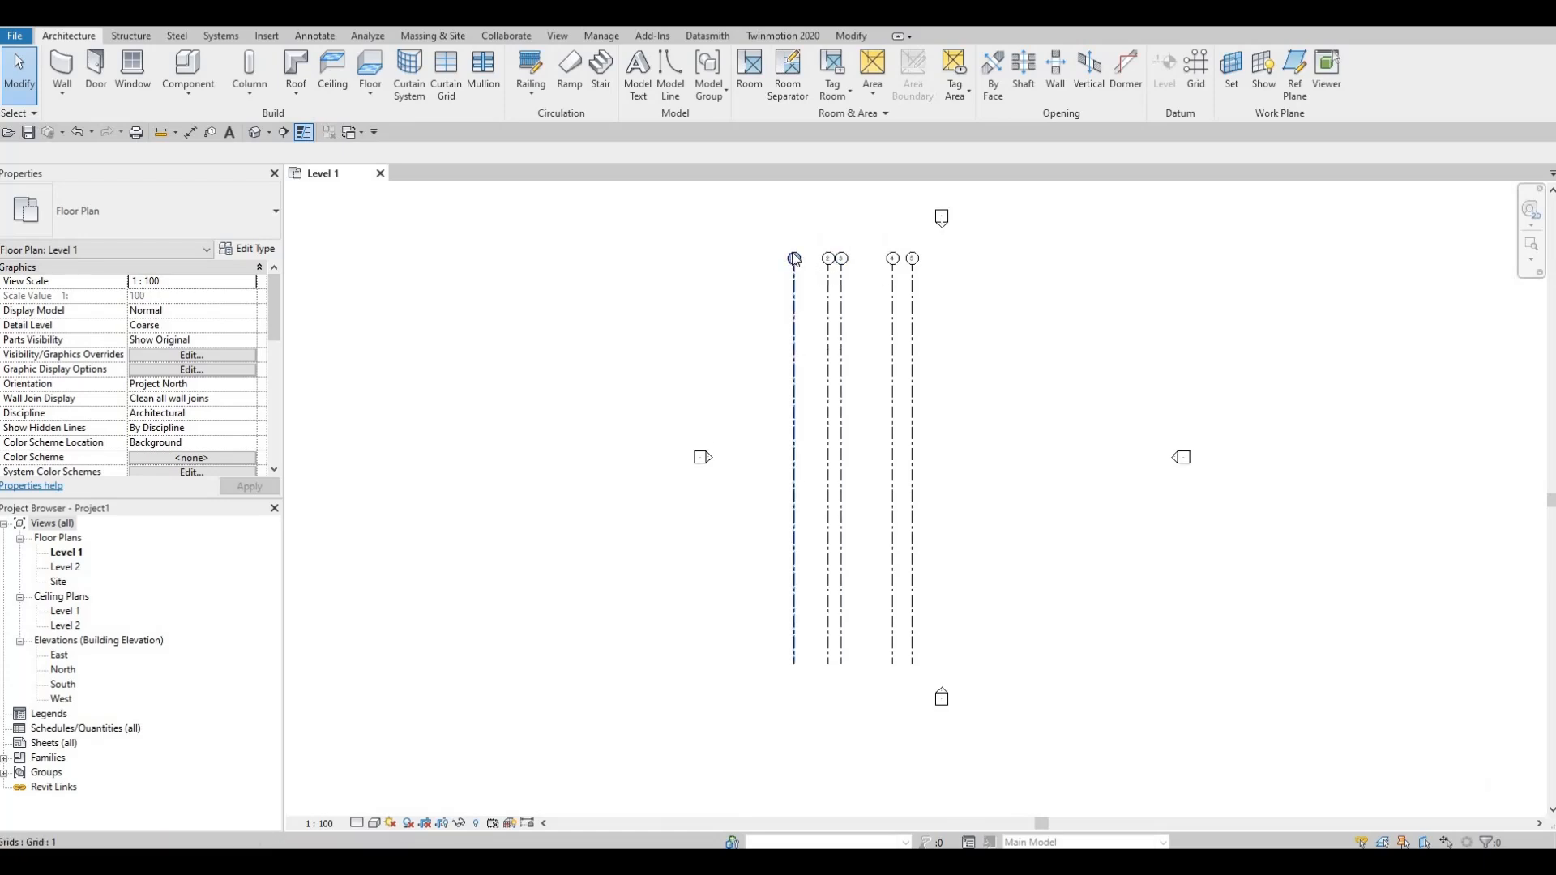
pyautogui.press('g')
pyautogui.press('r')
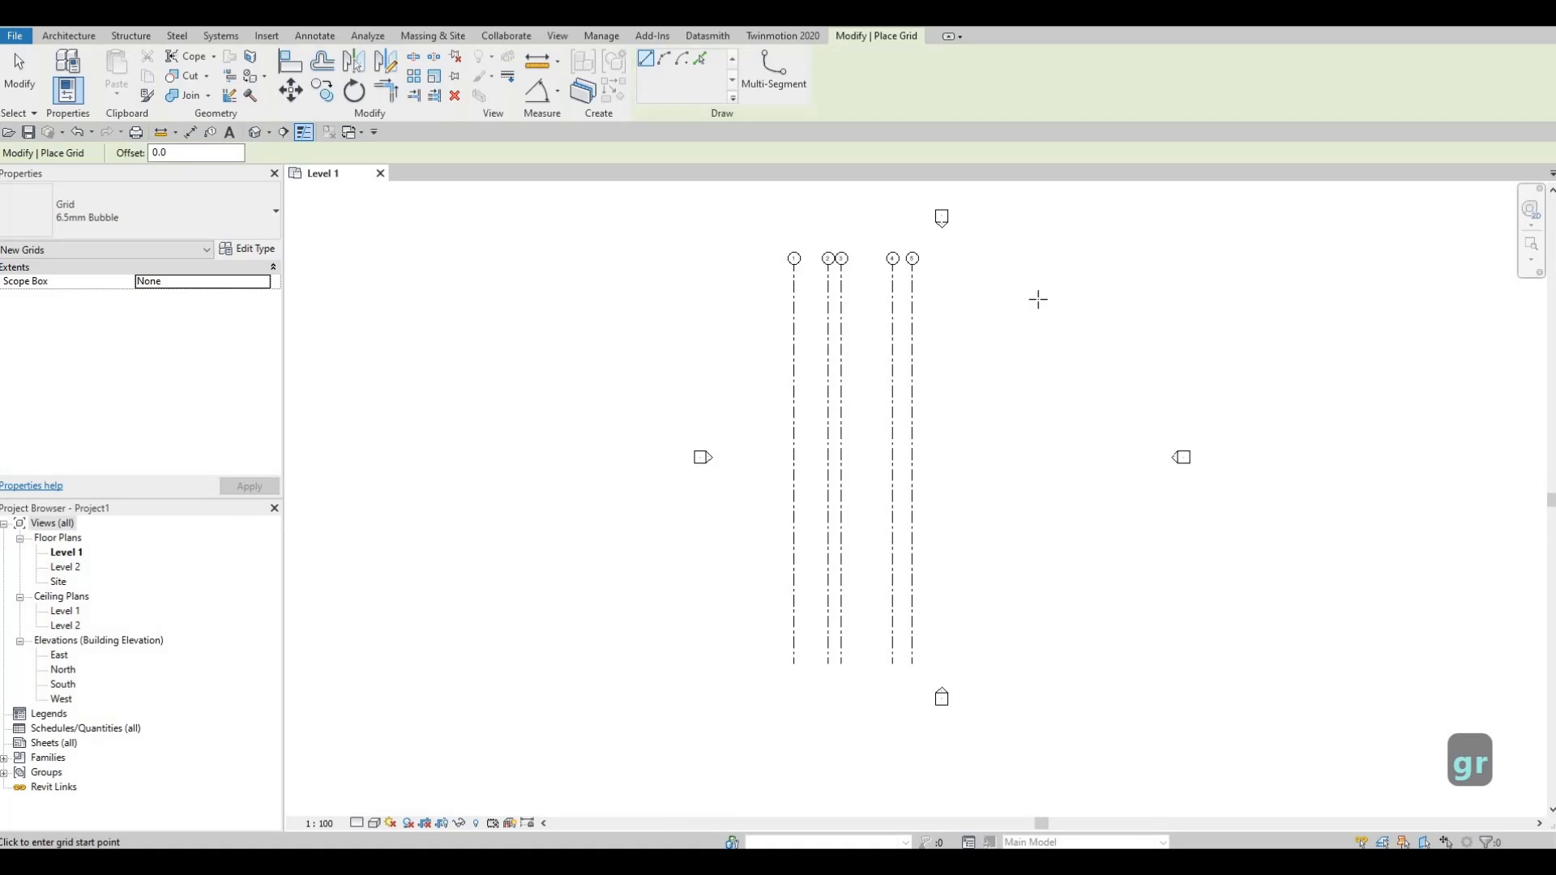
pyautogui.click(772, 290)
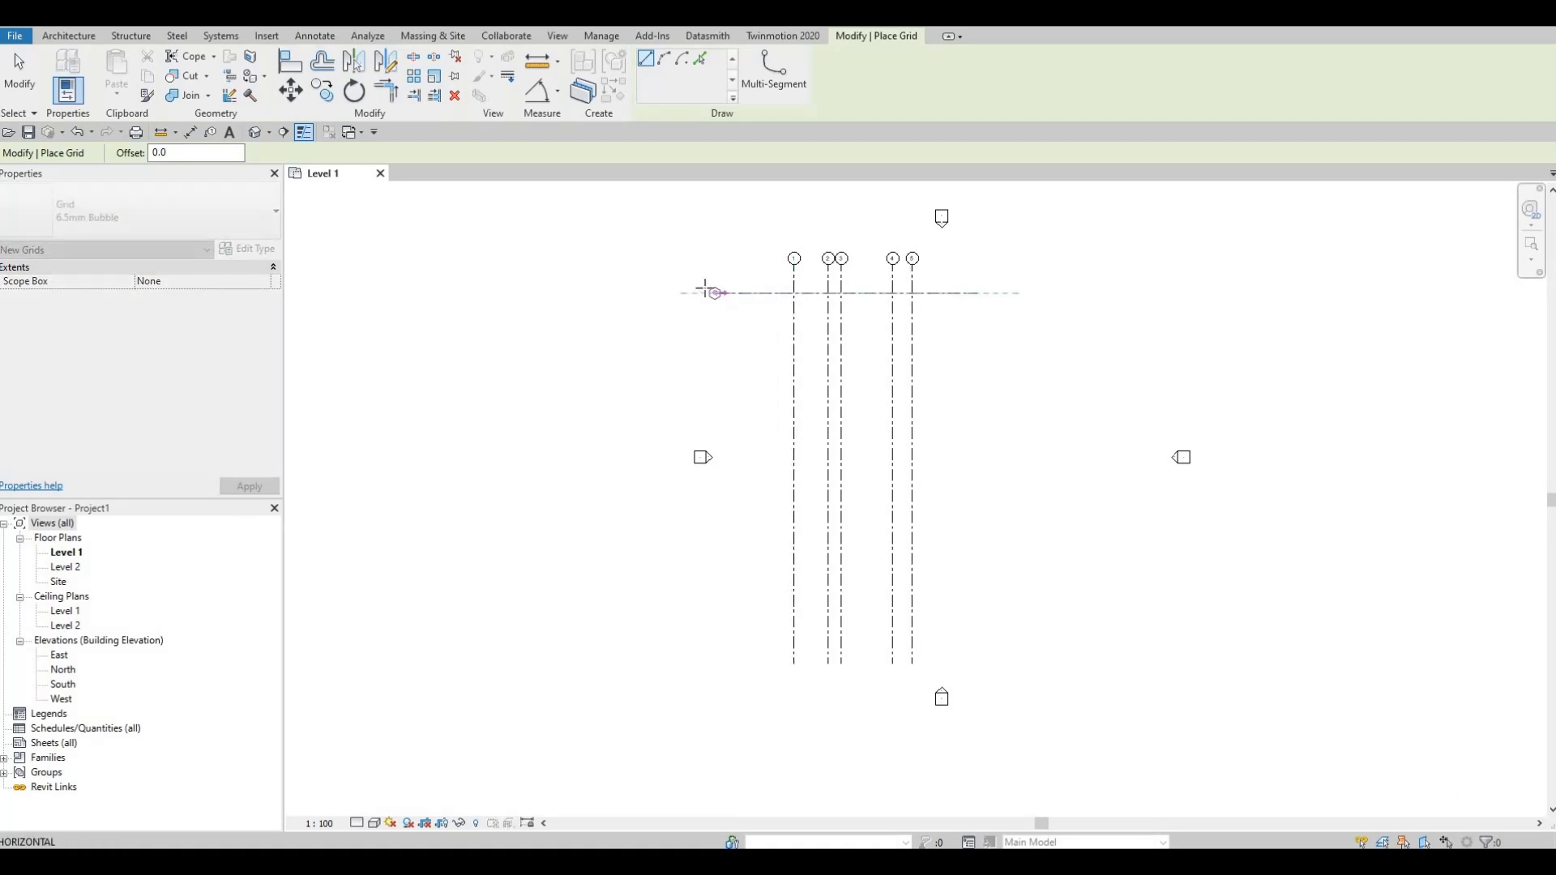
pyautogui.click(702, 293)
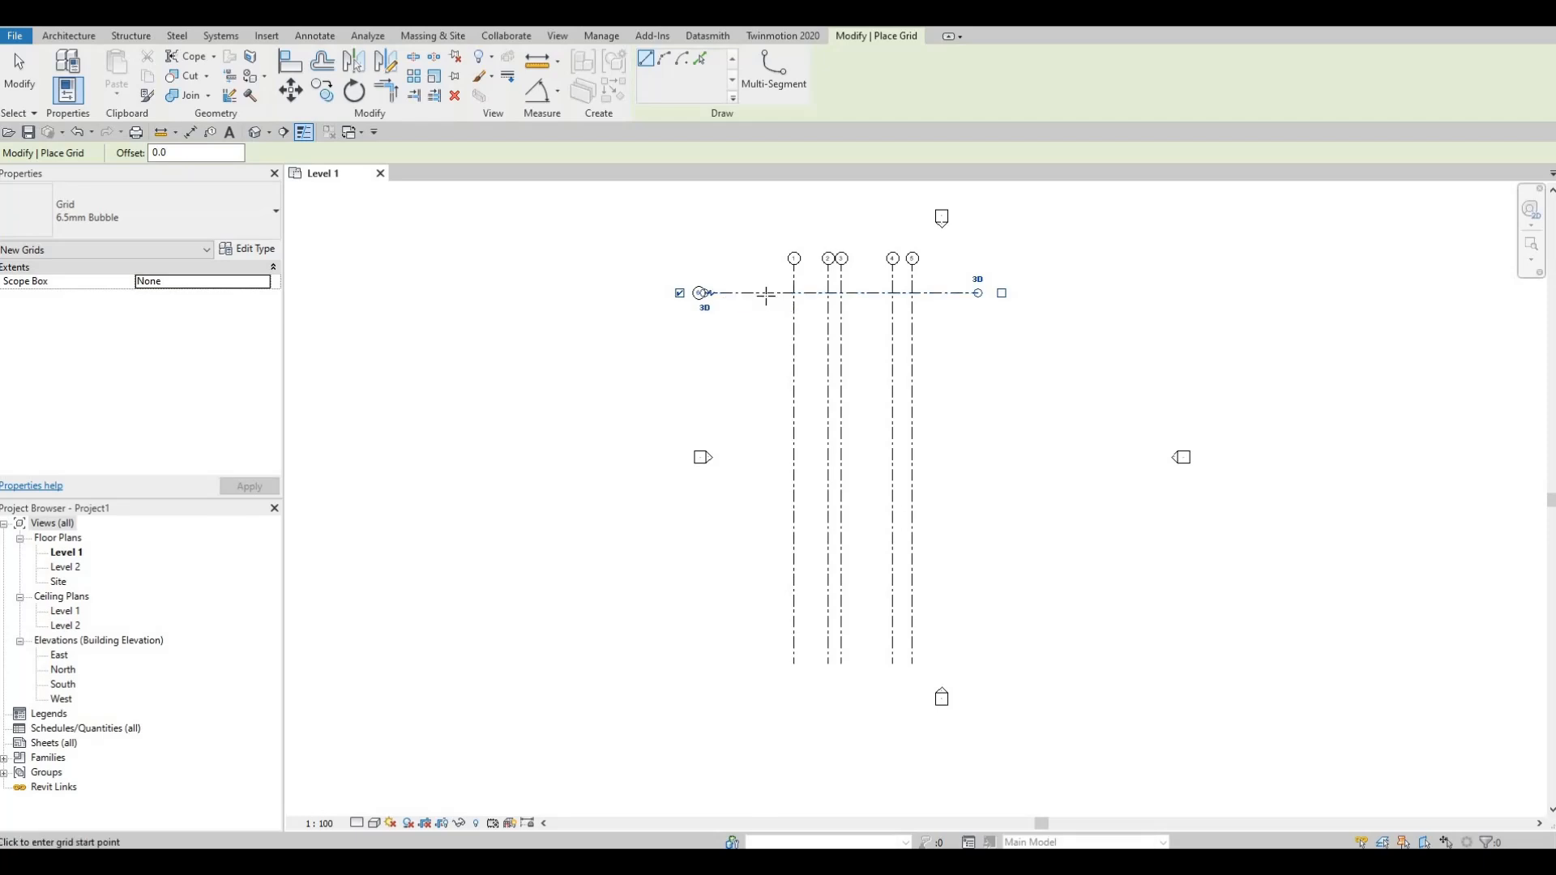
pyautogui.press('Escape')
pyautogui.press('Escape')
# Step: Move the horizontal grid line slightly further down from the vertical grids' bubbles
pyautogui.click(770, 296)
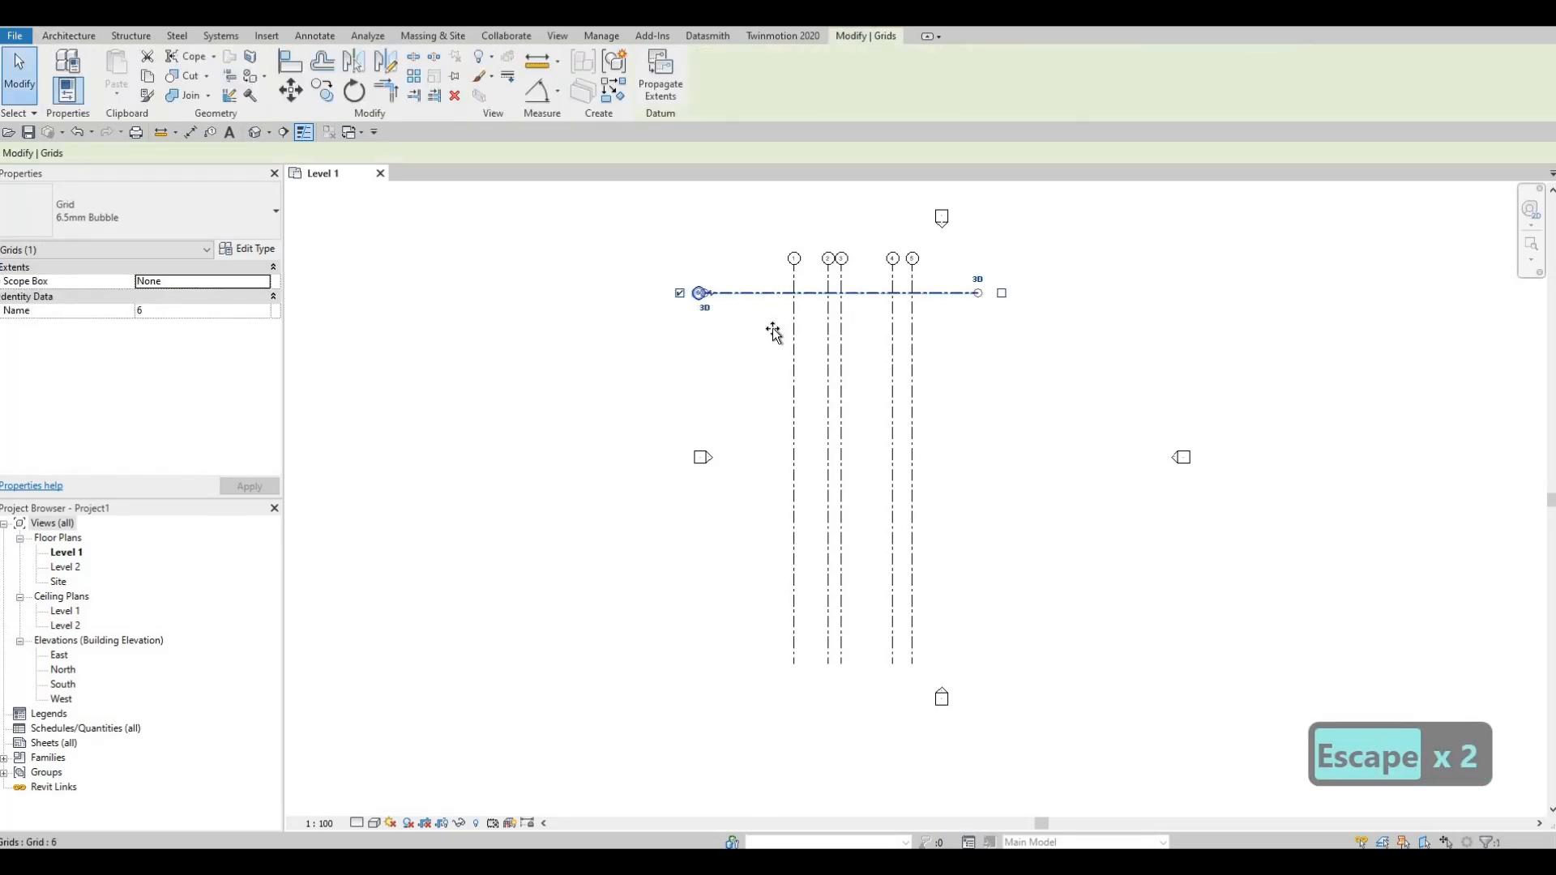
pyautogui.moveTo(770, 296)
pyautogui.mouseDown()
pyautogui.moveTo(772, 328)
pyautogui.moveTo(759, 299)
pyautogui.mouseUp()
pyautogui.press('Escape')
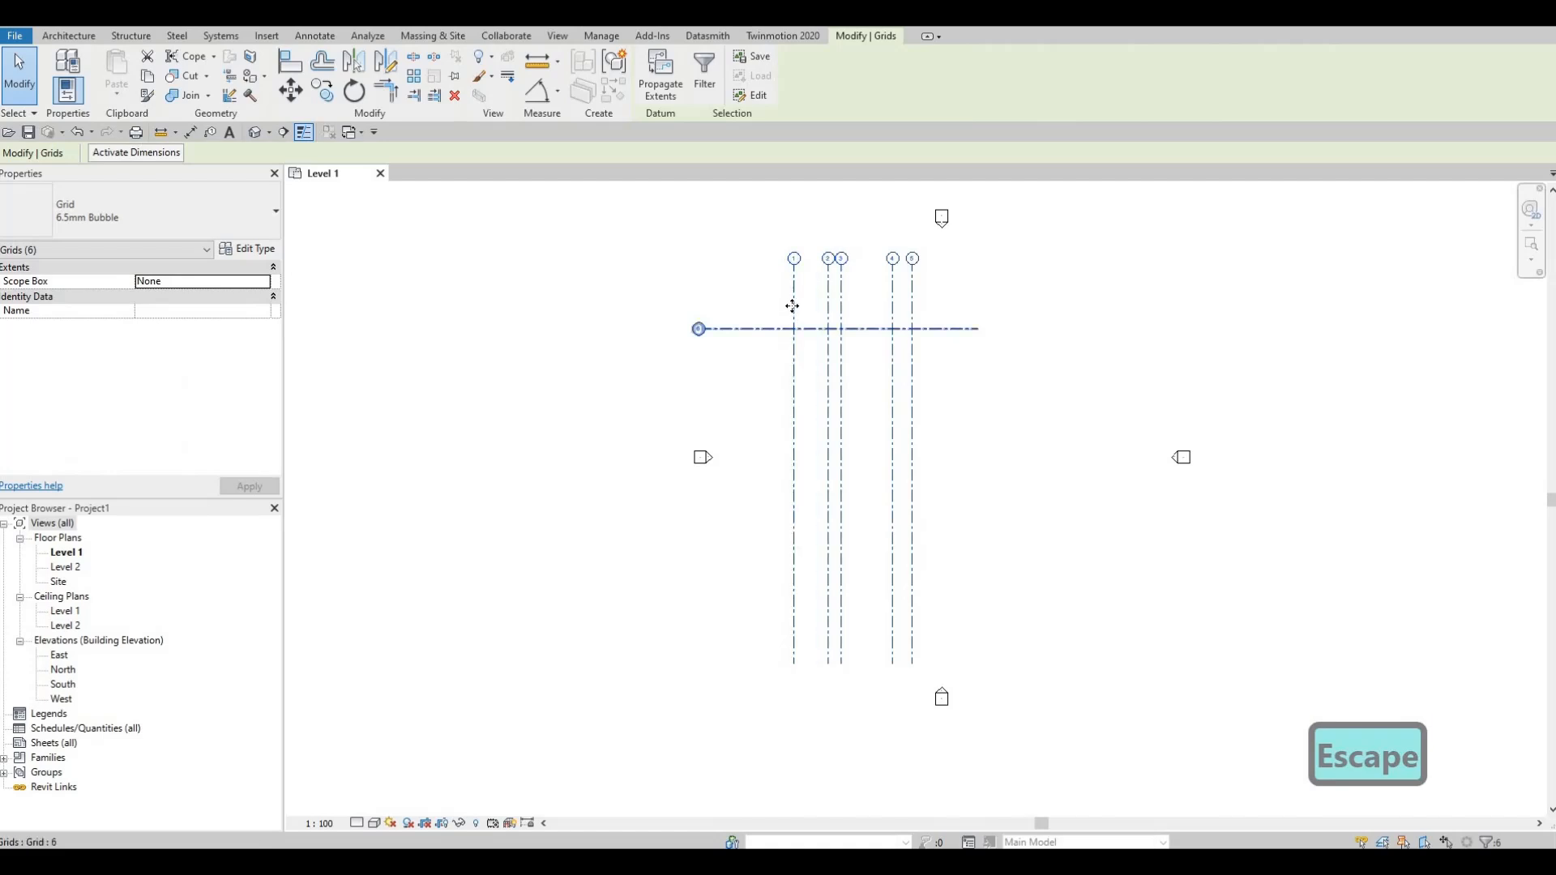
# Step: Move all six selected grid lines together to the right and slightly down, centring the vertical grids between the elevation markers
pyautogui.moveTo(855, 340); pyautogui.dragTo(954, 365)
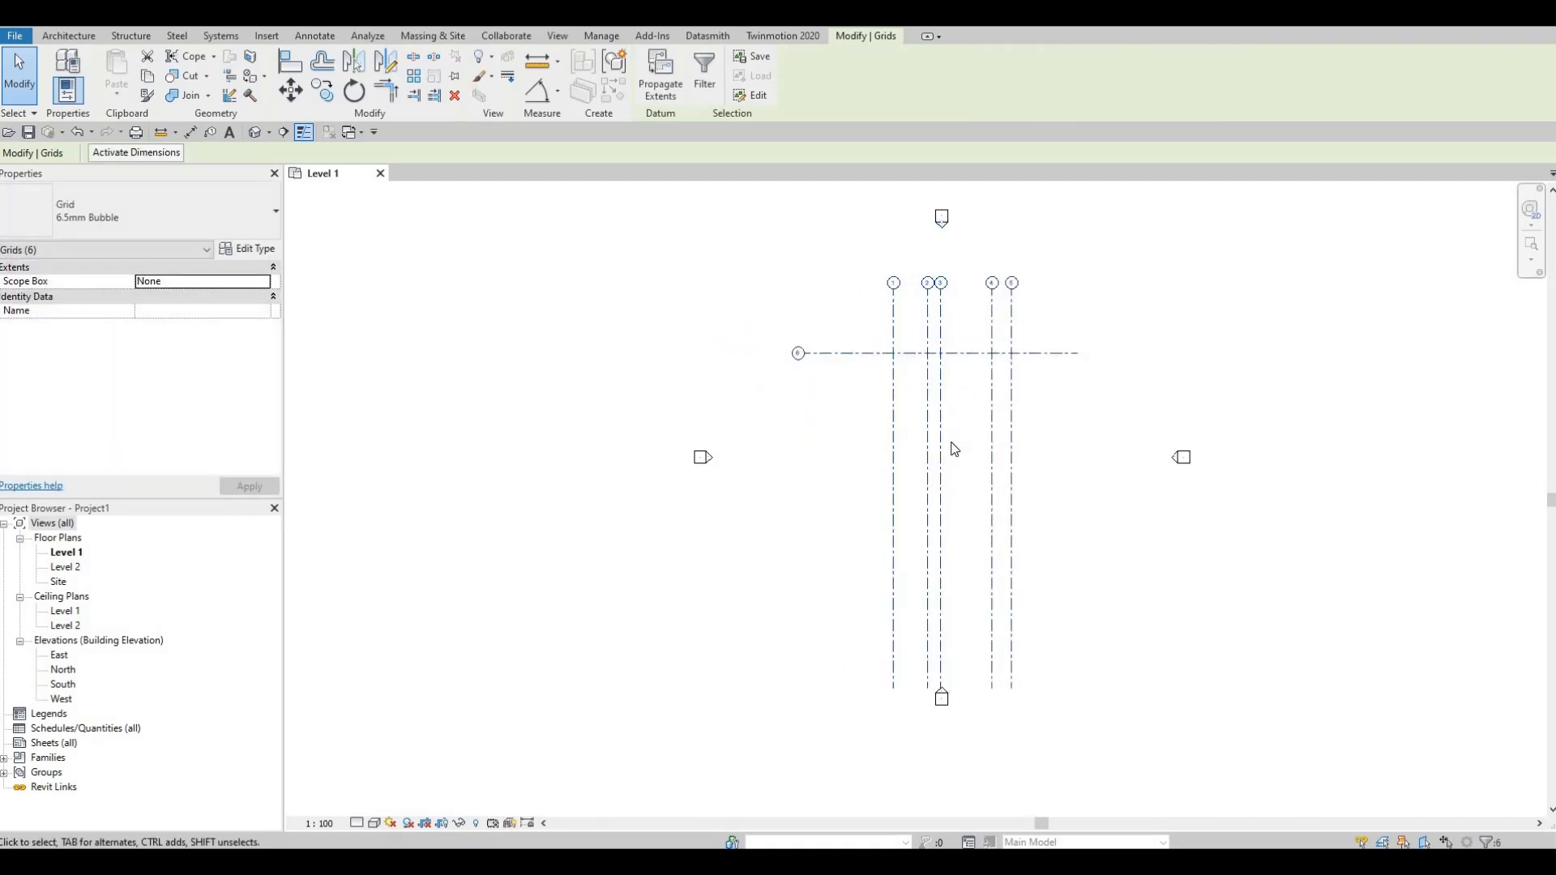
pyautogui.scroll(3, 867, 313)
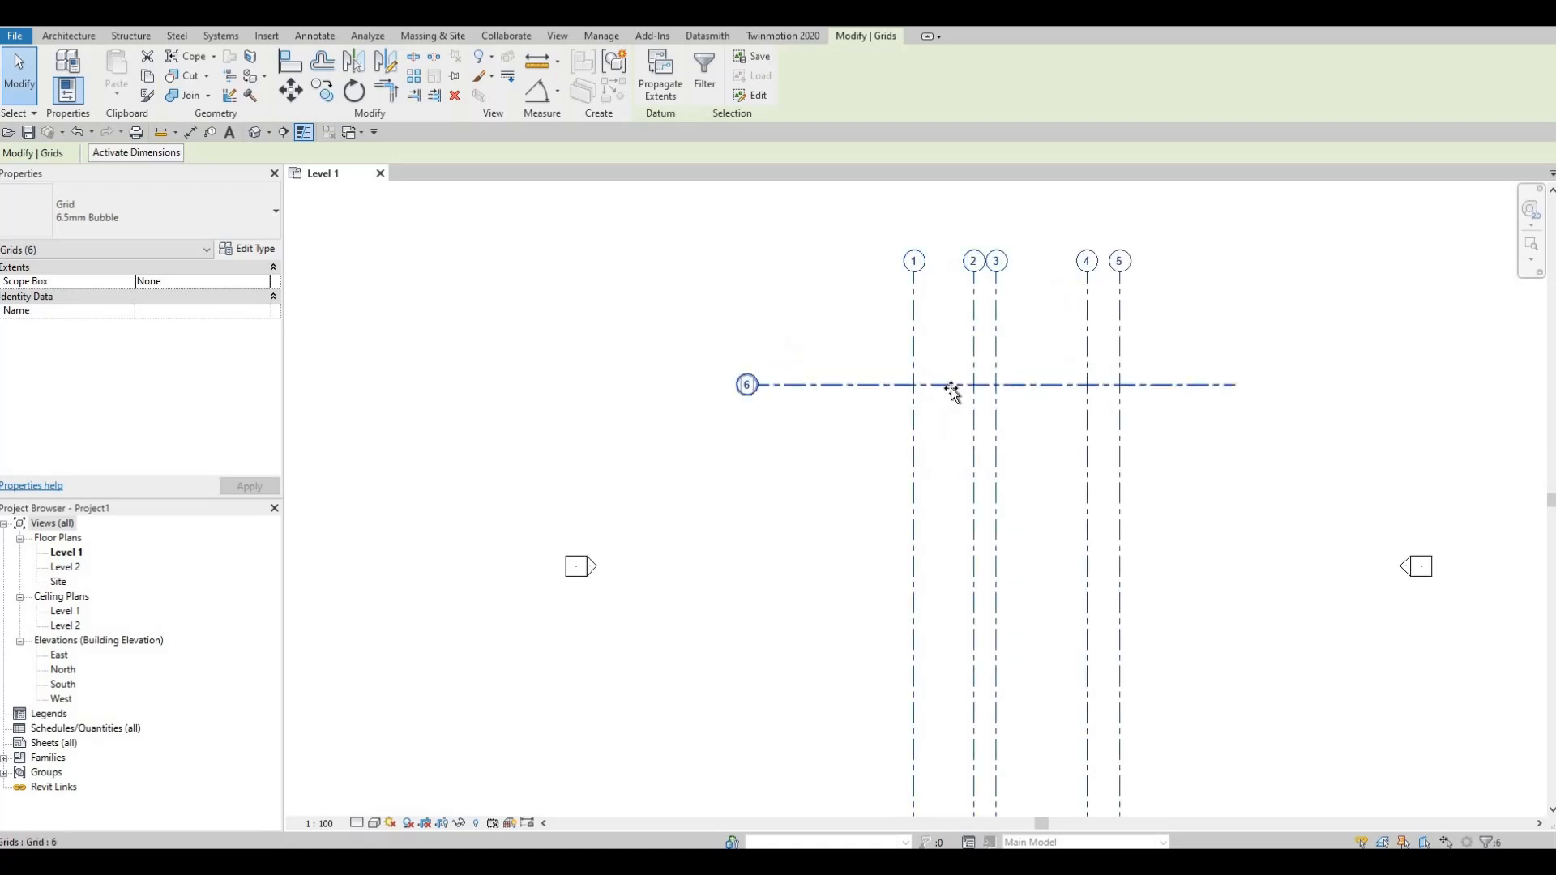
pyautogui.moveTo(947, 384); pyautogui.dragTo(886, 406)
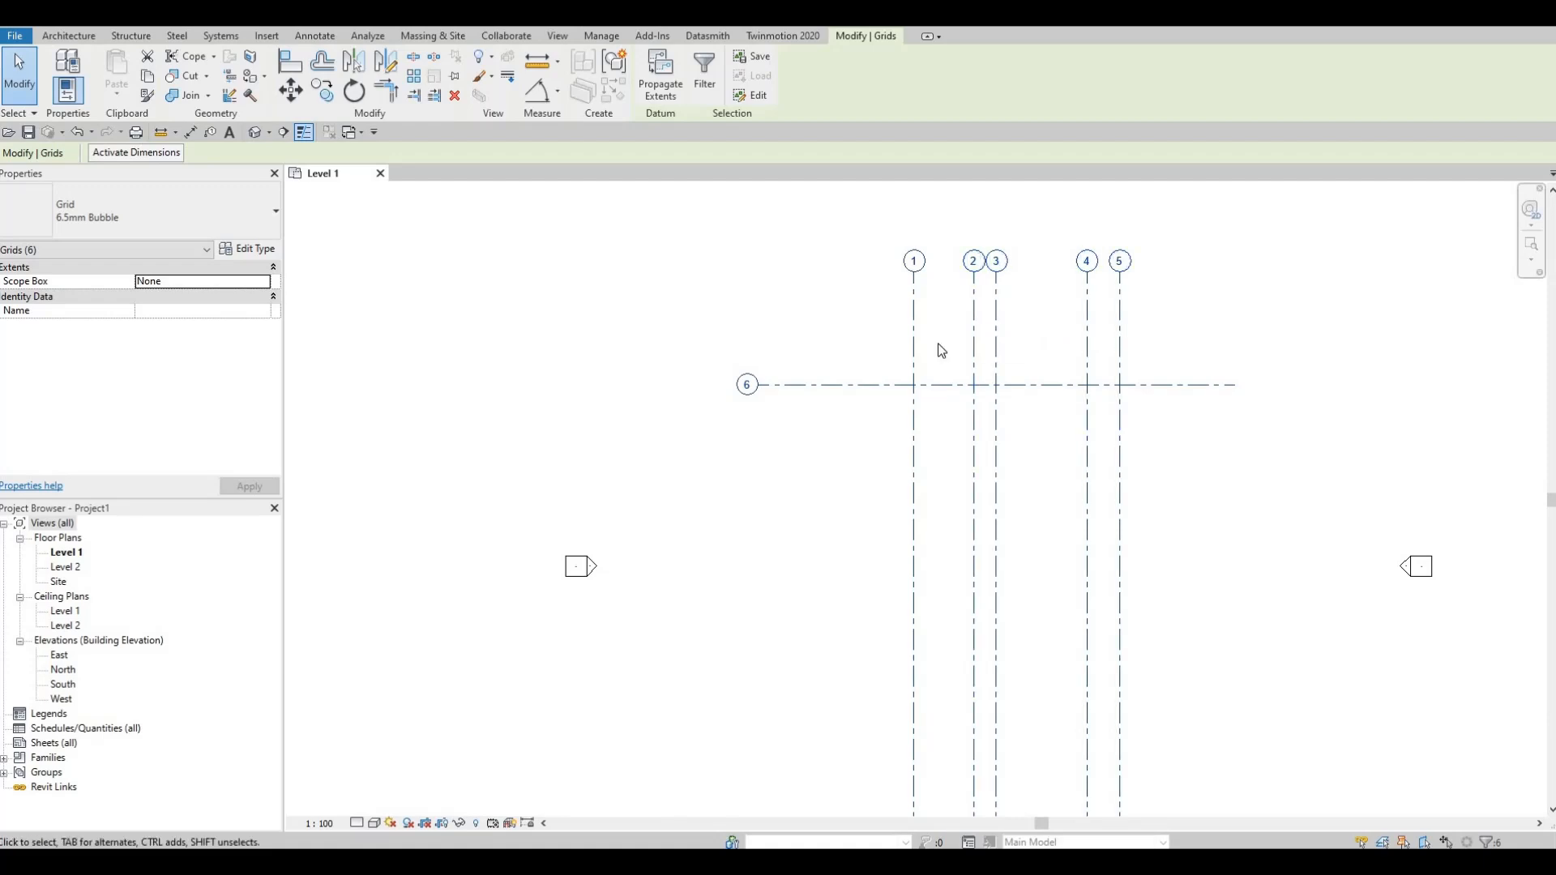
# Step: Rename the horizontal grid line from 6 to A in its bubble
pyautogui.moveTo(919, 399); pyautogui.dragTo(891, 359, button='middle')
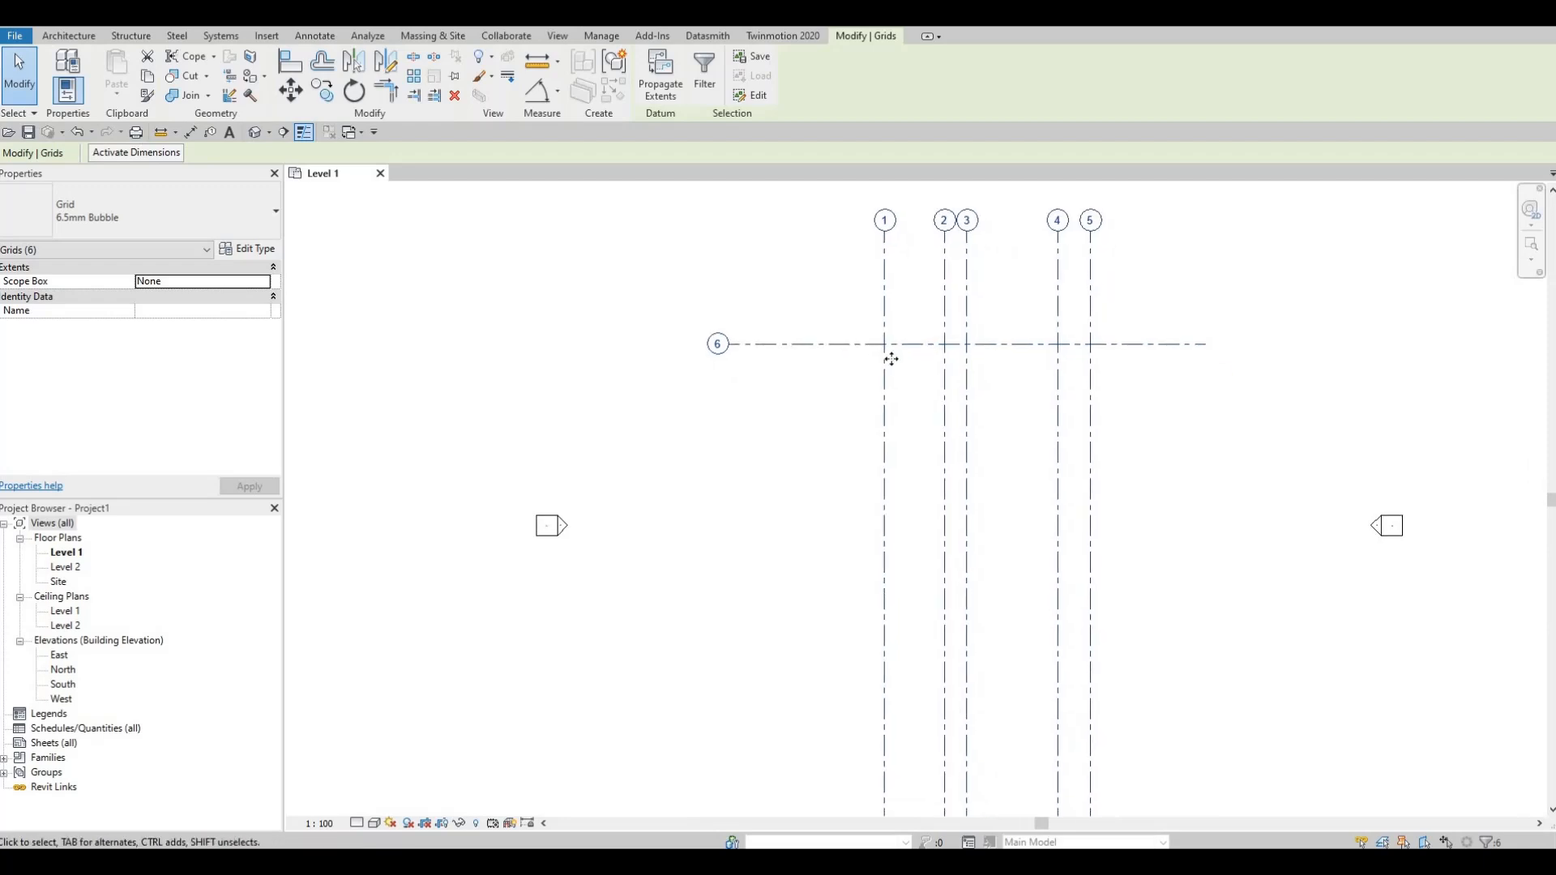
pyautogui.moveTo(964, 262); pyautogui.dragTo(891, 309, button='middle')
pyautogui.scroll(1, 964, 279)
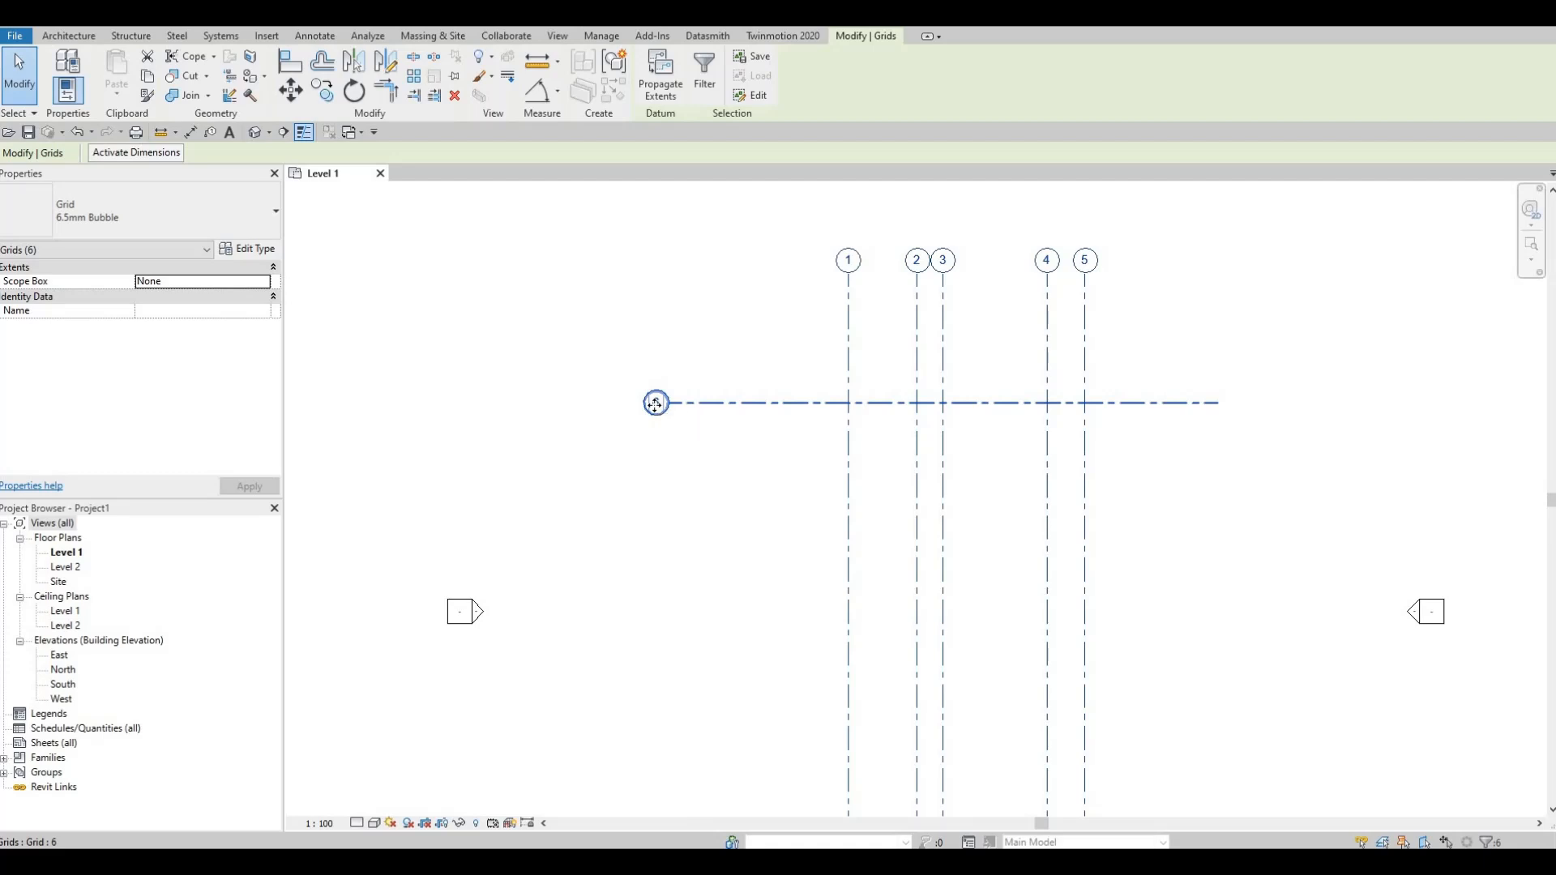
pyautogui.click(656, 402)
pyautogui.click(656, 402)
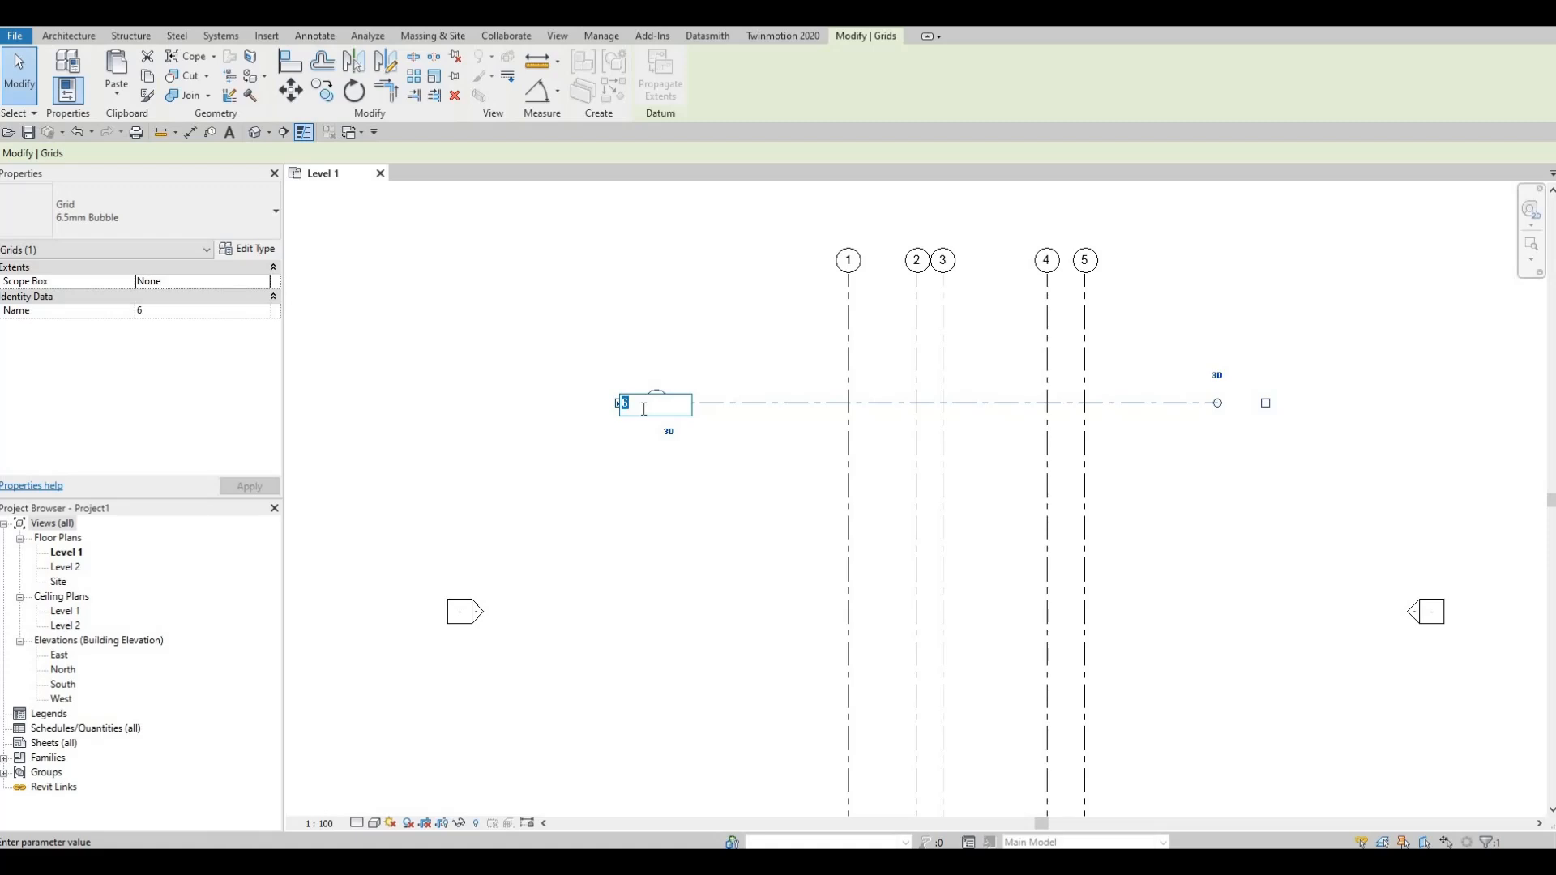
pyautogui.write('A')
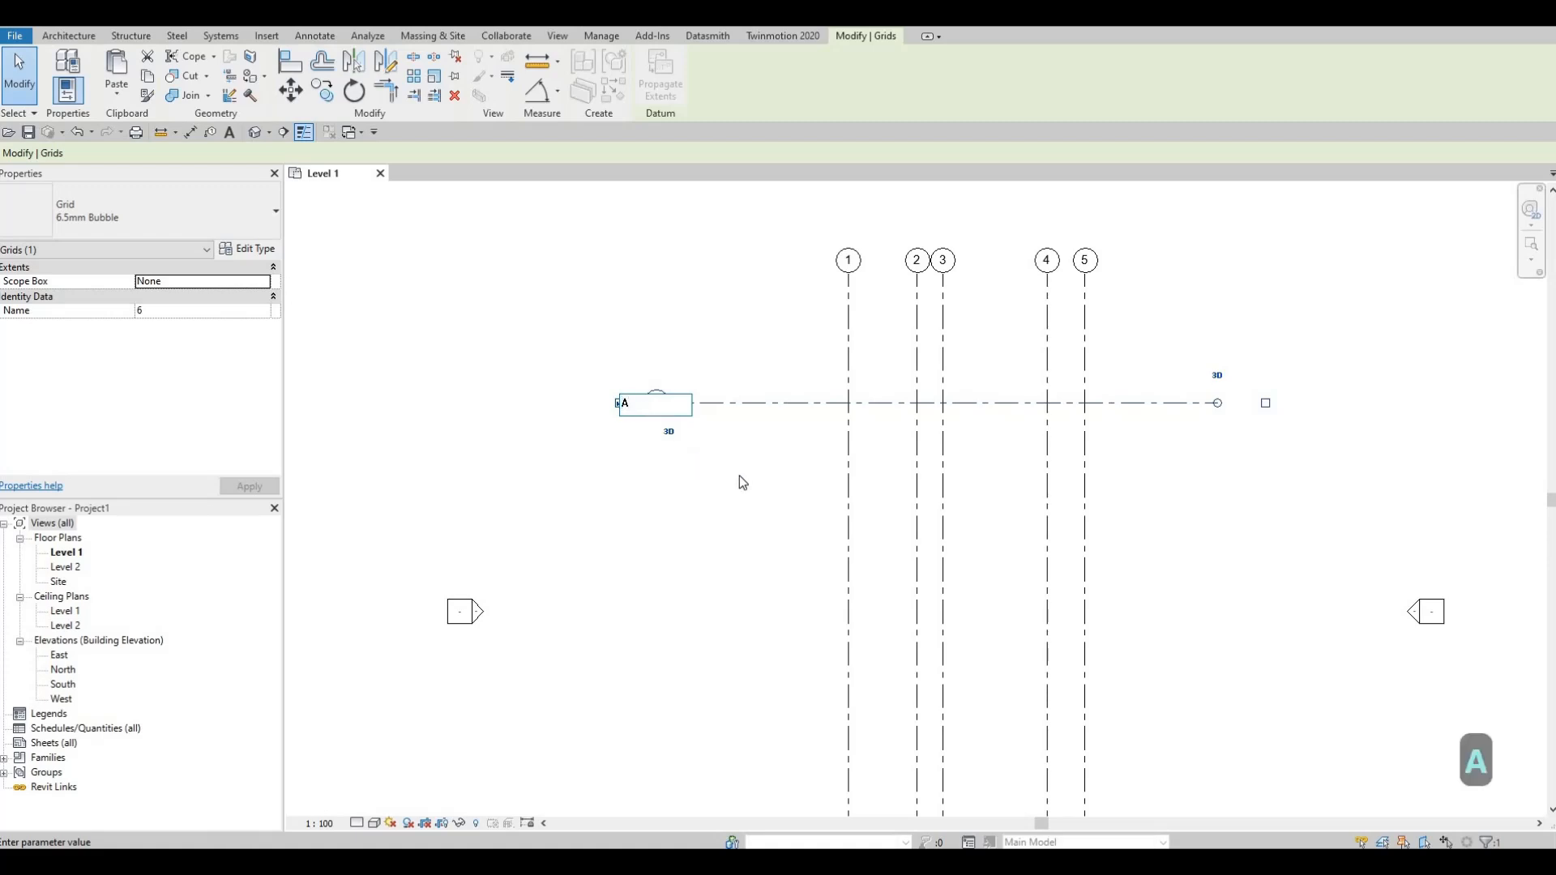
pyautogui.click(749, 499)
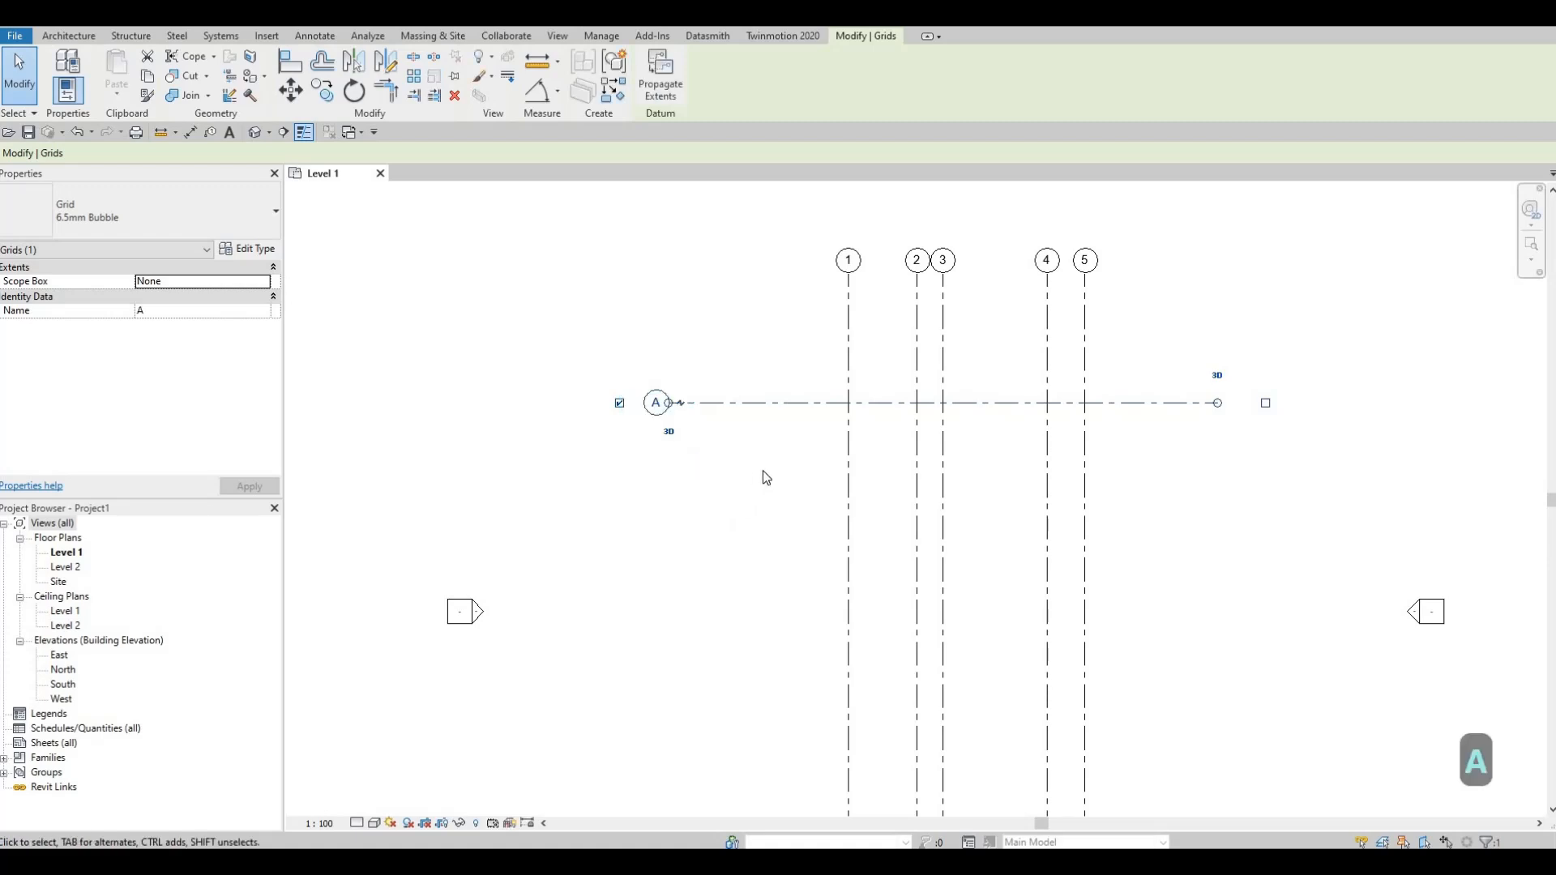
# Step: Copy grid A straight down by 2480, with multiple copies enabled
pyautogui.moveTo(747, 499); pyautogui.dragTo(762, 470, button='middle')
pyautogui.moveTo(769, 417); pyautogui.dragTo(776, 368, button='middle')
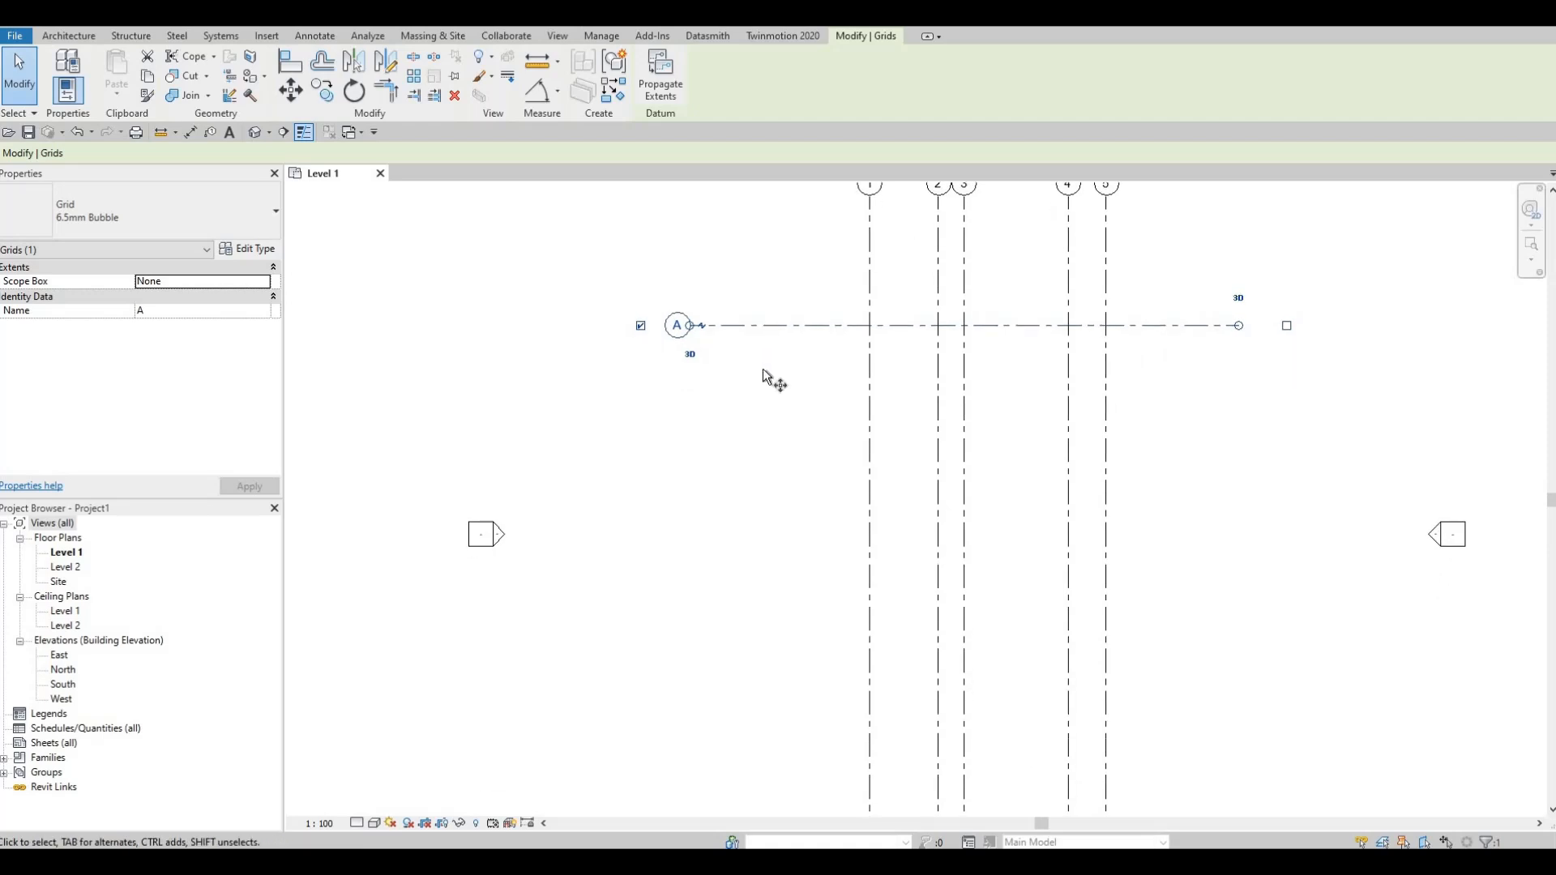
pyautogui.press('c')
pyautogui.press('o')
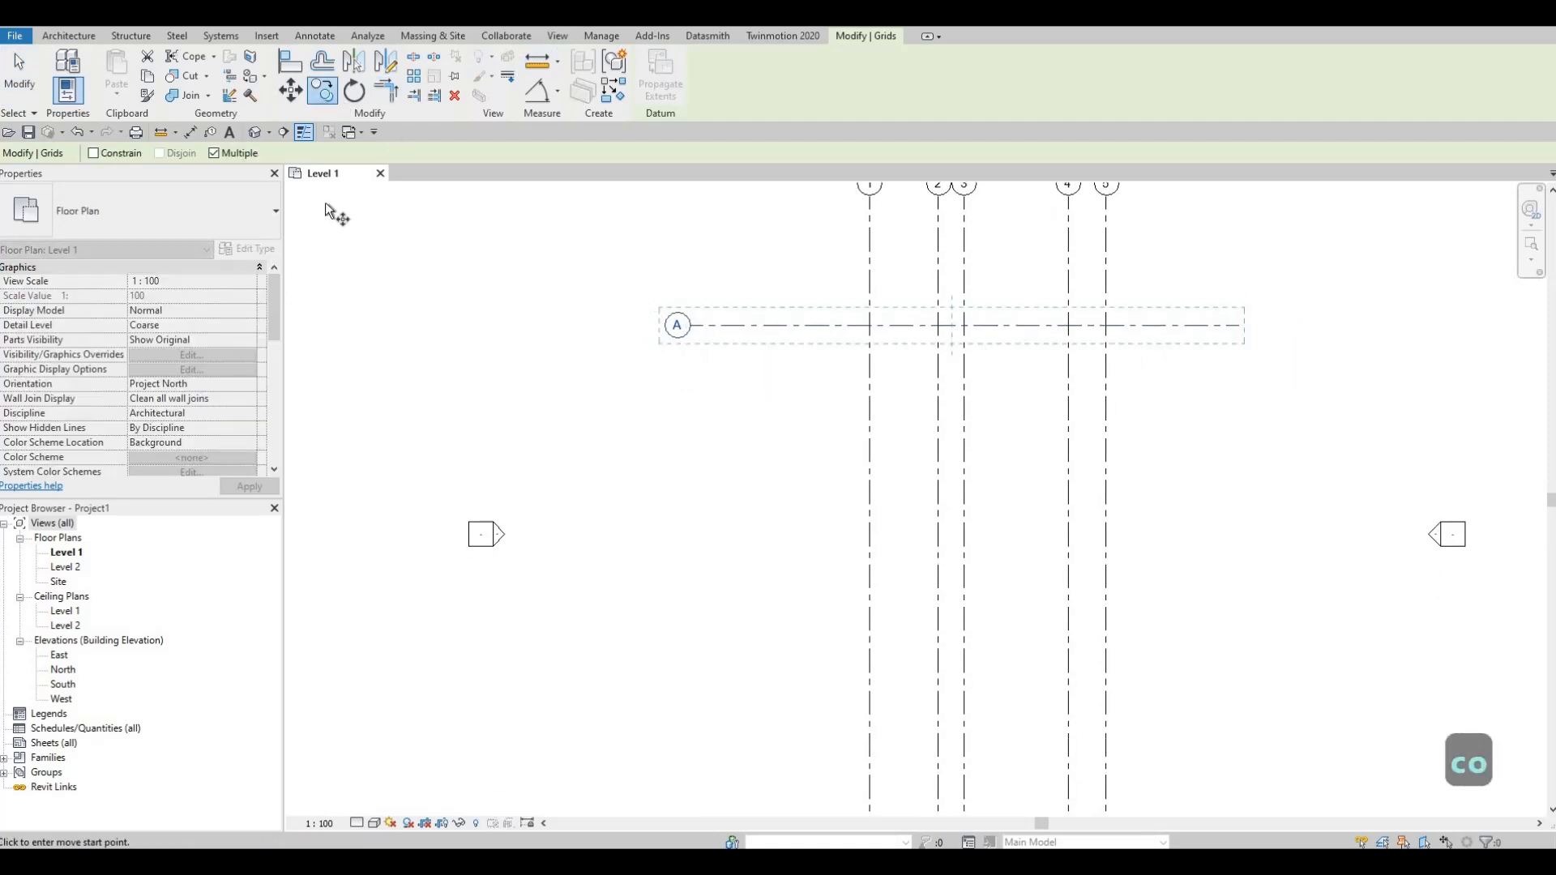
pyautogui.click(753, 324)
pyautogui.click(765, 344)
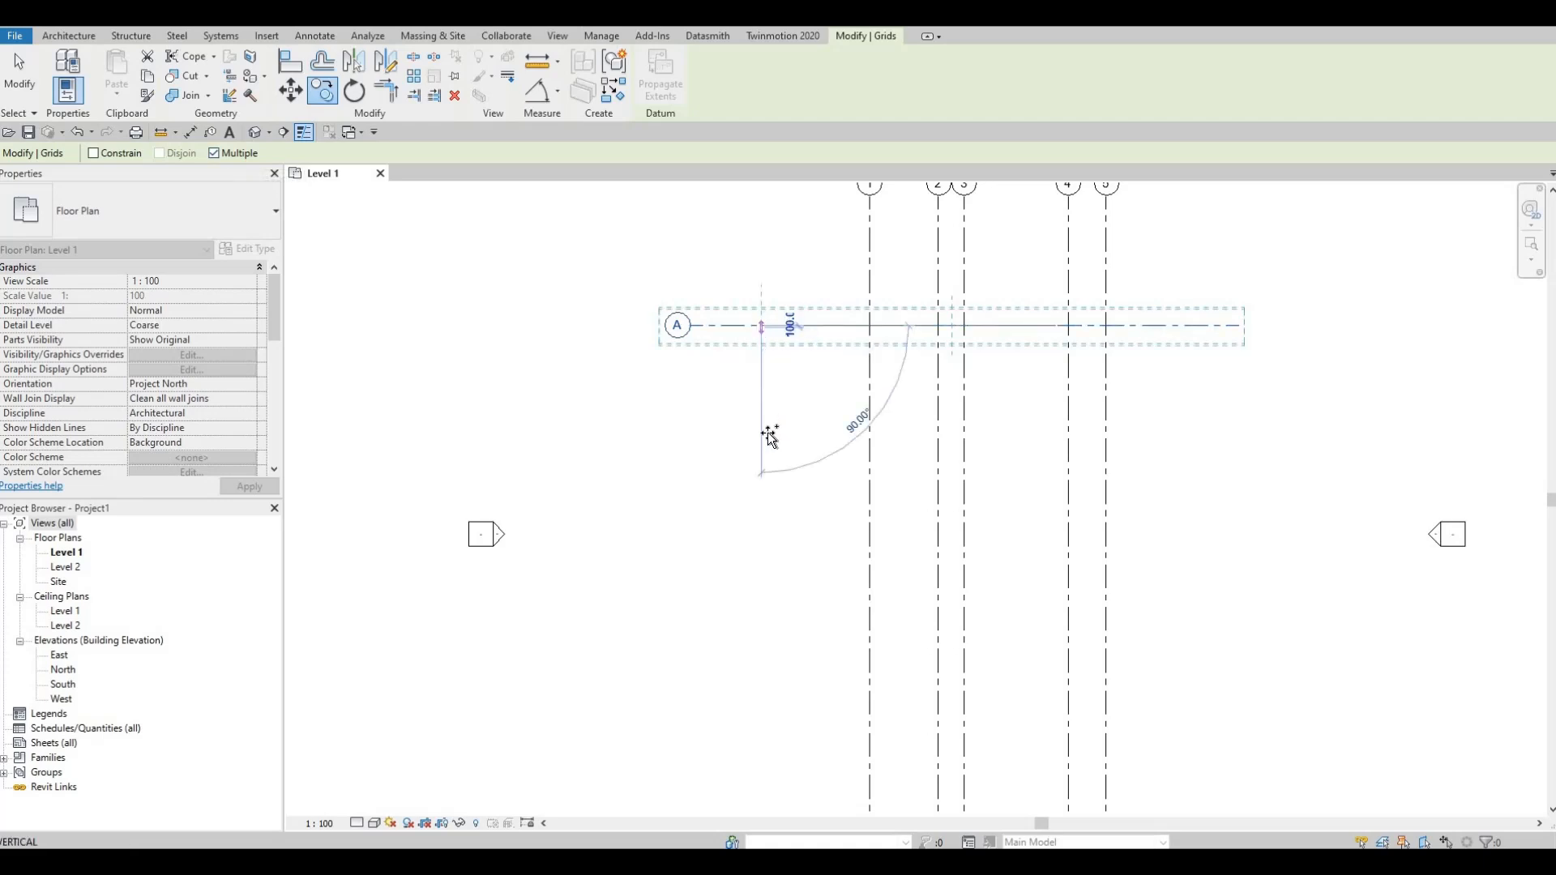
pyautogui.scroll(-2, 786, 535)
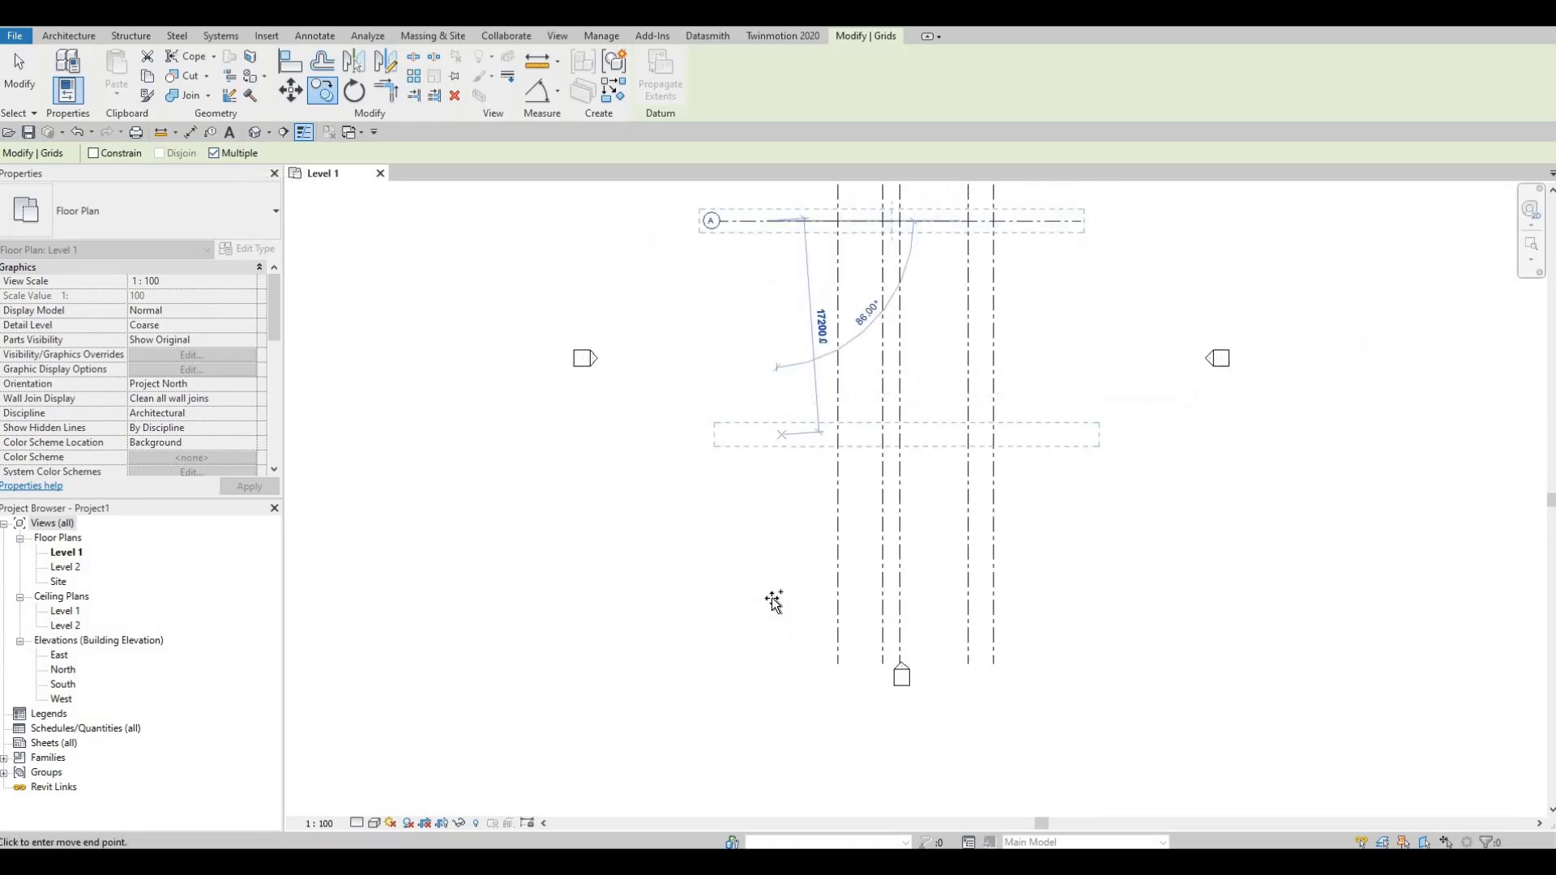
pyautogui.moveTo(780, 656); pyautogui.dragTo(779, 666, button='middle')
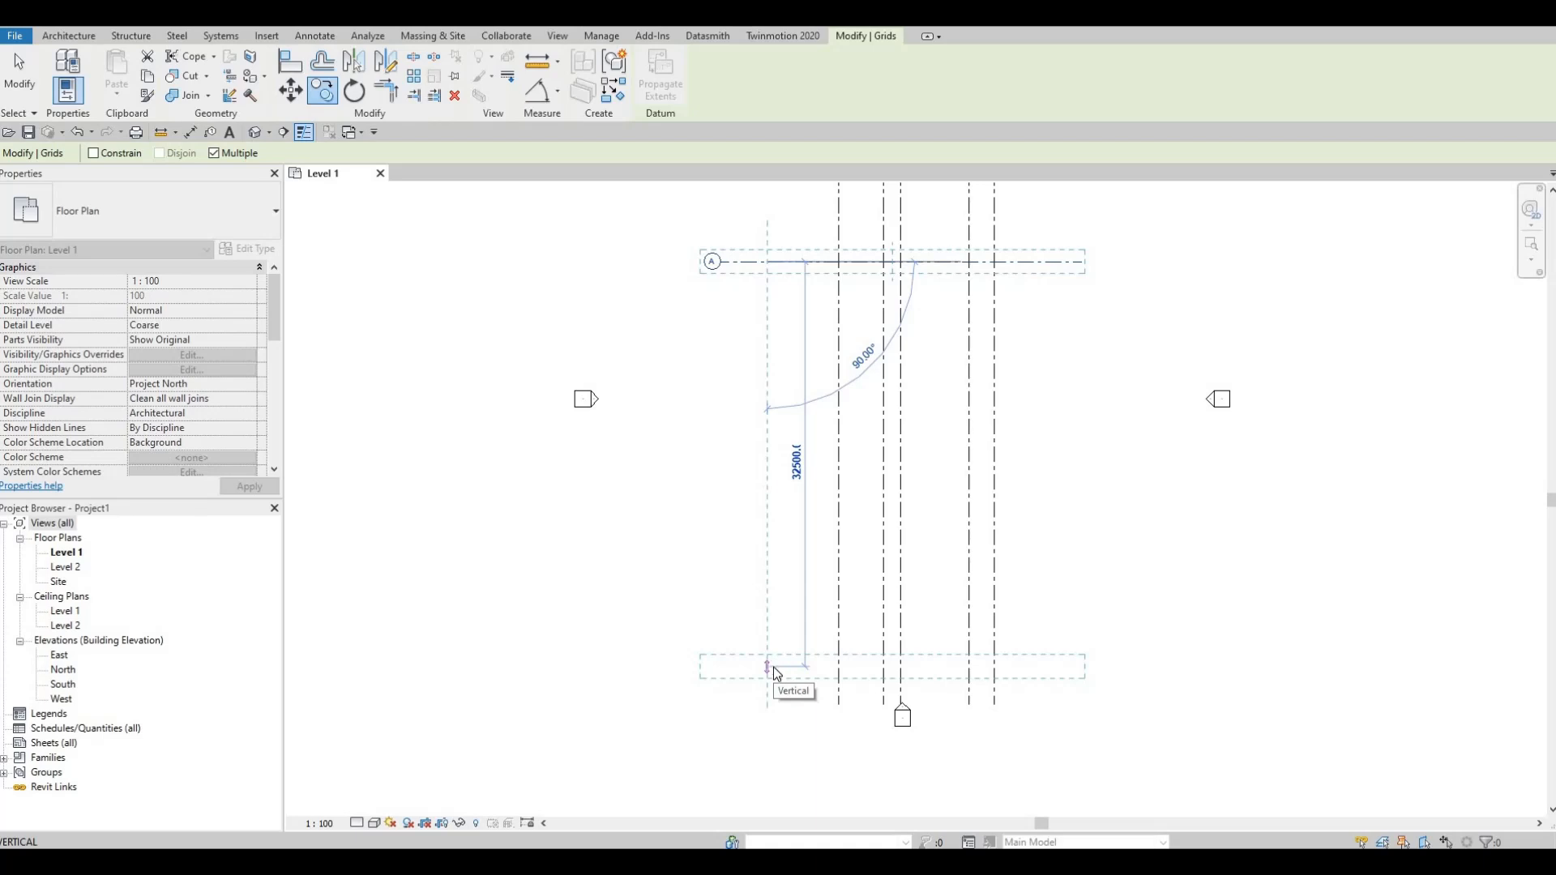
pyautogui.write('2')
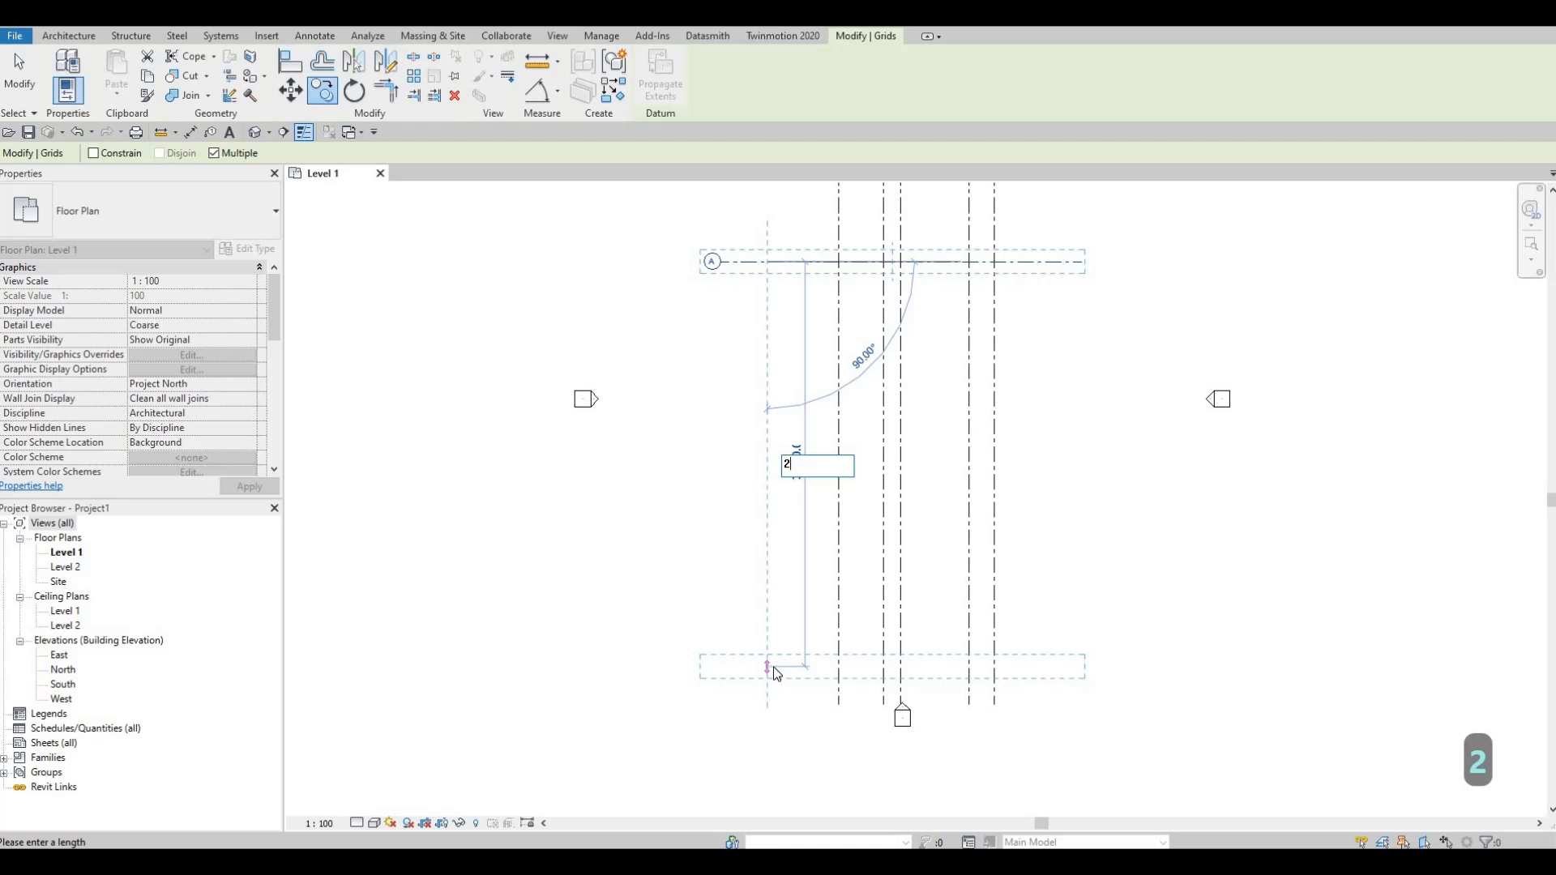
pyautogui.write('480')
pyautogui.press('Return')
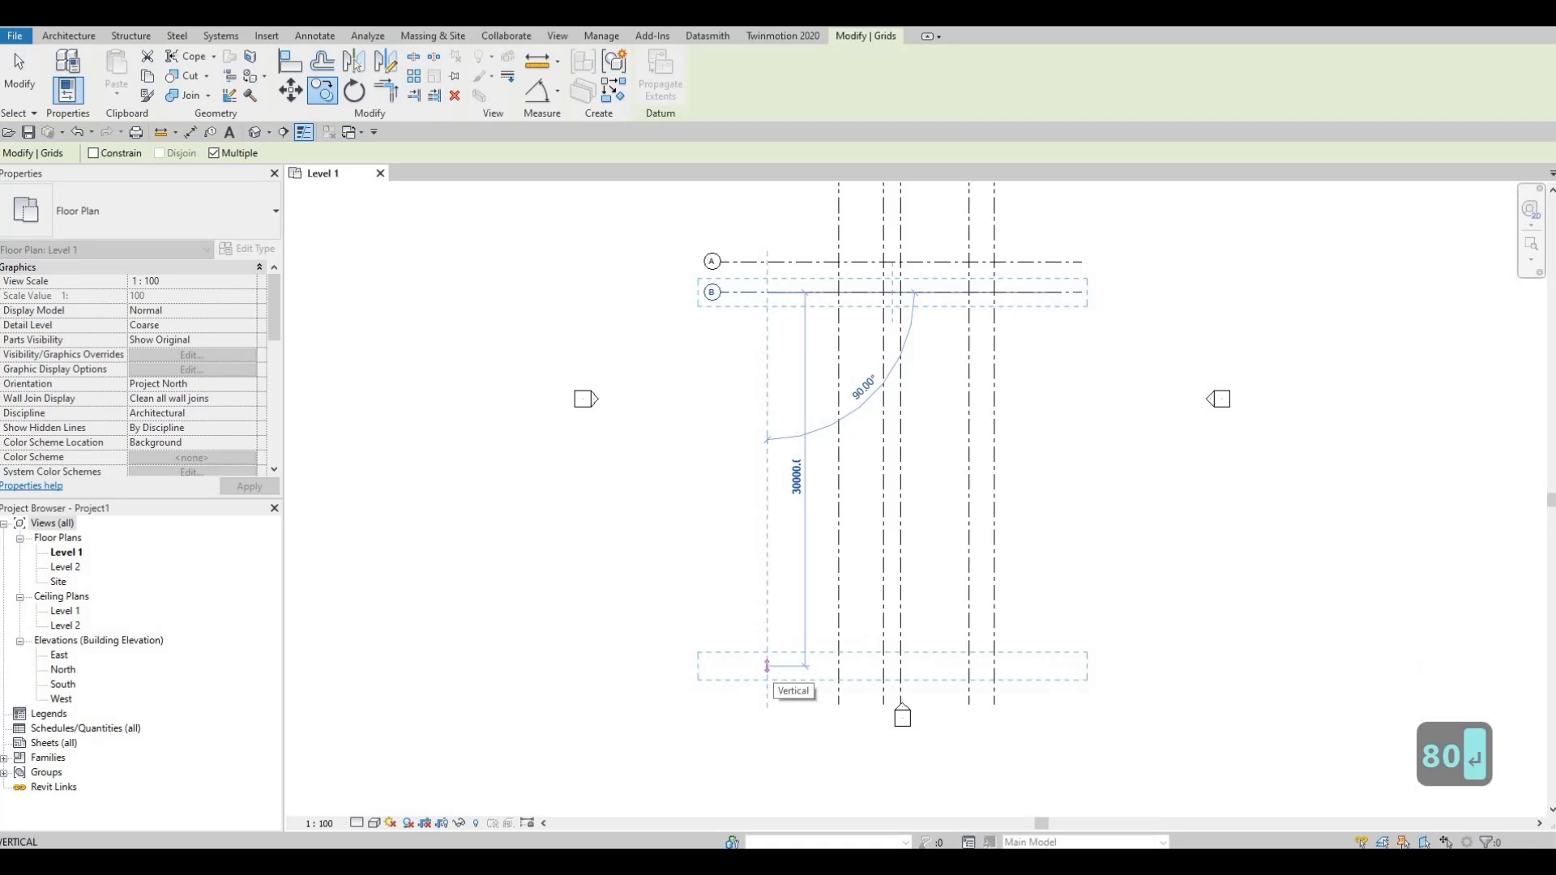
# Step: Add three more horizontal grid copies downward at successive spacings of 1200, 900 and 4000
pyautogui.write('1200')
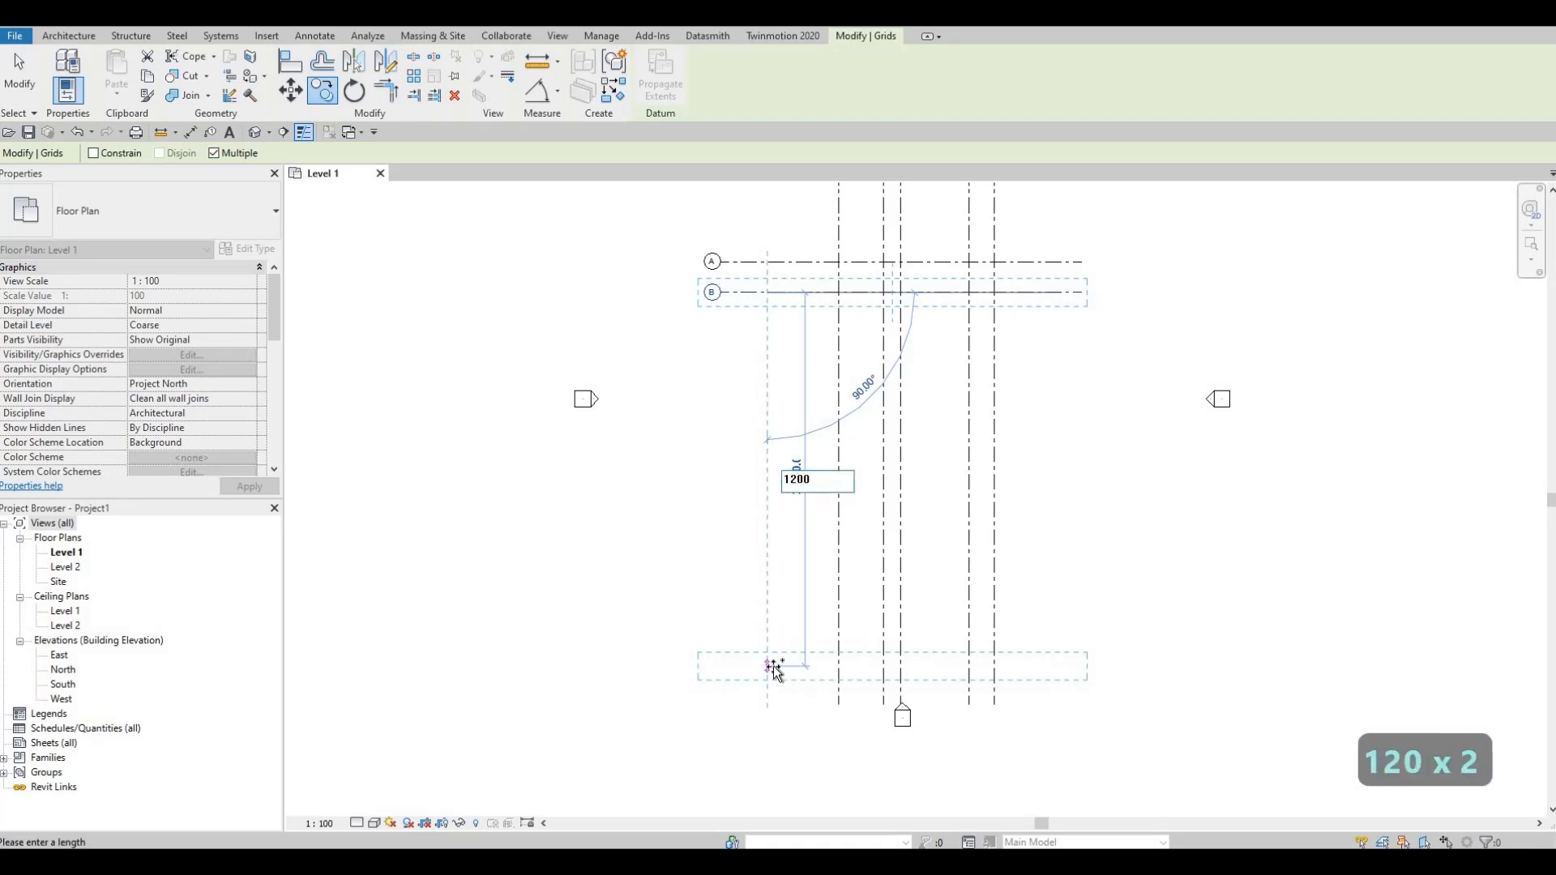
pyautogui.press('Return')
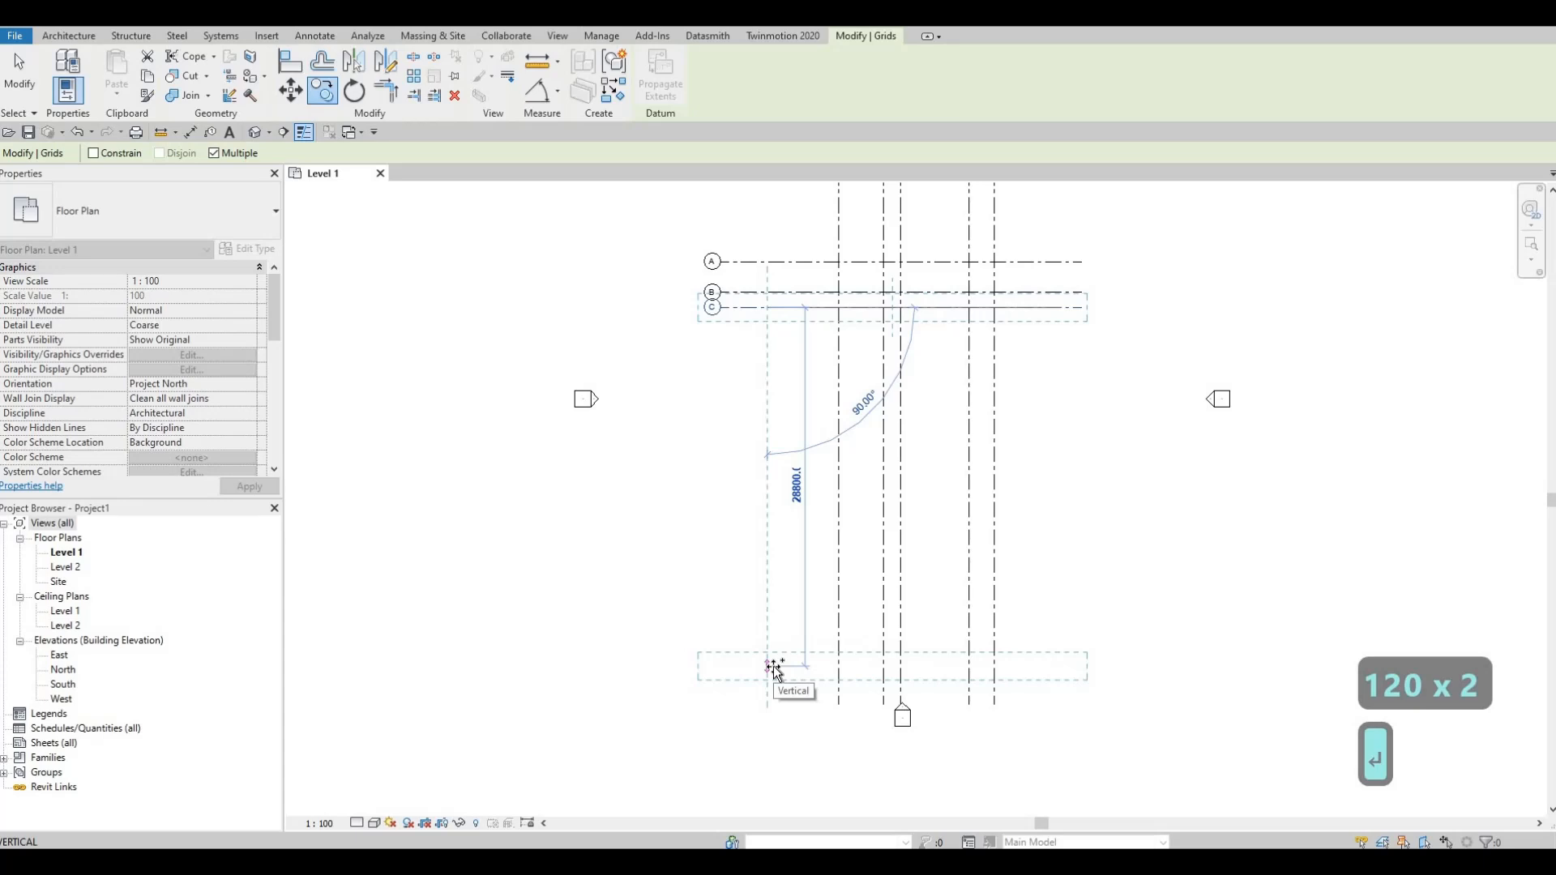
pyautogui.write('900')
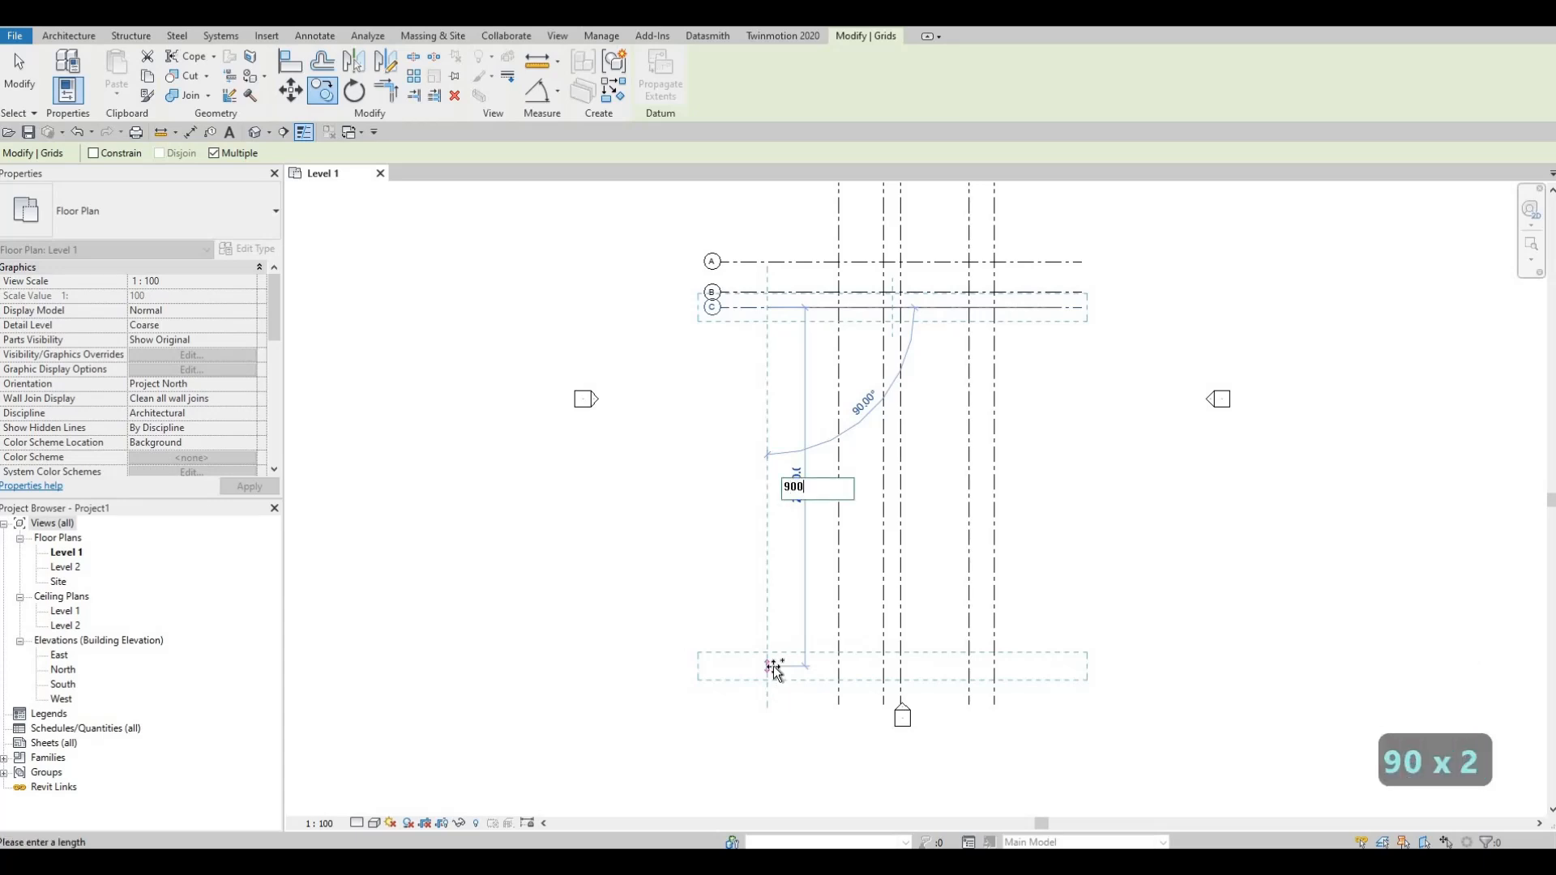
pyautogui.press('Return')
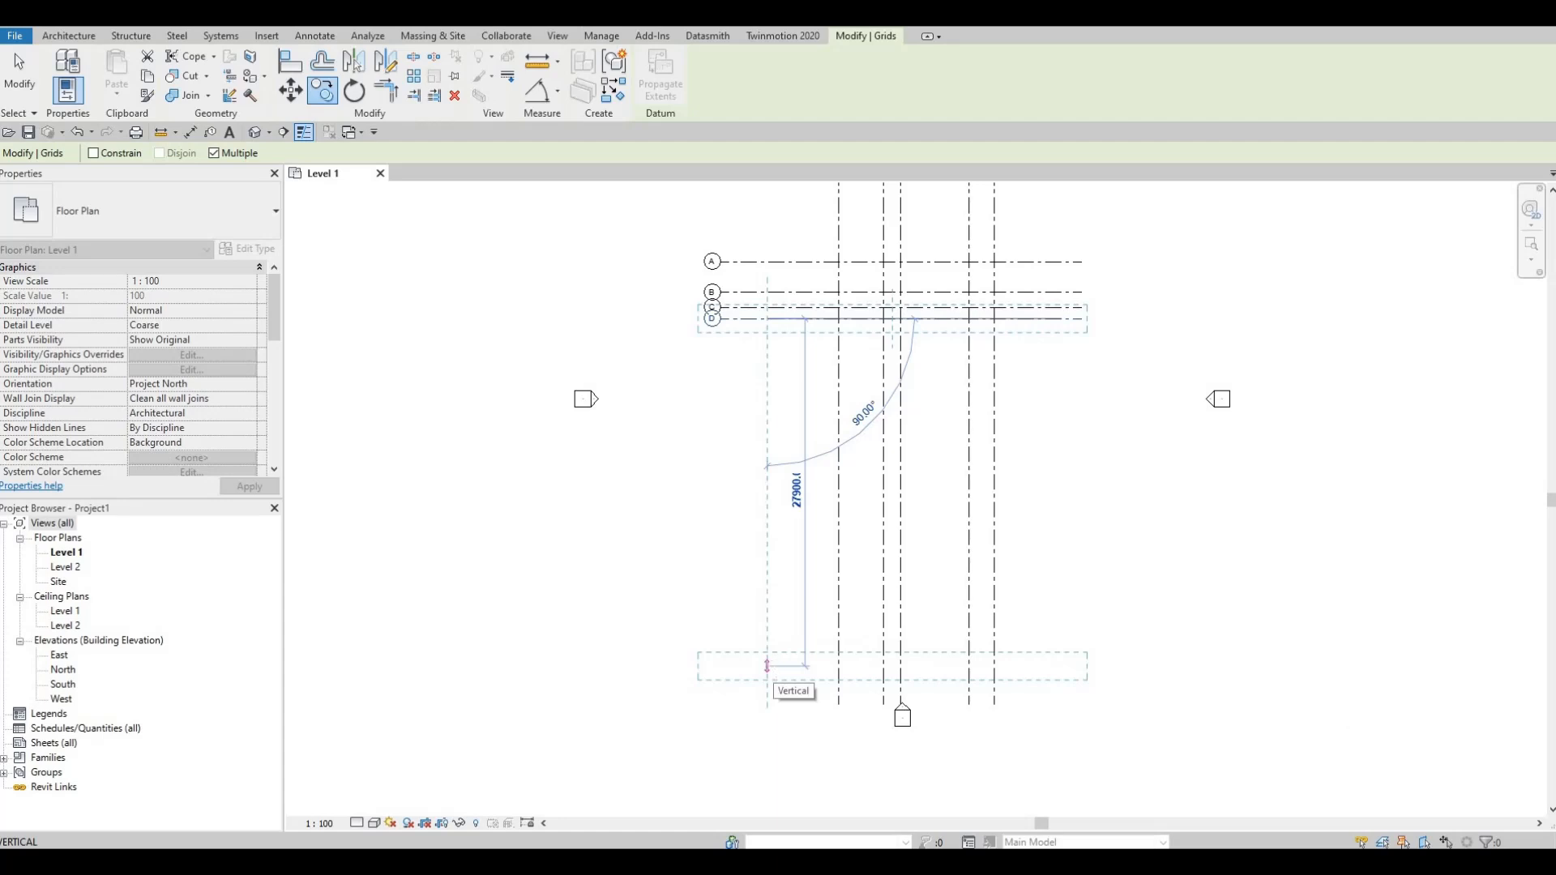
pyautogui.write('4000')
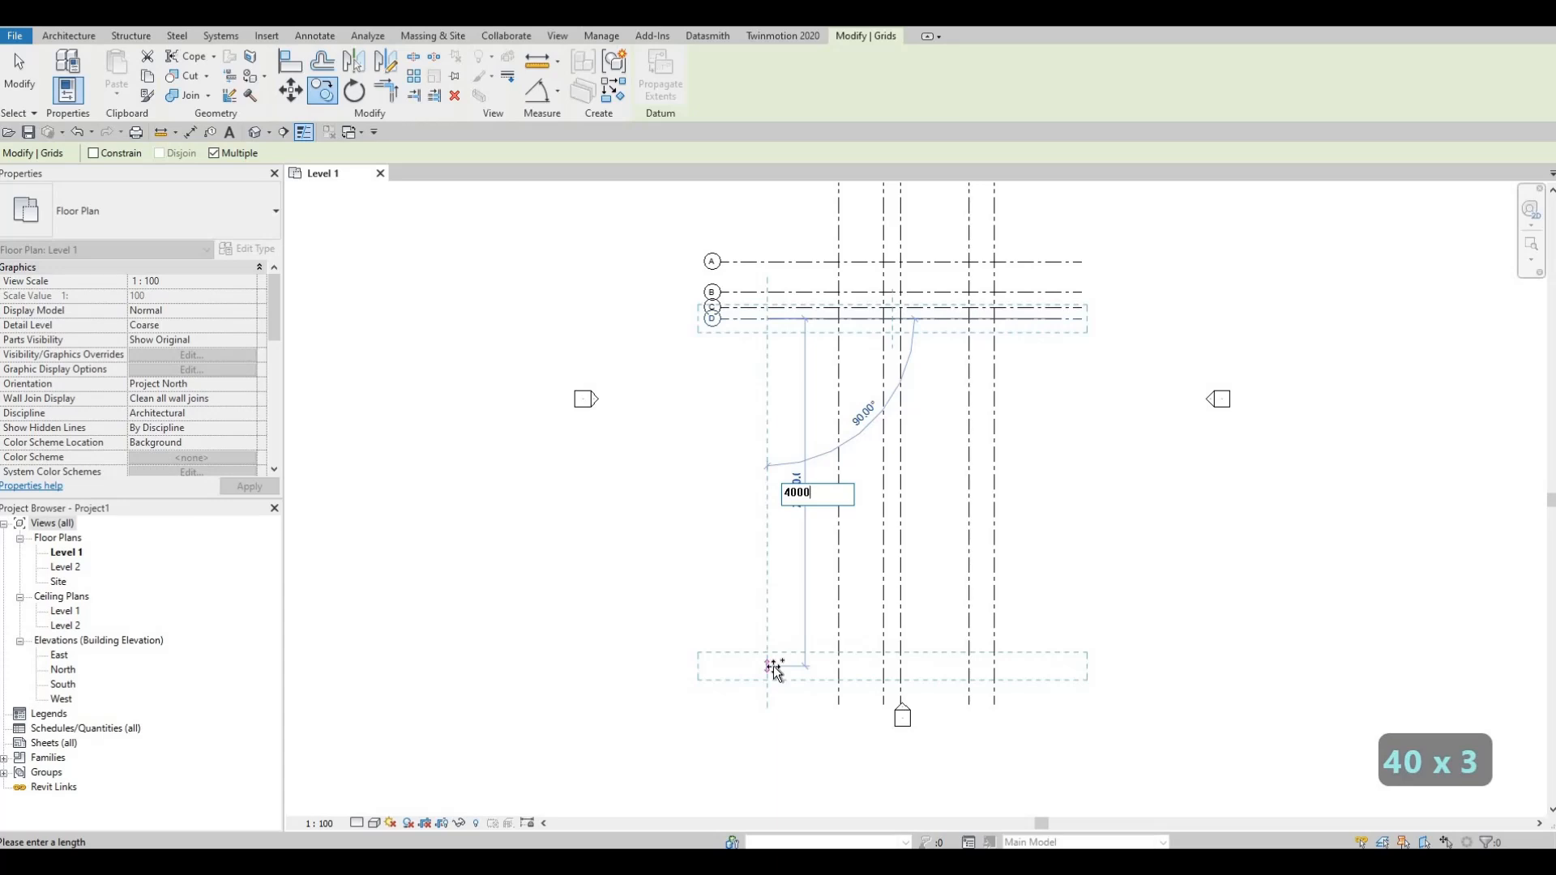
pyautogui.press('Return')
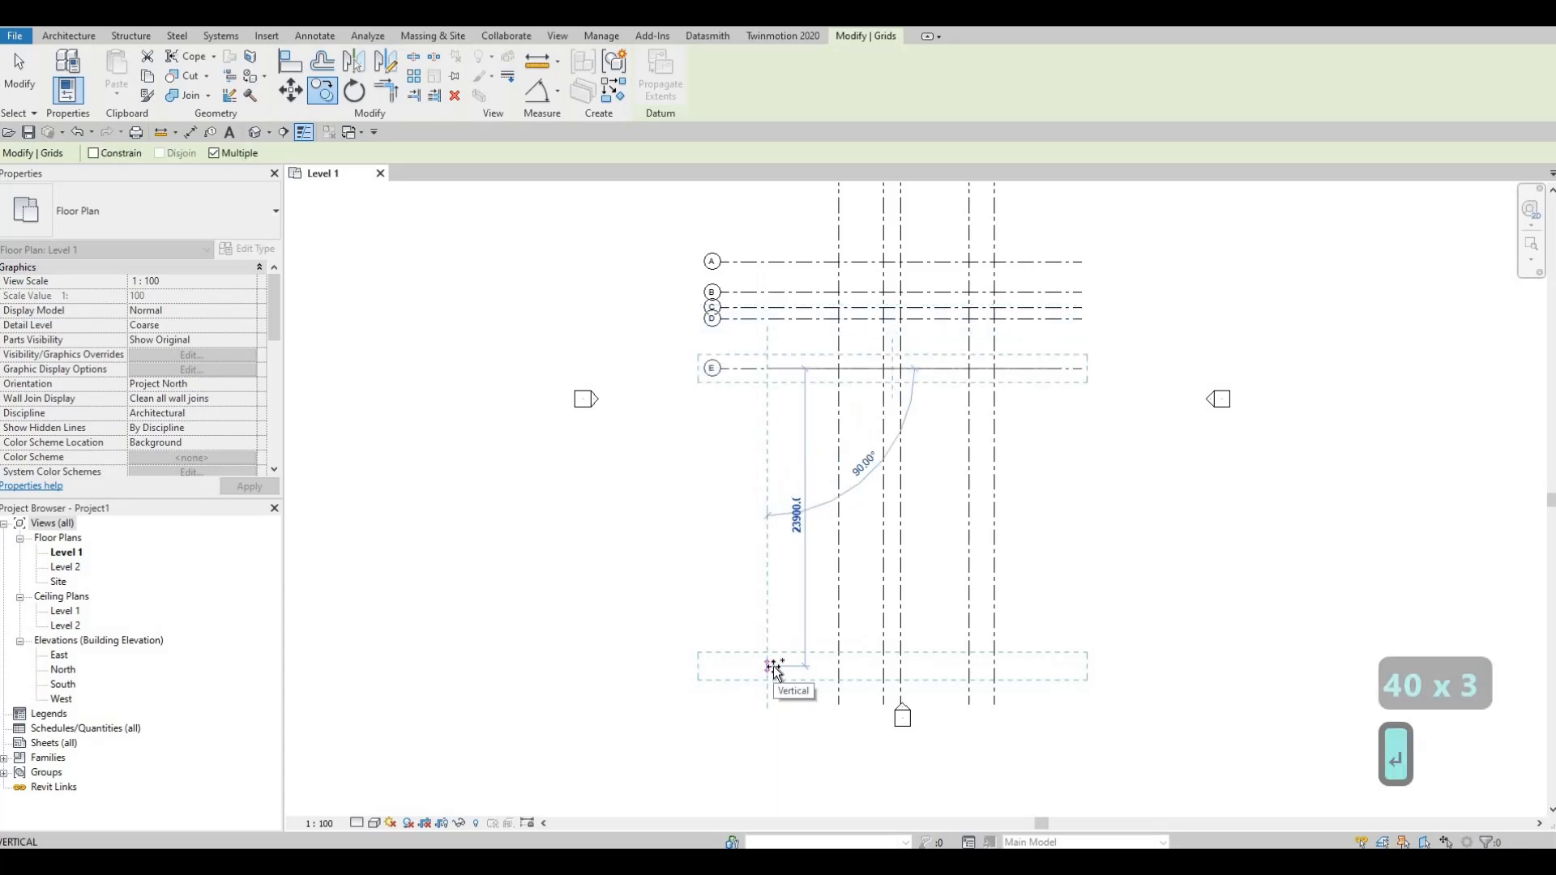
# Step: Add four further horizontal grid copies downward at successive spacings of 2700, 3700, 3500 and 1400, and finish copying
pyautogui.write('2700')
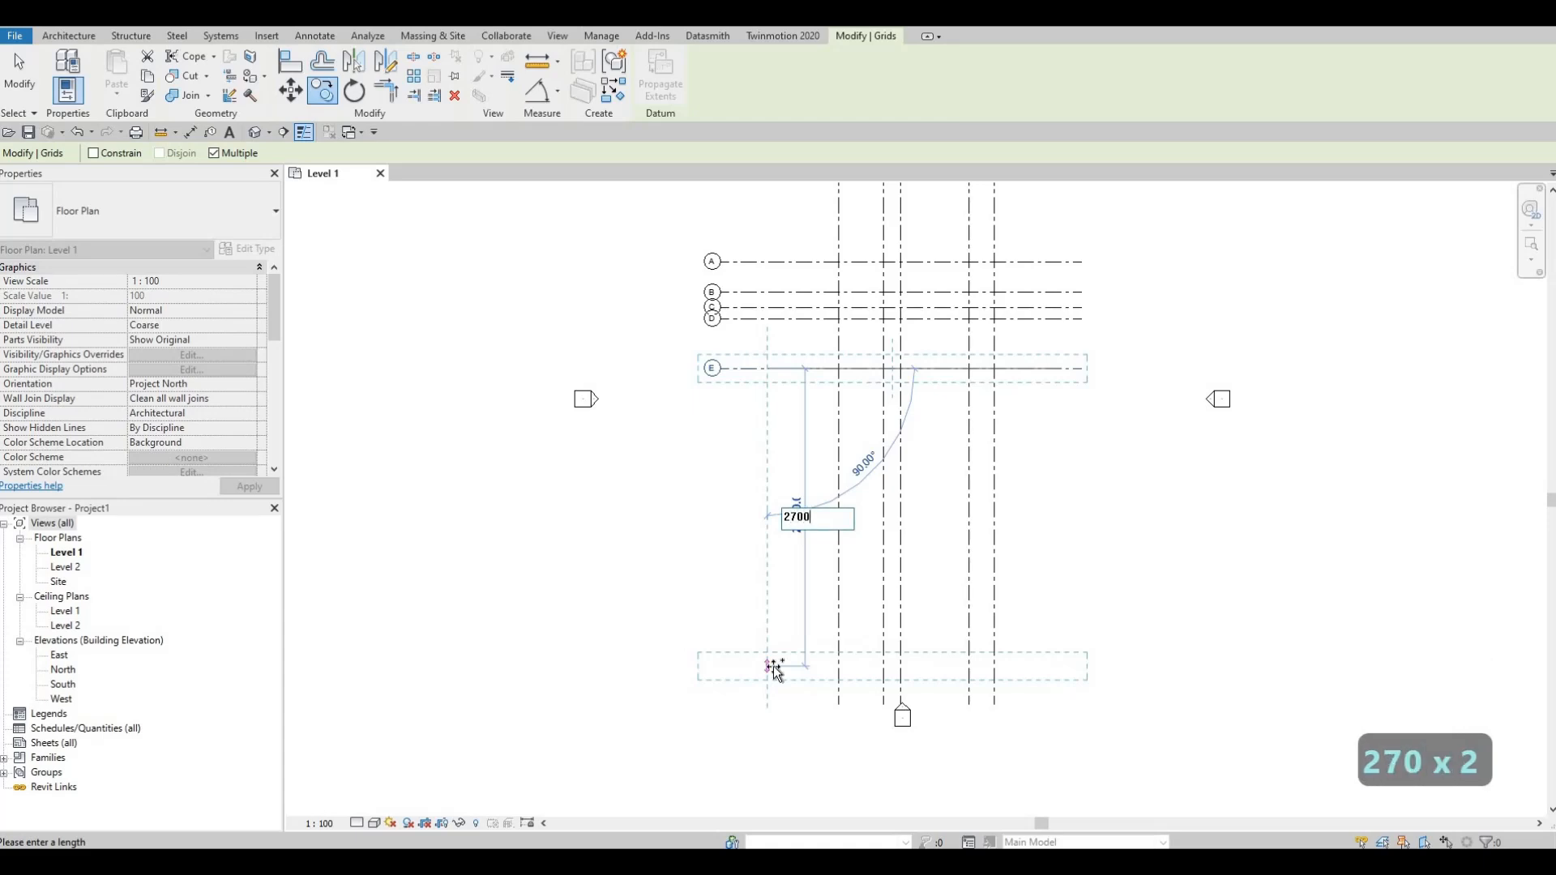
pyautogui.press('Return')
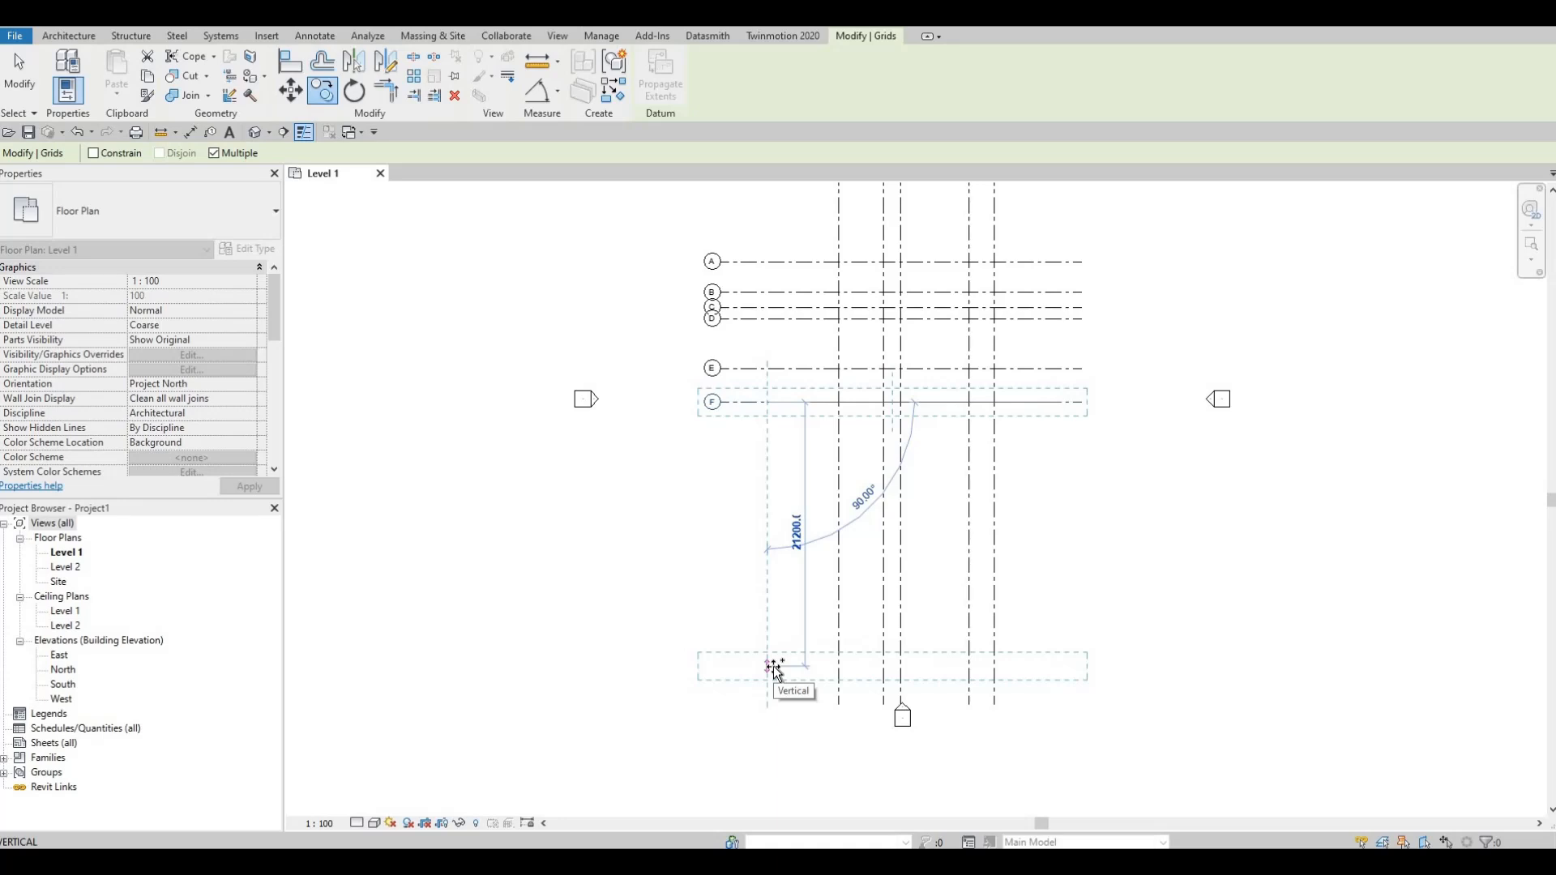
pyautogui.write('3700')
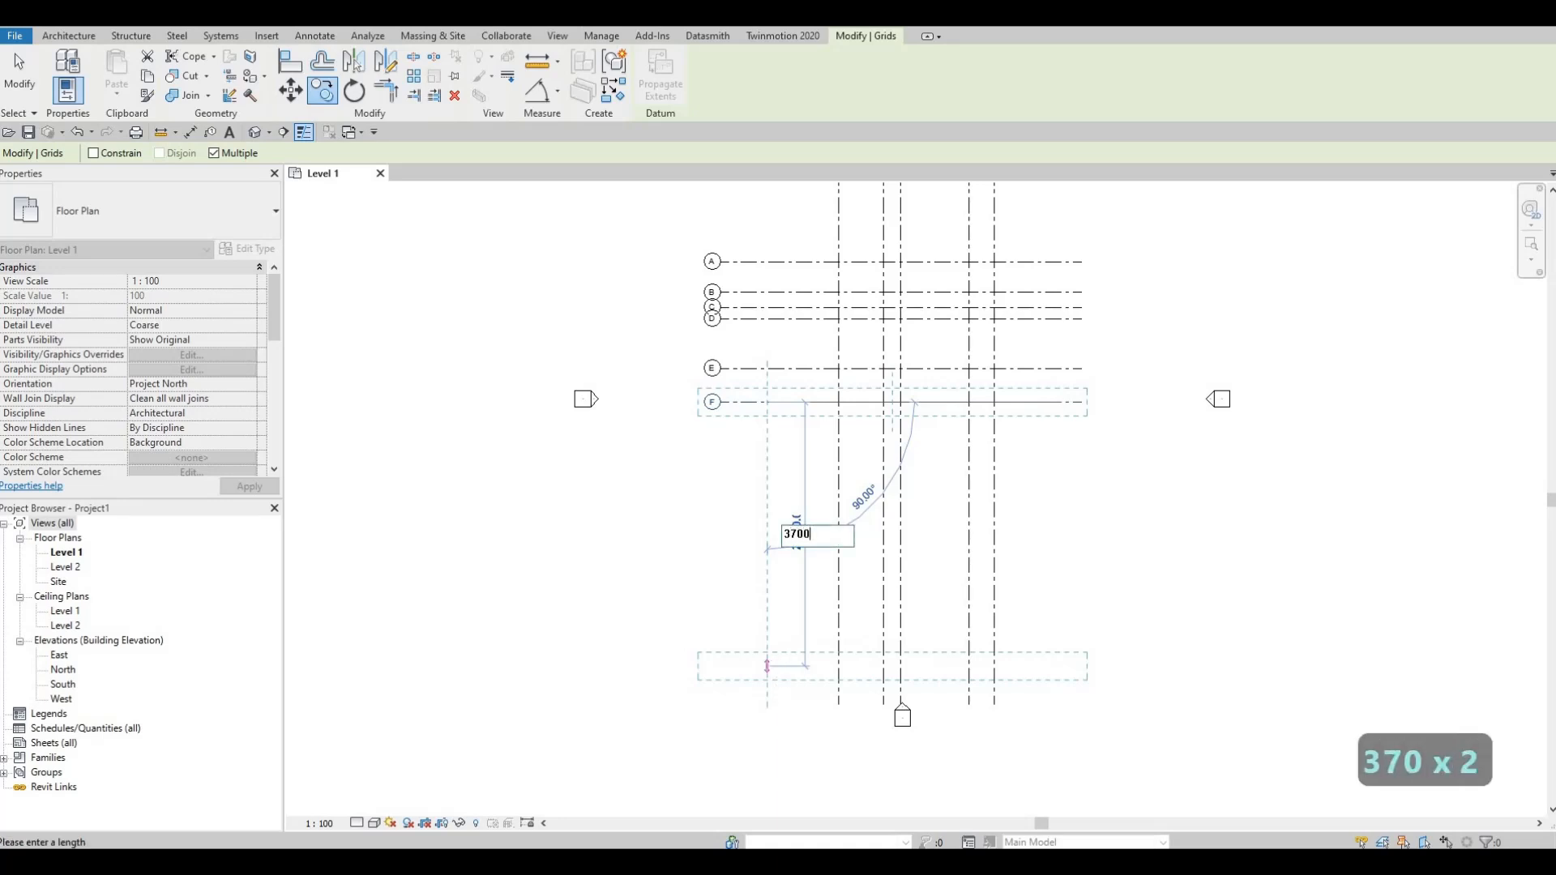
pyautogui.press('Return')
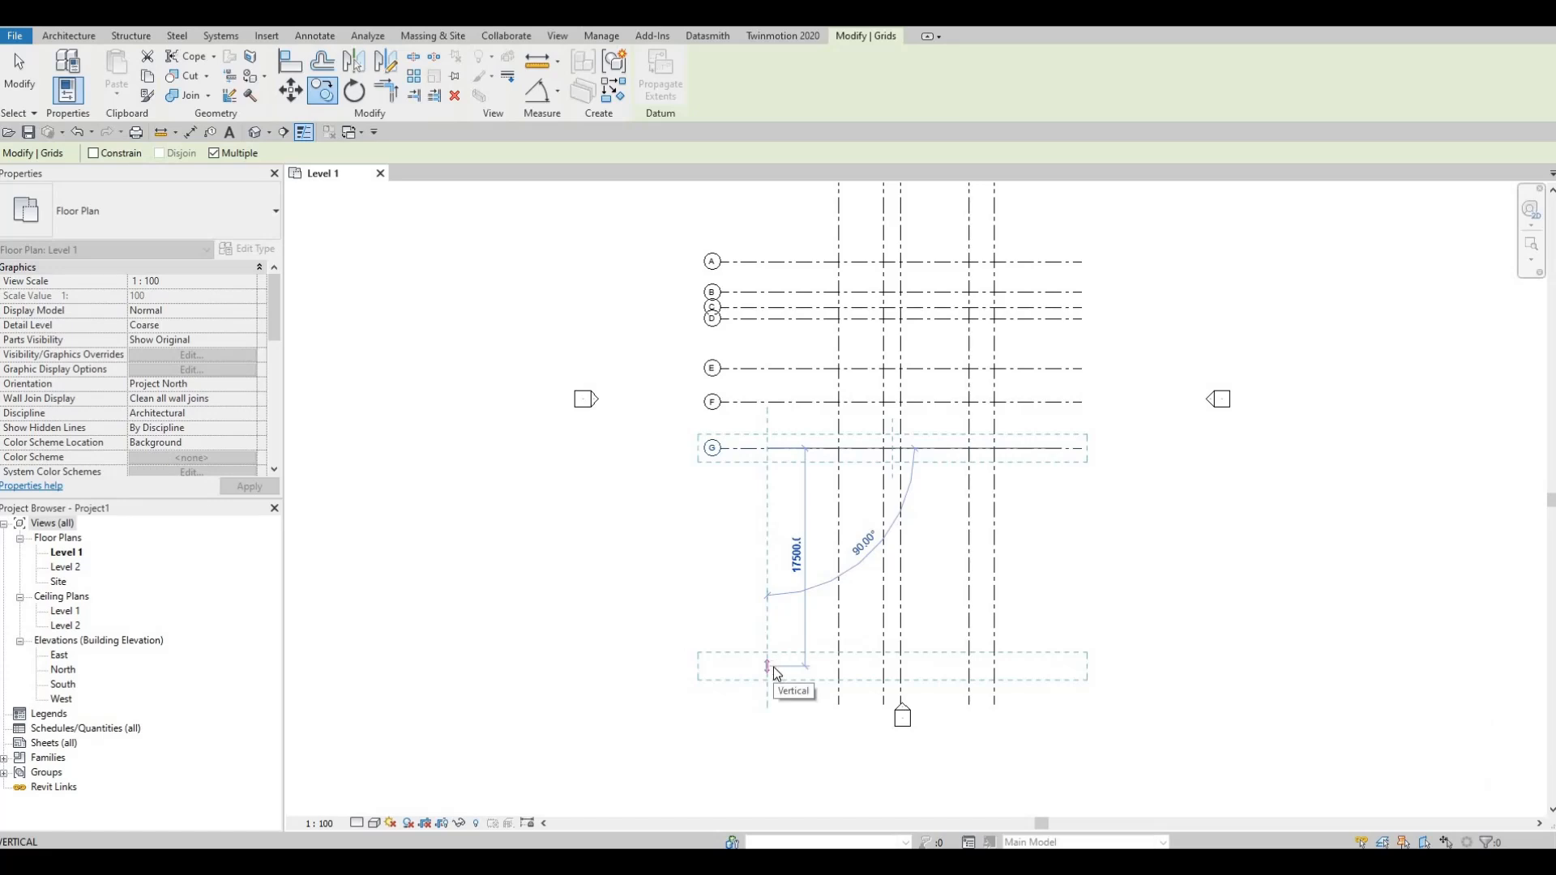
pyautogui.write('3500')
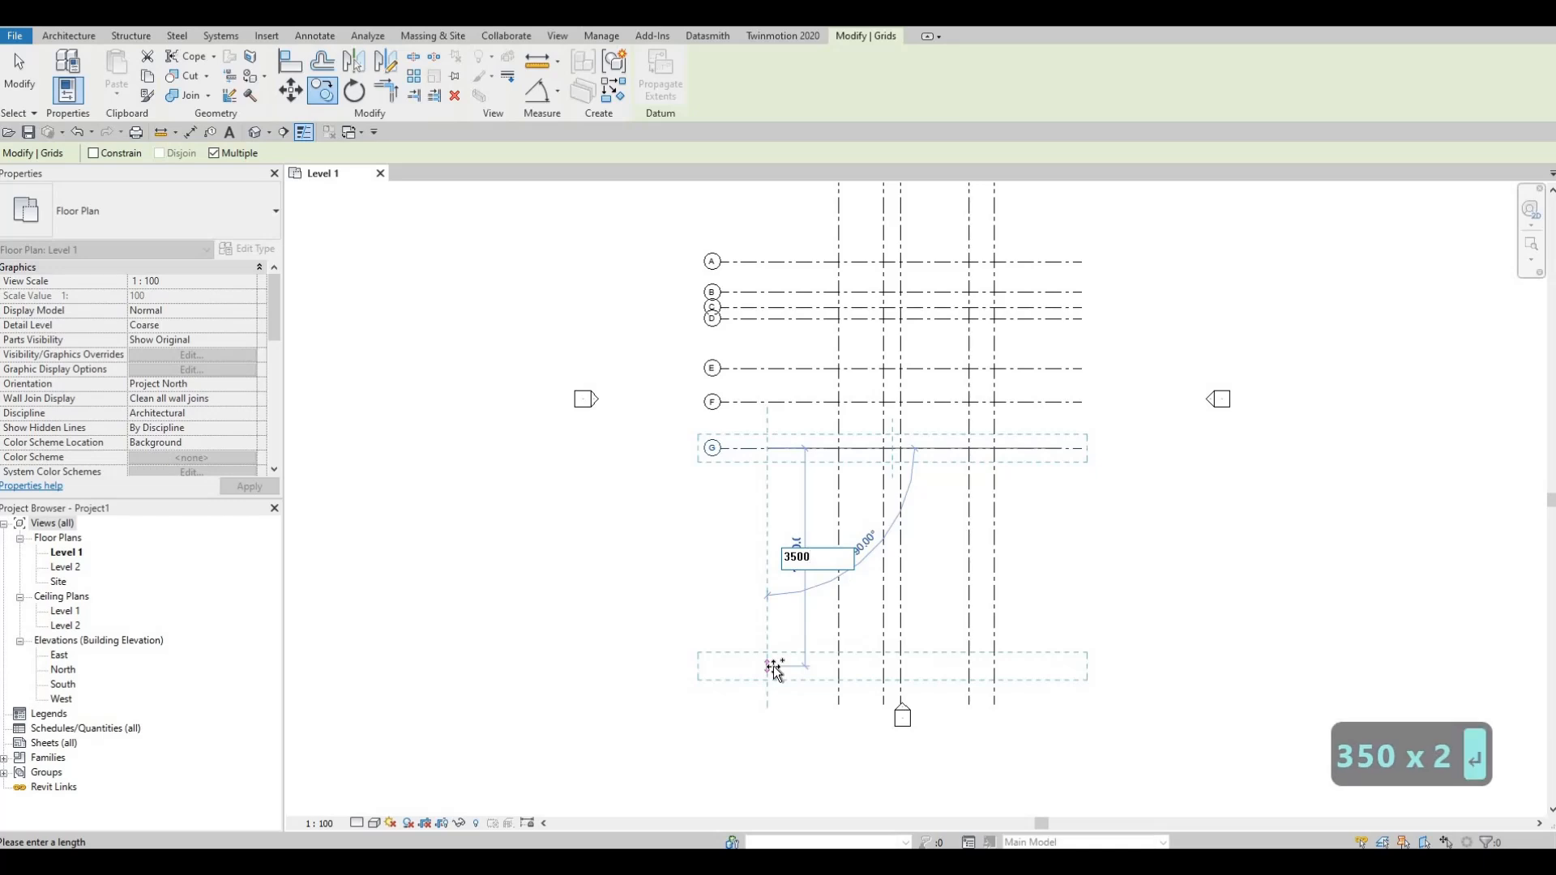
pyautogui.press('Return')
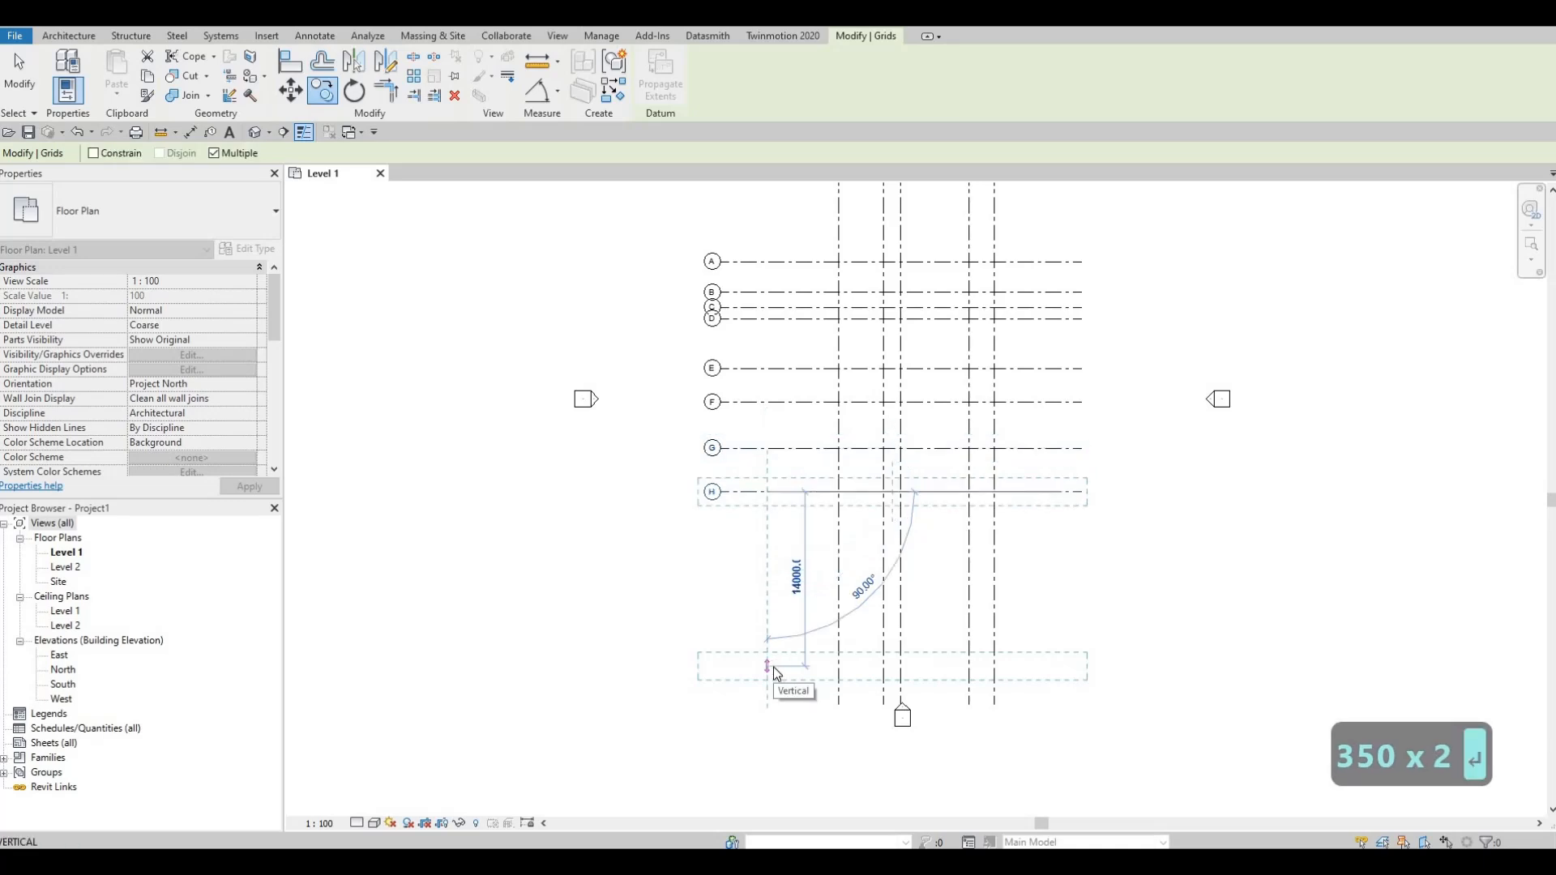
pyautogui.write('1400')
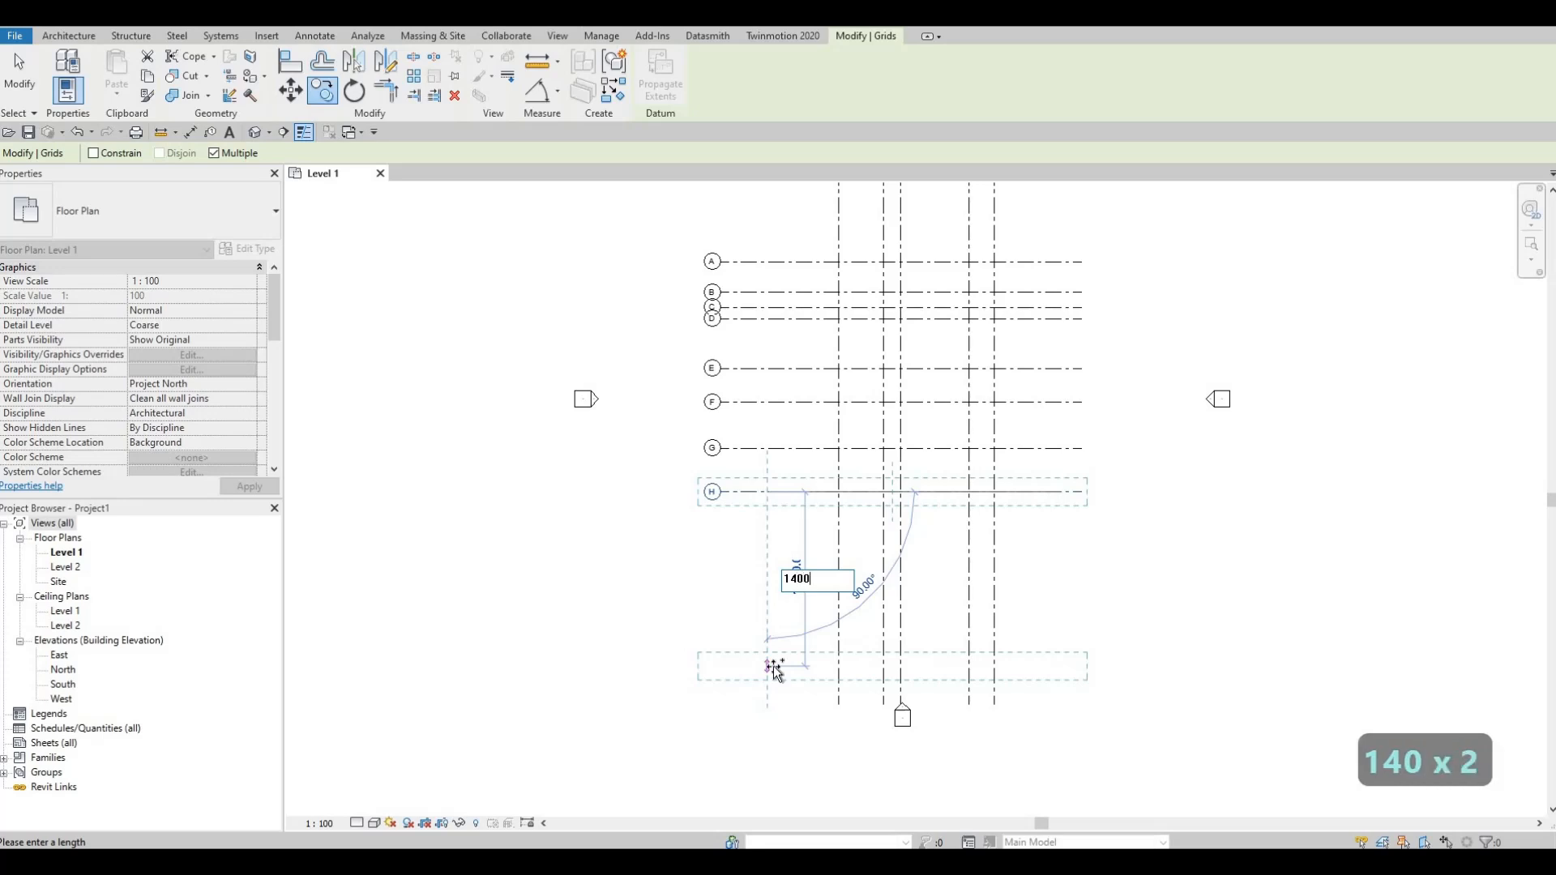
pyautogui.press('Return')
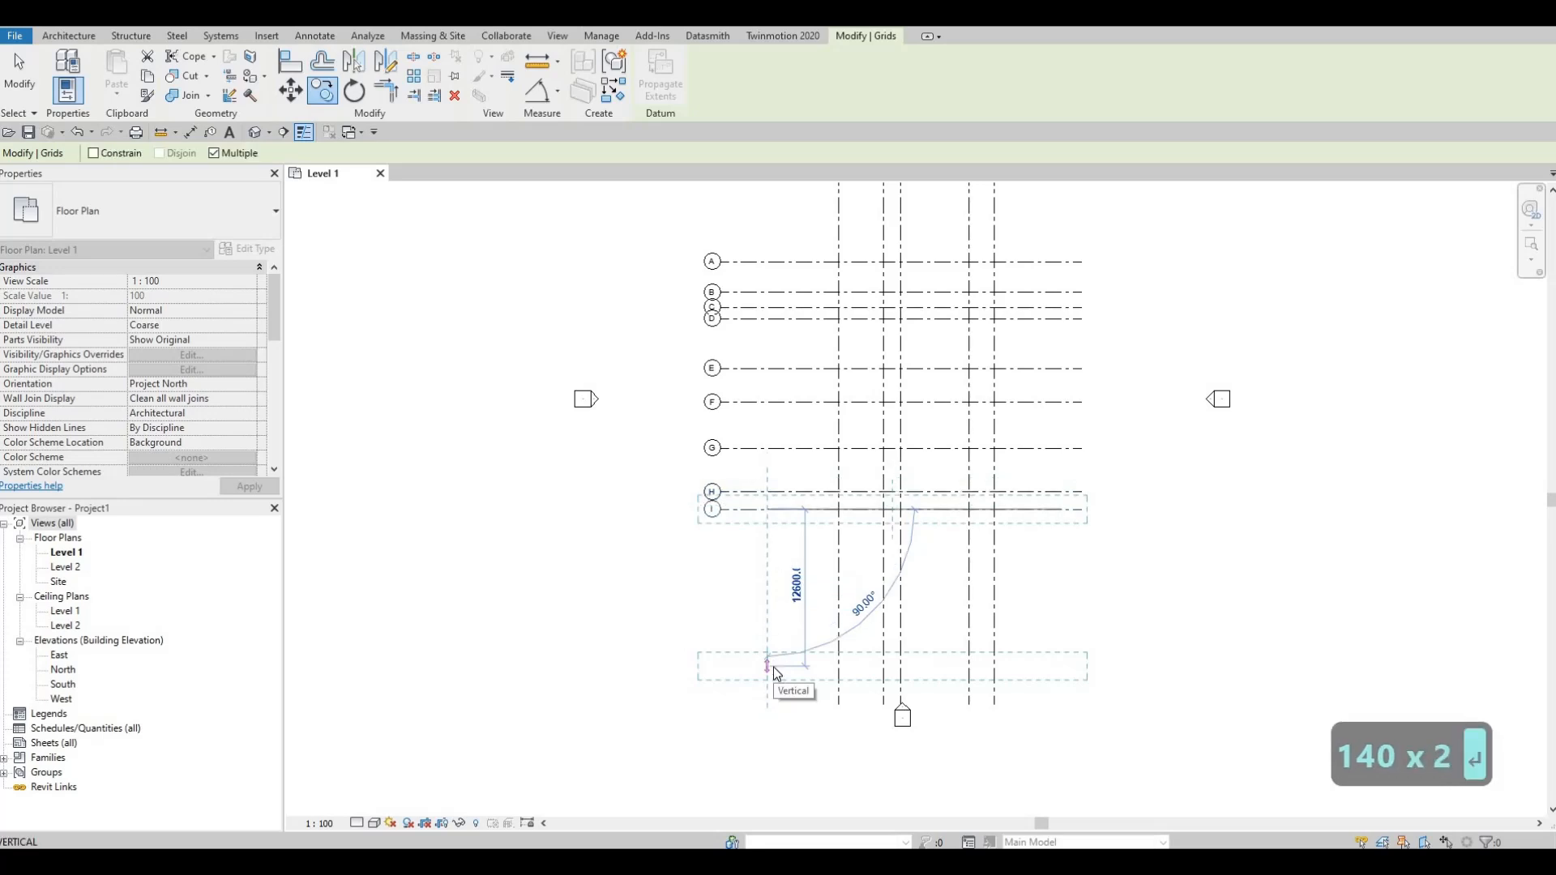
pyautogui.press('Escape')
pyautogui.press('Escape')
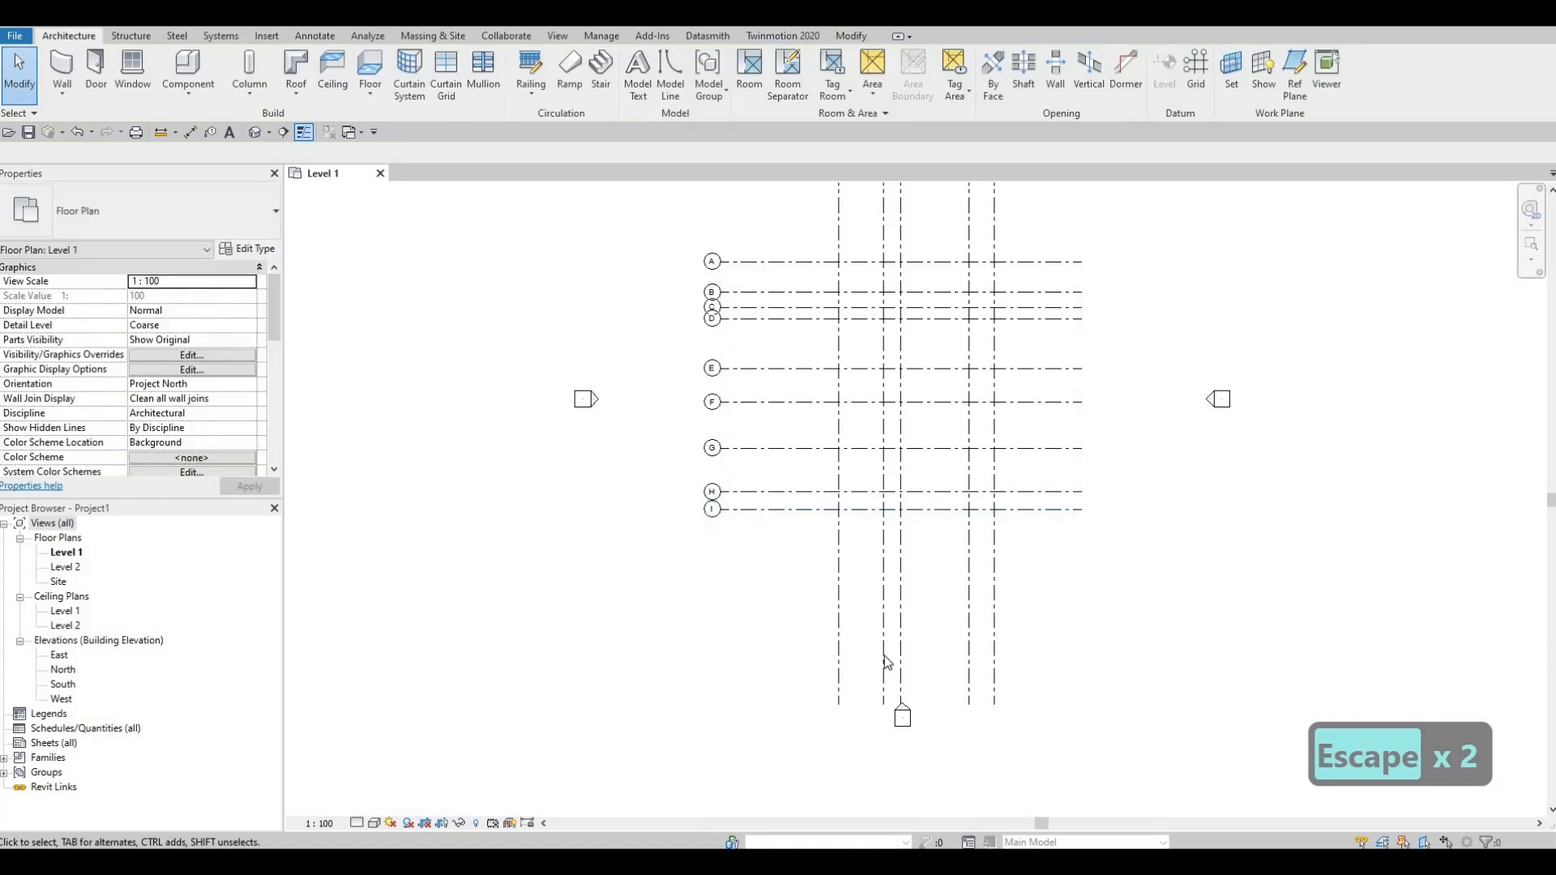
# Step: Shorten the lower ends of vertical grids 1 to 5 together so they stop a little below grid I
pyautogui.moveTo(874, 545); pyautogui.dragTo(945, 638, button='middle')
pyautogui.scroll(-1, 849, 373)
pyautogui.scroll(3, 854, 369)
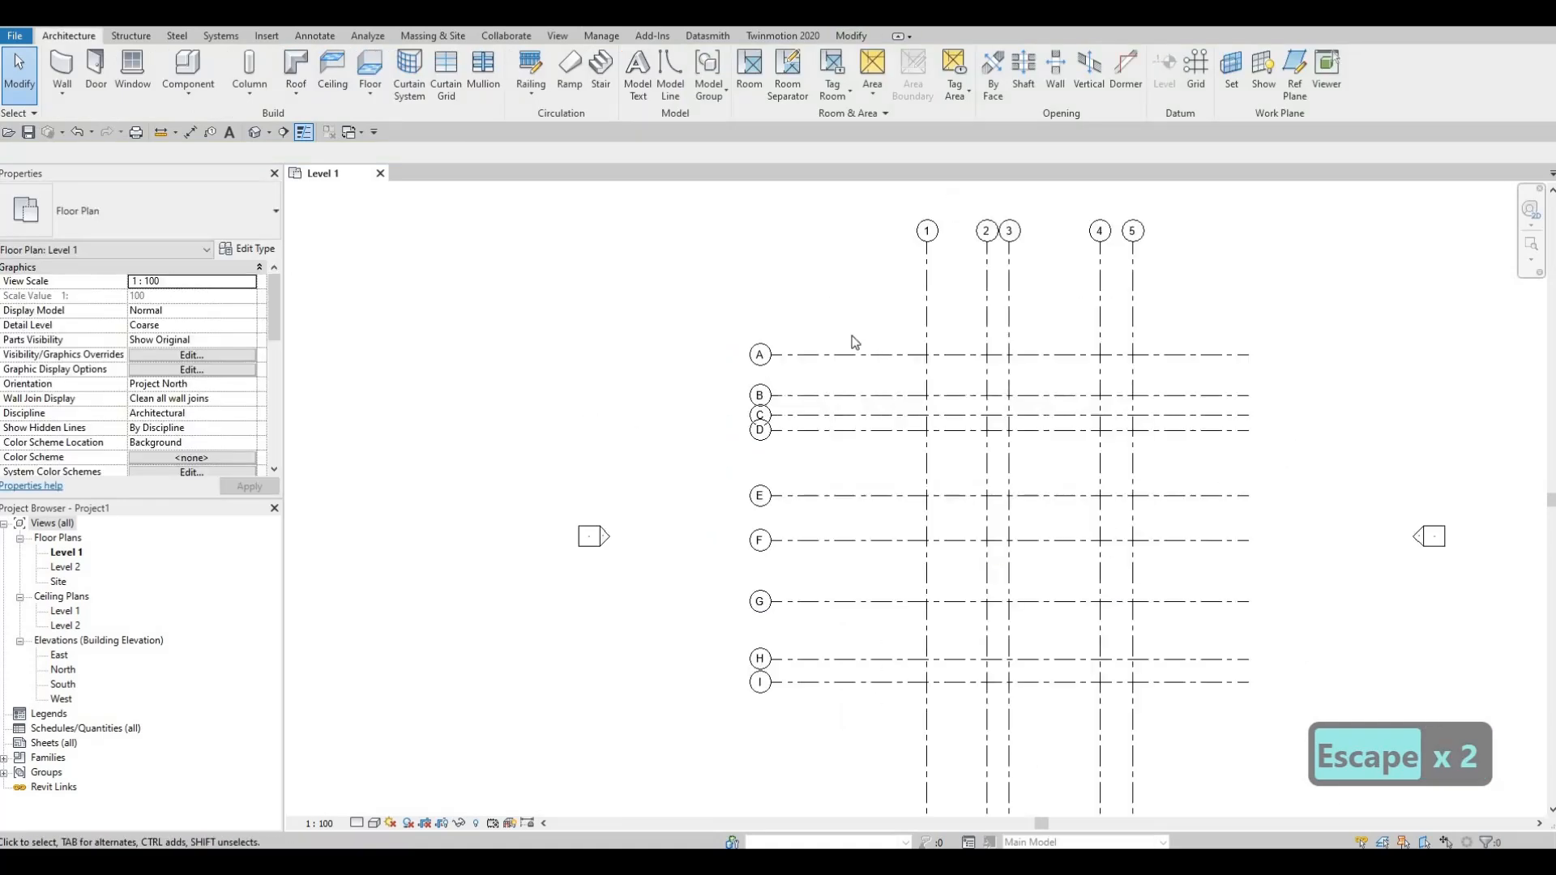
pyautogui.moveTo(899, 439); pyautogui.dragTo(855, 393, button='middle')
pyautogui.scroll(-1, 919, 546)
pyautogui.moveTo(920, 547); pyautogui.dragTo(930, 505, button='middle')
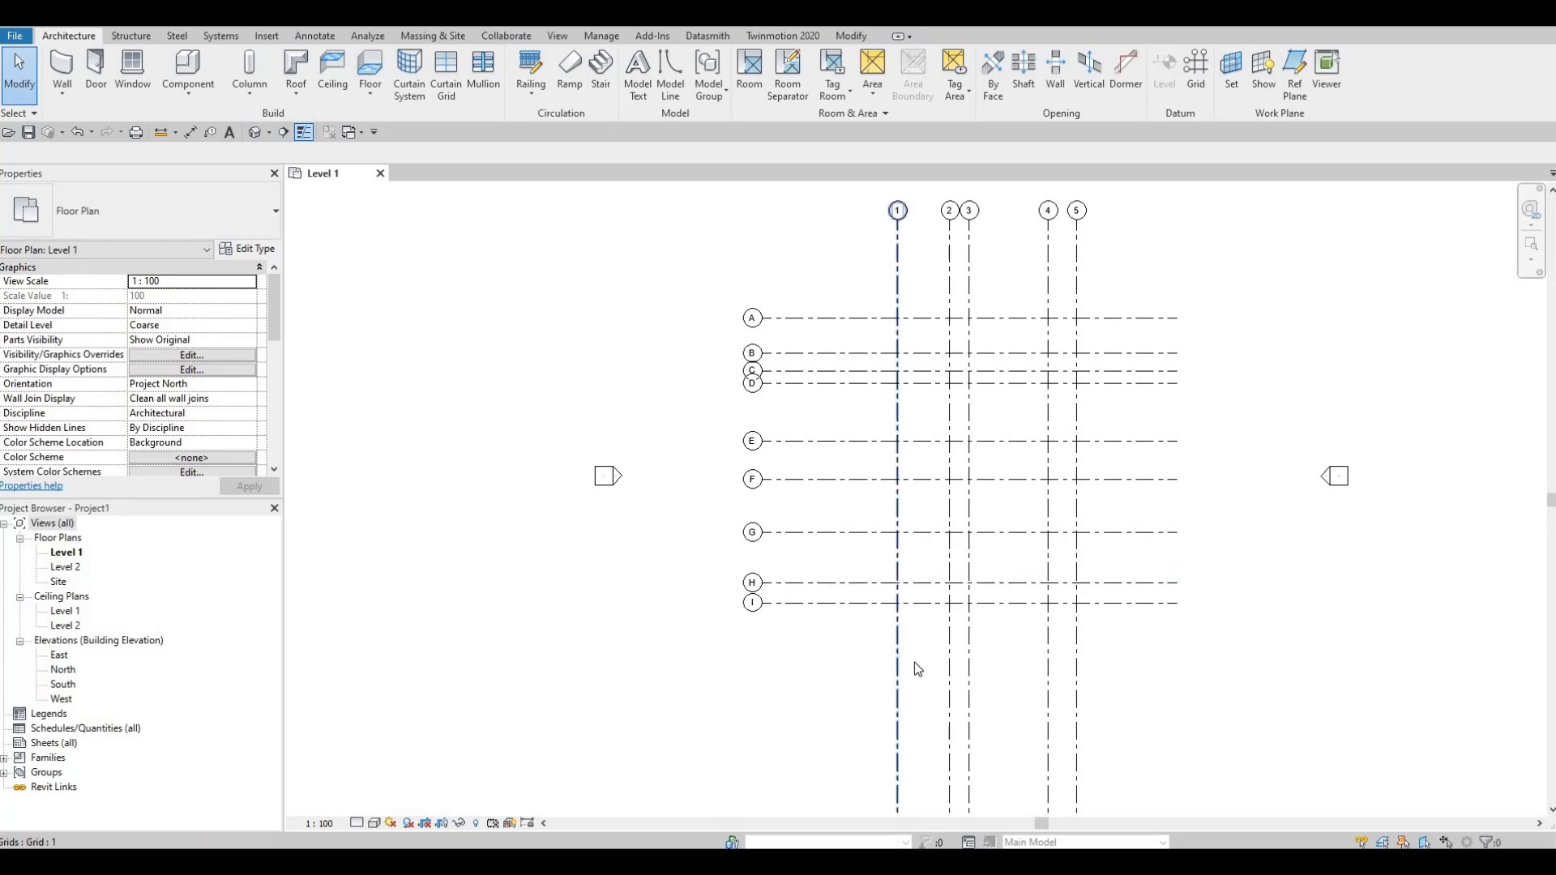
pyautogui.moveTo(896, 754); pyautogui.dragTo(917, 663, button='middle')
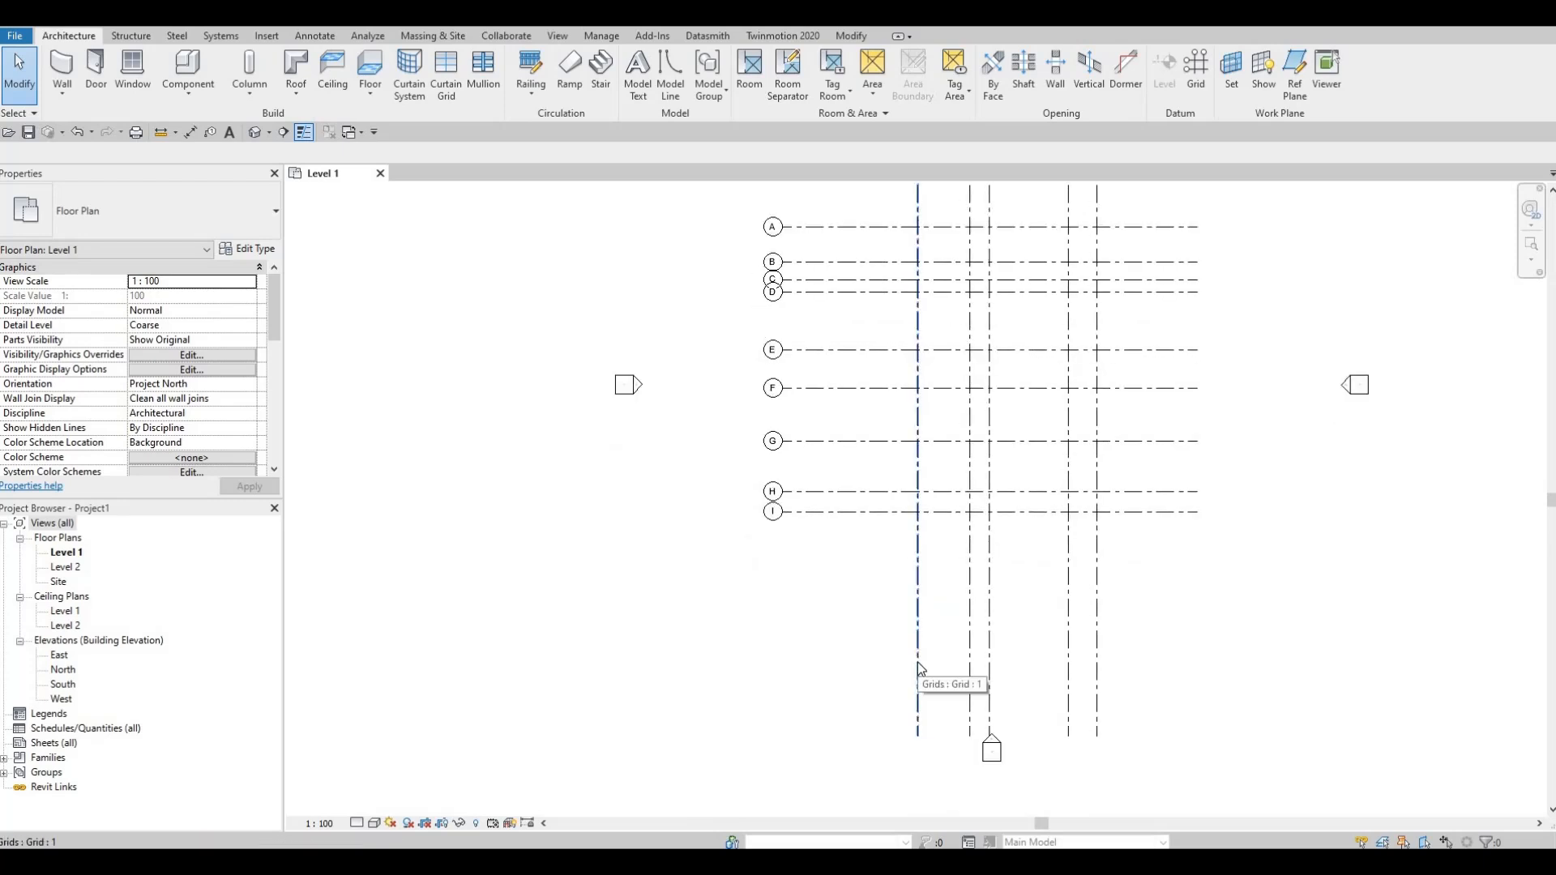
pyautogui.click(918, 663)
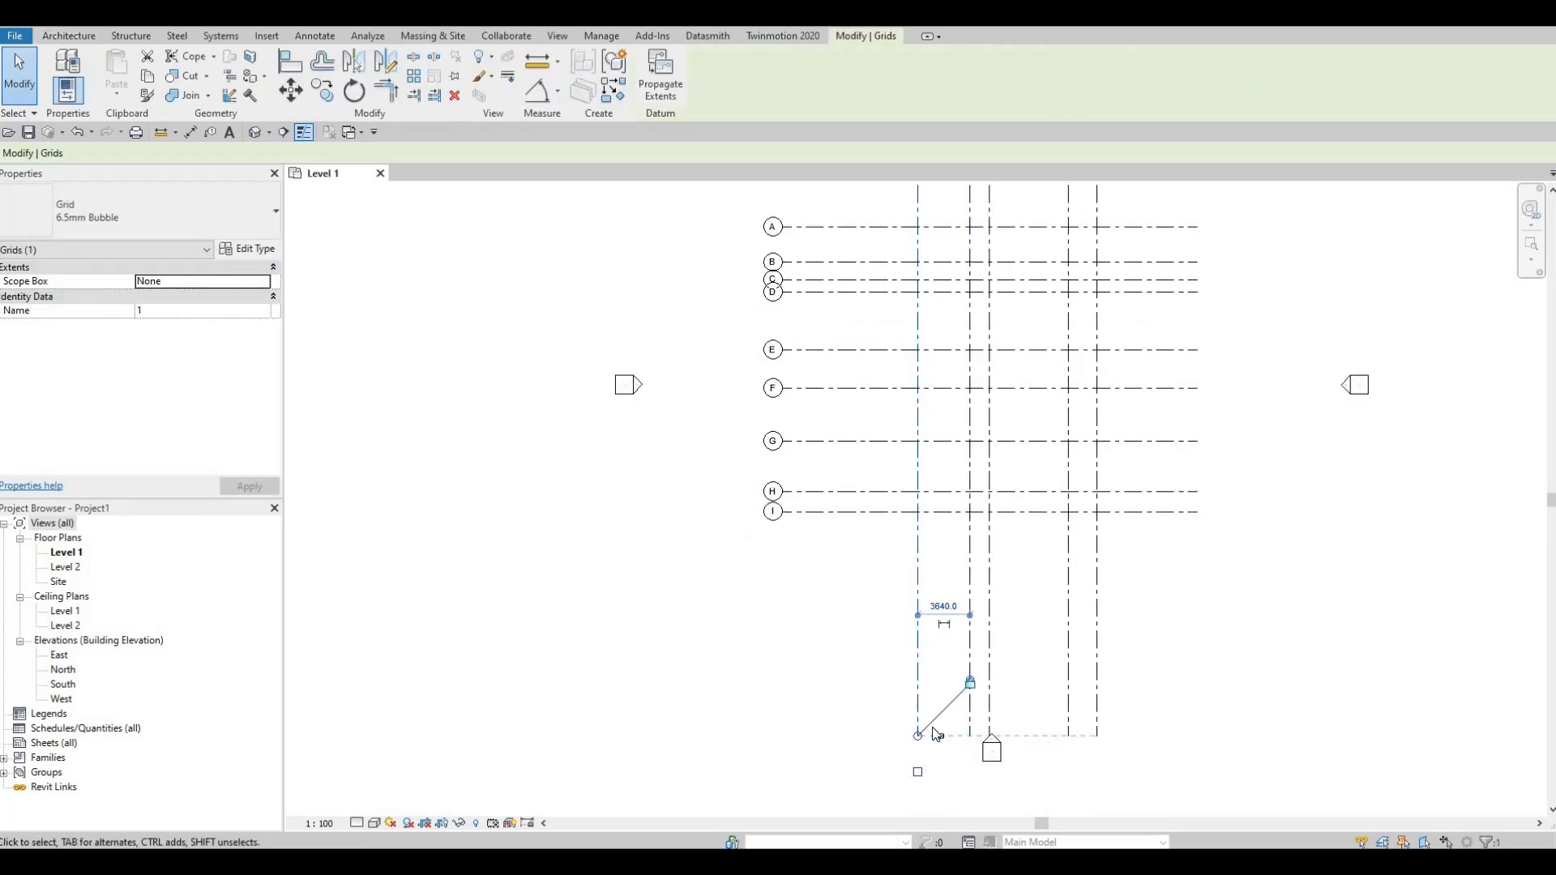
pyautogui.scroll(2, 940, 738)
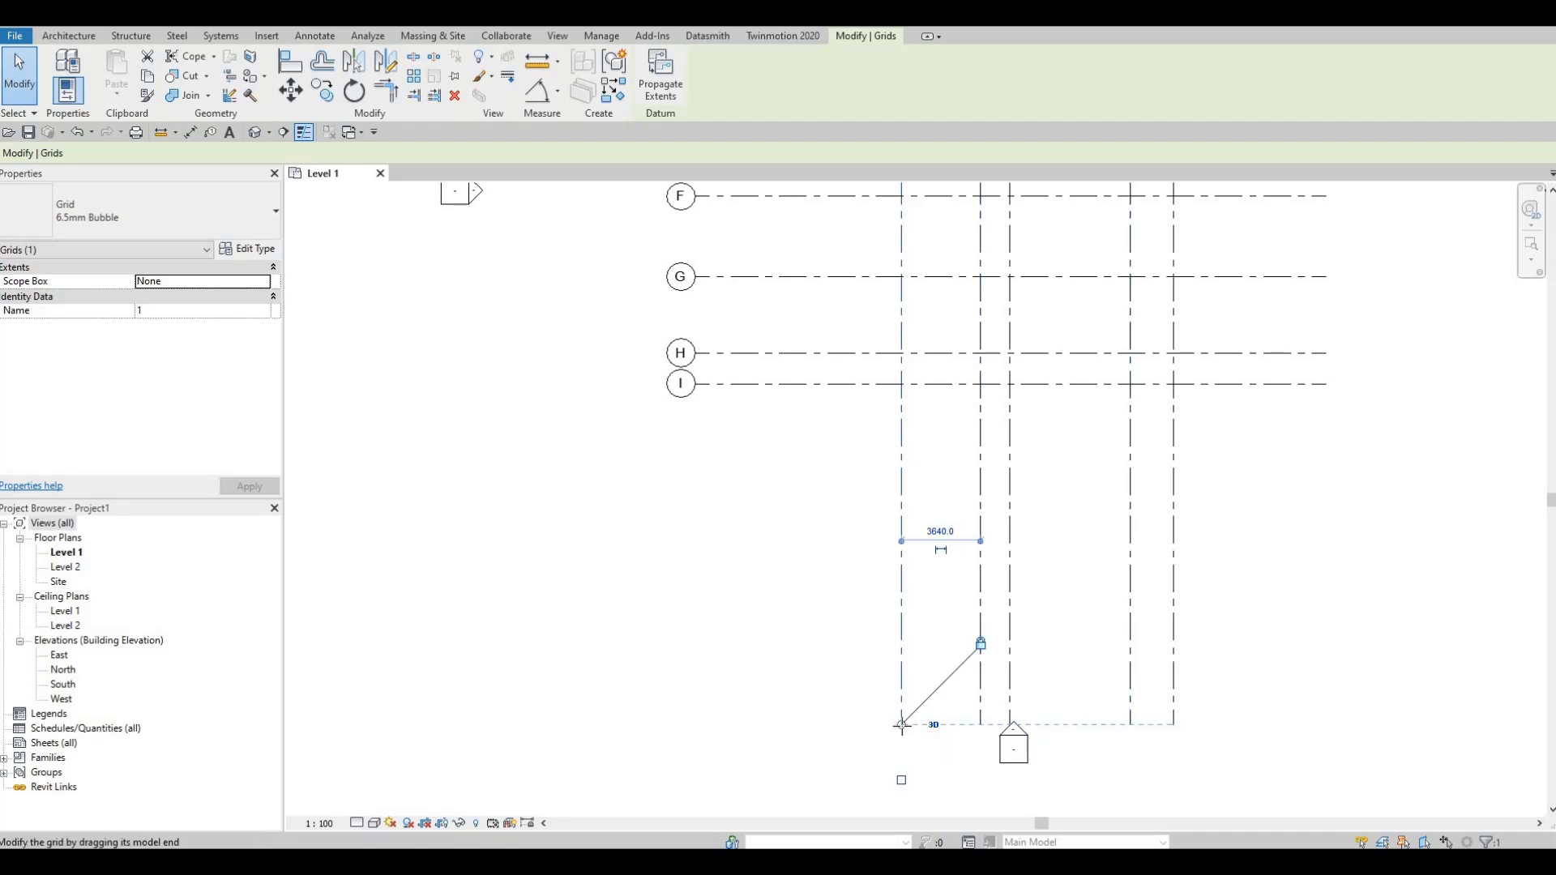
pyautogui.moveTo(901, 724); pyautogui.dragTo(901, 724)
pyautogui.moveTo(902, 655); pyautogui.dragTo(901, 460)
pyautogui.scroll(-3, 997, 611)
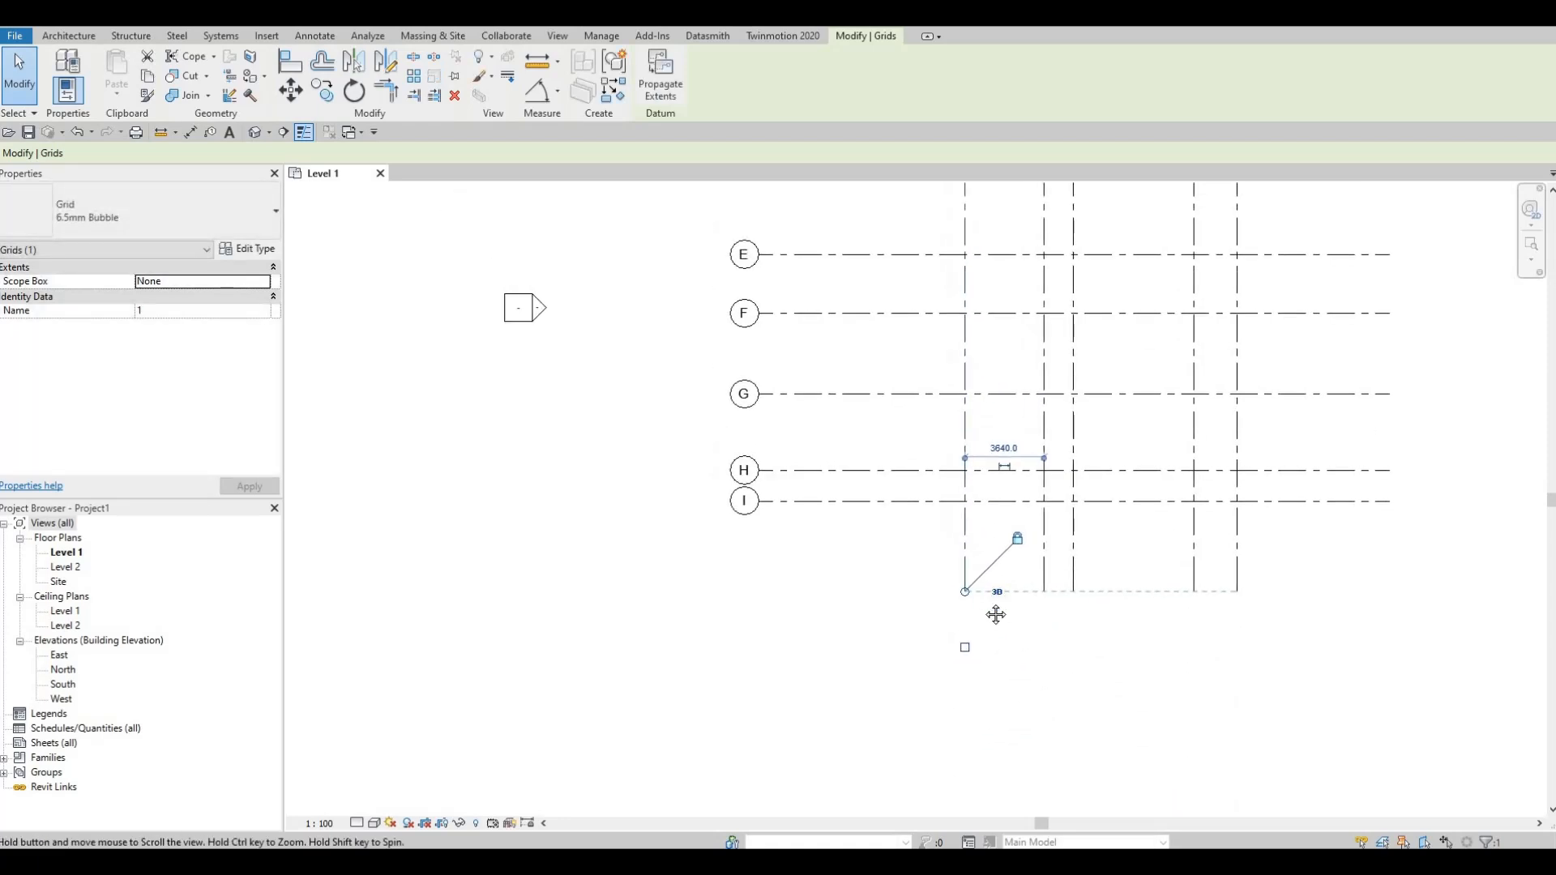
pyautogui.scroll(-2, 1080, 608)
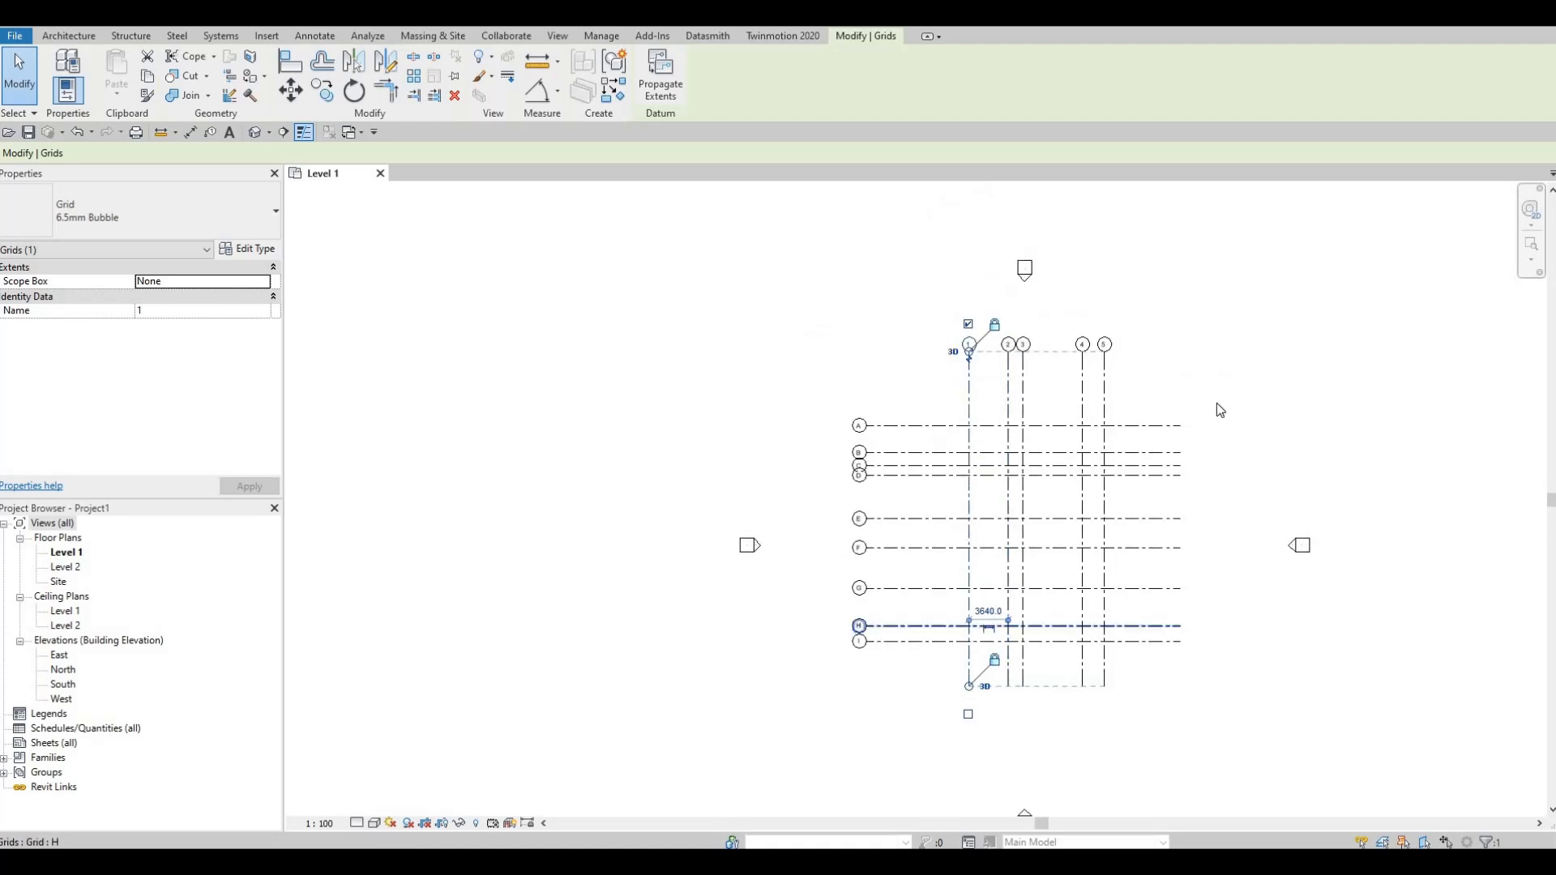
# Step: Pull in the right ends of horizontal grids A to I together toward grid 5, and clear the selection
pyautogui.scroll(-1, 1217, 397)
pyautogui.click(1218, 375)
pyautogui.moveTo(1220, 375); pyautogui.dragTo(1183, 376)
pyautogui.moveTo(1034, 533); pyautogui.dragTo(1041, 558, button='middle')
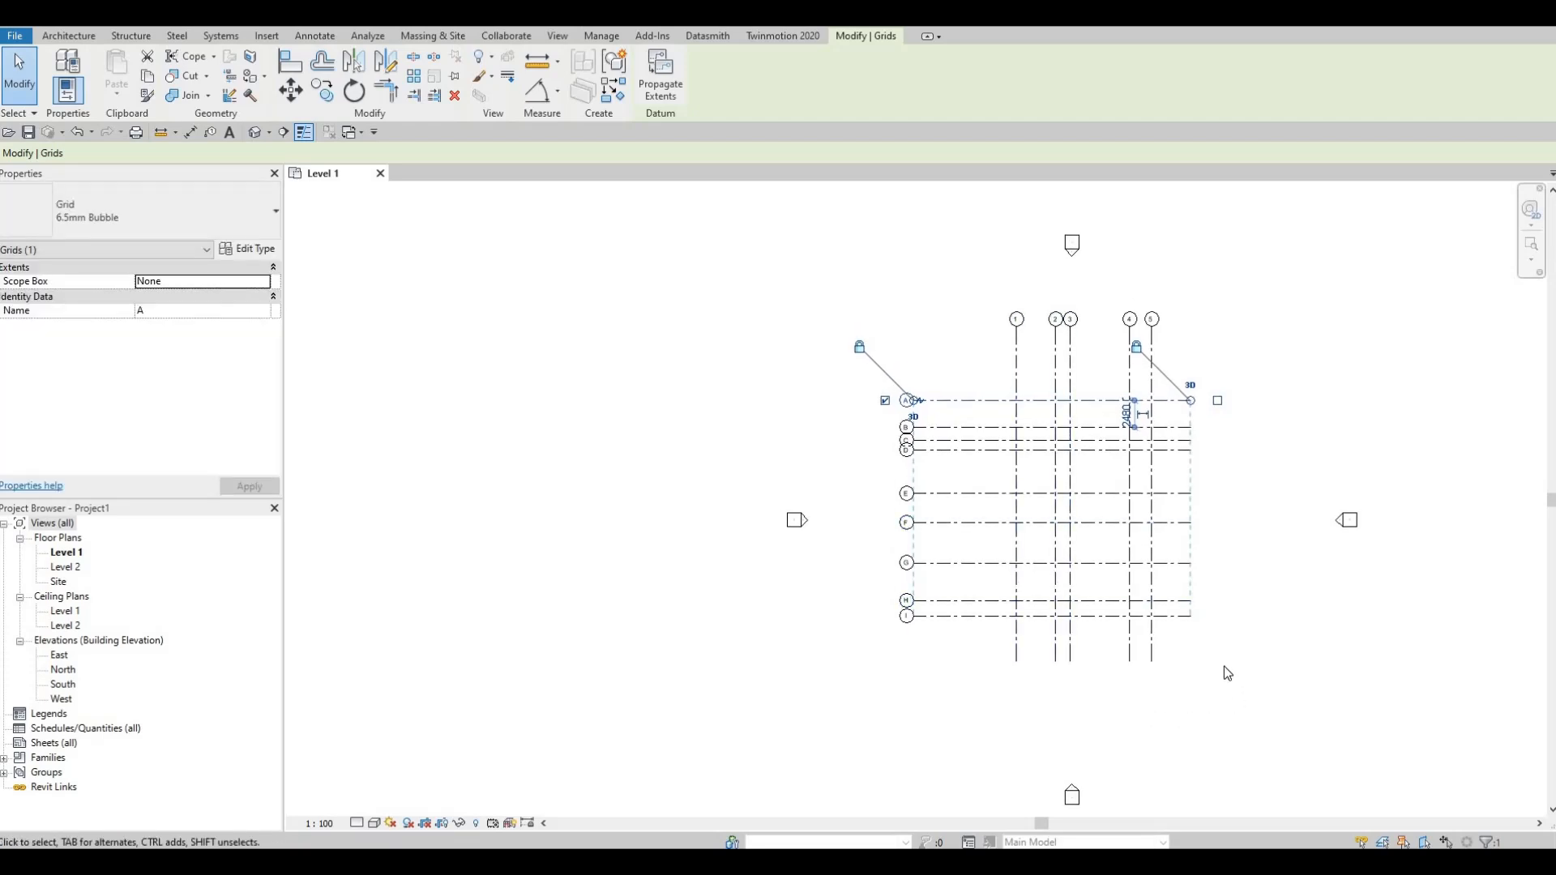
pyautogui.press('Escape')
pyautogui.press('Escape')
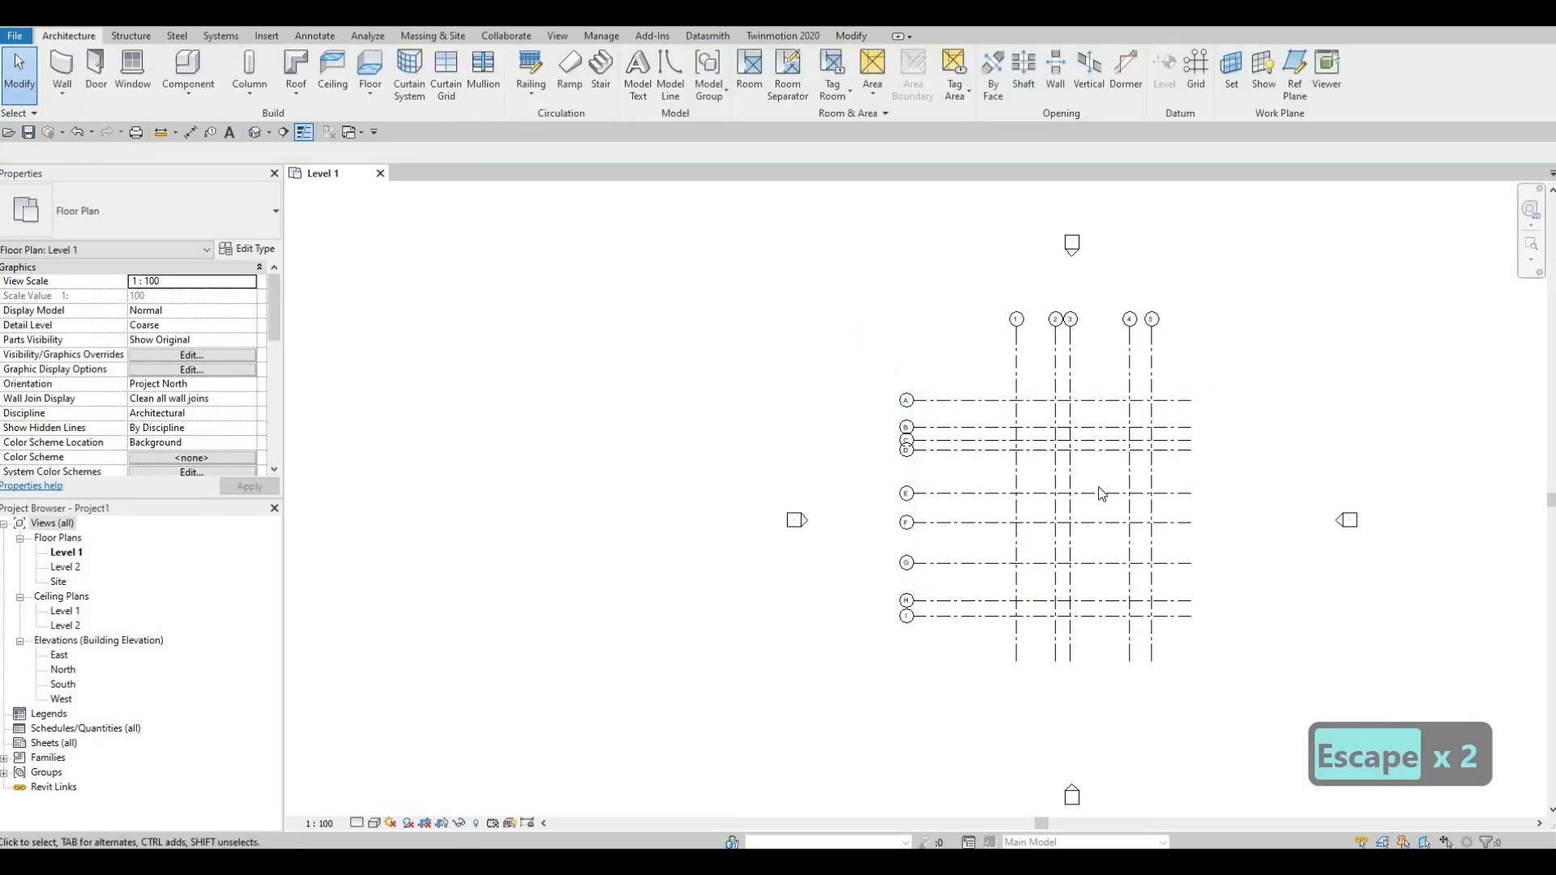
# Step: Select all numbered and lettered grid lines and move them slightly to centre them between the four elevation markers
pyautogui.moveTo(1220, 663); pyautogui.dragTo(924, 328)
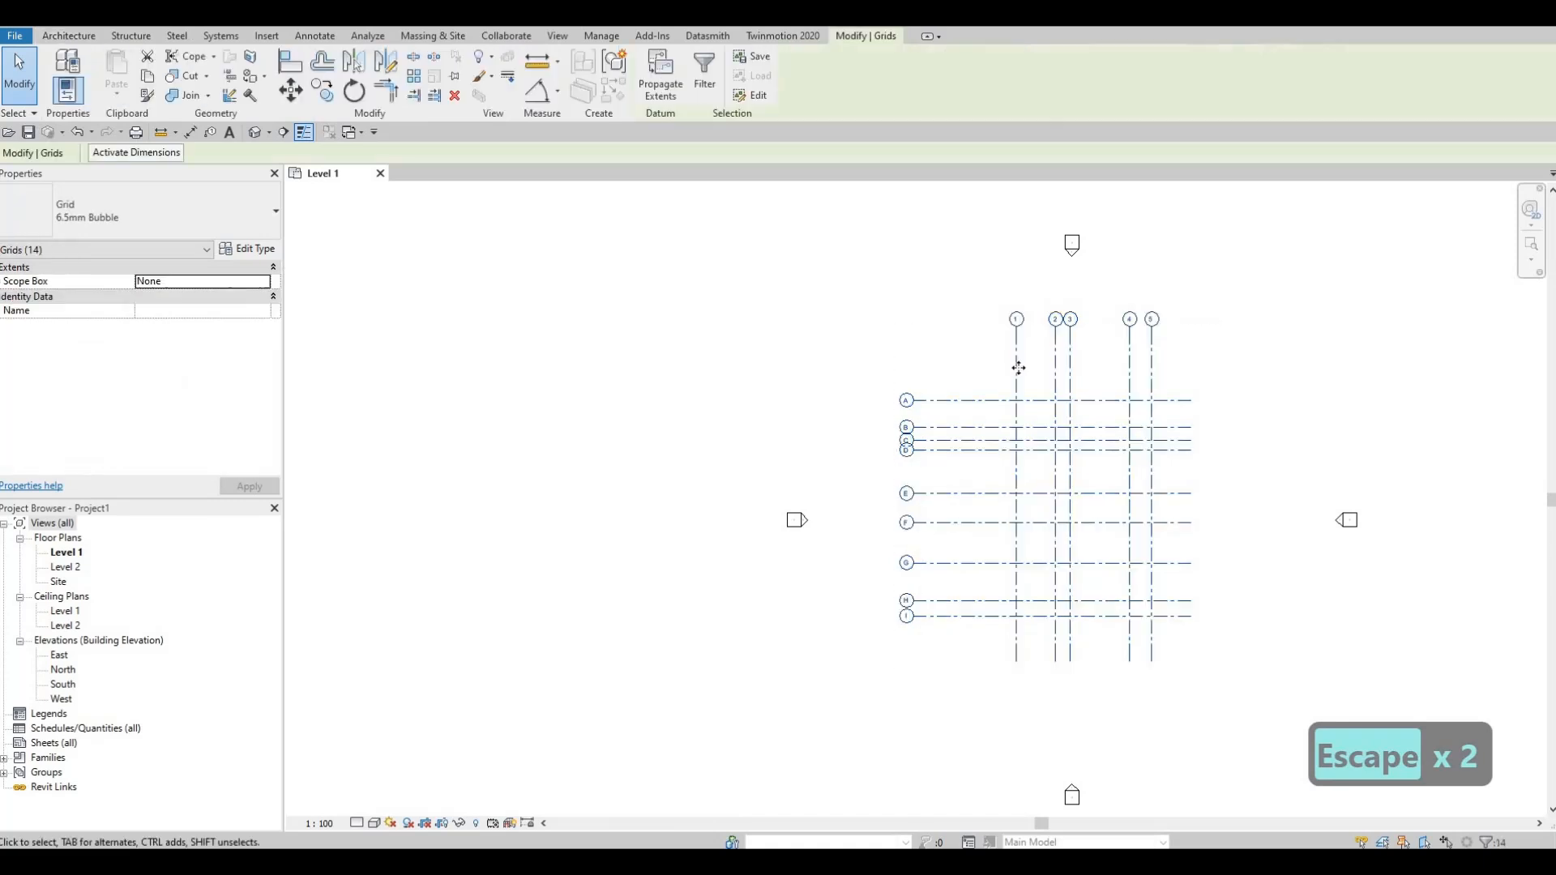
pyautogui.moveTo(1022, 367); pyautogui.dragTo(1026, 391)
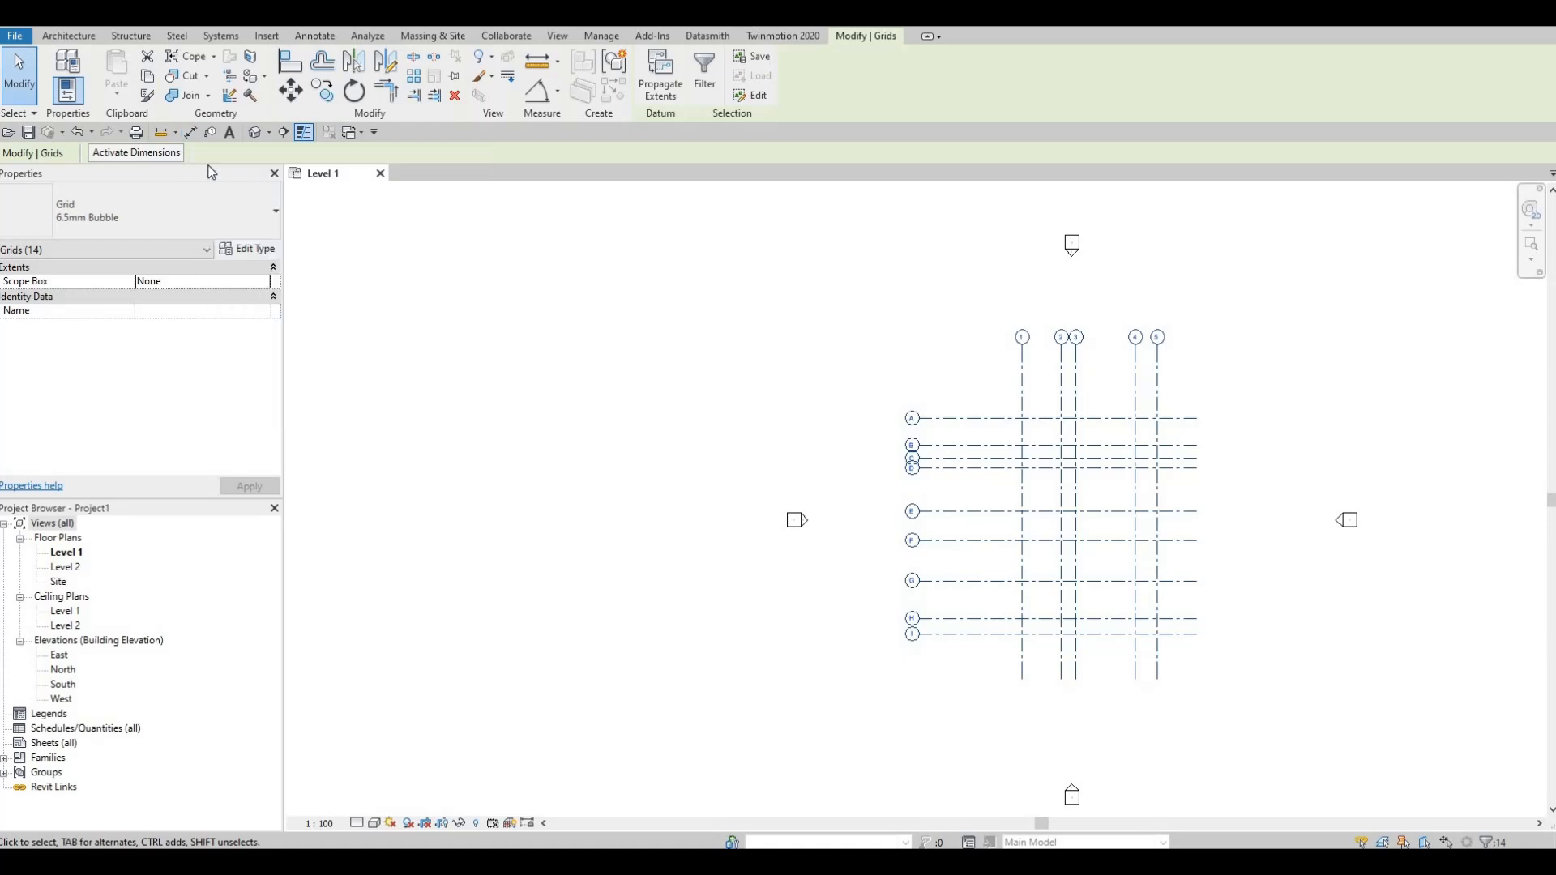
# Step: Place a continuous aligned dimension string across vertical grids 1, 2, 3, 4 and 5, between the bubbles and grid A
pyautogui.press('d')
pyautogui.press('i')
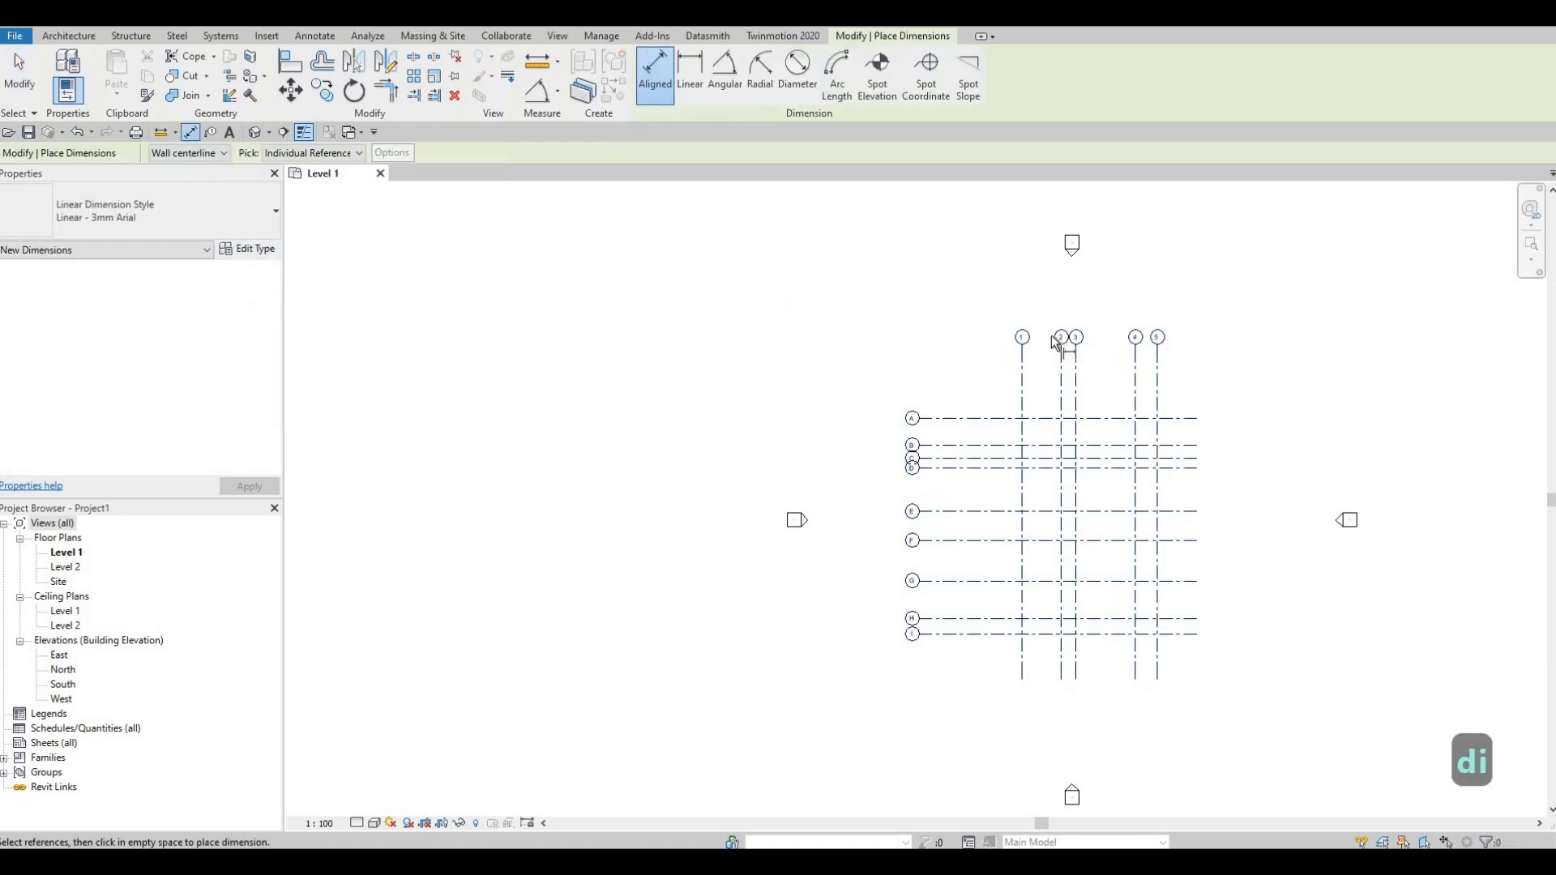
pyautogui.scroll(2, 1063, 372)
pyautogui.moveTo(978, 399); pyautogui.dragTo(778, 377, button='middle')
pyautogui.scroll(2, 778, 380)
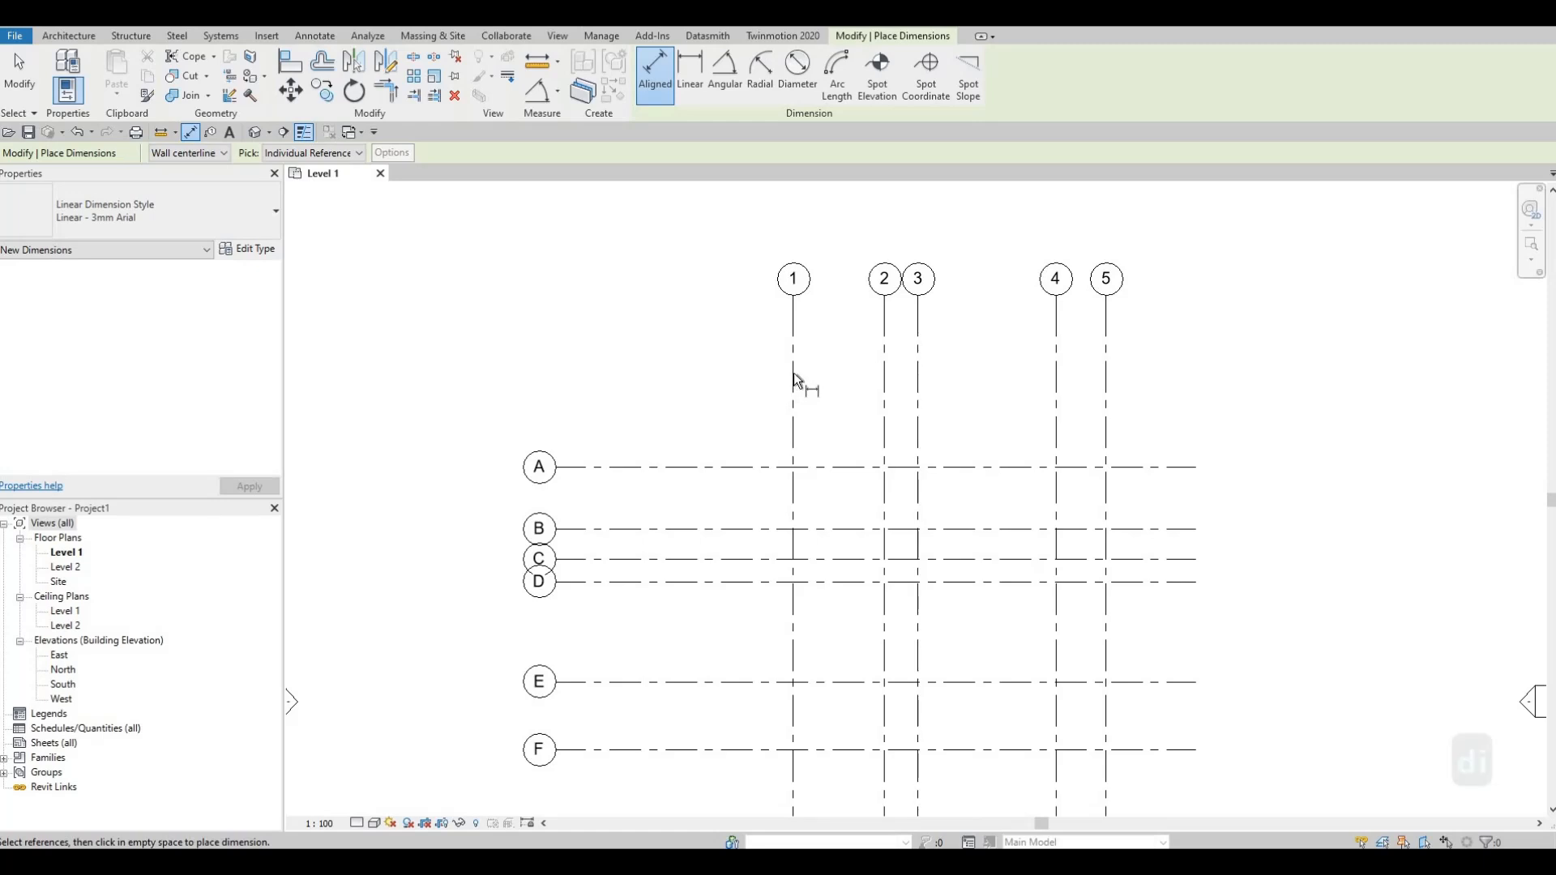
pyautogui.click(793, 381)
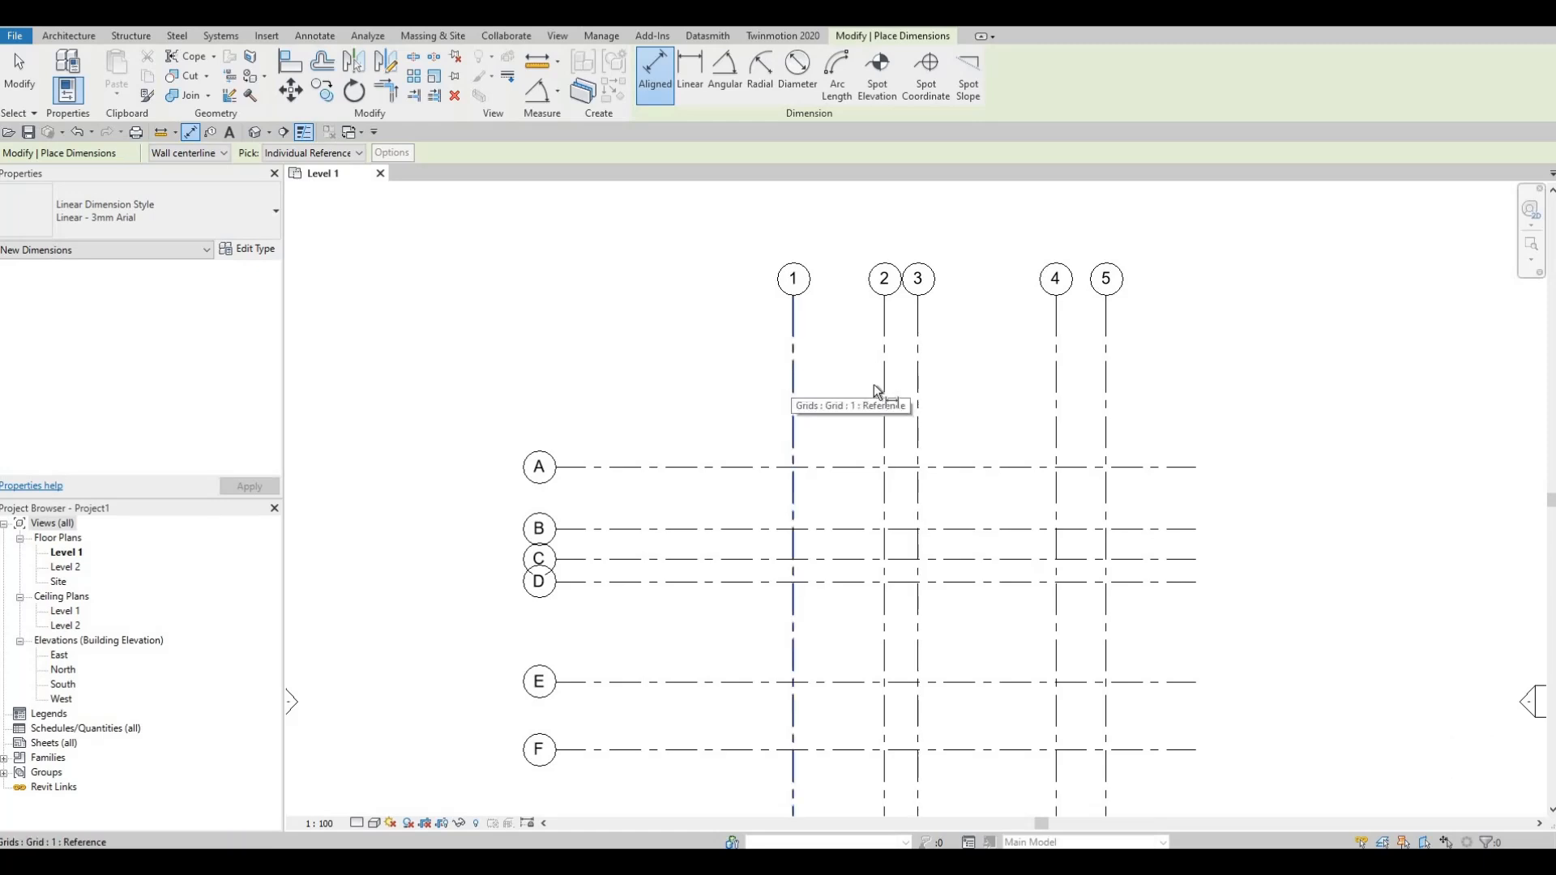
pyautogui.click(884, 393)
pyautogui.click(918, 398)
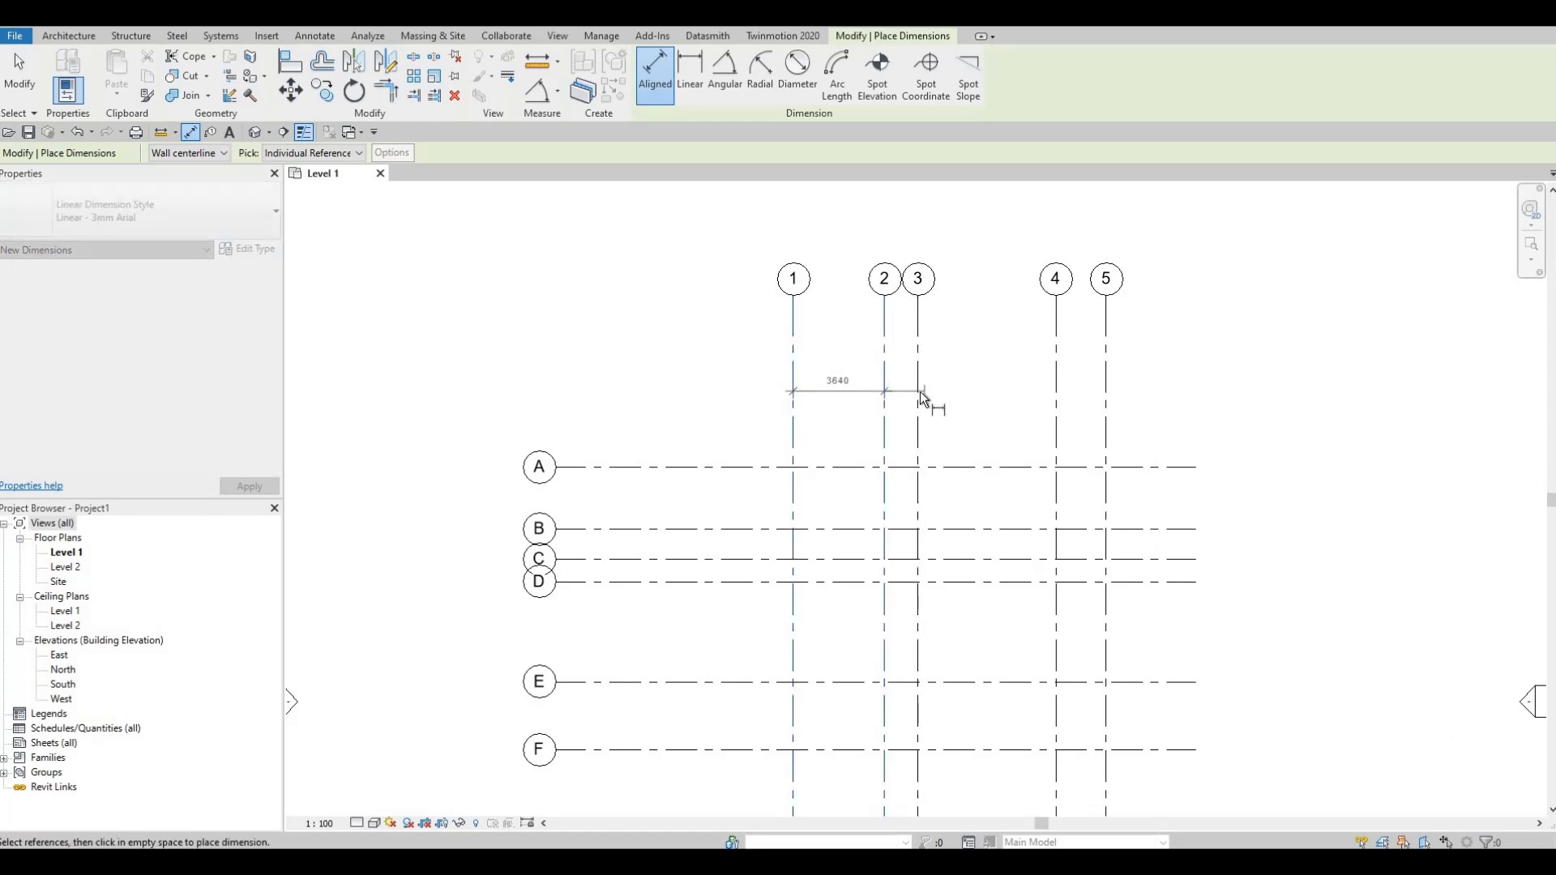
pyautogui.click(1056, 395)
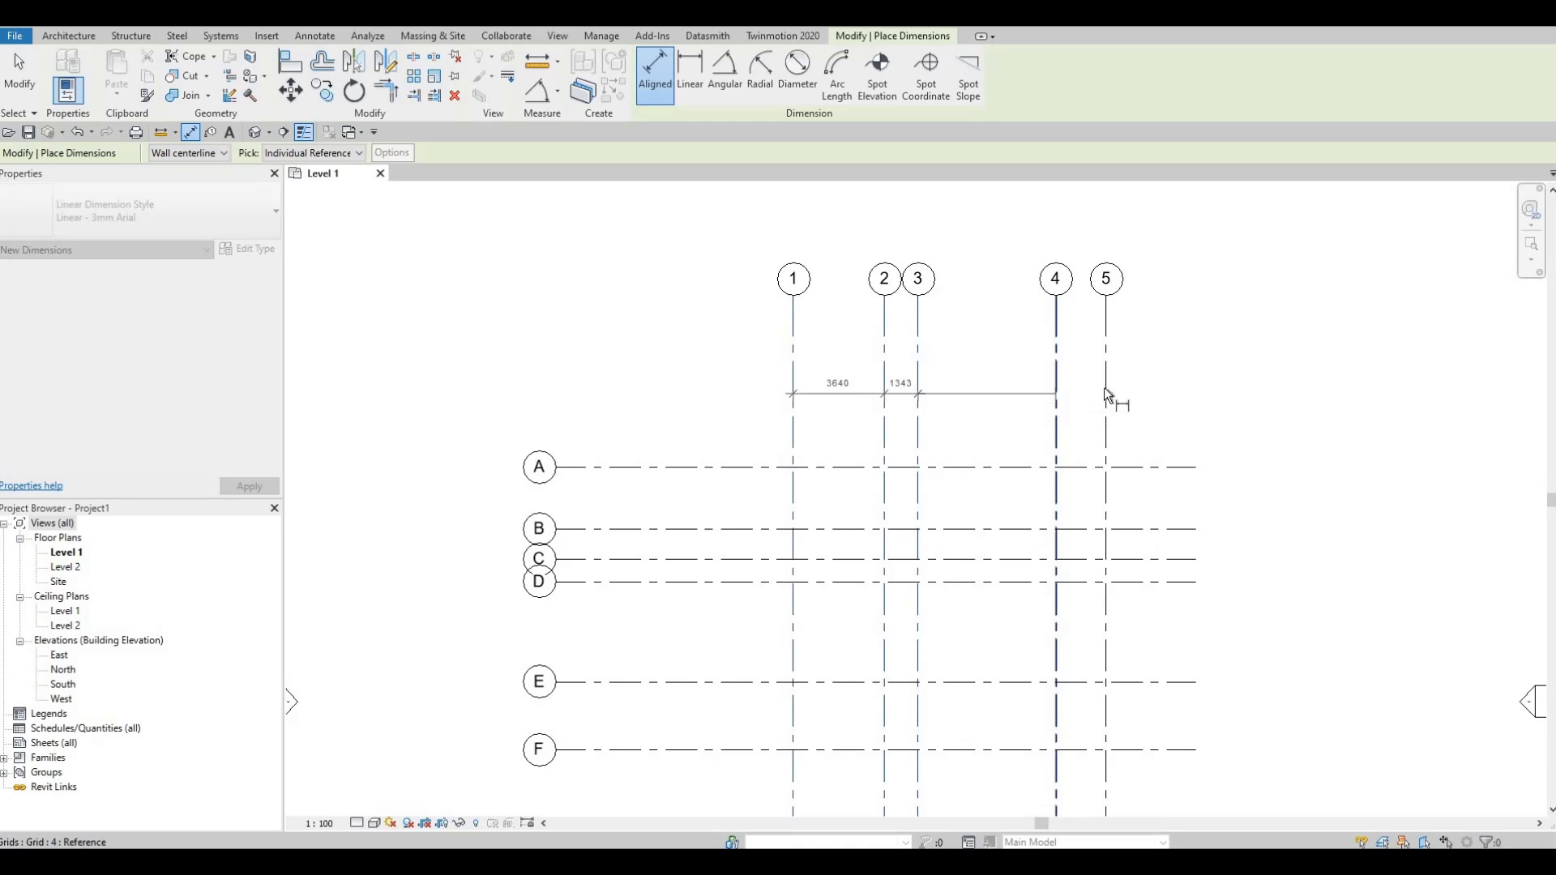
pyautogui.click(1206, 396)
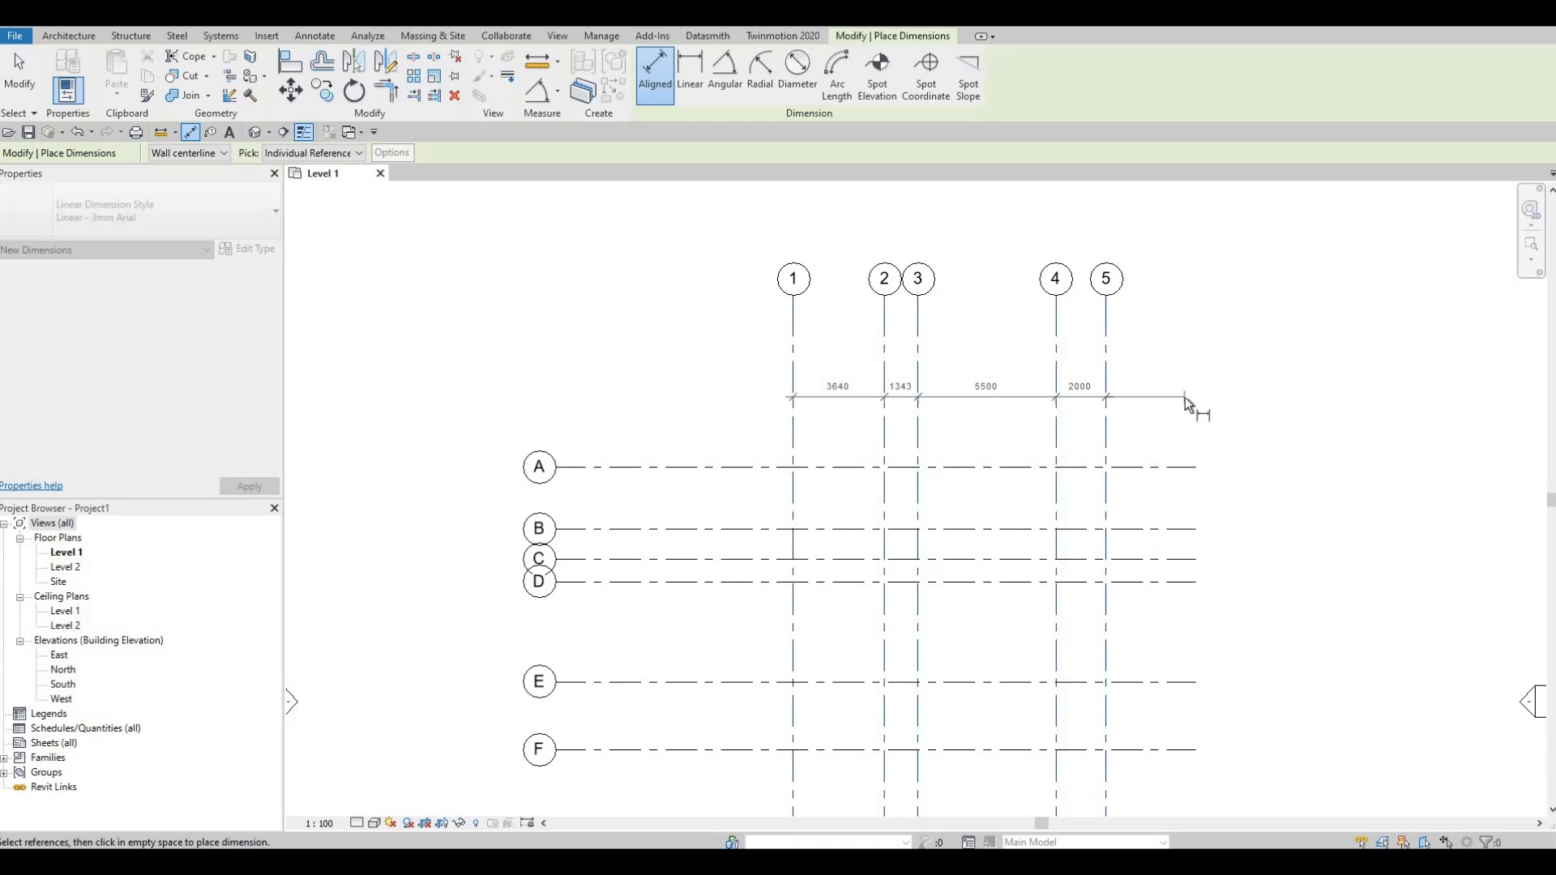
pyautogui.click(1182, 394)
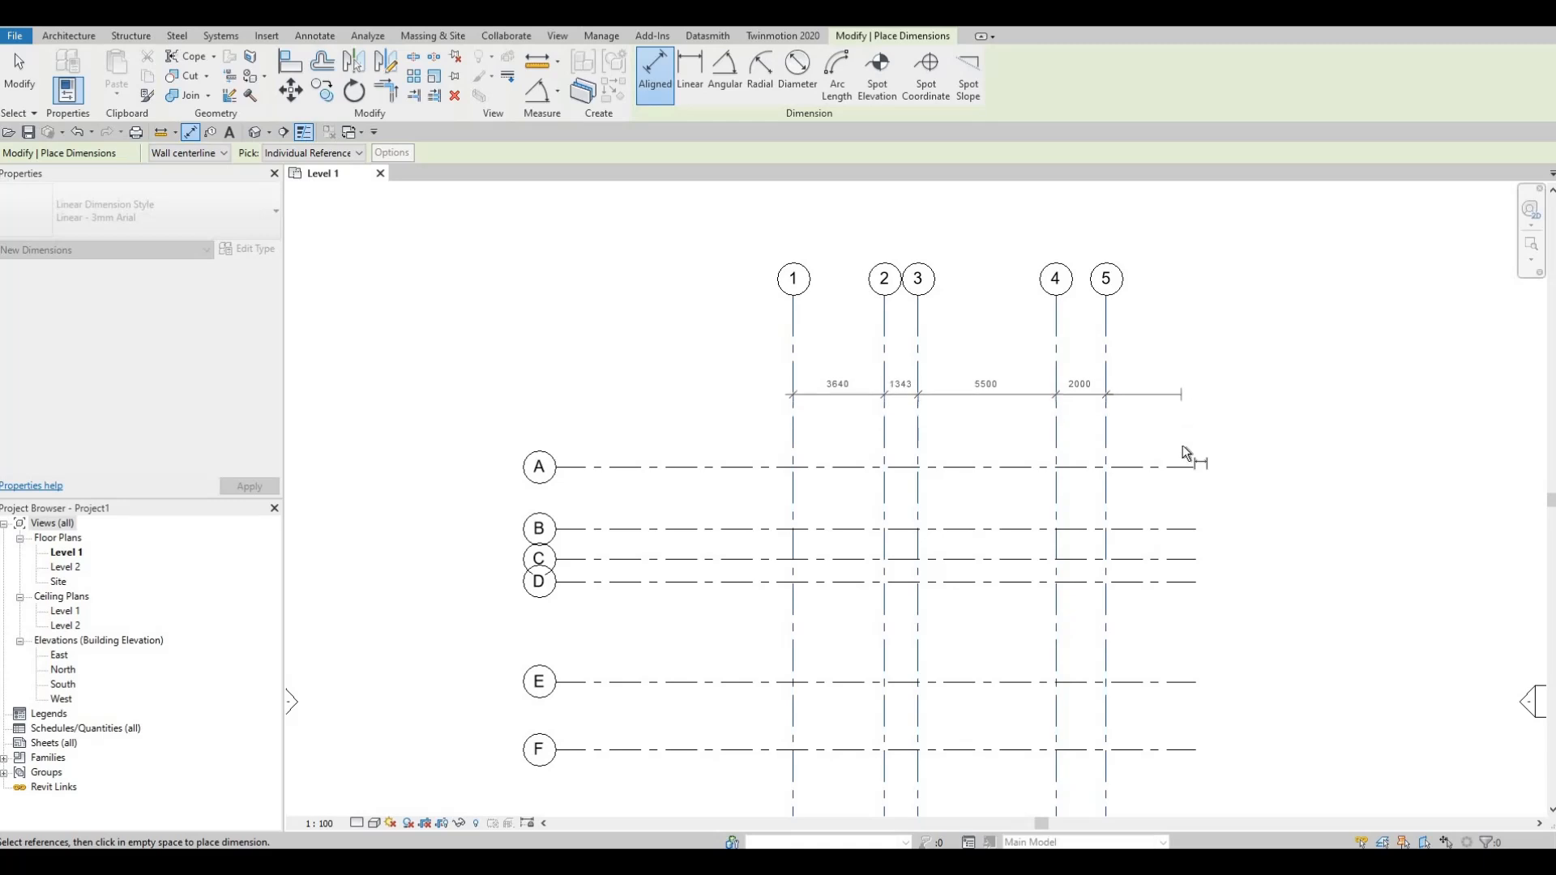
pyautogui.click(1188, 397)
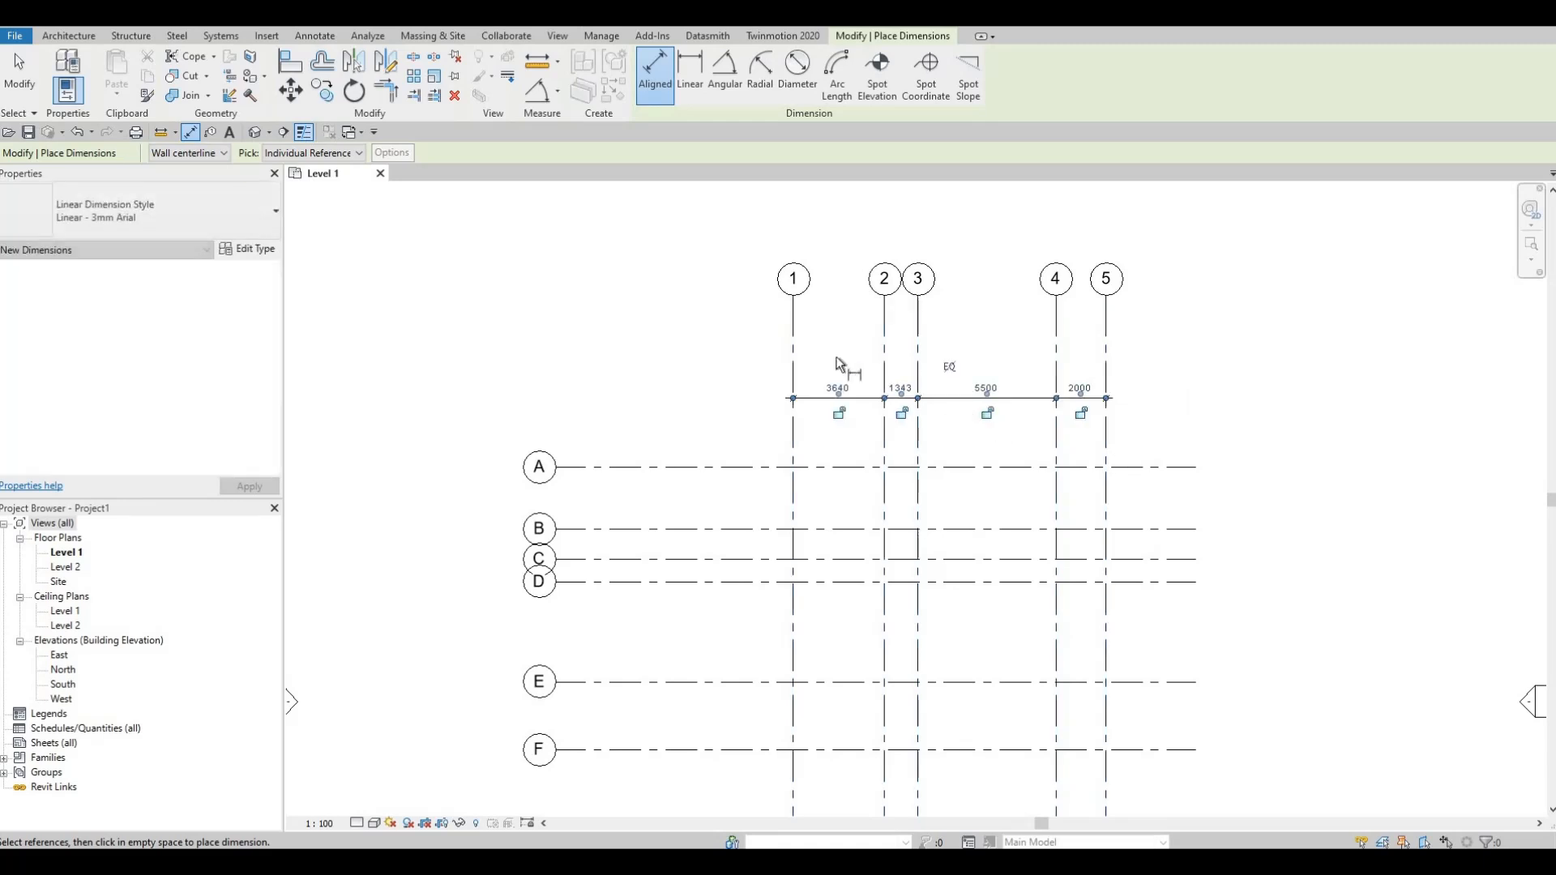
# Step: Add an overall aligned dimension from grid 1 to grid 5 above the individual spacing string
pyautogui.click(789, 335)
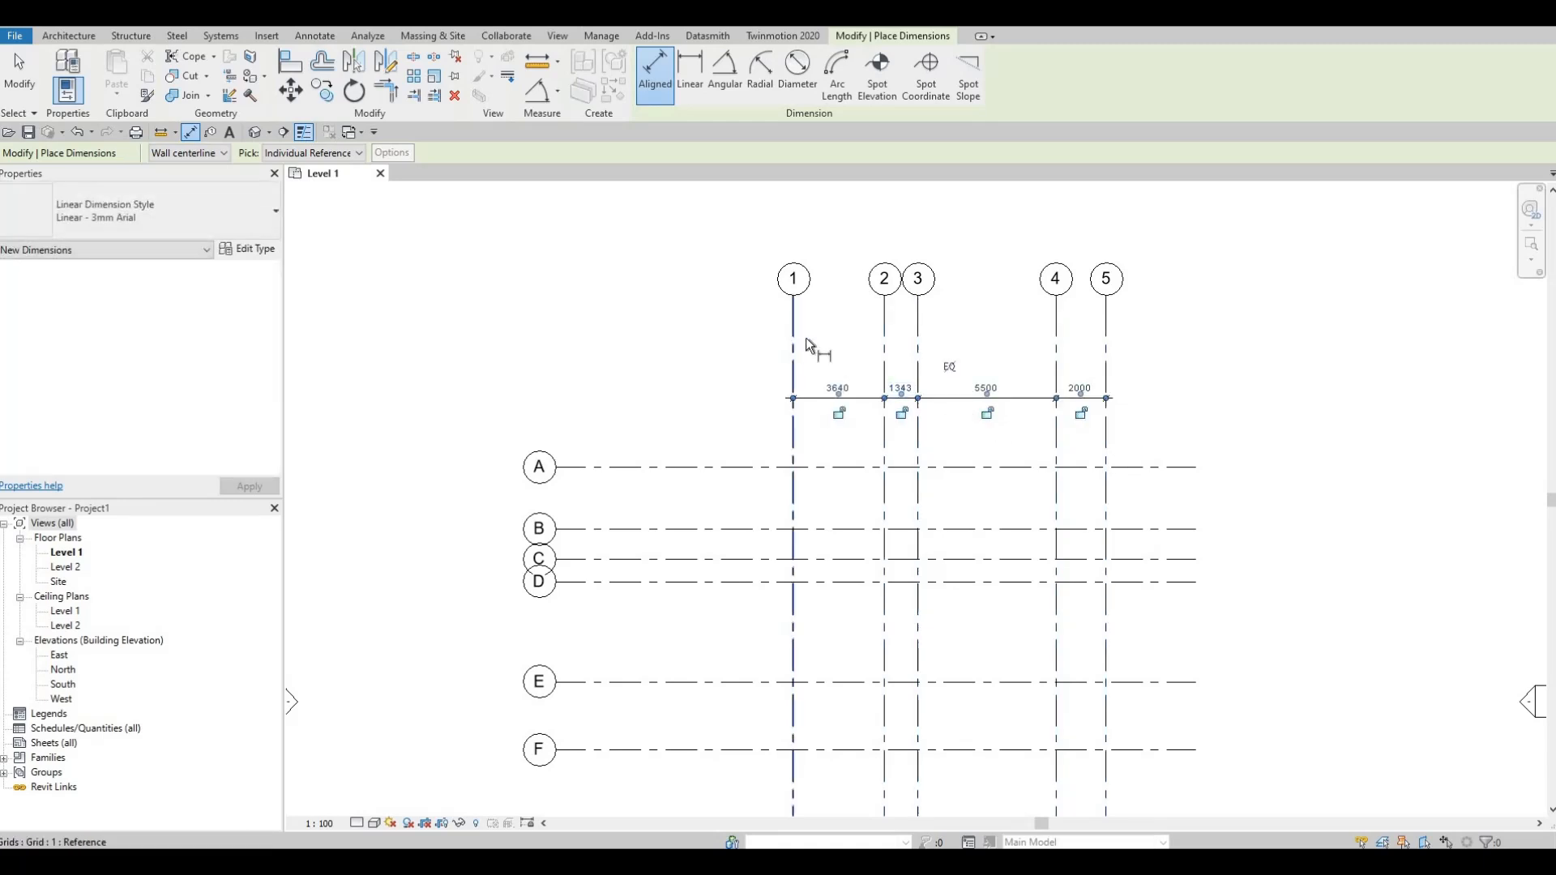
pyautogui.click(1106, 350)
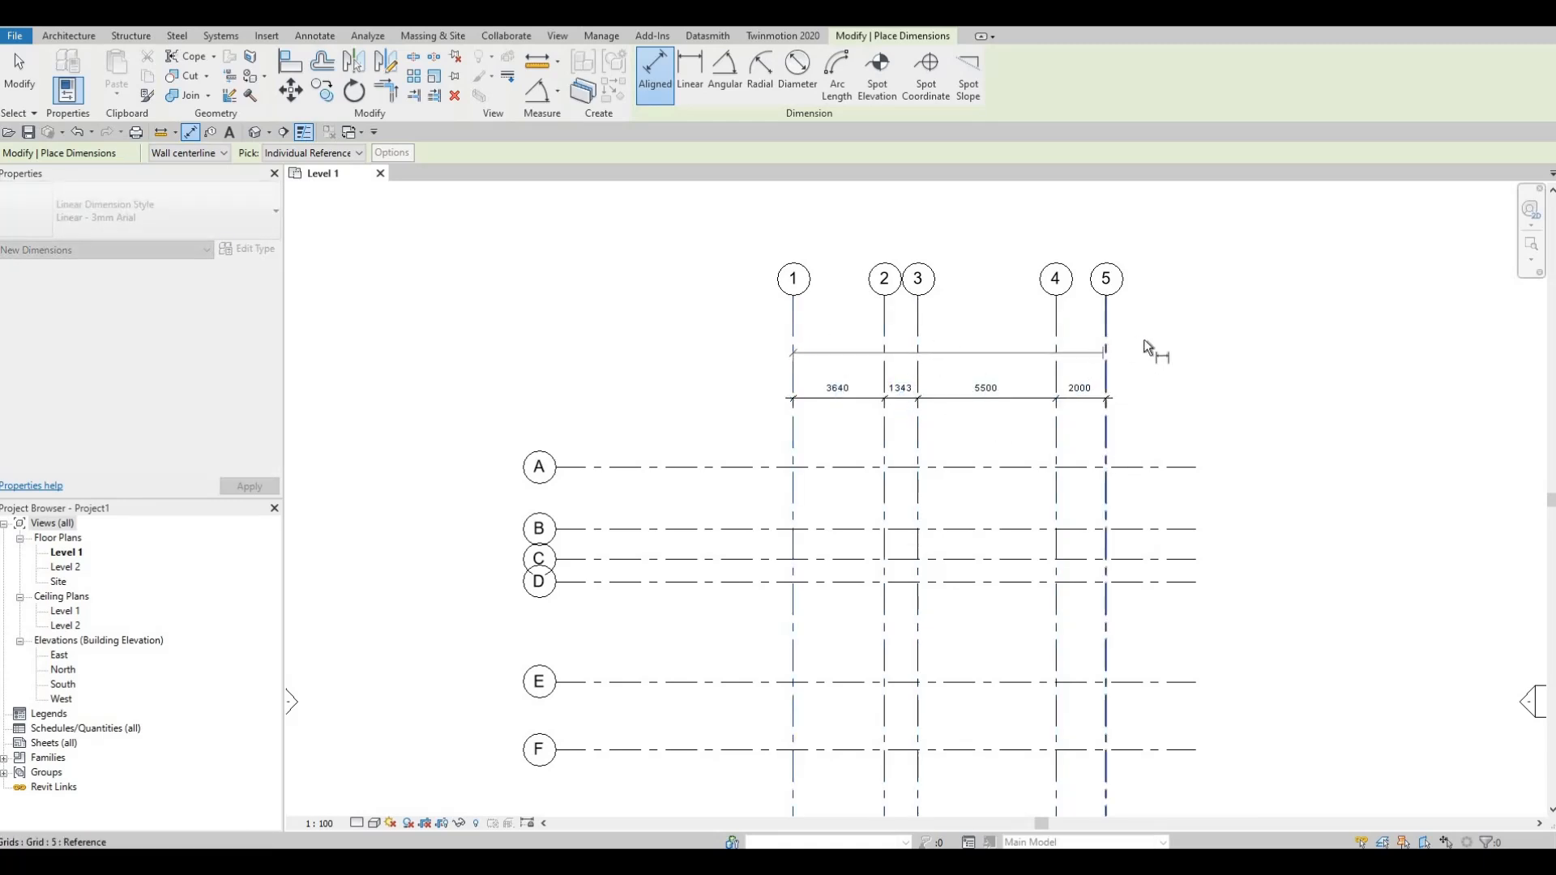
pyautogui.click(1188, 344)
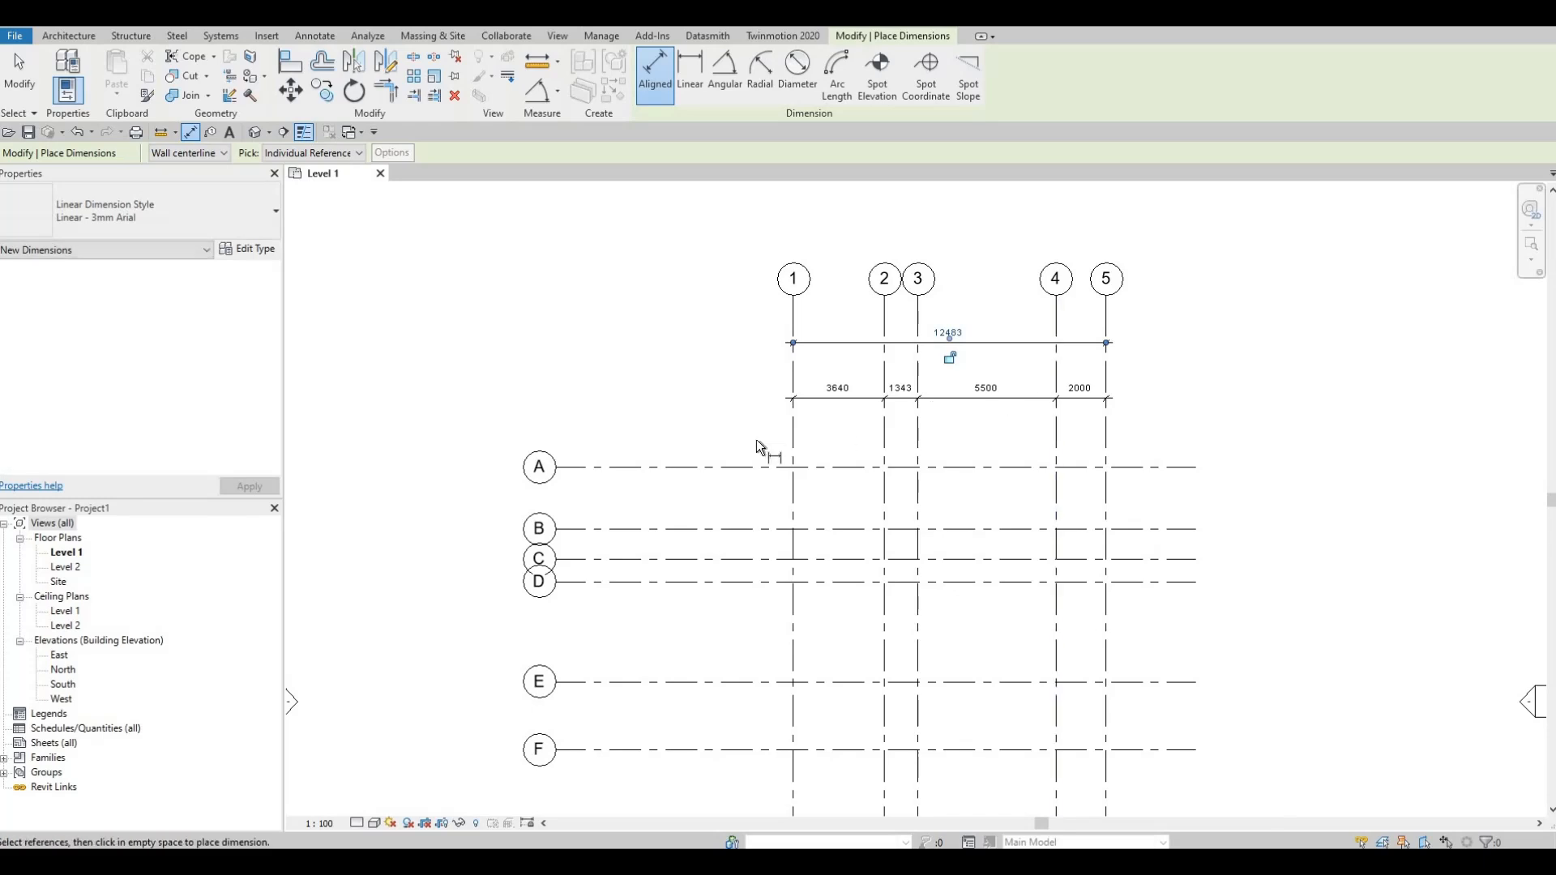
# Step: Place a continuous aligned dimension string down horizontal grids A through I, to the left of grid 1
pyautogui.scroll(-3, 778, 336)
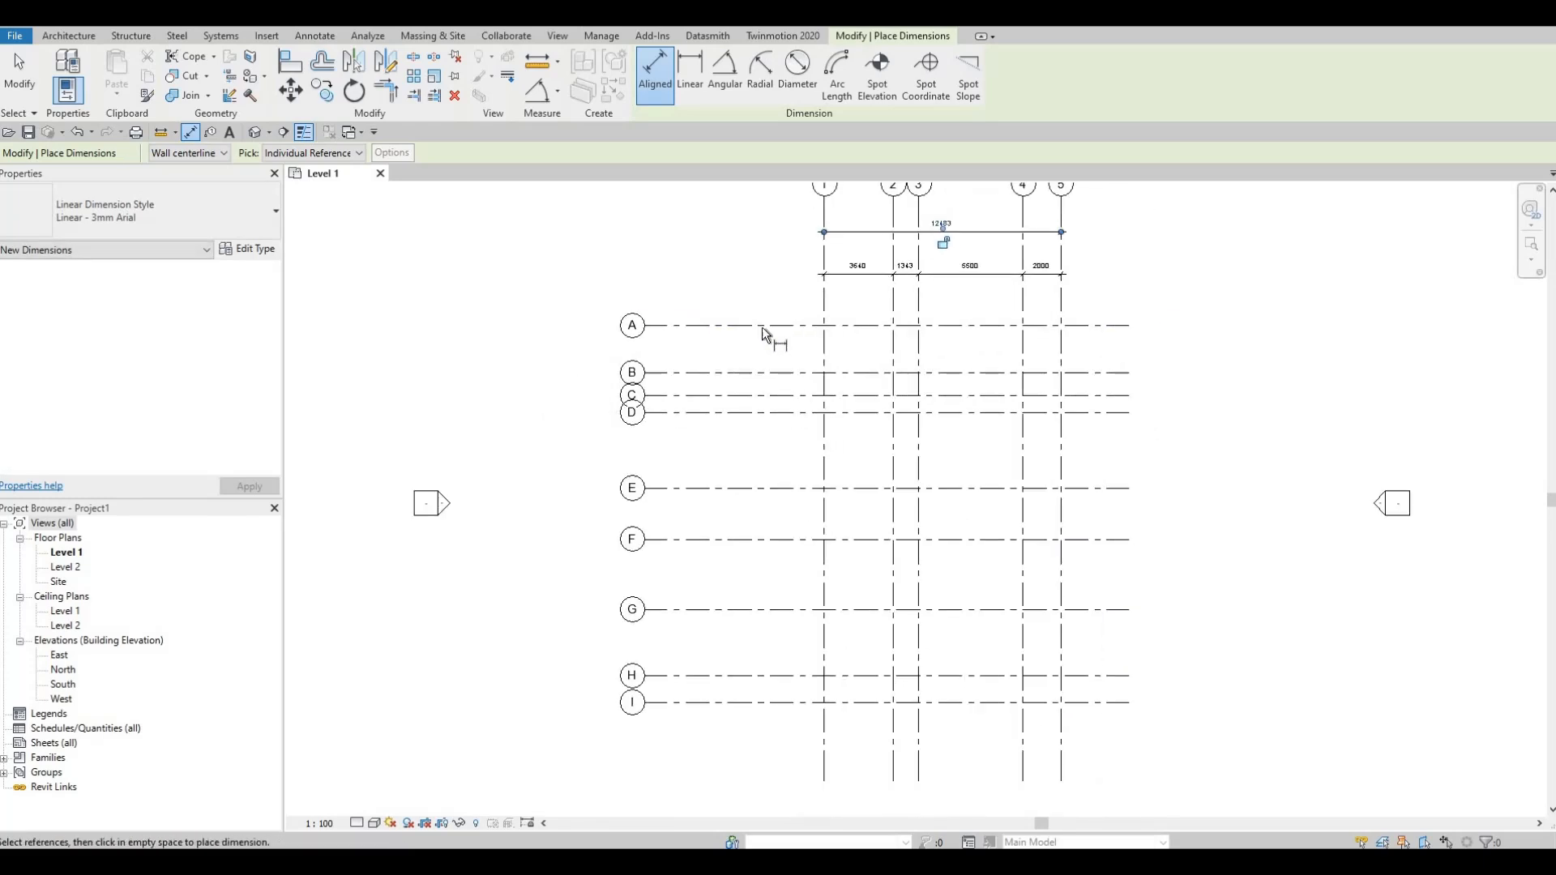
pyautogui.click(762, 372)
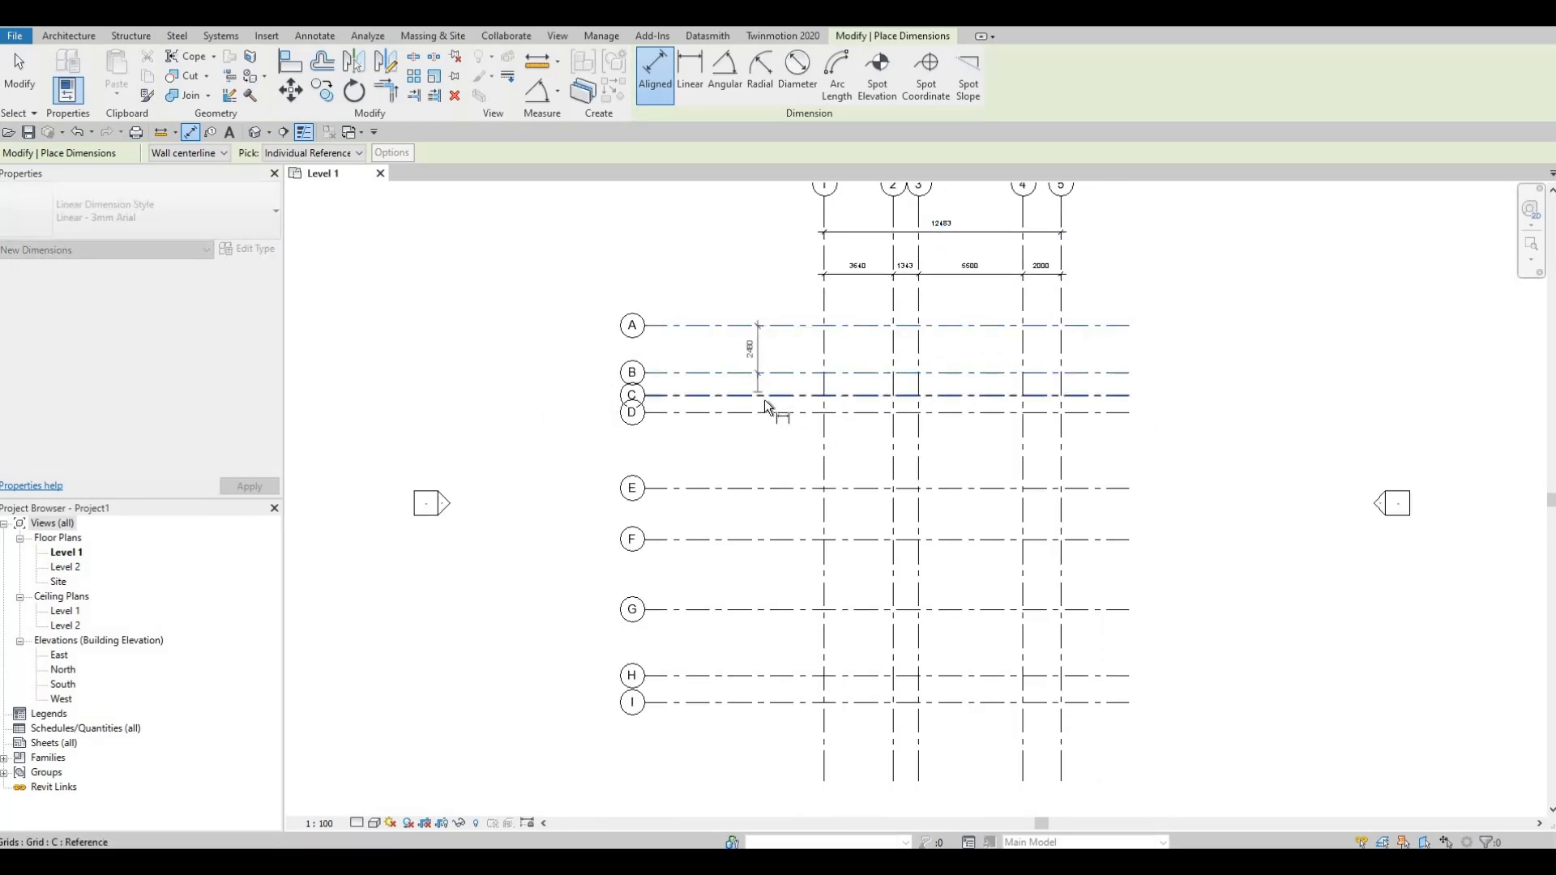
pyautogui.click(764, 414)
pyautogui.click(761, 488)
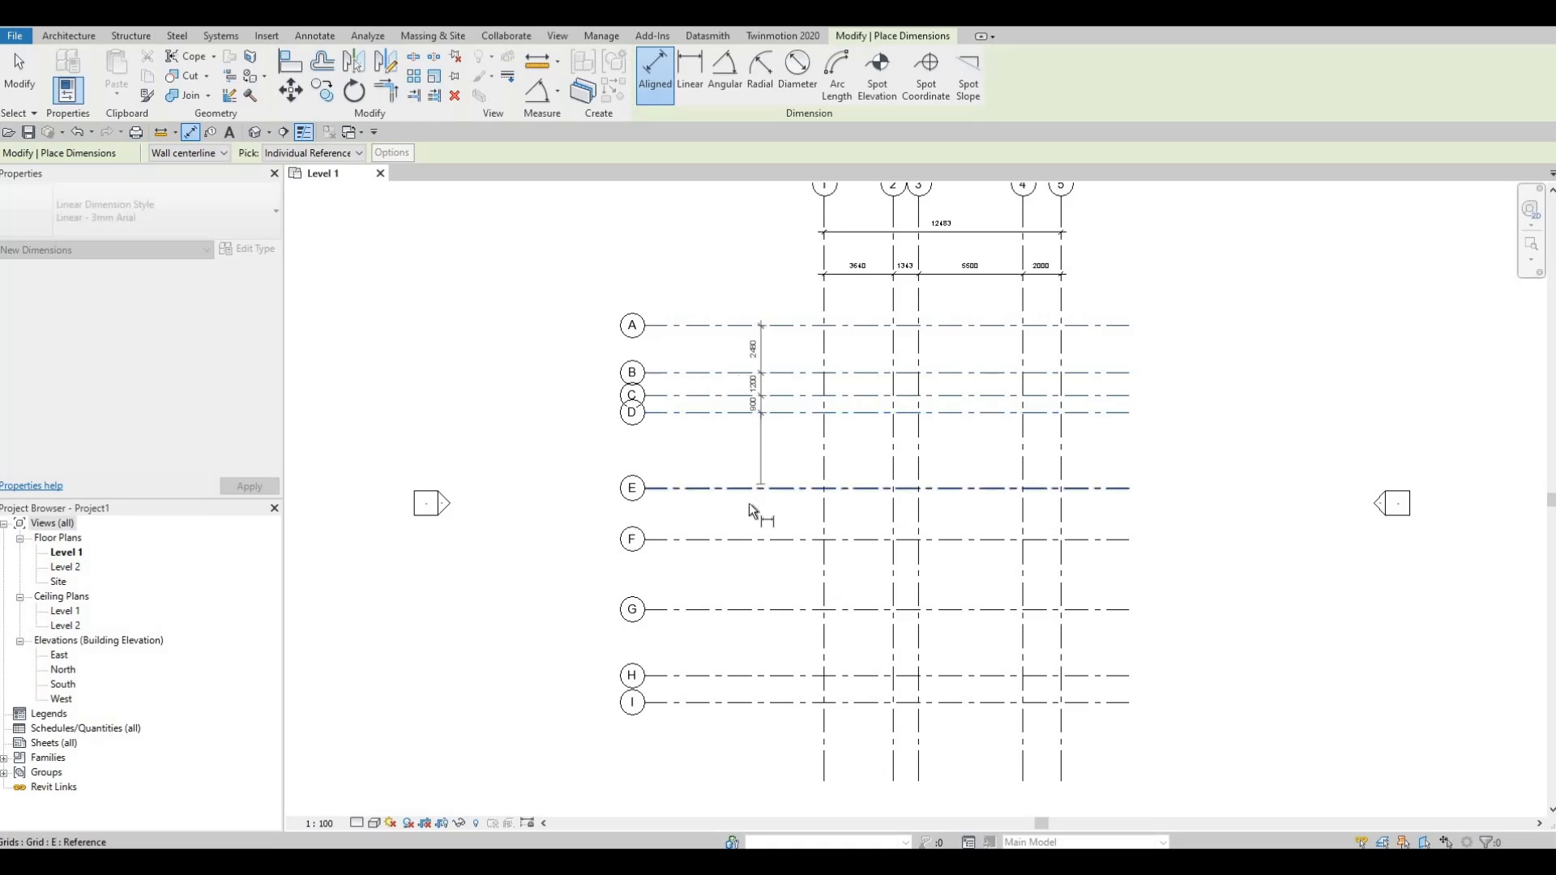
pyautogui.click(760, 541)
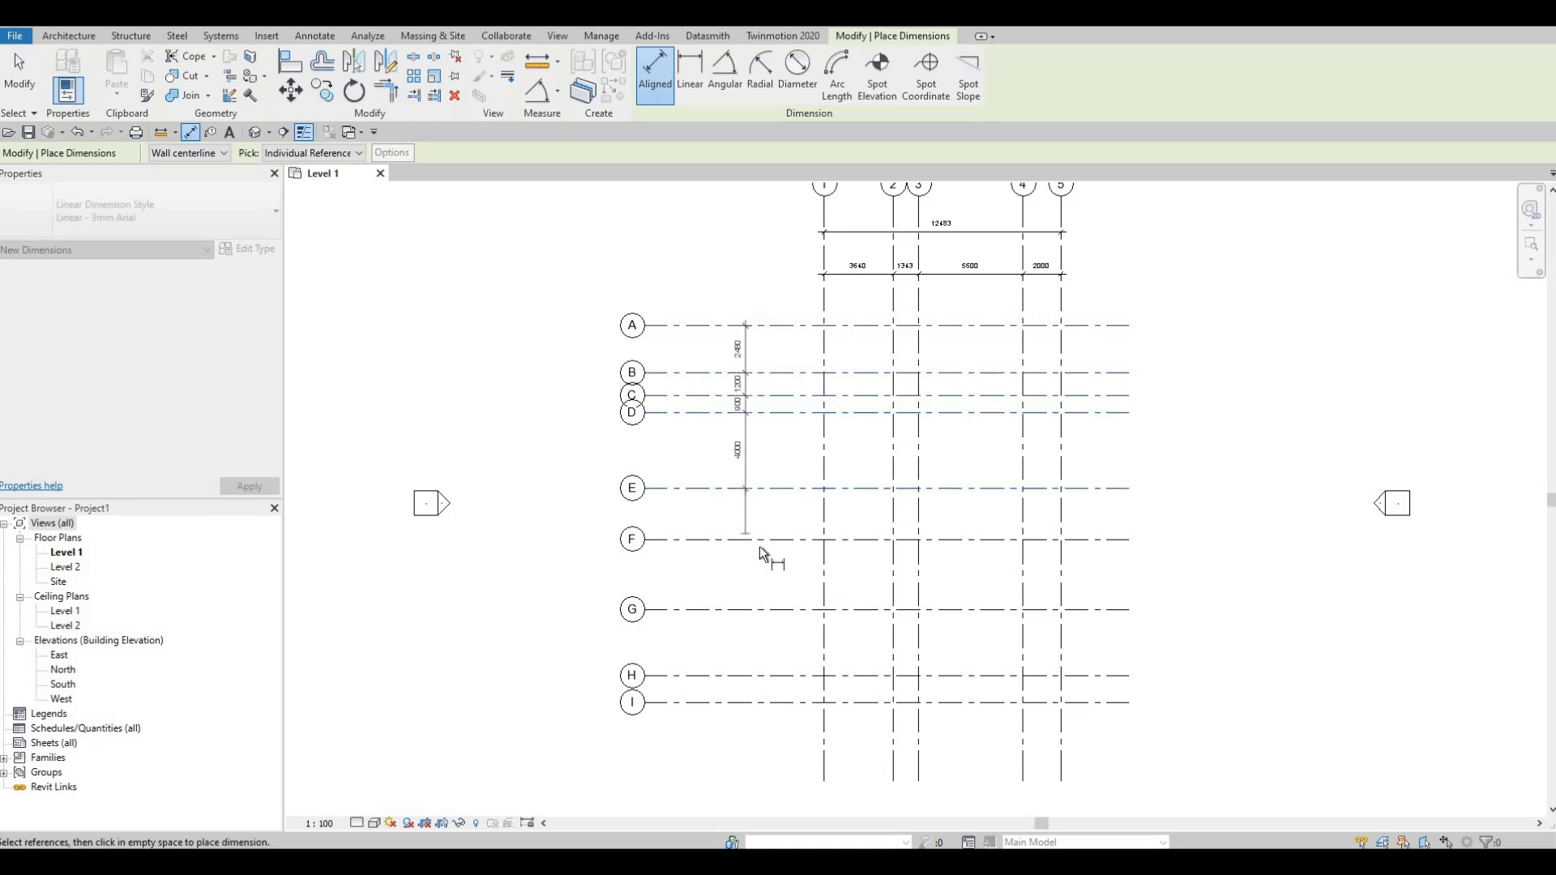
pyautogui.click(762, 610)
pyautogui.click(762, 677)
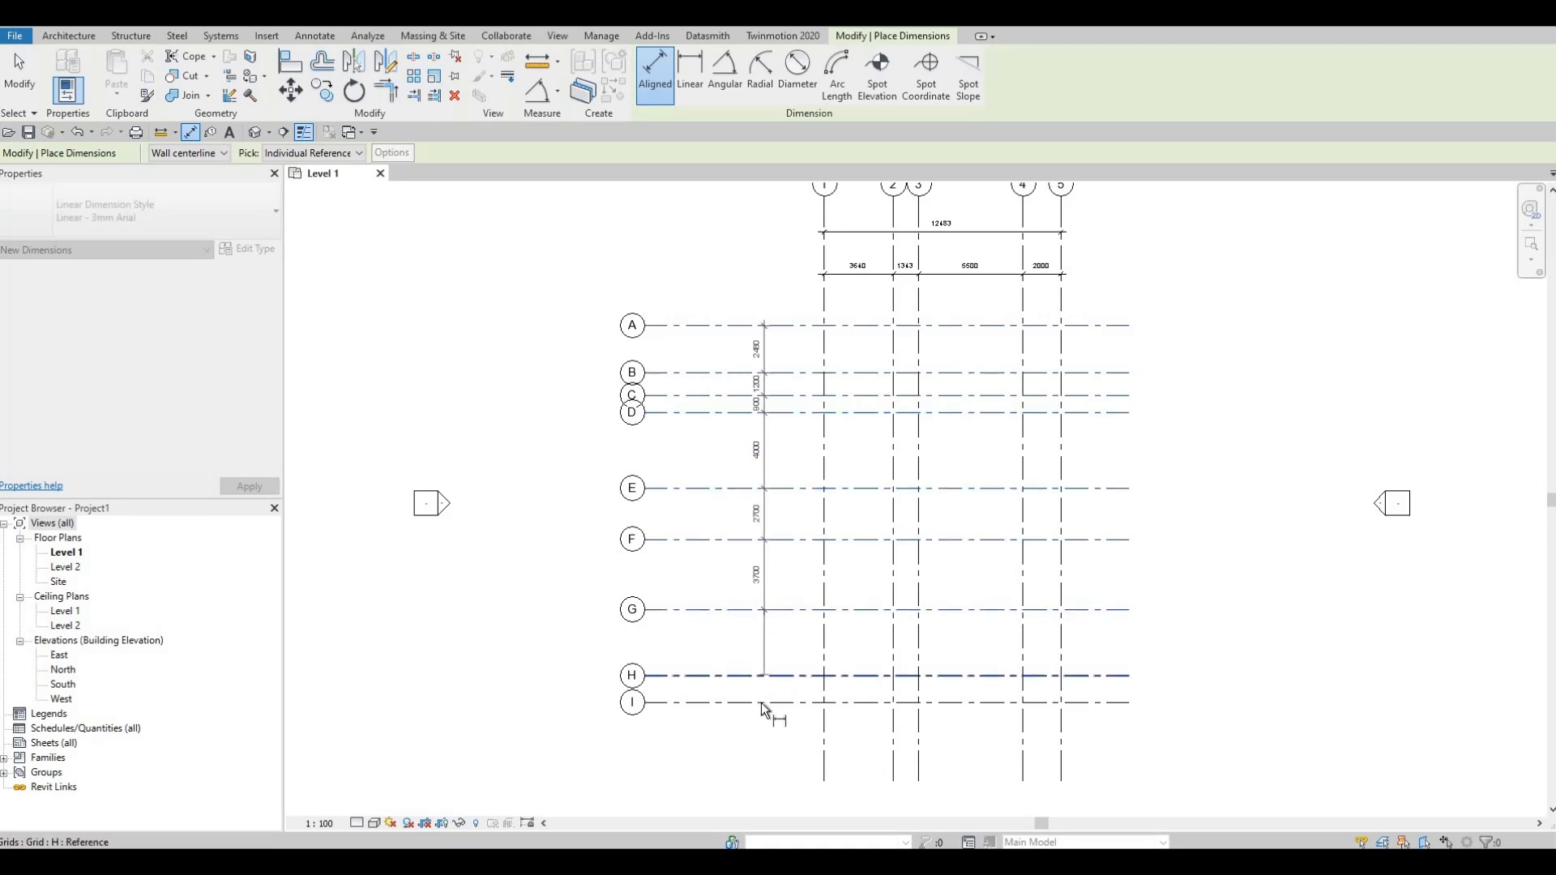
pyautogui.click(761, 703)
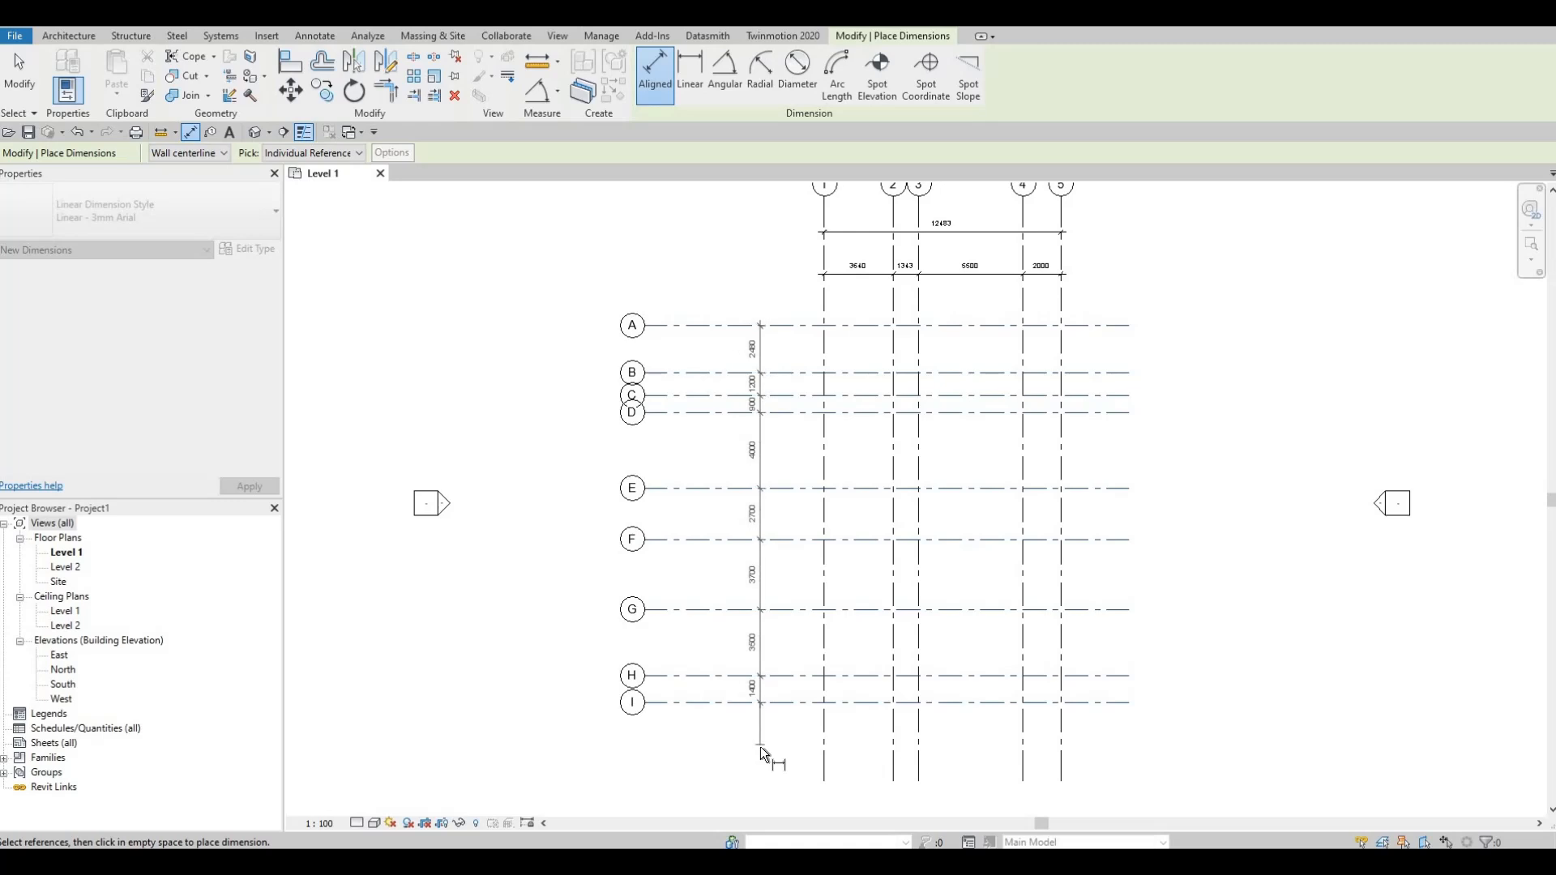
pyautogui.click(760, 746)
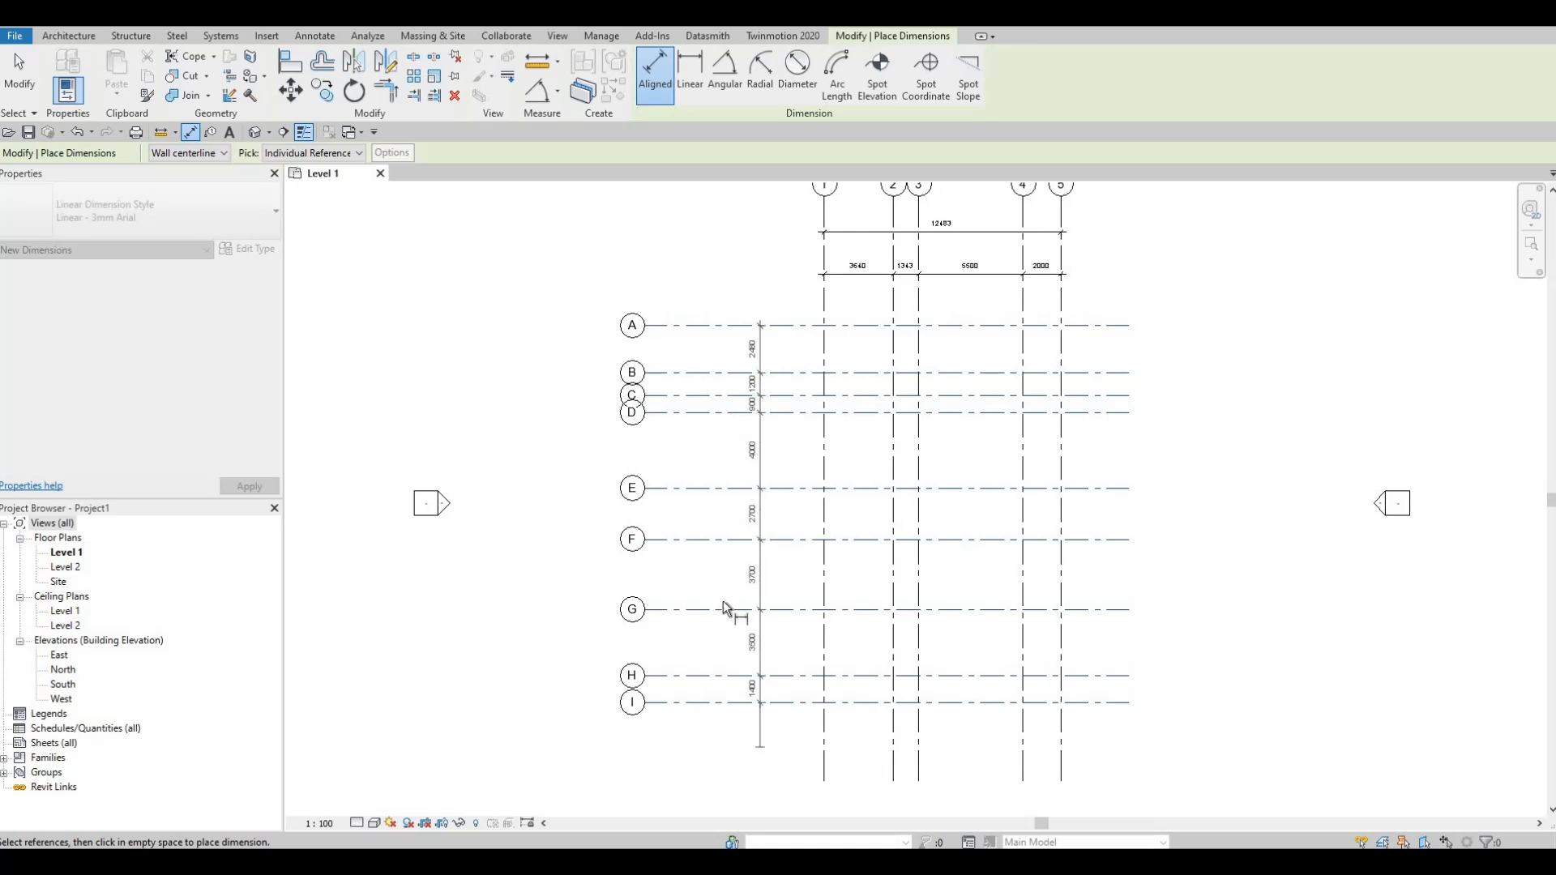
# Step: Add an overall aligned dimension from grid A to grid I, between the bubbles and the individual spacing string
pyautogui.click(709, 328)
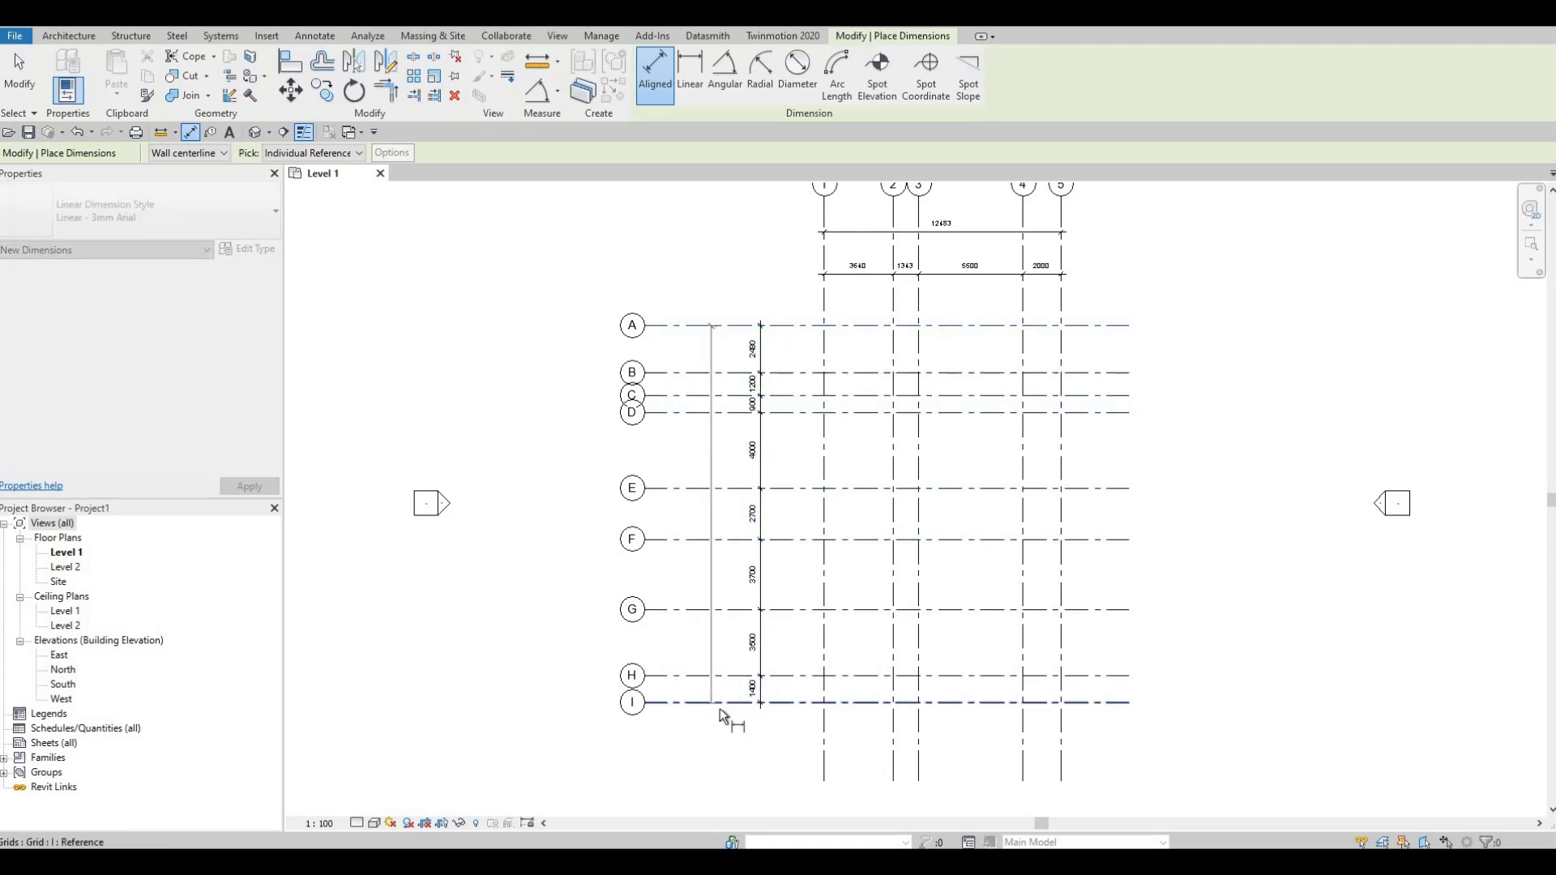
pyautogui.click(717, 755)
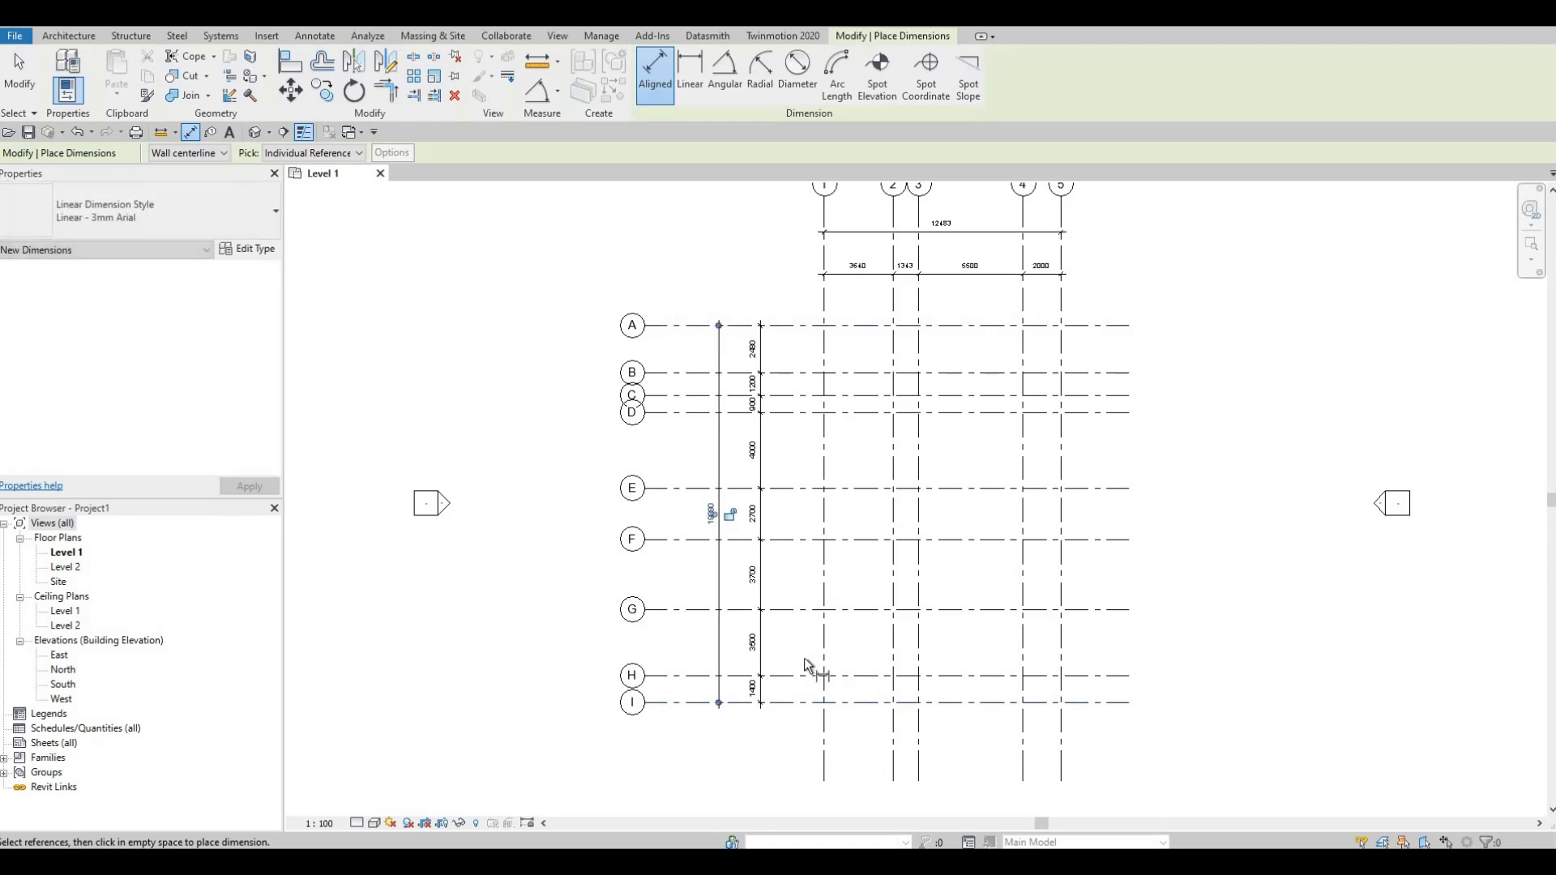
# Step: Examine the spacing and overall dimensions along the numbered and lettered grids up close
pyautogui.moveTo(968, 272); pyautogui.dragTo(944, 342, button='middle')
pyautogui.scroll(2, 916, 348)
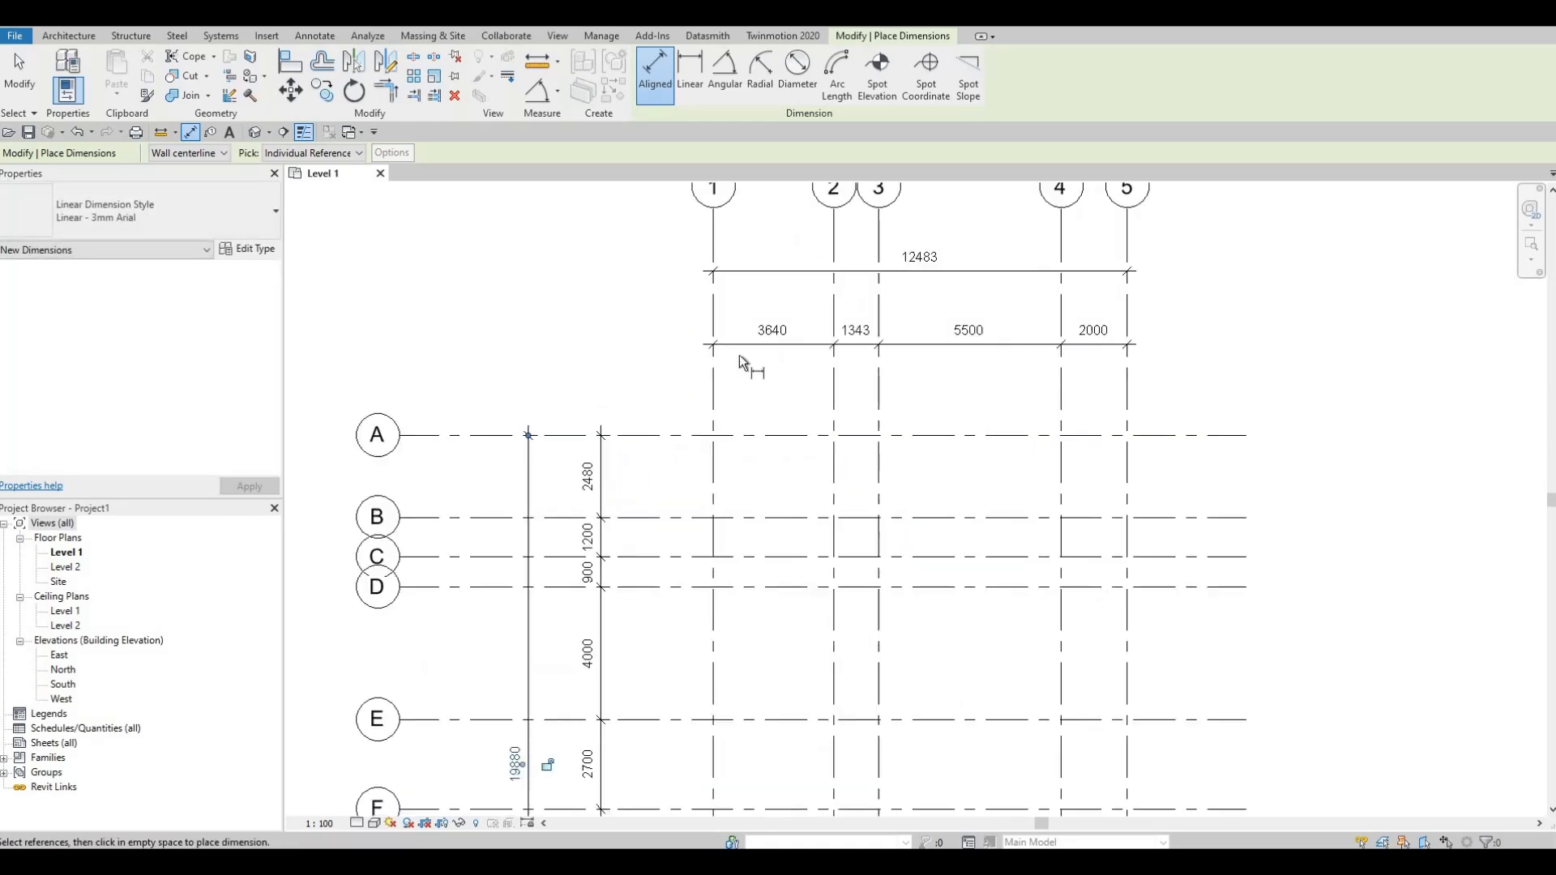
pyautogui.moveTo(798, 267); pyautogui.dragTo(741, 367, button='middle')
pyautogui.scroll(1, 778, 356)
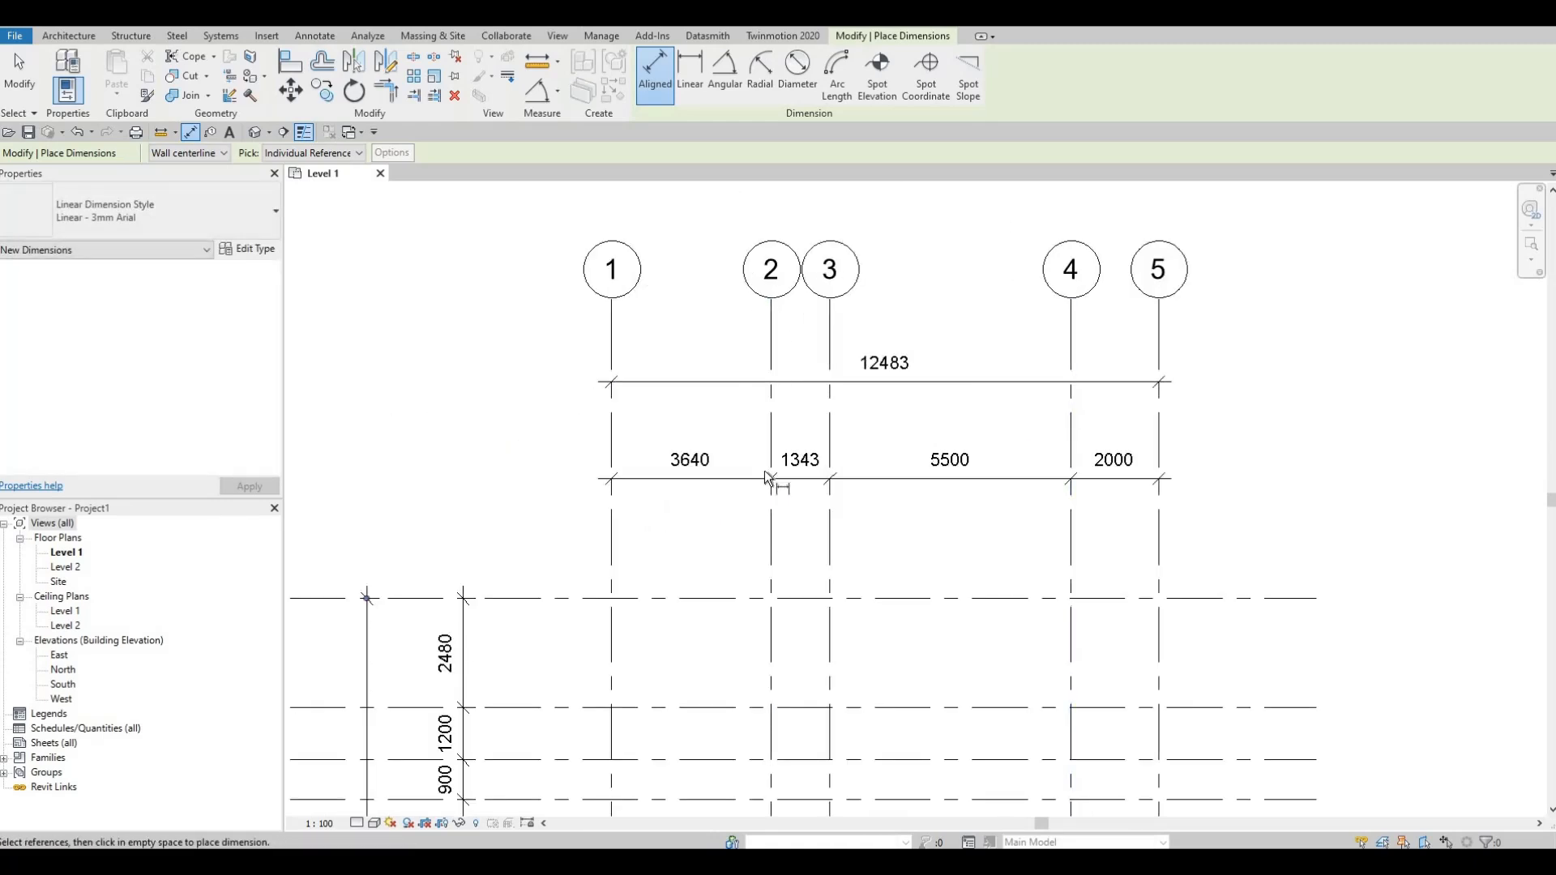
pyautogui.moveTo(695, 504); pyautogui.dragTo(851, 378, button='middle')
pyautogui.scroll(-1, 851, 379)
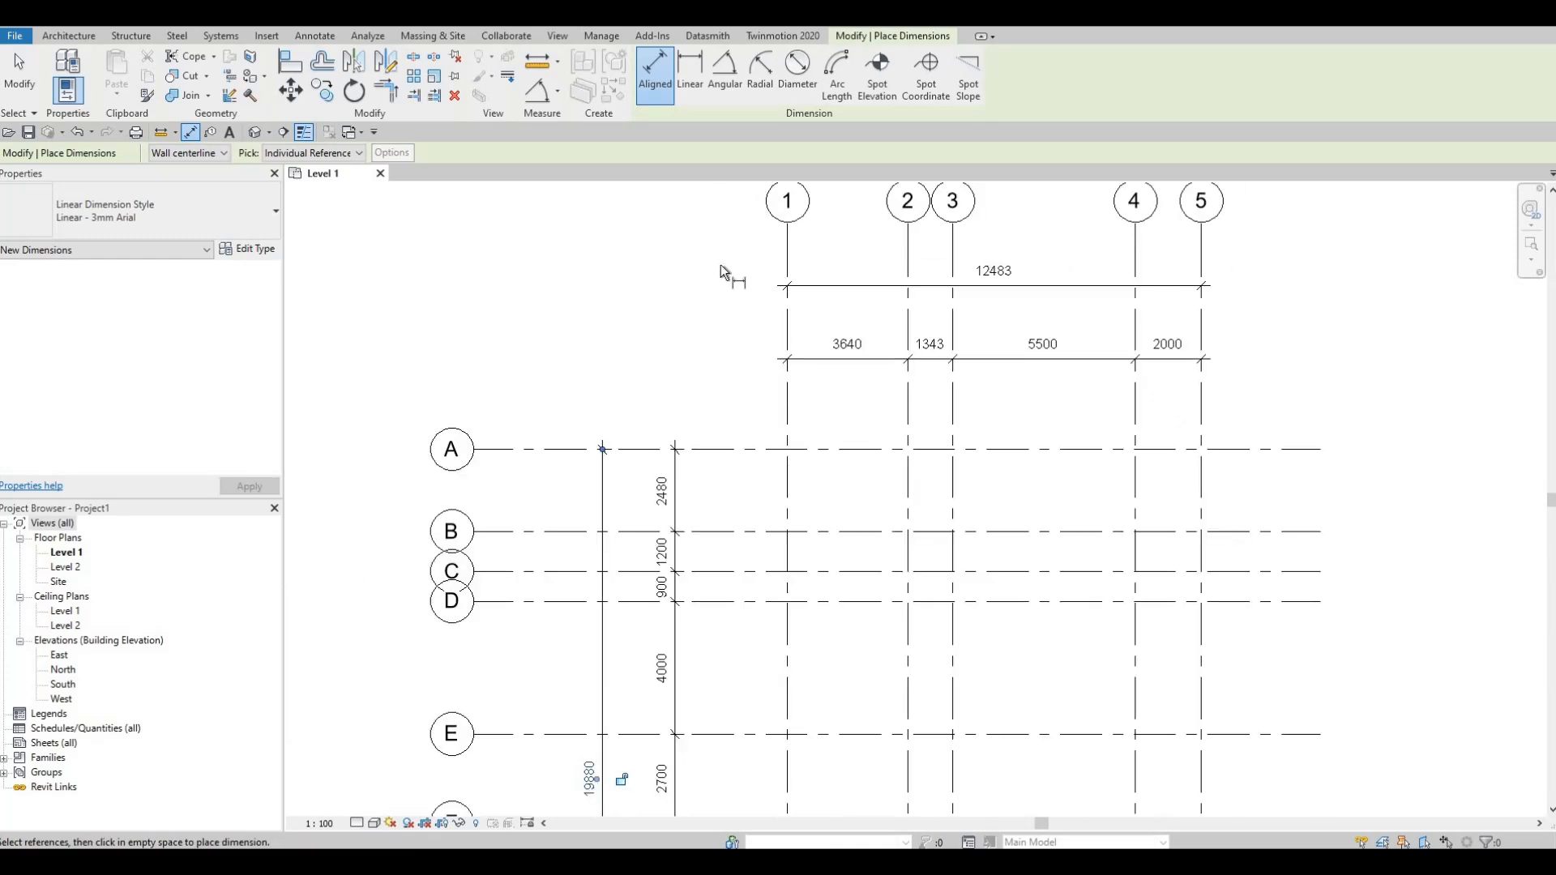
pyautogui.moveTo(635, 480); pyautogui.dragTo(703, 257, button='middle')
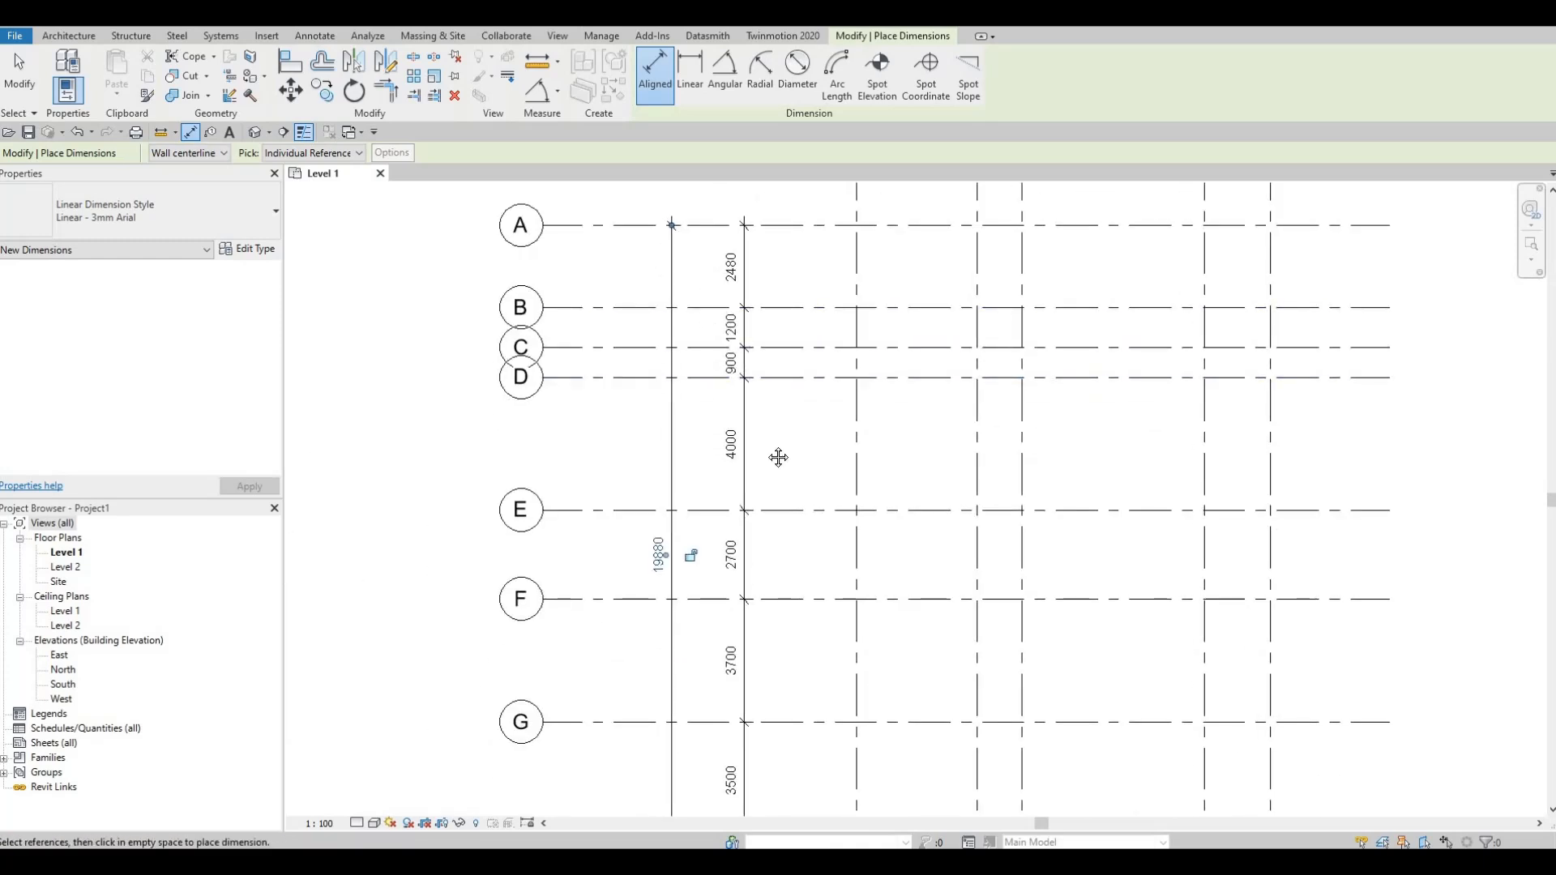
# Step: Check the dimension strings along grids A through I and end the Aligned dimension command
pyautogui.moveTo(696, 653); pyautogui.dragTo(740, 503, button='middle')
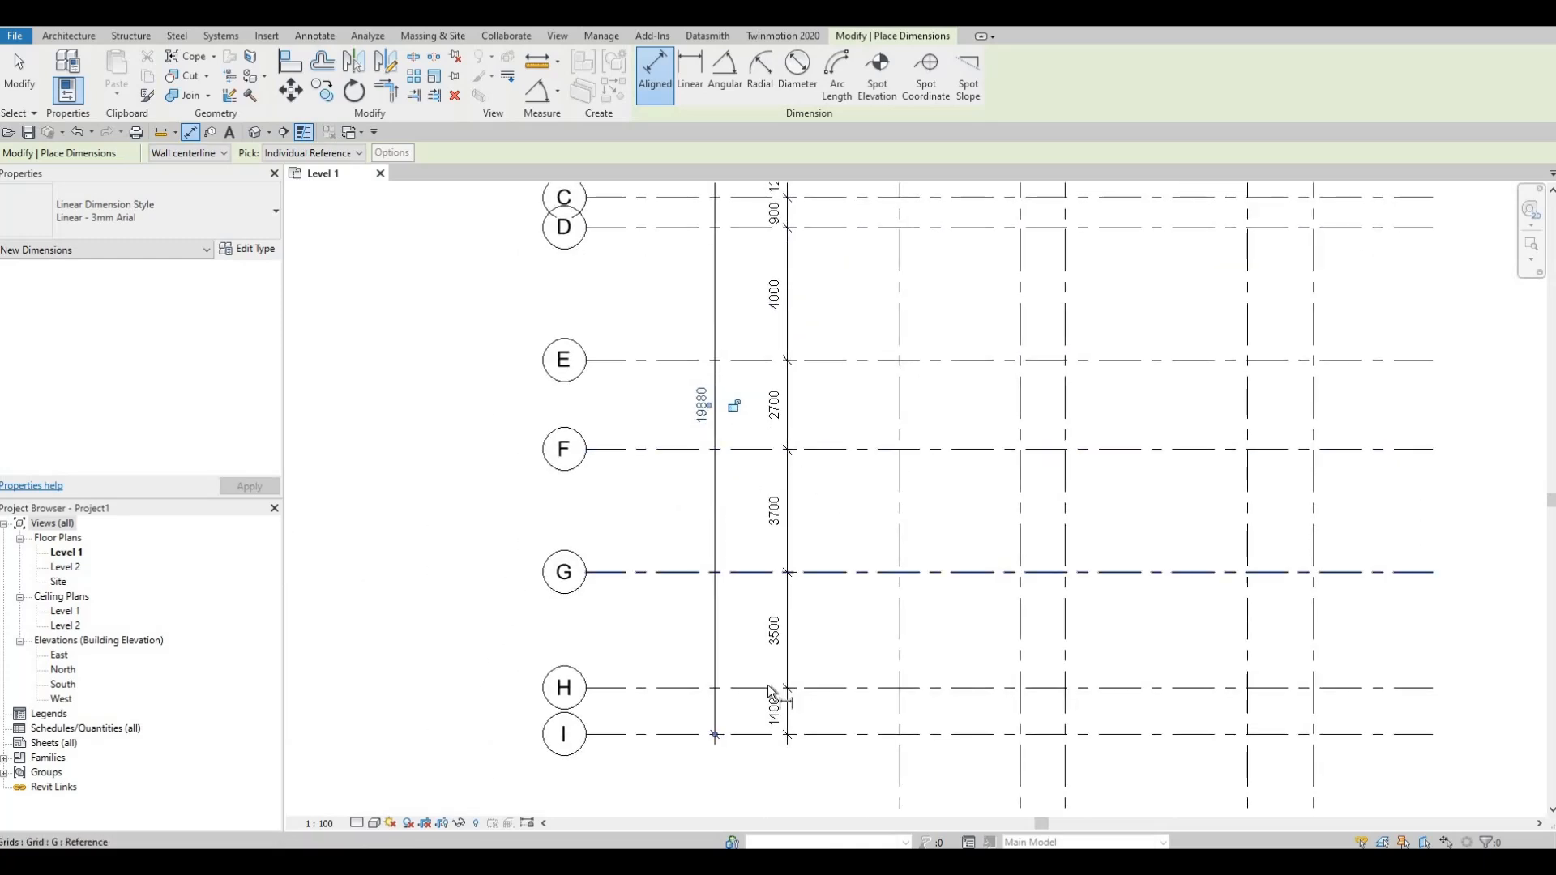
pyautogui.scroll(-1, 793, 614)
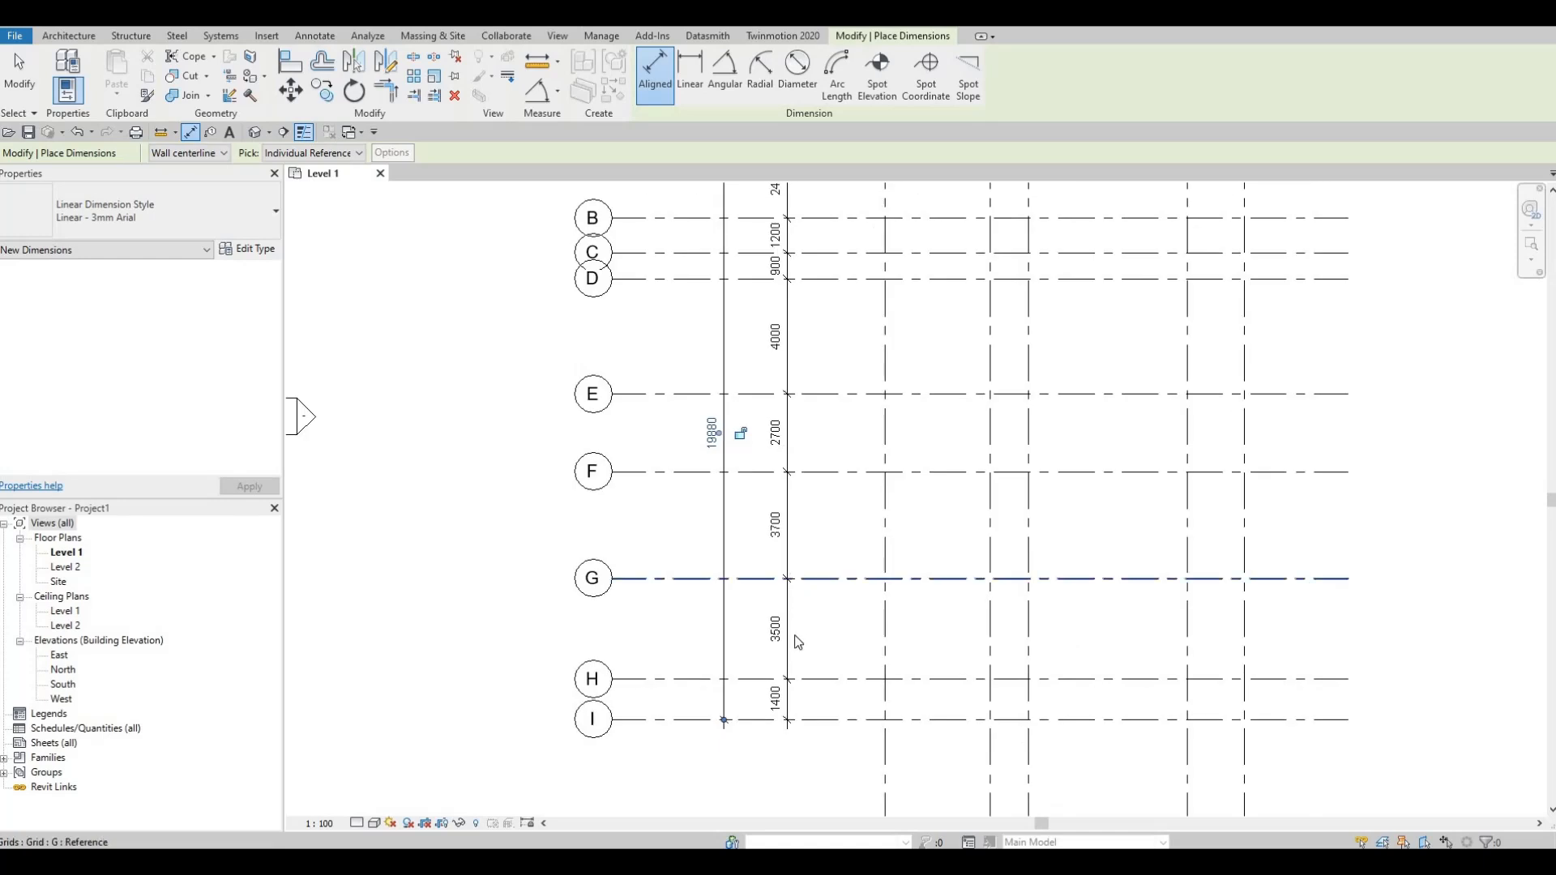
pyautogui.moveTo(713, 489); pyautogui.dragTo(718, 550, button='middle')
pyautogui.moveTo(683, 463); pyautogui.dragTo(678, 560, button='middle')
pyautogui.press('Escape')
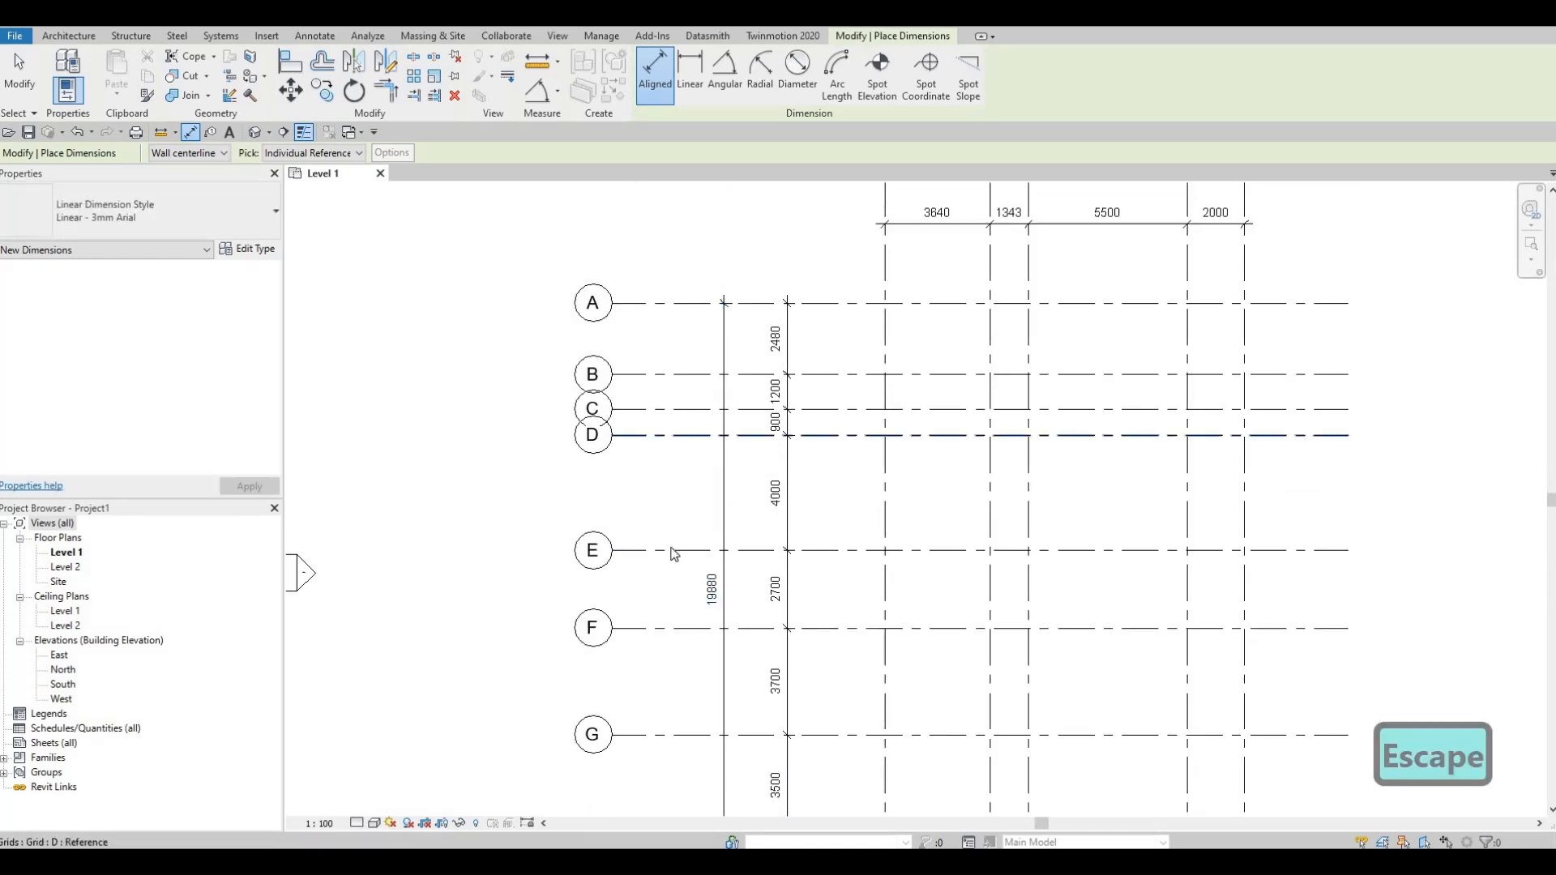
pyautogui.press('Escape')
# Step: Add an elbow at the left end of grid D and move its bubble down, clear of bubble C
pyautogui.scroll(-1, 678, 560)
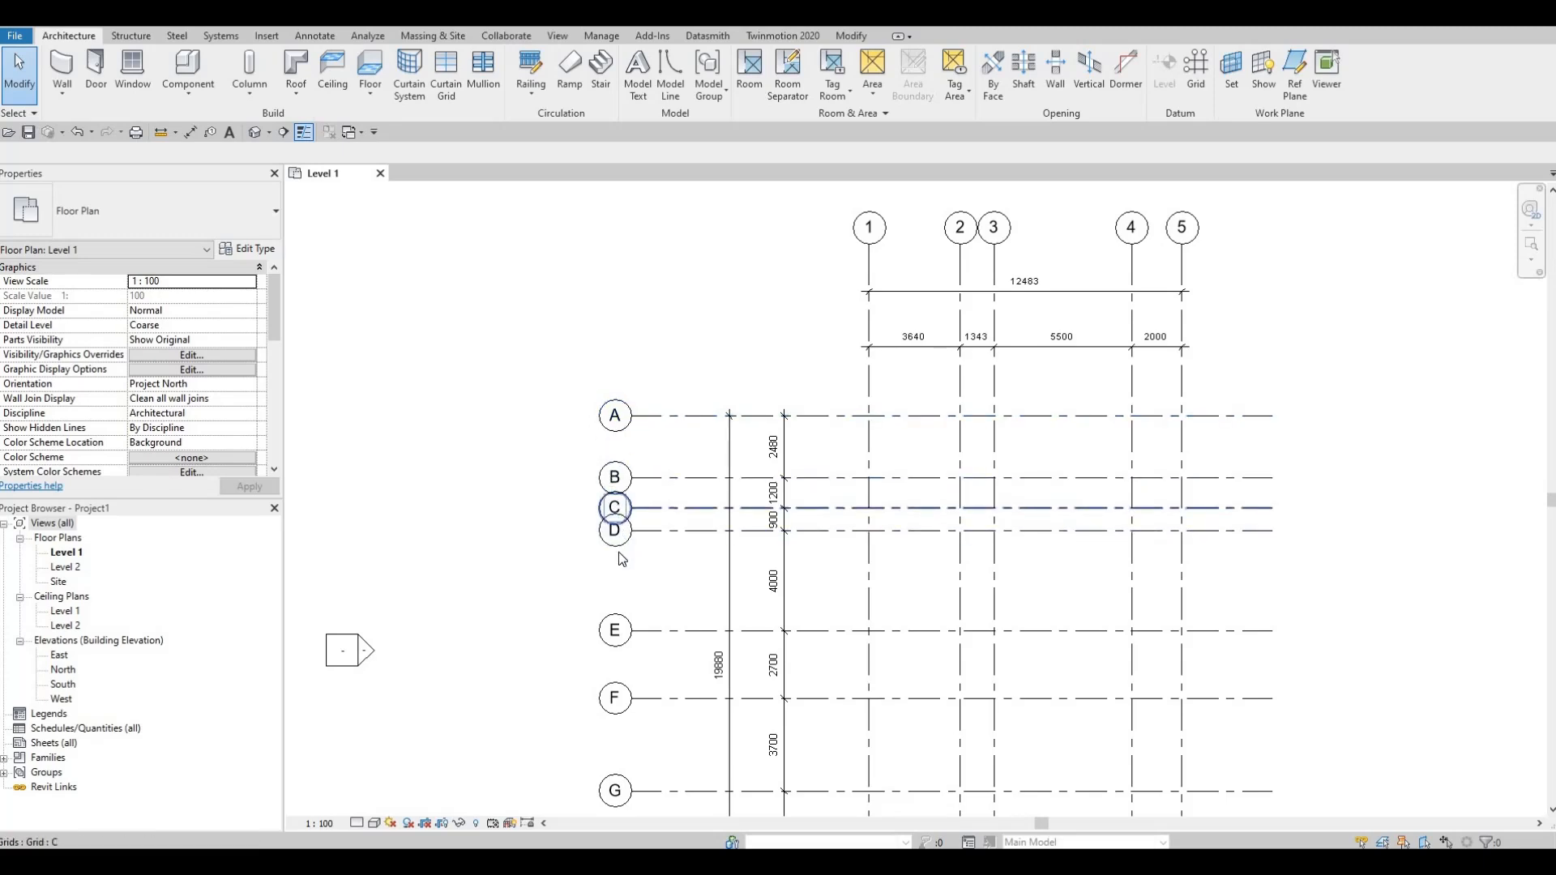
pyautogui.scroll(-1, 630, 481)
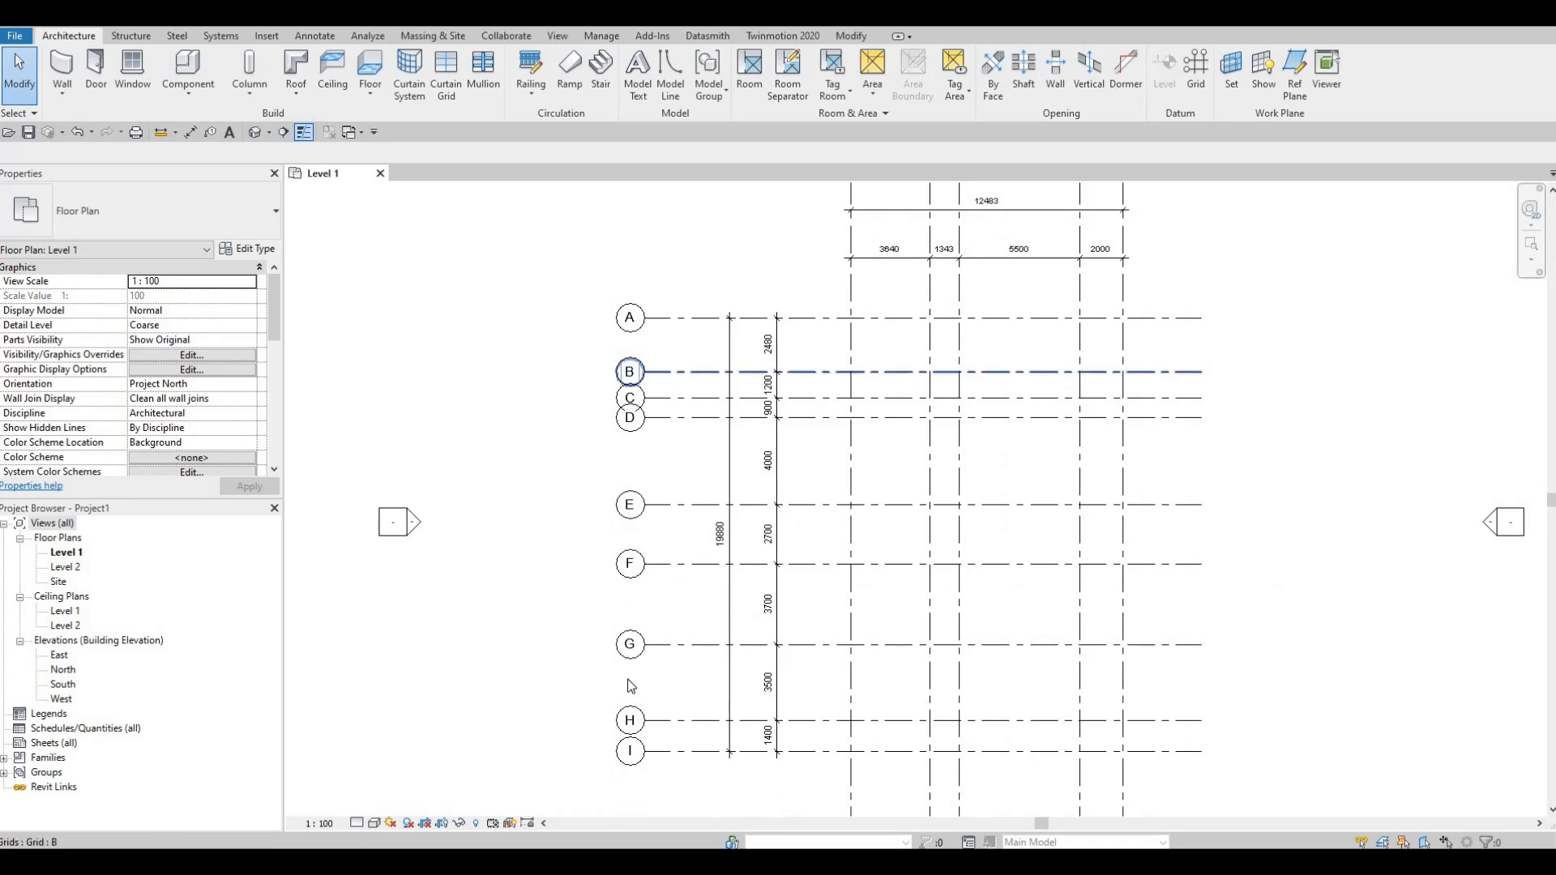
pyautogui.scroll(1, 652, 379)
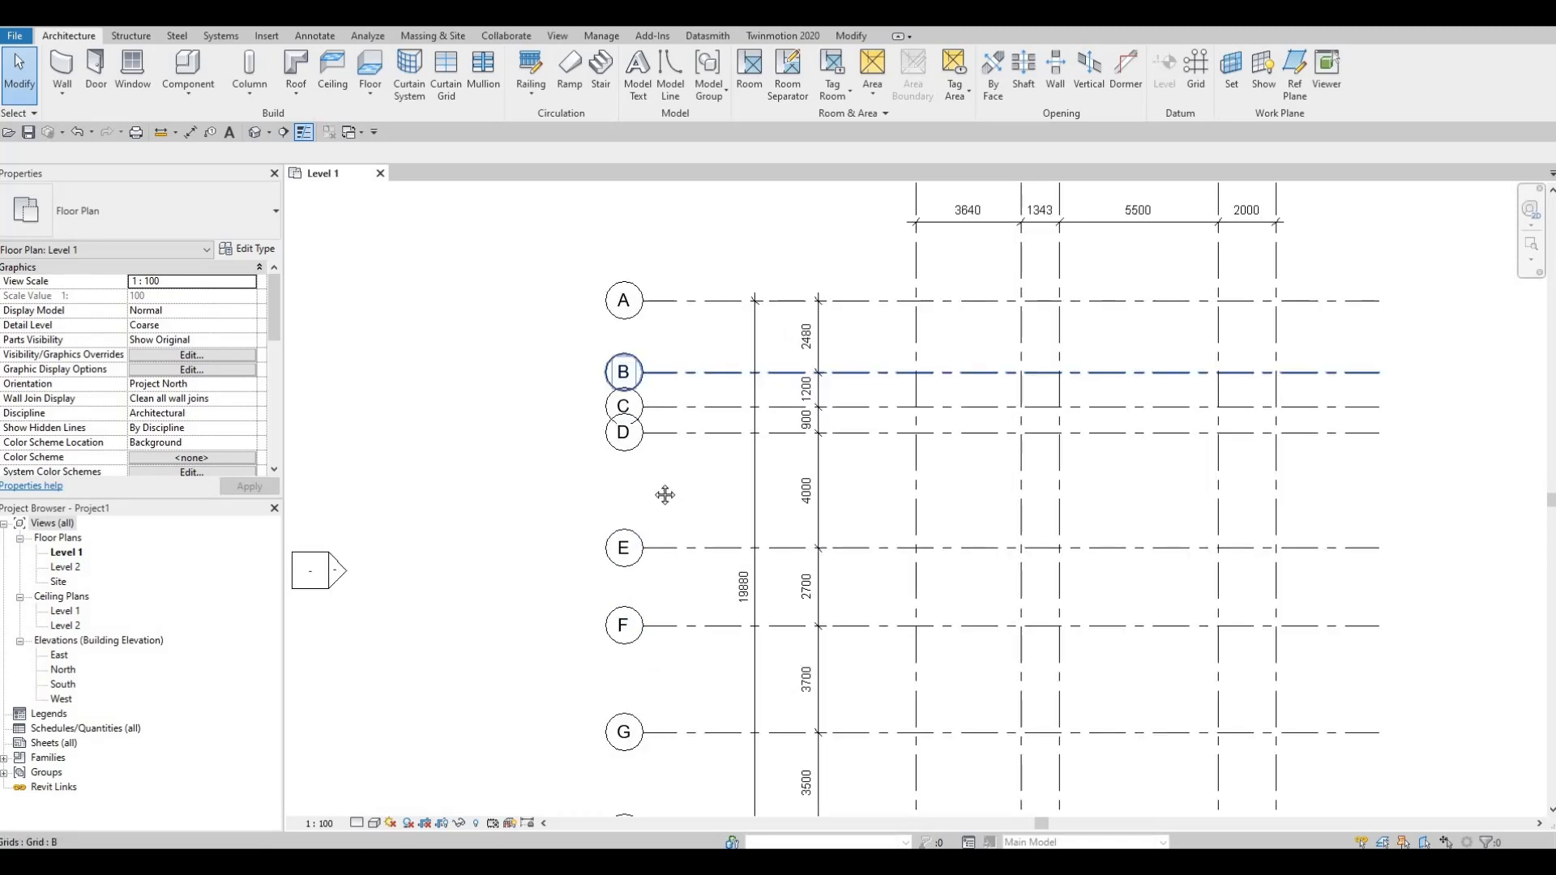
pyautogui.moveTo(647, 387); pyautogui.dragTo(655, 484, button='middle')
pyautogui.scroll(2, 654, 482)
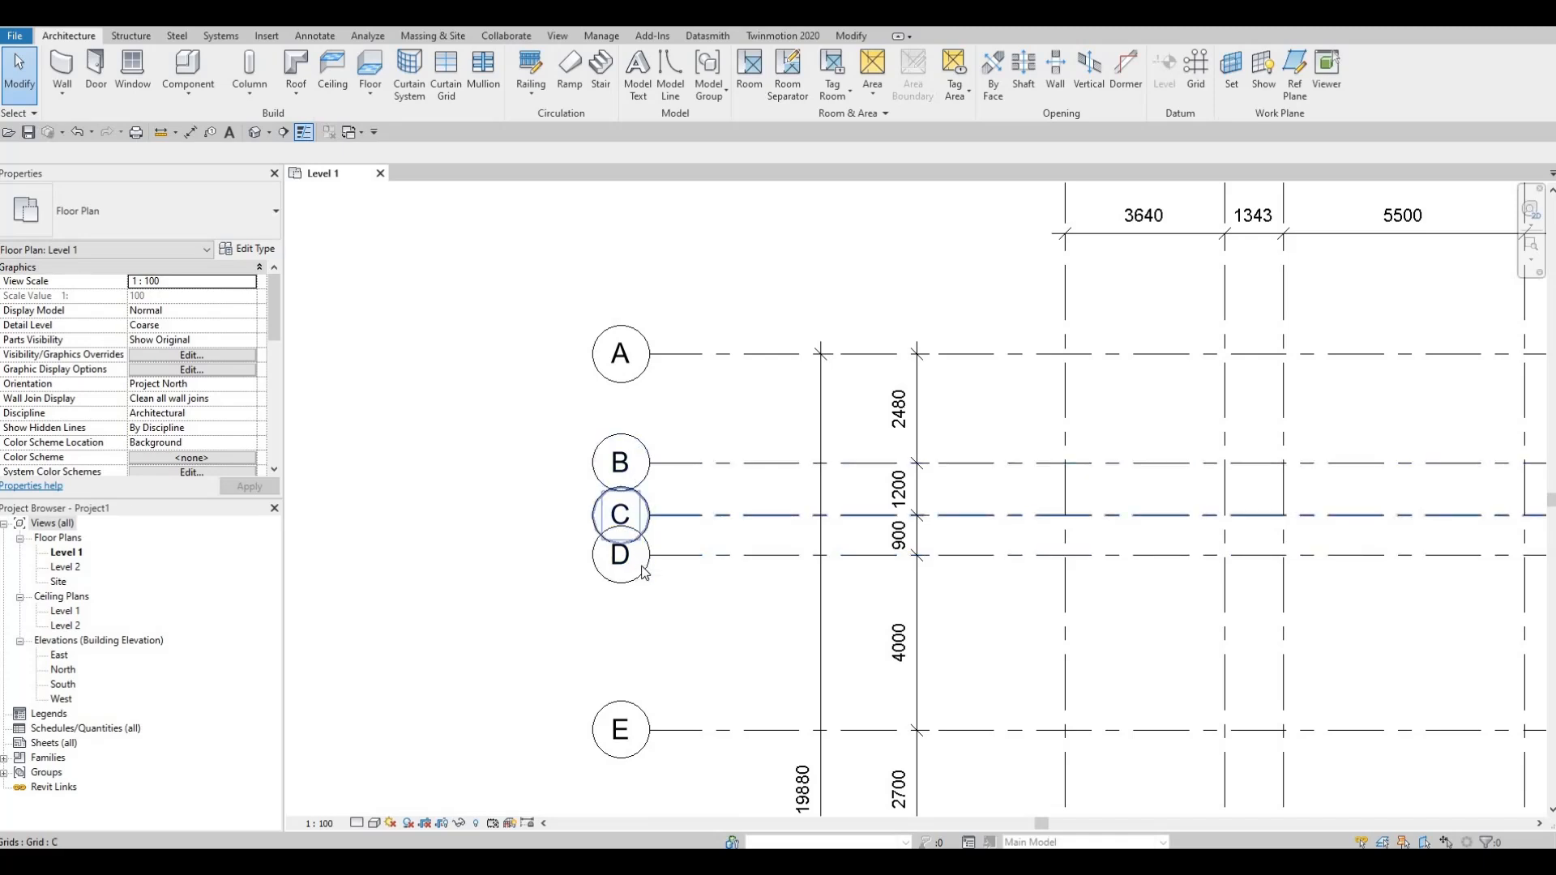
pyautogui.scroll(-1, 696, 493)
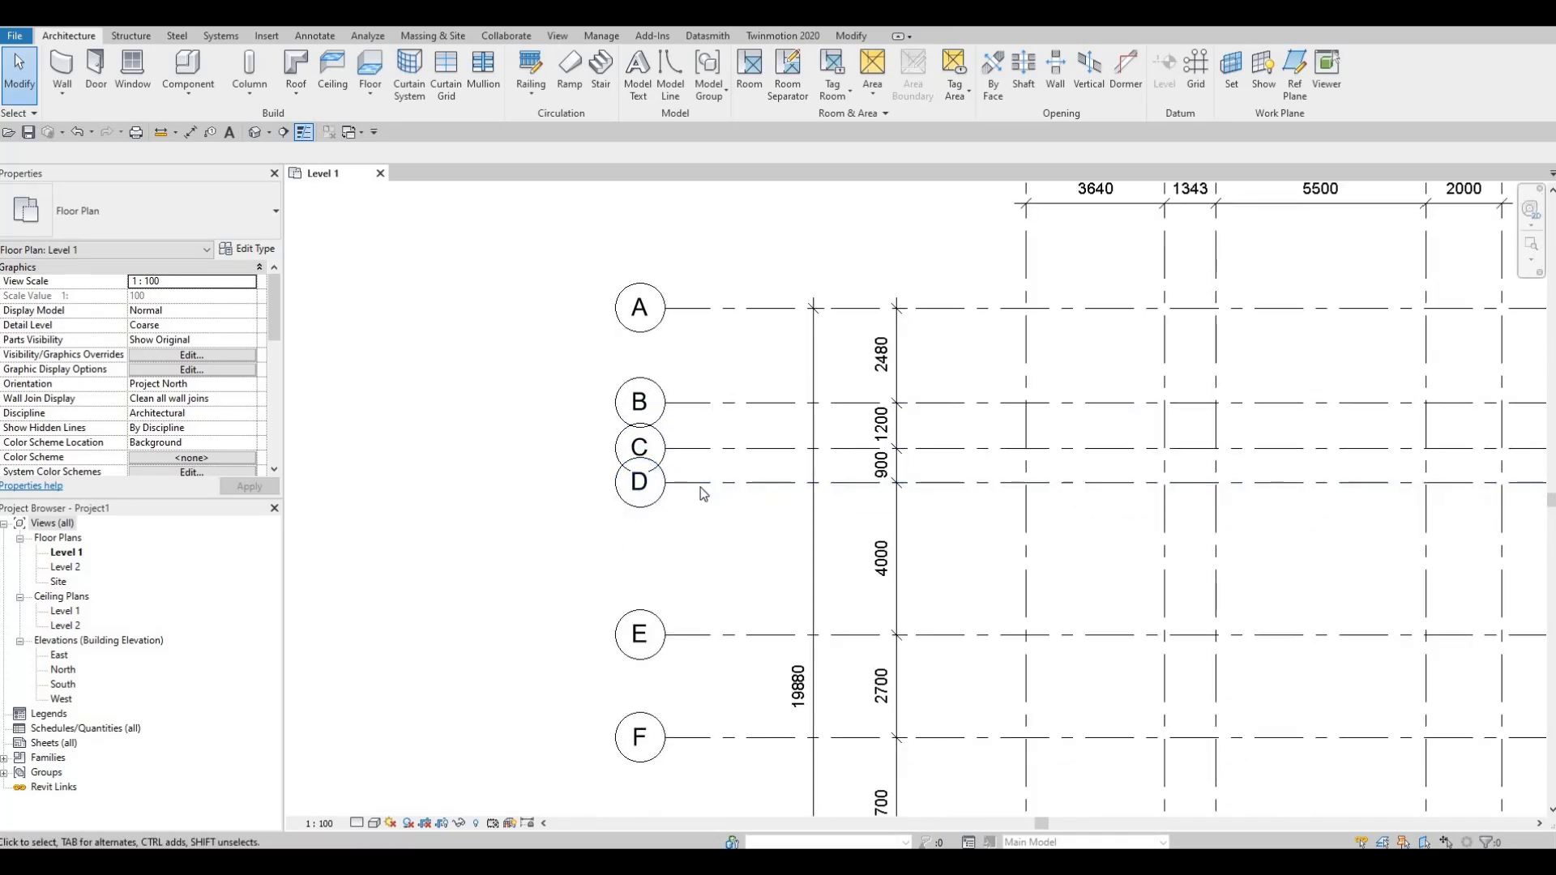
pyautogui.click(692, 491)
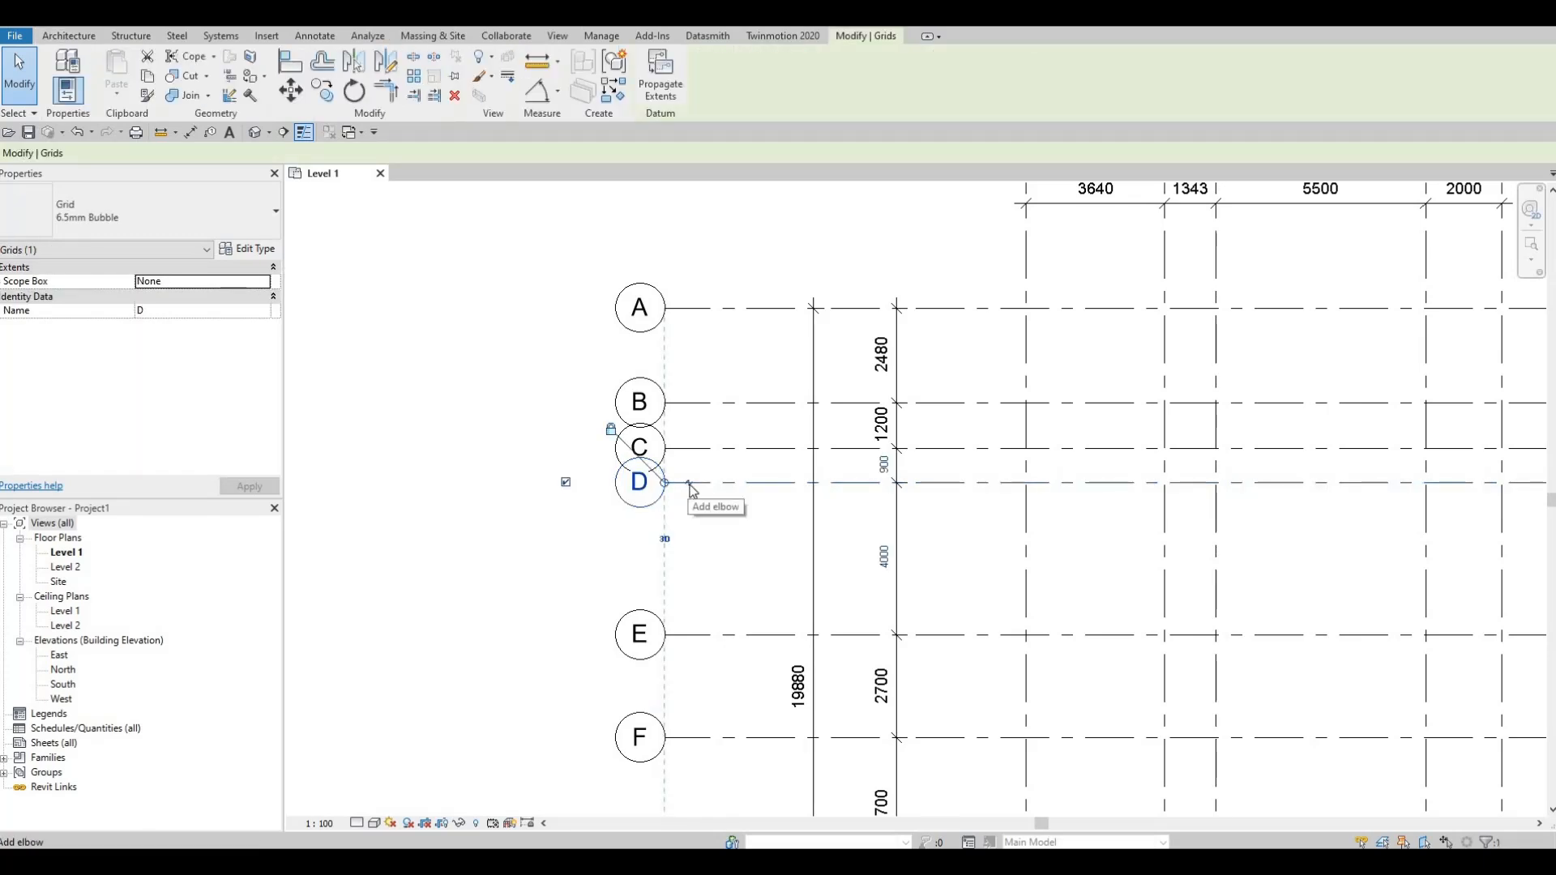
pyautogui.click(692, 491)
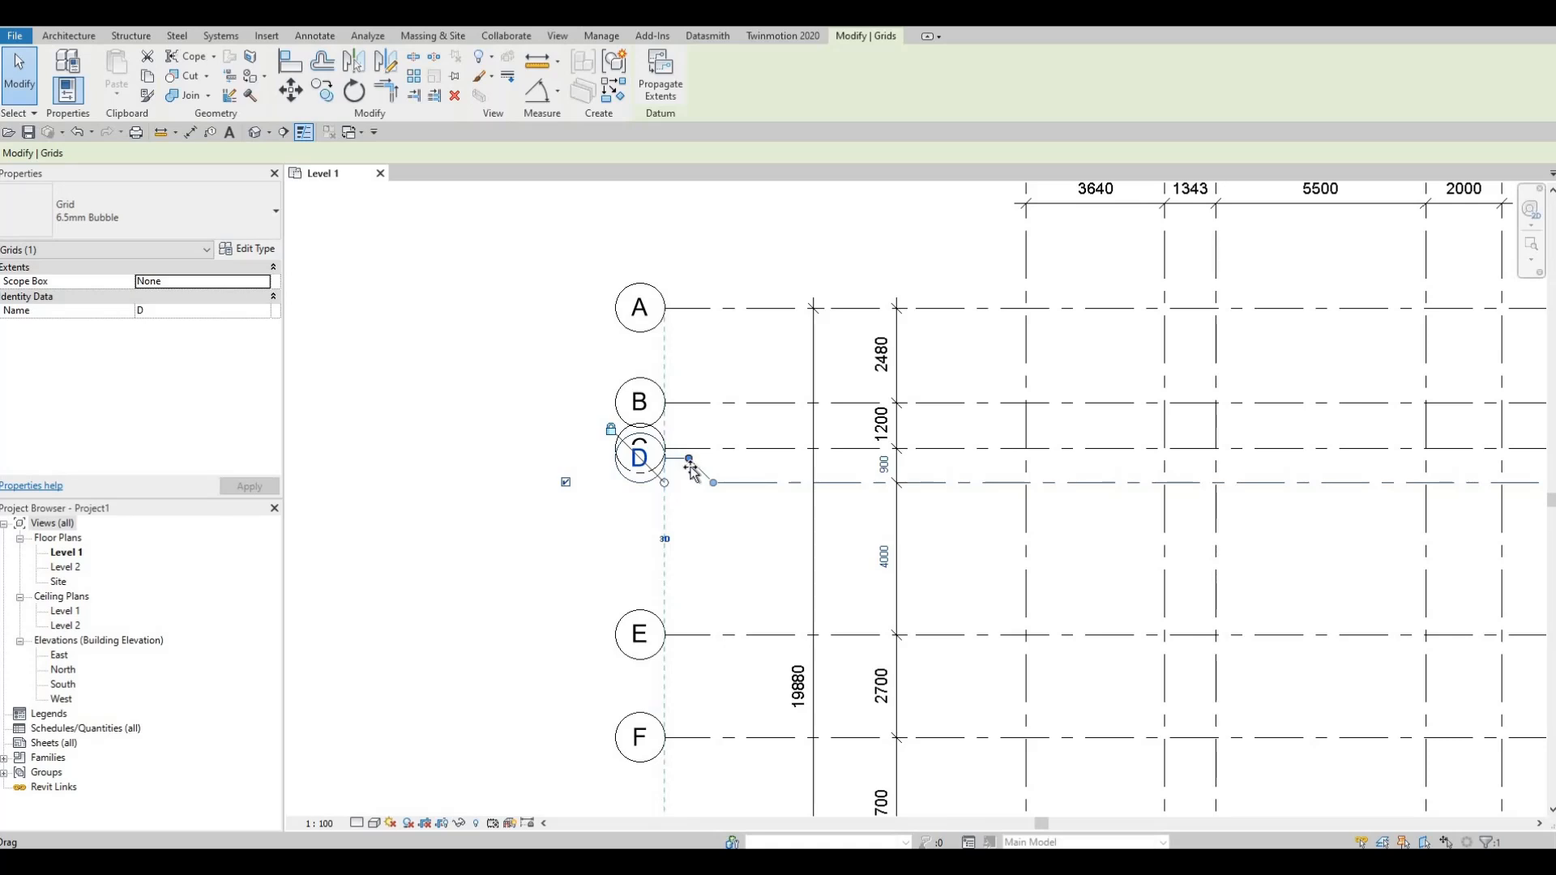
pyautogui.moveTo(691, 471); pyautogui.dragTo(690, 515)
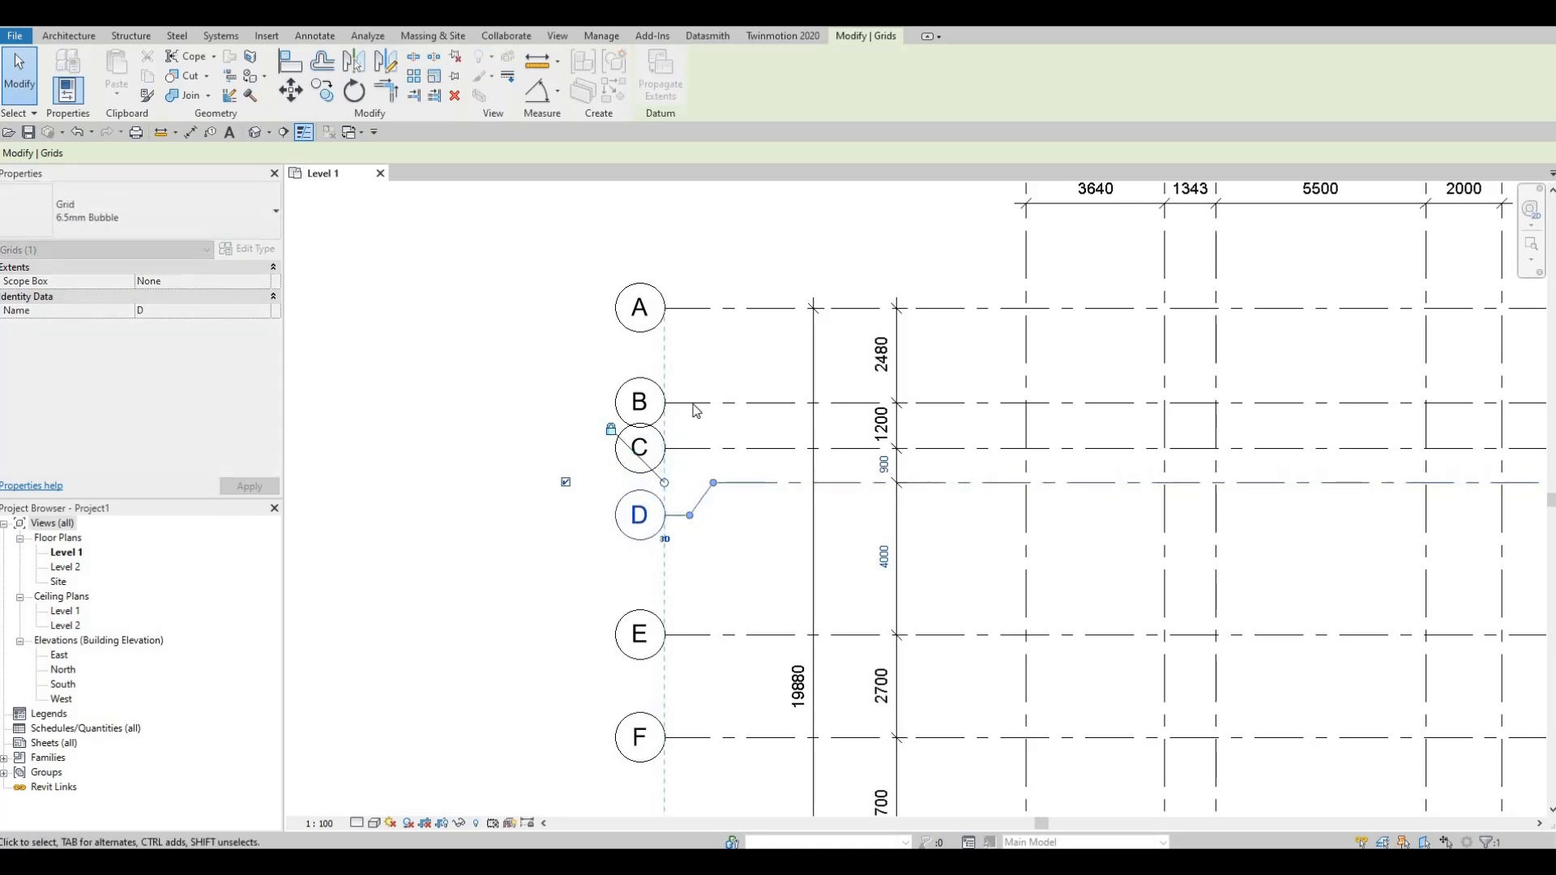
# Step: Add an elbow at the left end of grid B and adjust its bubble slightly above the grid line, clear of bubble C
pyautogui.click(696, 405)
pyautogui.click(693, 410)
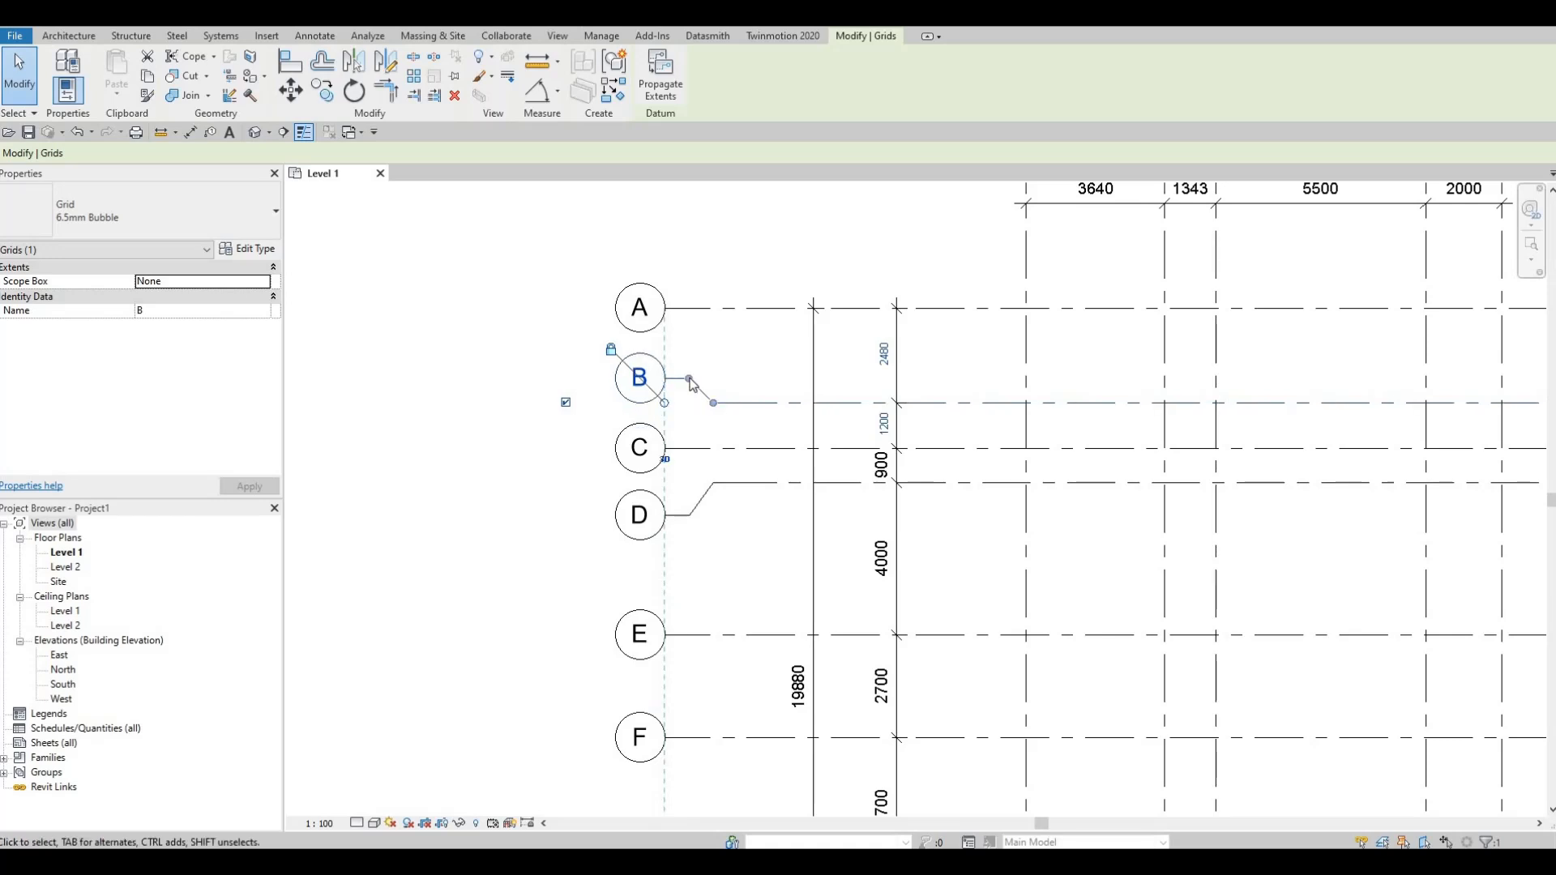
pyautogui.moveTo(689, 380); pyautogui.dragTo(715, 410)
pyautogui.press('Escape')
pyautogui.scroll(-3, 715, 410)
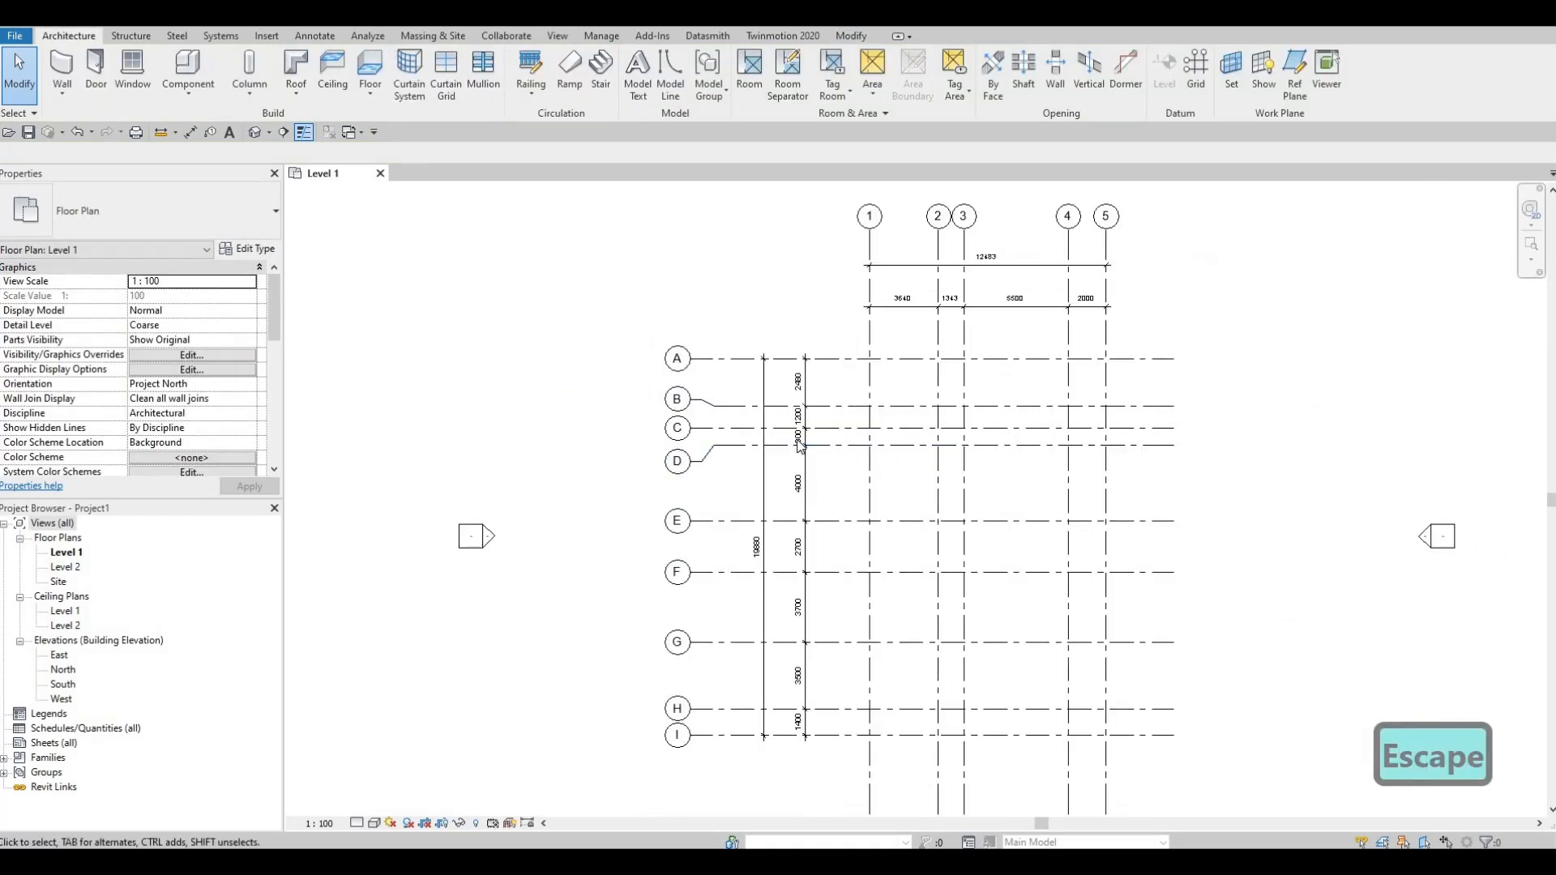
# Step: Show the grid bubbles at the right ends of grids A, B, C and D
pyautogui.moveTo(914, 470); pyautogui.dragTo(792, 450, button='middle')
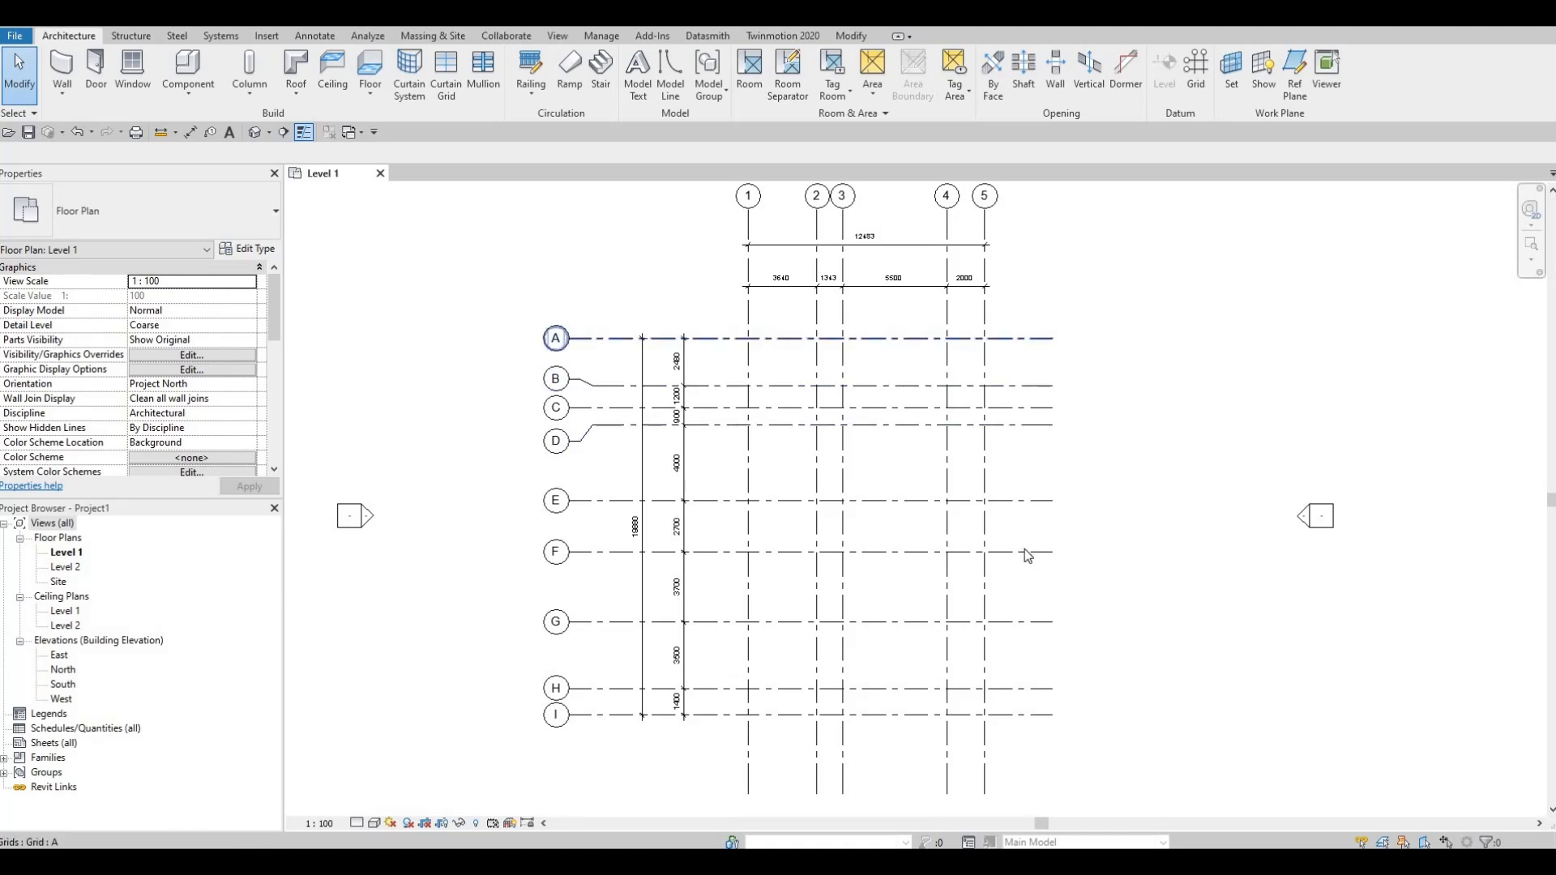
pyautogui.click(1020, 351)
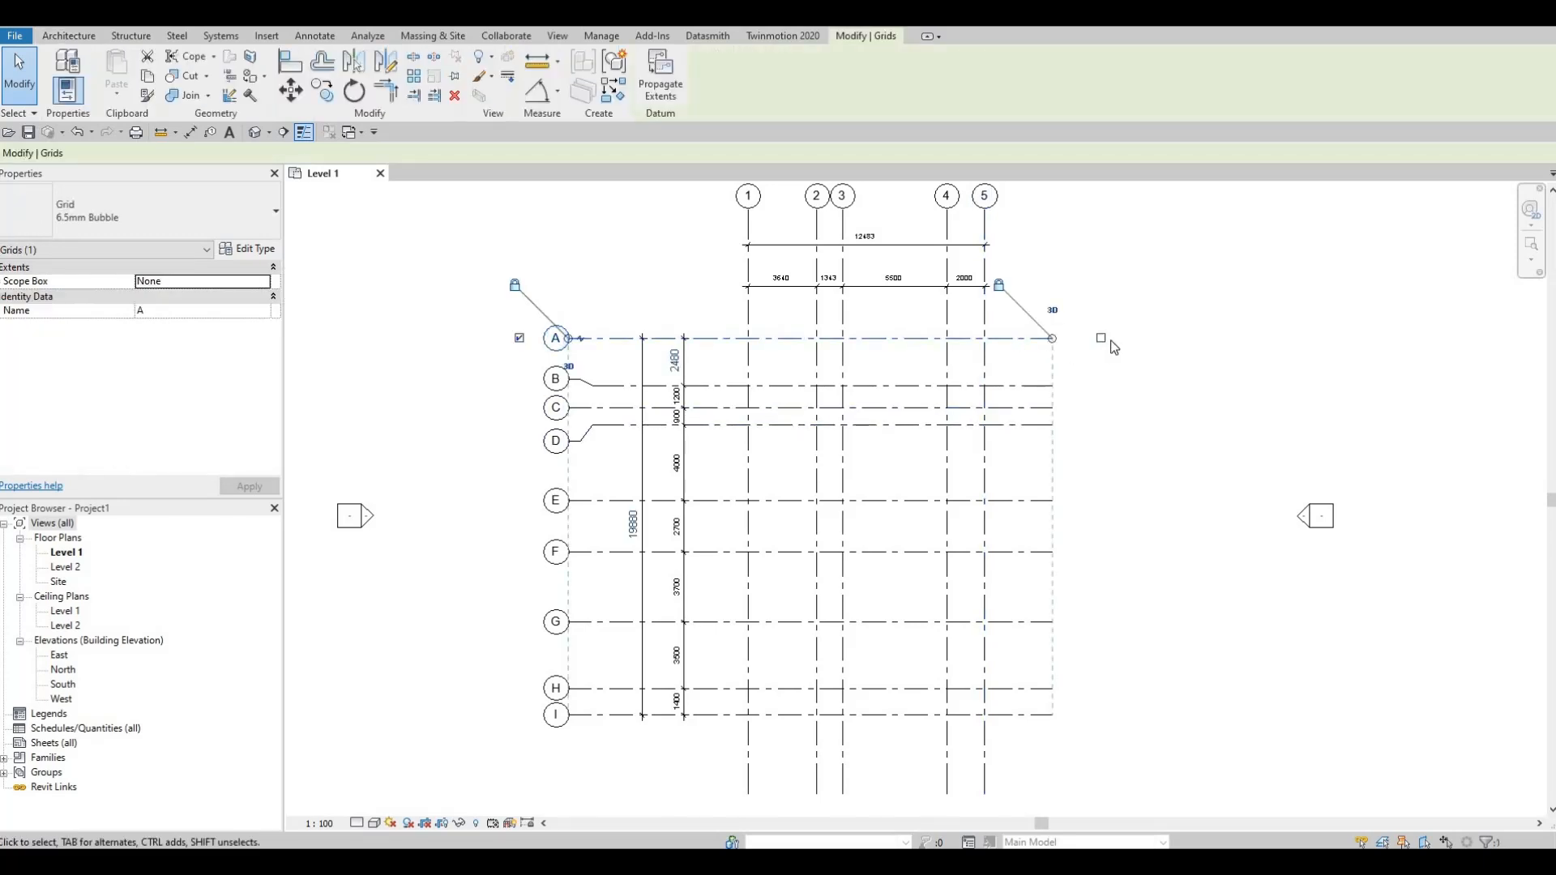
pyautogui.click(1100, 338)
pyautogui.click(1046, 387)
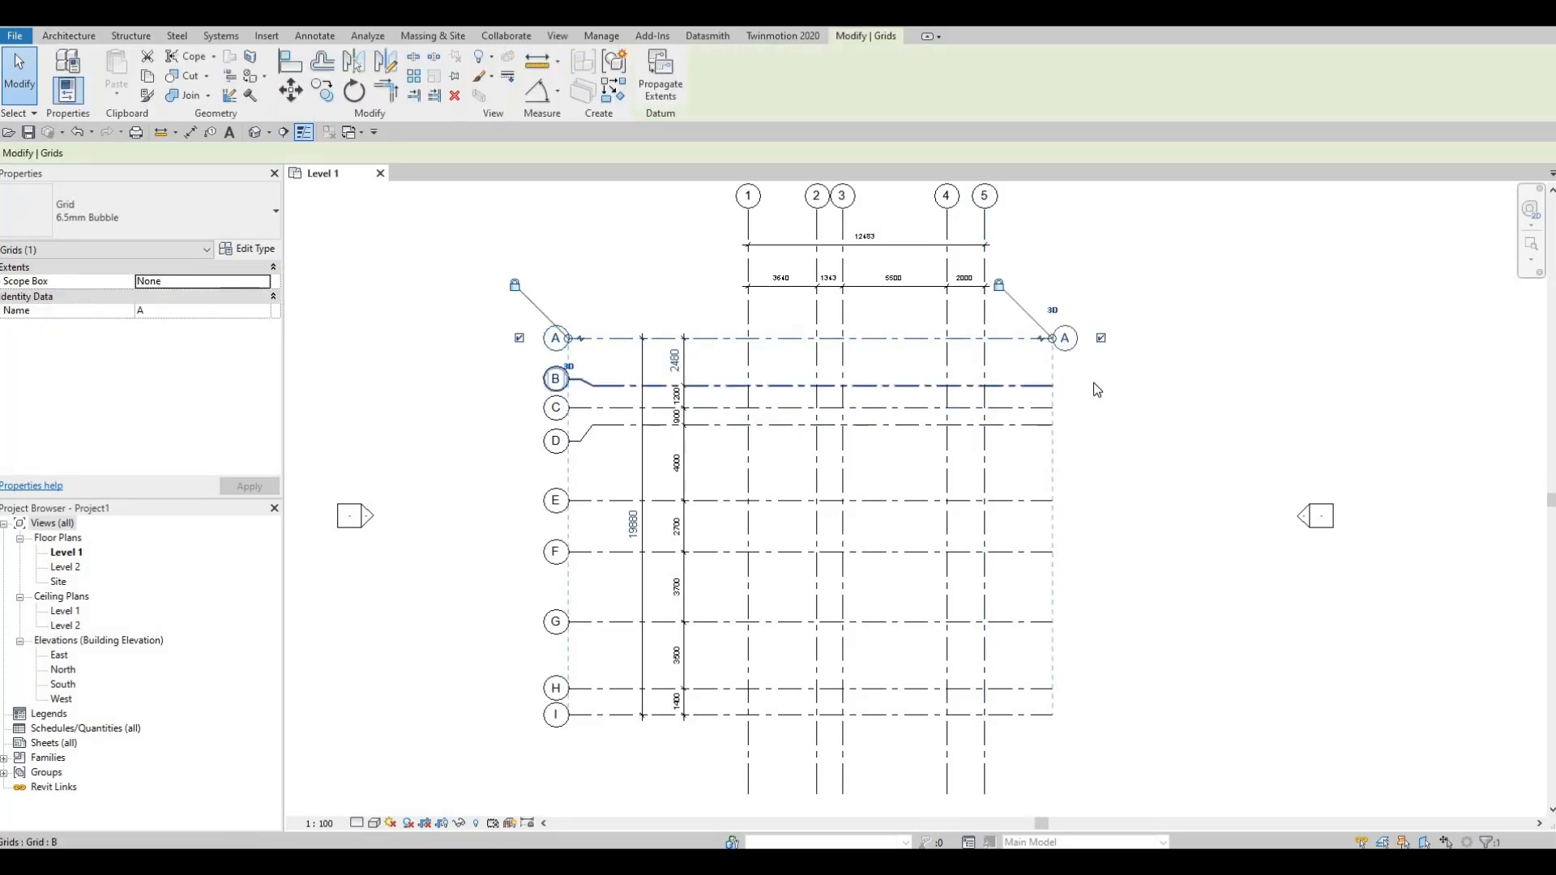
pyautogui.click(1100, 385)
pyautogui.click(1036, 407)
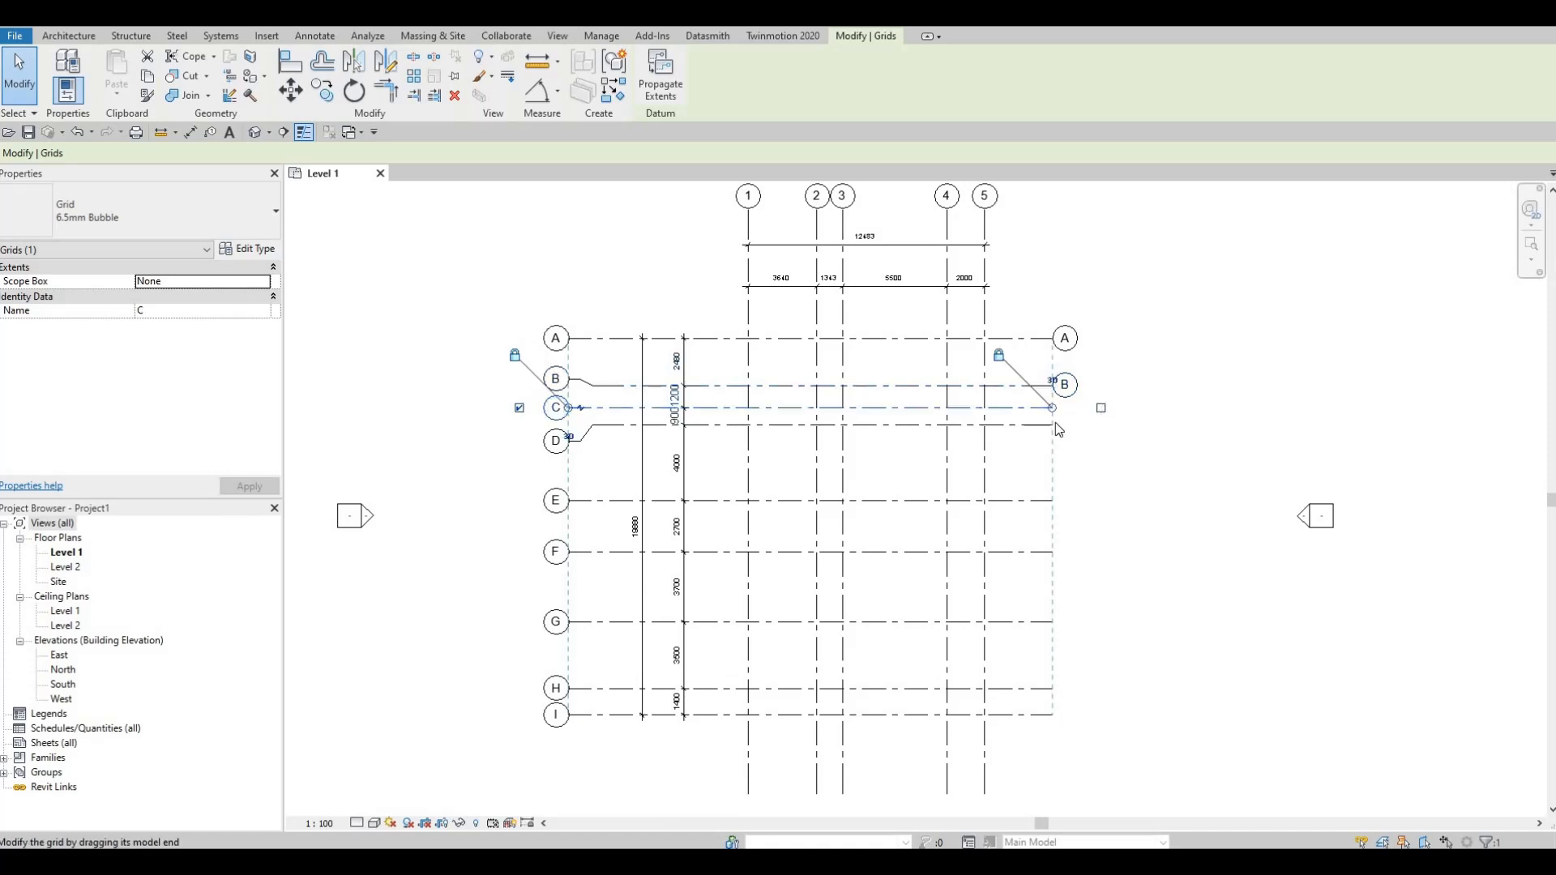
pyautogui.click(1101, 407)
pyautogui.click(1043, 425)
pyautogui.click(1100, 424)
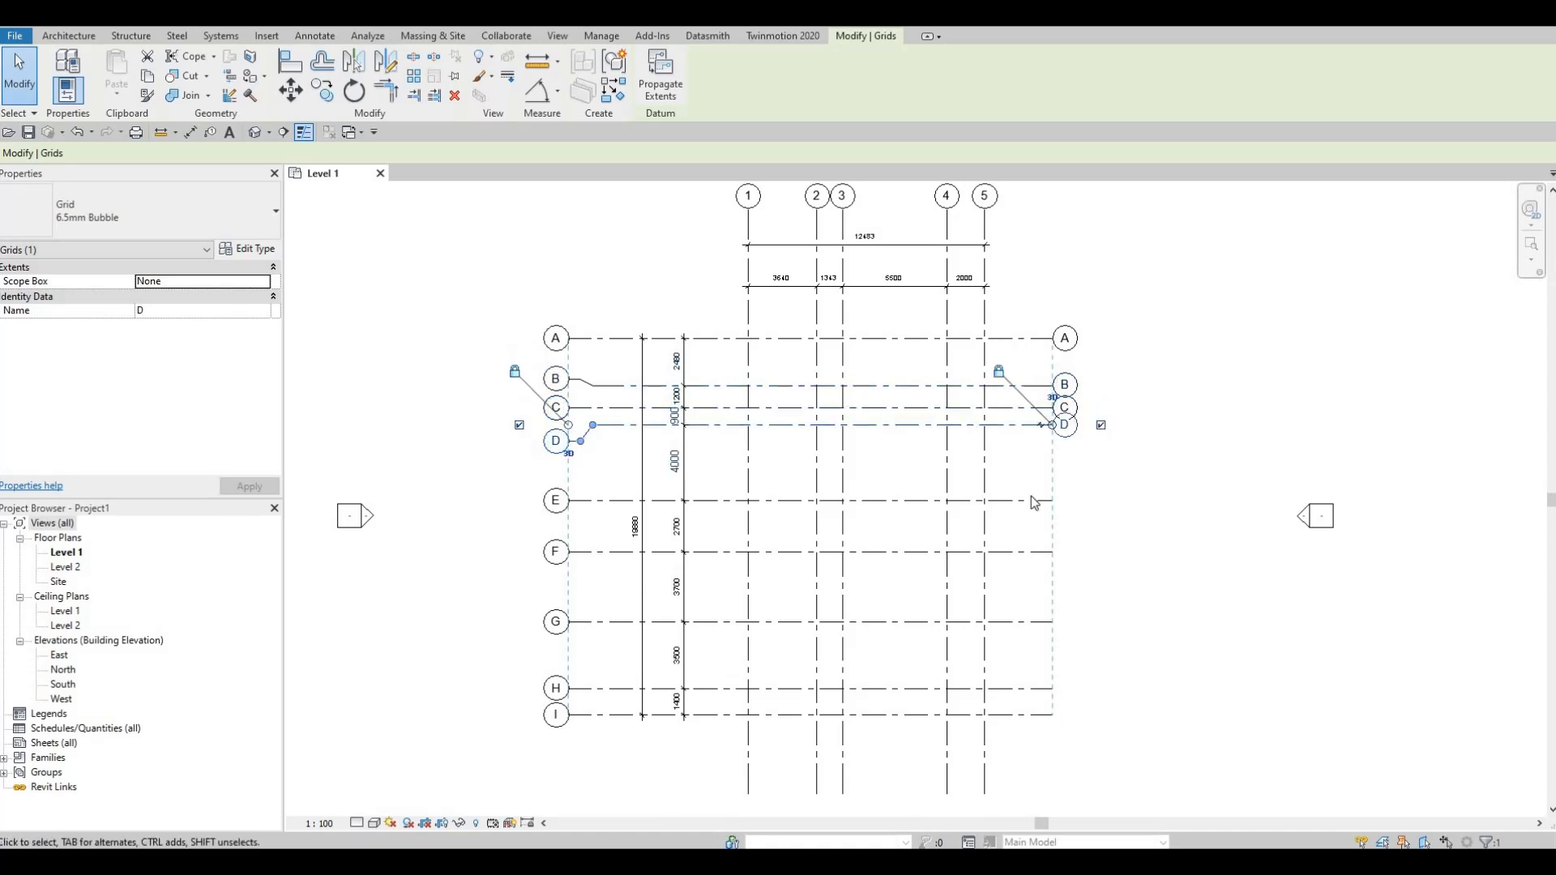
# Step: Show the grid bubbles at the right ends of grids E, F, G, H and I
pyautogui.click(1057, 499)
pyautogui.click(1100, 500)
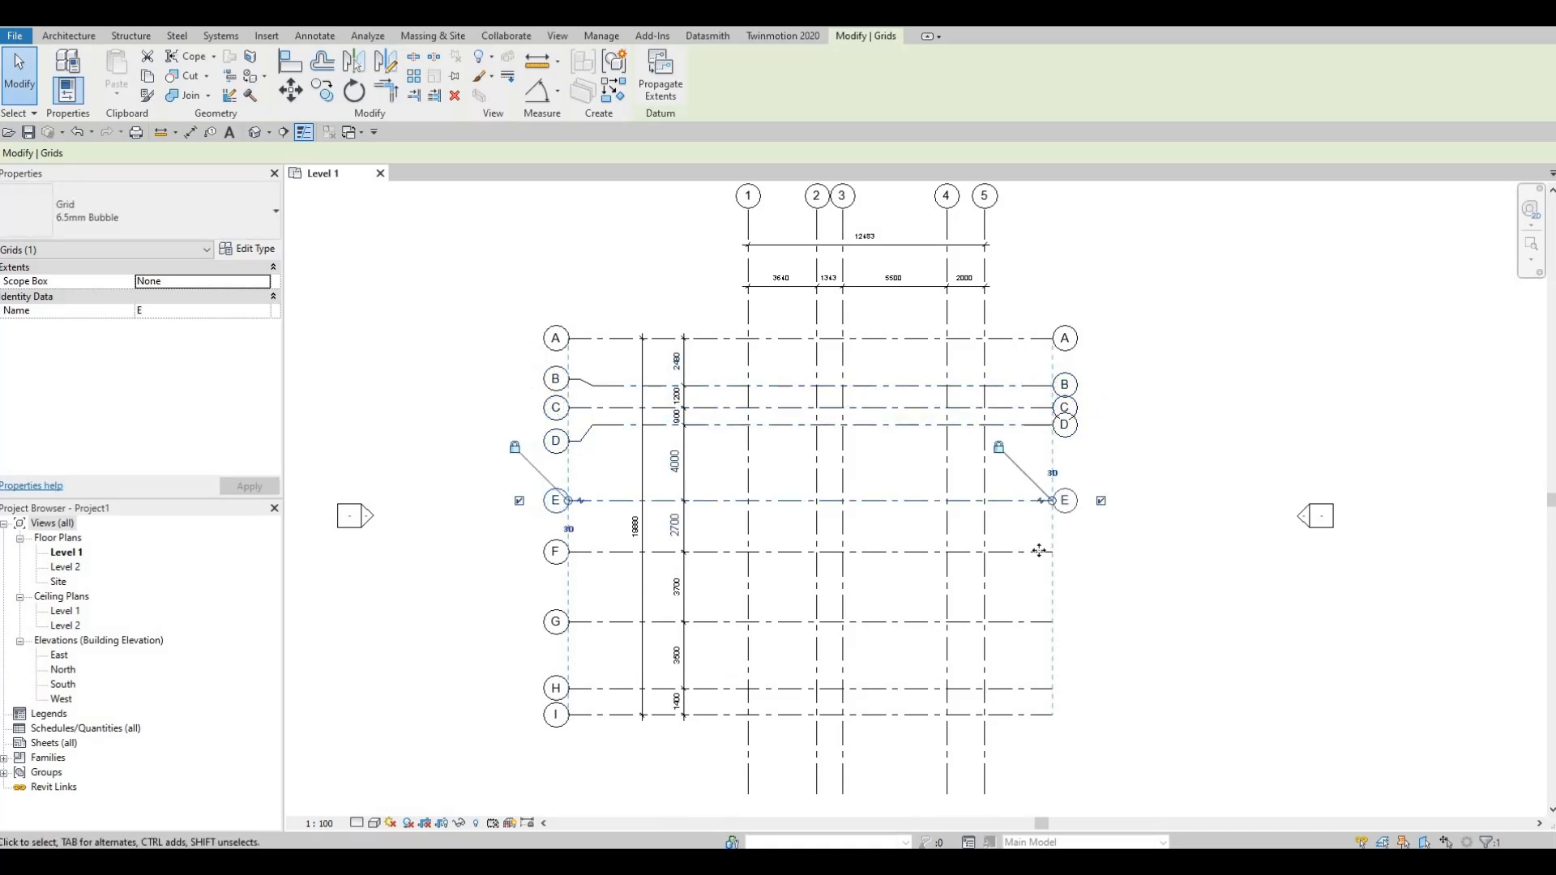
pyautogui.click(1052, 551)
pyautogui.click(1100, 551)
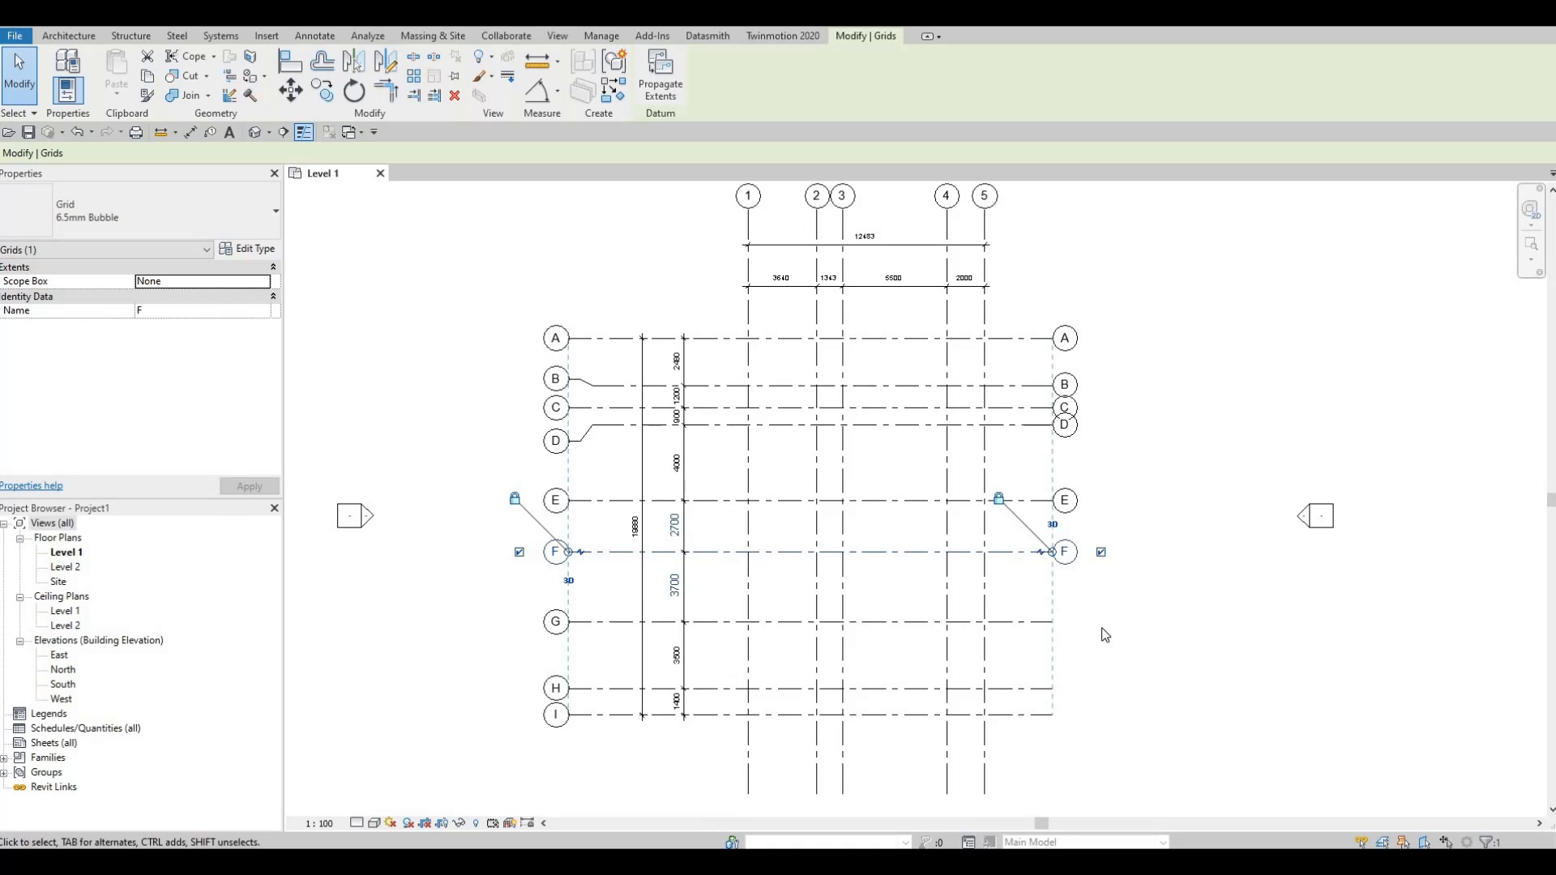
pyautogui.click(1050, 622)
pyautogui.click(1100, 621)
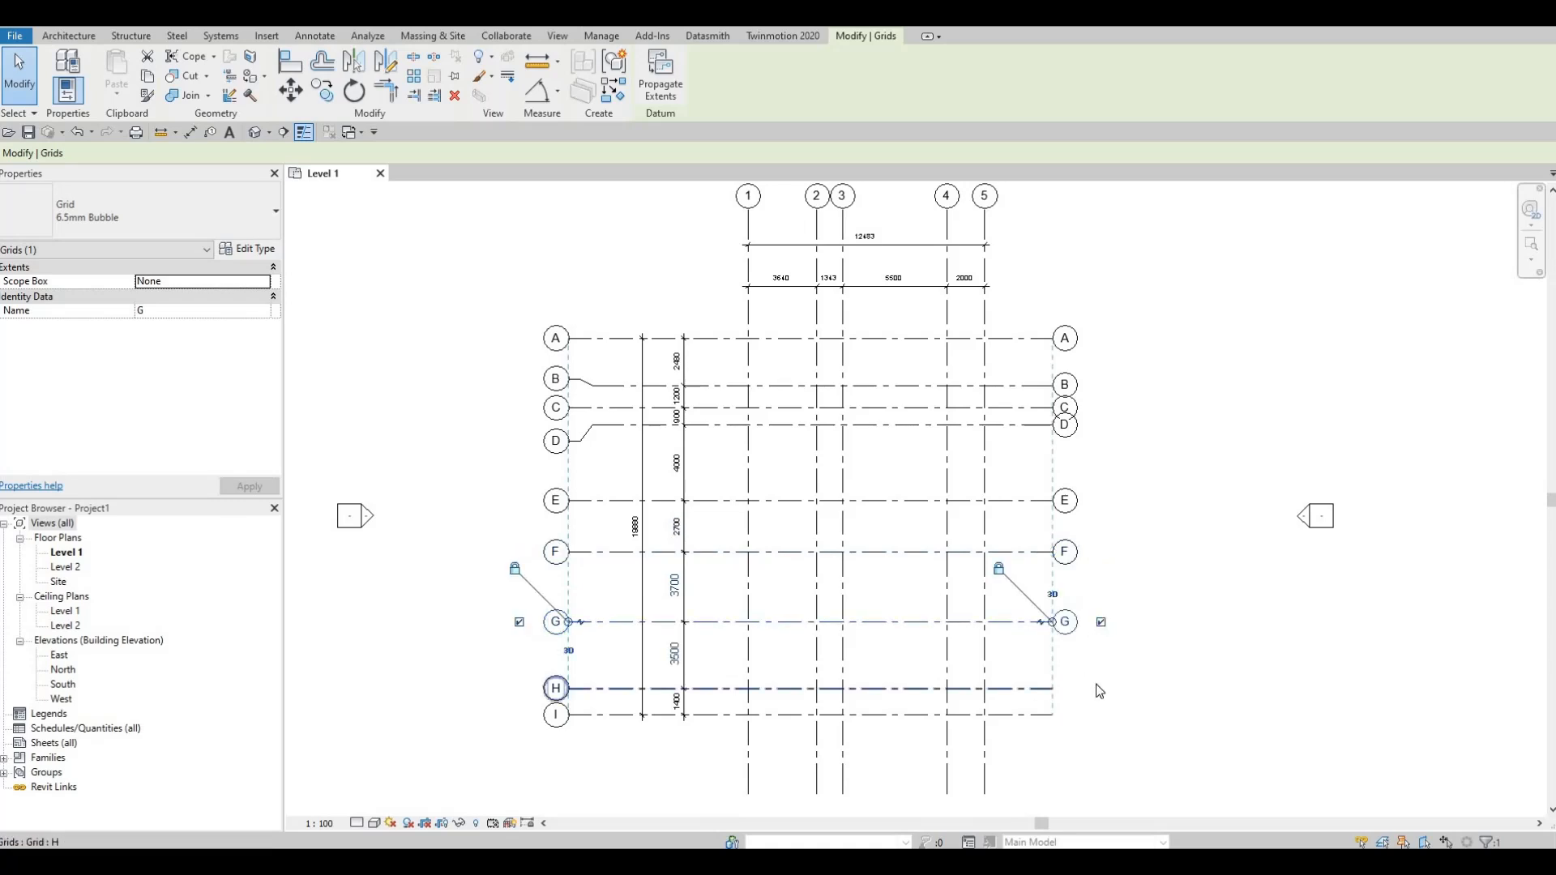
pyautogui.click(1045, 699)
pyautogui.click(1049, 689)
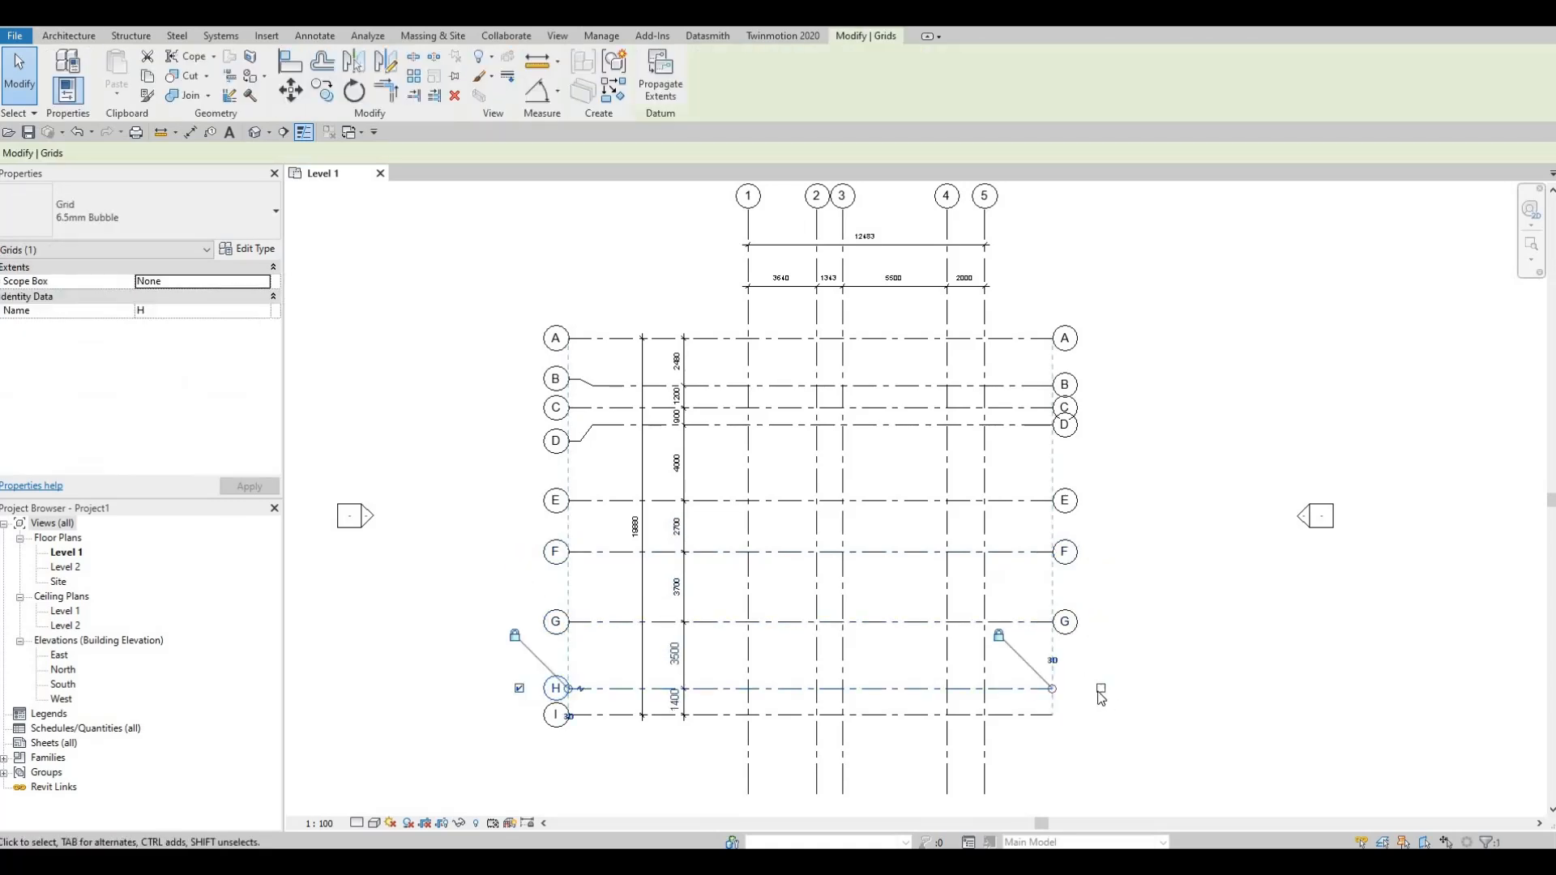
pyautogui.click(1100, 689)
pyautogui.click(1049, 714)
pyautogui.click(1101, 716)
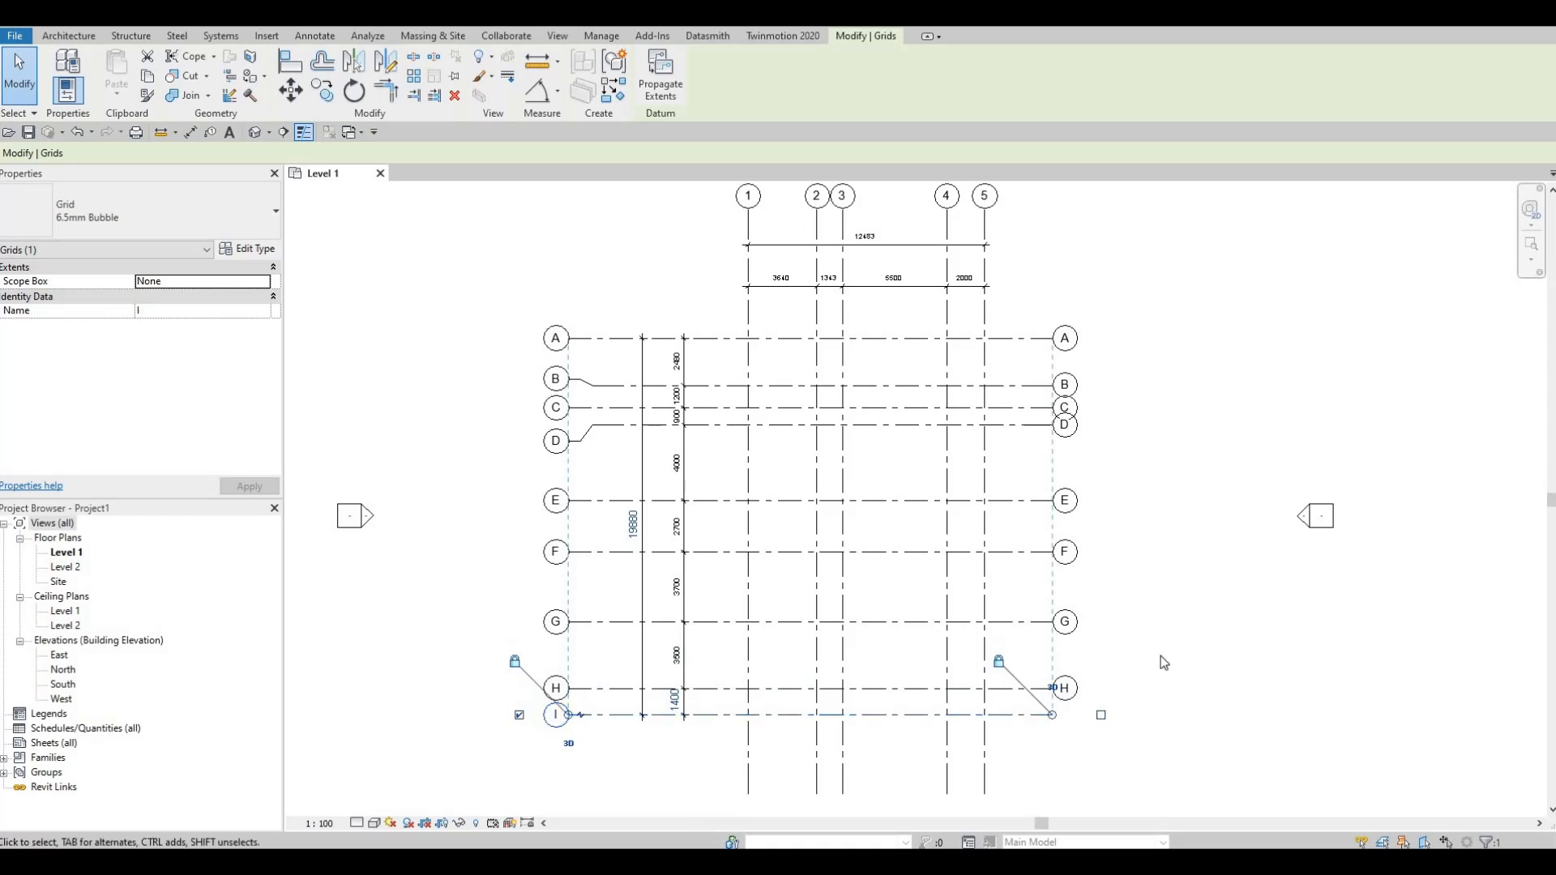
# Step: Show the grid bubbles at the lower ends of vertical grids 5, 4, 3, 2 and 1
pyautogui.moveTo(1032, 606); pyautogui.dragTo(1062, 402, button='middle')
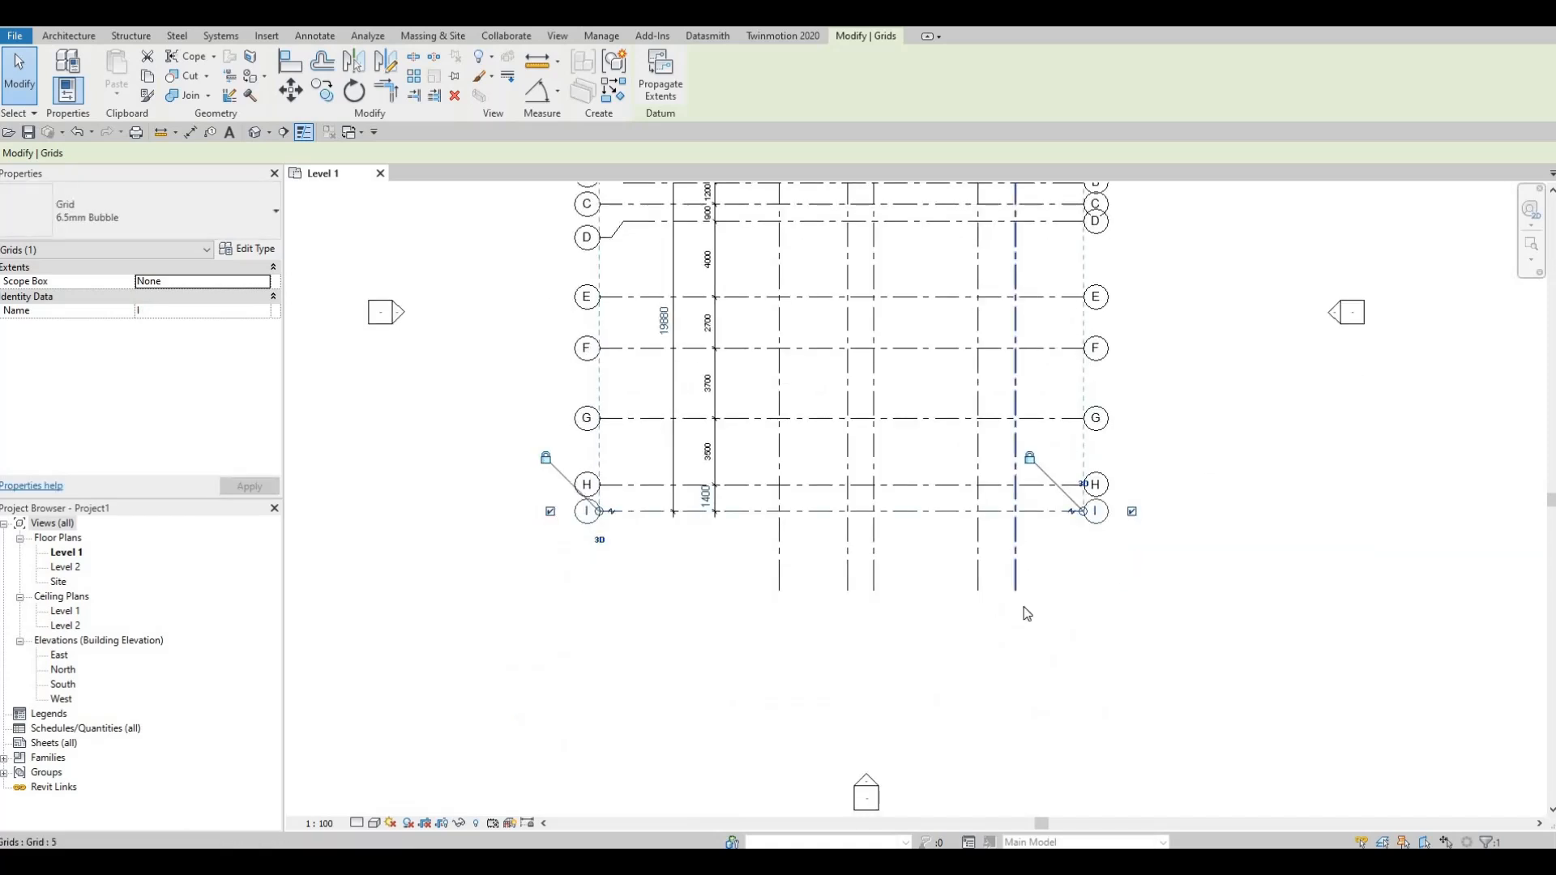
pyautogui.click(1016, 567)
pyautogui.click(977, 585)
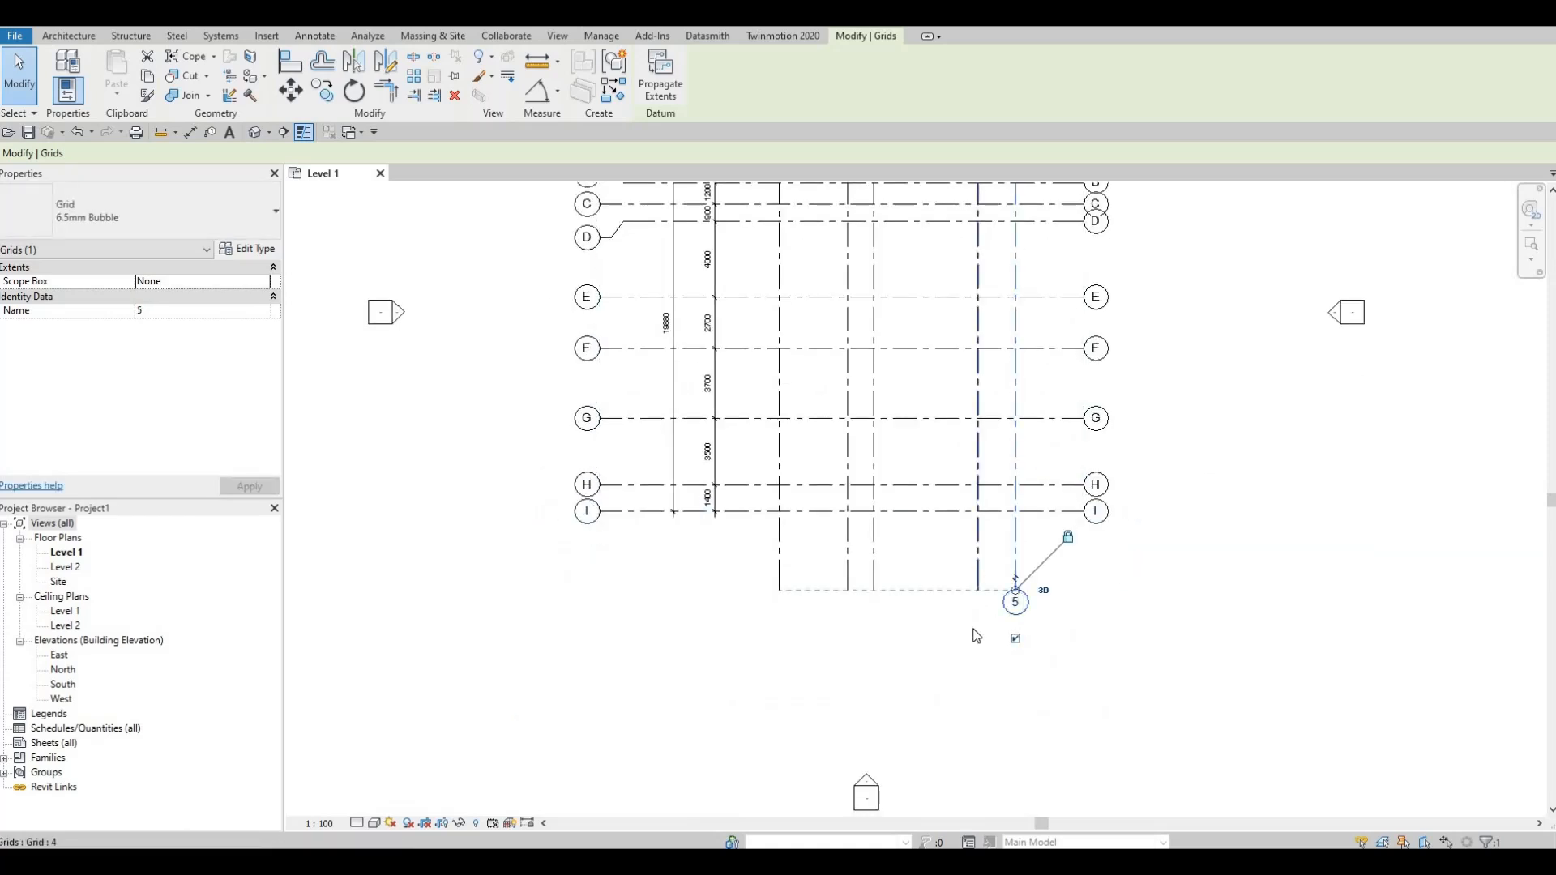
pyautogui.click(976, 638)
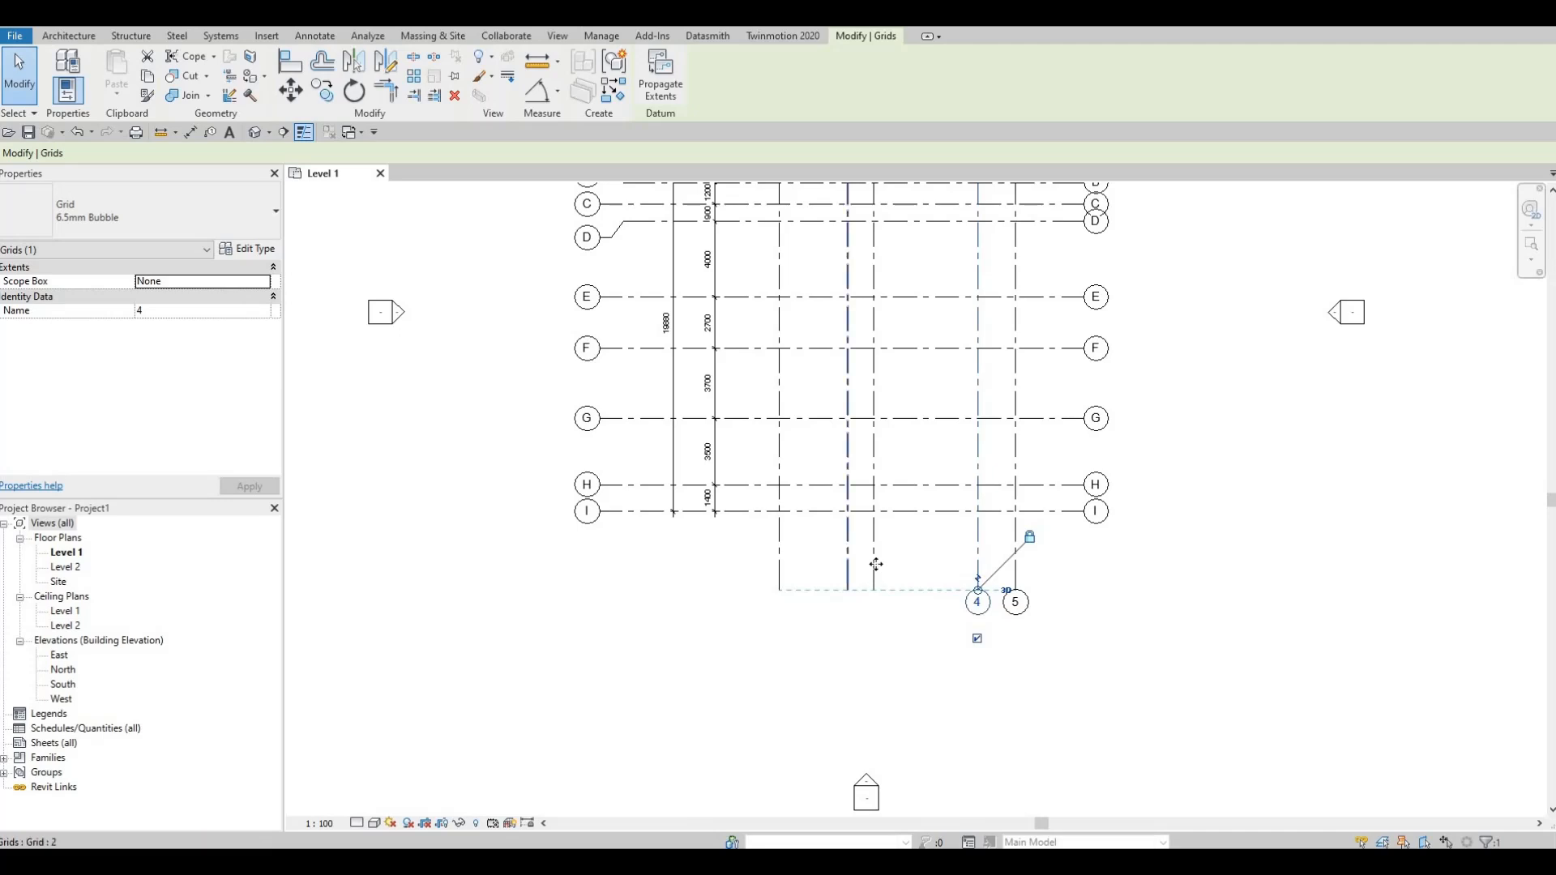
pyautogui.click(874, 582)
pyautogui.click(872, 638)
pyautogui.click(849, 572)
pyautogui.click(847, 638)
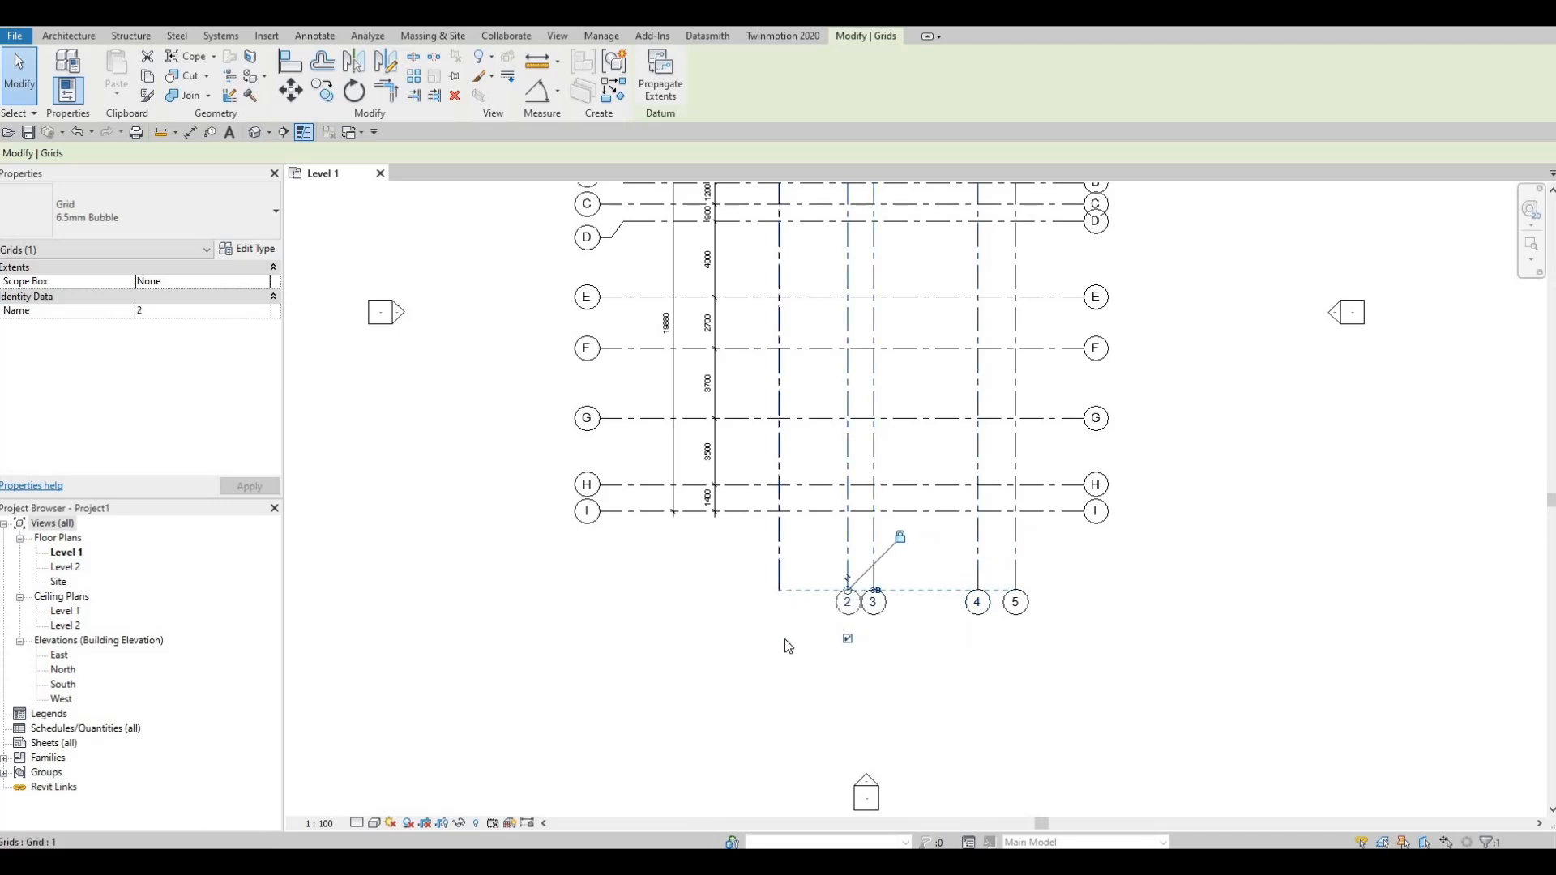
pyautogui.click(780, 572)
pyautogui.click(778, 638)
# Step: Add an elbow at the right end of grid B and adjust its bubble slightly above the grid line
pyautogui.moveTo(1084, 263); pyautogui.dragTo(983, 339, button='middle')
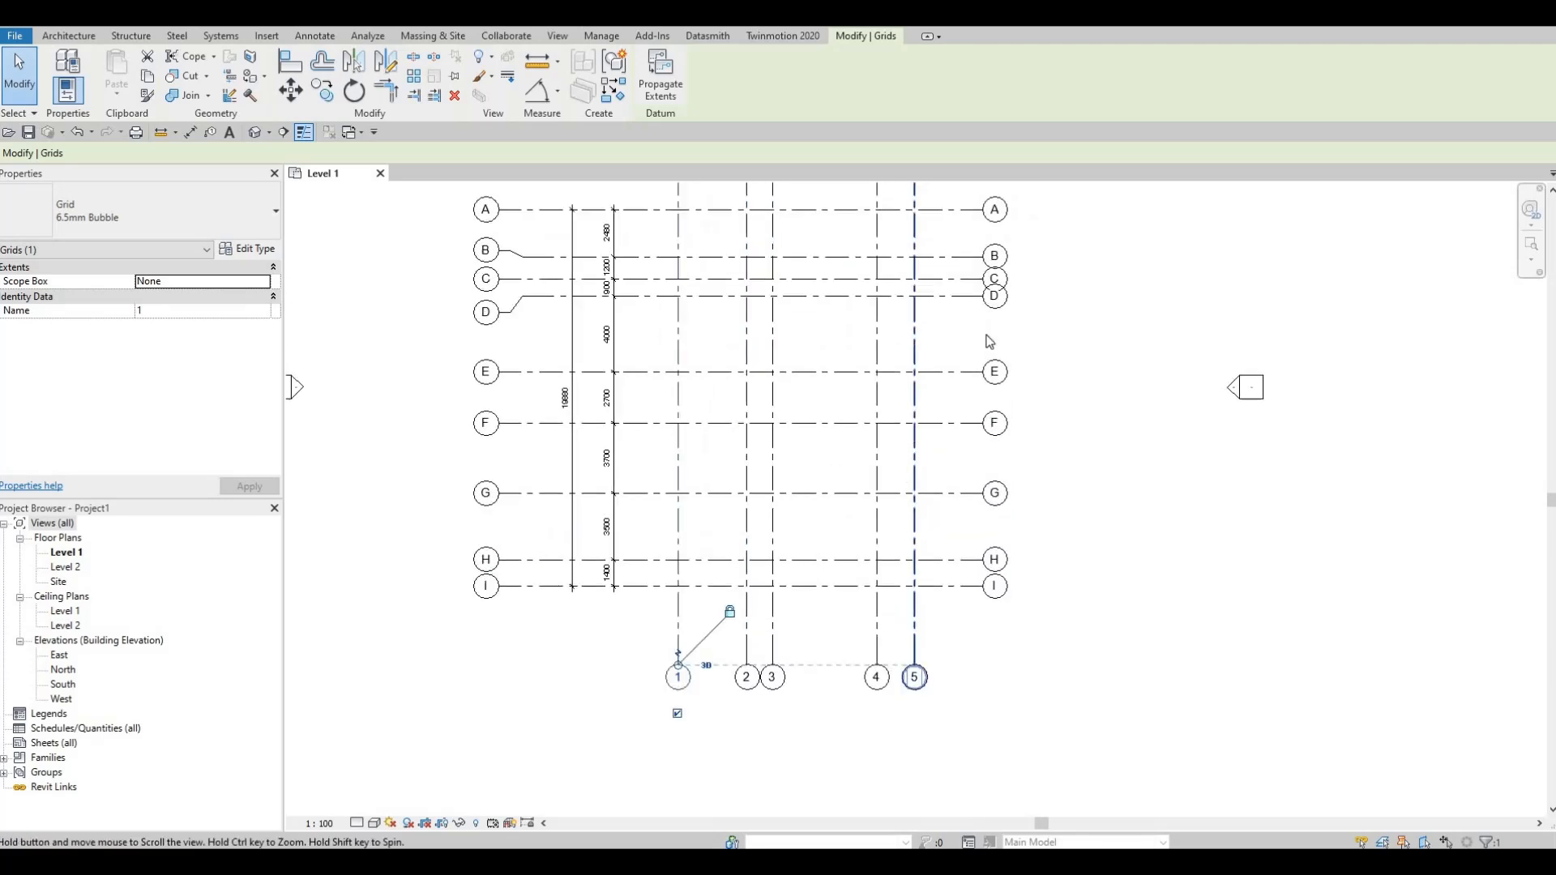
pyautogui.moveTo(931, 262); pyautogui.dragTo(939, 441, button='middle')
pyautogui.scroll(2, 915, 410)
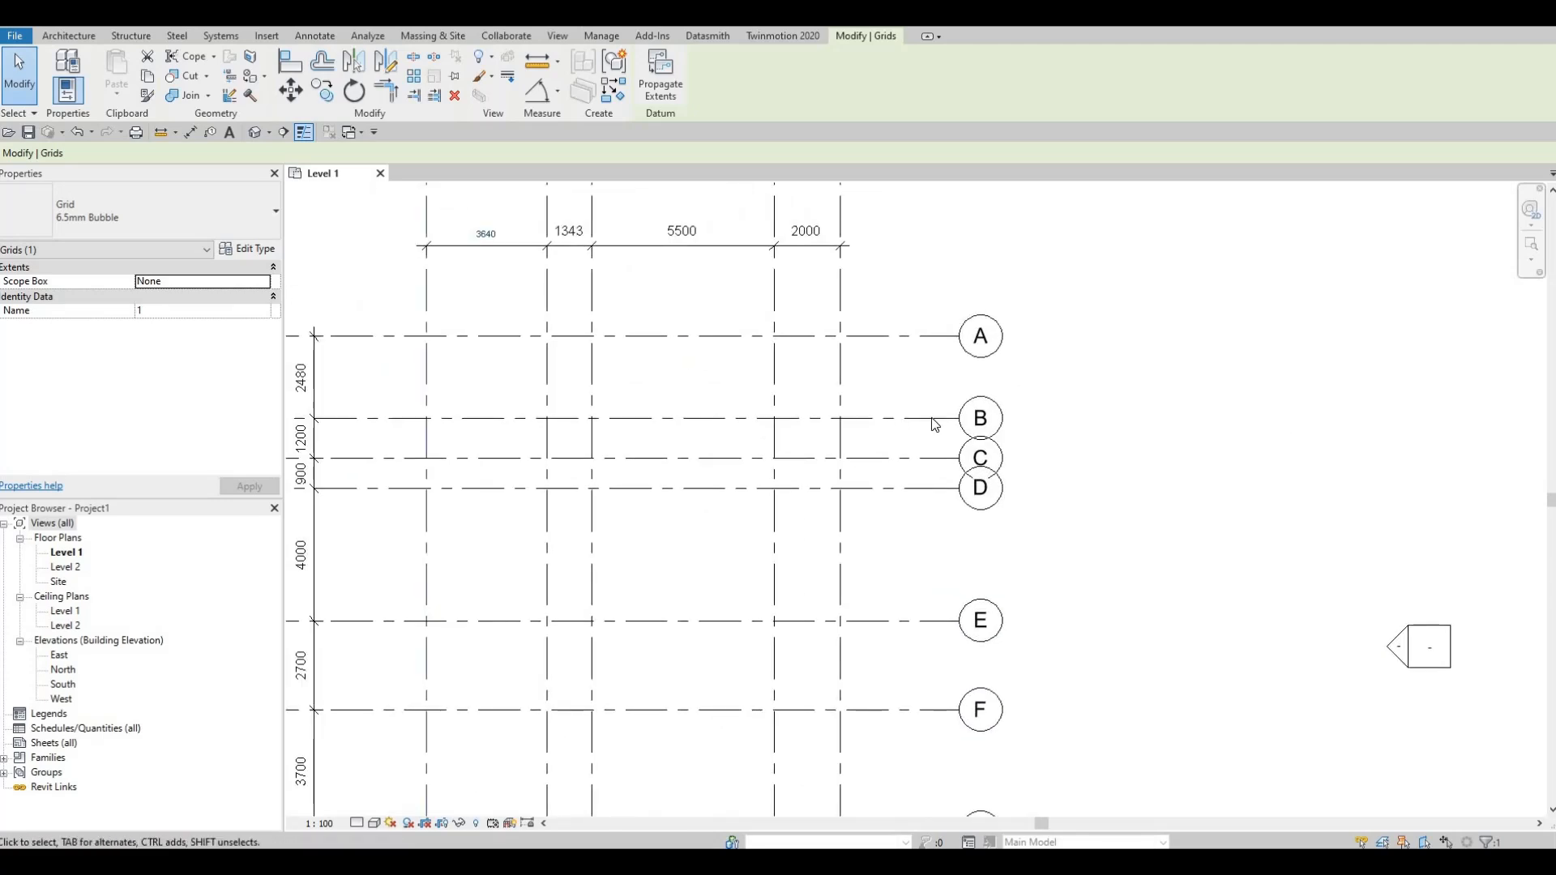
pyautogui.click(936, 420)
pyautogui.click(957, 407)
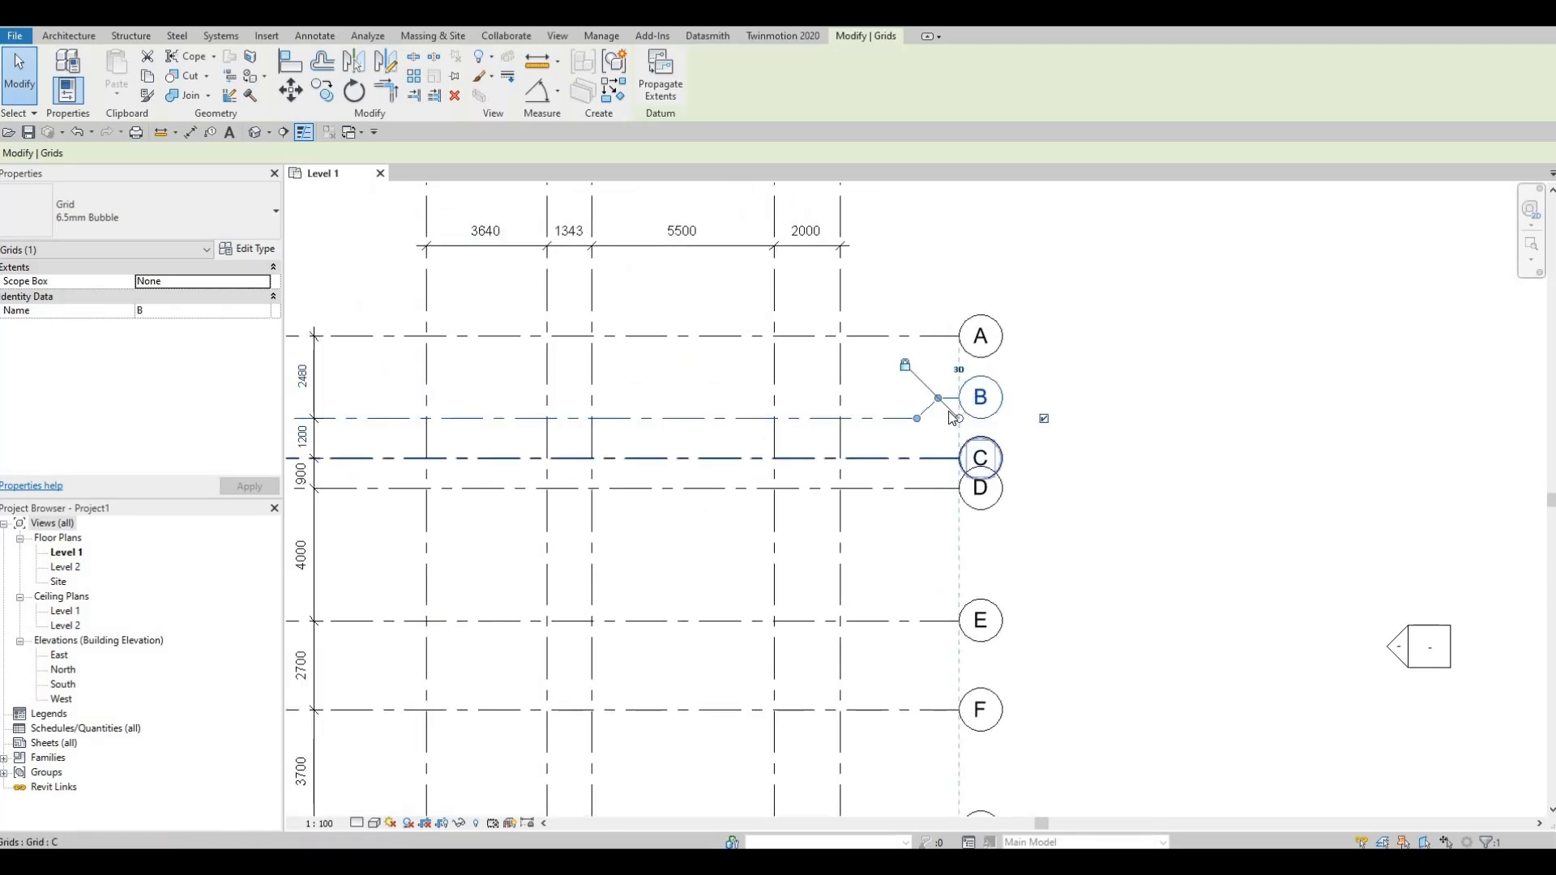
pyautogui.moveTo(938, 400); pyautogui.dragTo(941, 410)
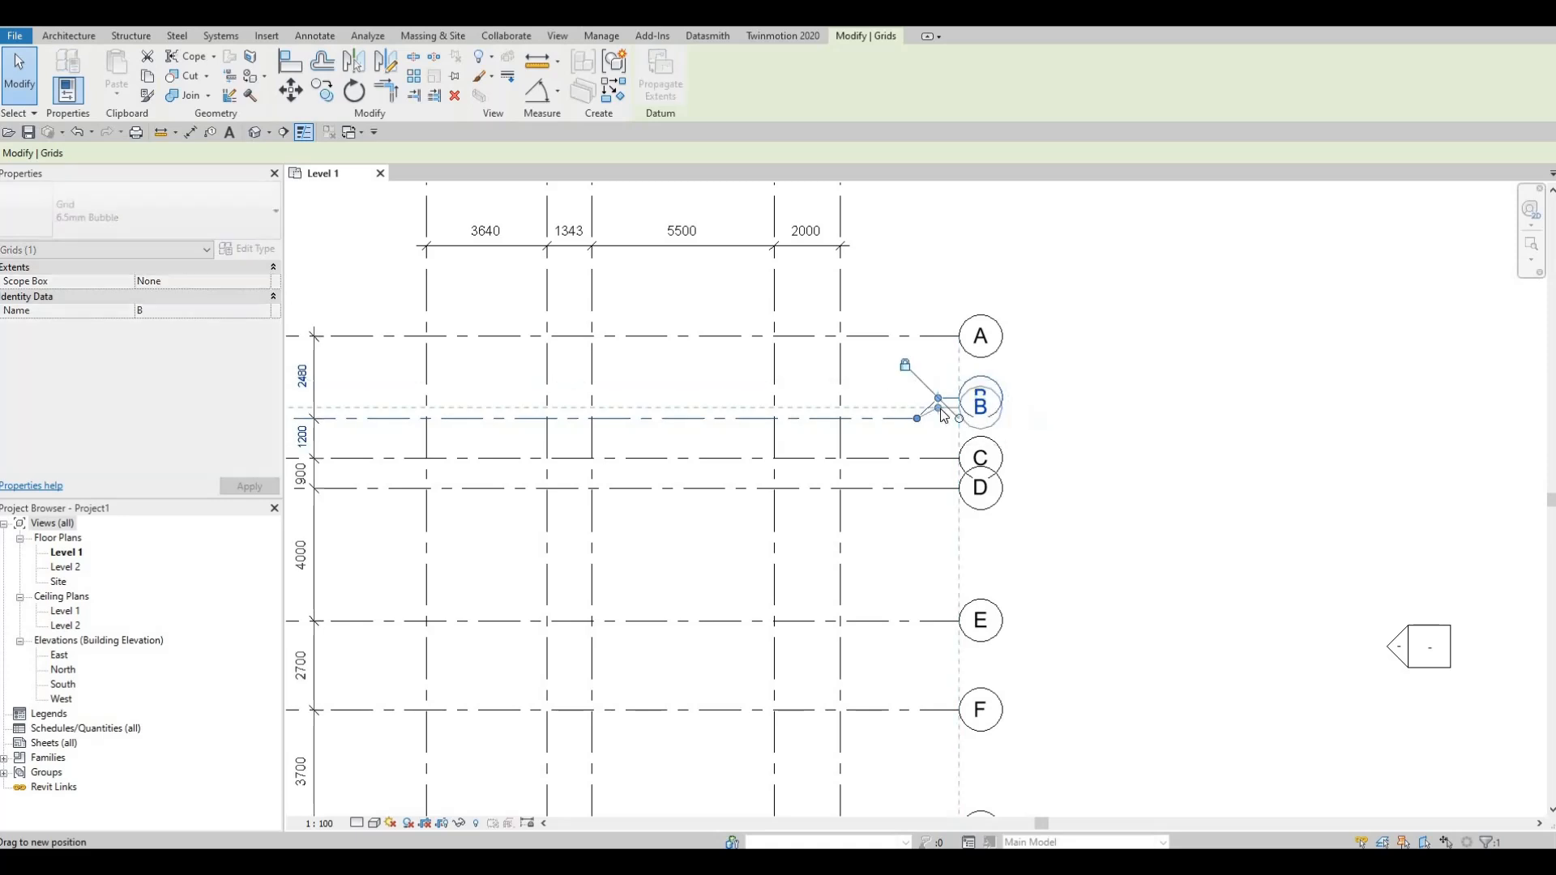
# Step: Add an elbow at the right end of grid D and move its bubble down, clear of bubble C
pyautogui.scroll(-1, 524, 423)
pyautogui.moveTo(524, 423); pyautogui.dragTo(889, 425, button='middle')
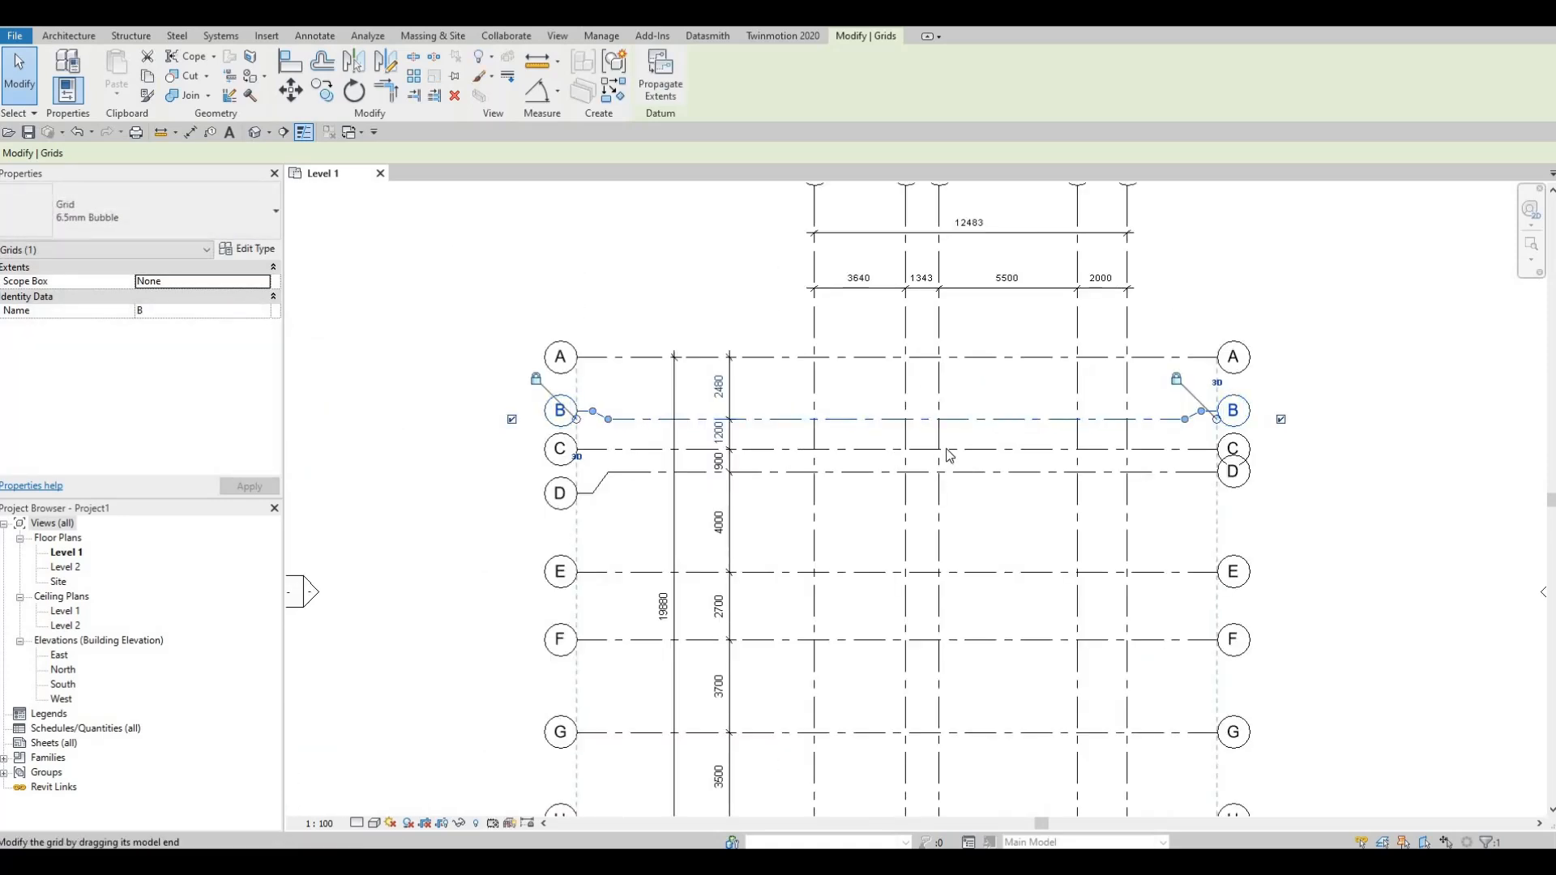
pyautogui.moveTo(1082, 468); pyautogui.dragTo(868, 444, button='middle')
pyautogui.scroll(1, 988, 451)
pyautogui.click(987, 447)
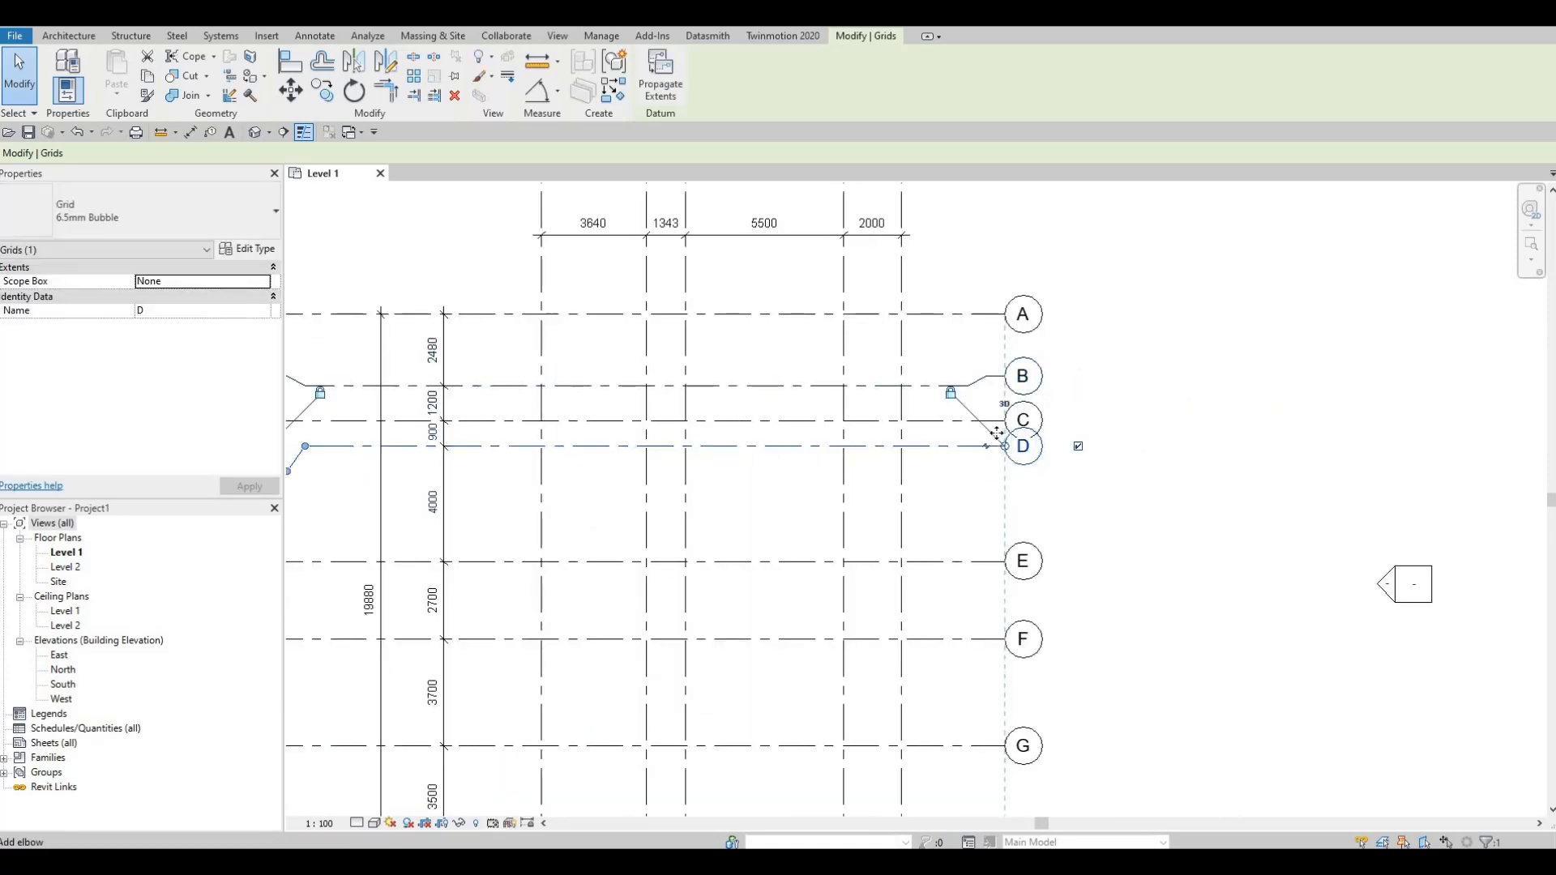
pyautogui.click(988, 451)
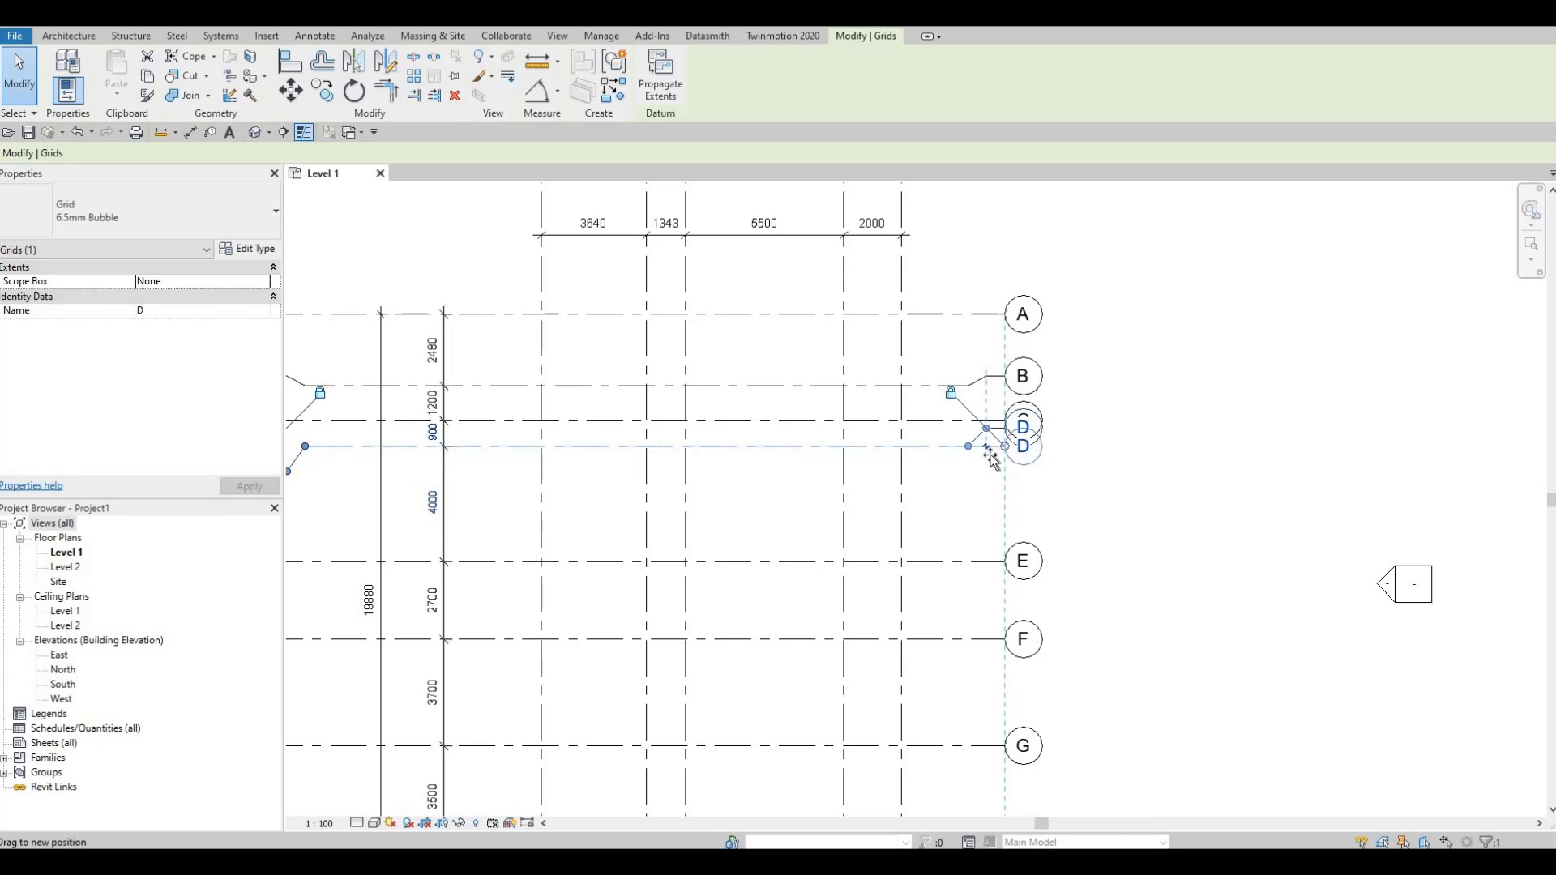
pyautogui.moveTo(990, 456); pyautogui.dragTo(917, 473)
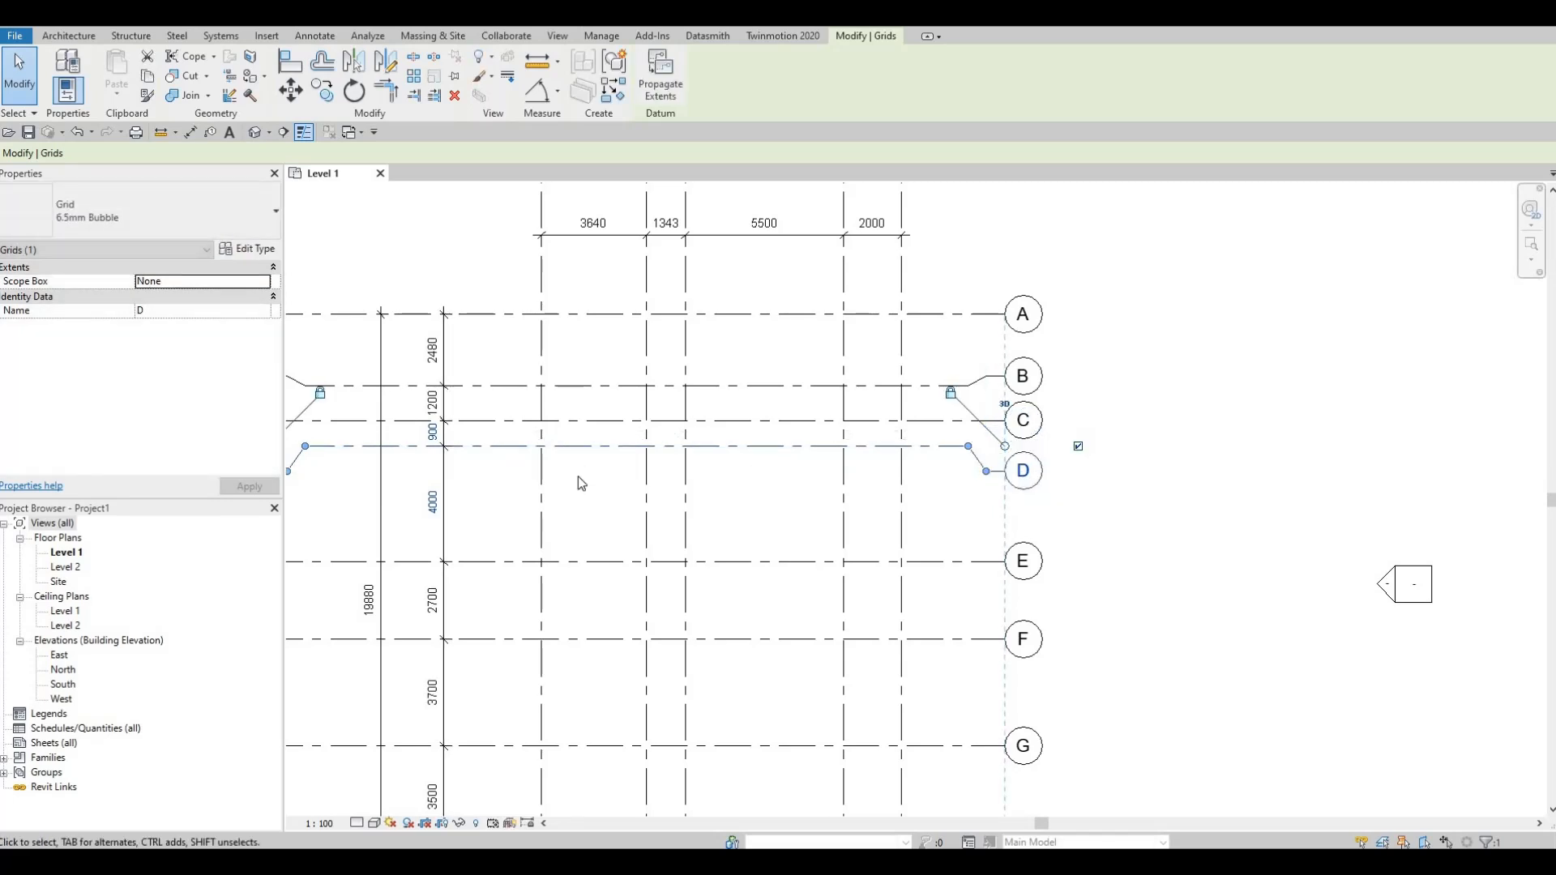
# Step: Deselect grid D and review the whole Level 1 grid layout with its bubbles, elbows and dimensions
pyautogui.moveTo(250, 453); pyautogui.dragTo(571, 449, button='middle')
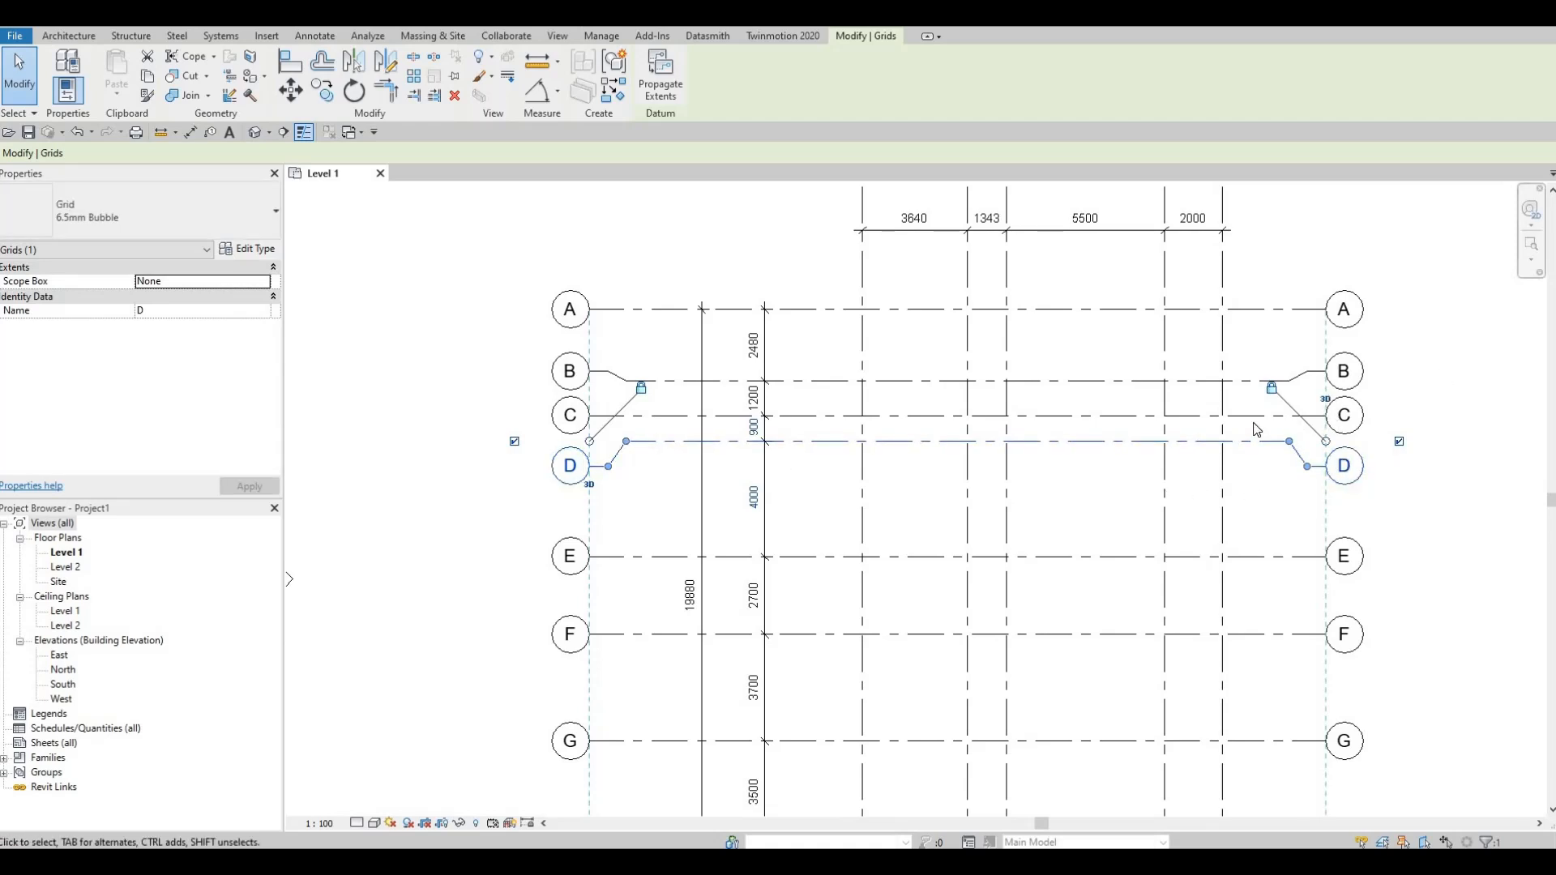
pyautogui.moveTo(839, 377); pyautogui.dragTo(818, 401, button='middle')
pyautogui.press('Escape')
pyautogui.scroll(-4, 973, 365)
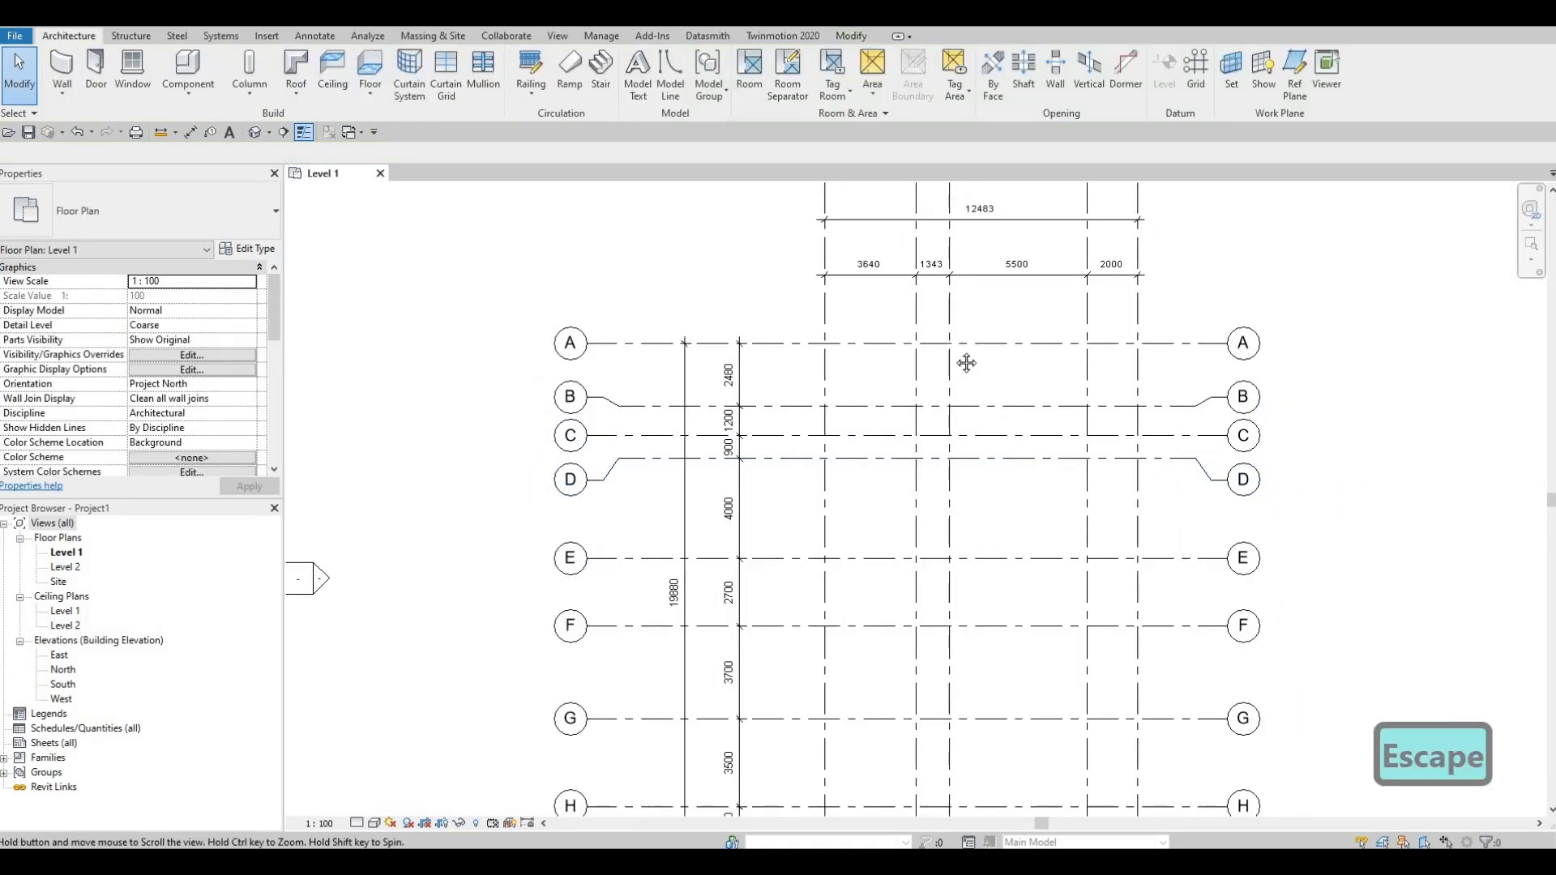
pyautogui.moveTo(1005, 373); pyautogui.dragTo(925, 388, button='middle')
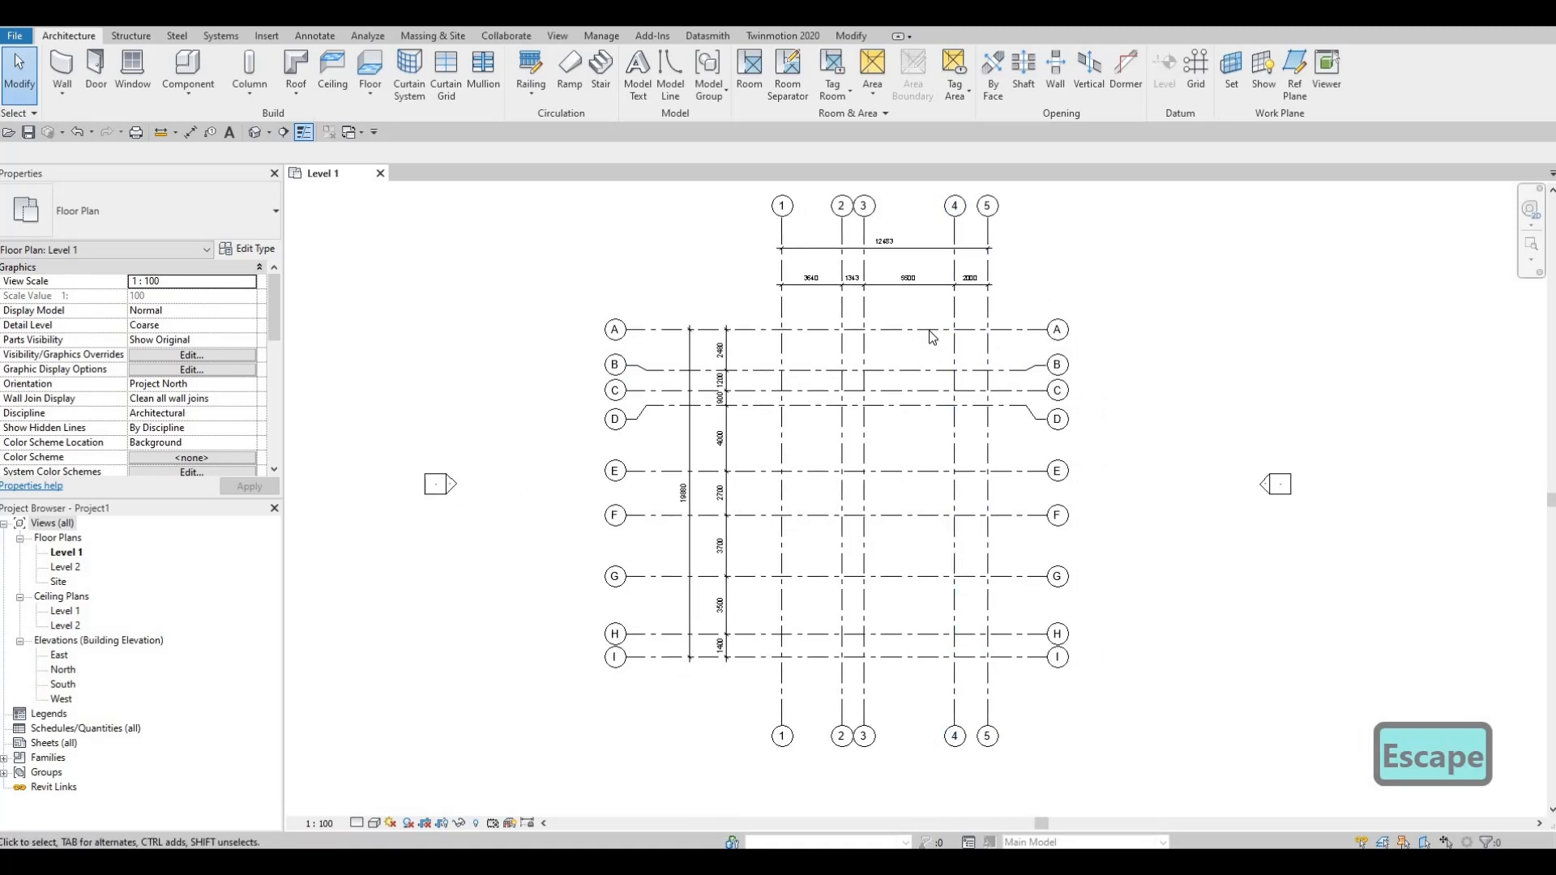
pyautogui.scroll(-1, 963, 509)
pyautogui.moveTo(944, 460); pyautogui.dragTo(912, 453, button='middle')
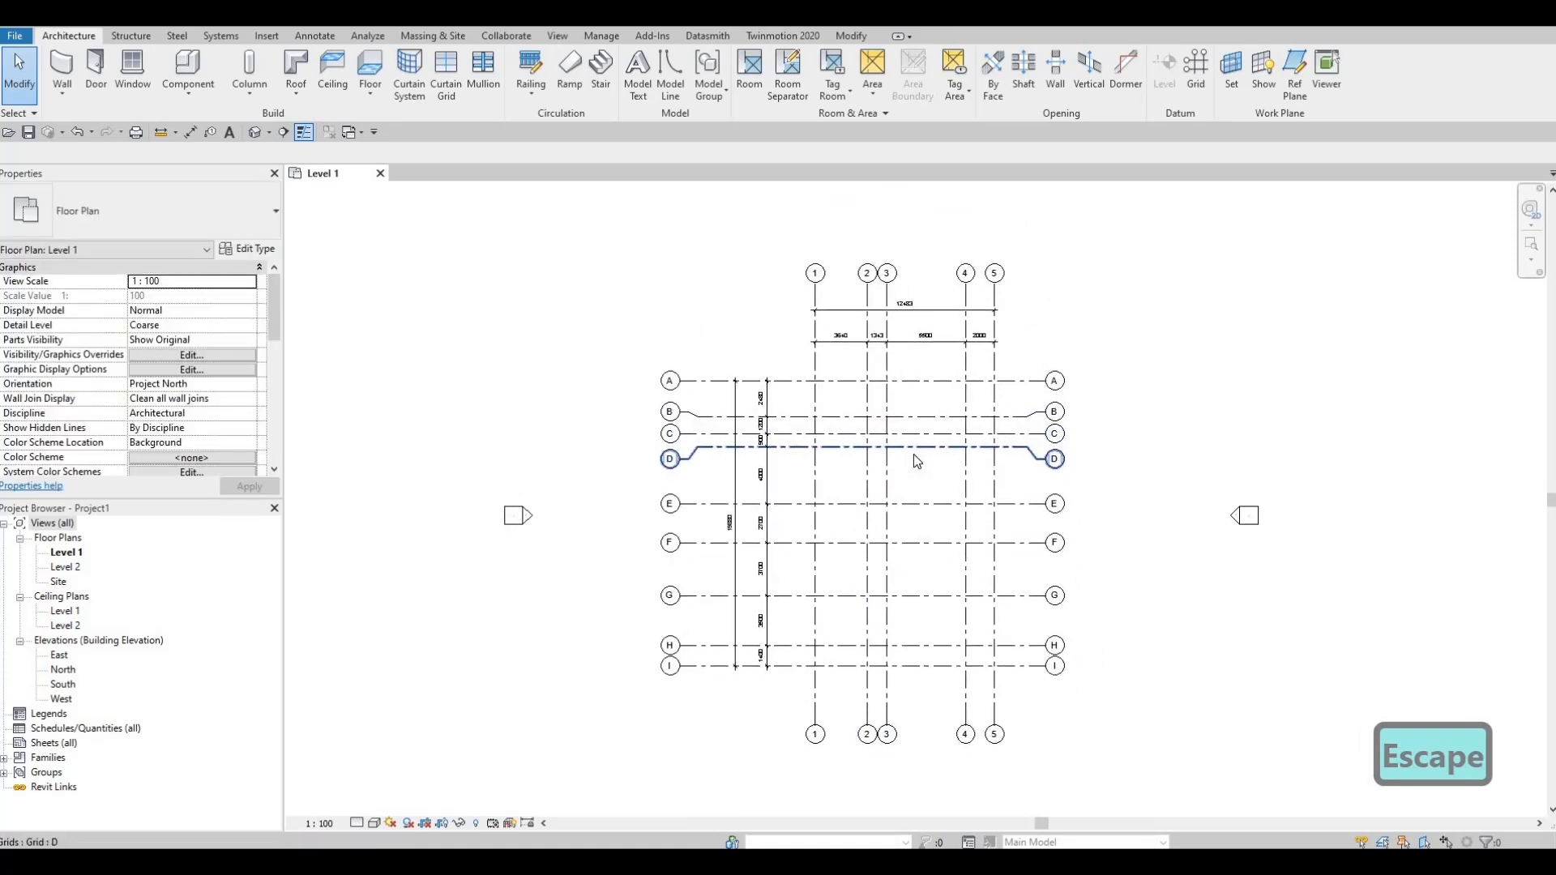
pyautogui.press('F1')
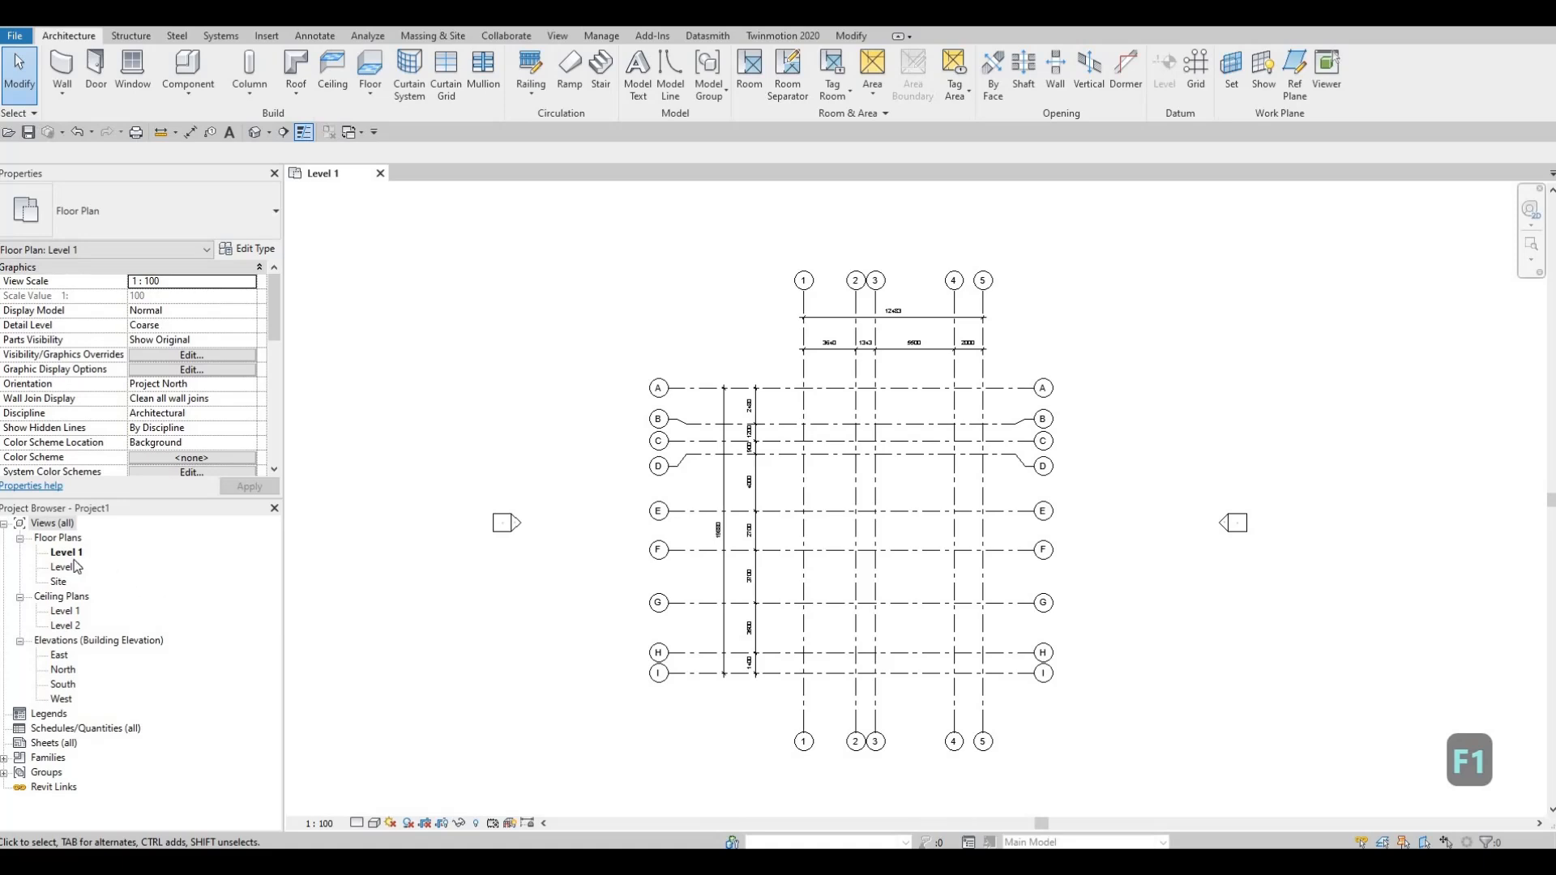
# Step: Open the South elevation view and bring the level heads into view
pyautogui.doubleClick(63, 685)
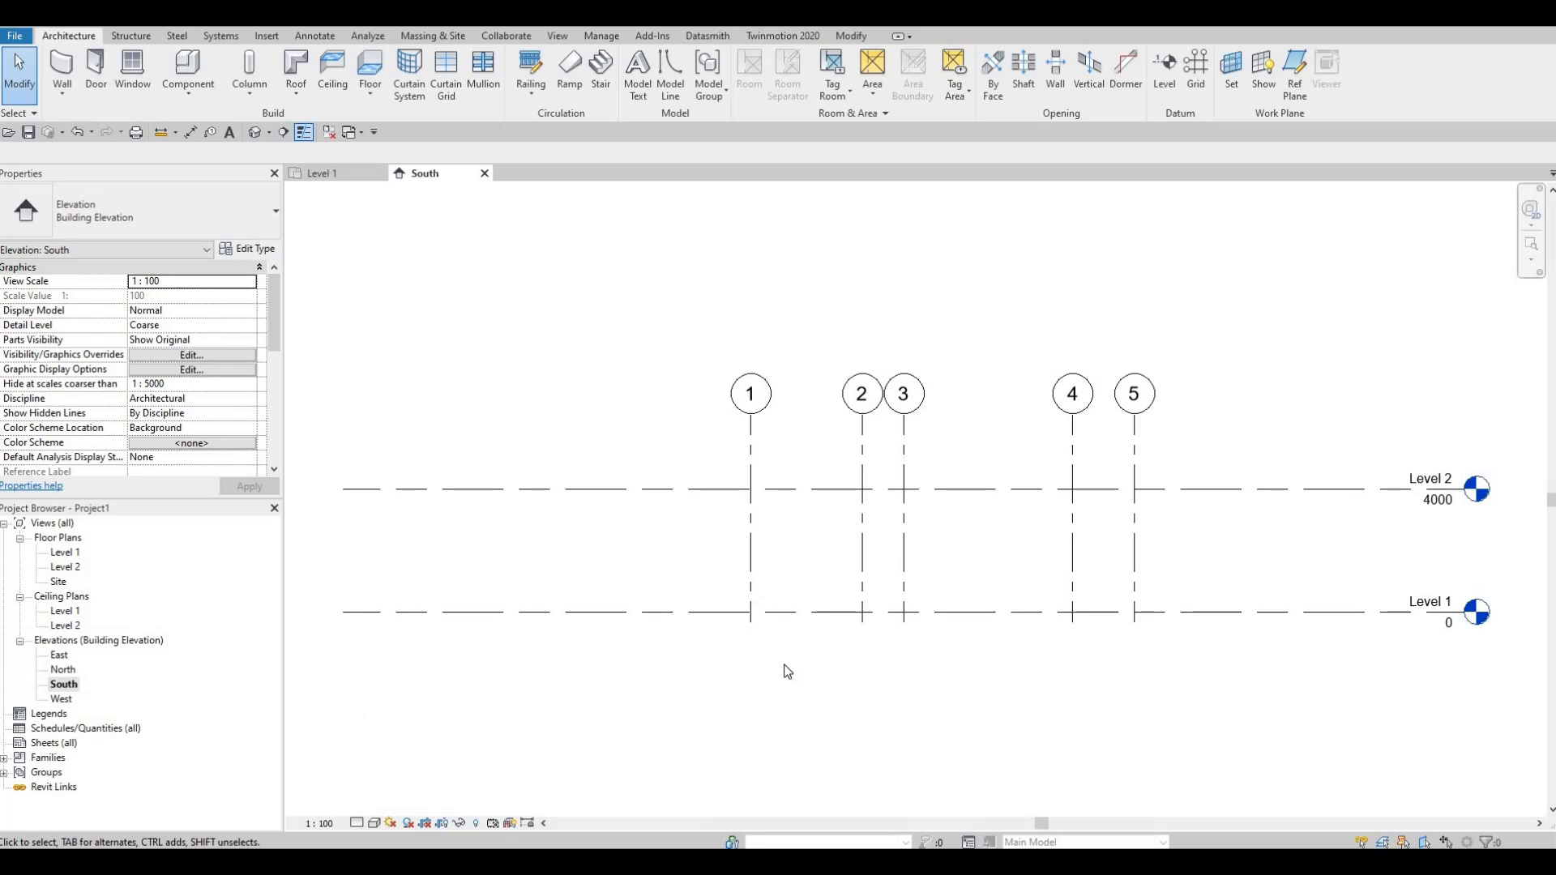
pyautogui.scroll(-3, 959, 630)
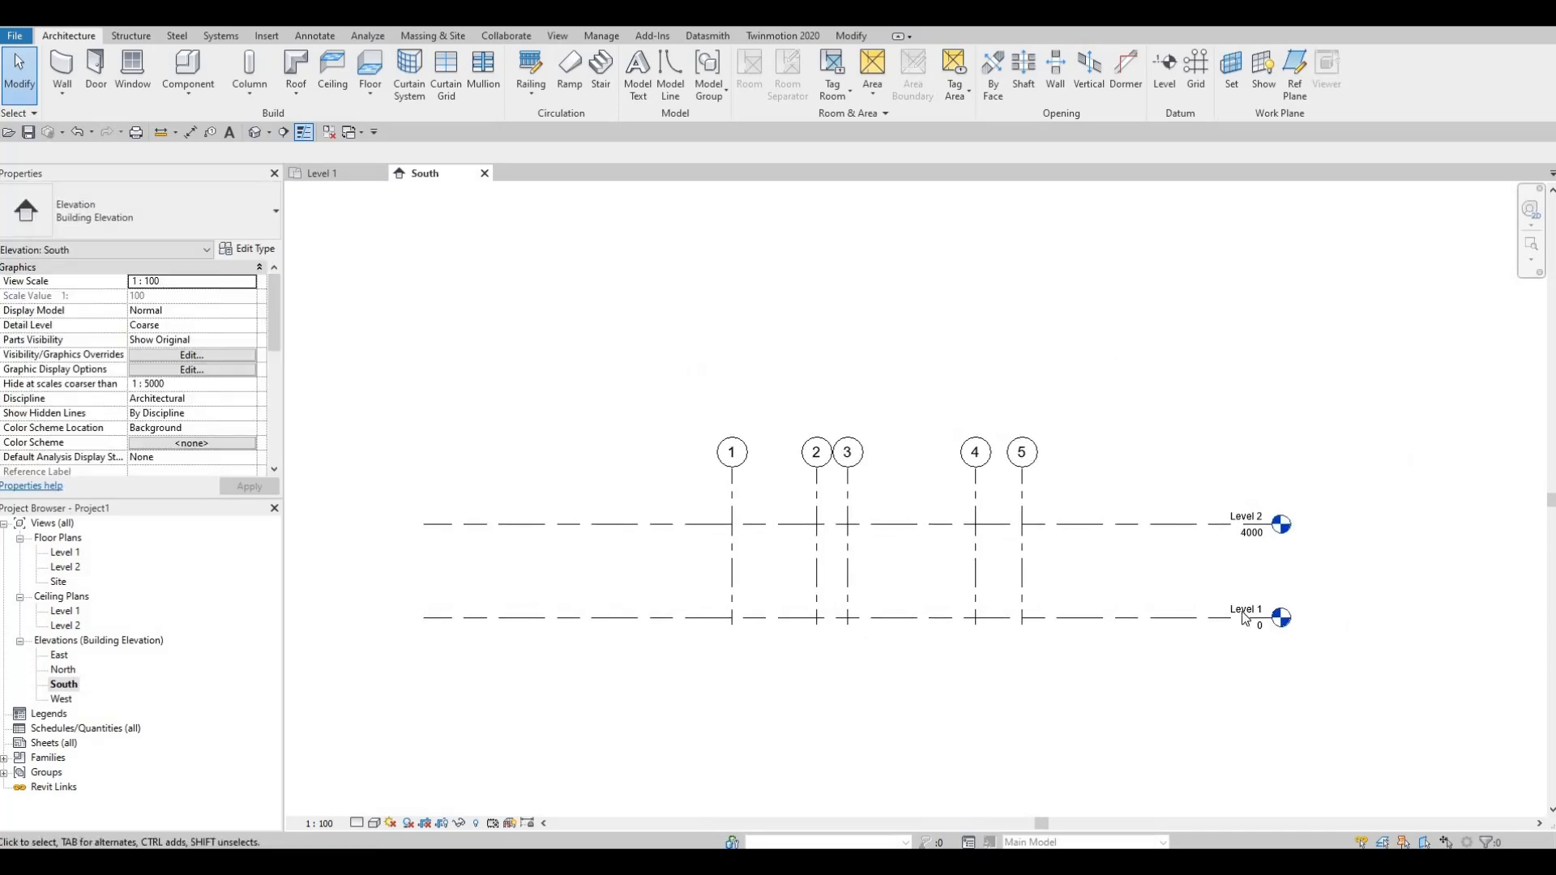
pyautogui.scroll(2, 1245, 619)
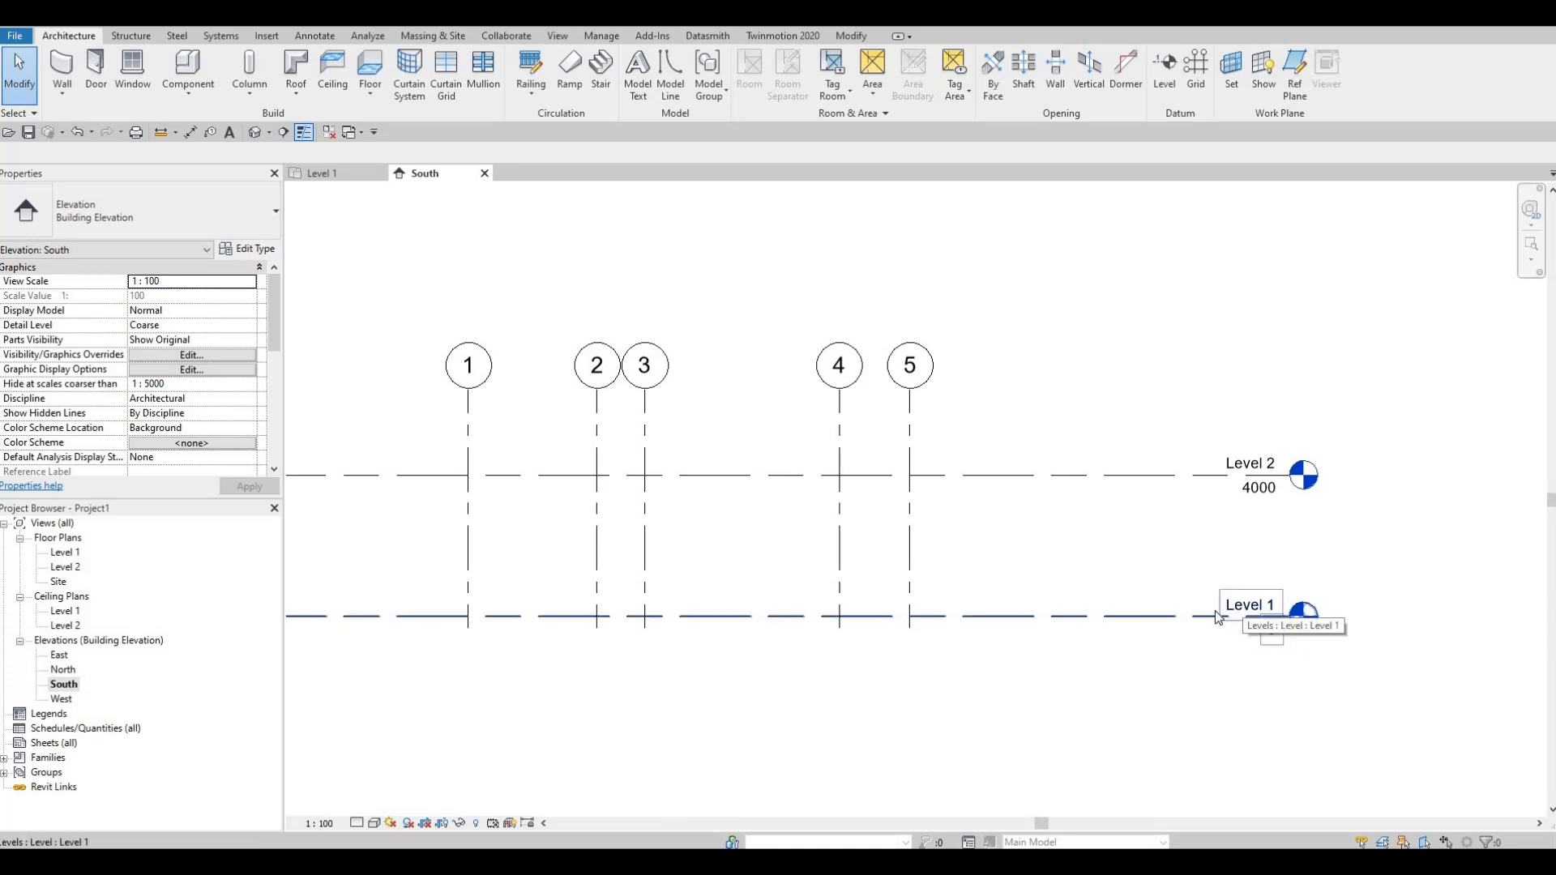
pyautogui.moveTo(1032, 621); pyautogui.dragTo(1088, 603, button='middle')
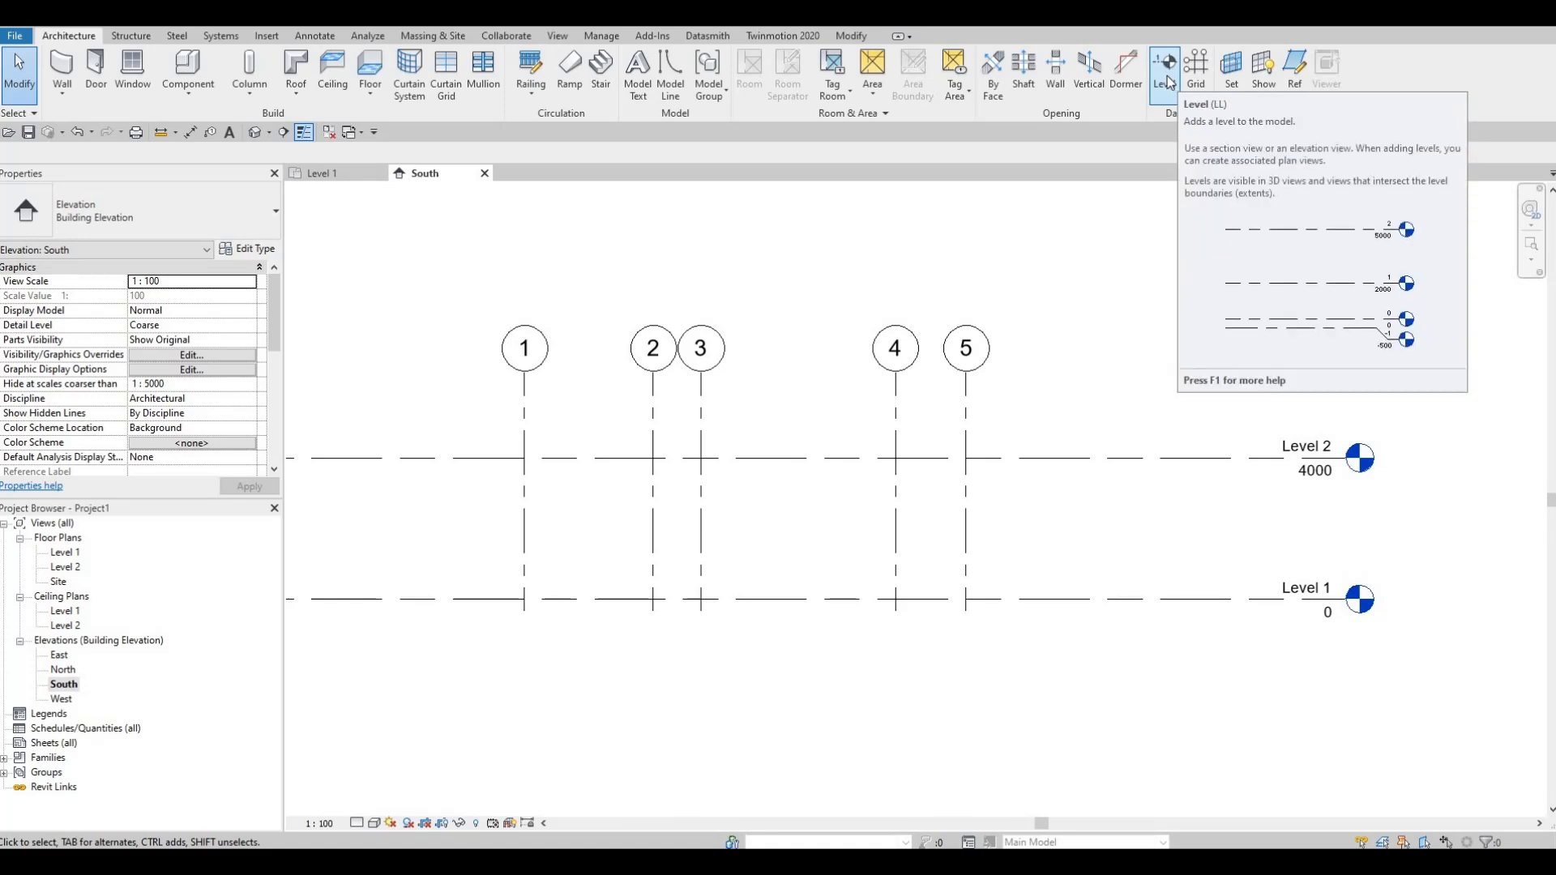
# Step: Draw a new level 500 mm below Level 1, aligned with both ends of the existing level lines
pyautogui.press('l')
pyautogui.press('l')
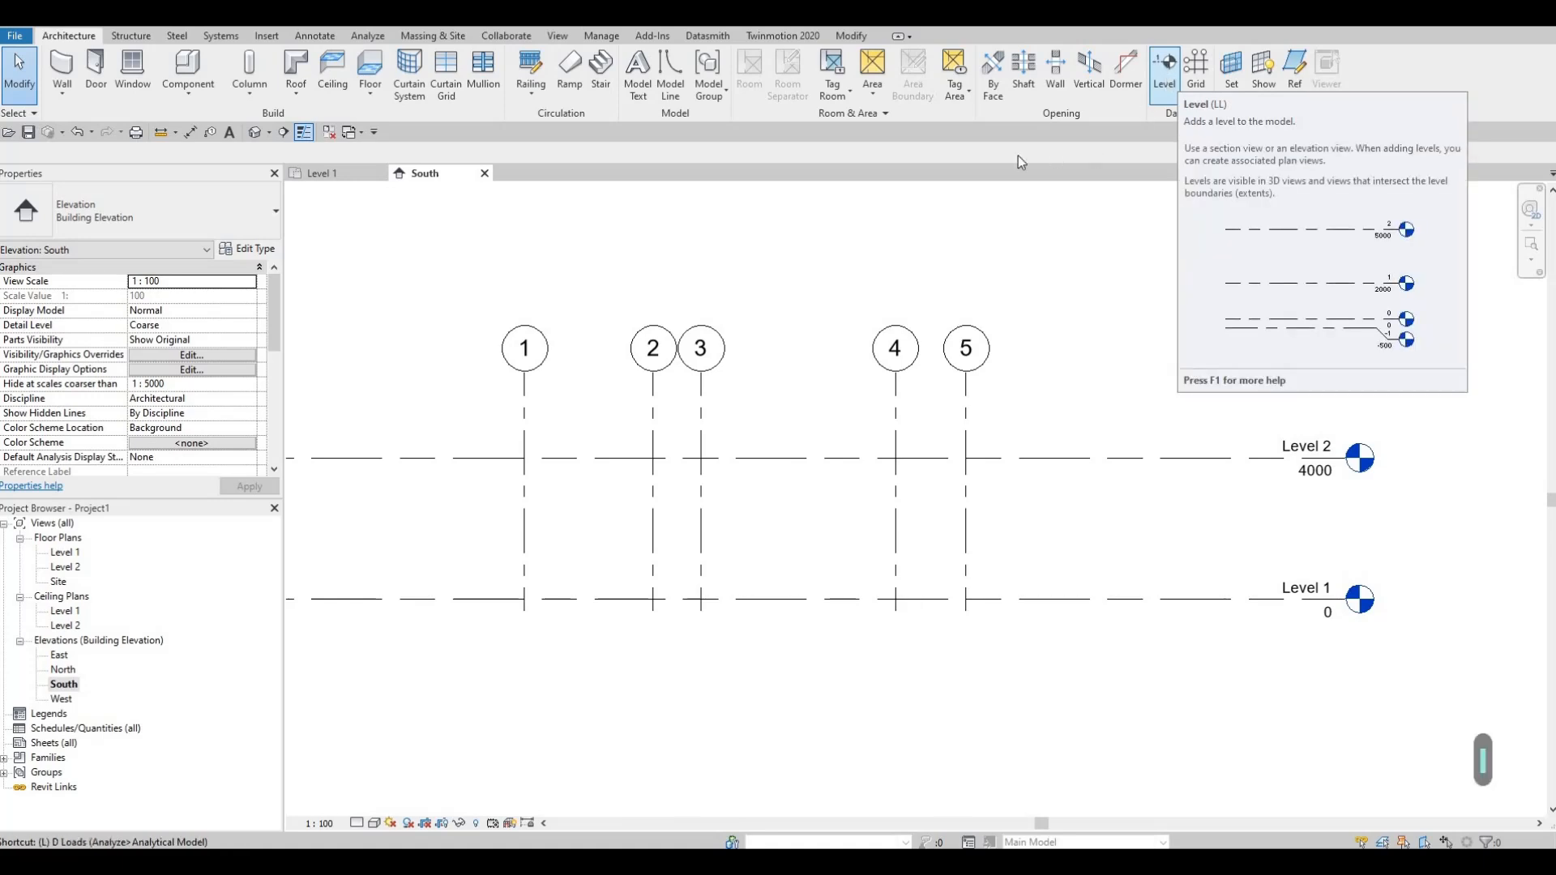
pyautogui.scroll(-3, 423, 472)
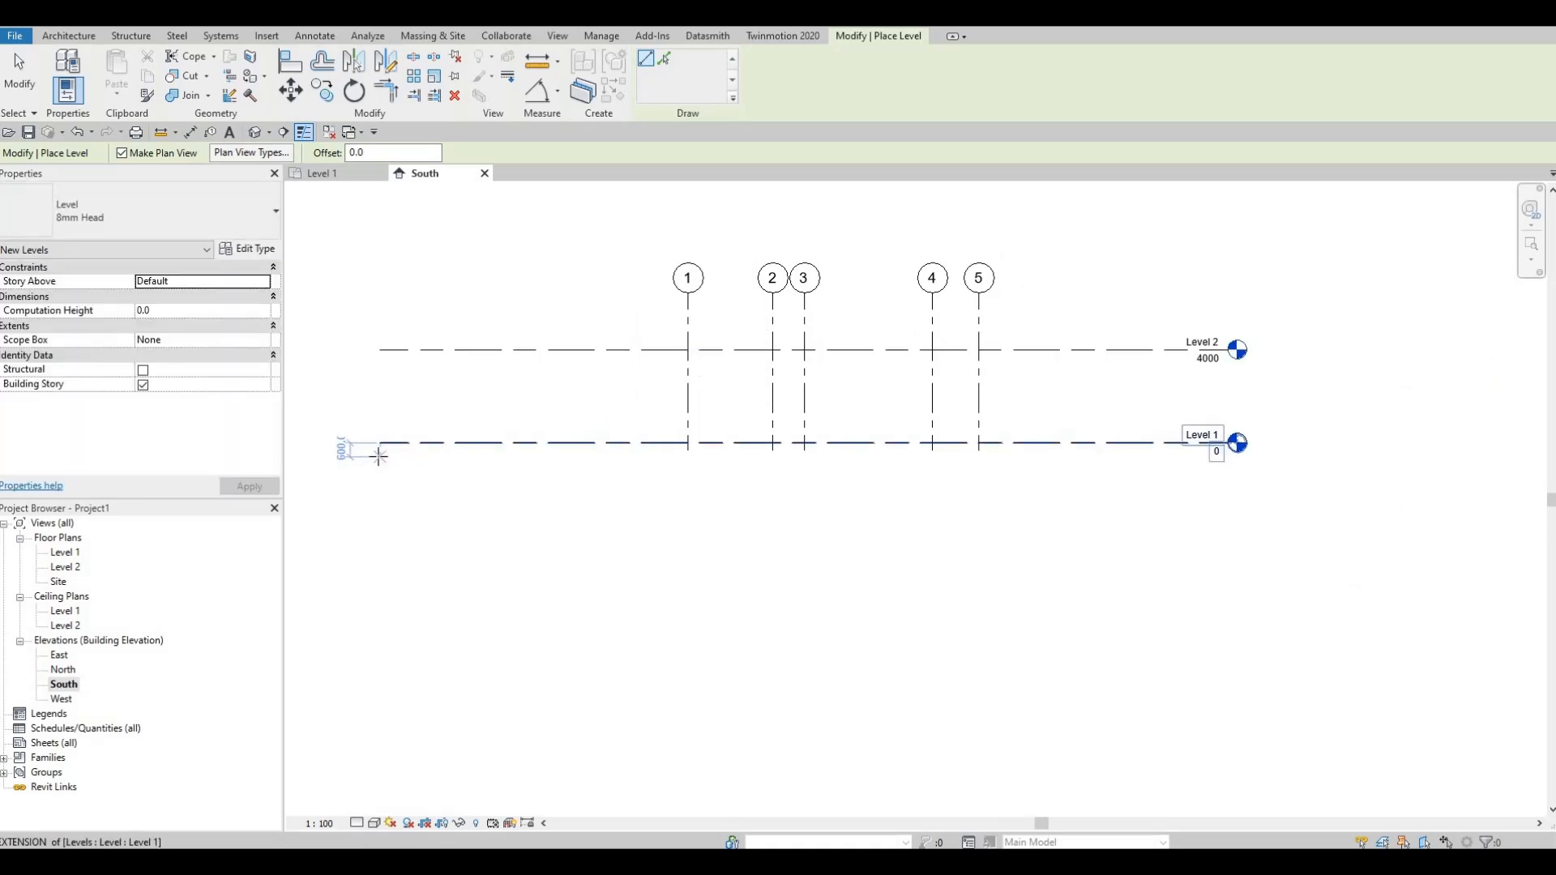
pyautogui.scroll(1, 378, 456)
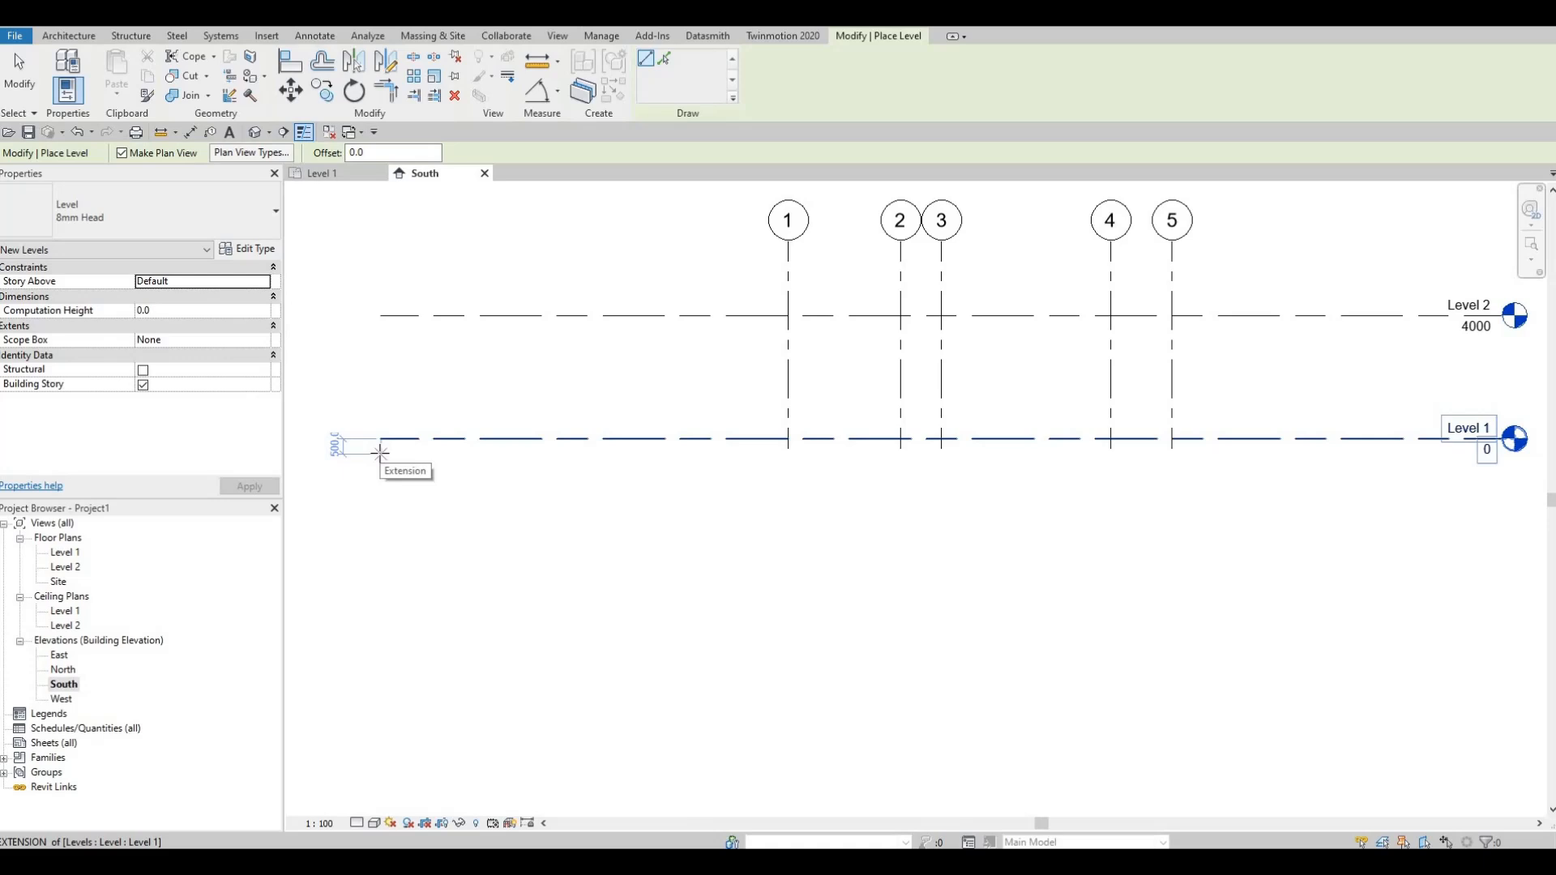
pyautogui.click(381, 454)
pyautogui.scroll(-1, 765, 468)
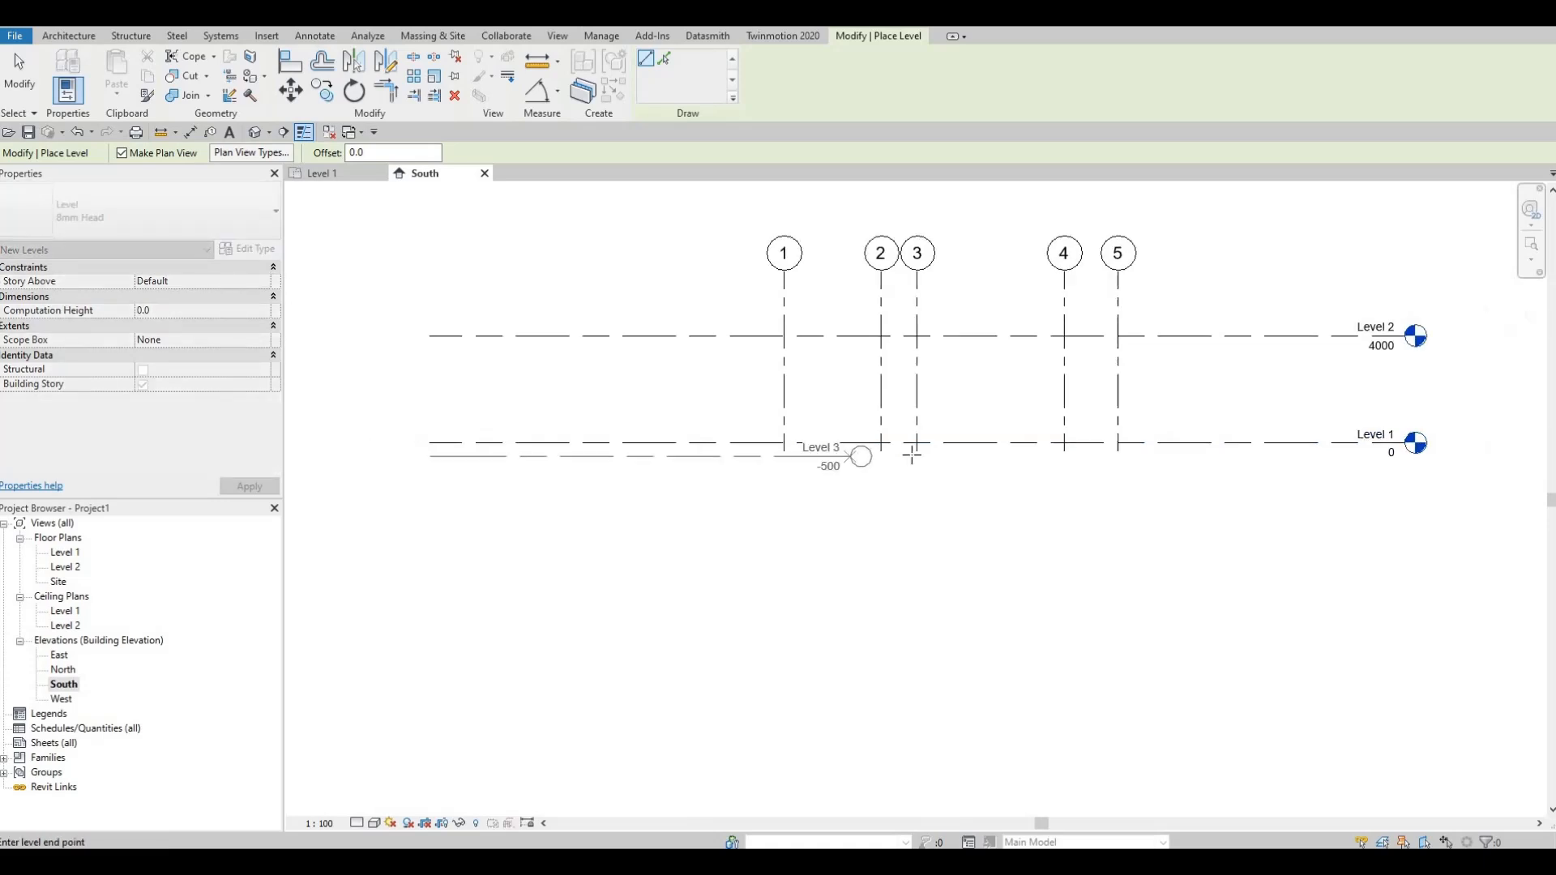
pyautogui.moveTo(1409, 476); pyautogui.dragTo(1025, 421, button='middle')
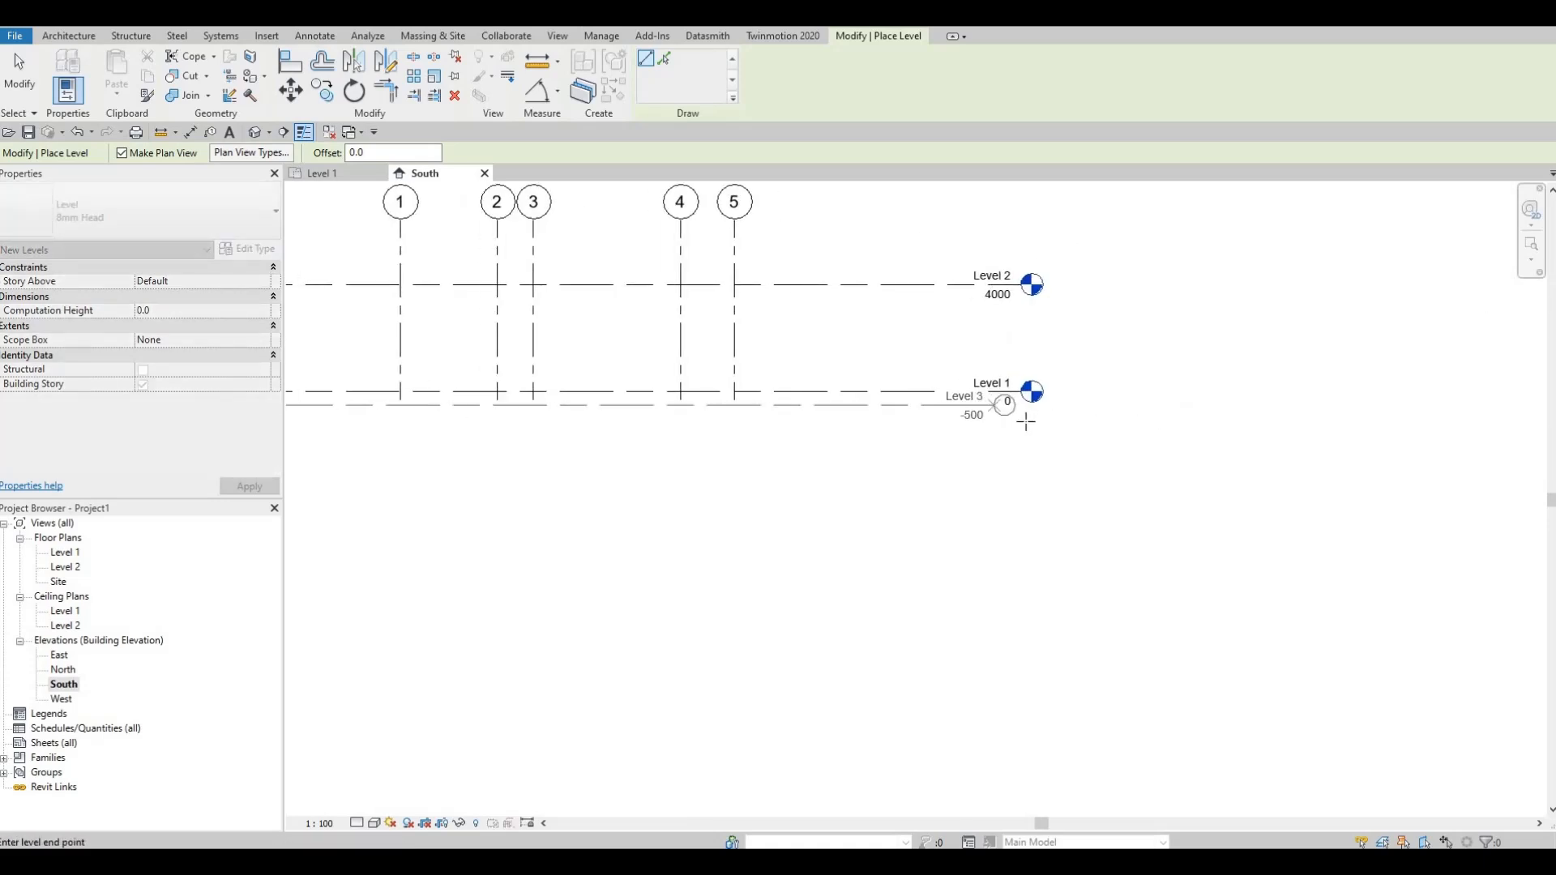
pyautogui.click(920, 464)
pyautogui.moveTo(1031, 500); pyautogui.dragTo(1198, 497, button='middle')
pyautogui.press('Escape')
pyautogui.press('Escape')
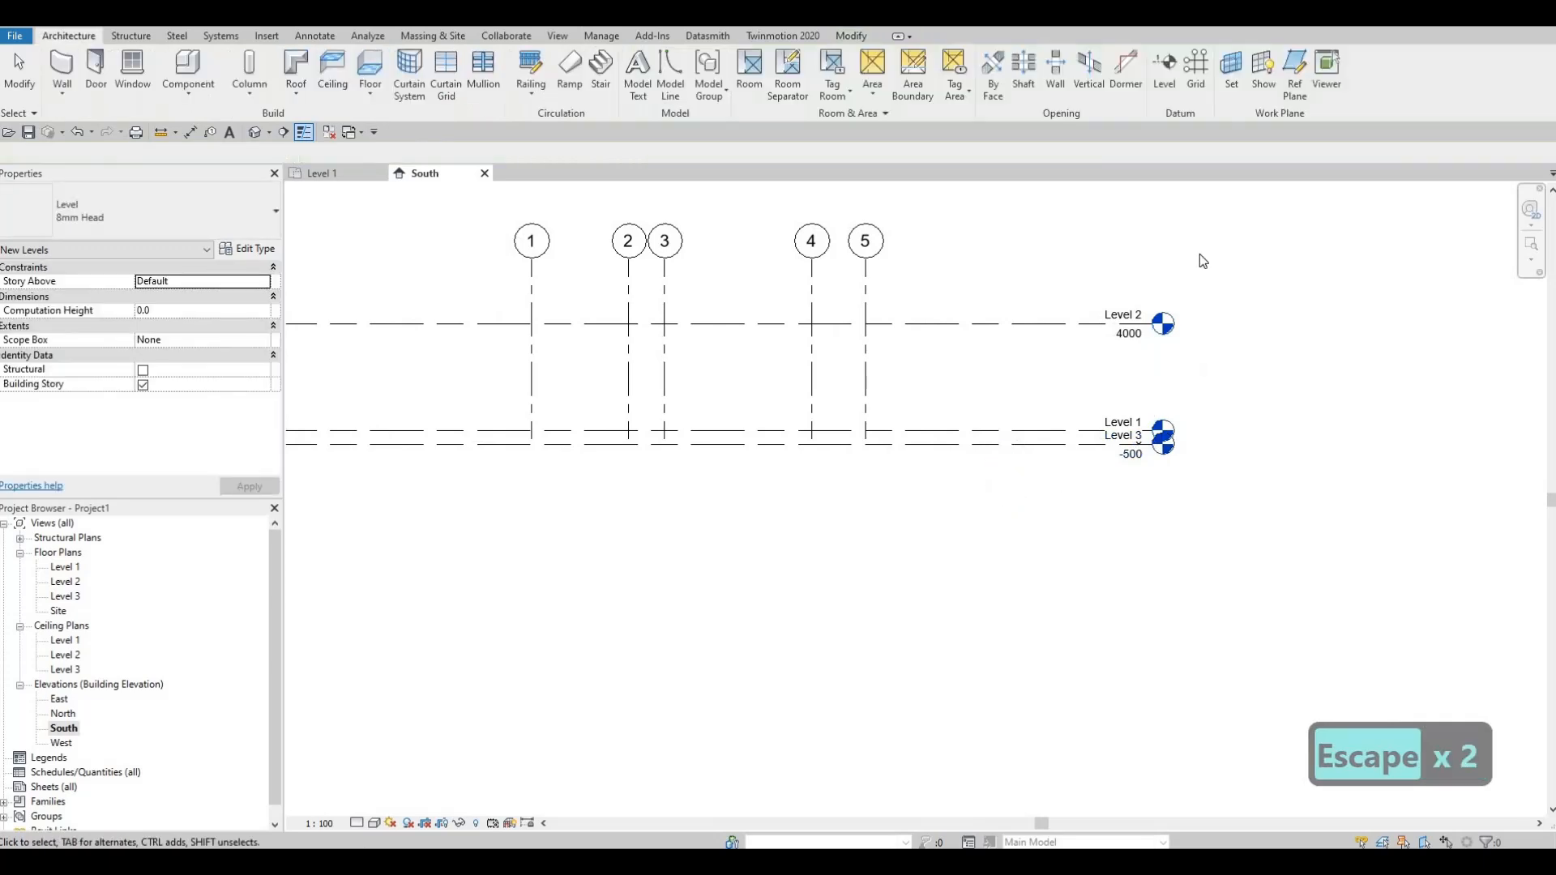
# Step: Set the elevation of Level 2 to 3000
pyautogui.moveTo(1201, 259); pyautogui.dragTo(1348, 229, button='middle')
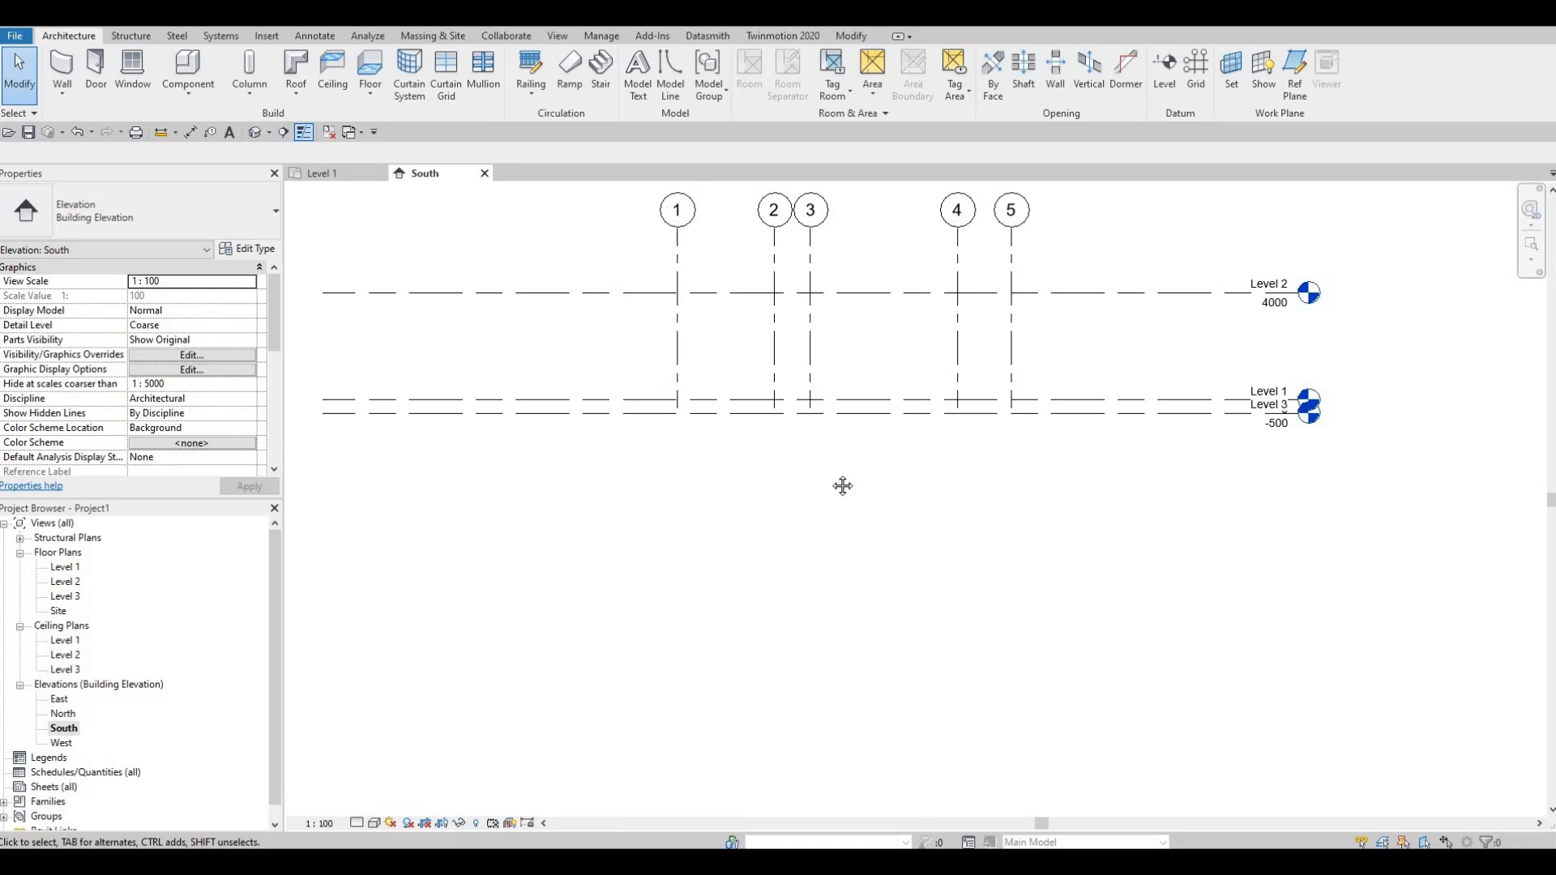
pyautogui.moveTo(977, 411); pyautogui.dragTo(990, 440, button='middle')
pyautogui.moveTo(1107, 369); pyautogui.dragTo(1121, 390, button='middle')
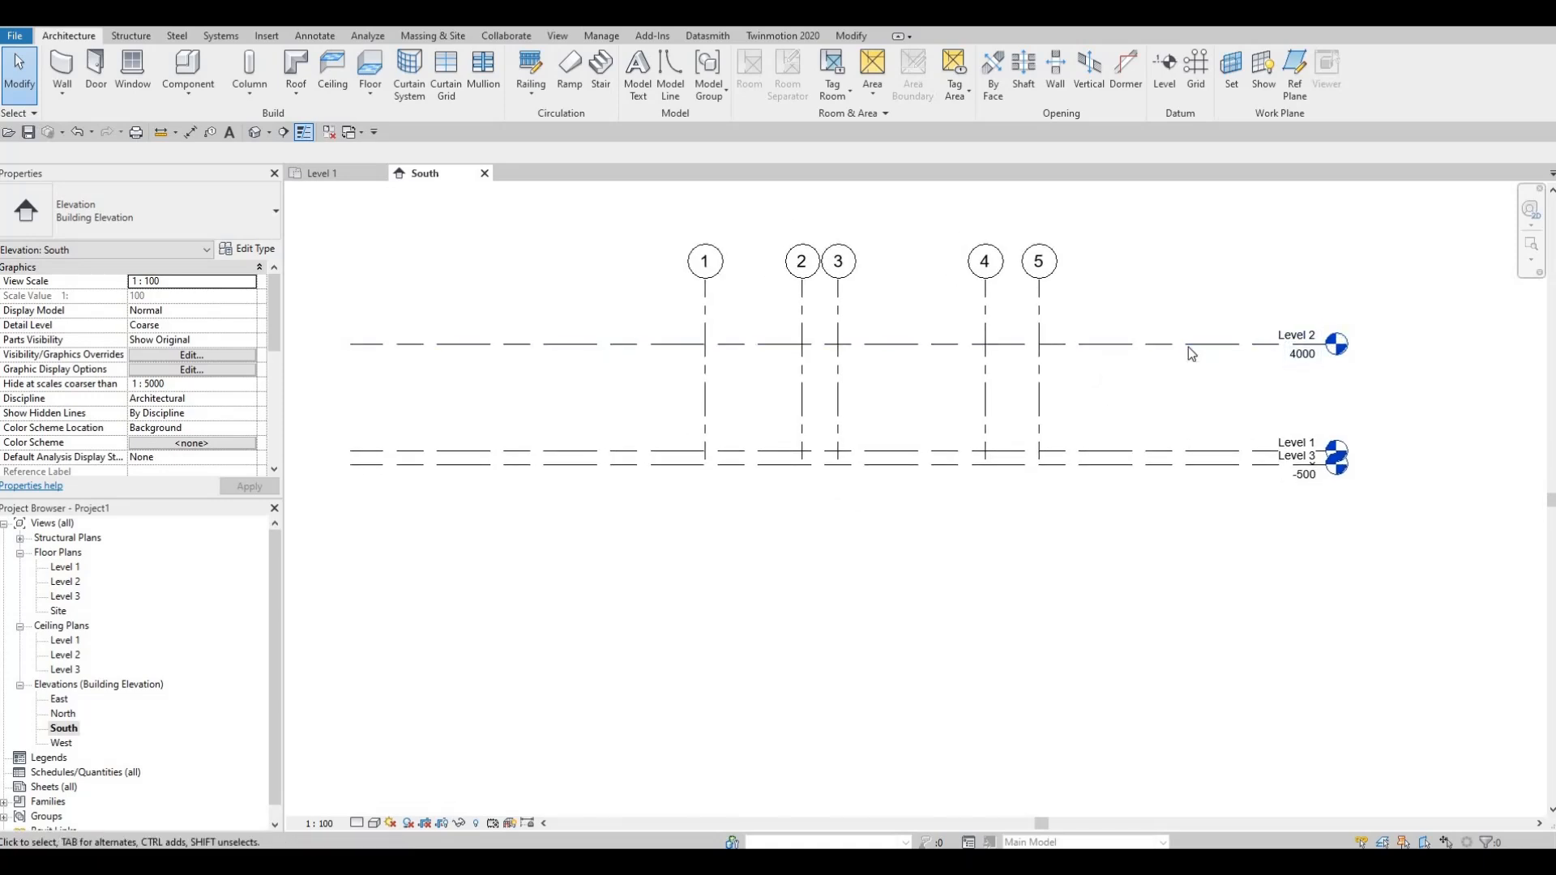
pyautogui.click(1304, 363)
pyautogui.click(1303, 357)
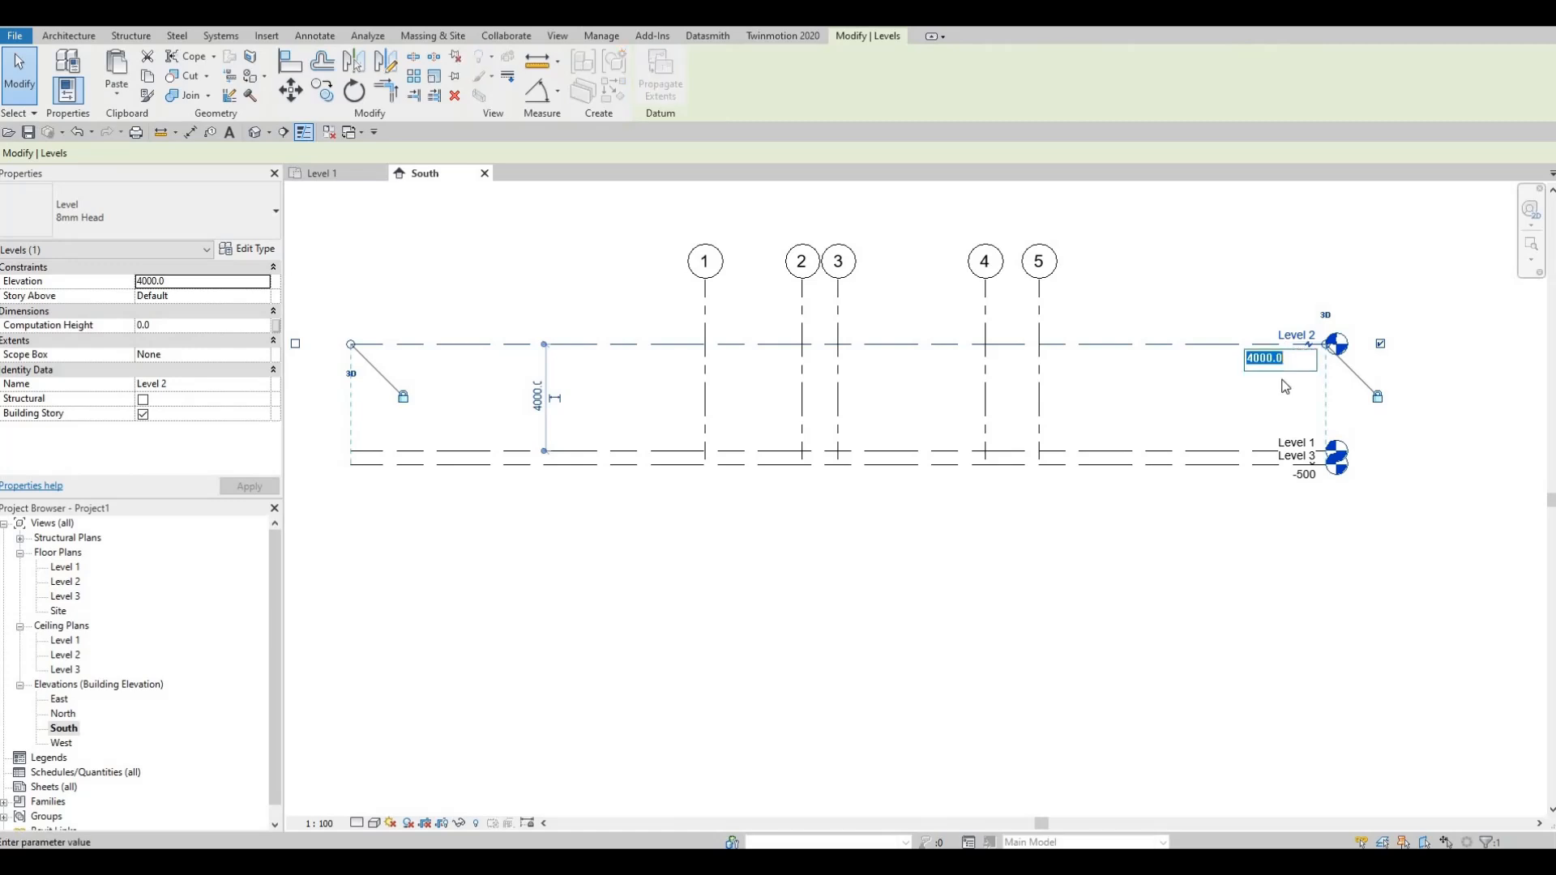
pyautogui.write('3000')
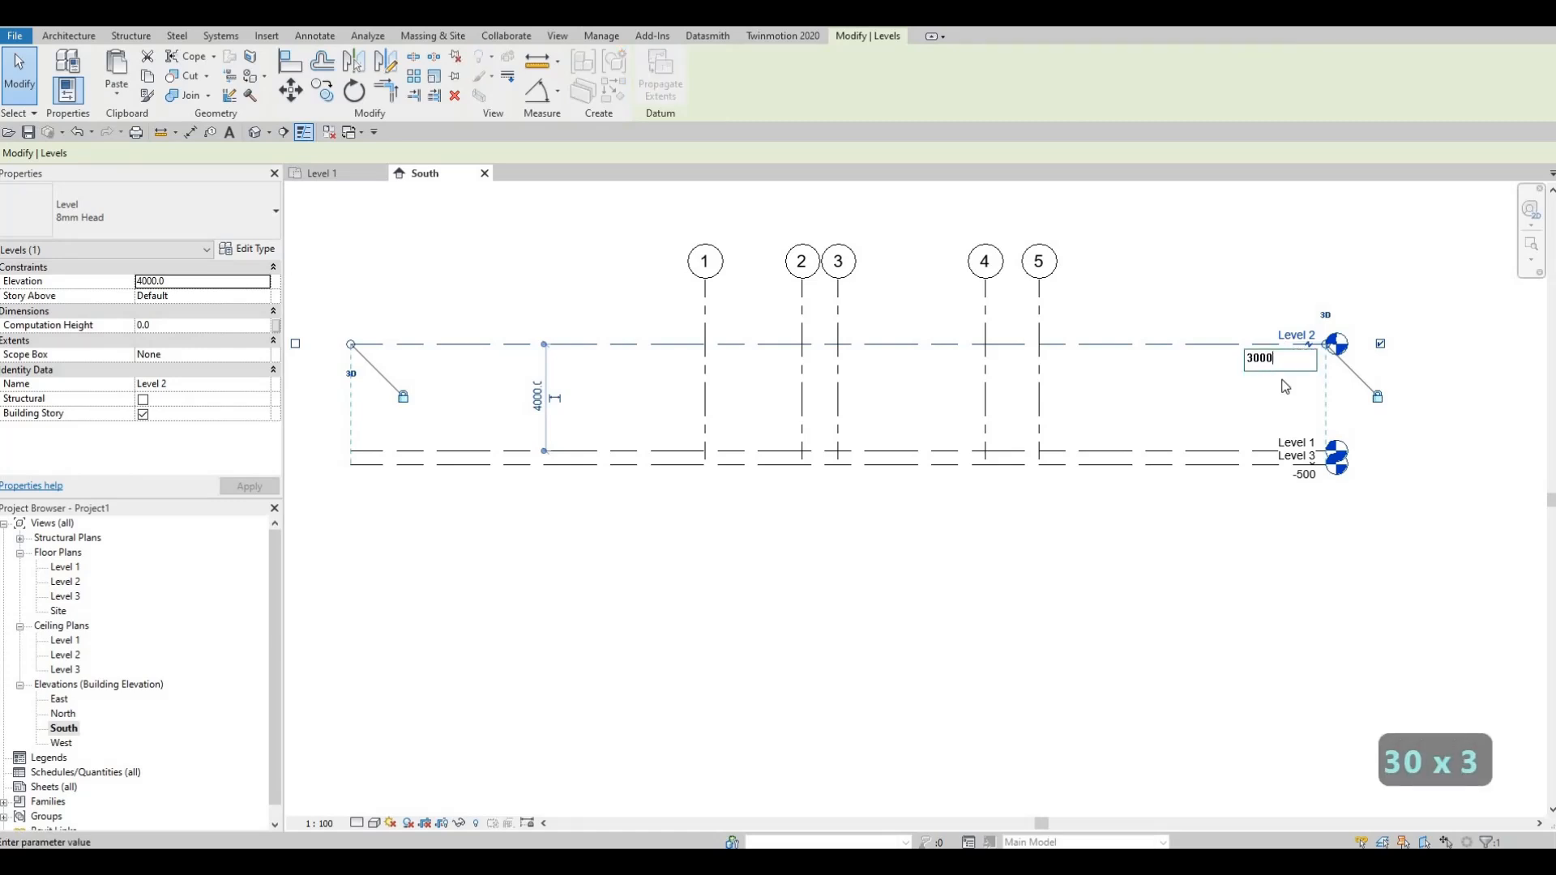
pyautogui.press('Return')
pyautogui.press('Escape')
pyautogui.press('Escape')
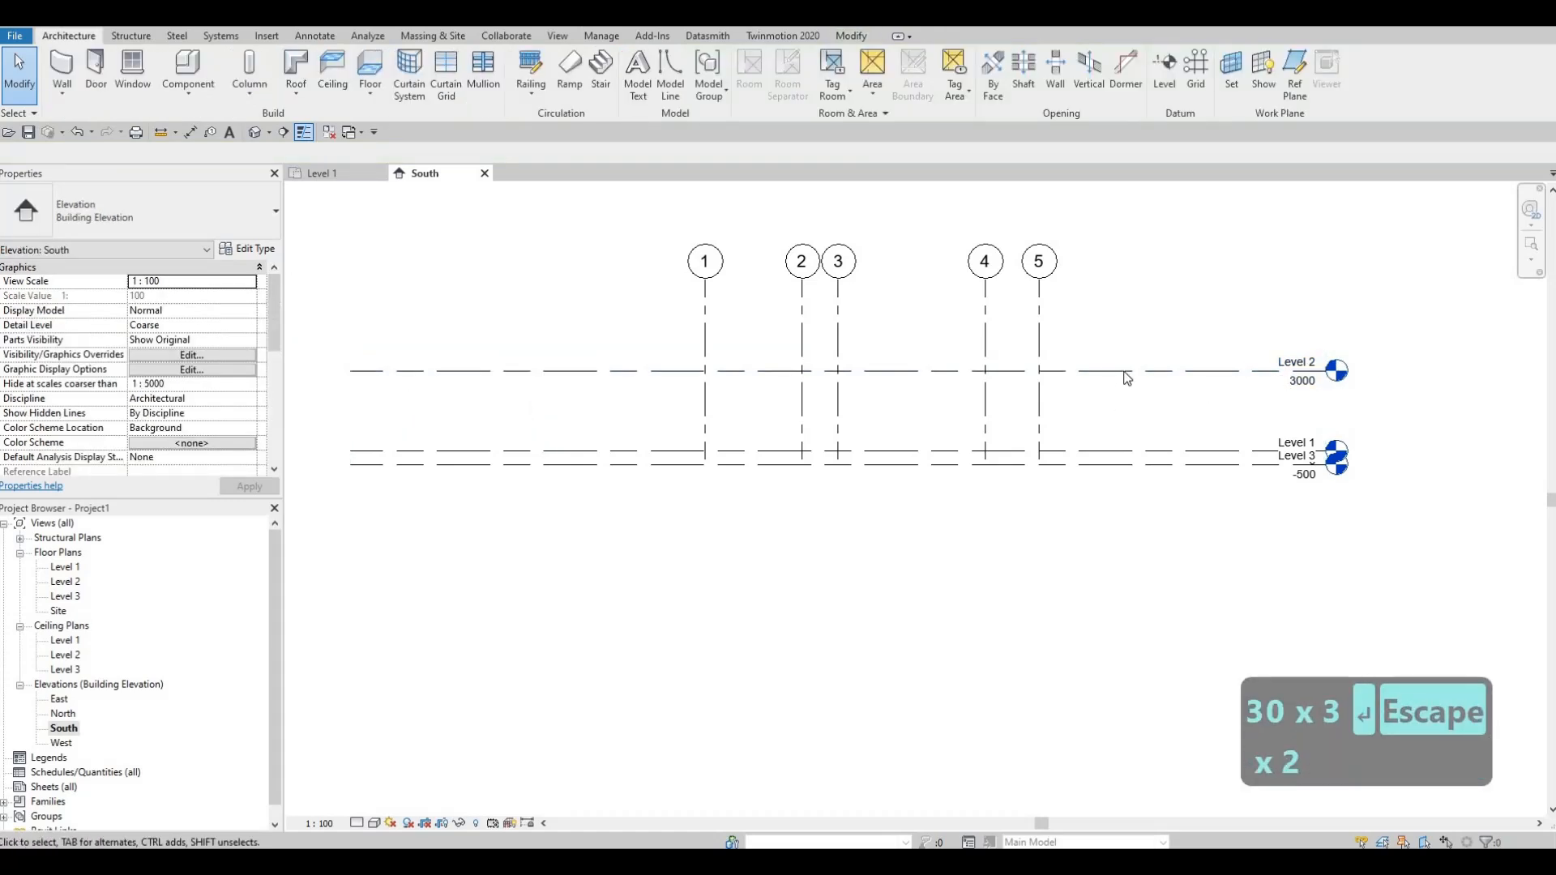
# Step: Copy Level 2 vertically upward by 3000 to add another level above it
pyautogui.click(1126, 373)
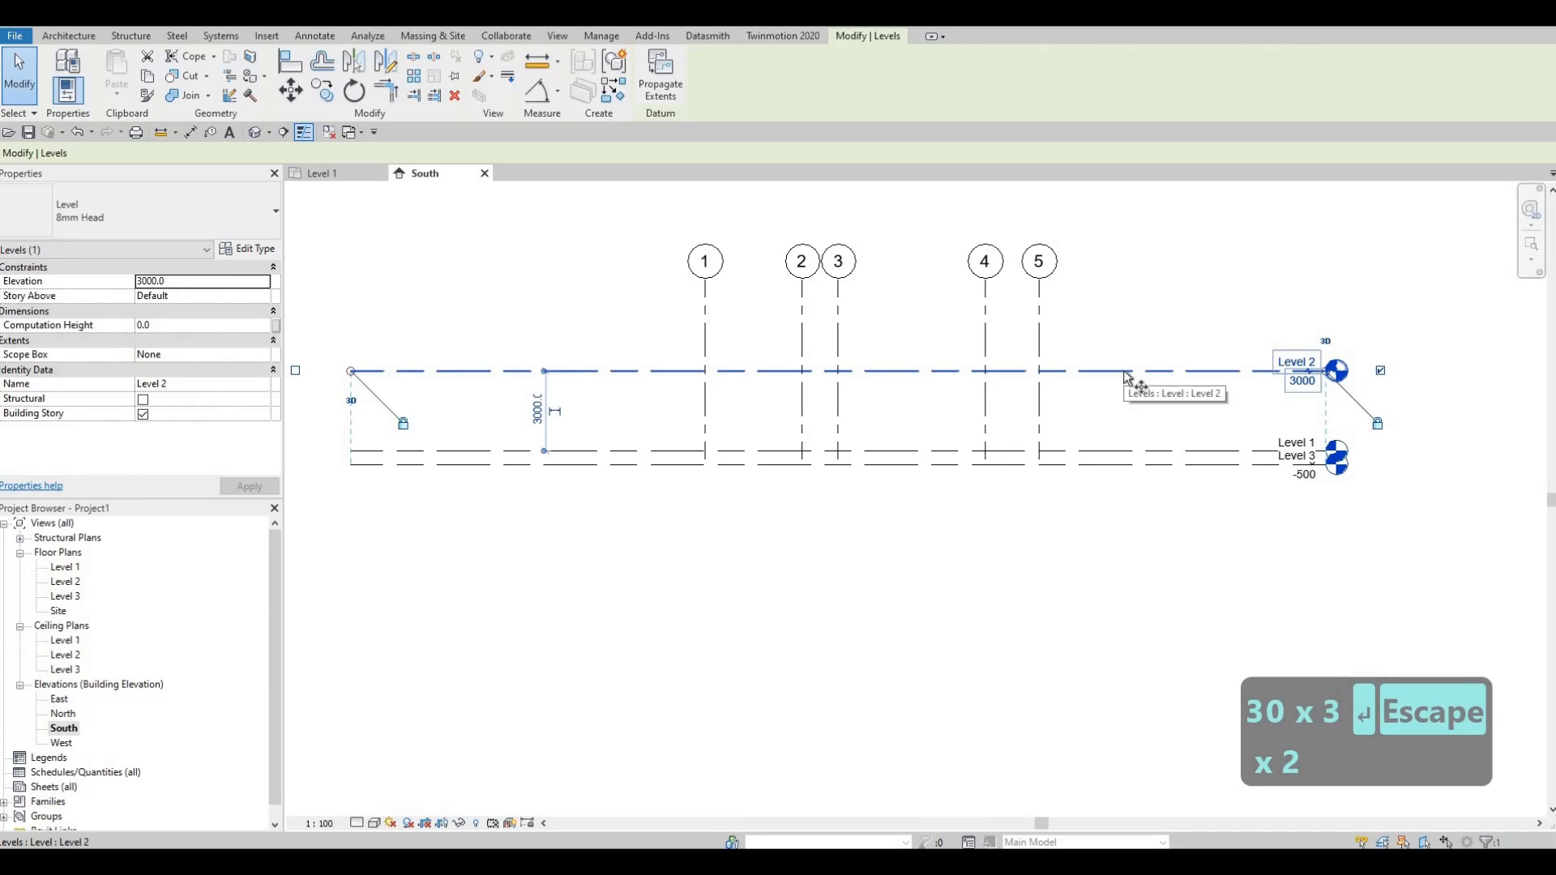
pyautogui.press('c')
pyautogui.press('o')
pyautogui.click(1121, 370)
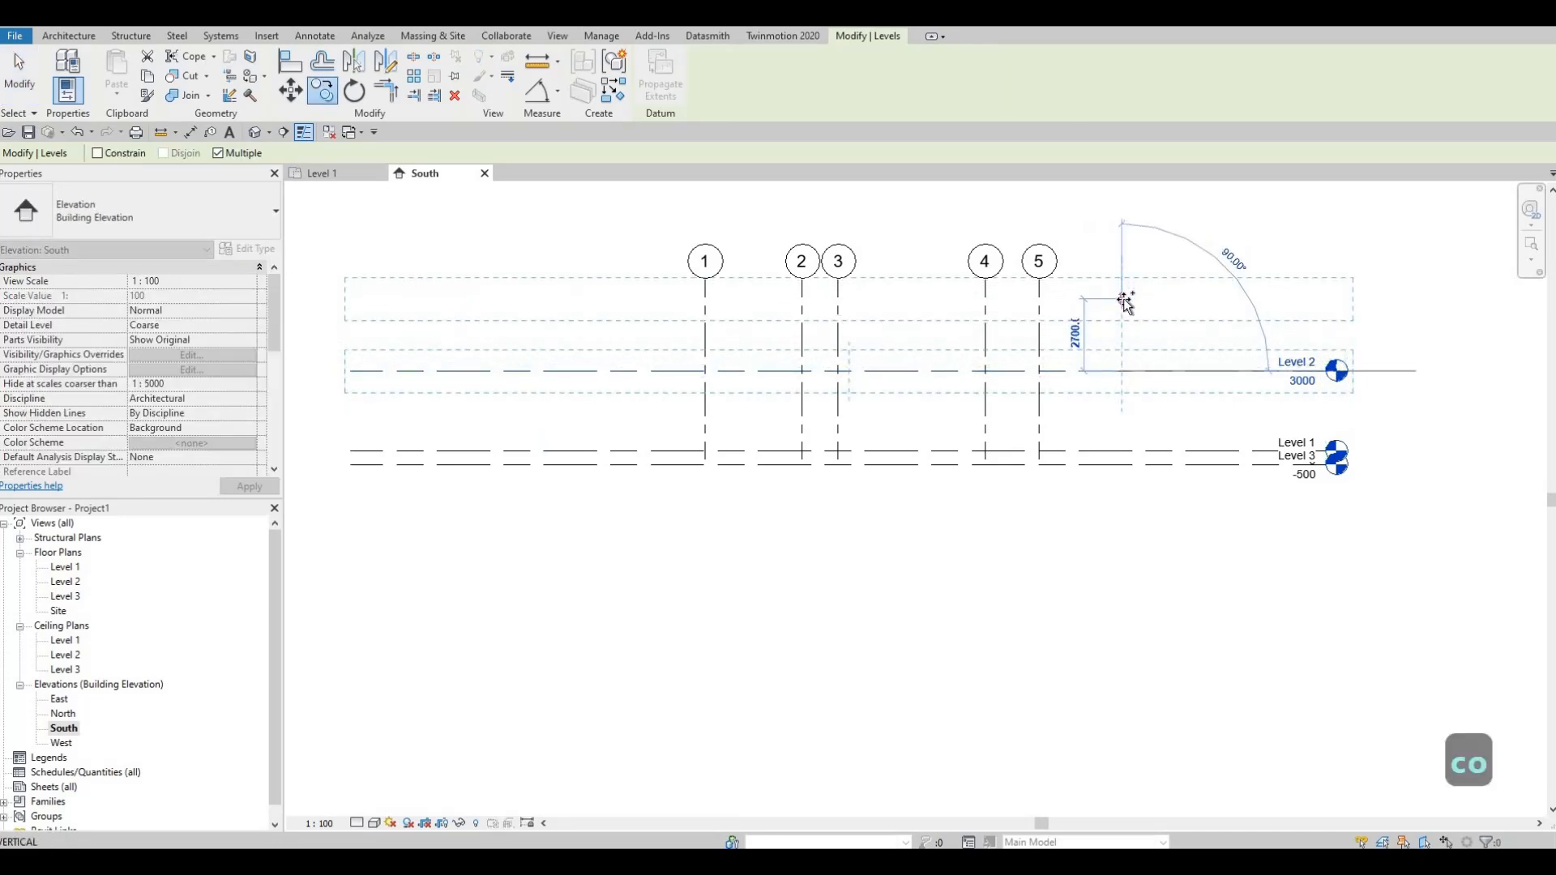
pyautogui.write('300')
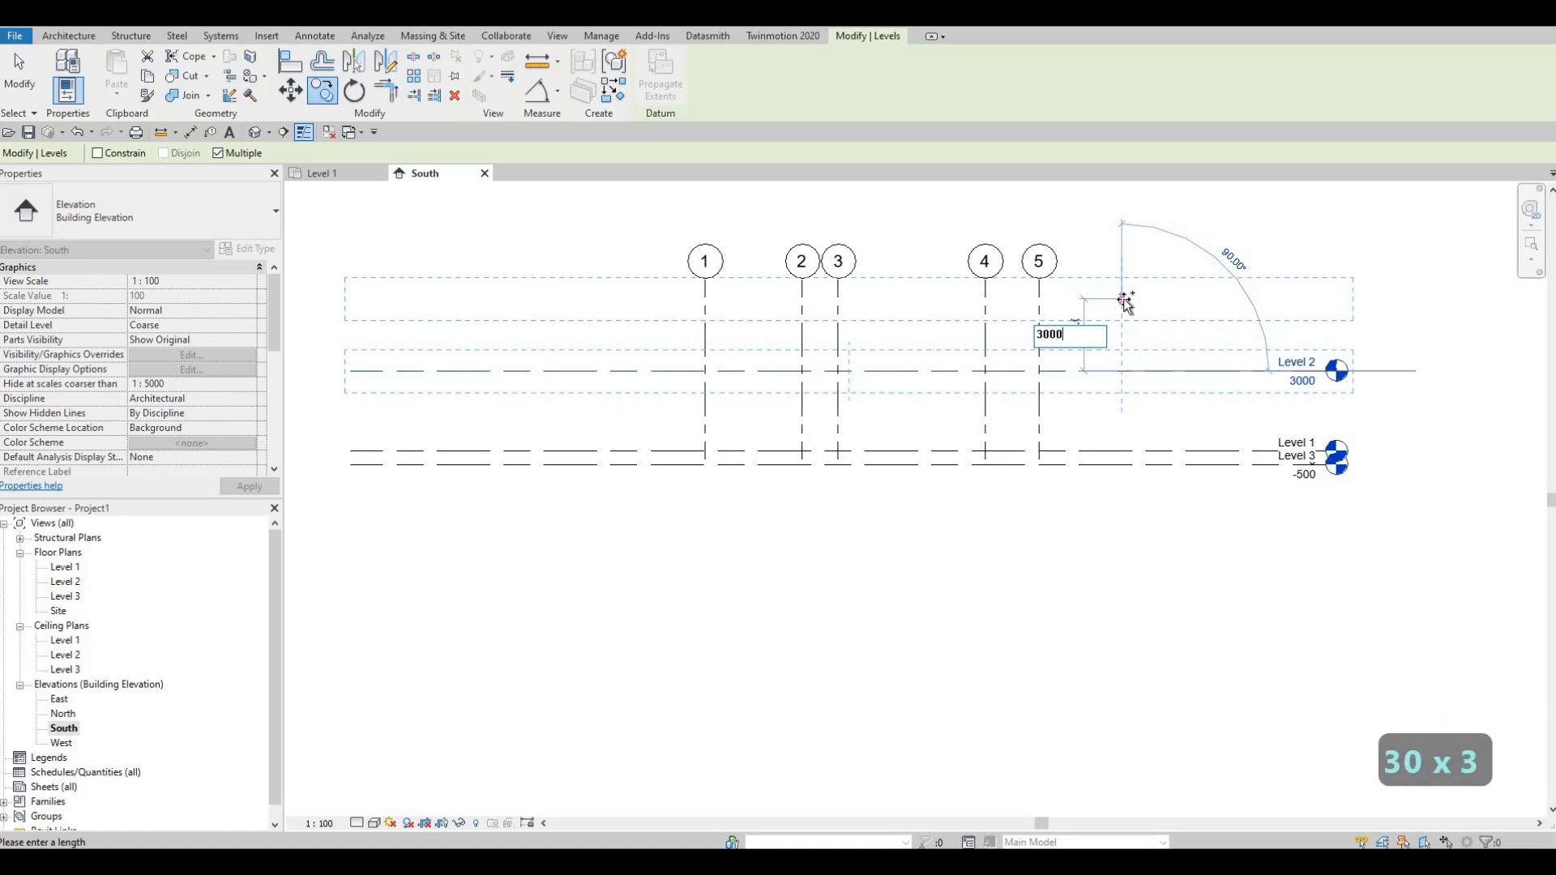
pyautogui.write('0')
pyautogui.press('Return')
pyautogui.press('Escape')
pyautogui.press('Escape')
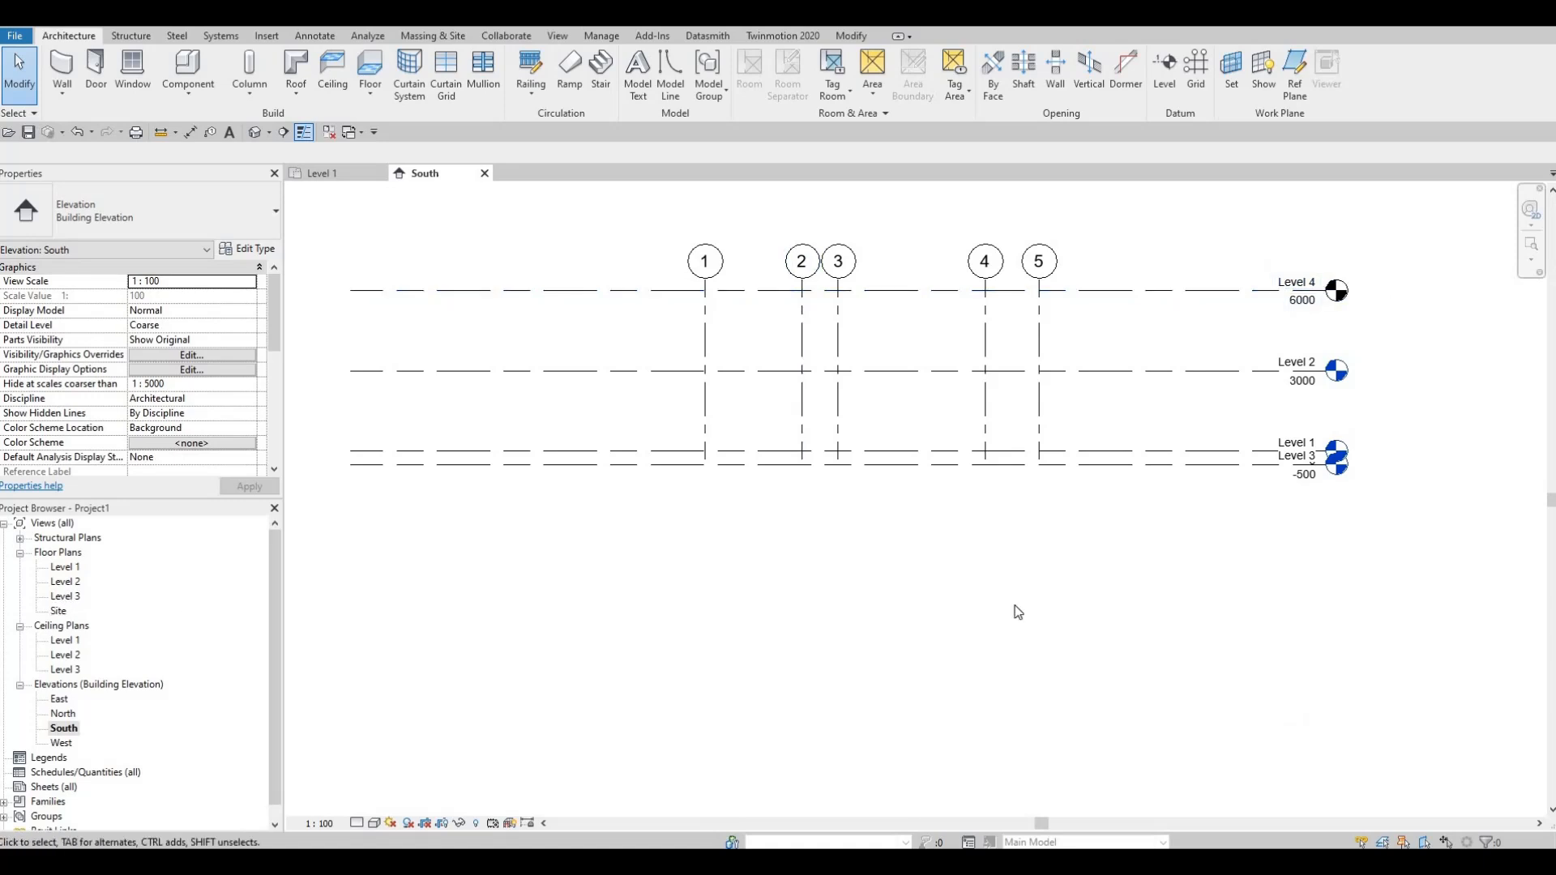
# Step: Create a floor plan view for Level 4, then return to the South elevation
pyautogui.click(1208, 462)
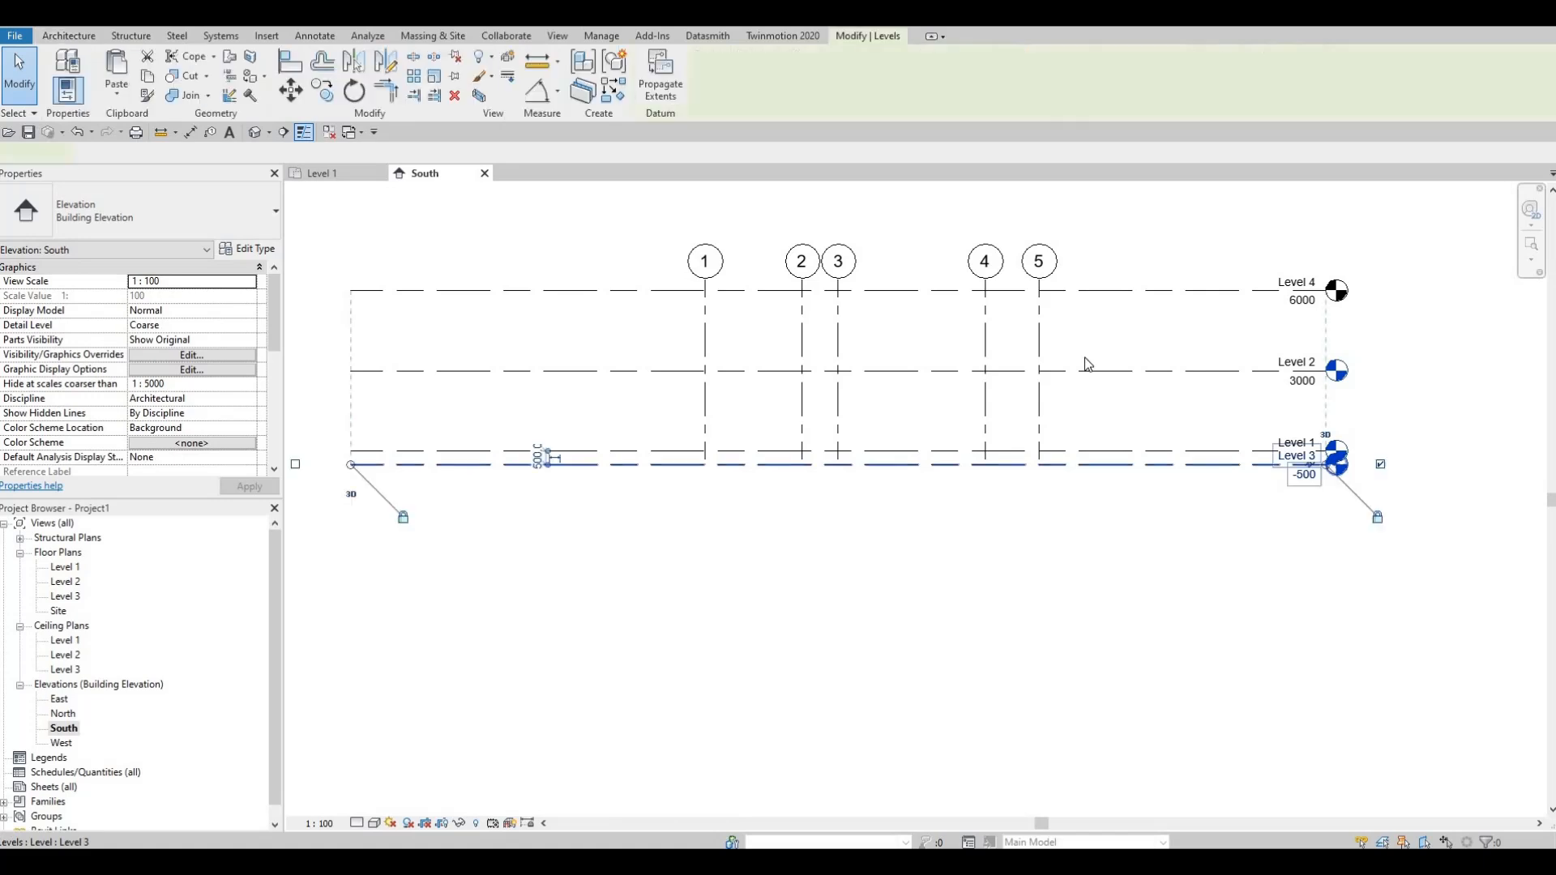
pyautogui.press('Escape')
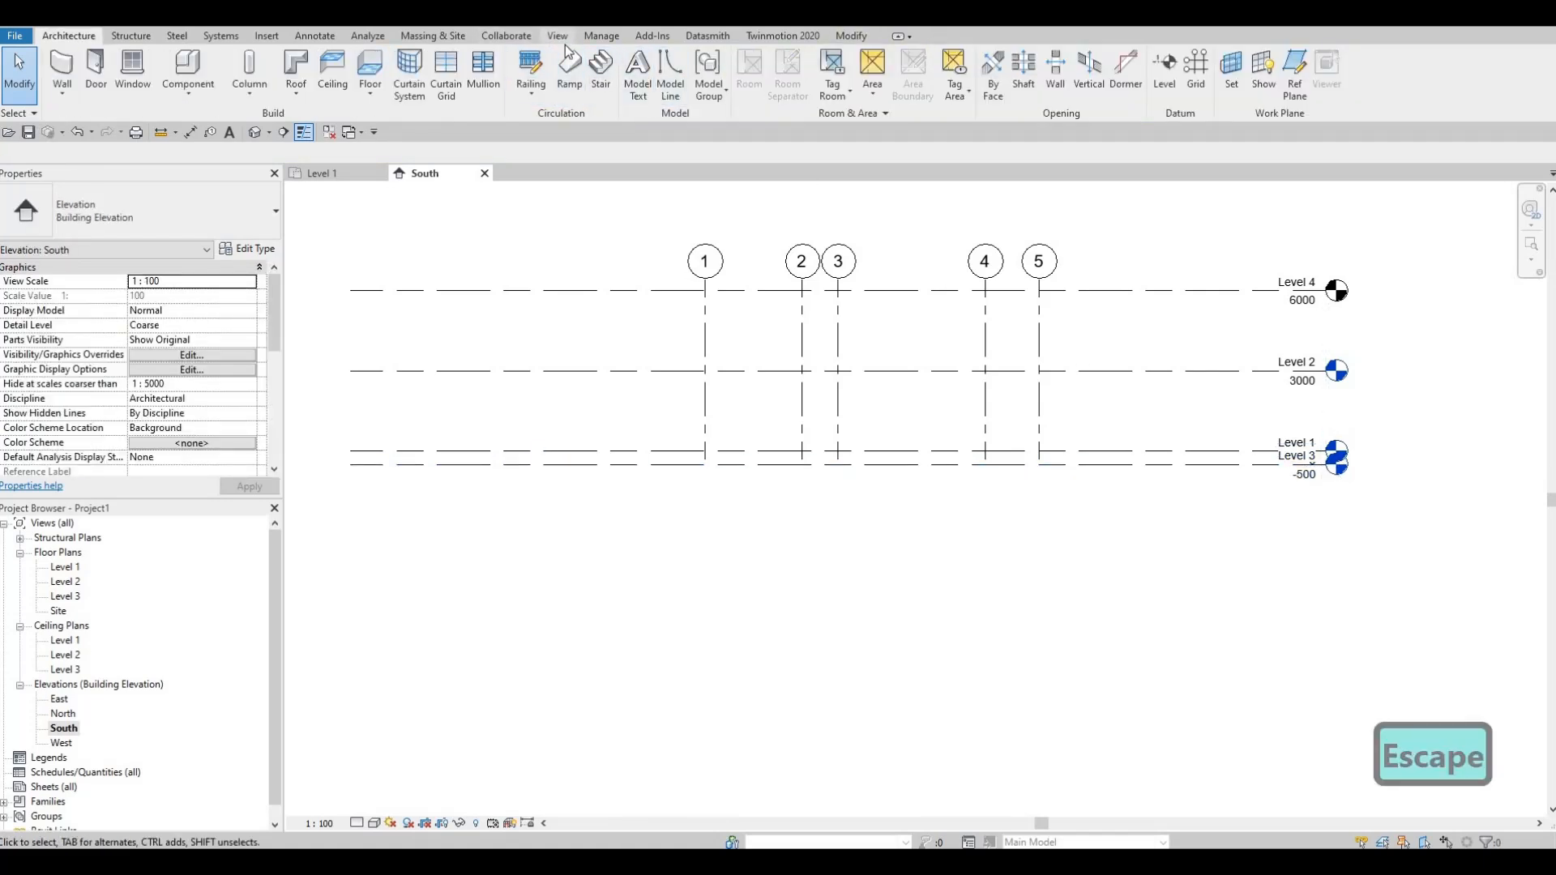
pyautogui.click(565, 41)
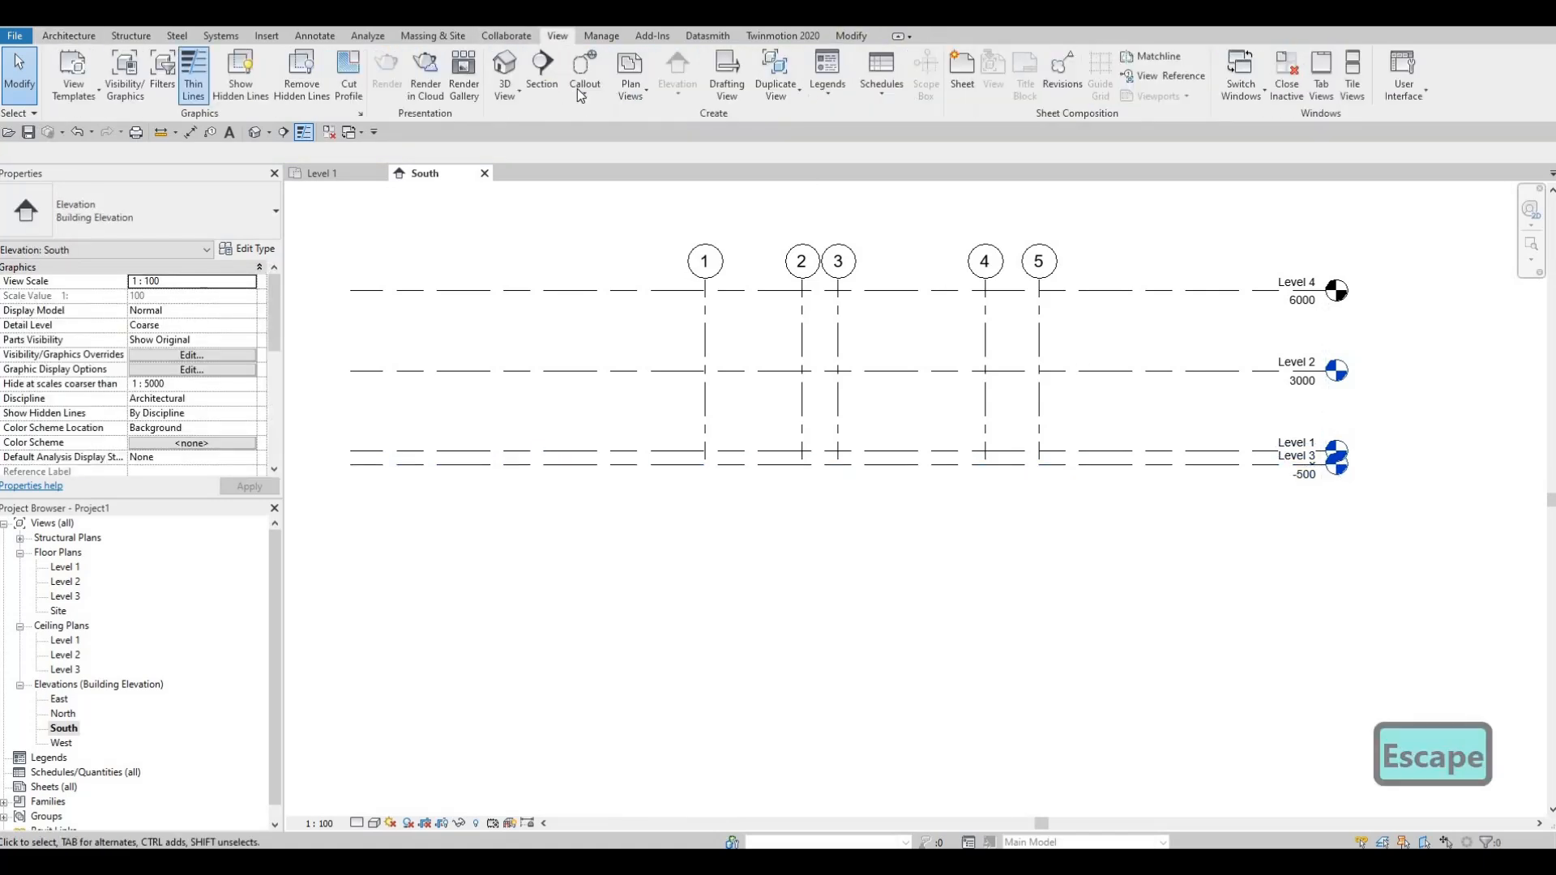
pyautogui.click(635, 94)
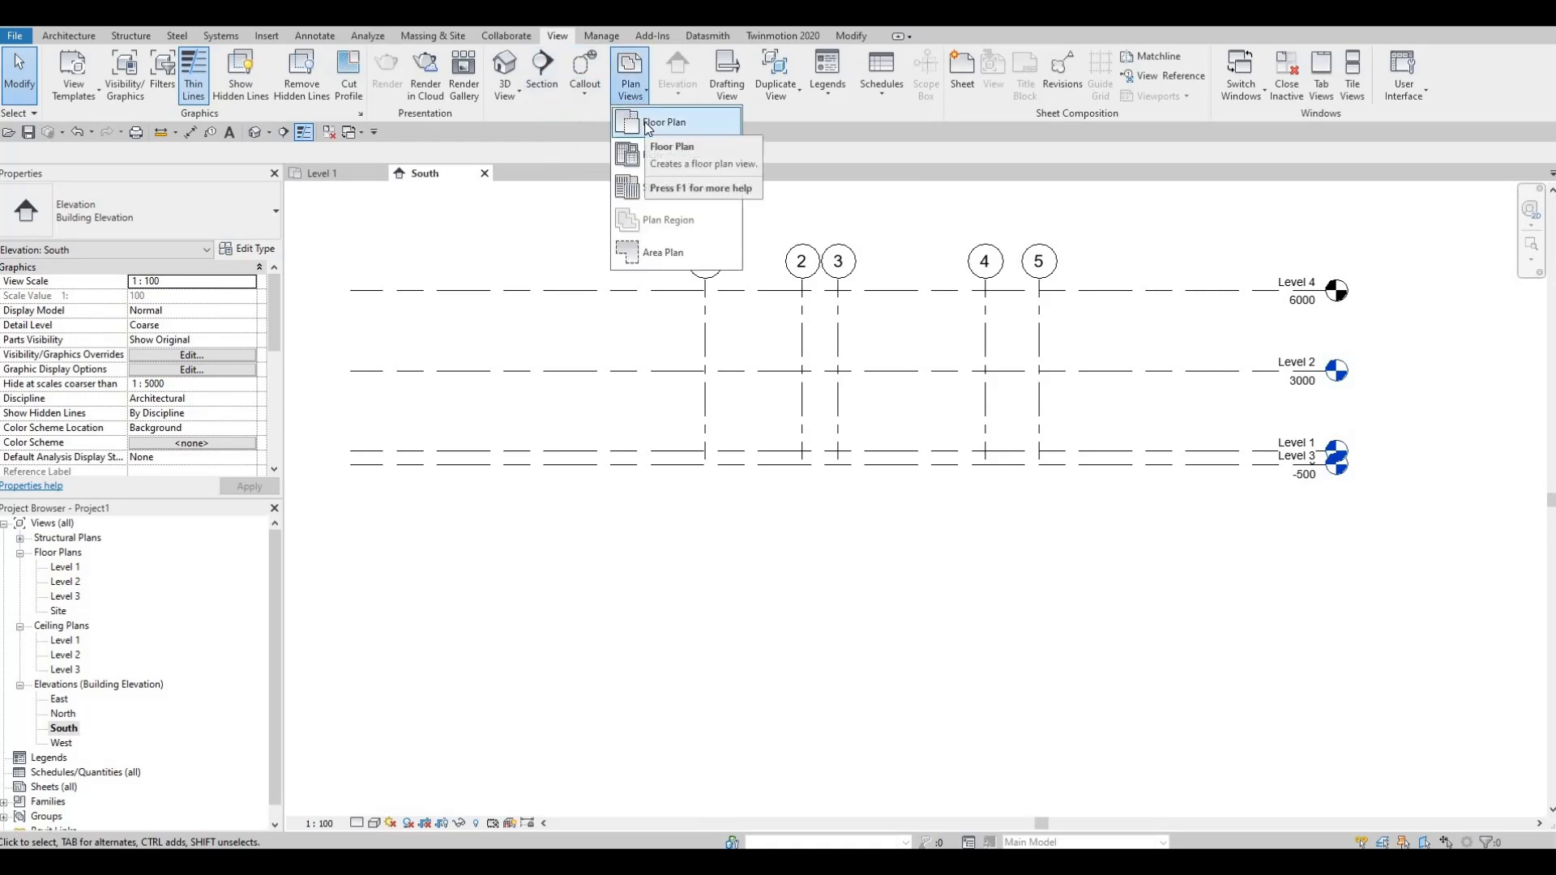
pyautogui.click(663, 122)
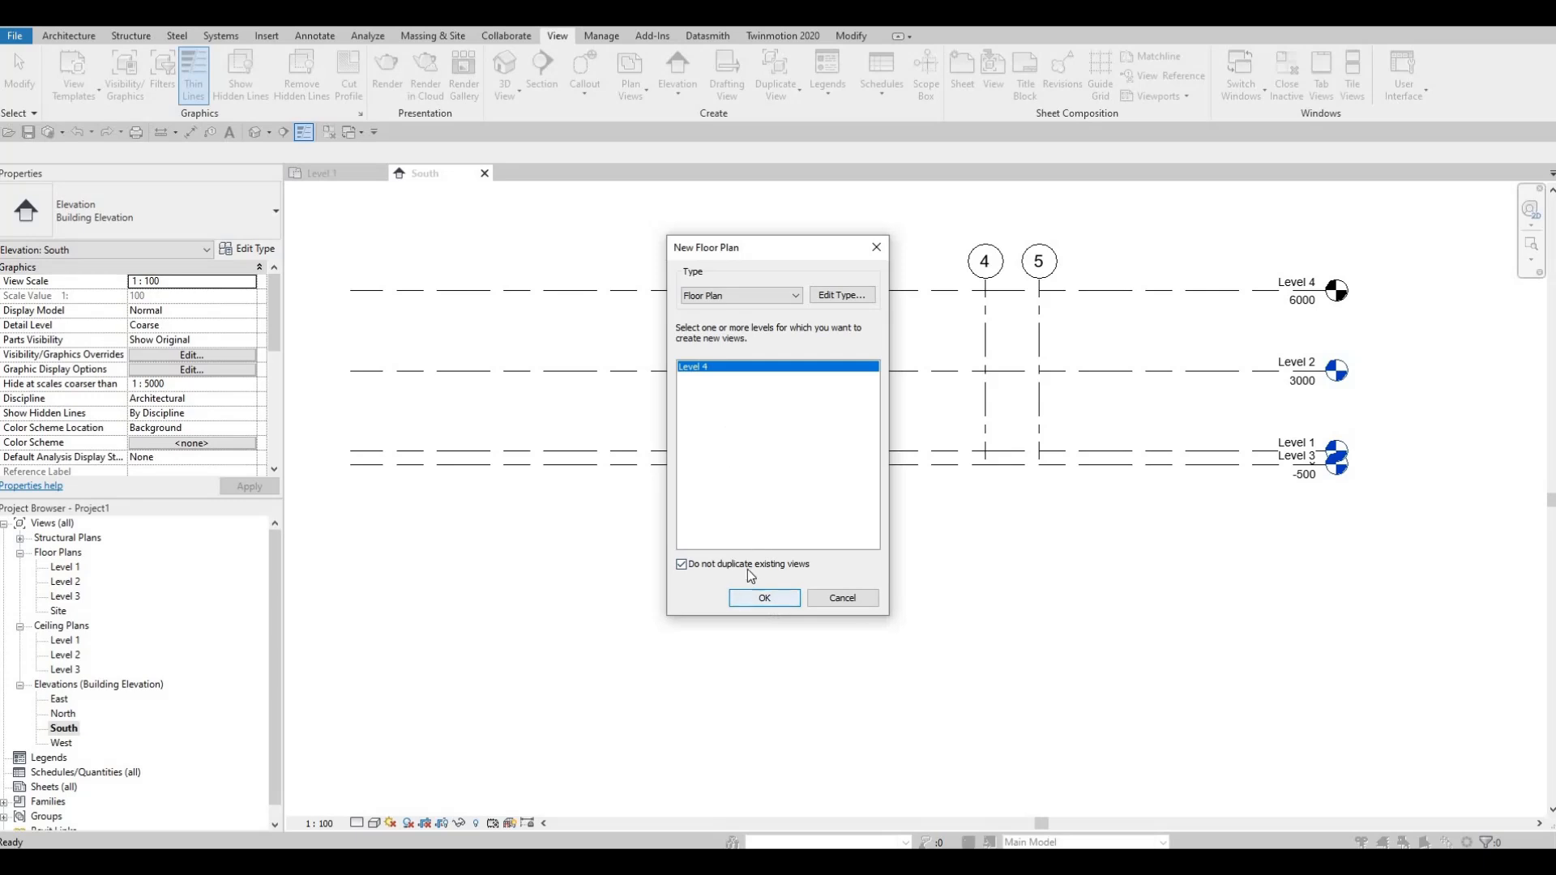
pyautogui.click(767, 599)
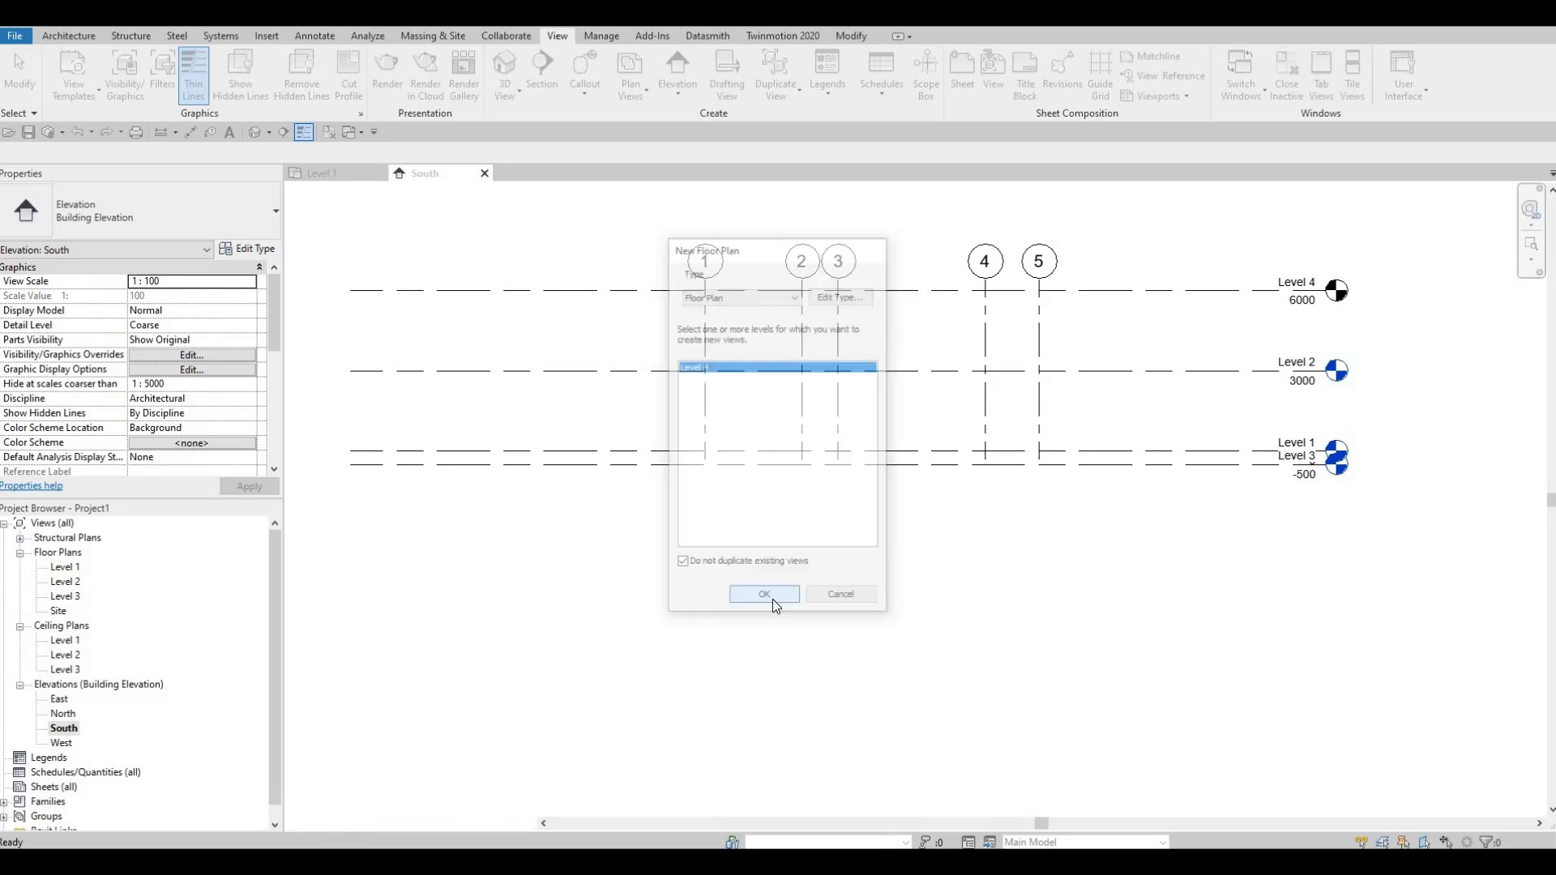
pyautogui.click(357, 180)
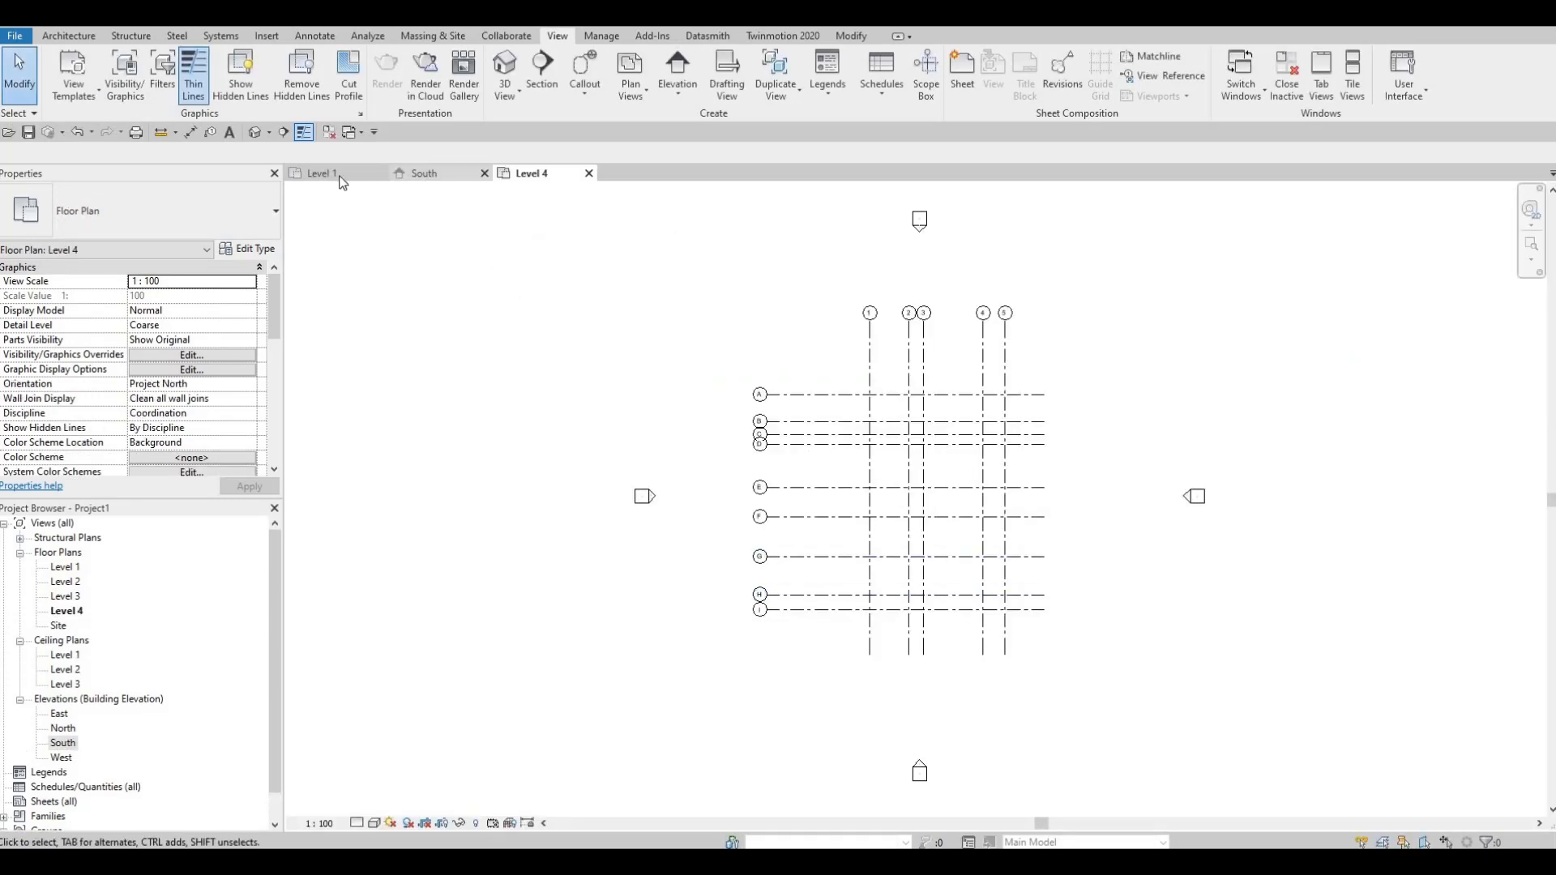
pyautogui.click(438, 172)
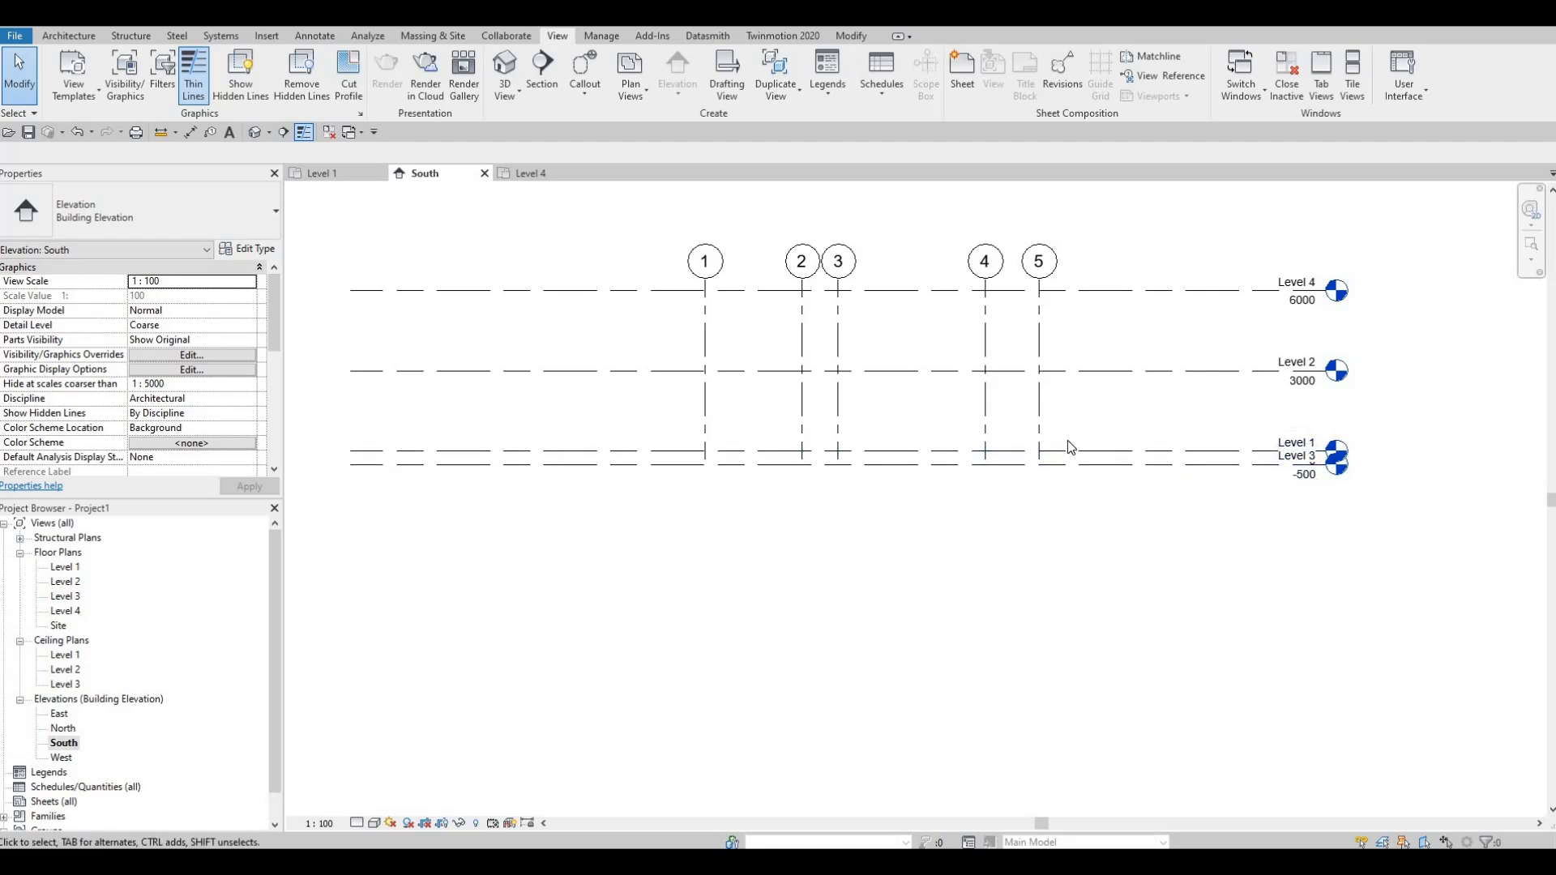
pyautogui.click(1208, 463)
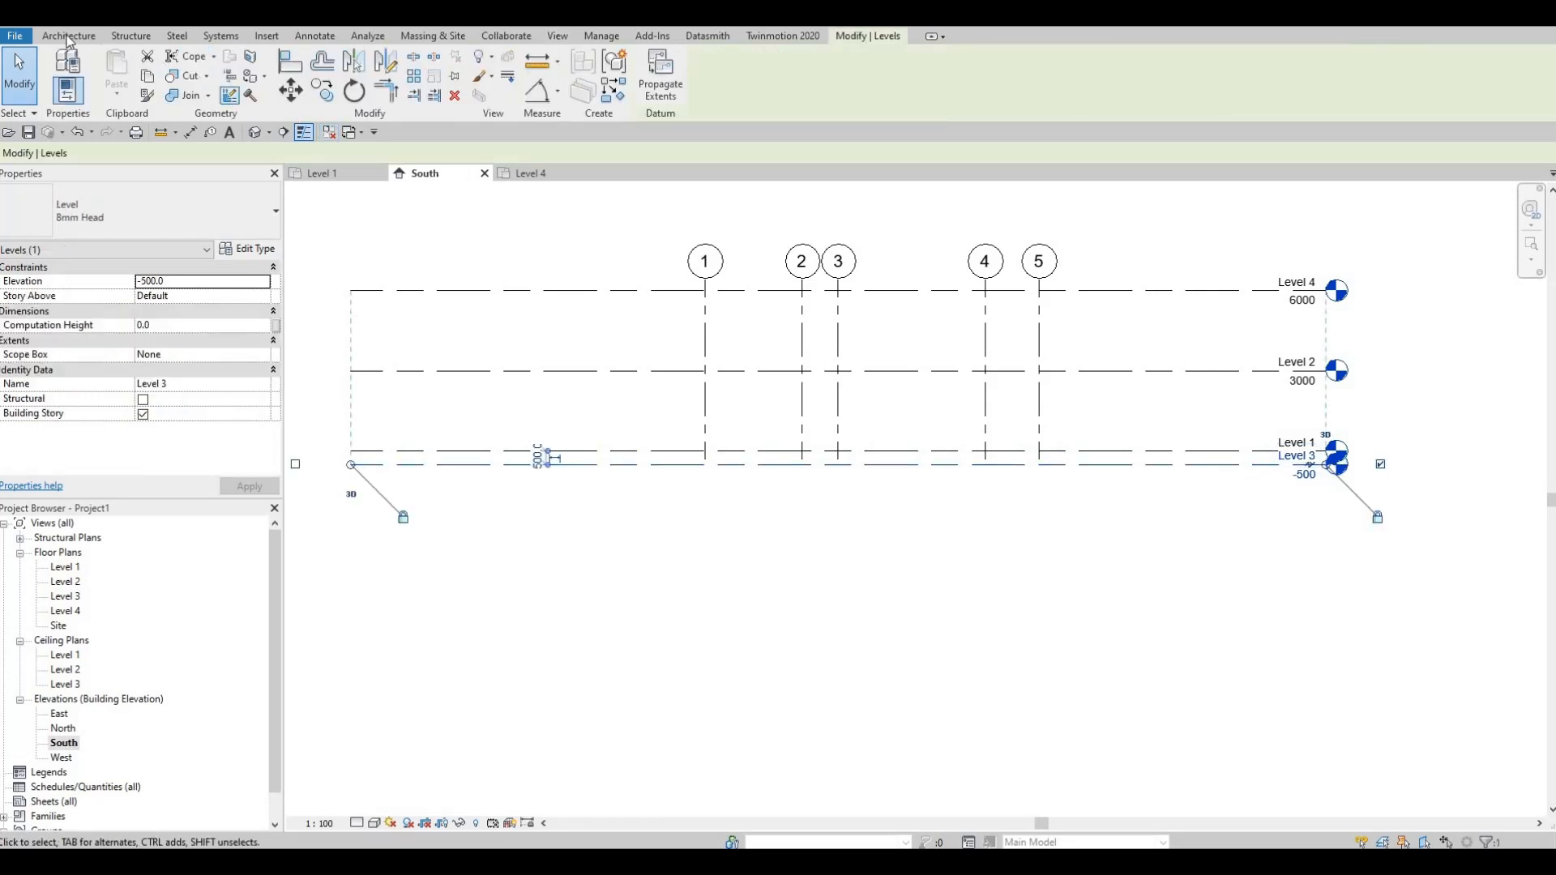
pyautogui.click(69, 36)
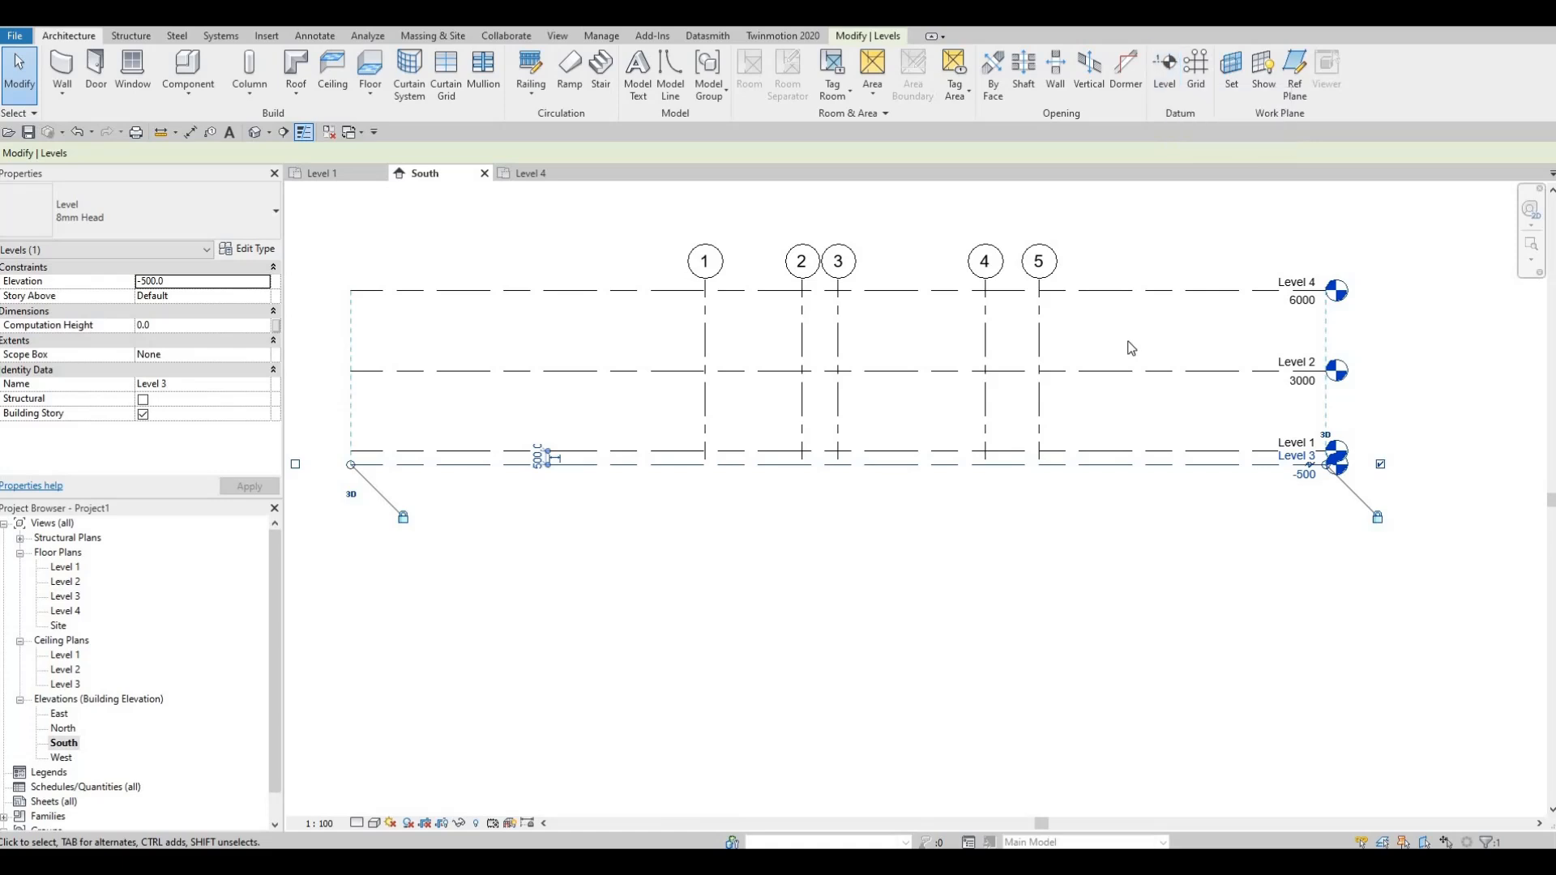
# Step: Copy Level 4 vertically upward three times at 3000 spacing, using the multiple copy option
pyautogui.scroll(-4, 1086, 419)
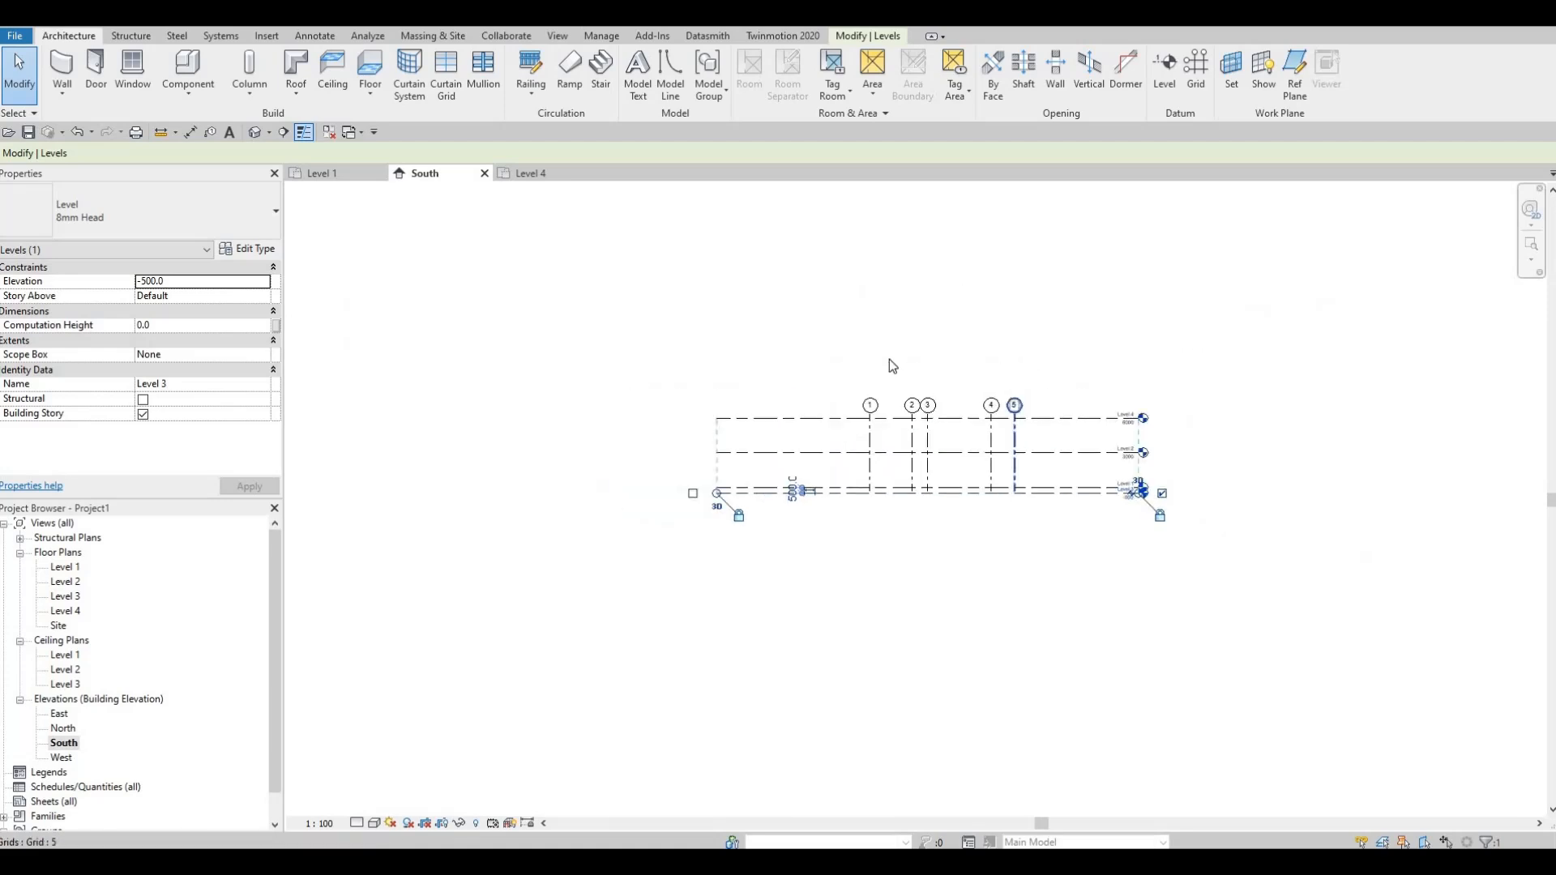
pyautogui.moveTo(1039, 387); pyautogui.dragTo(1019, 483, button='middle')
pyautogui.scroll(-2, 957, 513)
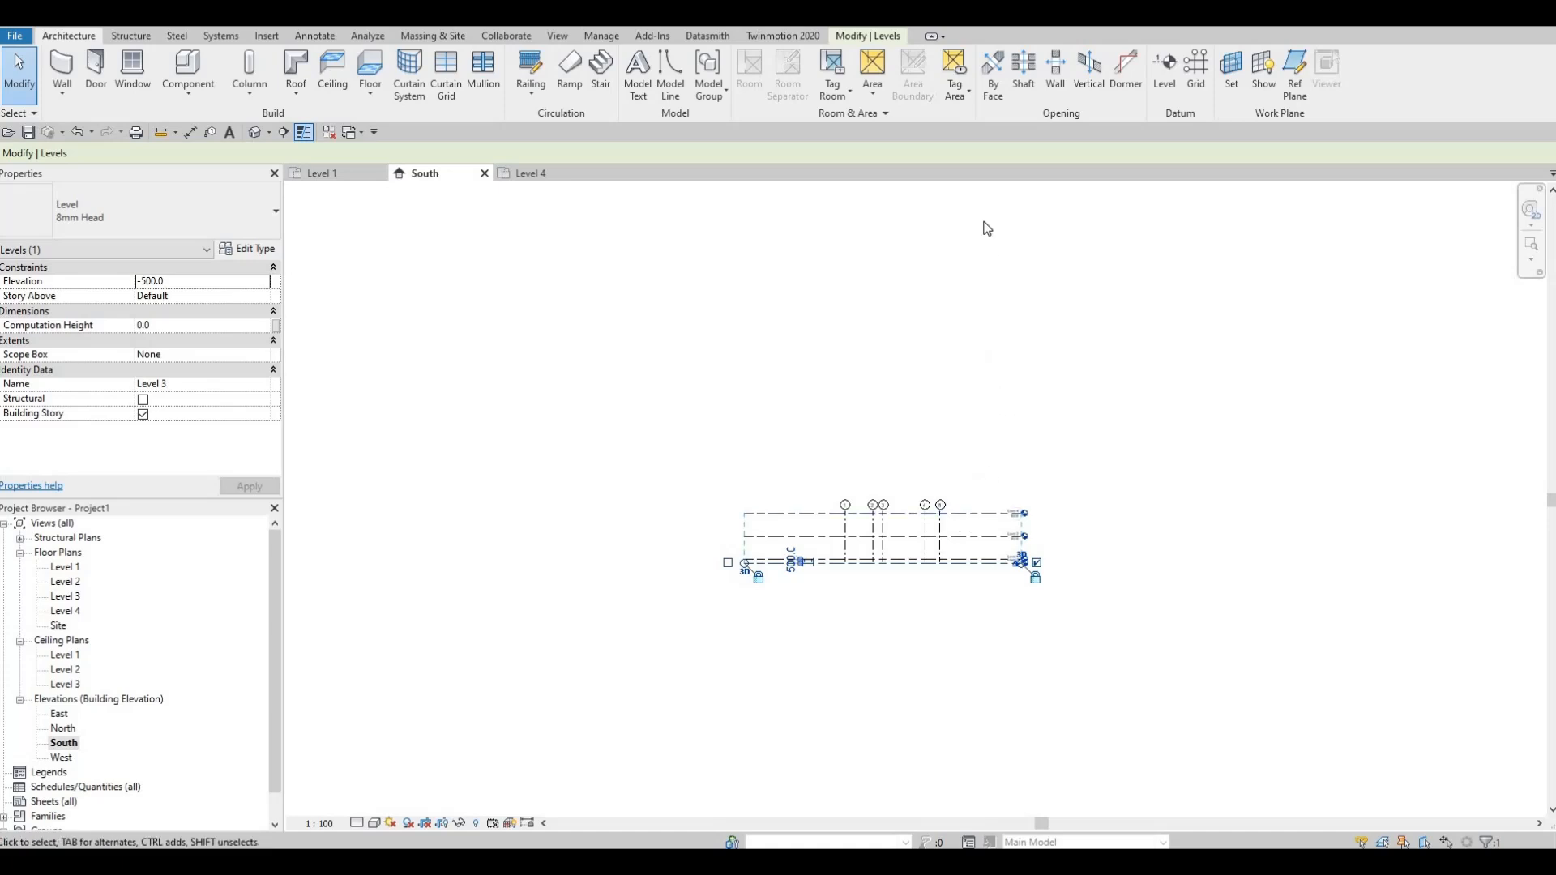
pyautogui.moveTo(950, 369); pyautogui.dragTo(921, 585, button='middle')
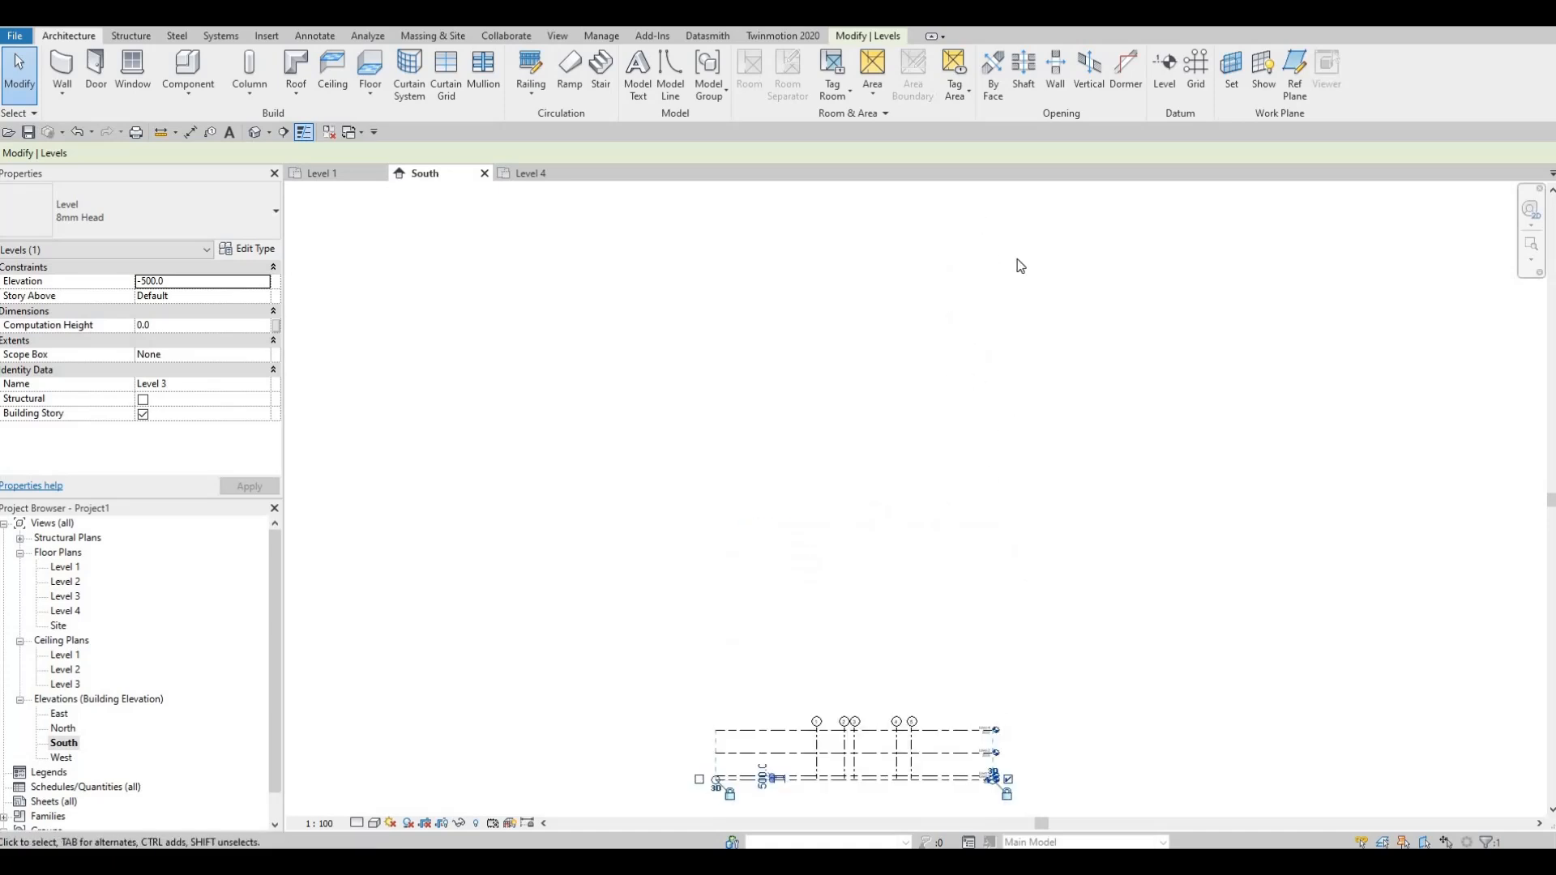
pyautogui.moveTo(949, 763); pyautogui.dragTo(989, 571, button='middle')
pyautogui.scroll(2, 955, 515)
pyautogui.click(955, 516)
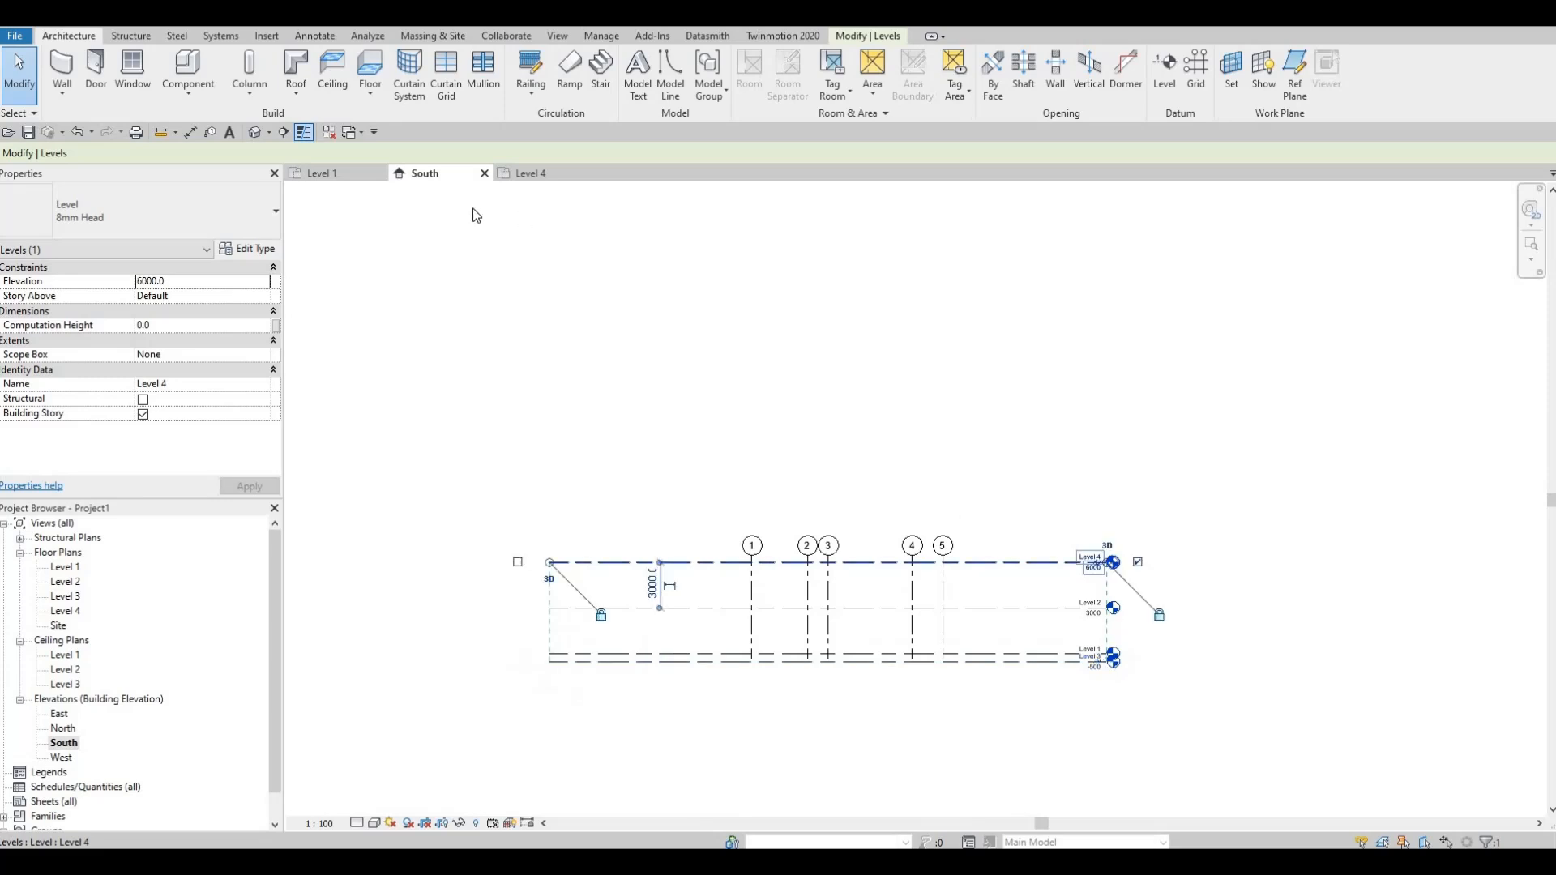
pyautogui.press('c')
pyautogui.press('o')
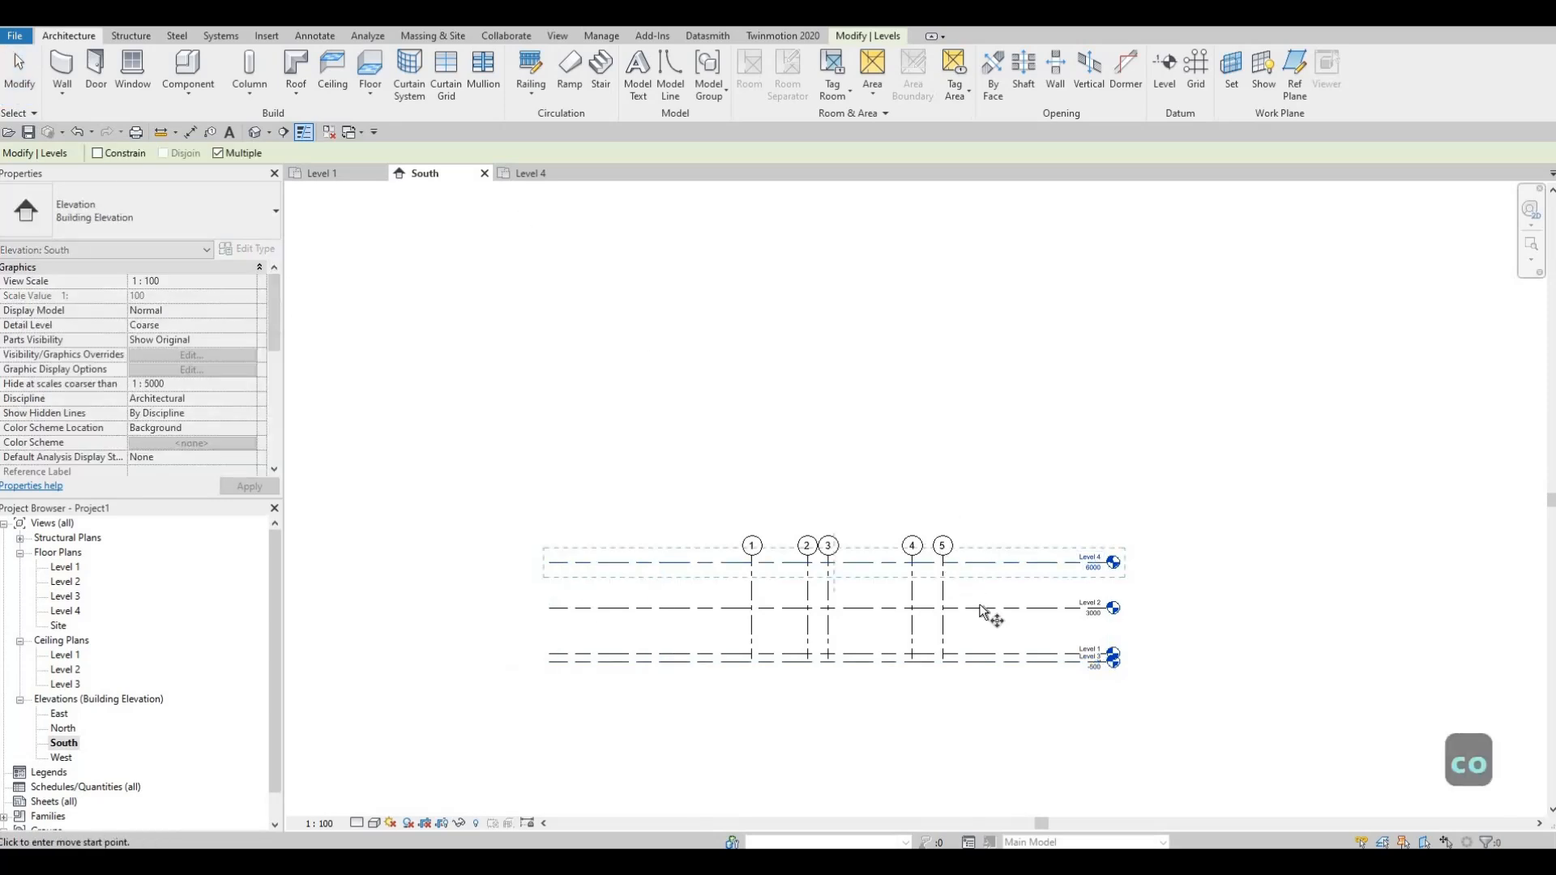
pyautogui.click(985, 608)
pyautogui.click(990, 562)
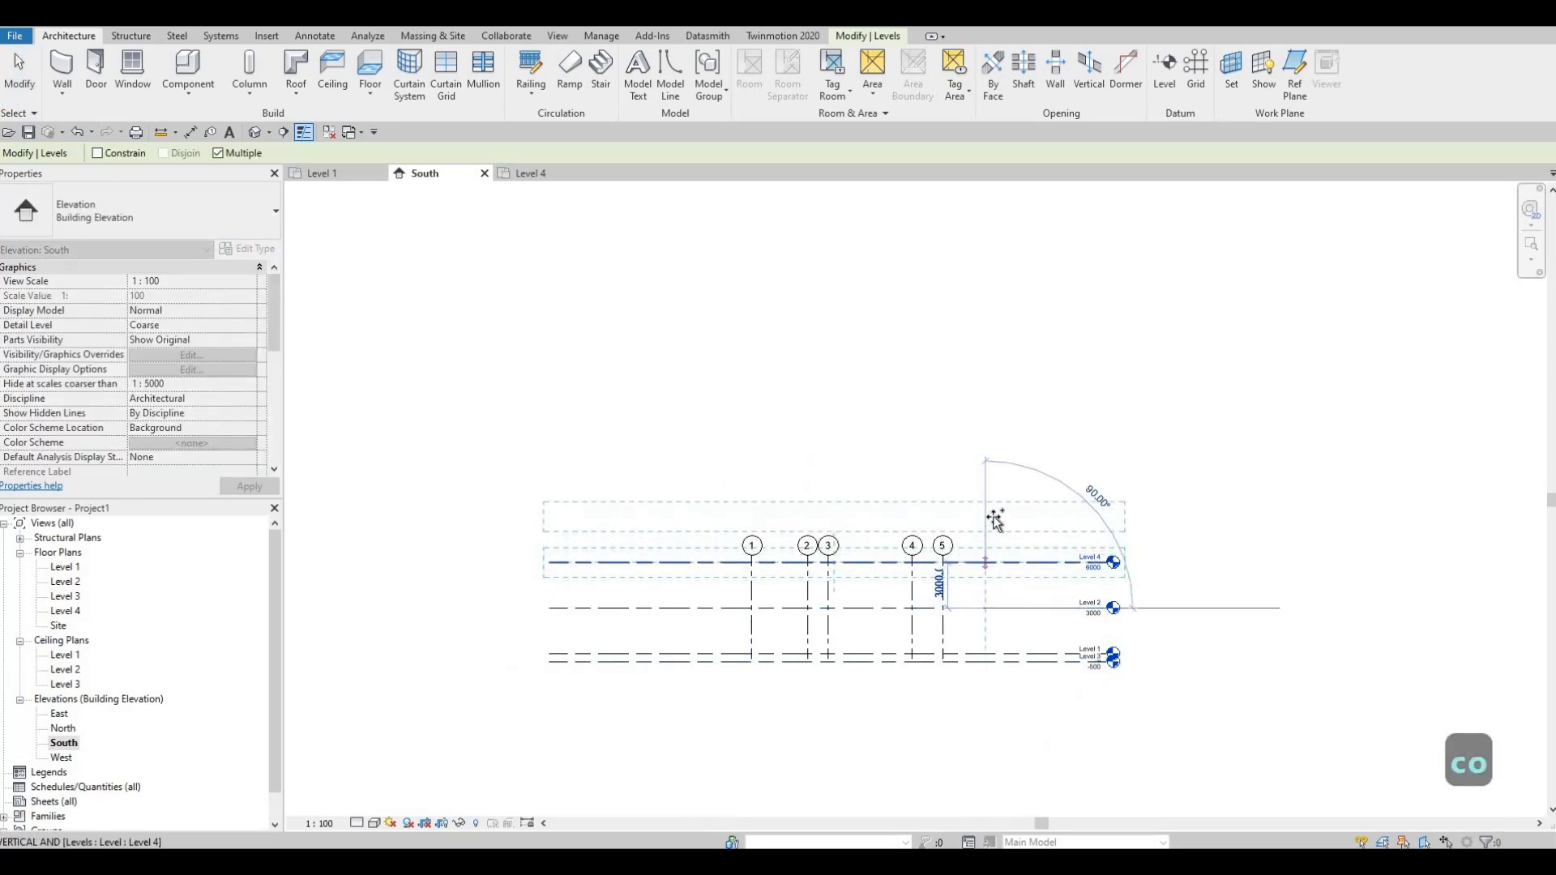
pyautogui.click(987, 469)
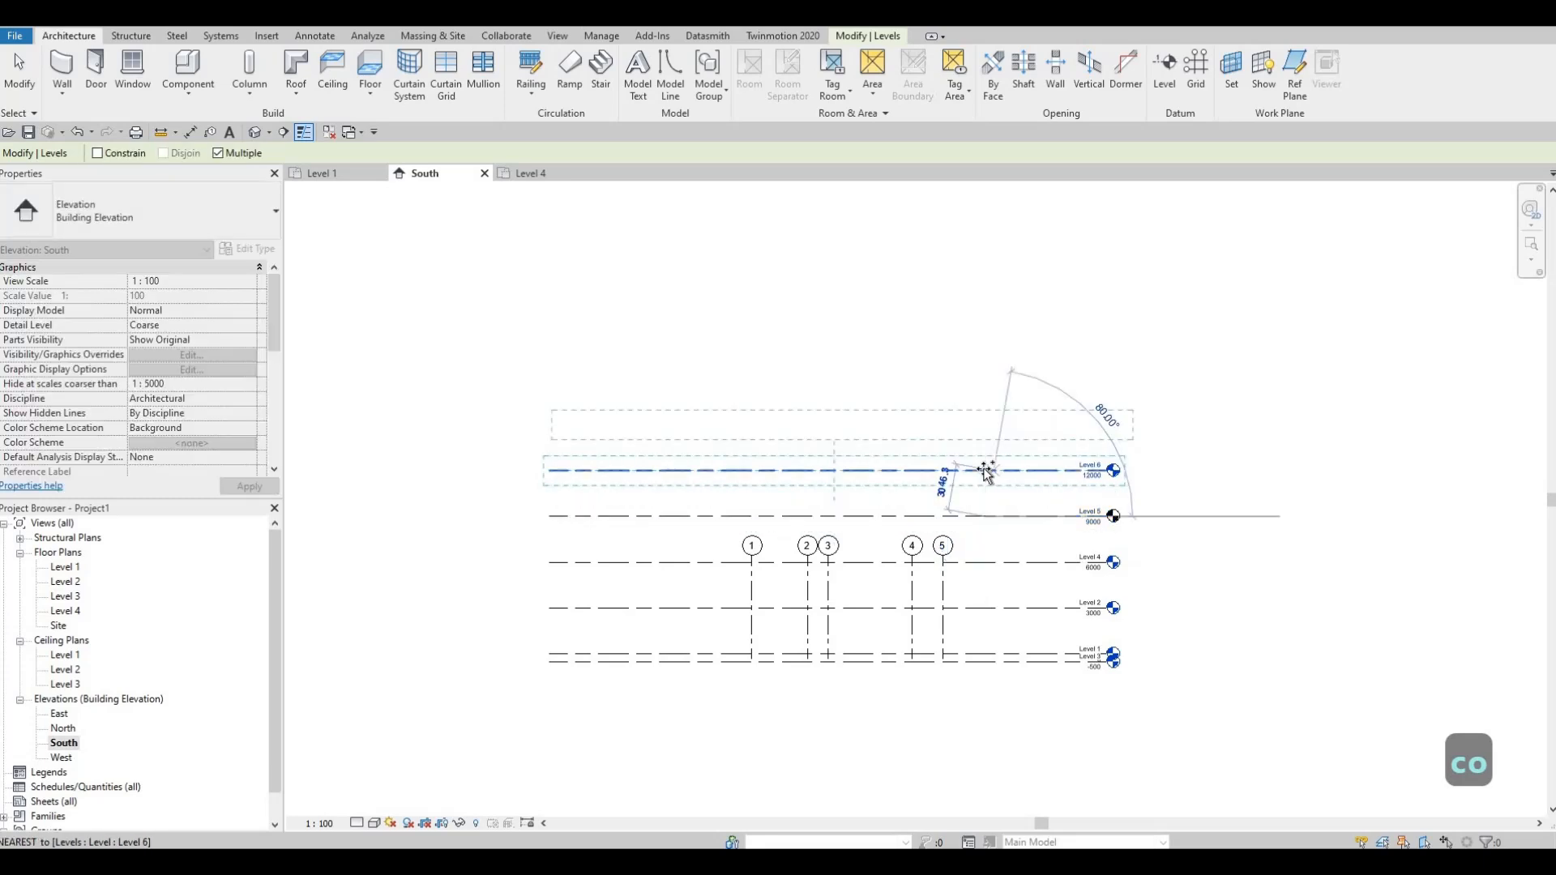
pyautogui.click(983, 424)
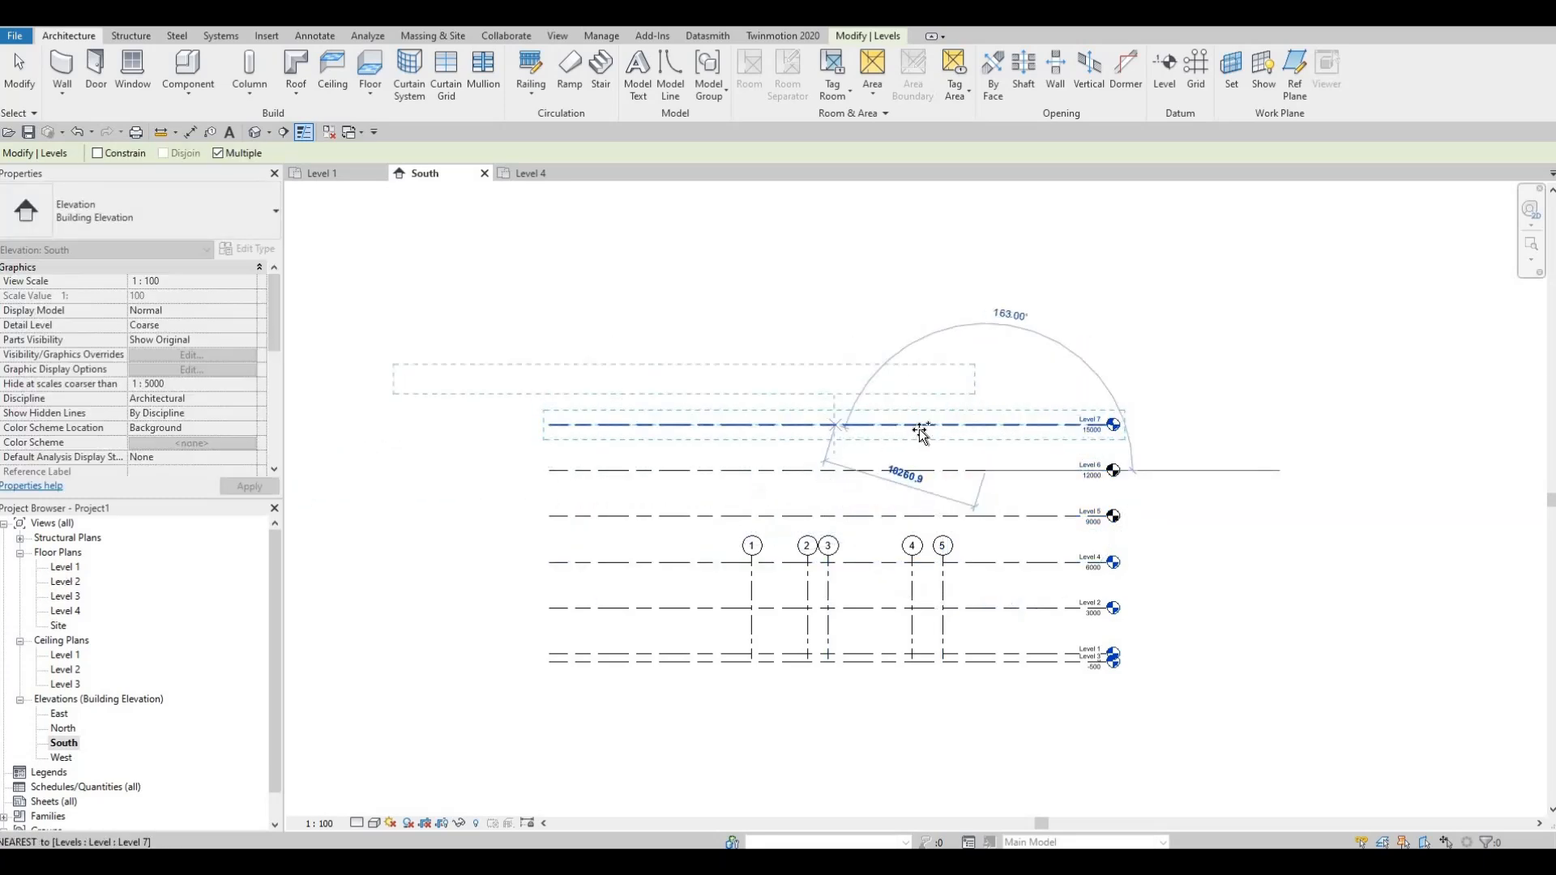
pyautogui.press('Escape')
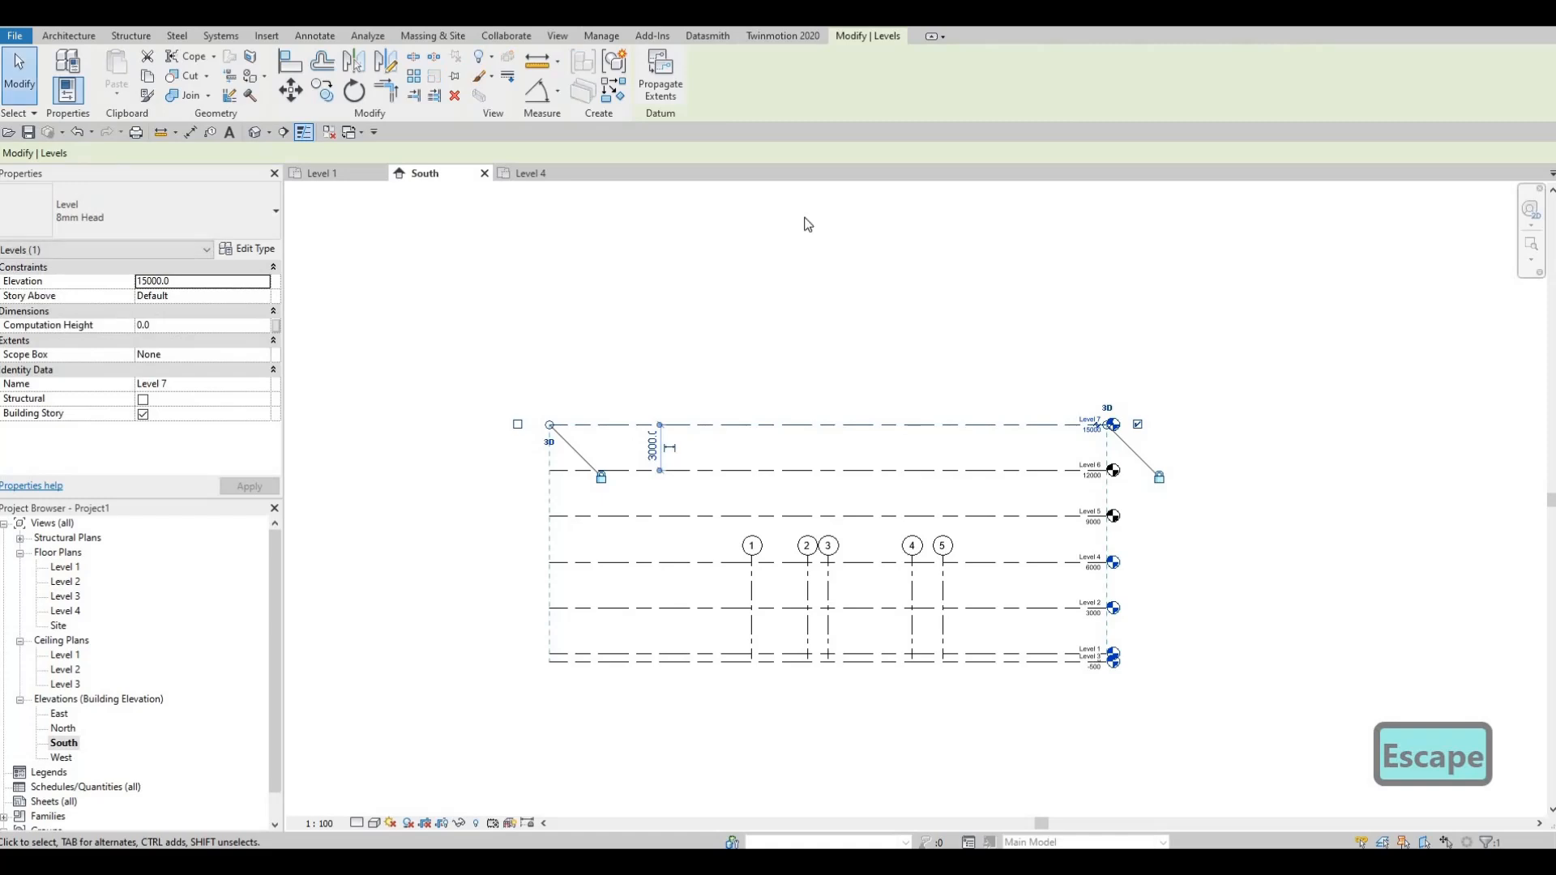
# Step: Undo the three level copies above Level 4
pyautogui.click(556, 36)
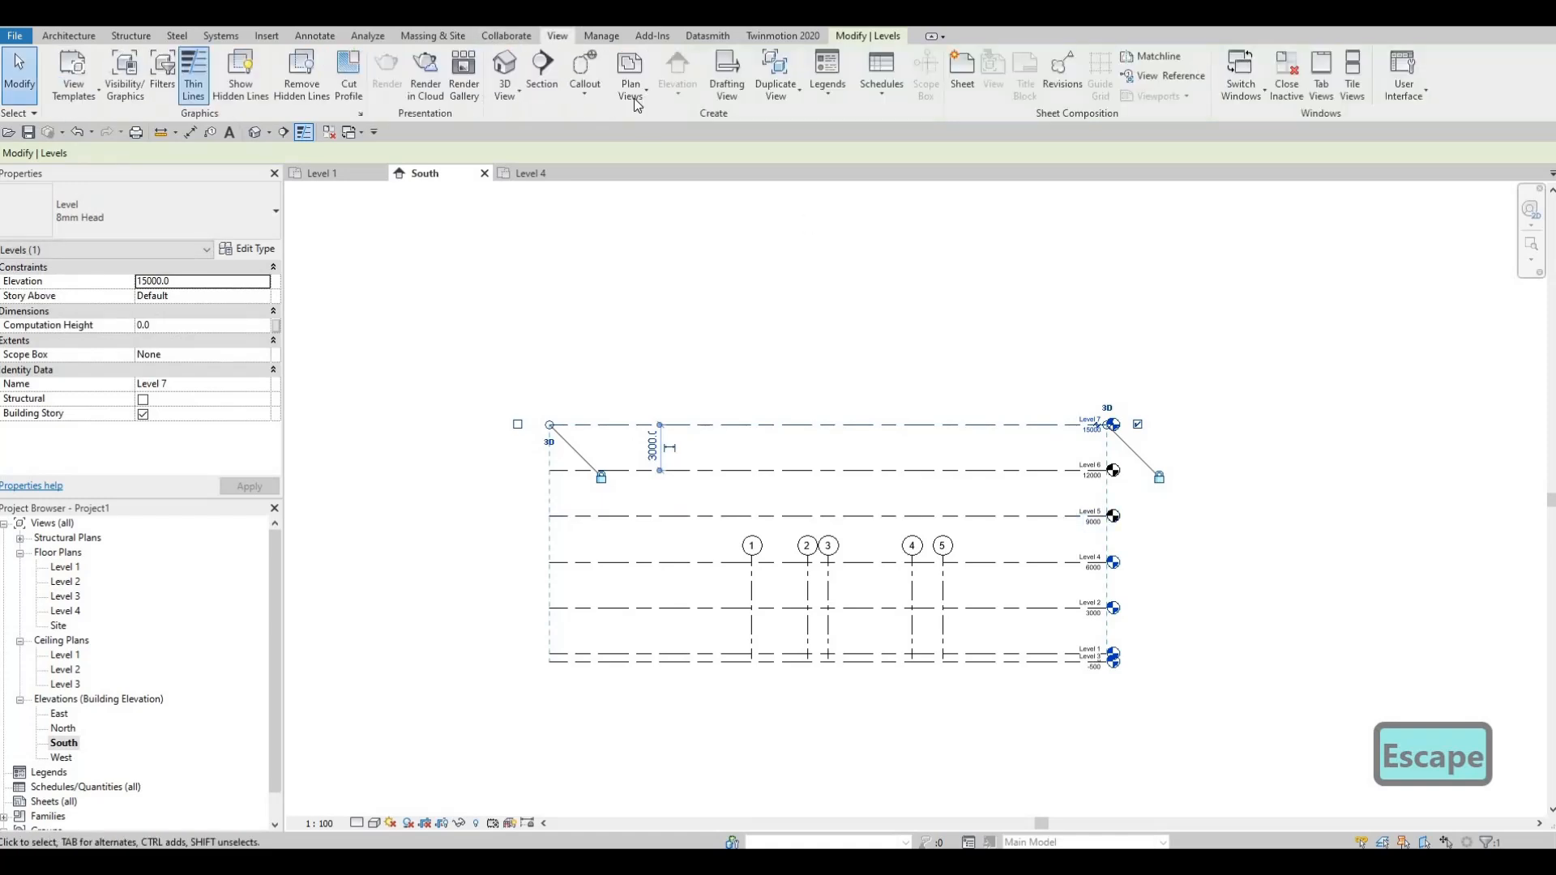
pyautogui.press('Escape')
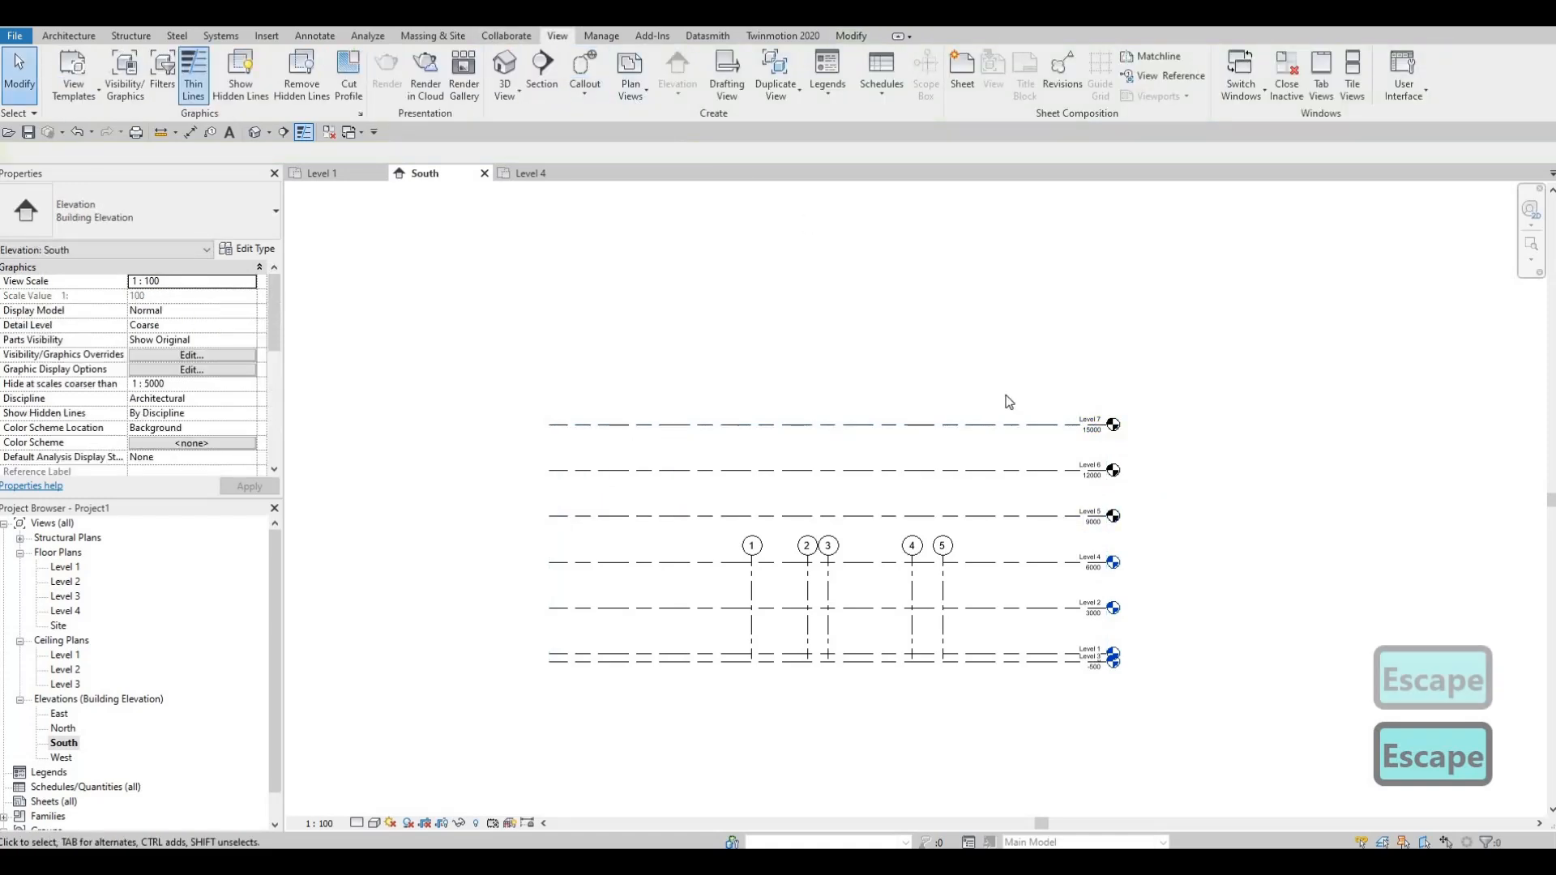
pyautogui.hotkey('ctrl', 'z')
pyautogui.hotkey('ctrl', 'z')
pyautogui.hotkey('ctrl', 'z')
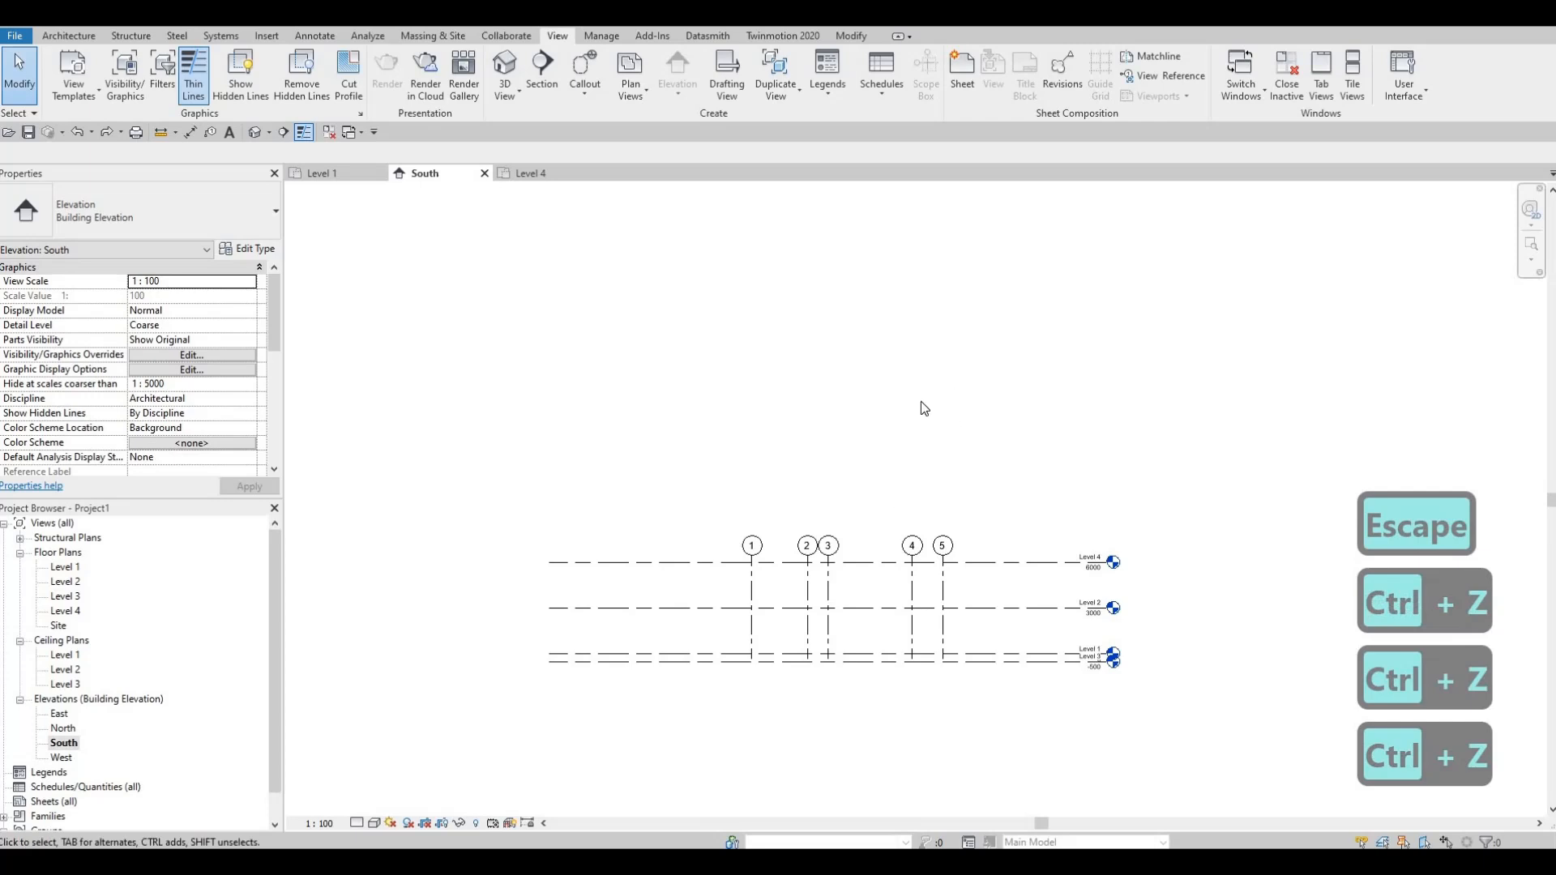
pyautogui.press('Escape')
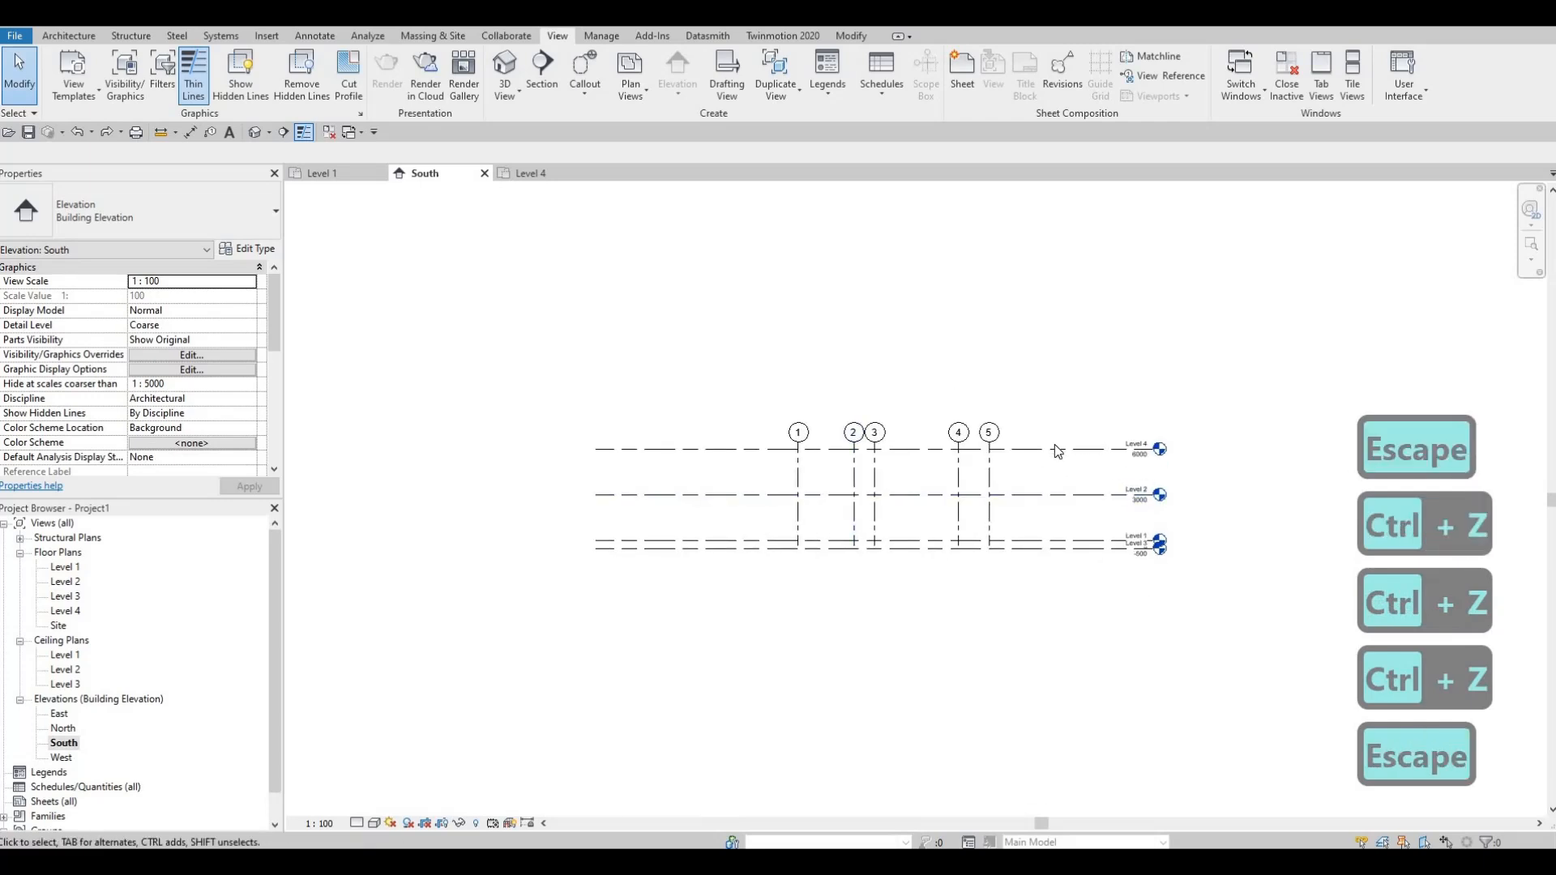
# Step: Extend the aligned numbered grid lines below the lowest level and higher above Level 4
pyautogui.scroll(2, 1057, 451)
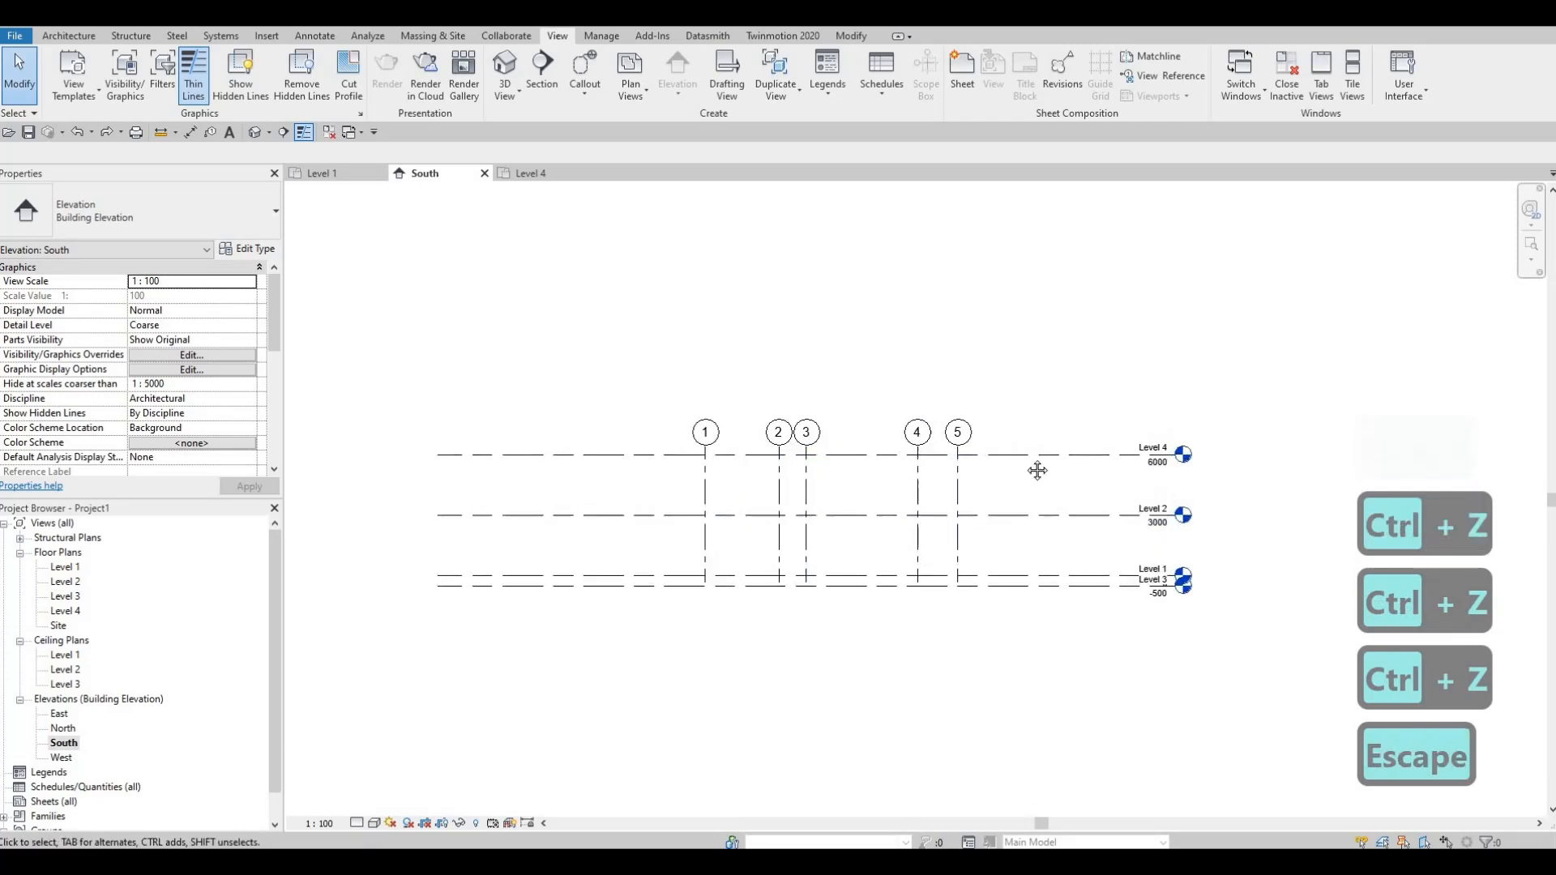
pyautogui.click(63, 37)
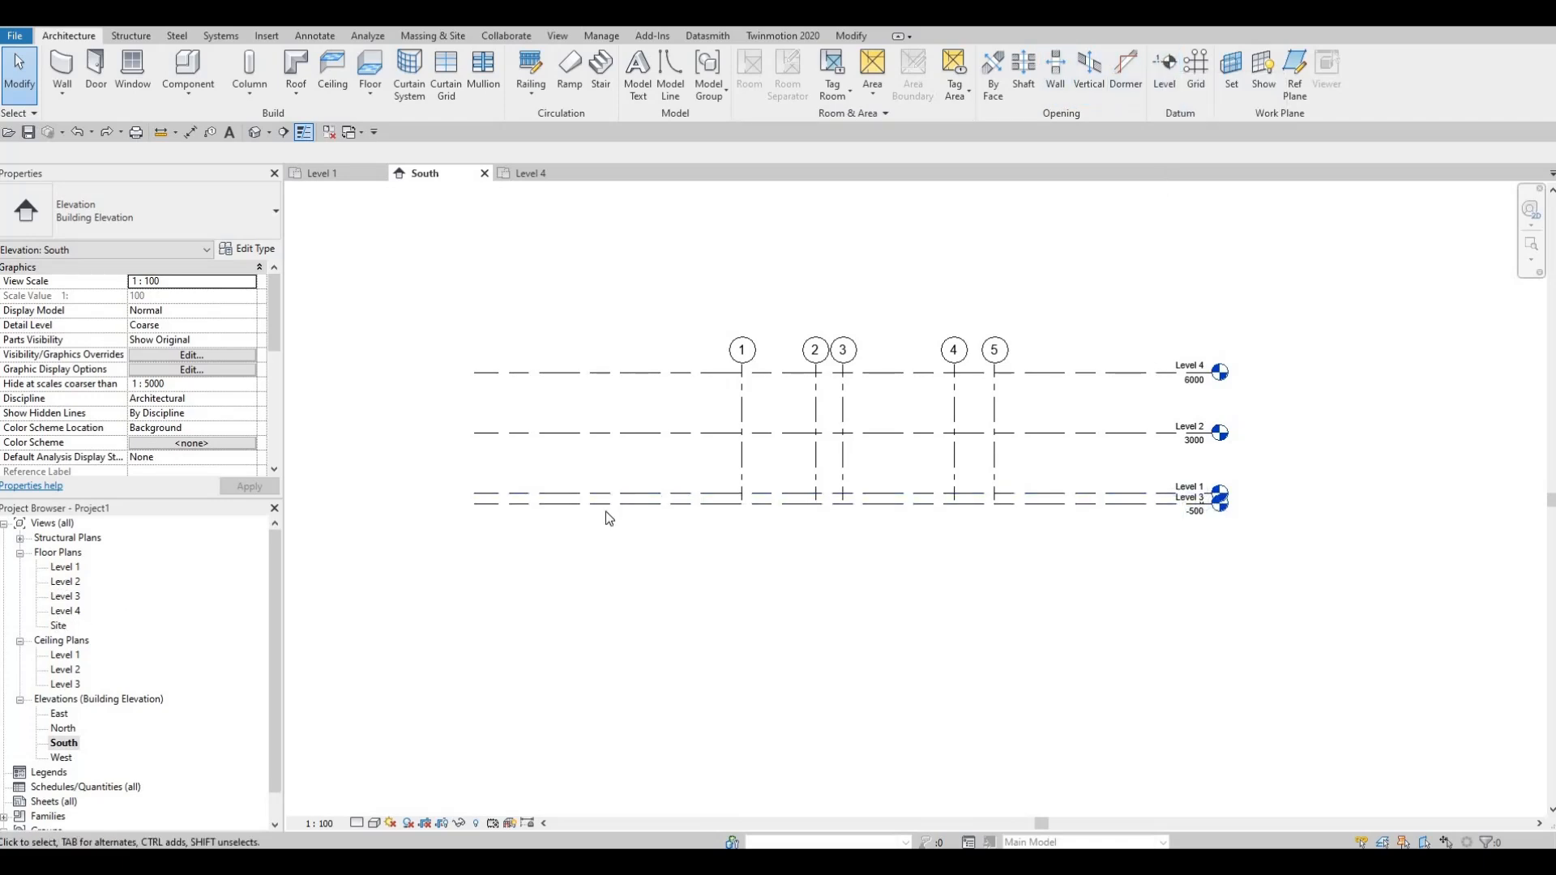
pyautogui.scroll(2, 1011, 466)
pyautogui.press('Escape')
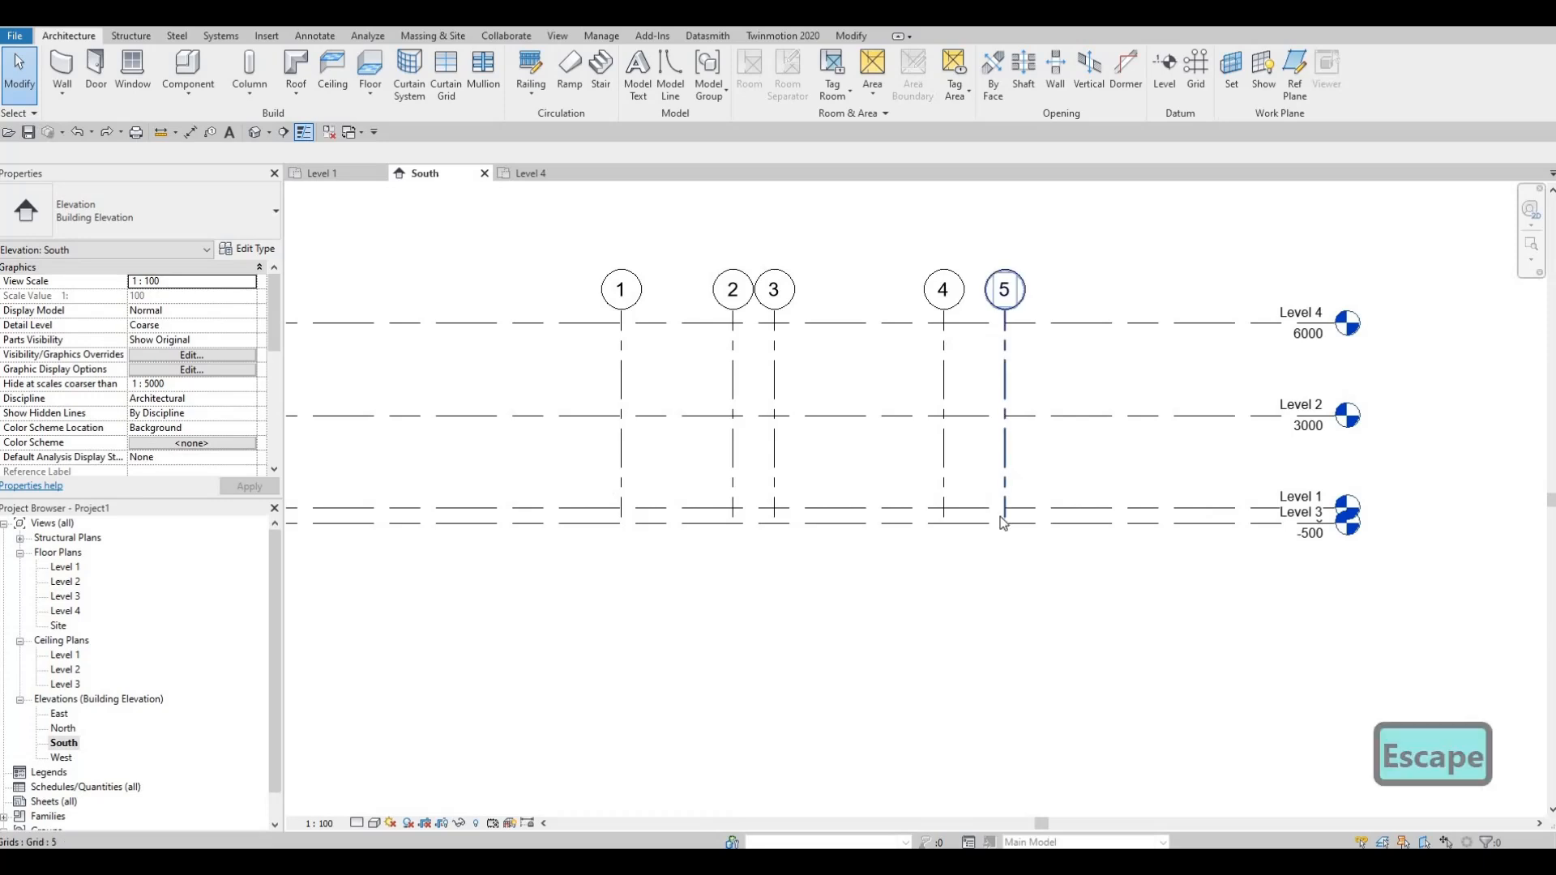
pyautogui.click(1004, 486)
pyautogui.moveTo(1000, 543); pyautogui.dragTo(1005, 544)
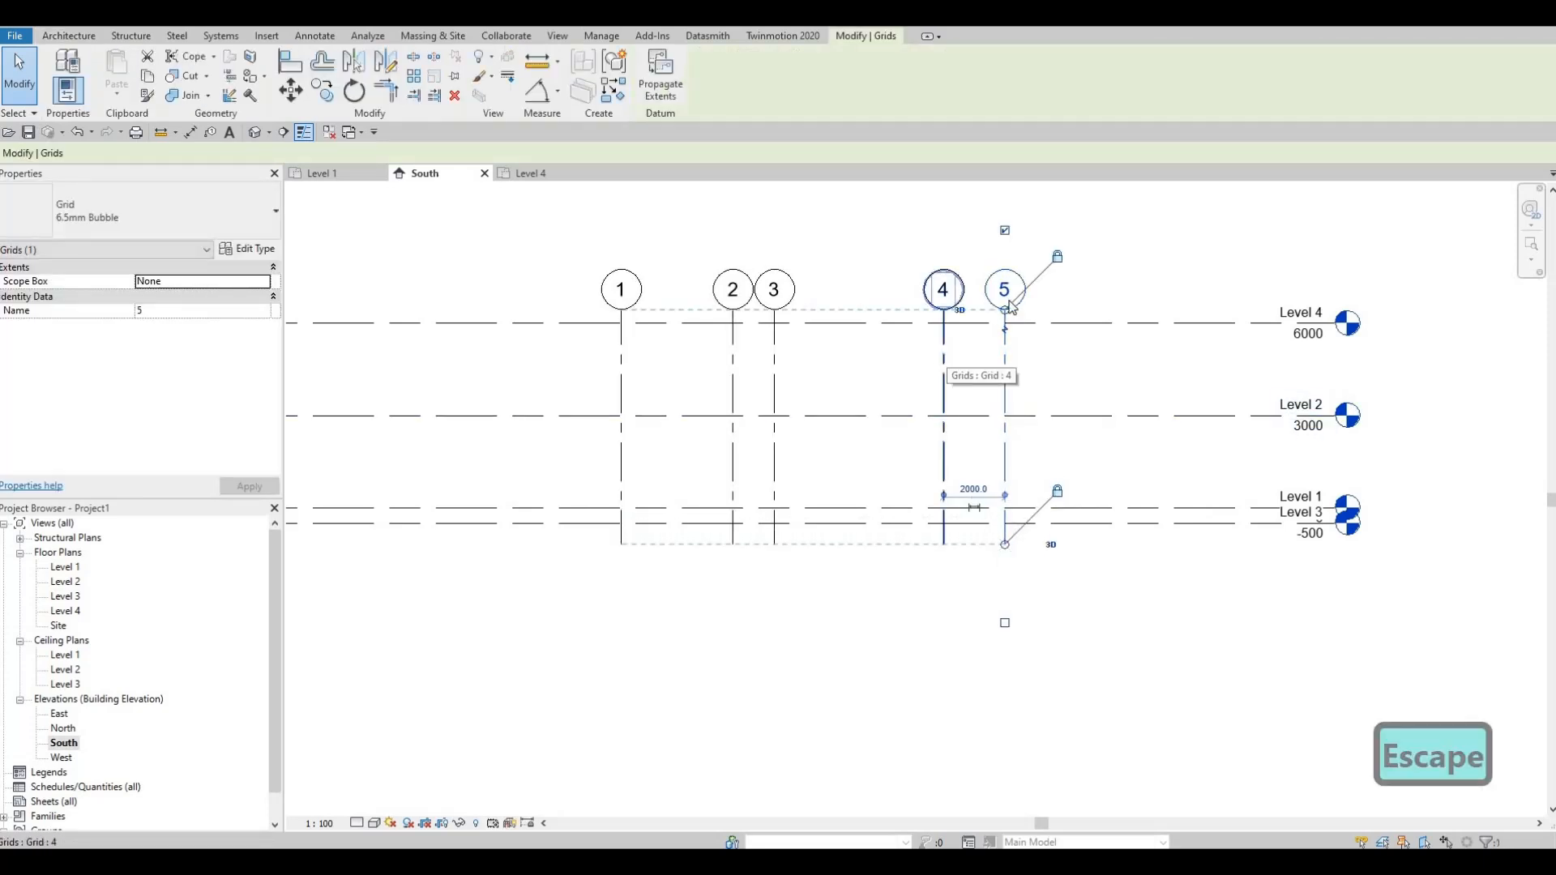
pyautogui.moveTo(1005, 309); pyautogui.dragTo(1005, 202)
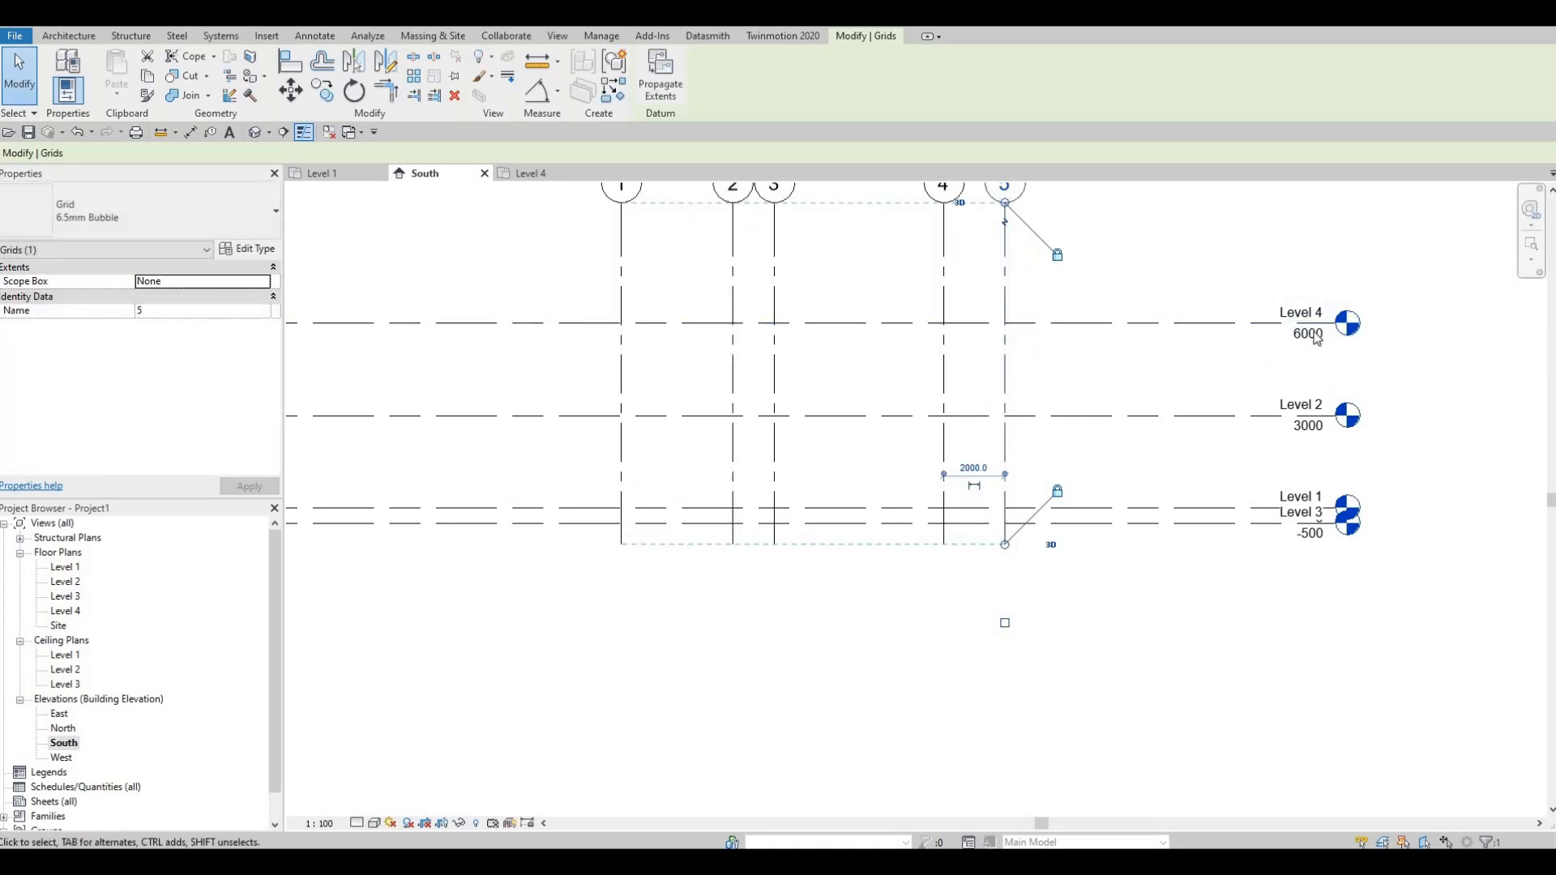
# Step: Pull the numbered grid heads down below Level 4, check the Level 4 floor plan, and return to the South elevation
pyautogui.moveTo(1077, 331); pyautogui.dragTo(1075, 302, button='middle')
pyautogui.moveTo(1044, 225); pyautogui.dragTo(1080, 268, button='middle')
pyautogui.moveTo(1037, 218); pyautogui.dragTo(1041, 333)
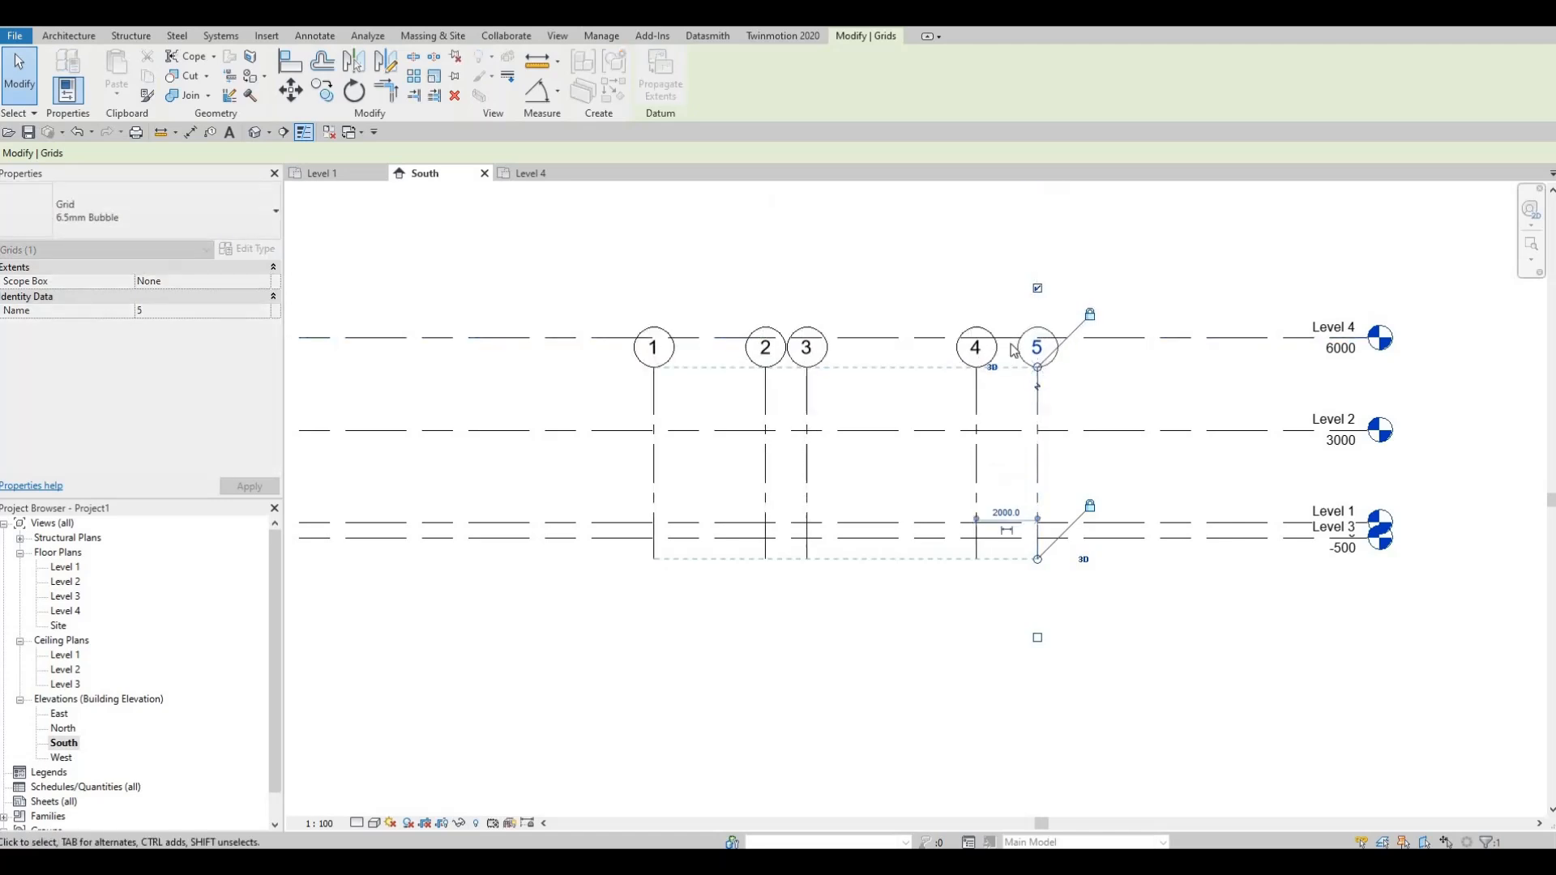
pyautogui.click(538, 176)
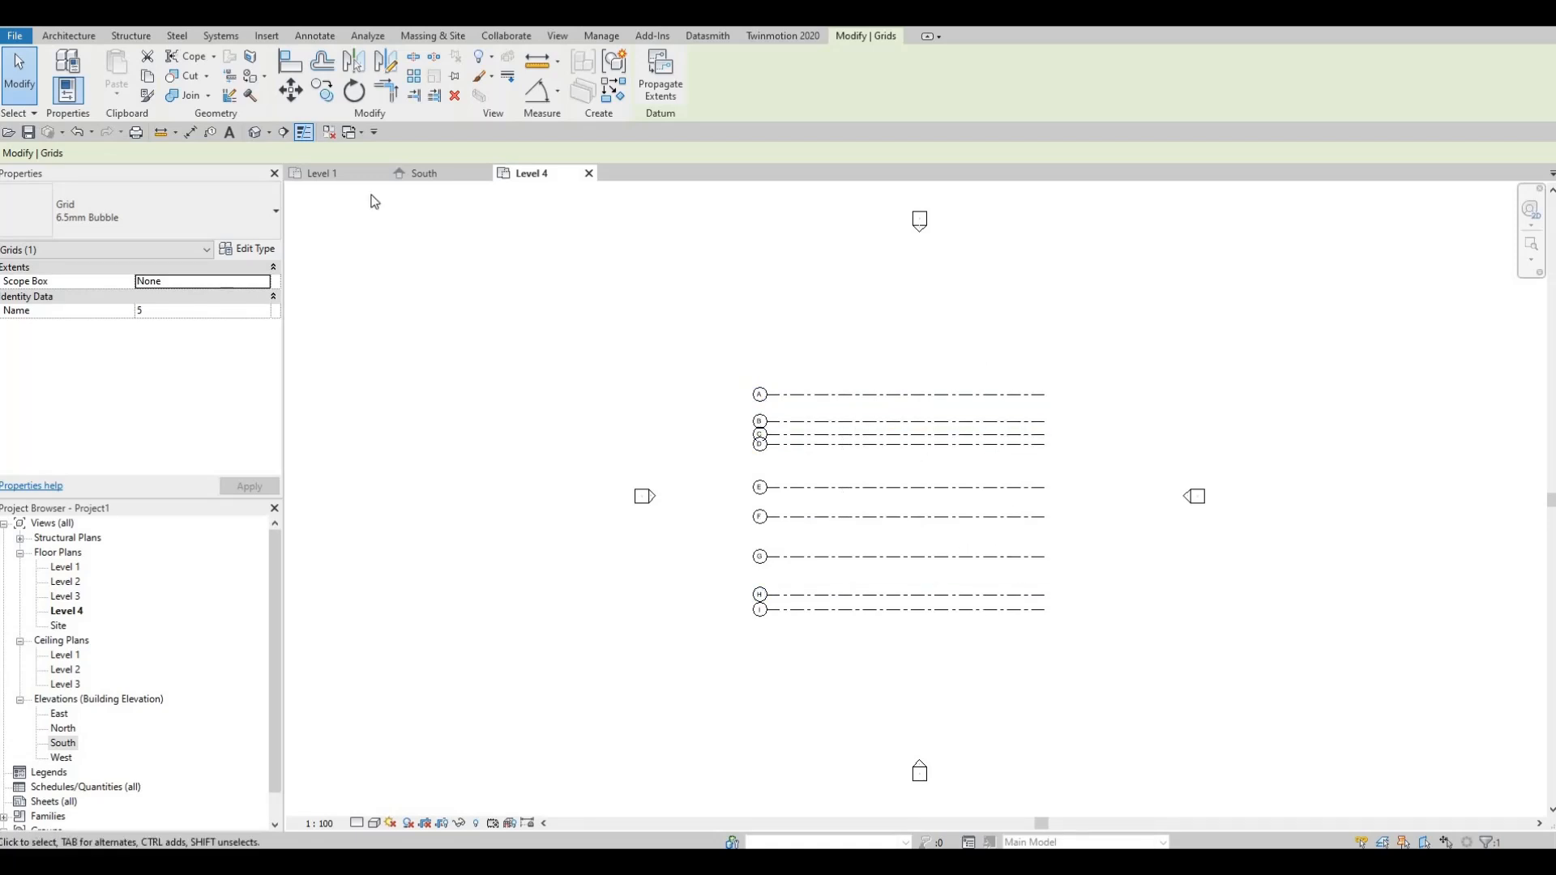
pyautogui.click(424, 178)
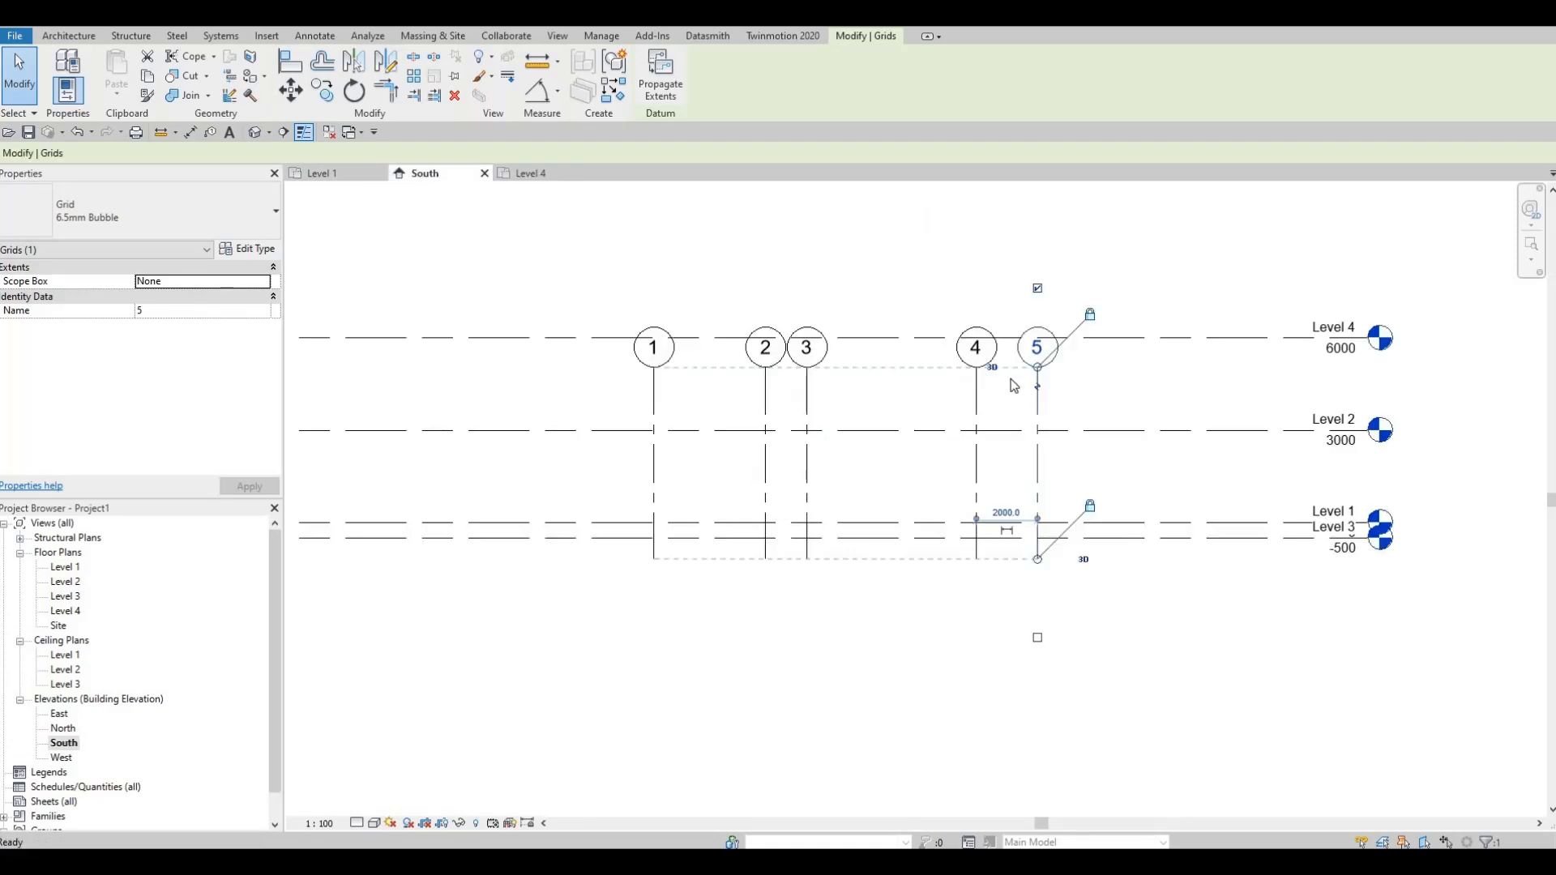
# Step: Raise the numbered grid heads back above Level 4, check the Level 4 floor plan, and return to the South elevation
pyautogui.moveTo(1037, 366); pyautogui.dragTo(1037, 265)
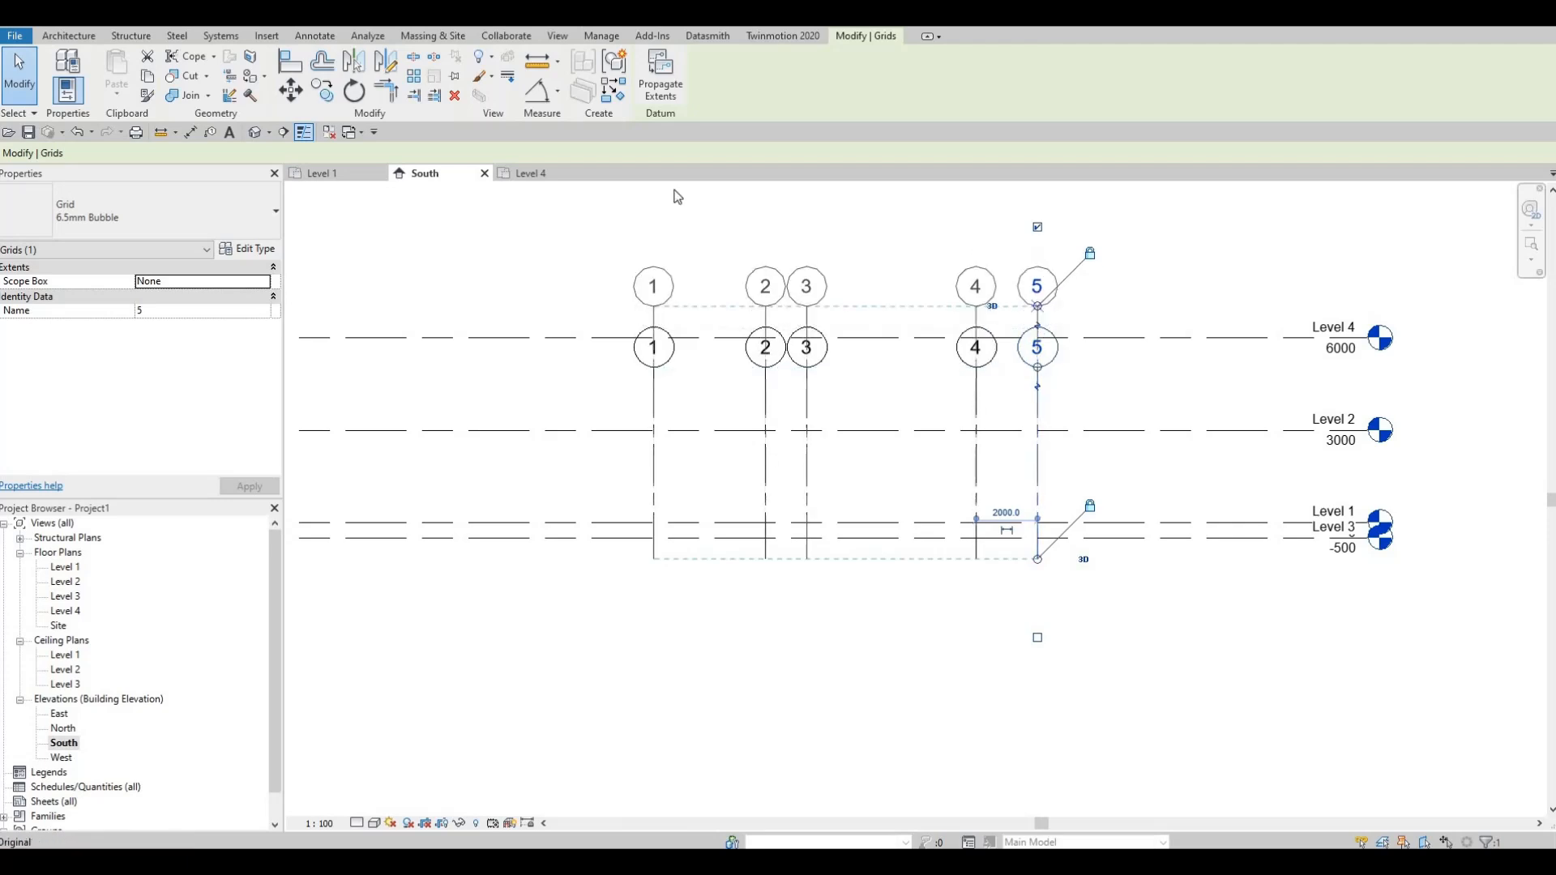
pyautogui.hotkey('ctrl', 'Tab')
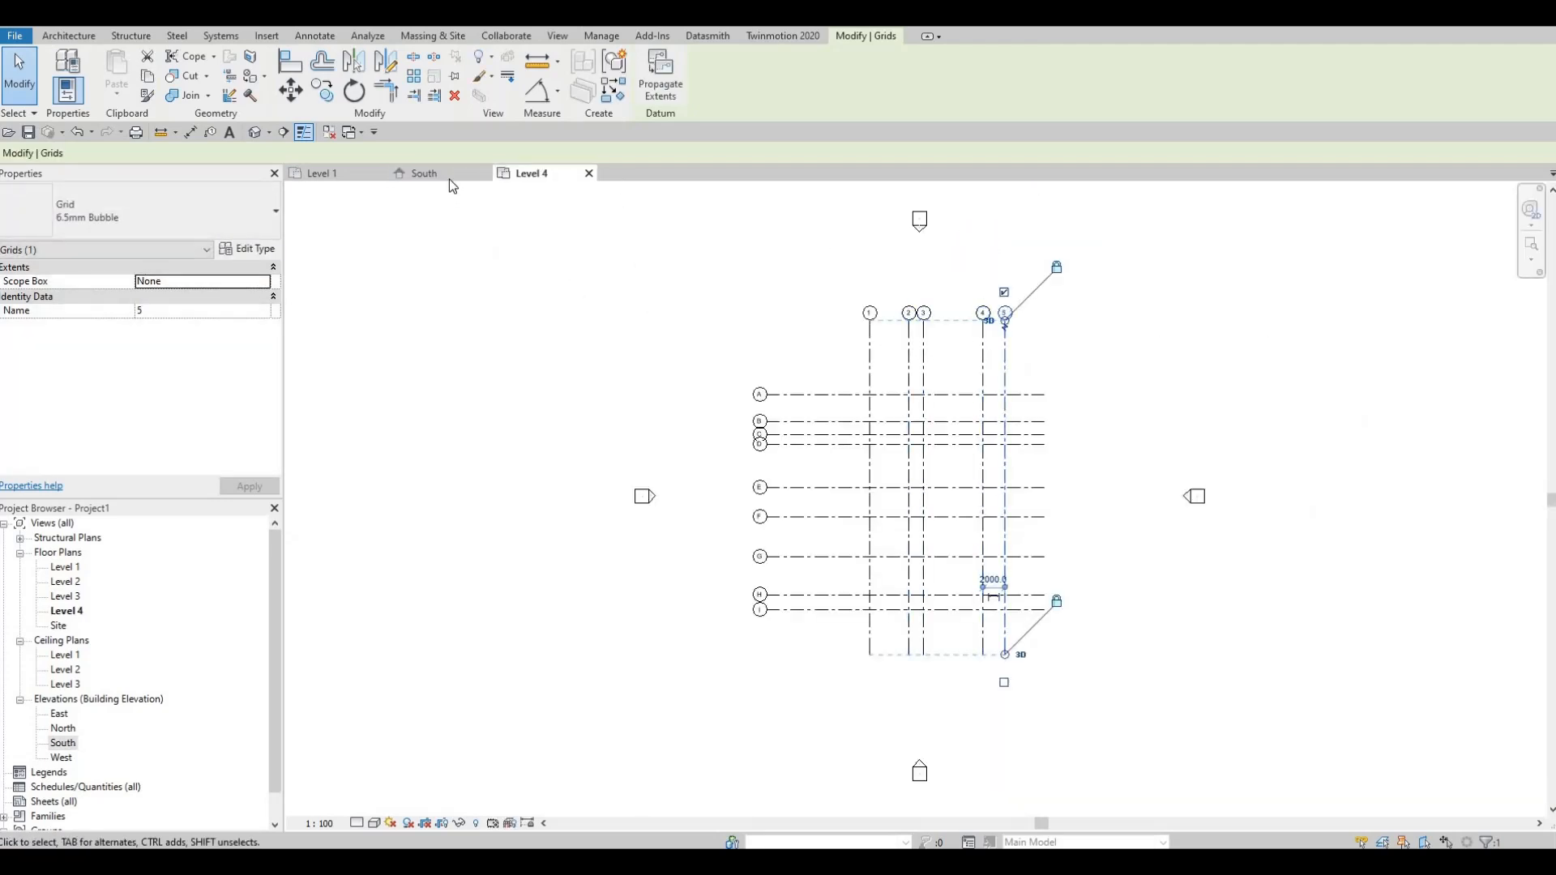
pyautogui.hotkey('ctrl', 'Tab')
pyautogui.press('Escape')
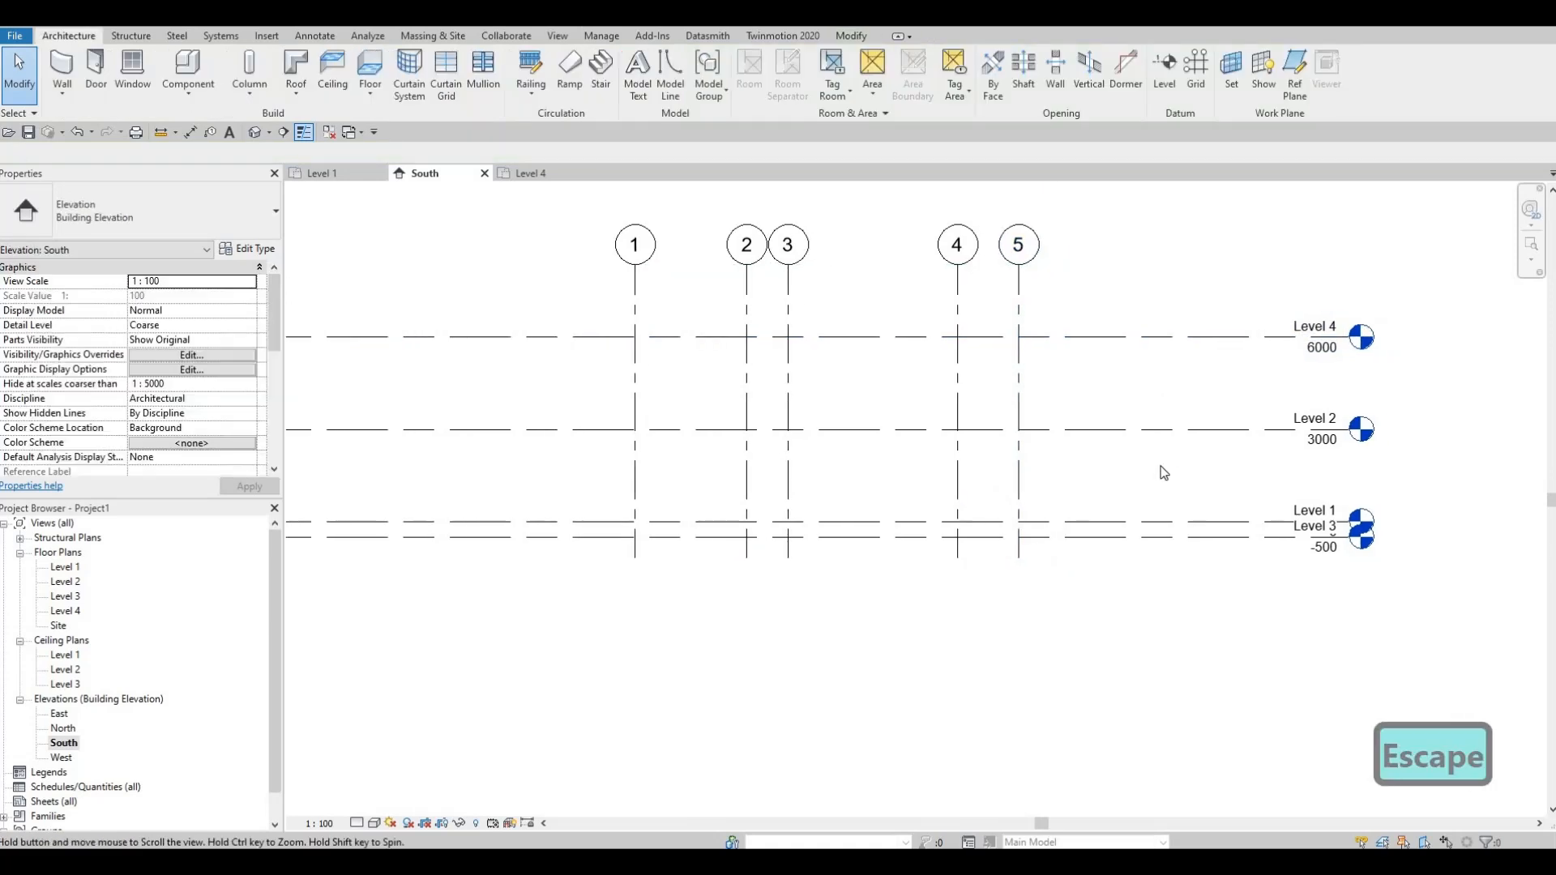
# Step: Rename Level 3 to GROUND FLOOR and rename its corresponding views as well
pyautogui.scroll(3, 1251, 495)
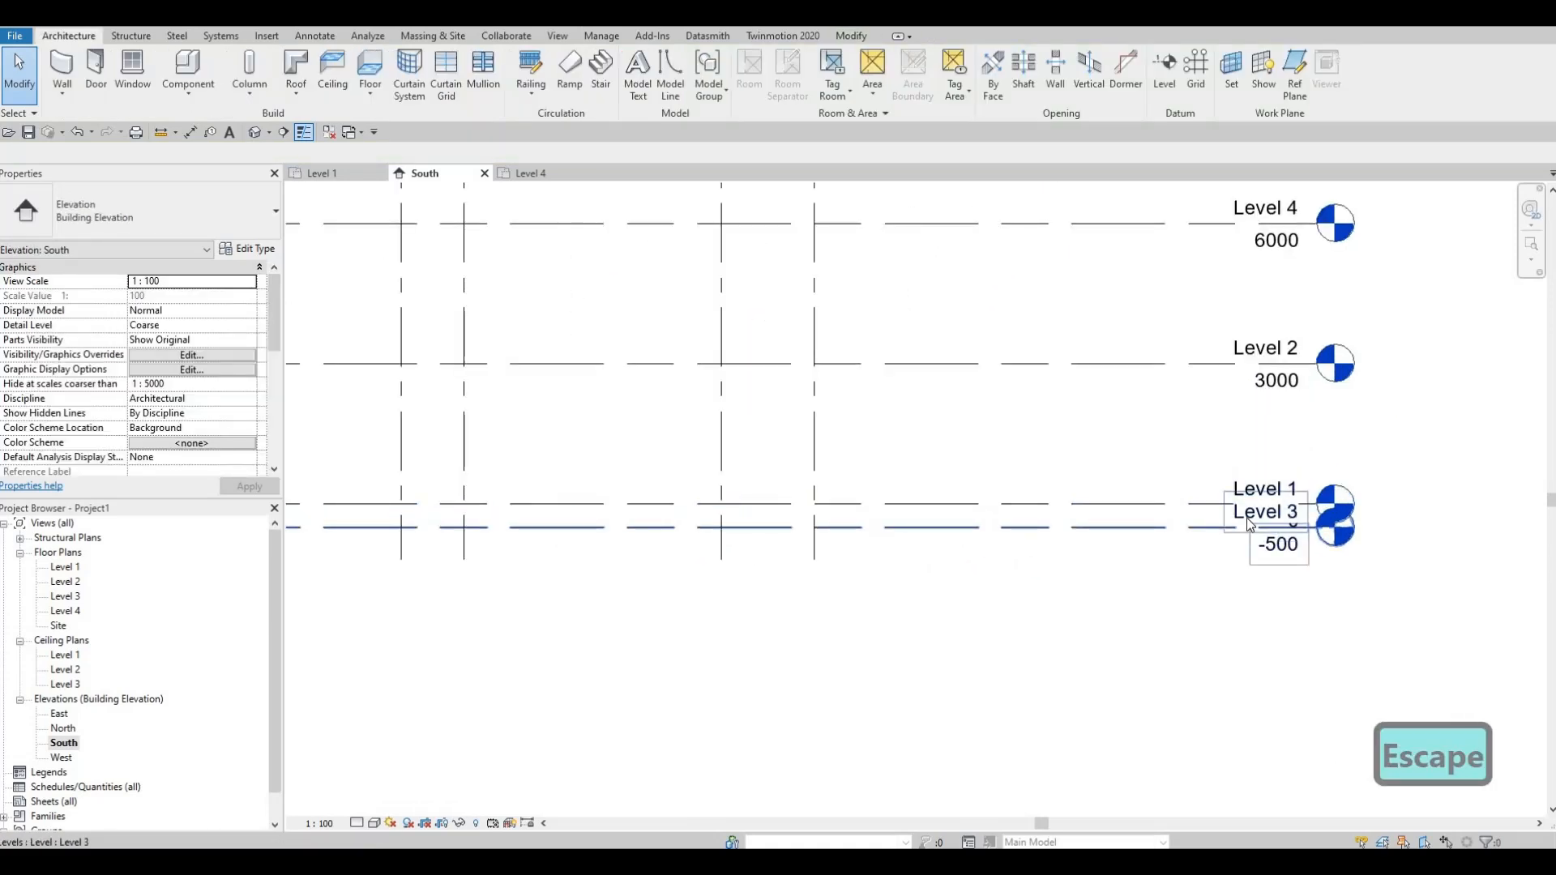
pyautogui.click(1246, 519)
pyautogui.click(1245, 518)
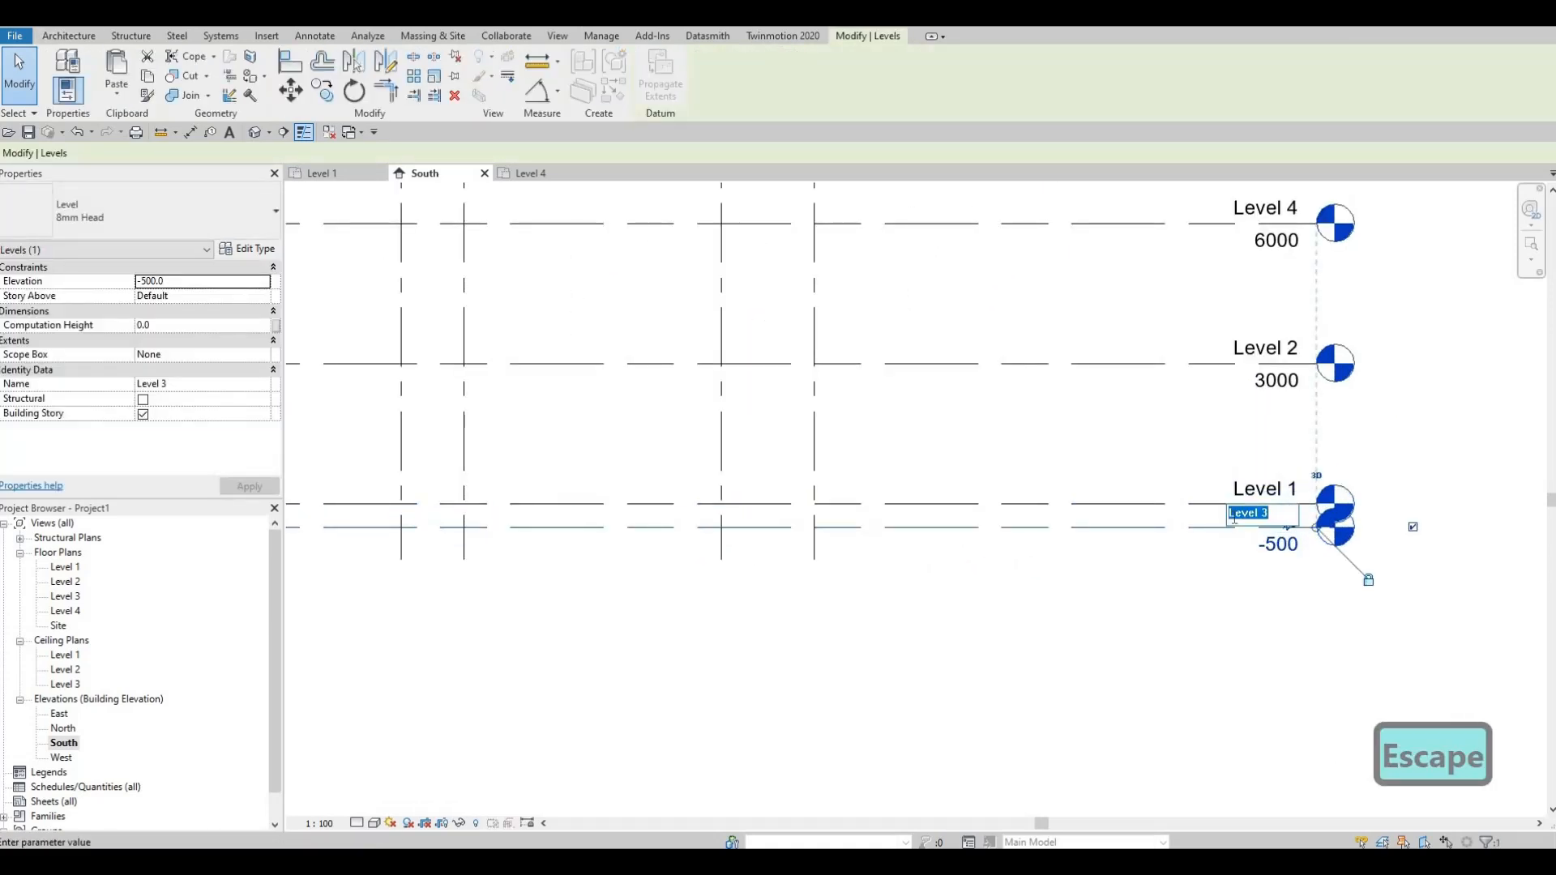
pyautogui.write('ground')
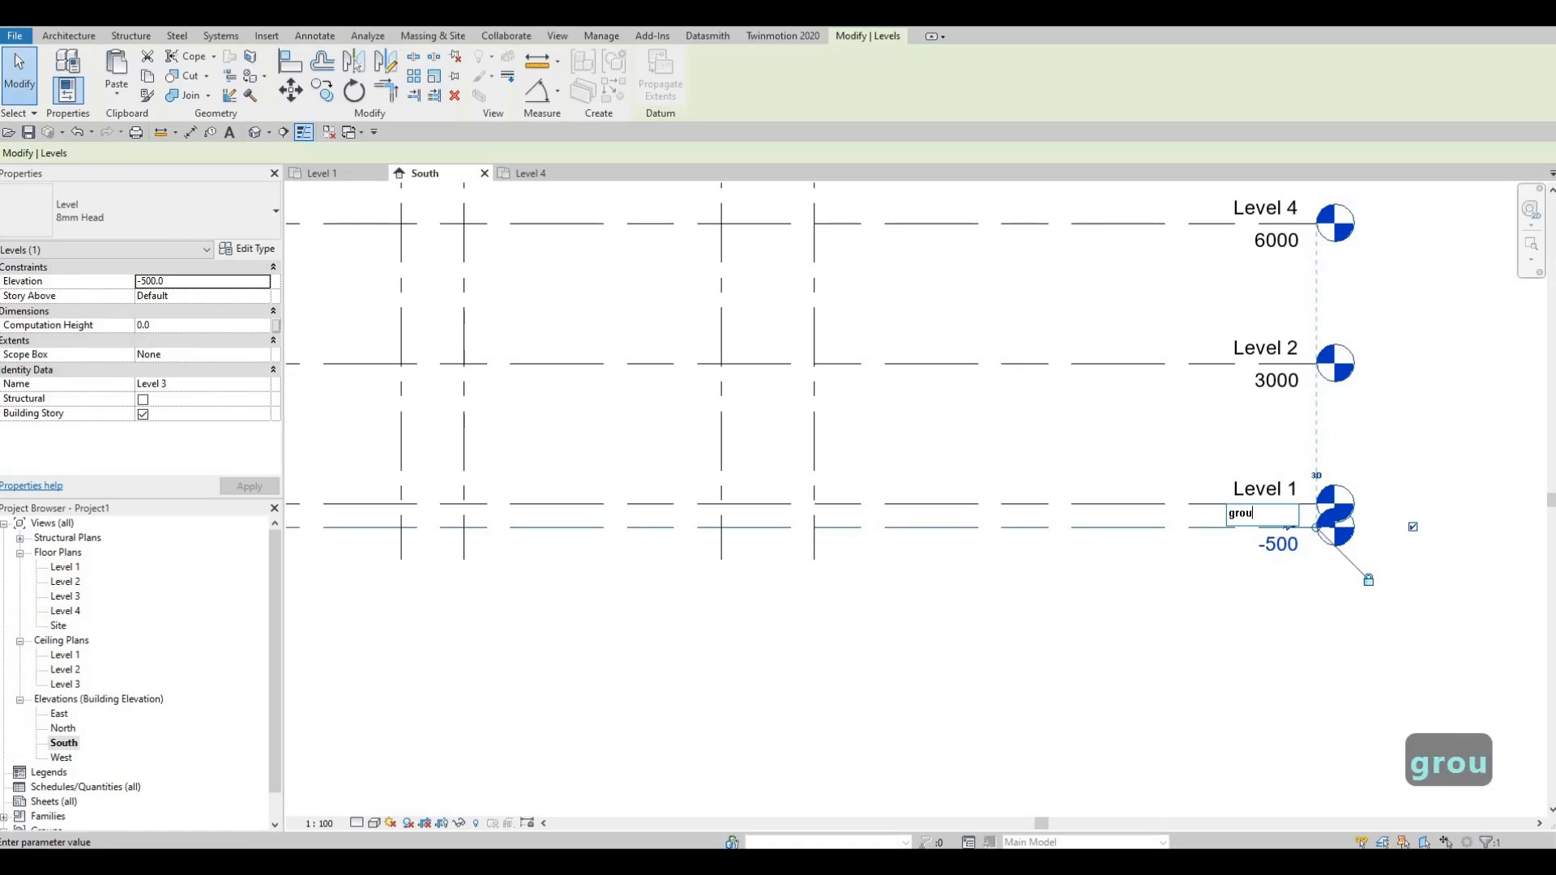
pyautogui.press('BackSpace')
pyautogui.press('BackSpace')
pyautogui.press('BackSpace')
pyautogui.press('BackSpace')
pyautogui.press('BackSpace')
pyautogui.press('BackSpace')
pyautogui.press('BackSpace')
pyautogui.press('BackSpace')
pyautogui.press('BackSpace')
pyautogui.press('BackSpace')
pyautogui.press('BackSpace')
pyautogui.press('BackSpace')
pyautogui.press('BackSpace')
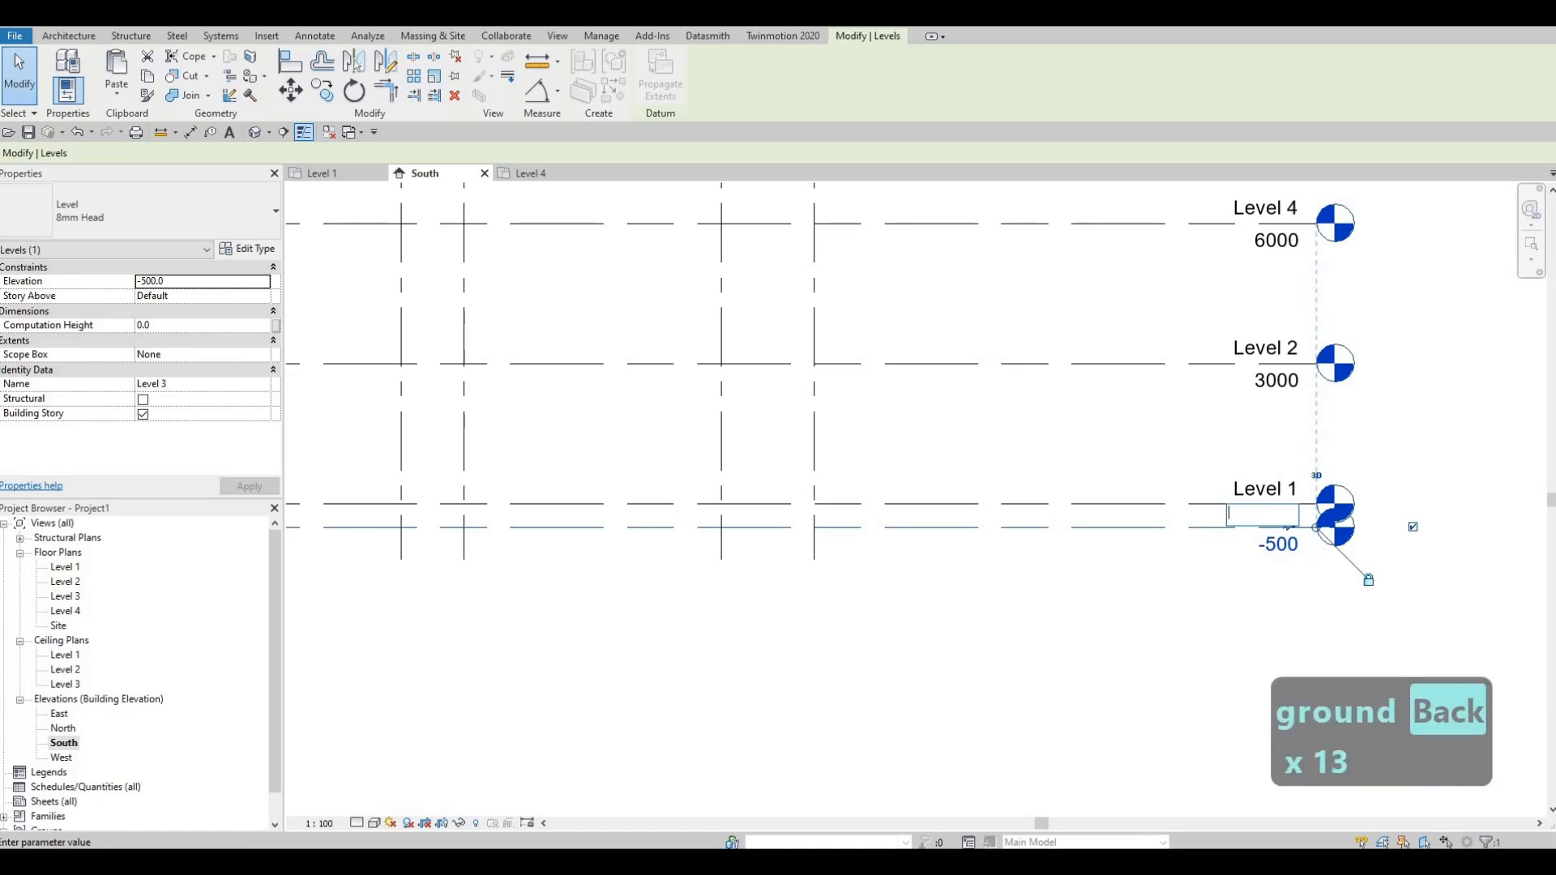
pyautogui.press('capslock')
pyautogui.write('GROUND')
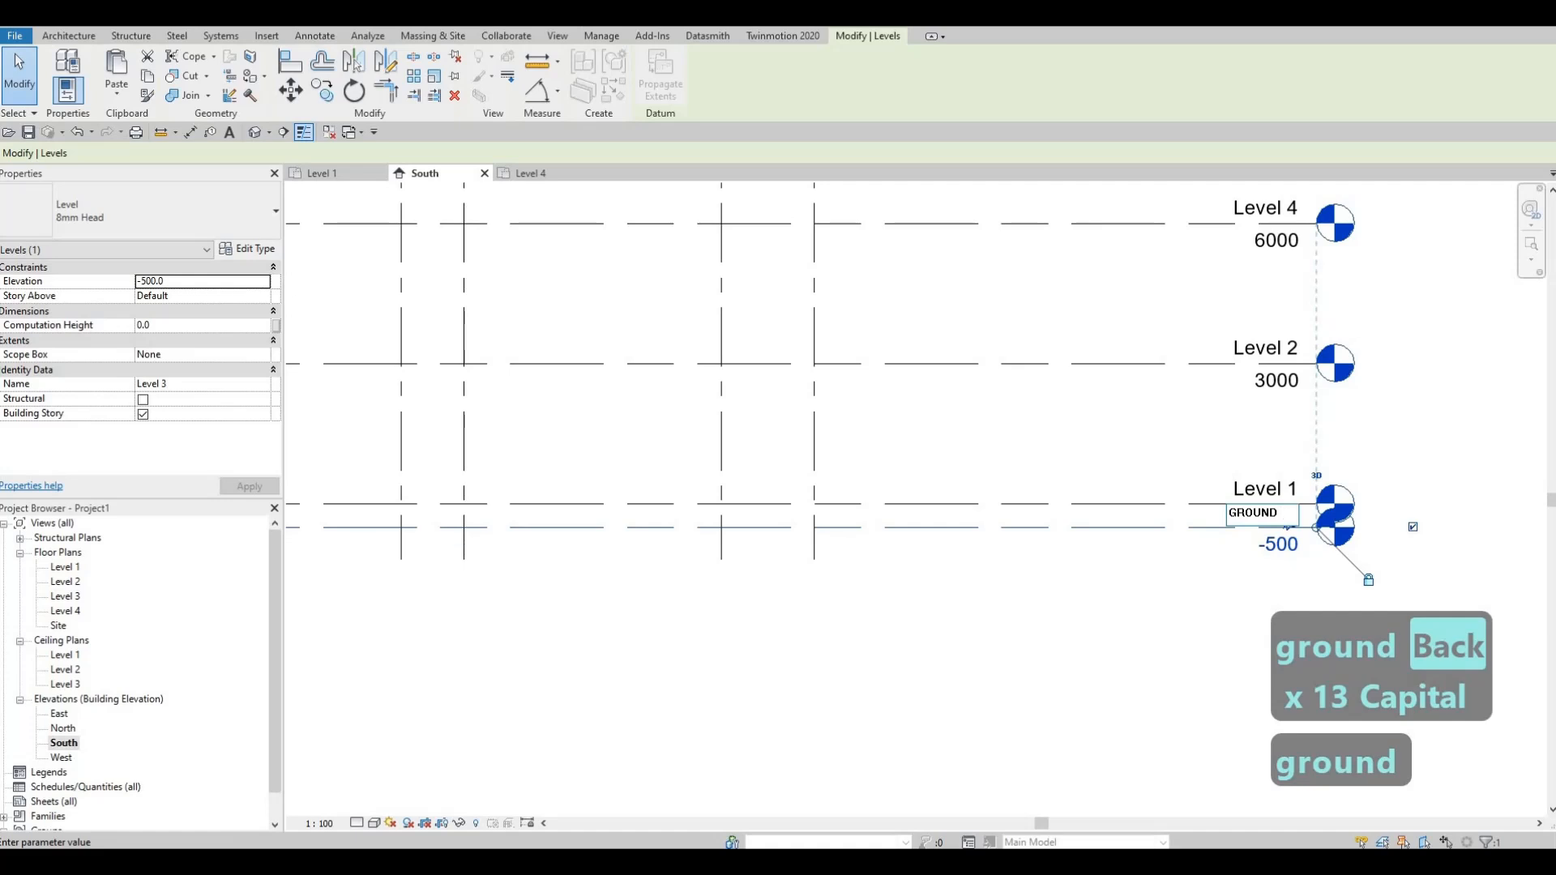
pyautogui.write(' FLOOR')
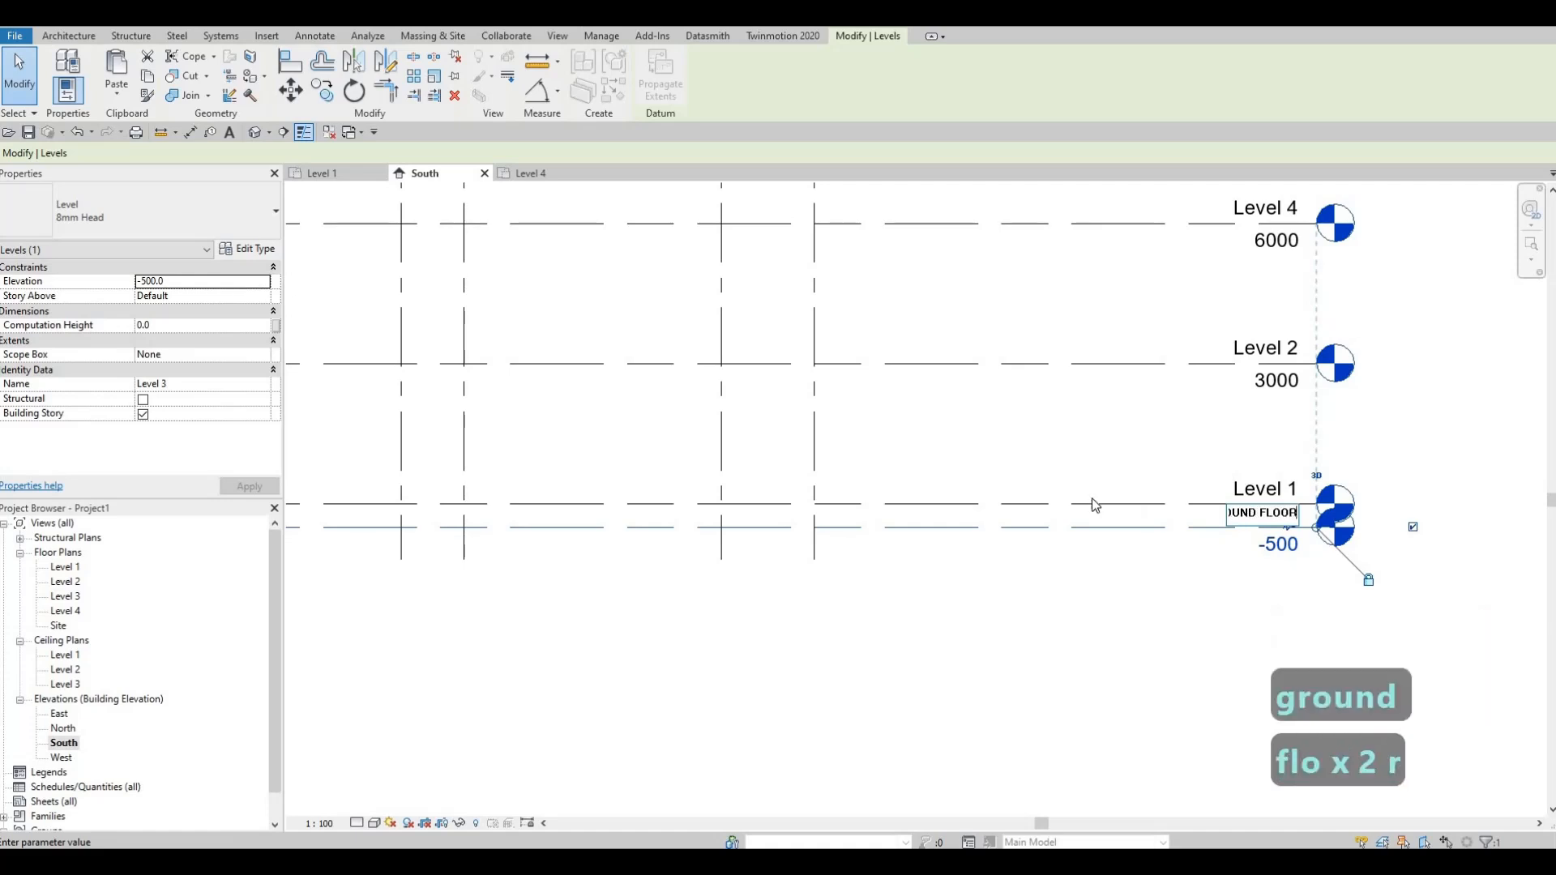
pyautogui.click(1074, 449)
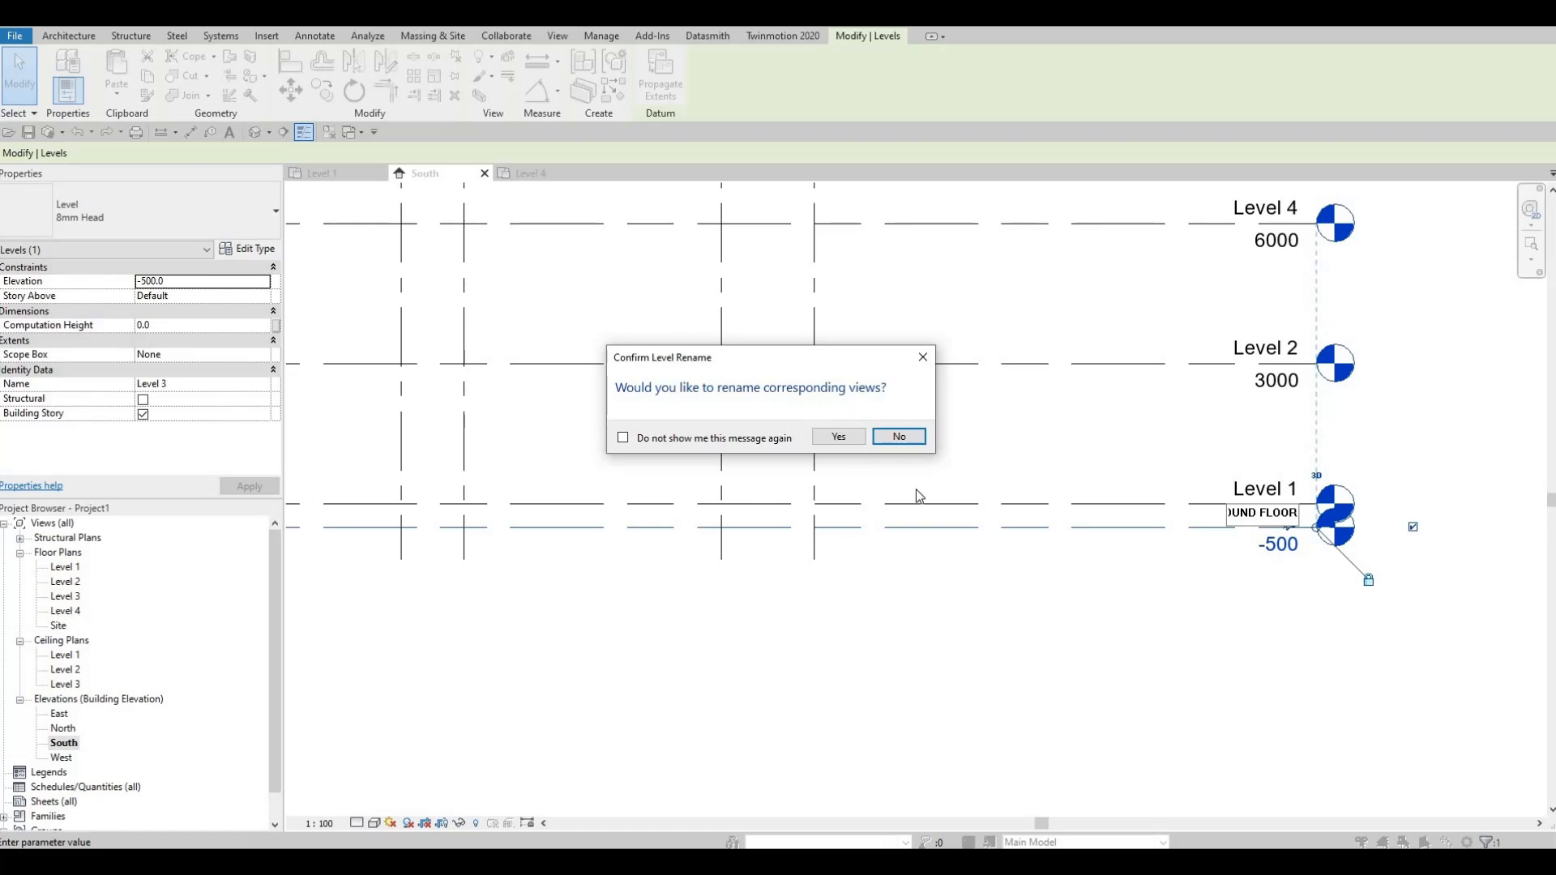
pyautogui.click(838, 436)
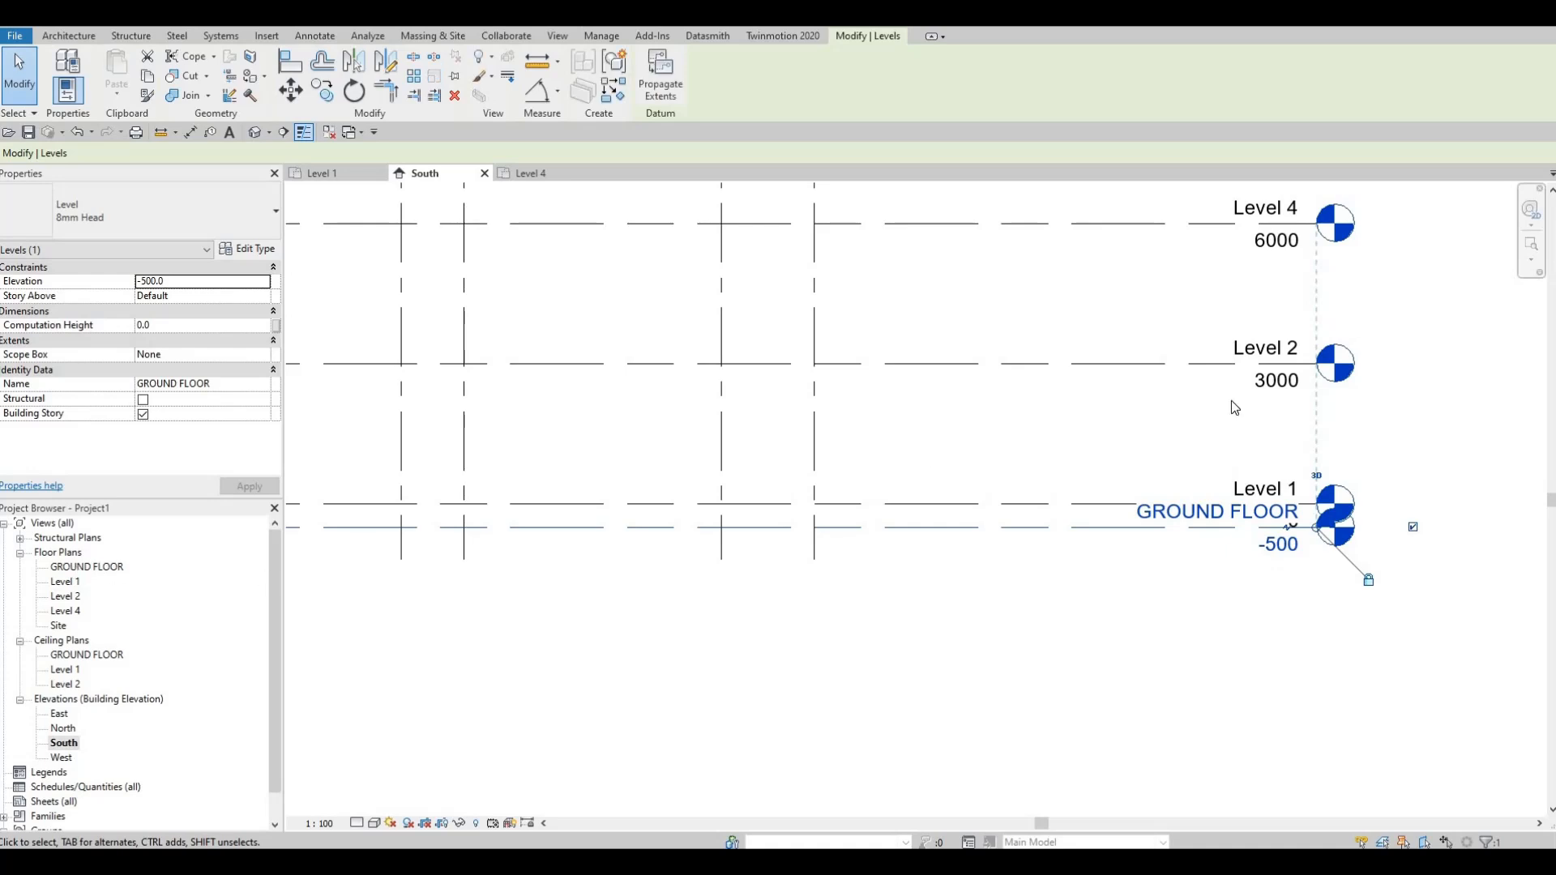
# Step: Rename Level 4 to Level 3 in the South elevation and rename its corresponding views as well
pyautogui.moveTo(1215, 301); pyautogui.dragTo(1150, 395, button='middle')
pyautogui.click(1209, 304)
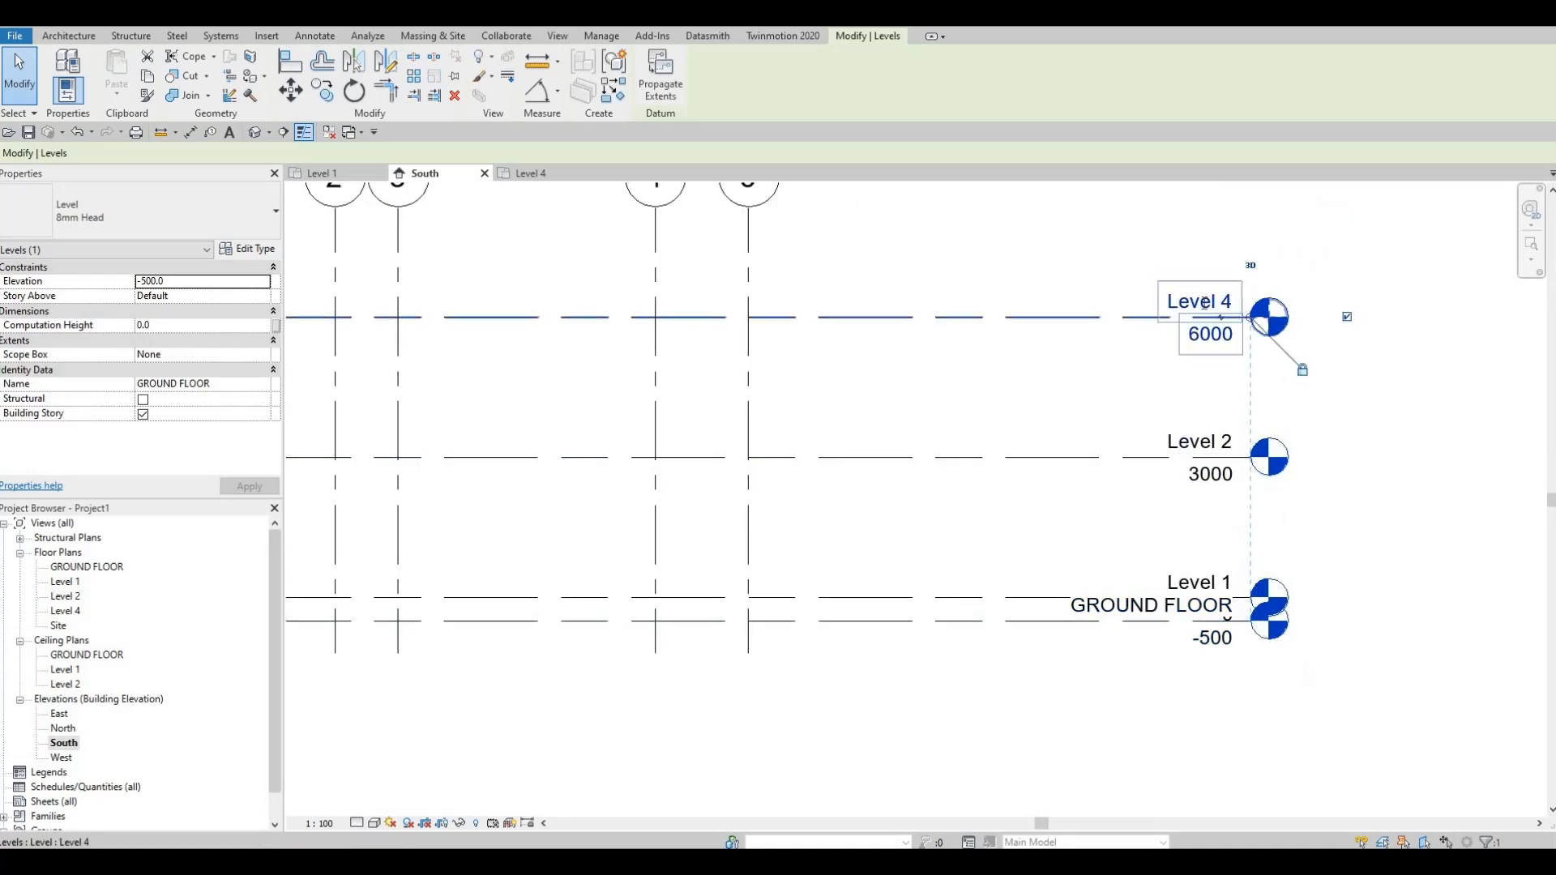
pyautogui.click(1209, 305)
pyautogui.click(1209, 305)
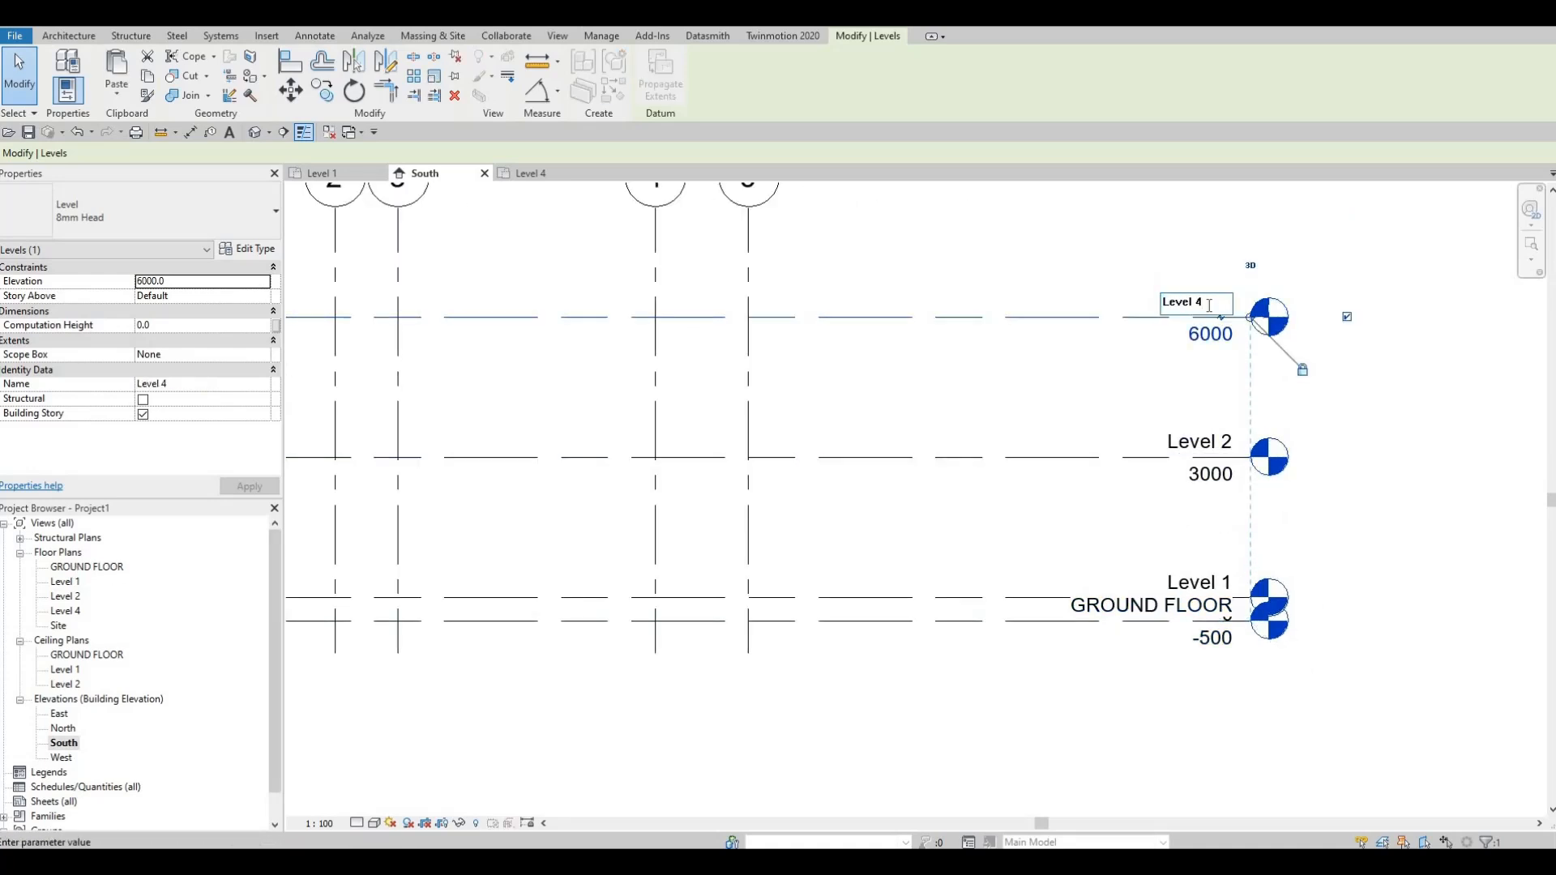
pyautogui.press('BackSpace')
pyautogui.write('3')
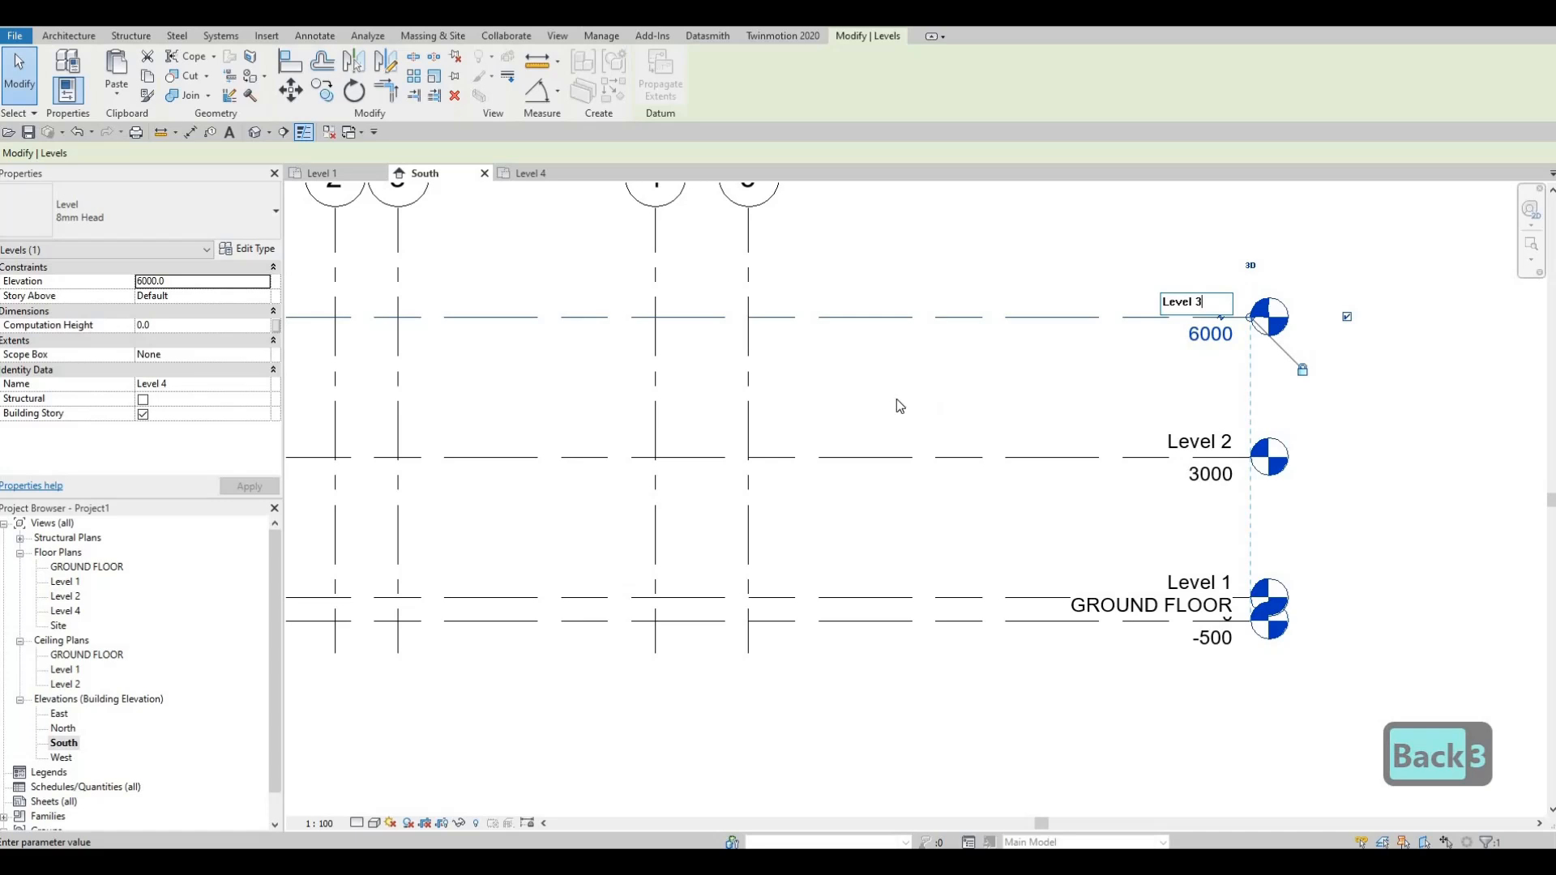
pyautogui.click(896, 398)
pyautogui.click(843, 434)
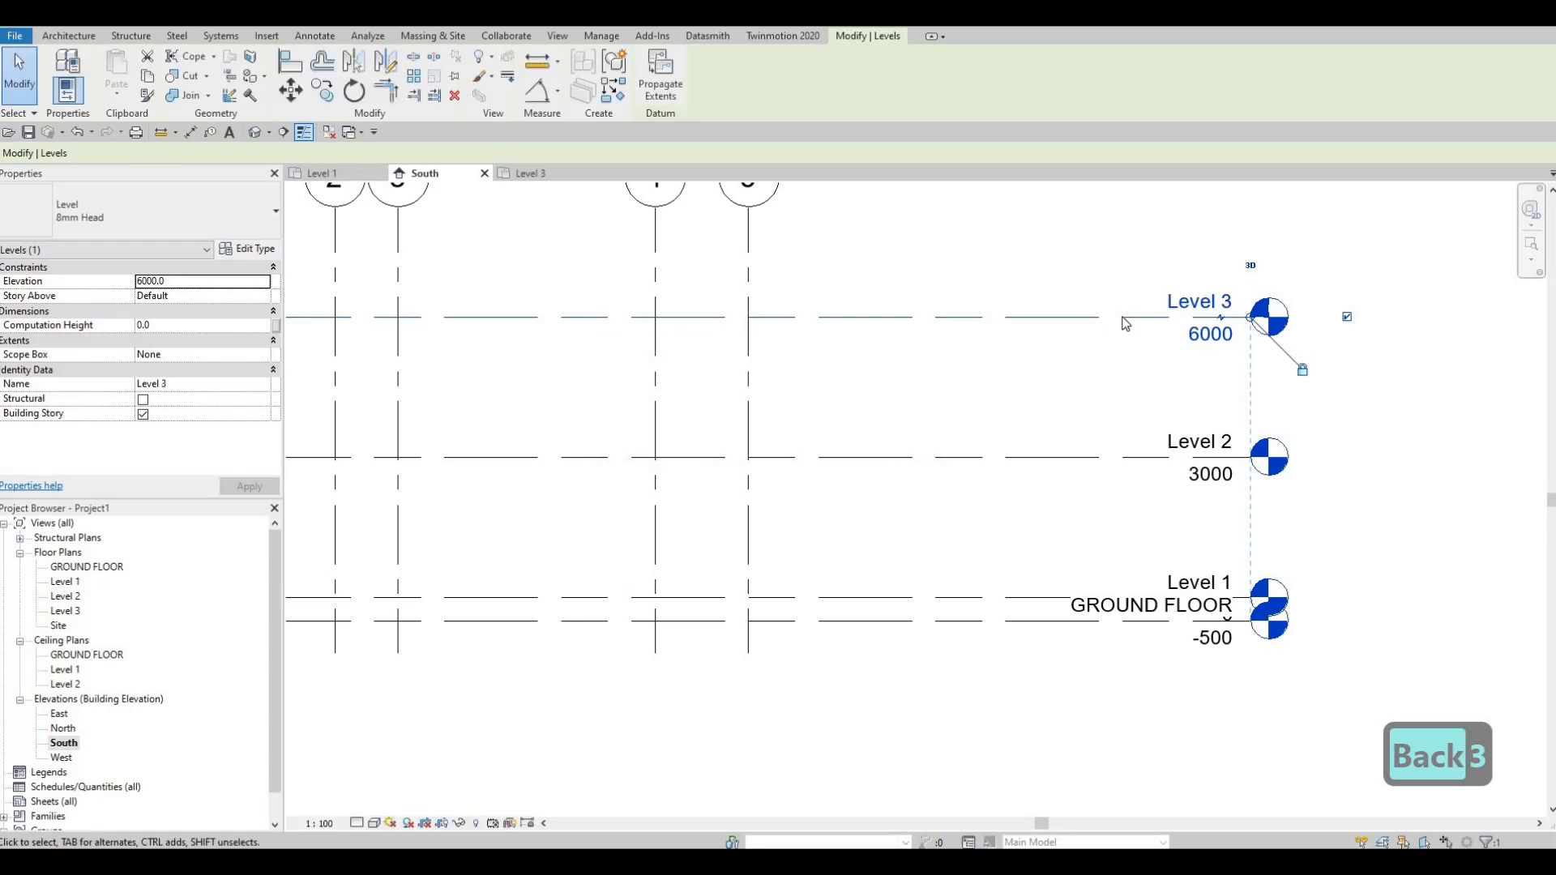
pyautogui.press('Escape')
# Step: Add an elbow to the GROUND FLOOR level line in the South elevation and offset its head clear below Level 1
pyautogui.scroll(-2, 1011, 483)
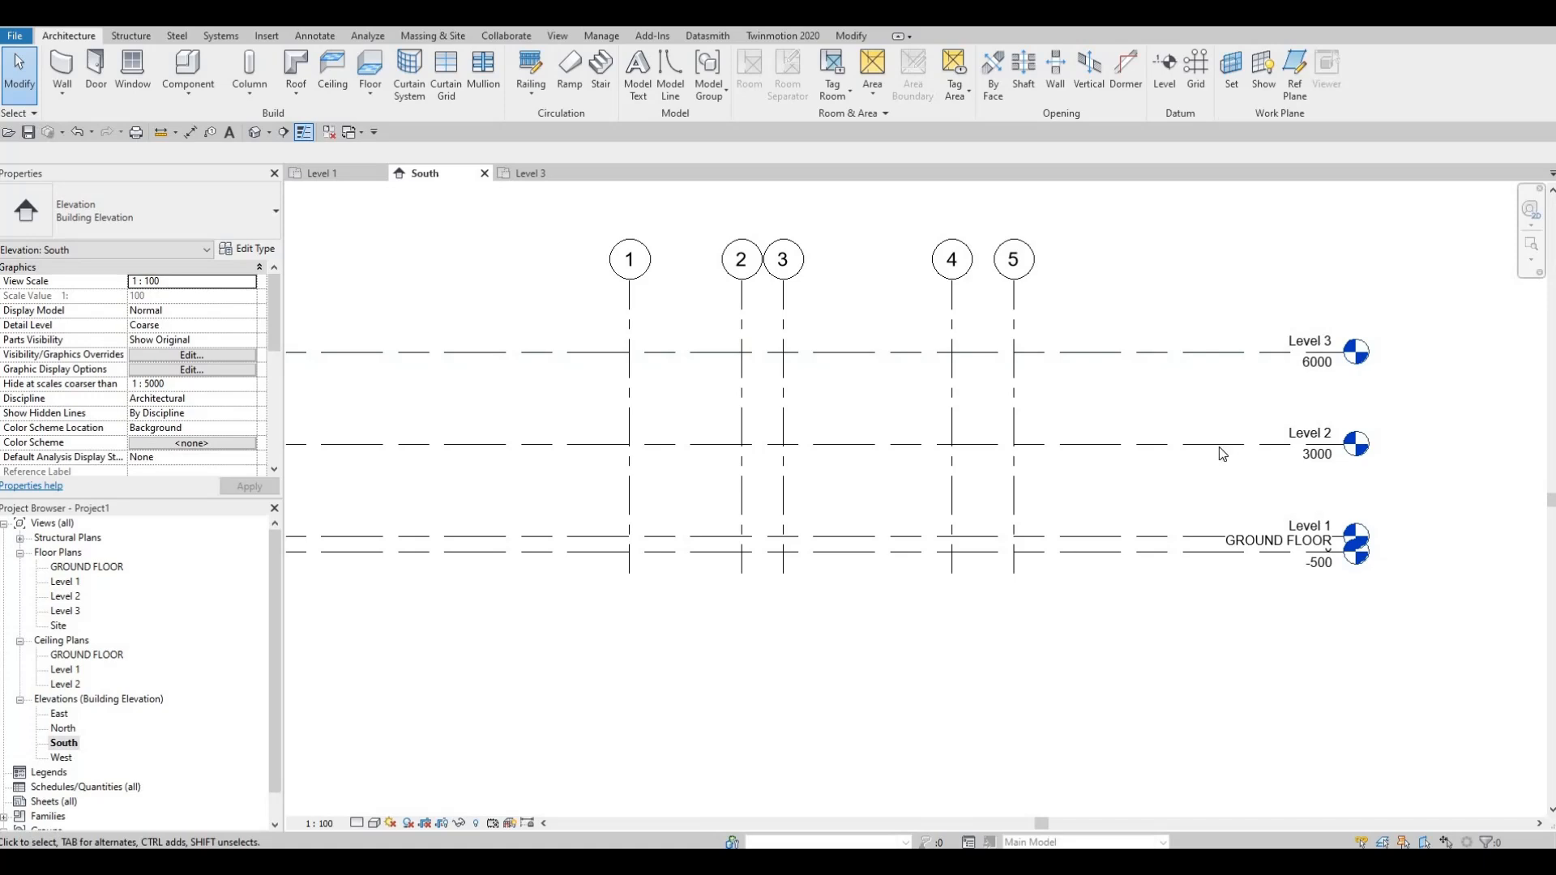
pyautogui.moveTo(1279, 544); pyautogui.dragTo(1304, 497, button='middle')
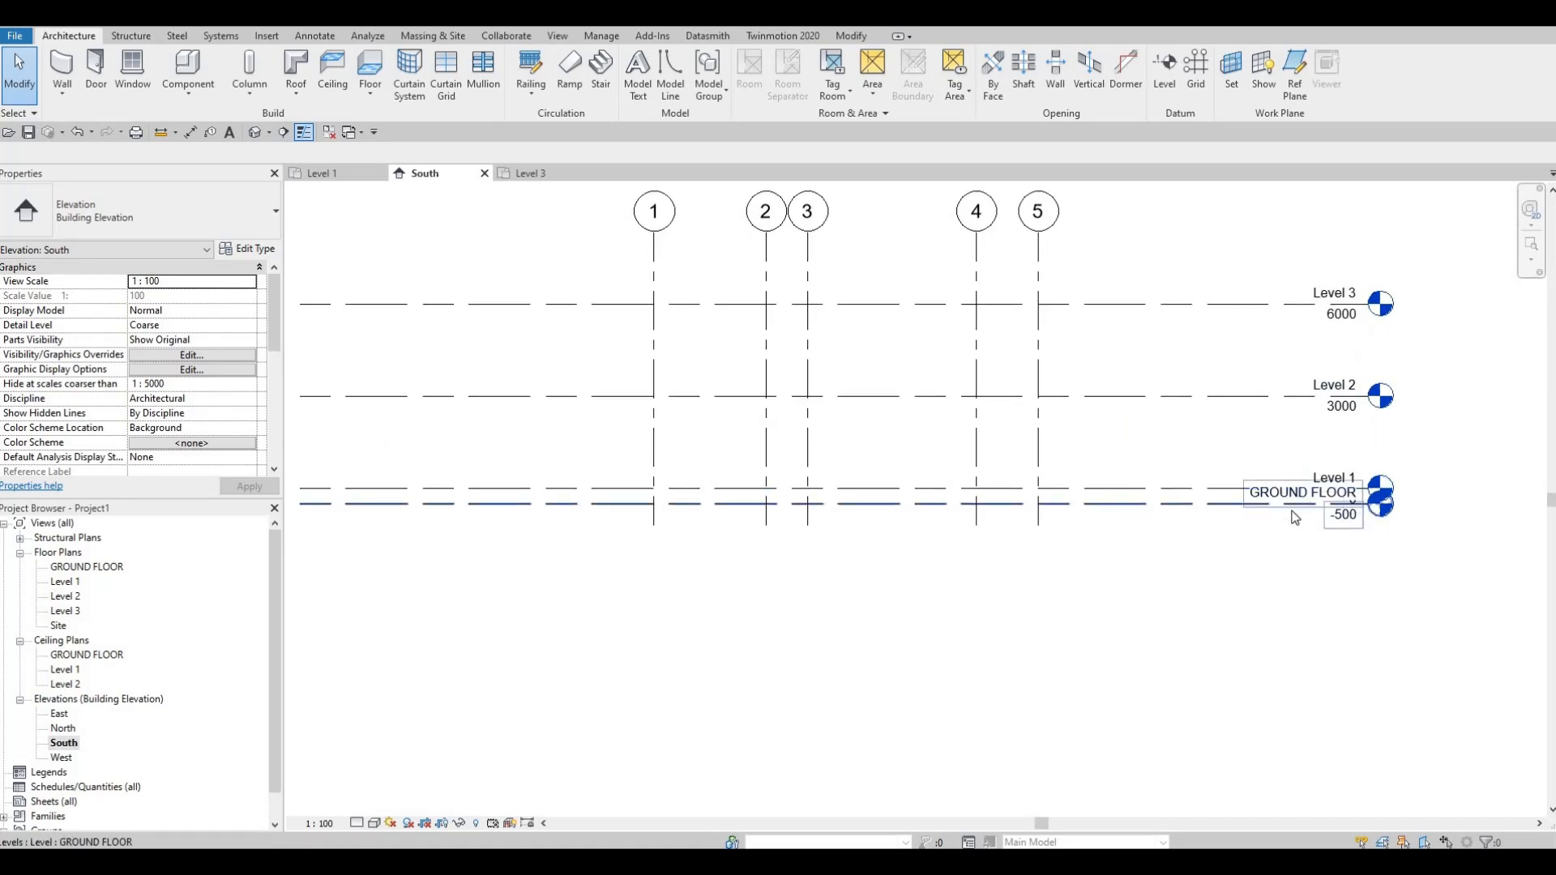
pyautogui.click(1294, 511)
pyautogui.scroll(1, 1345, 512)
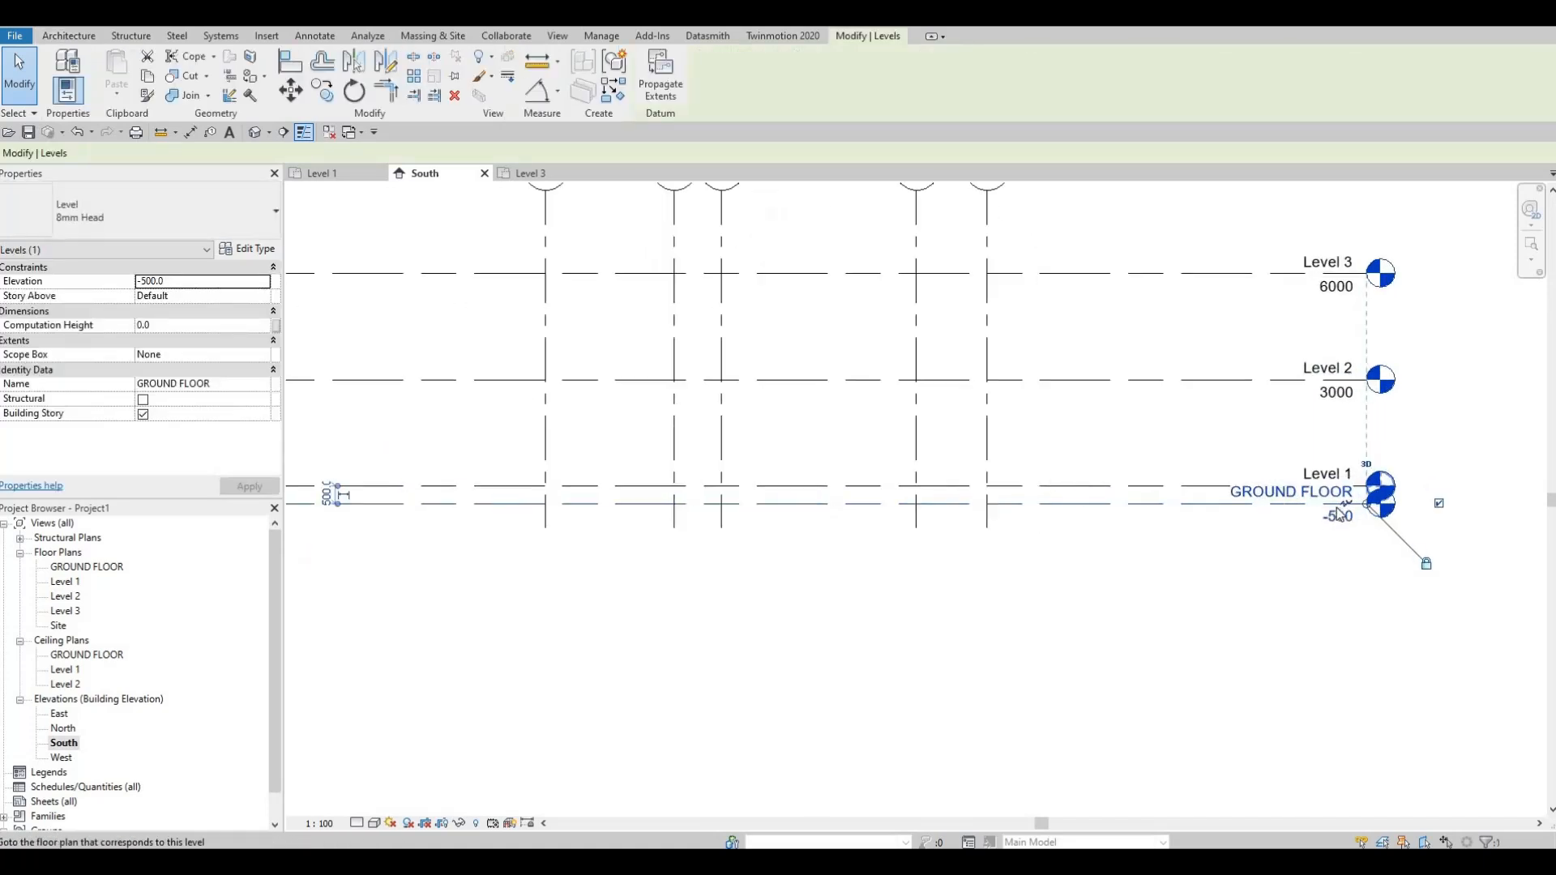
pyautogui.scroll(1, 1341, 508)
pyautogui.click(1342, 504)
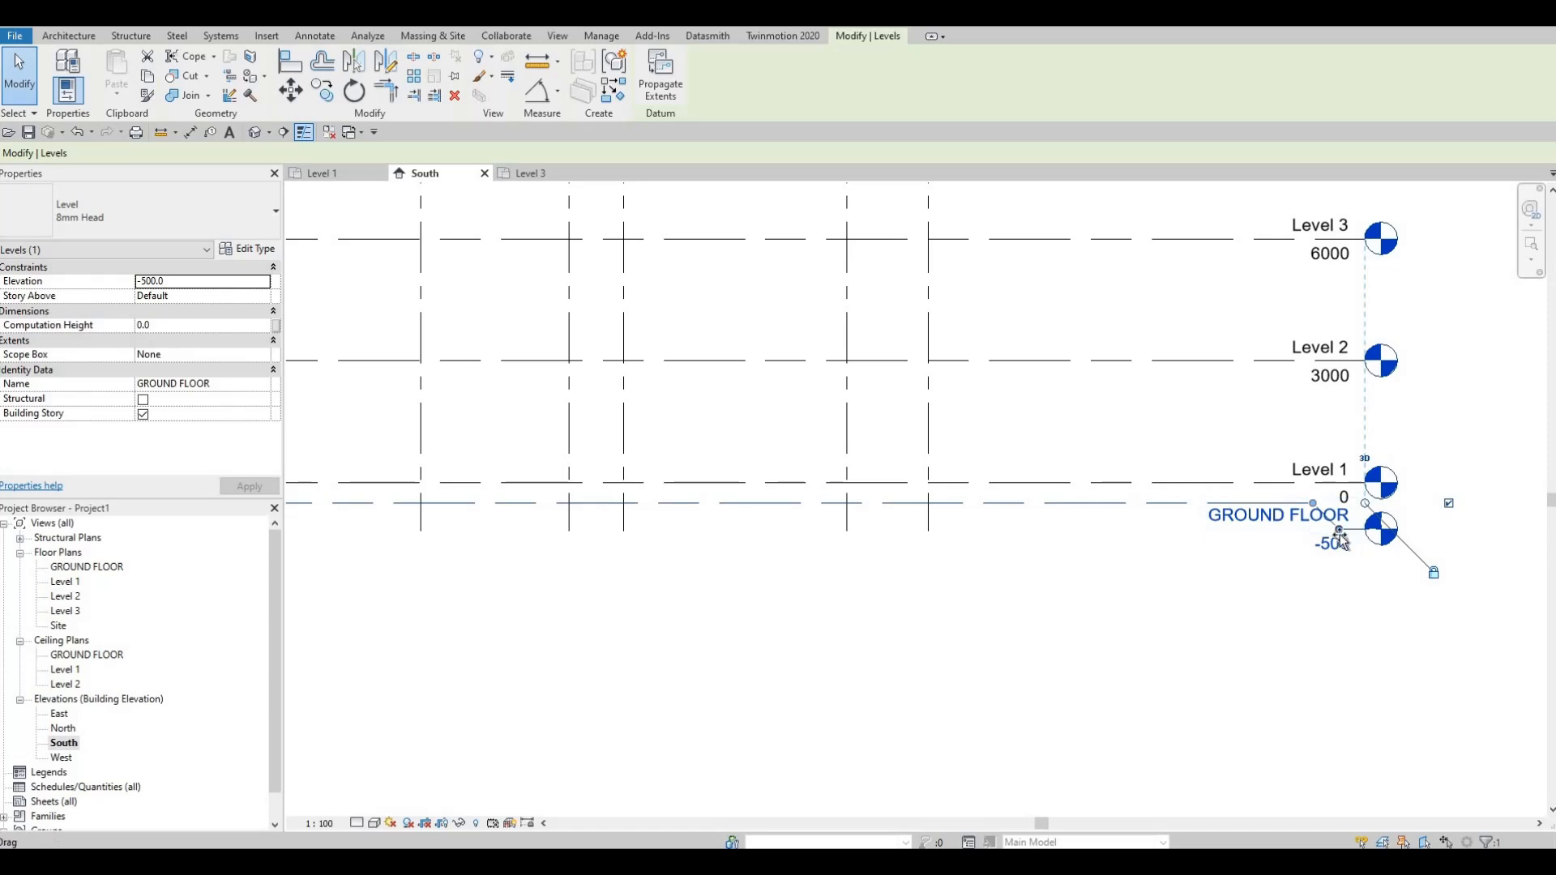
pyautogui.moveTo(1337, 535); pyautogui.dragTo(1339, 544)
pyautogui.moveTo(1313, 504); pyautogui.dragTo(1159, 504)
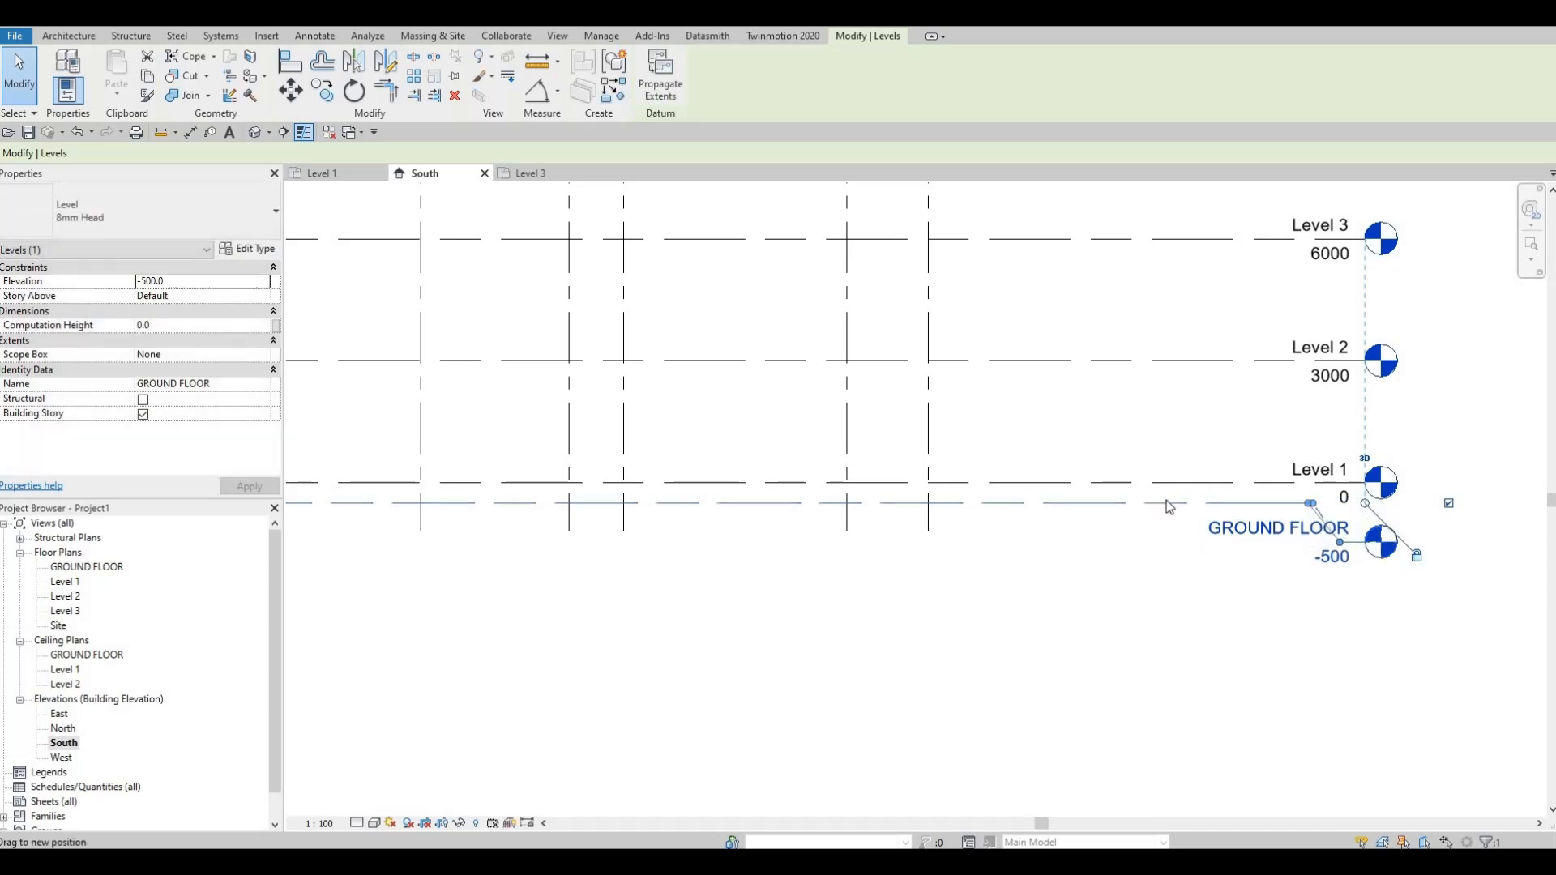
pyautogui.moveTo(1341, 543); pyautogui.dragTo(1198, 547)
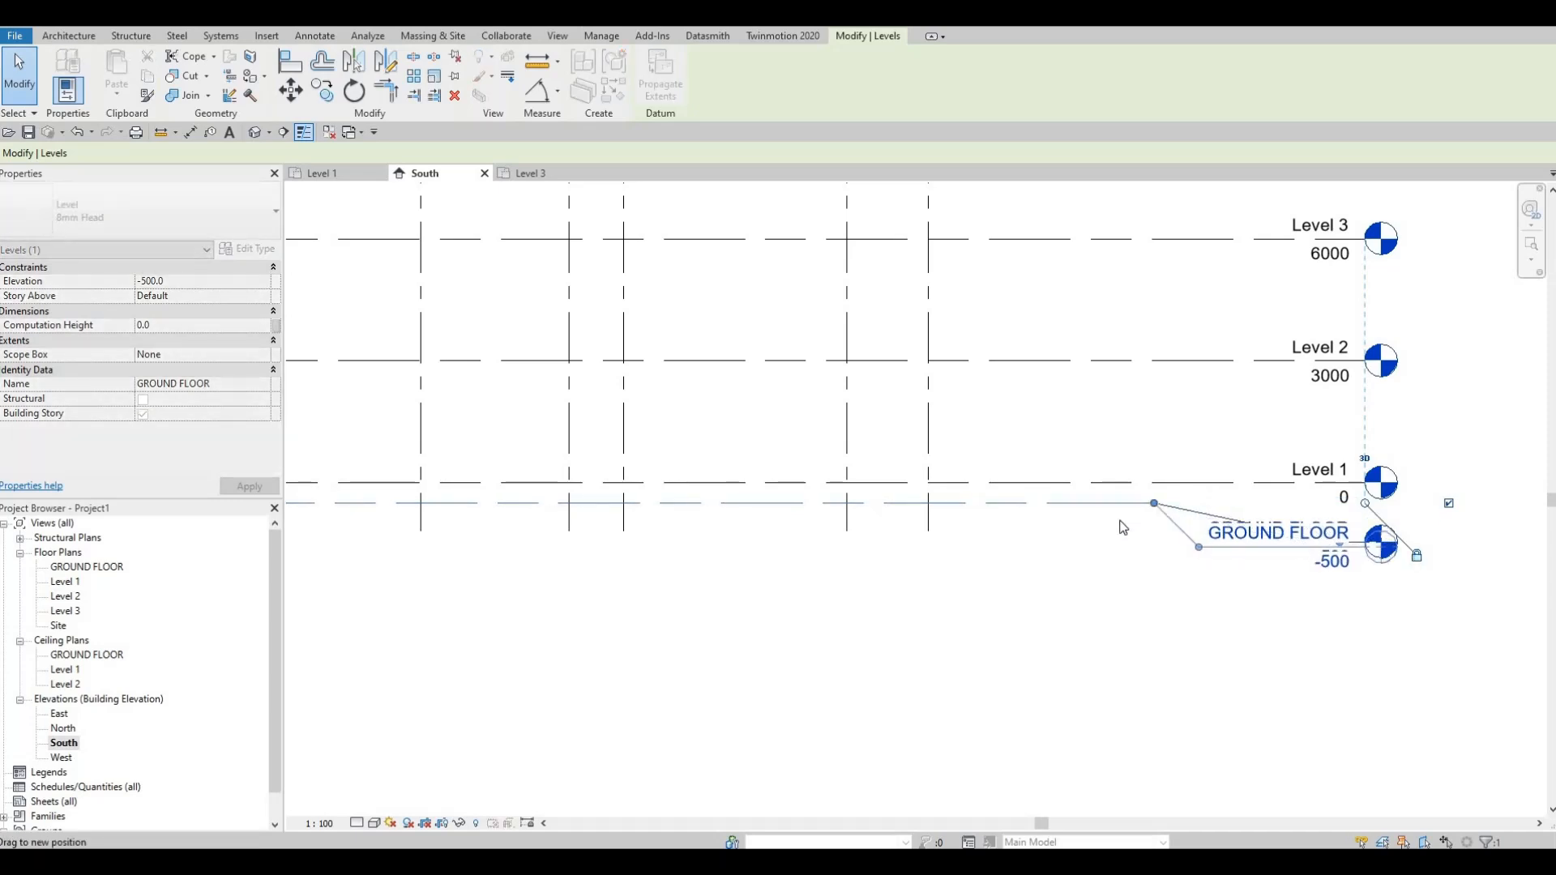
pyautogui.press('Escape')
pyautogui.scroll(-4, 1012, 468)
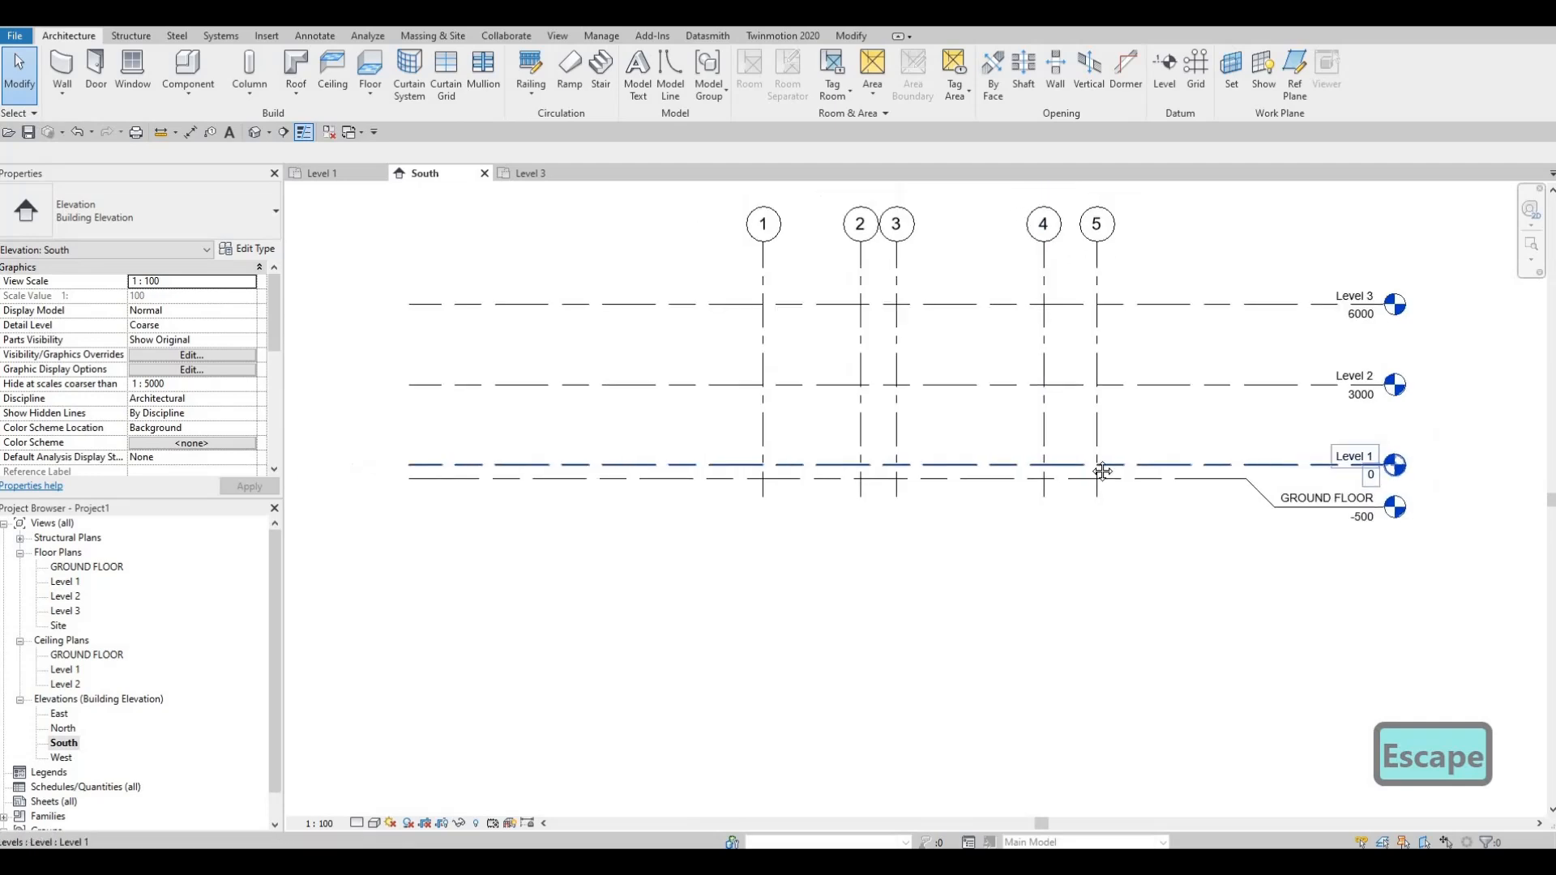
# Step: In the East elevation, raise the lettered grid heads higher above Level 3 and offset the GROUND FLOOR head below Level 1 with an elbow
pyautogui.moveTo(907, 411); pyautogui.dragTo(1016, 454, button='middle')
pyautogui.scroll(-1, 907, 445)
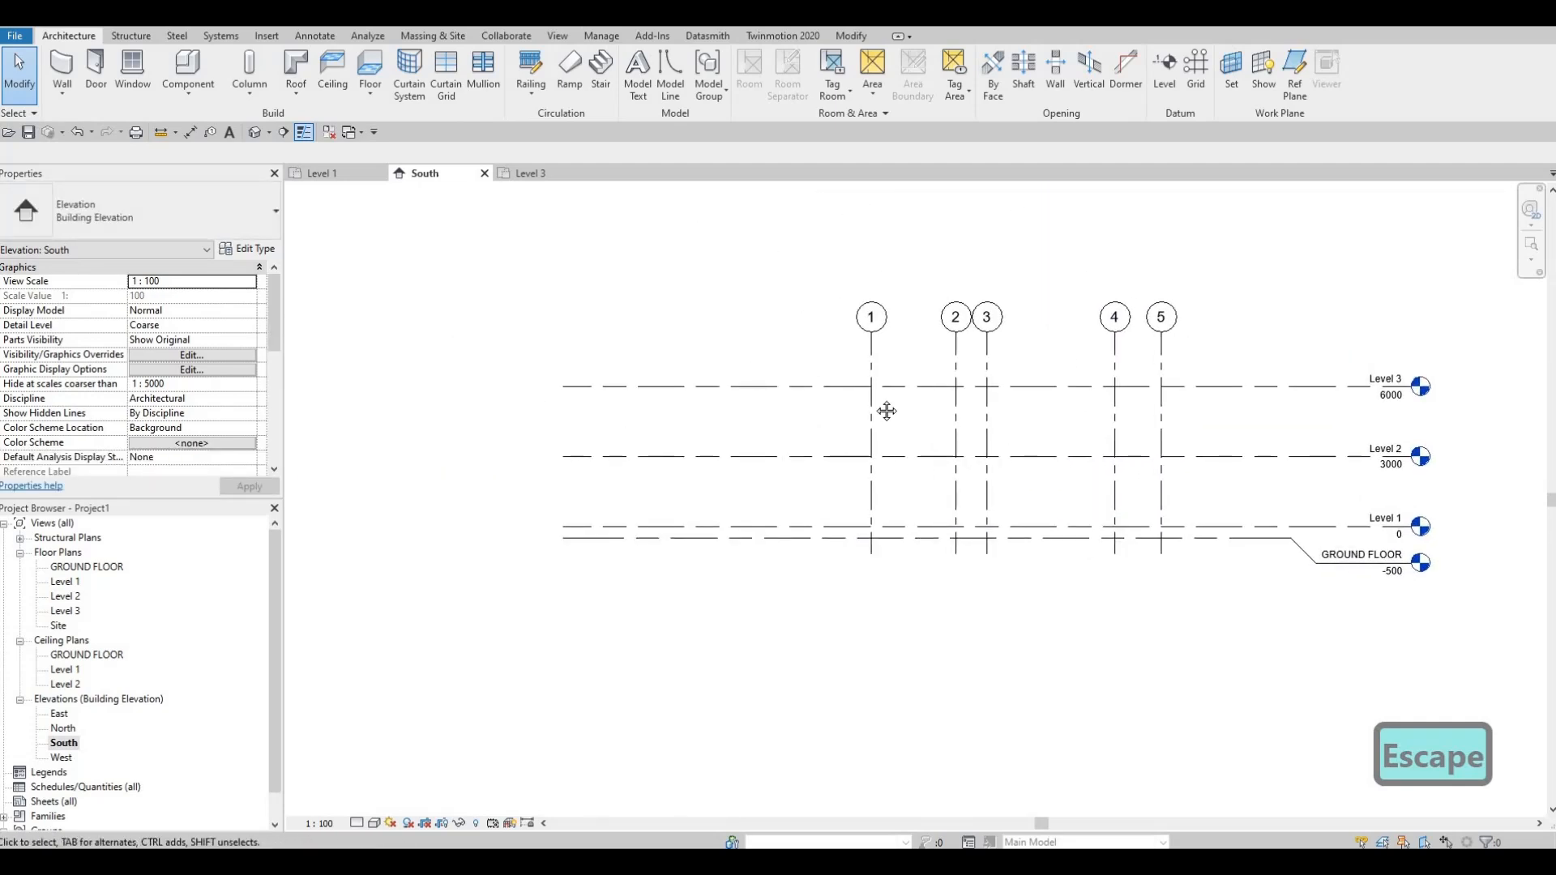
pyautogui.scroll(-1, 60, 686)
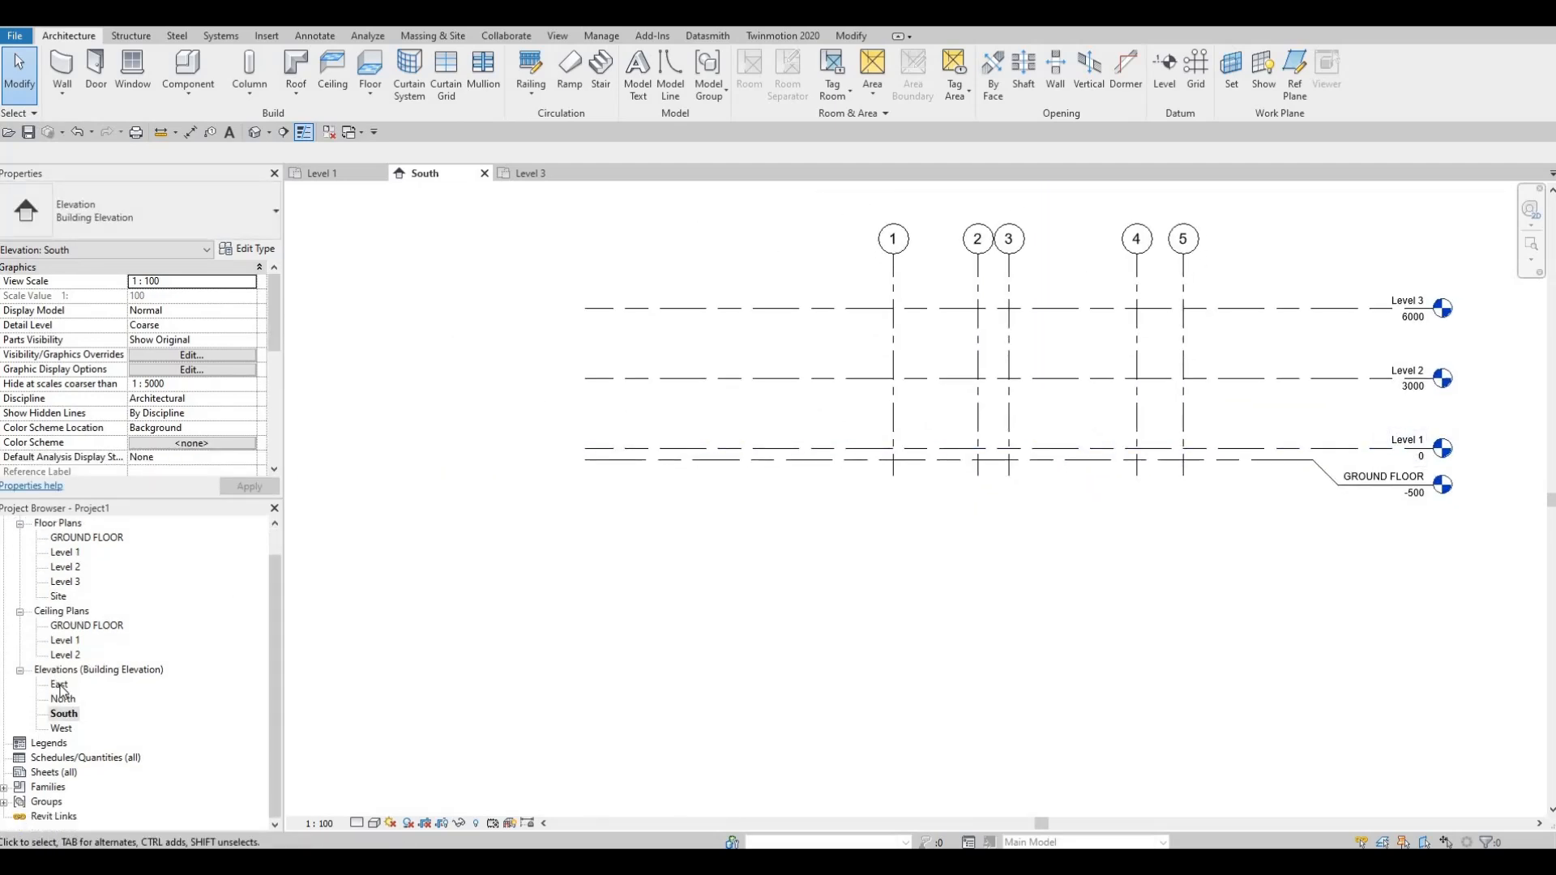
pyautogui.doubleClick(59, 685)
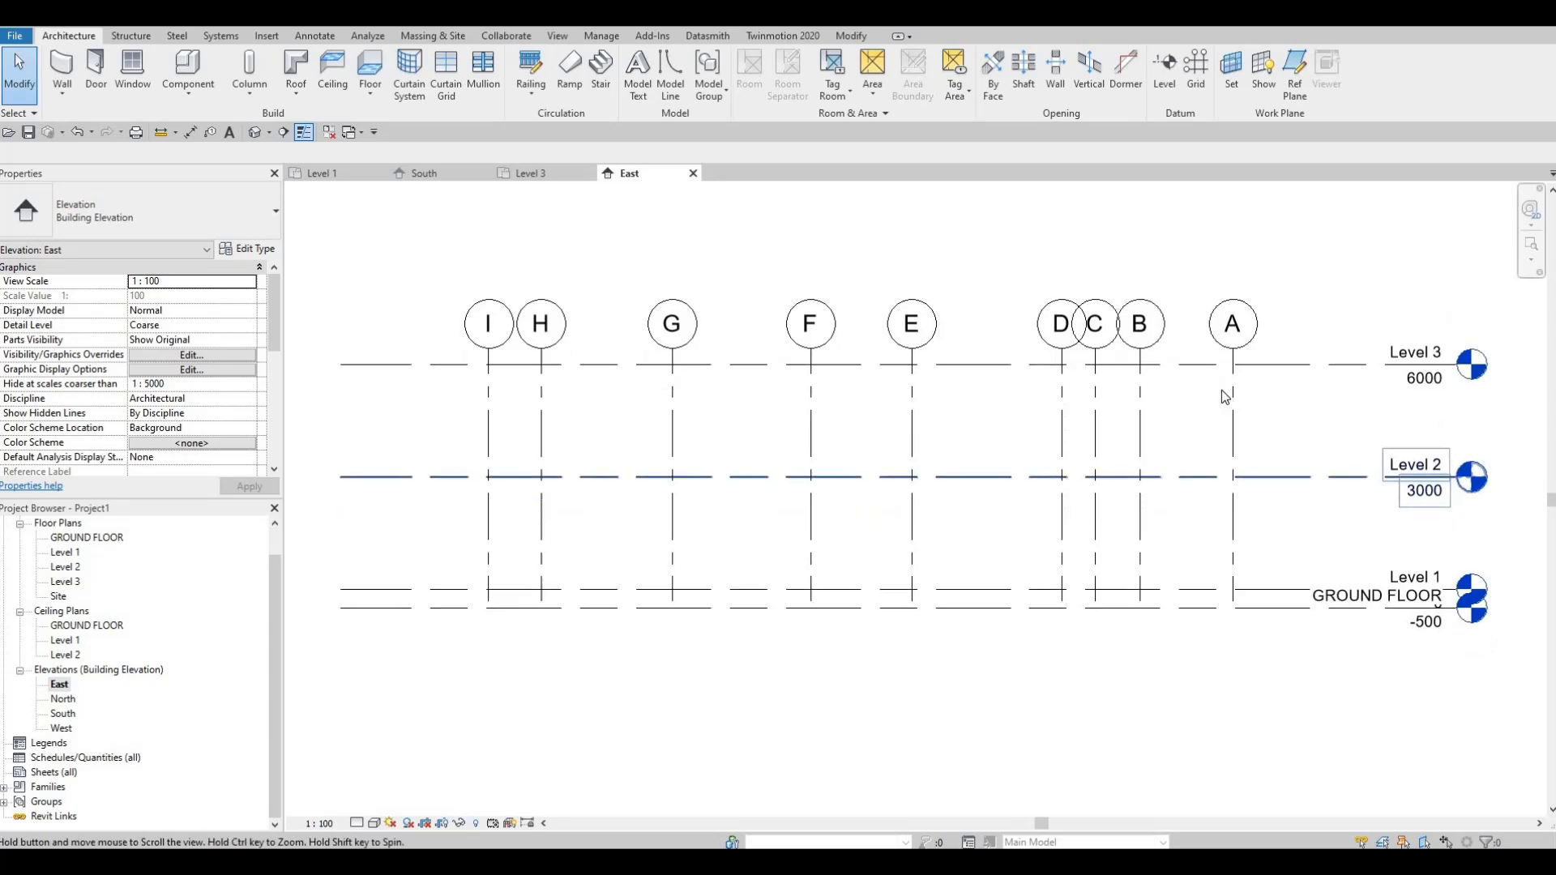
pyautogui.scroll(-1, 1221, 391)
pyautogui.click(1181, 361)
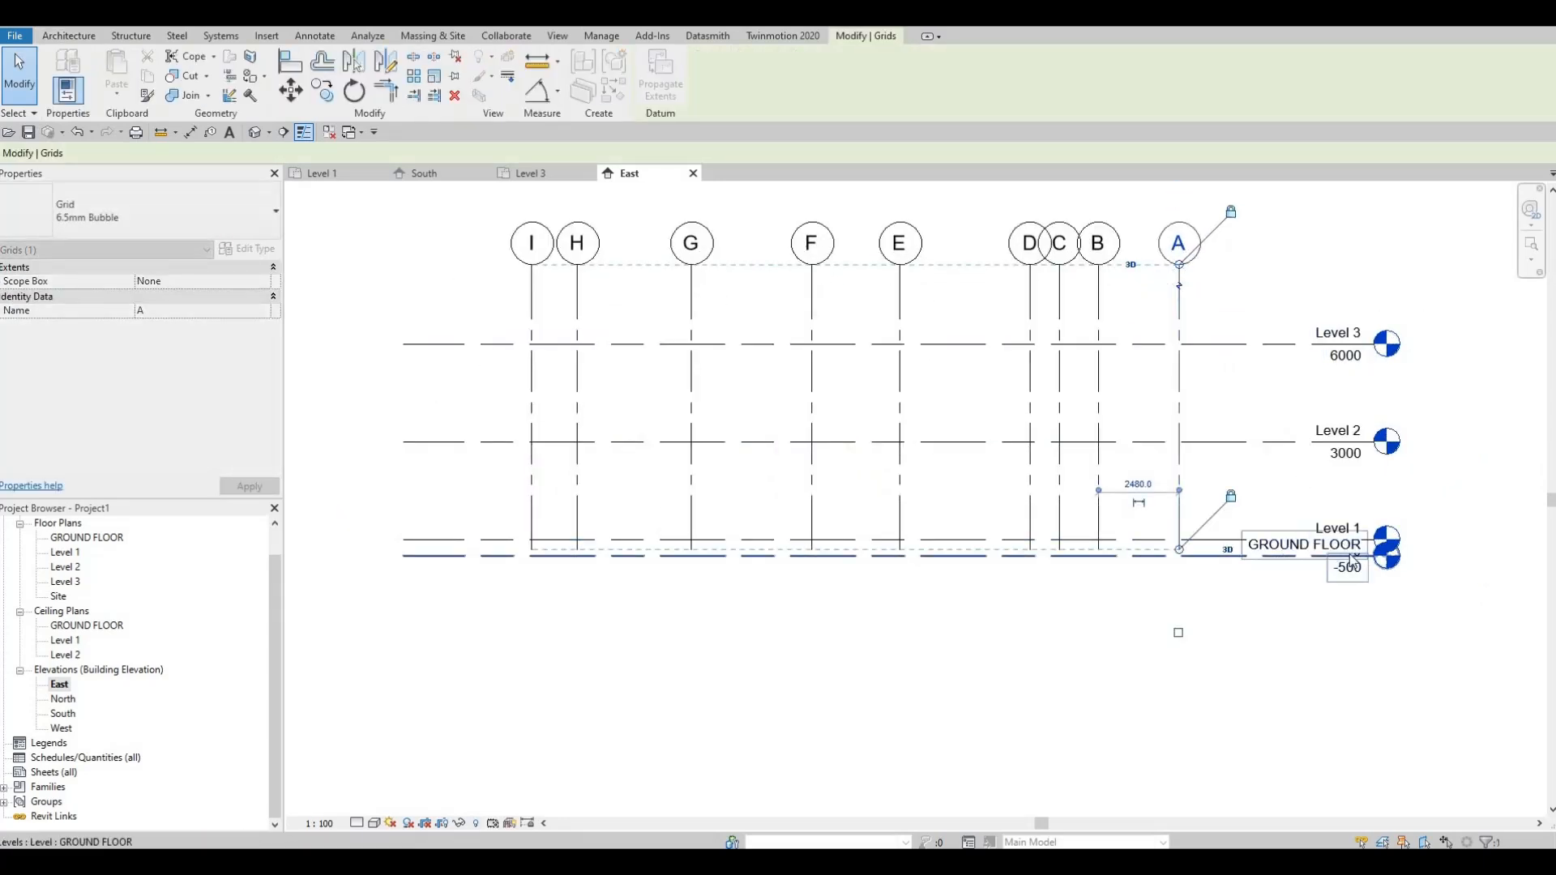
pyautogui.click(1272, 558)
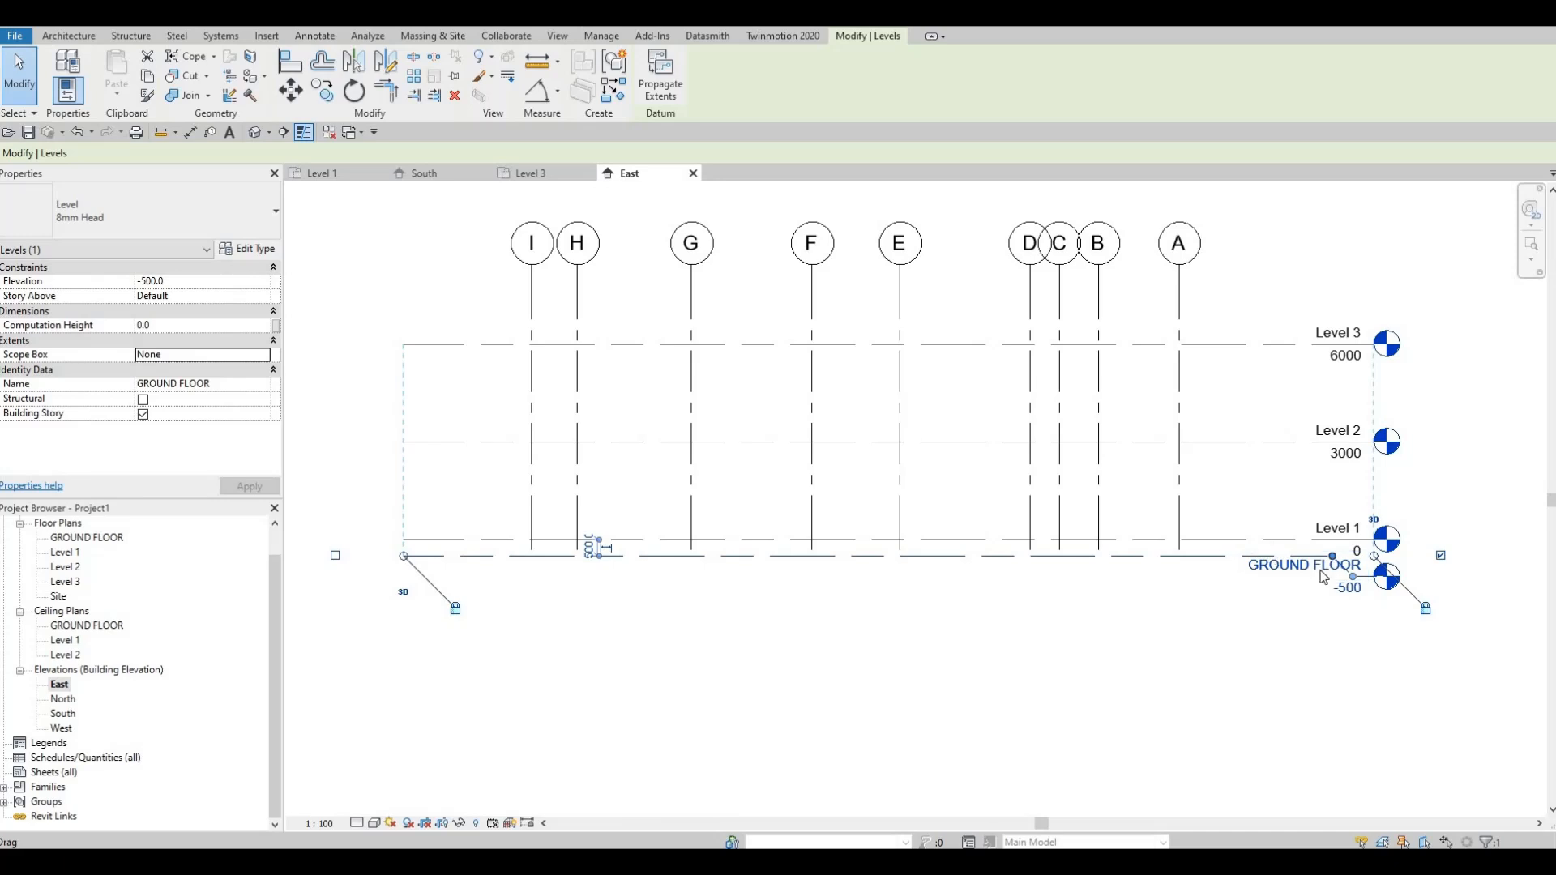
pyautogui.moveTo(1349, 590); pyautogui.dragTo(1256, 601)
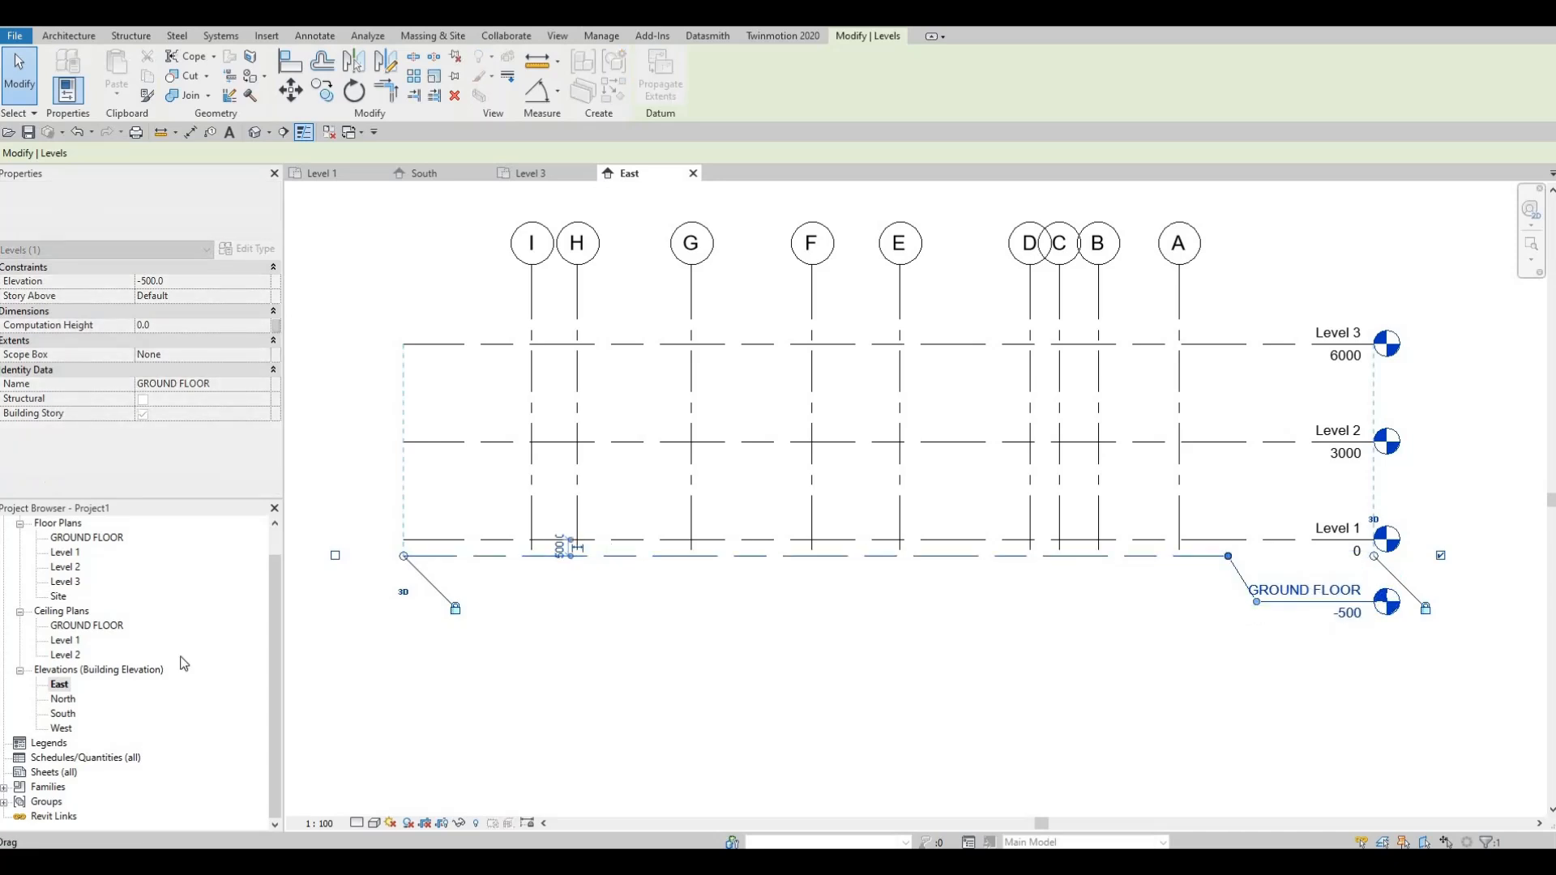
# Step: In the North elevation, add an elbow to the GROUND FLOOR level and offset its head clear below Level 1
pyautogui.doubleClick(61, 698)
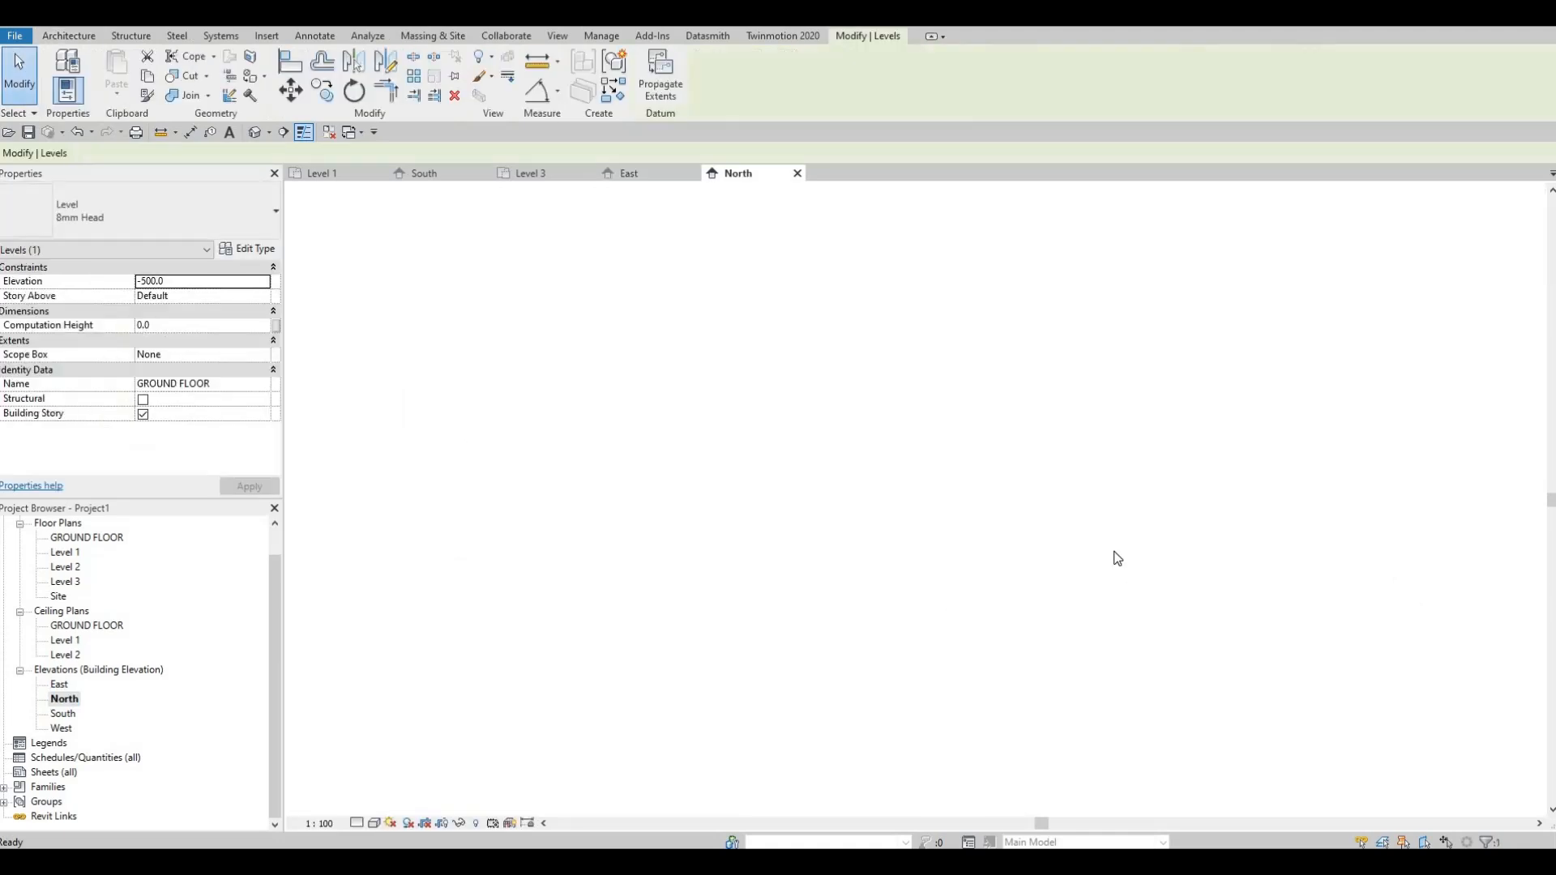
pyautogui.moveTo(1308, 563); pyautogui.dragTo(1235, 483, button='middle')
pyautogui.press('Escape')
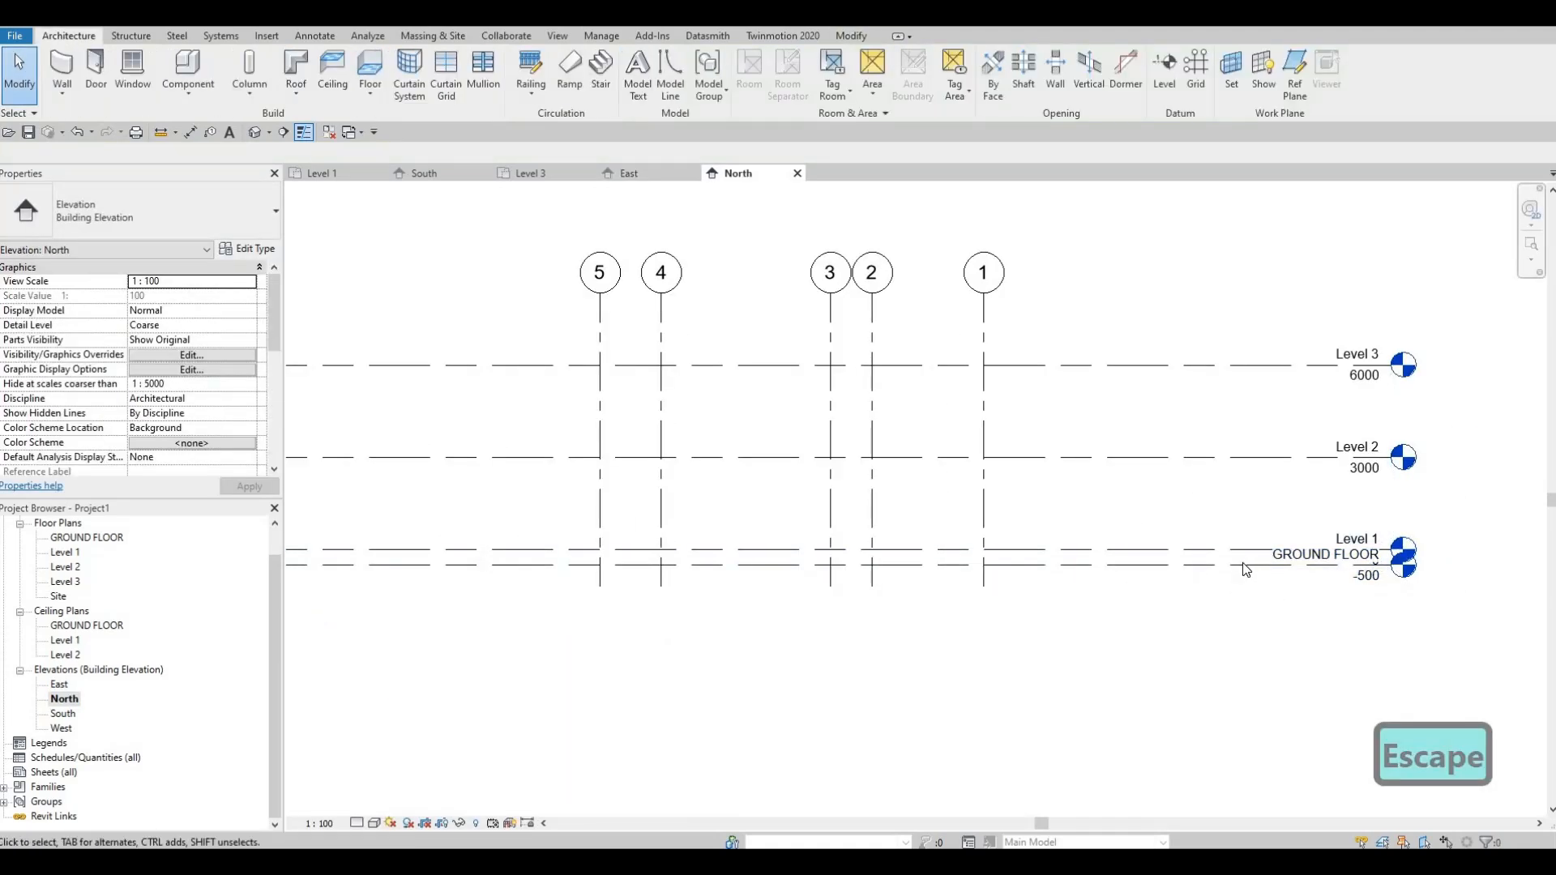
pyautogui.click(1367, 576)
pyautogui.click(1358, 567)
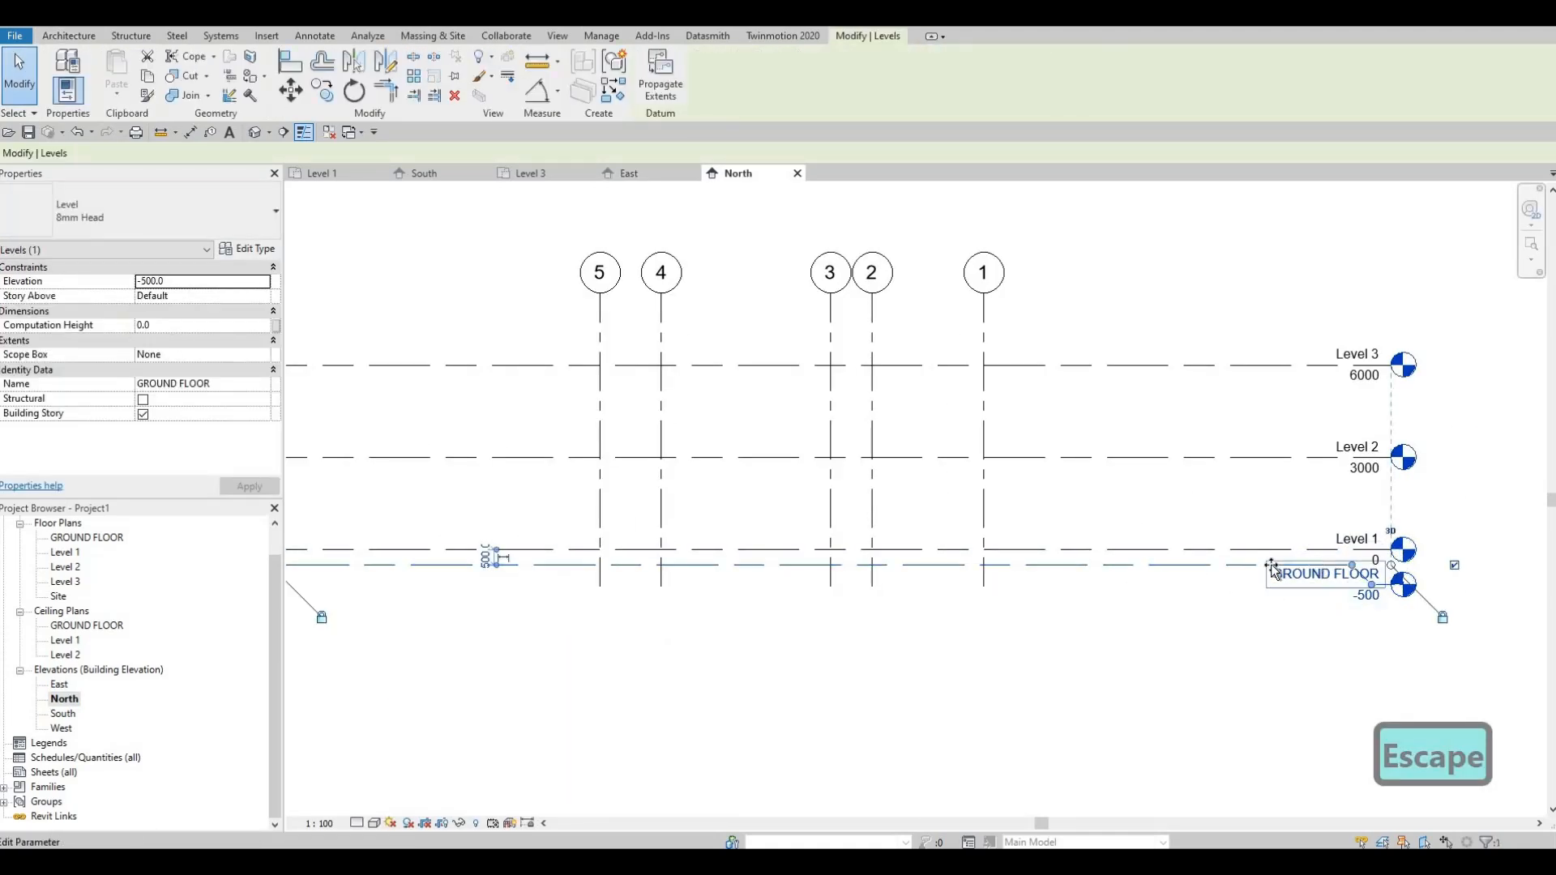
pyautogui.moveTo(1352, 565); pyautogui.dragTo(1261, 567)
pyautogui.moveTo(1371, 585); pyautogui.dragTo(1282, 603)
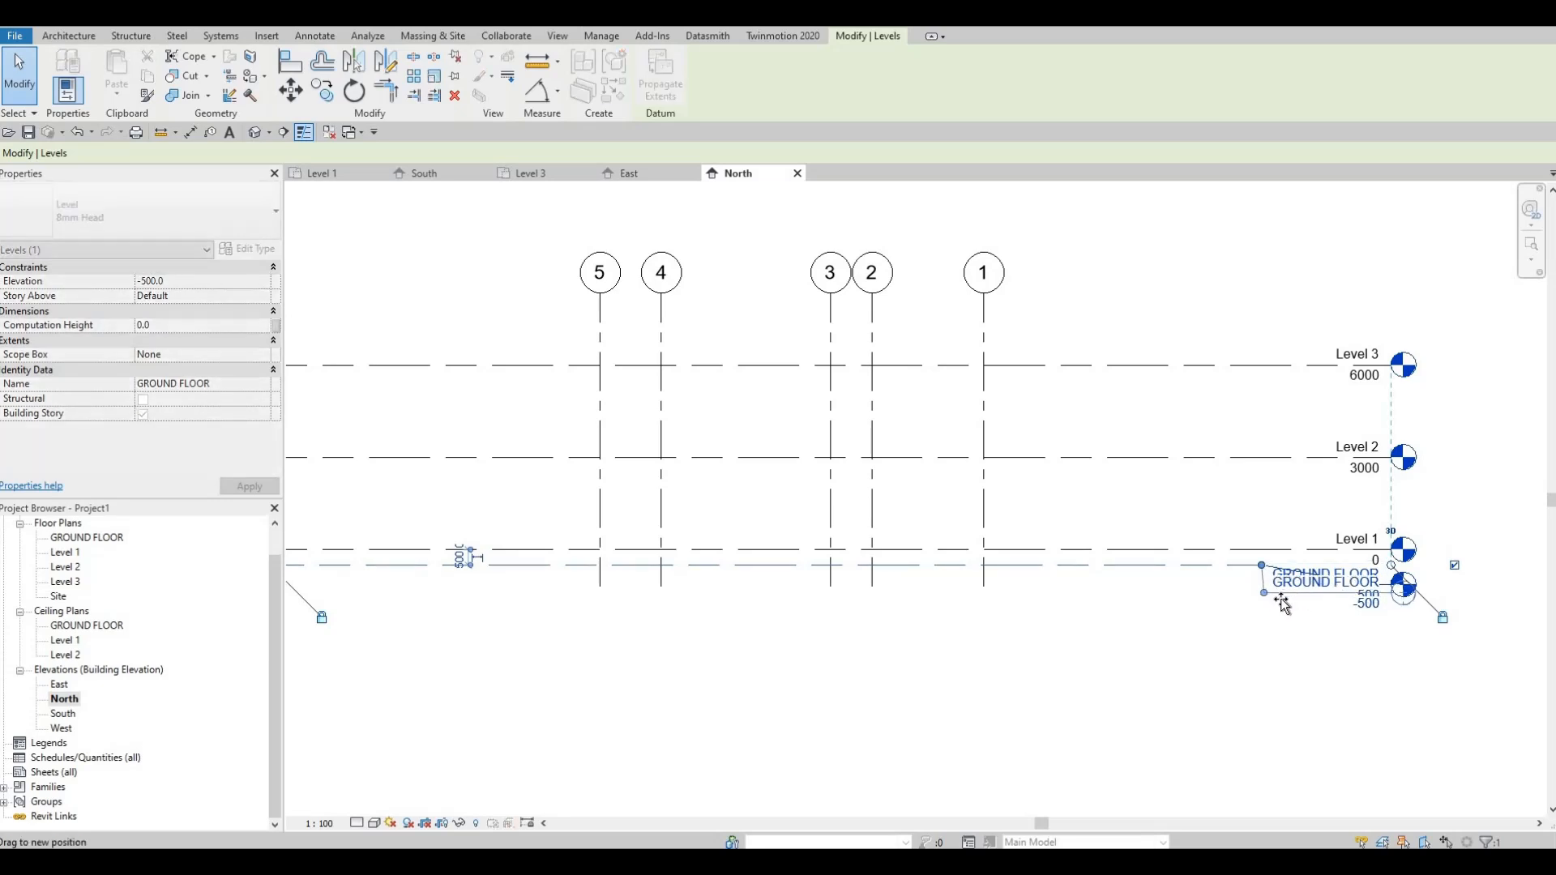
# Step: Open the West elevation and extend the aligned lettered grid lines below the GROUND FLOOR level
pyautogui.doubleClick(69, 714)
pyautogui.doubleClick(62, 728)
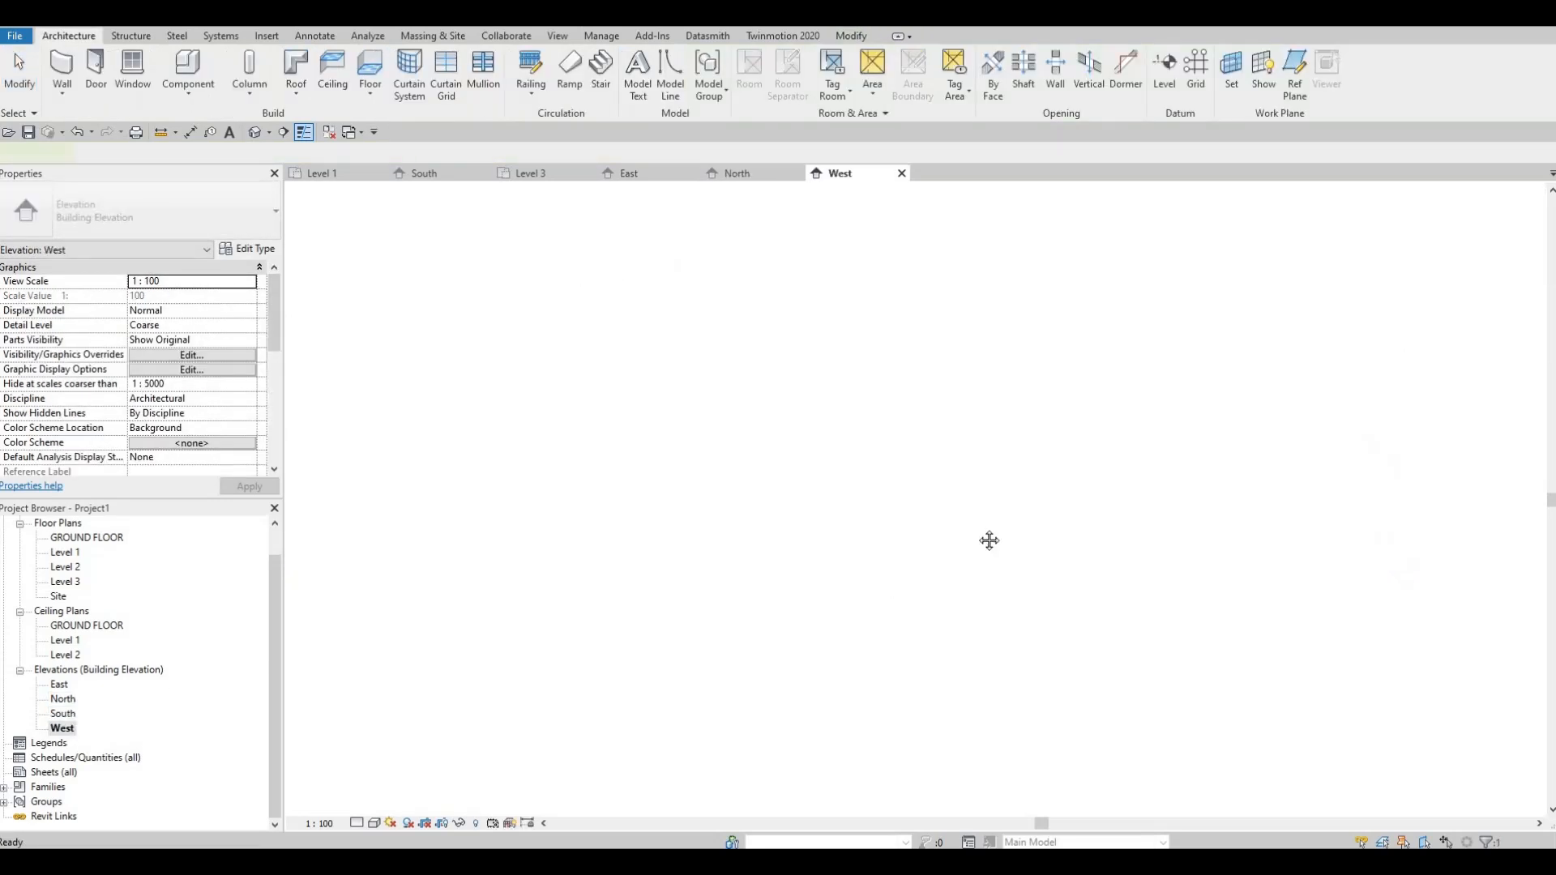
pyautogui.click(1242, 682)
pyautogui.moveTo(1302, 653); pyautogui.dragTo(1291, 556, button='middle')
pyautogui.press('Escape')
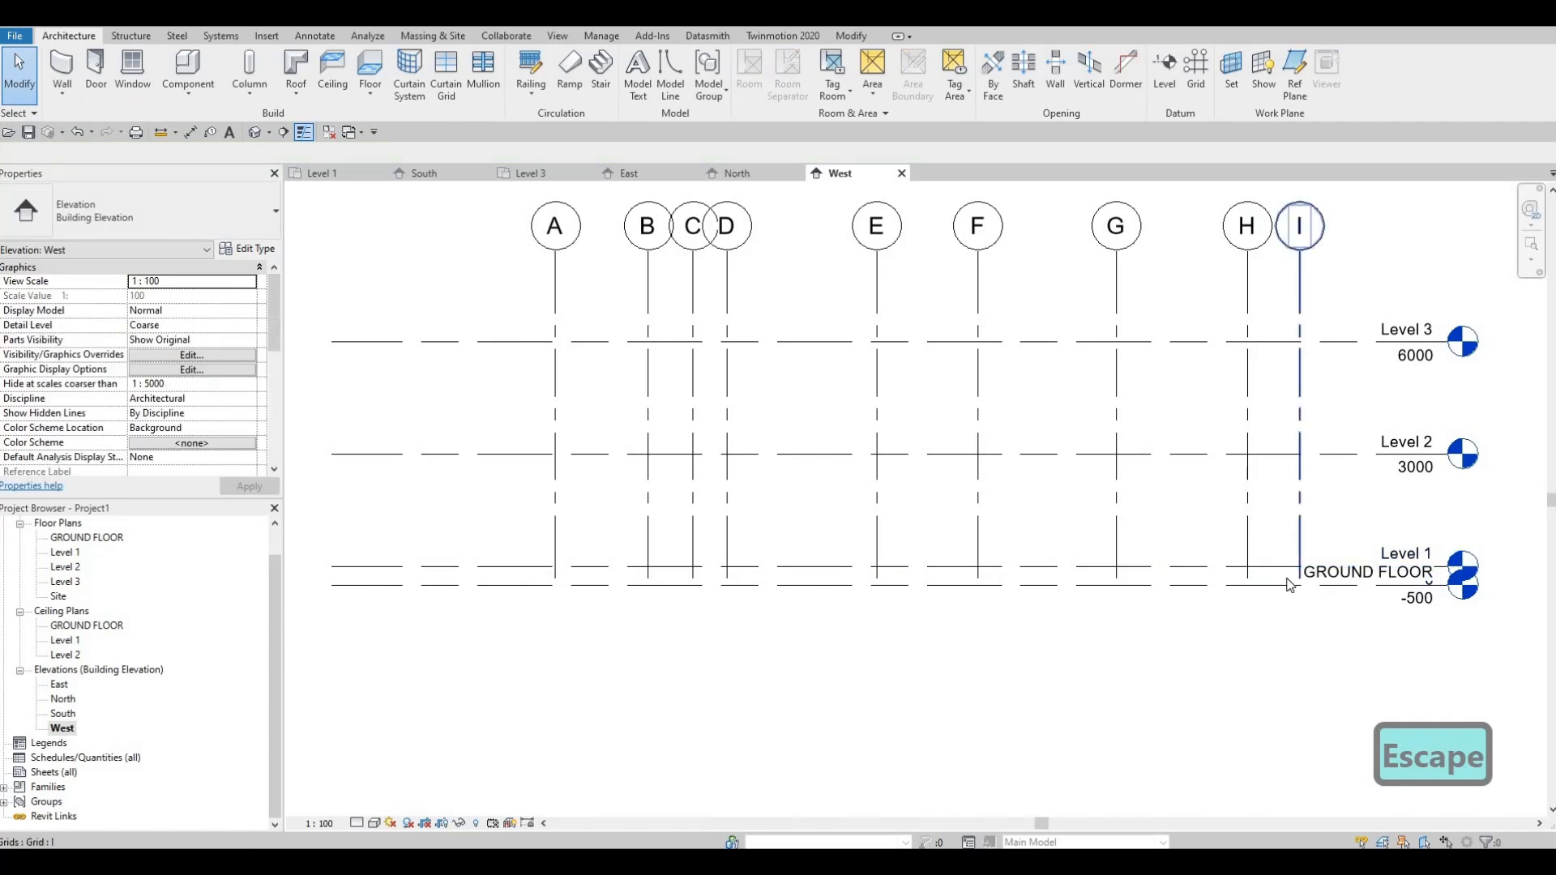
pyautogui.click(1298, 572)
pyautogui.moveTo(1292, 611); pyautogui.dragTo(1292, 611)
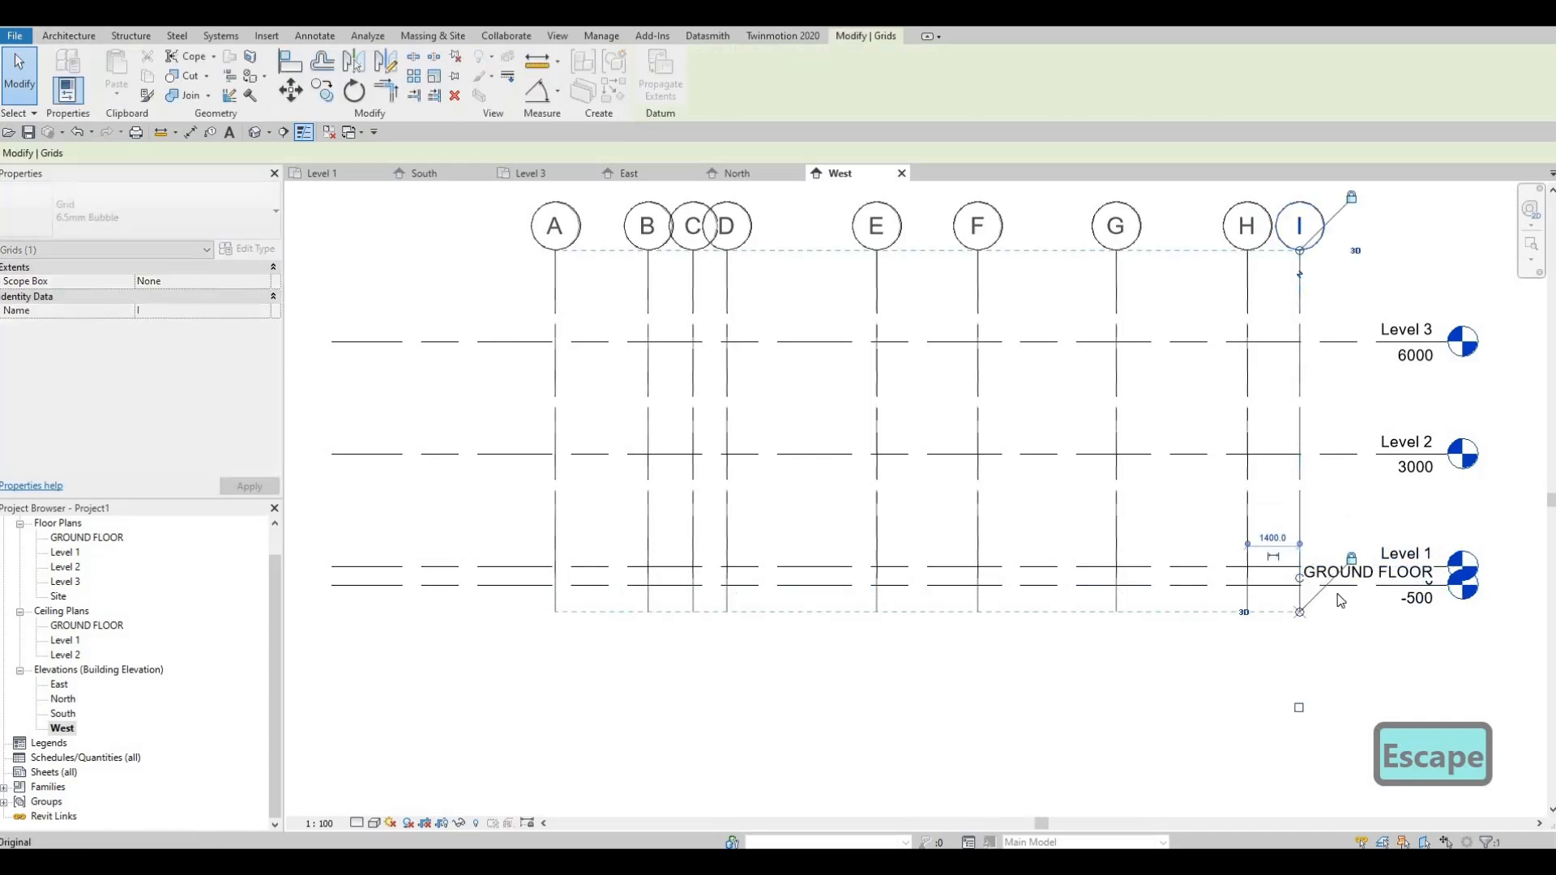
pyautogui.press('Escape')
# Step: Add an elbow to the GROUND FLOOR level in the West elevation and offset its head clear below Level 1
pyautogui.click(1400, 586)
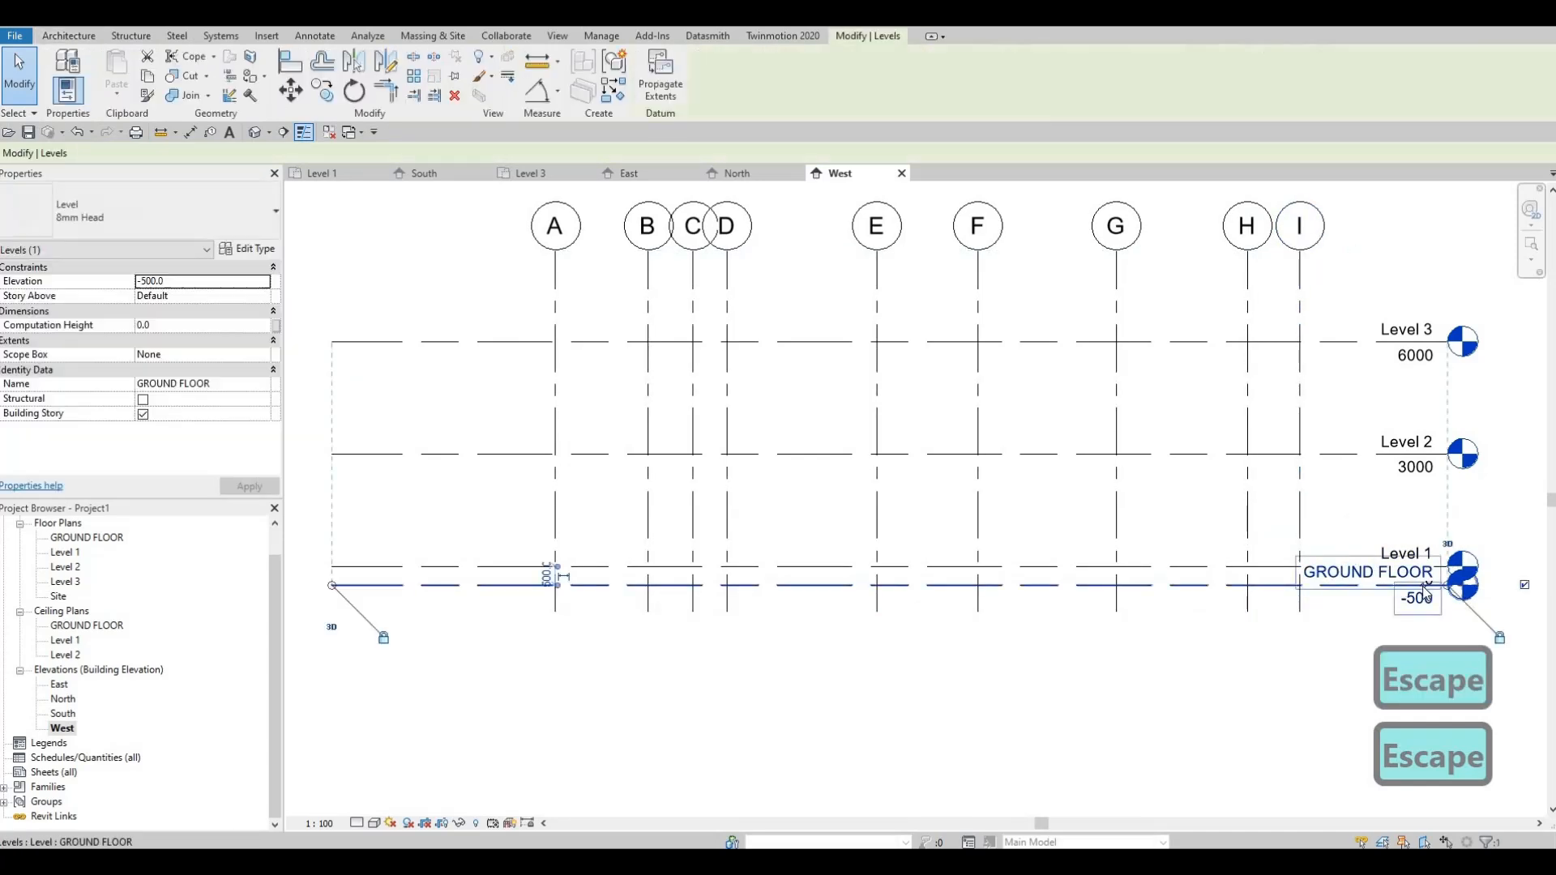
pyautogui.click(1407, 587)
pyautogui.moveTo(1290, 590); pyautogui.dragTo(1314, 634)
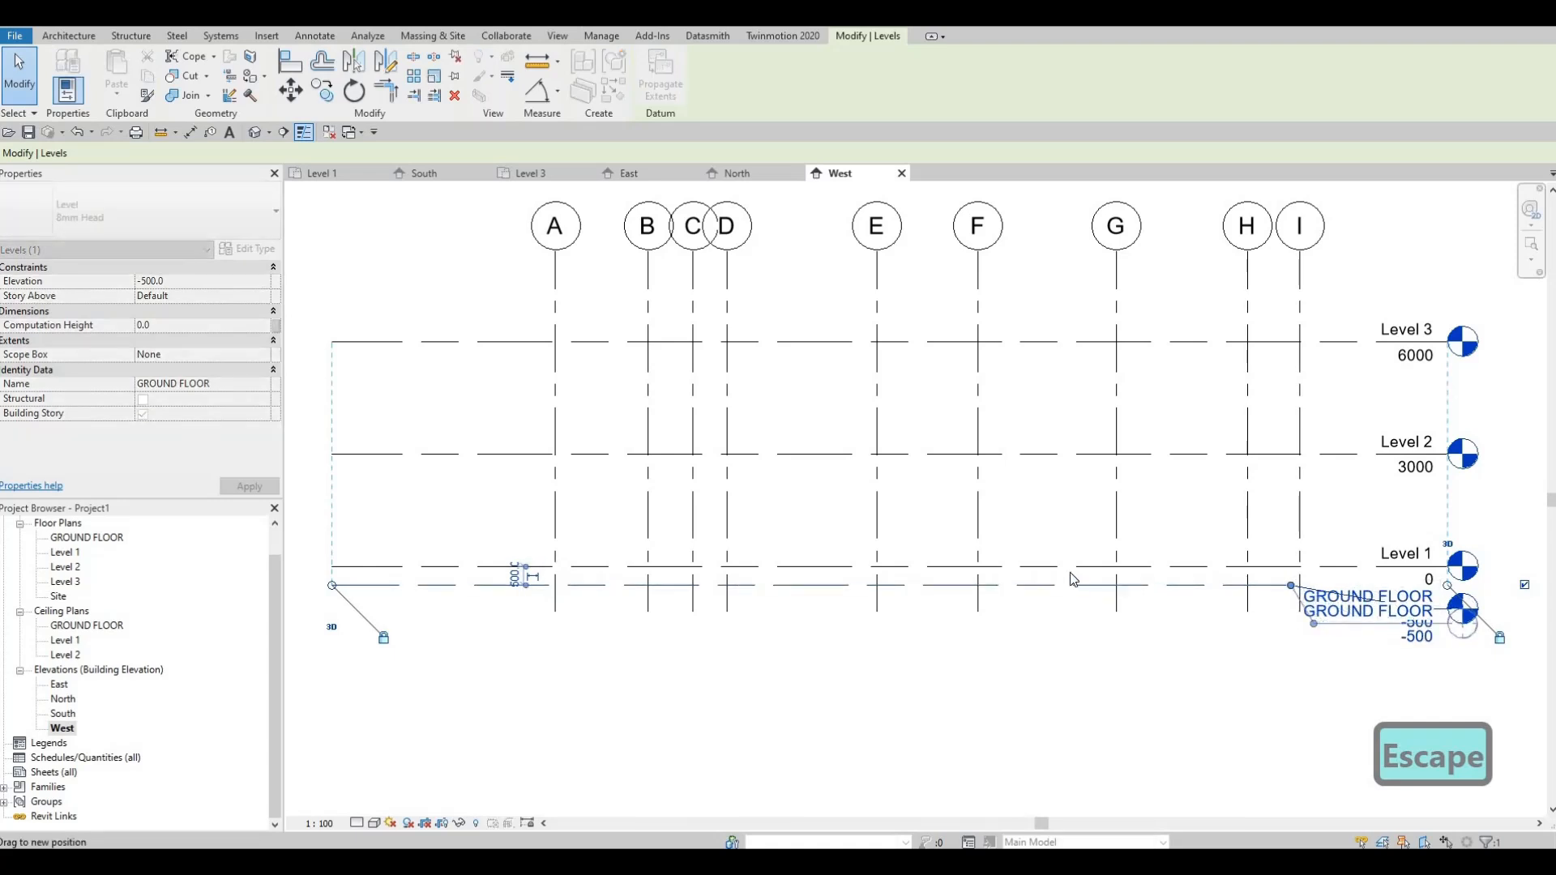
pyautogui.press('Escape')
# Step: Check the overall West elevation and return to the Level 1 floor plan
pyautogui.moveTo(1172, 538); pyautogui.dragTo(1256, 517, button='middle')
pyautogui.scroll(-1, 1256, 517)
pyautogui.moveTo(999, 507); pyautogui.dragTo(824, 441, button='middle')
pyautogui.scroll(-1, 823, 441)
pyautogui.moveTo(1023, 410); pyautogui.dragTo(1007, 423, button='middle')
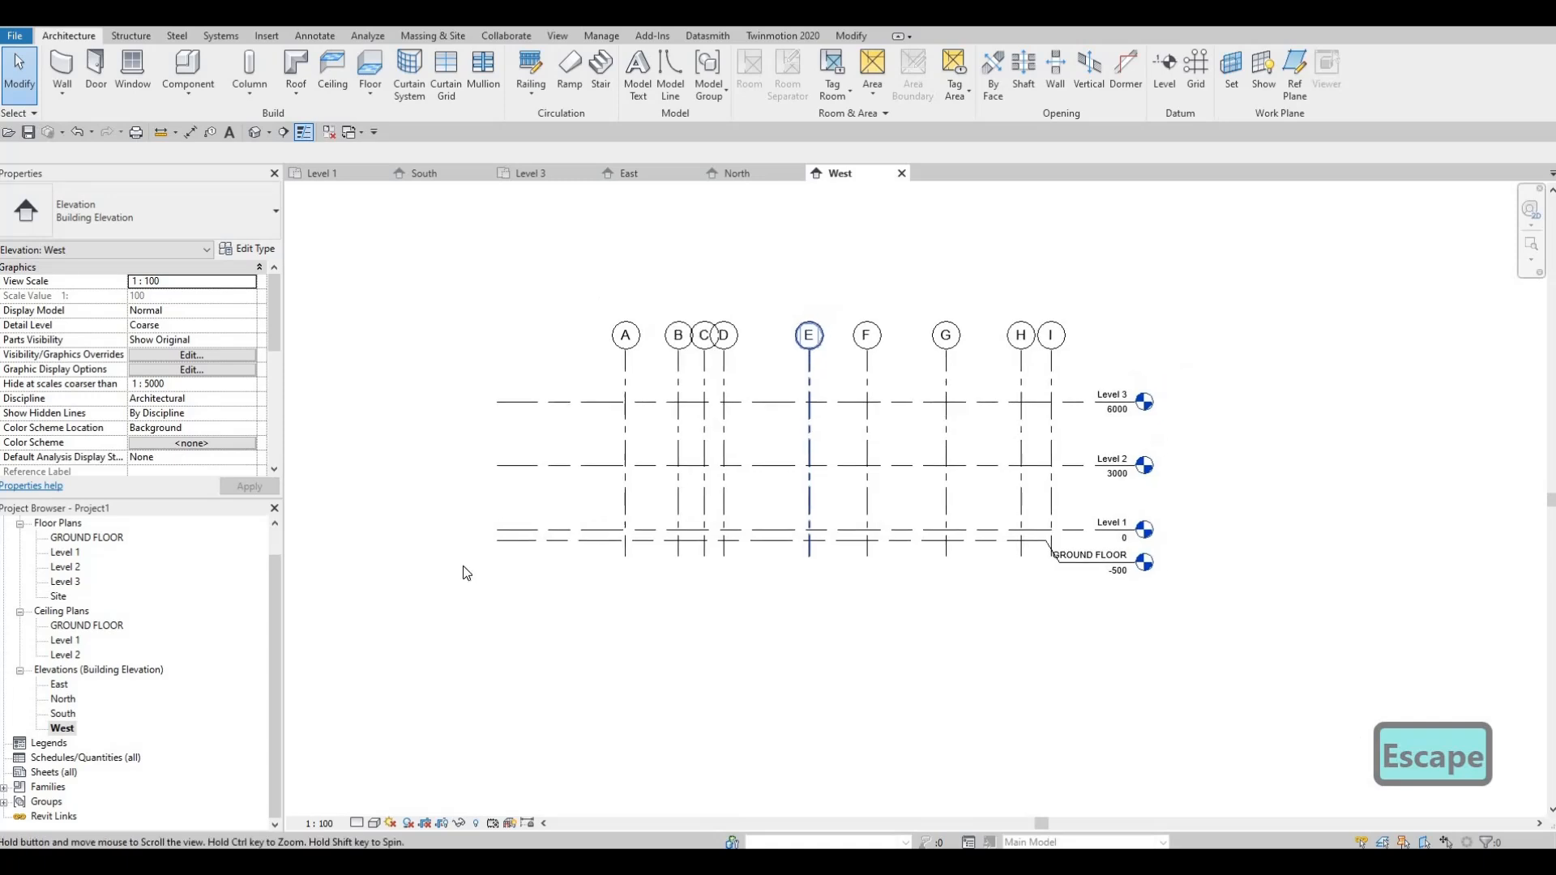
pyautogui.doubleClick(64, 553)
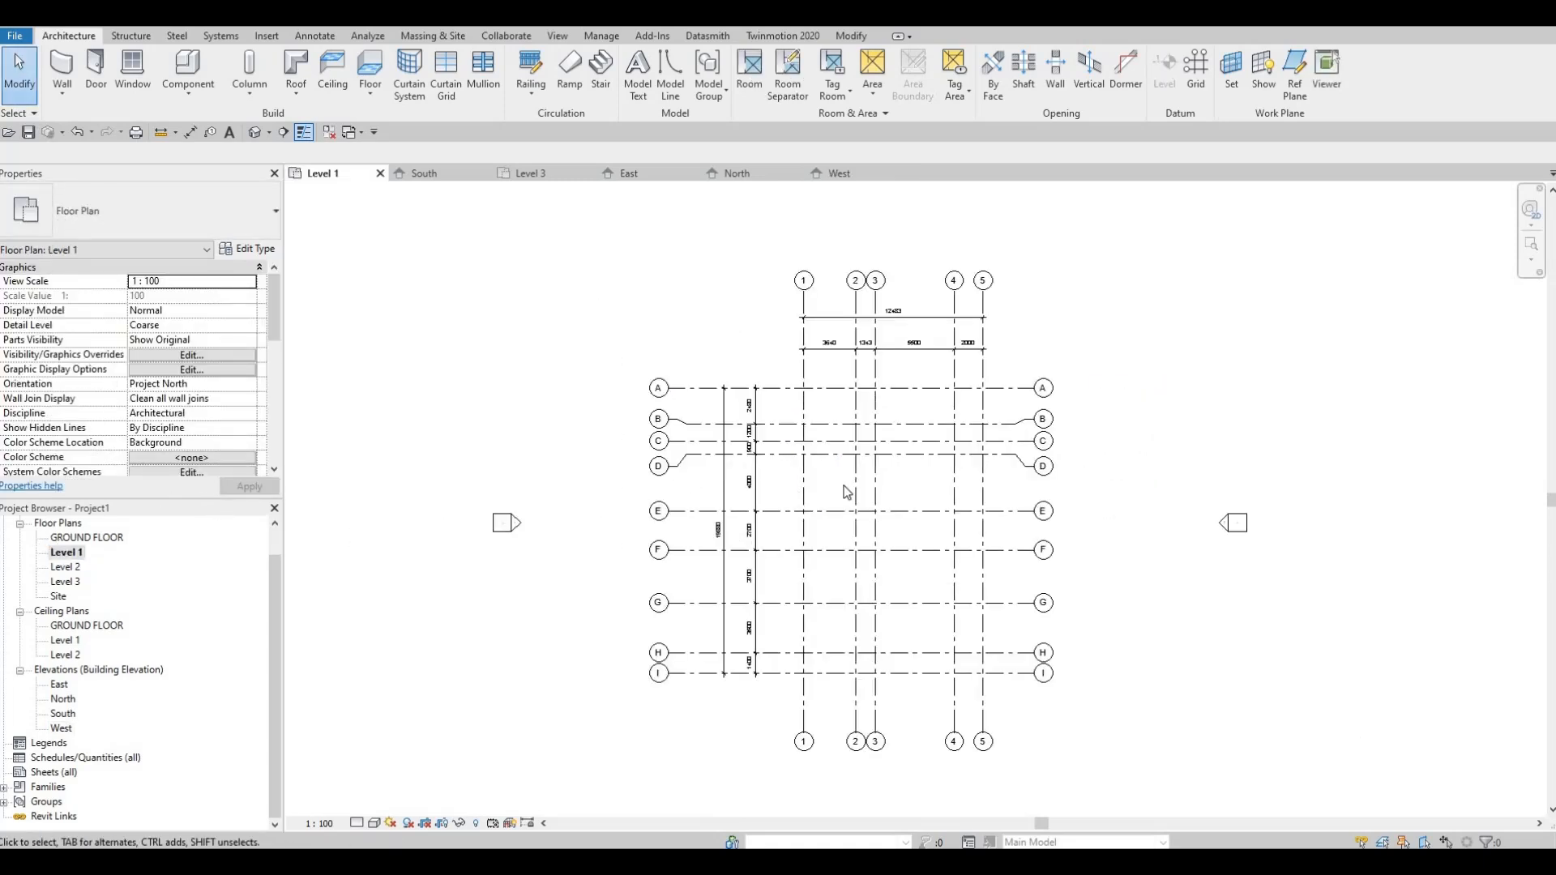
pyautogui.moveTo(814, 464); pyautogui.dragTo(757, 489, button='middle')
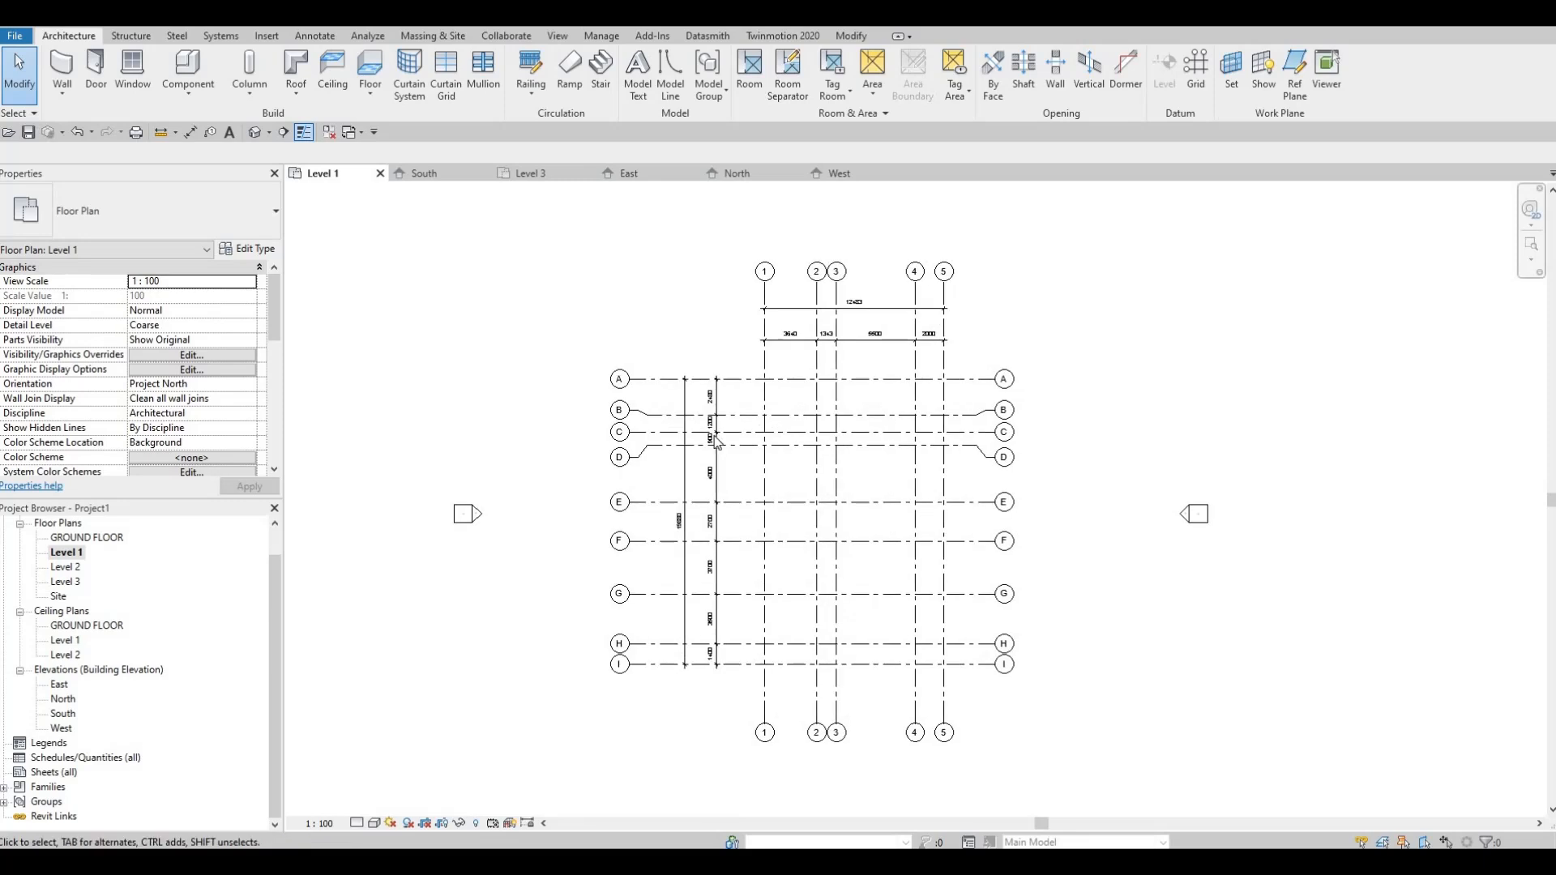
# Step: Start saving the project as HOUSE in the Revit File folder and open the file save options
pyautogui.click(28, 135)
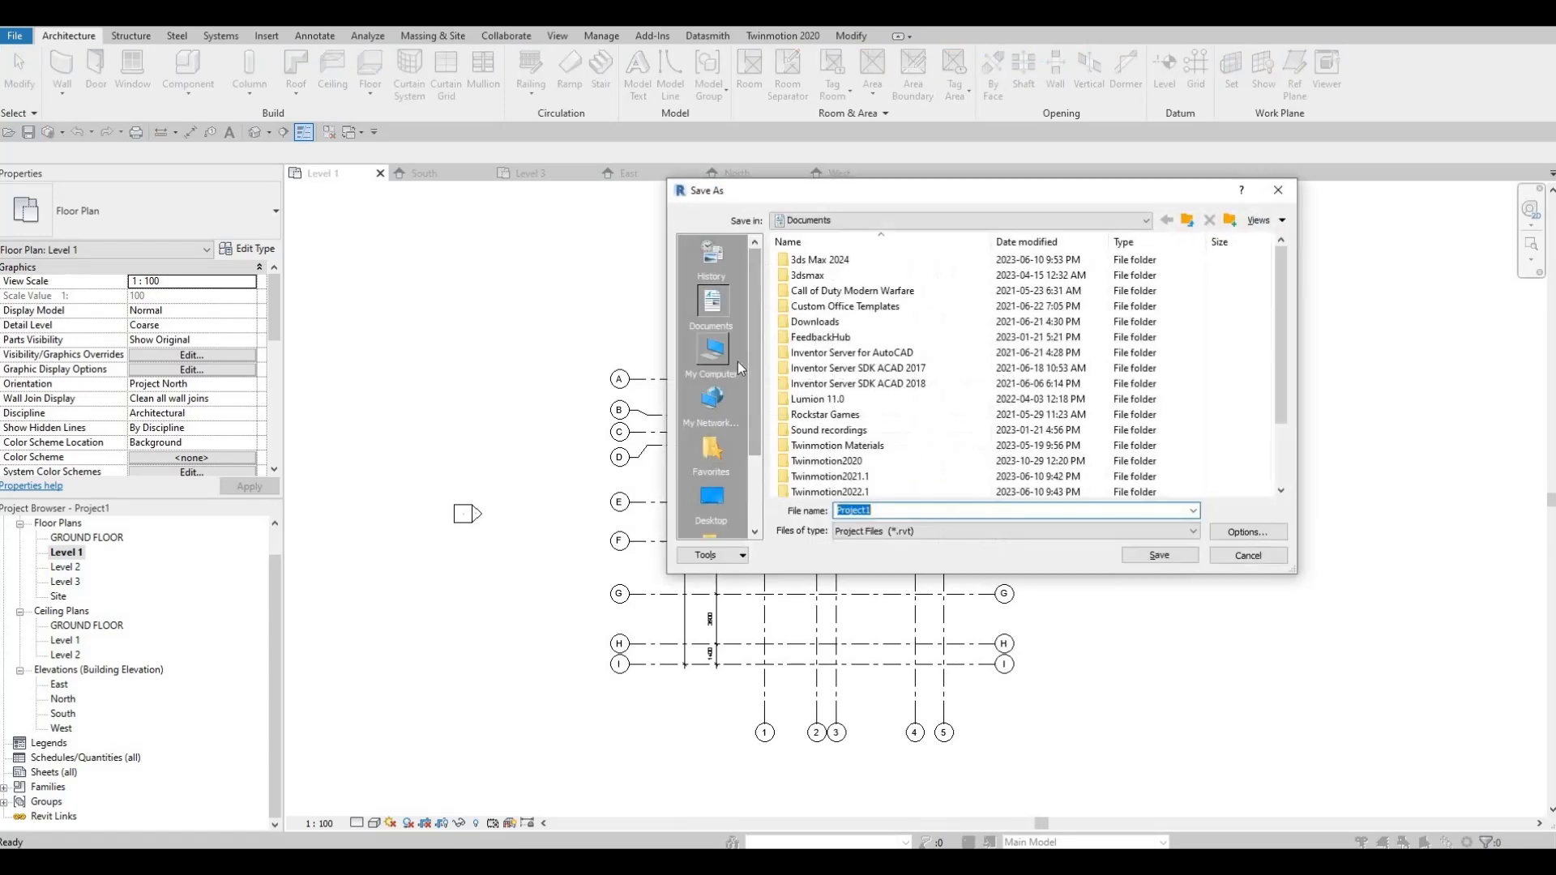
pyautogui.press('F1')
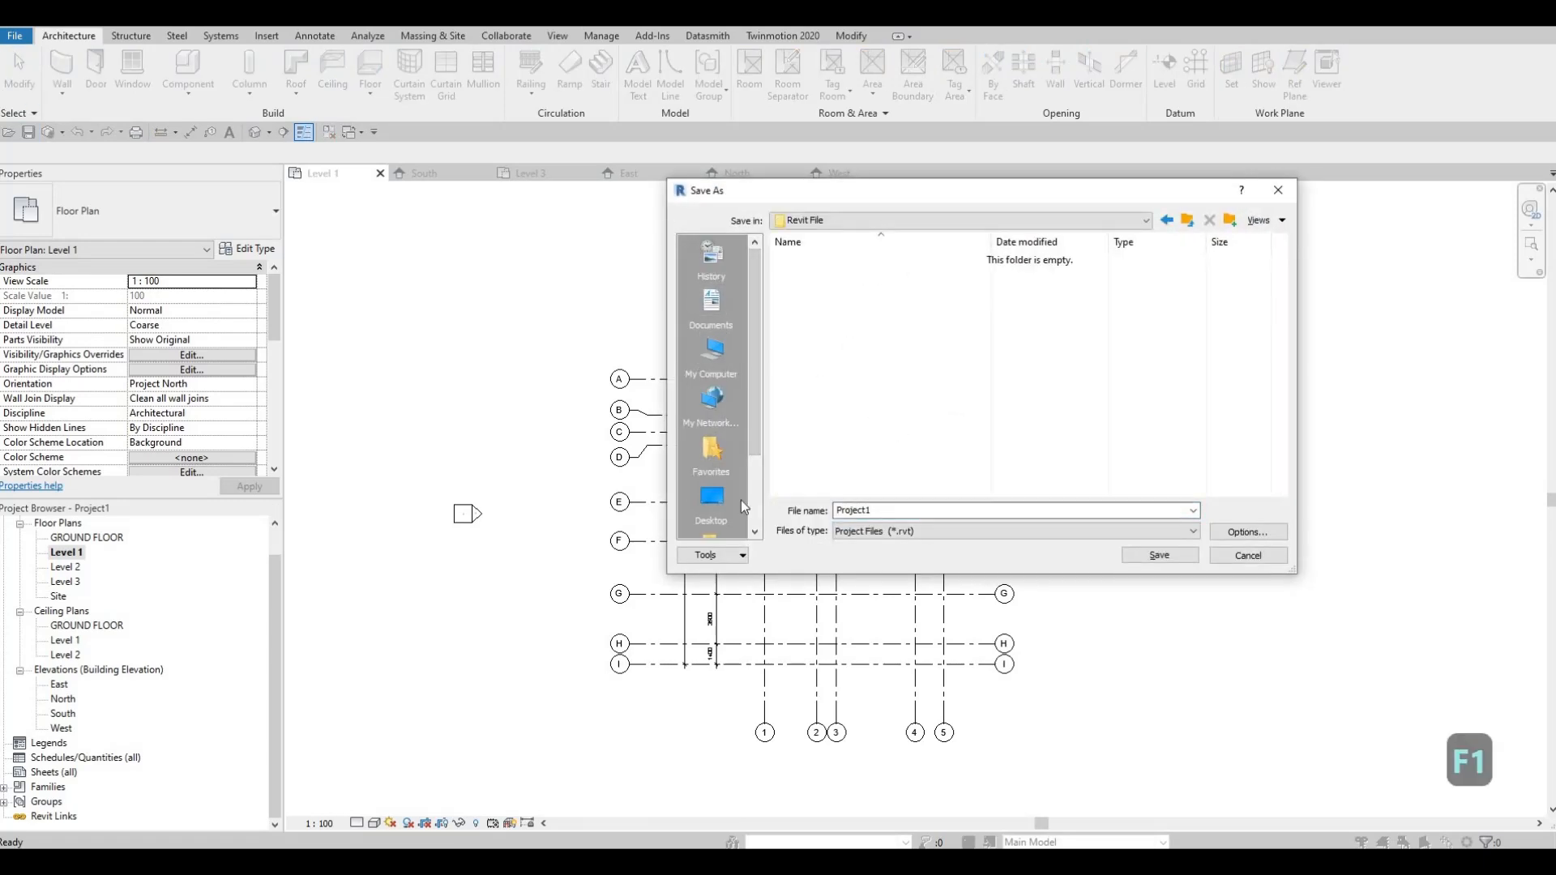
pyautogui.doubleClick(889, 515)
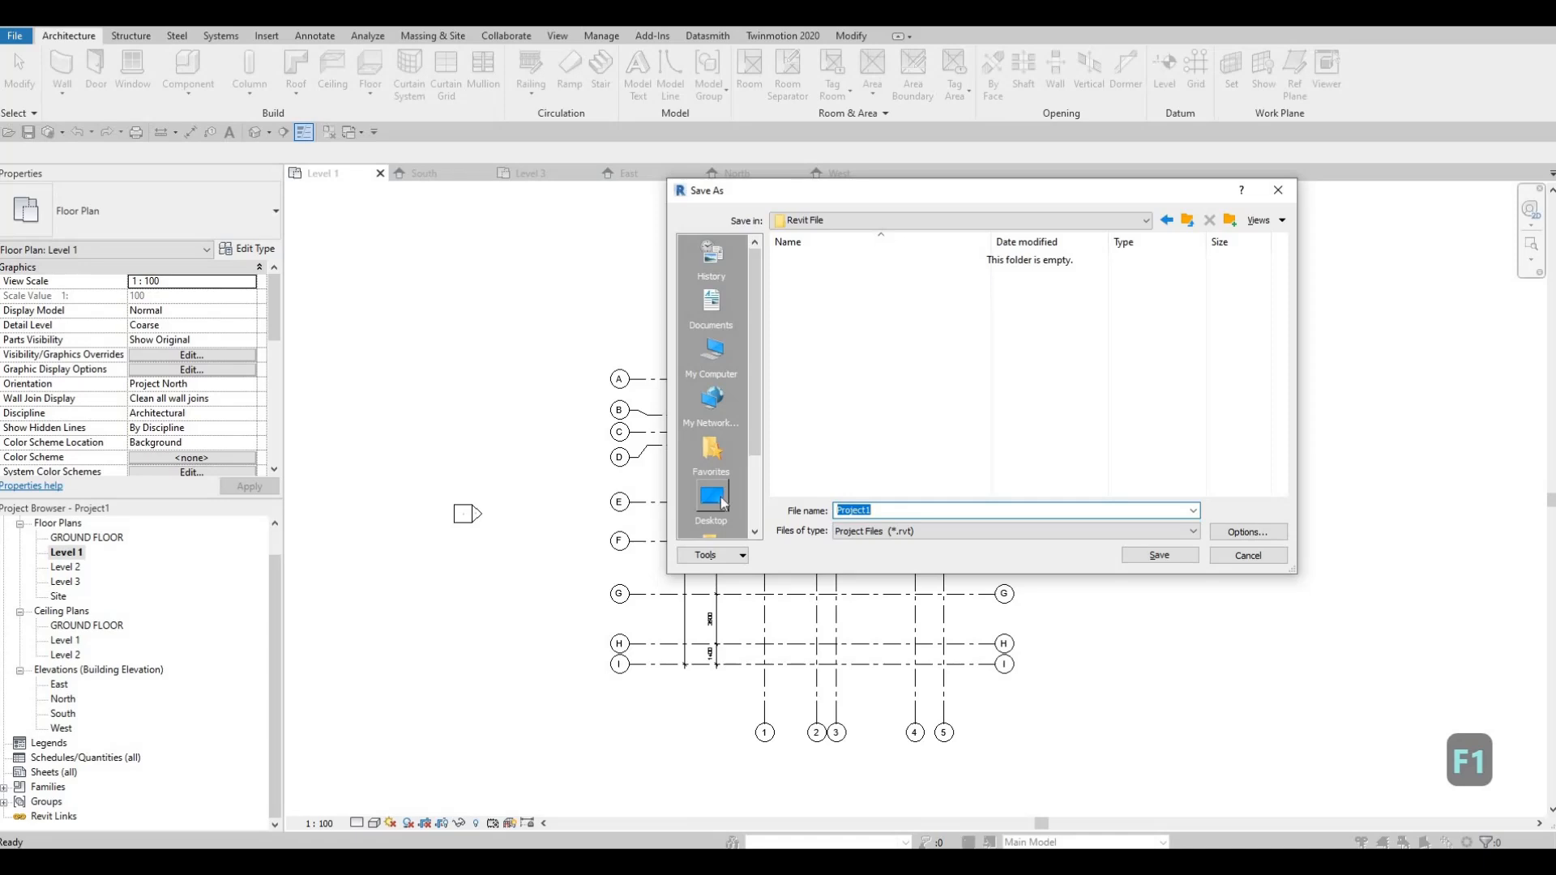
pyautogui.write('HOUSE')
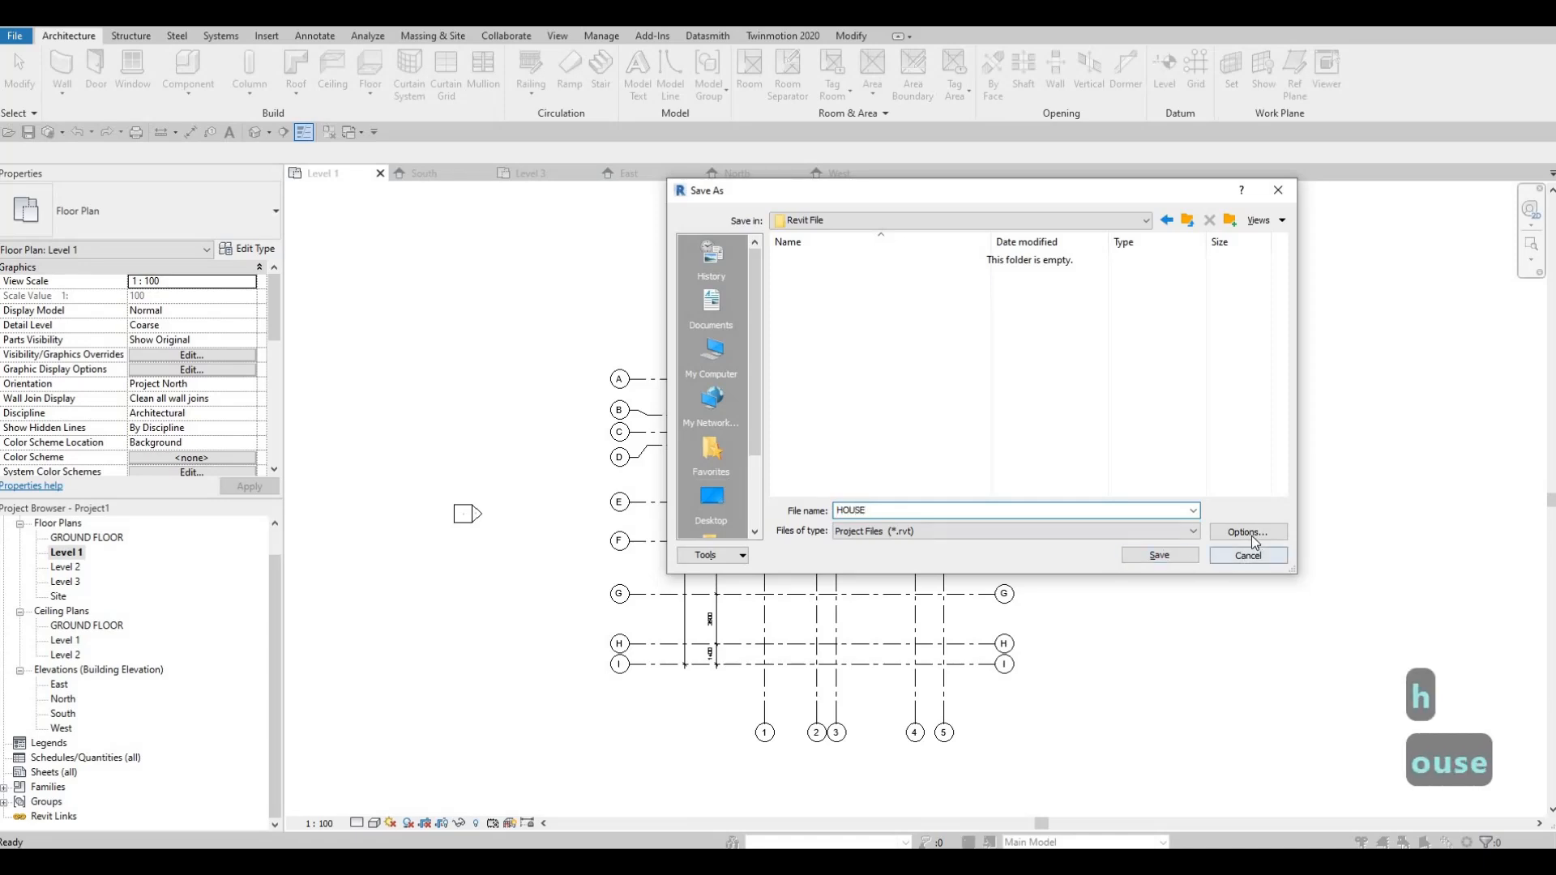
pyautogui.press('Tab')
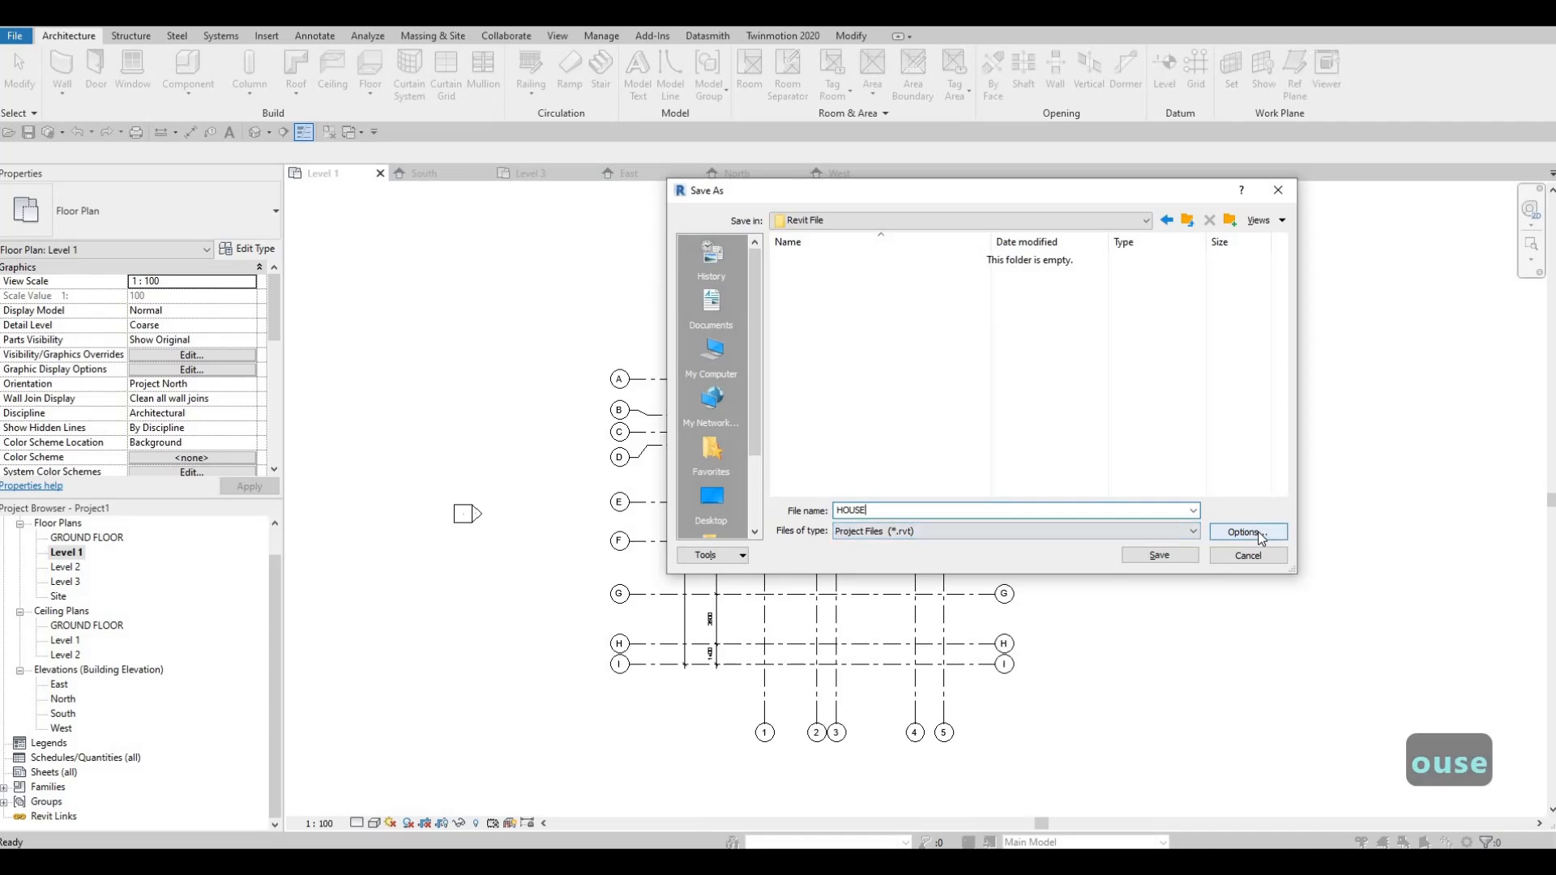
pyautogui.click(1259, 534)
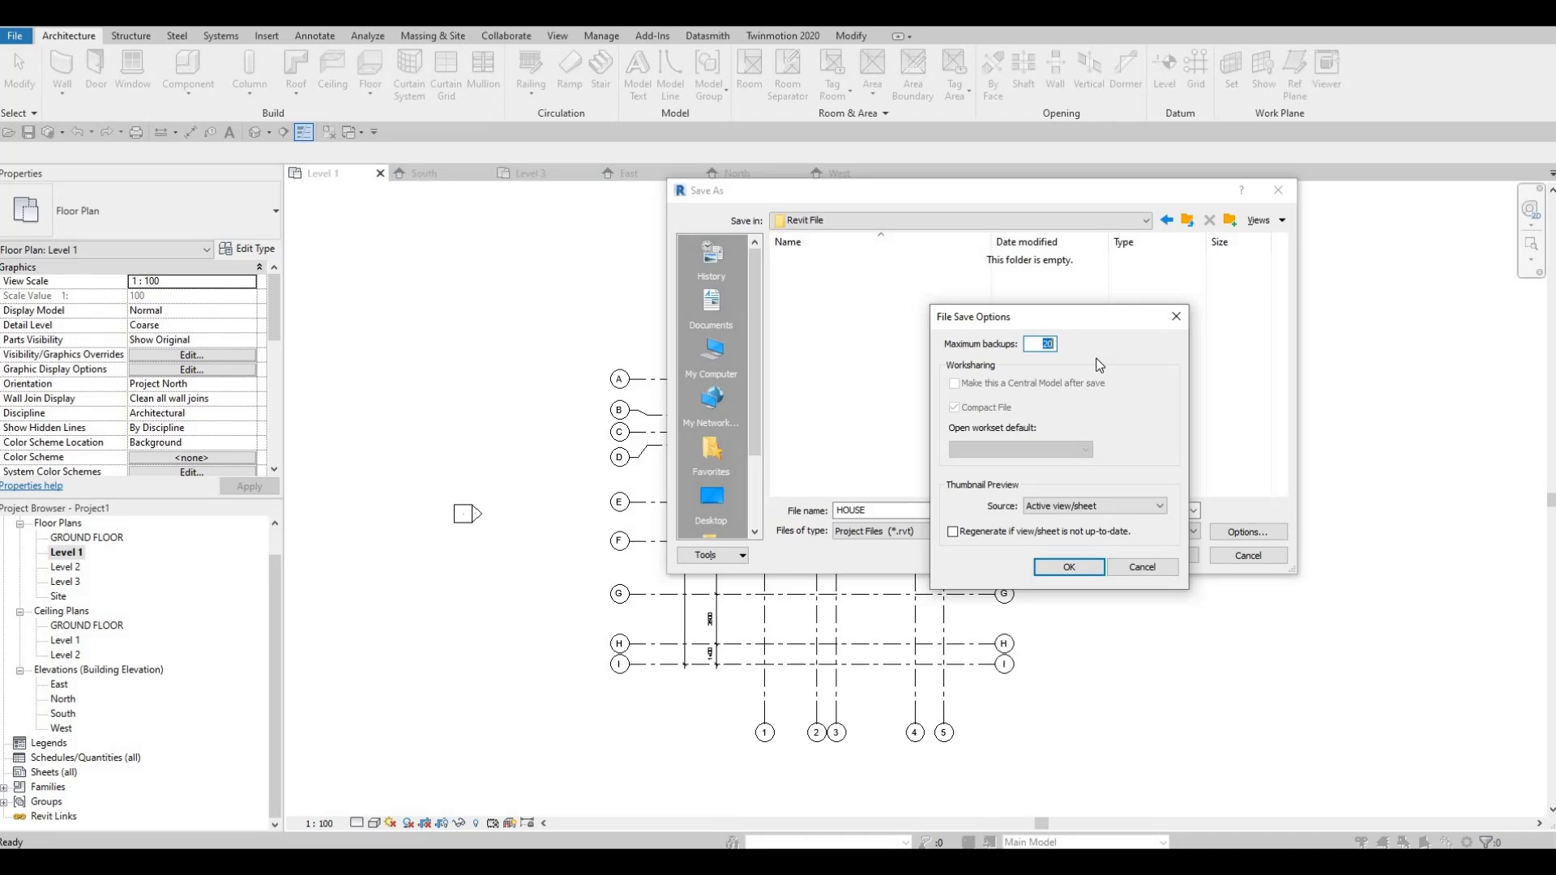
# Step: Set the maximum backups to 10 and save the HOUSE project in the Revit File folder
pyautogui.press('F1')
pyautogui.press('F1')
pyautogui.write('10')
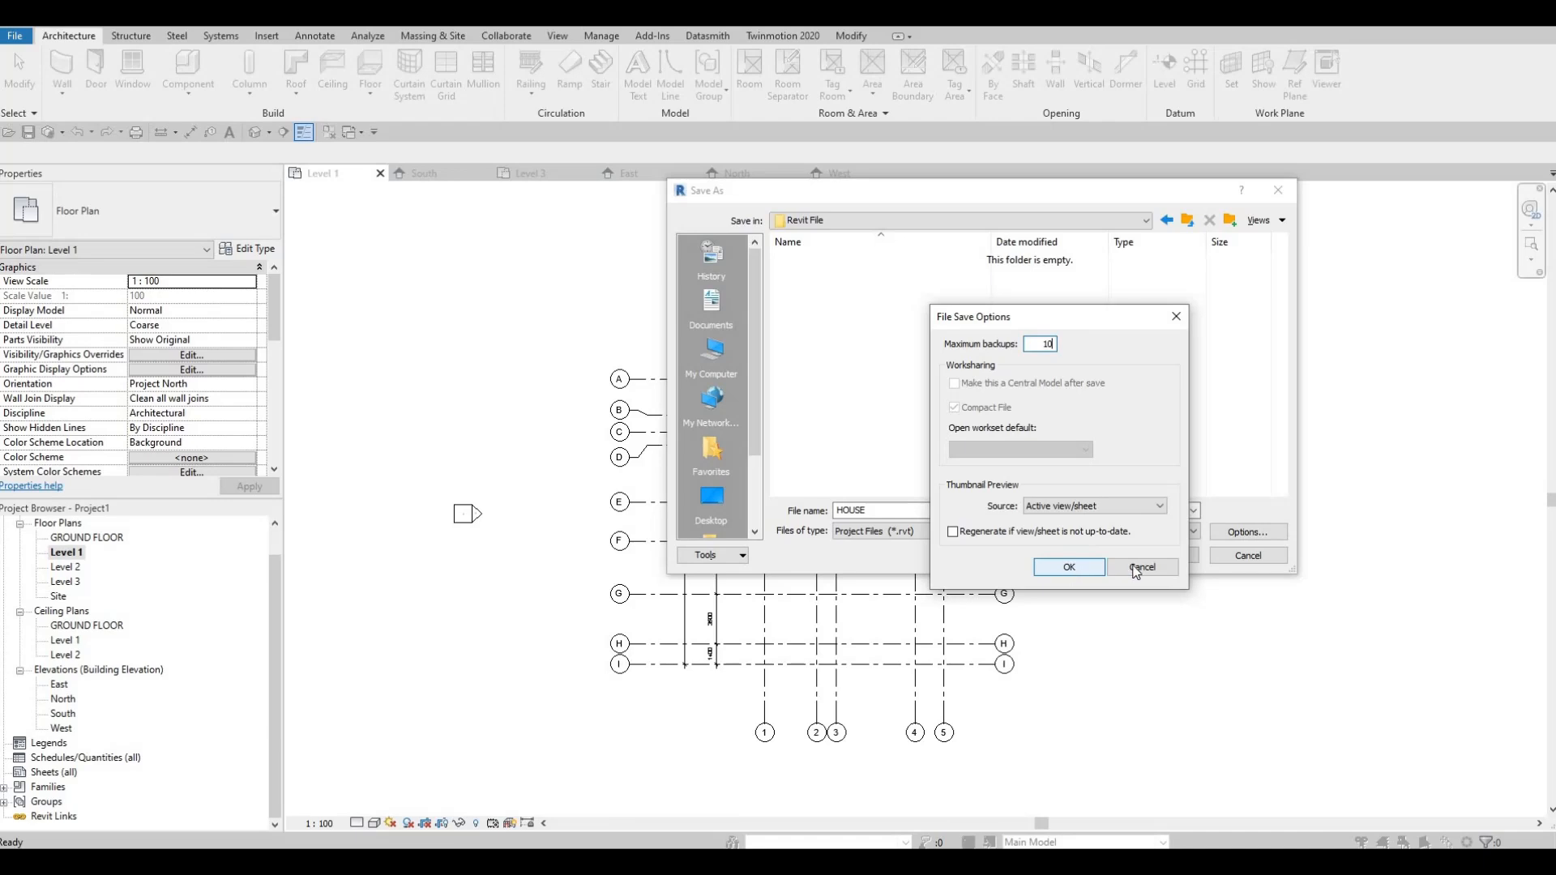
pyautogui.click(1071, 569)
pyautogui.click(1158, 556)
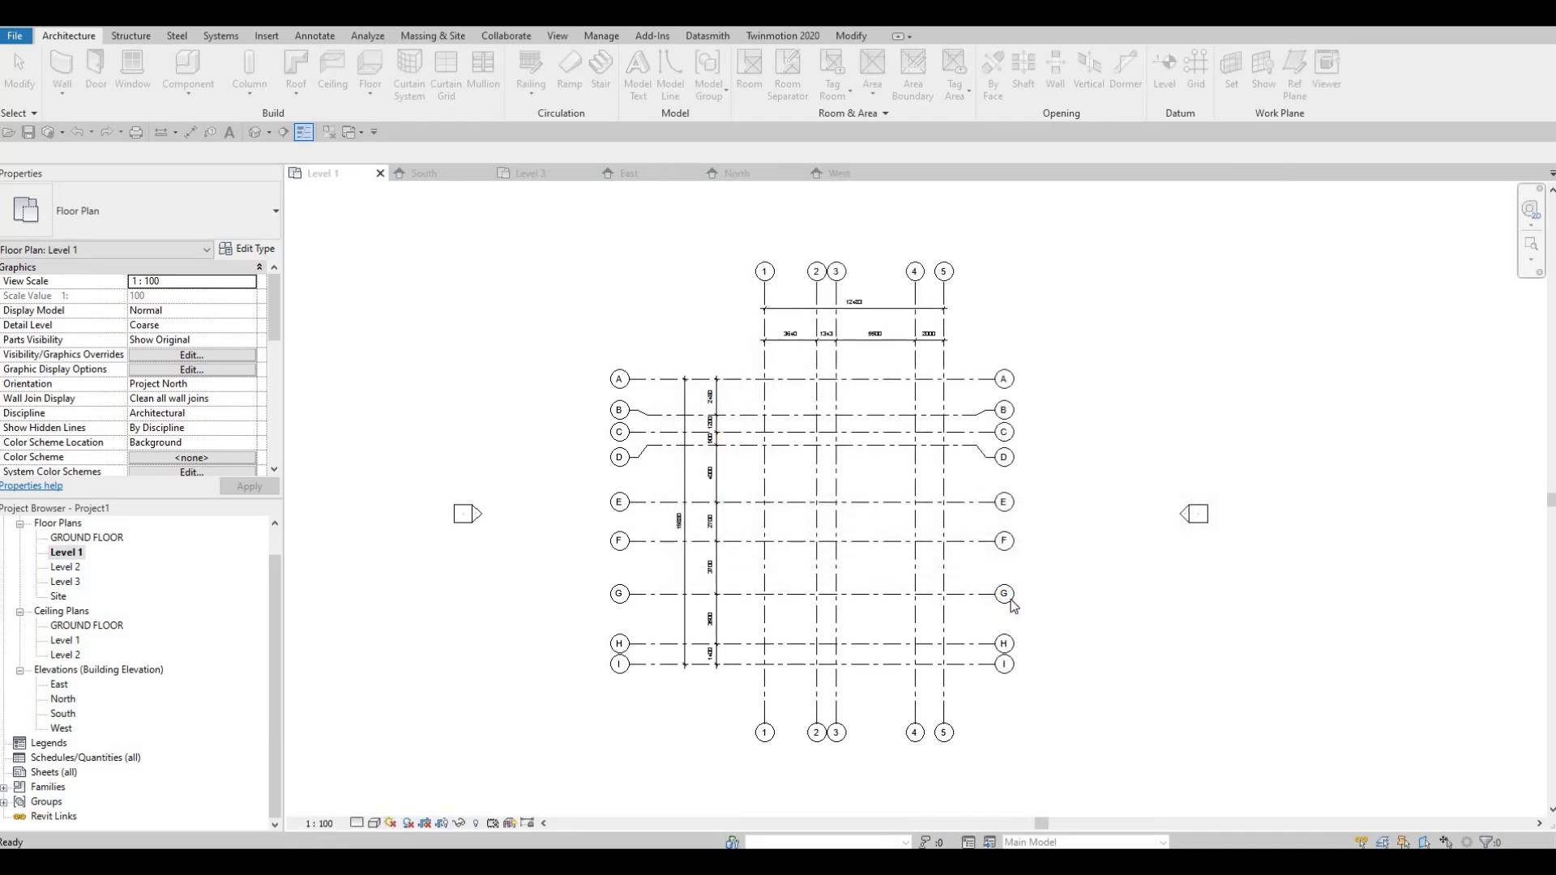
# Step: Start a wall with the Exterior - Brick on Mtl. Stud type and duplicate that type as EXTERIOR WALL 1
pyautogui.moveTo(1009, 599); pyautogui.dragTo(988, 574, button='middle')
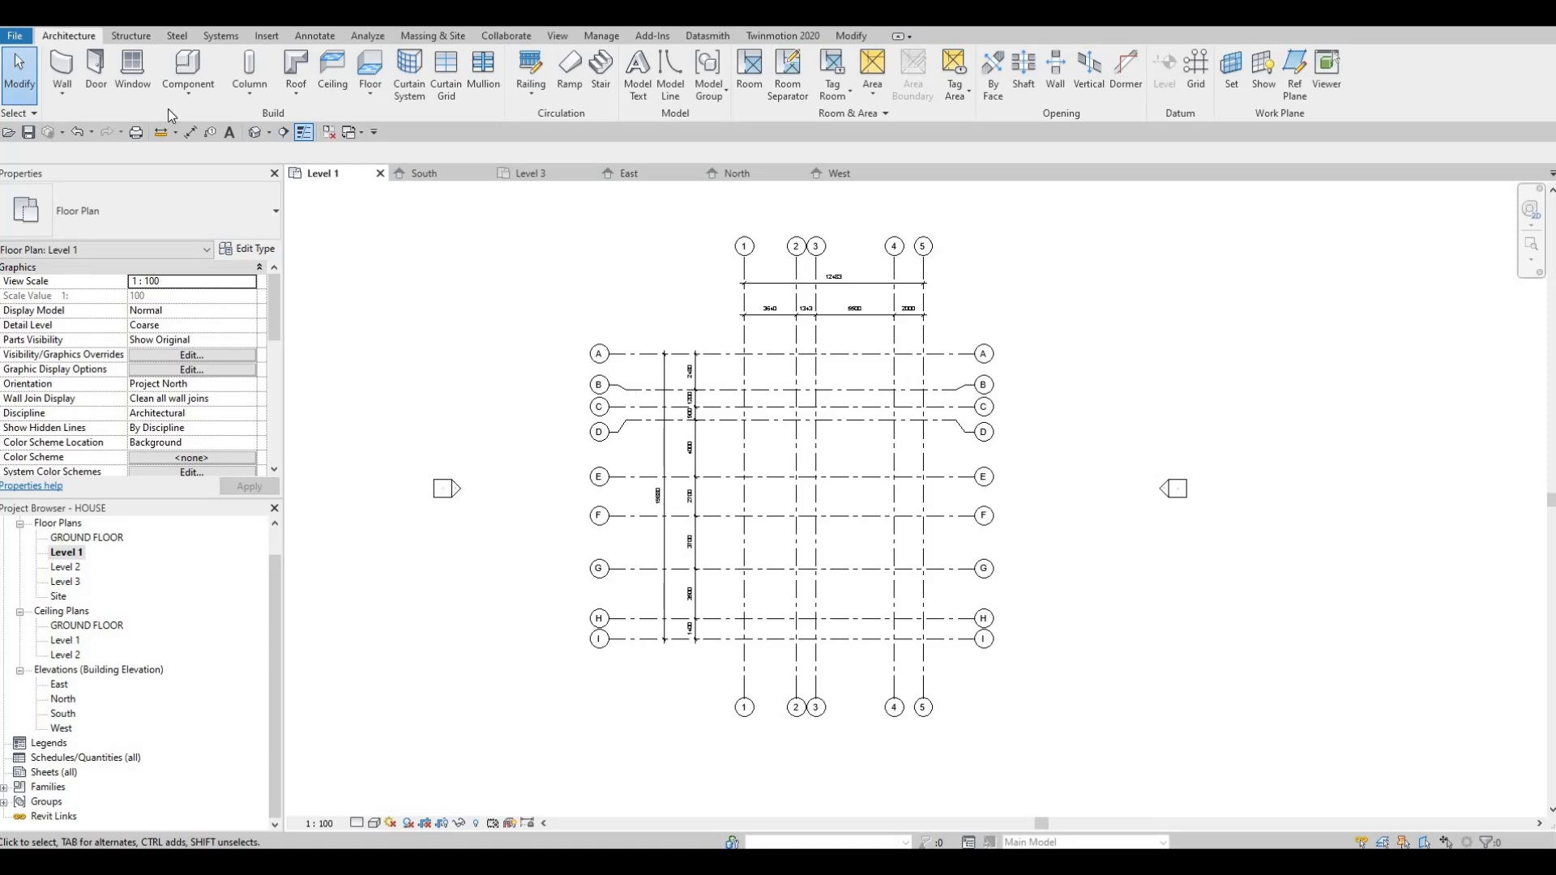
pyautogui.click(56, 73)
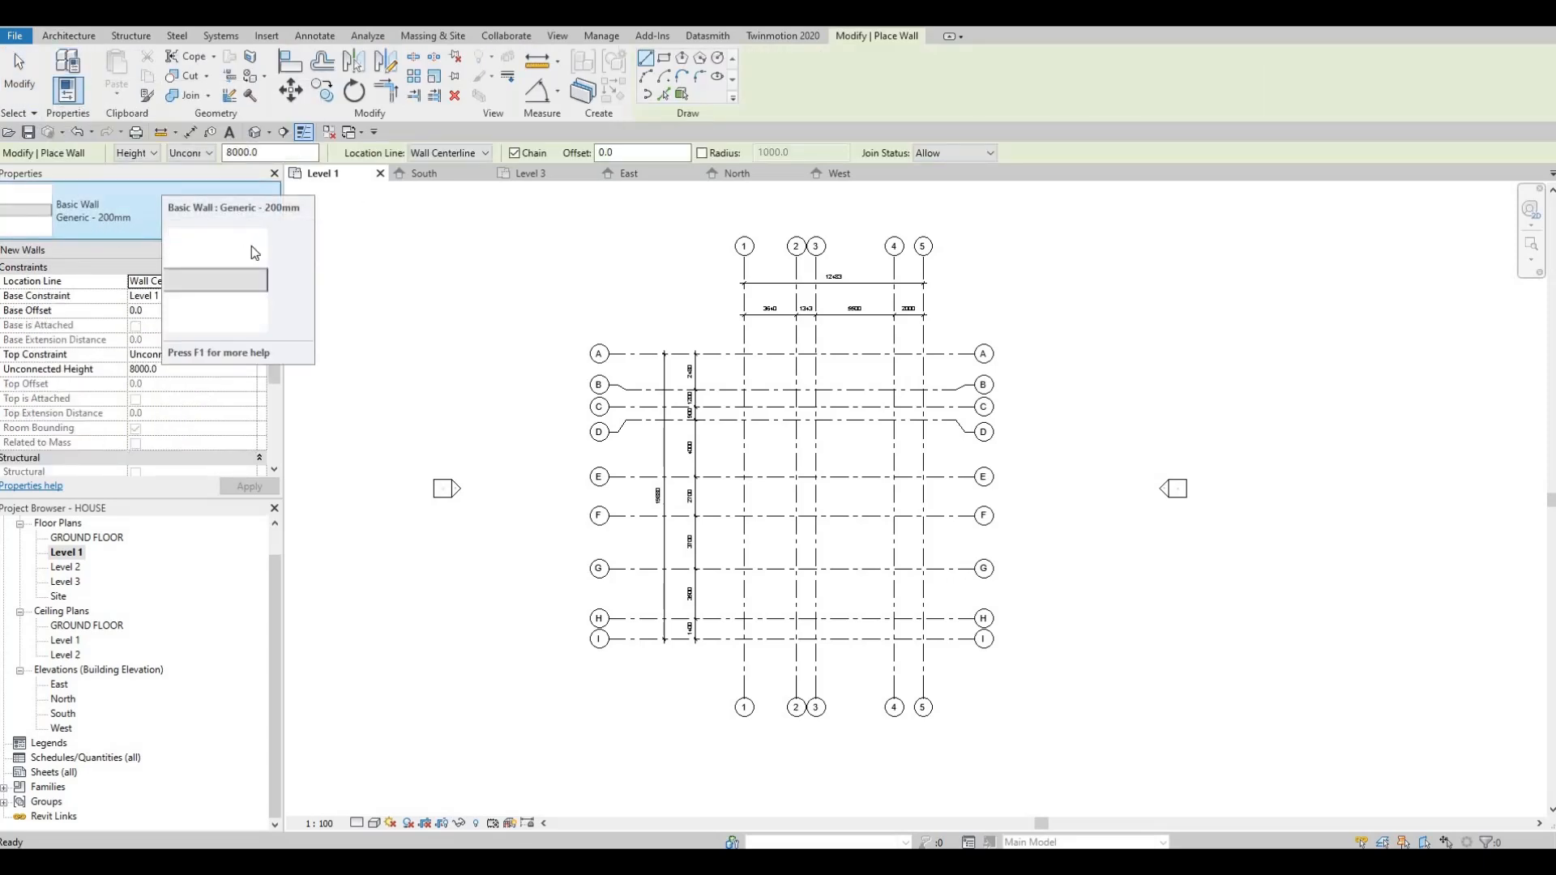
pyautogui.click(276, 230)
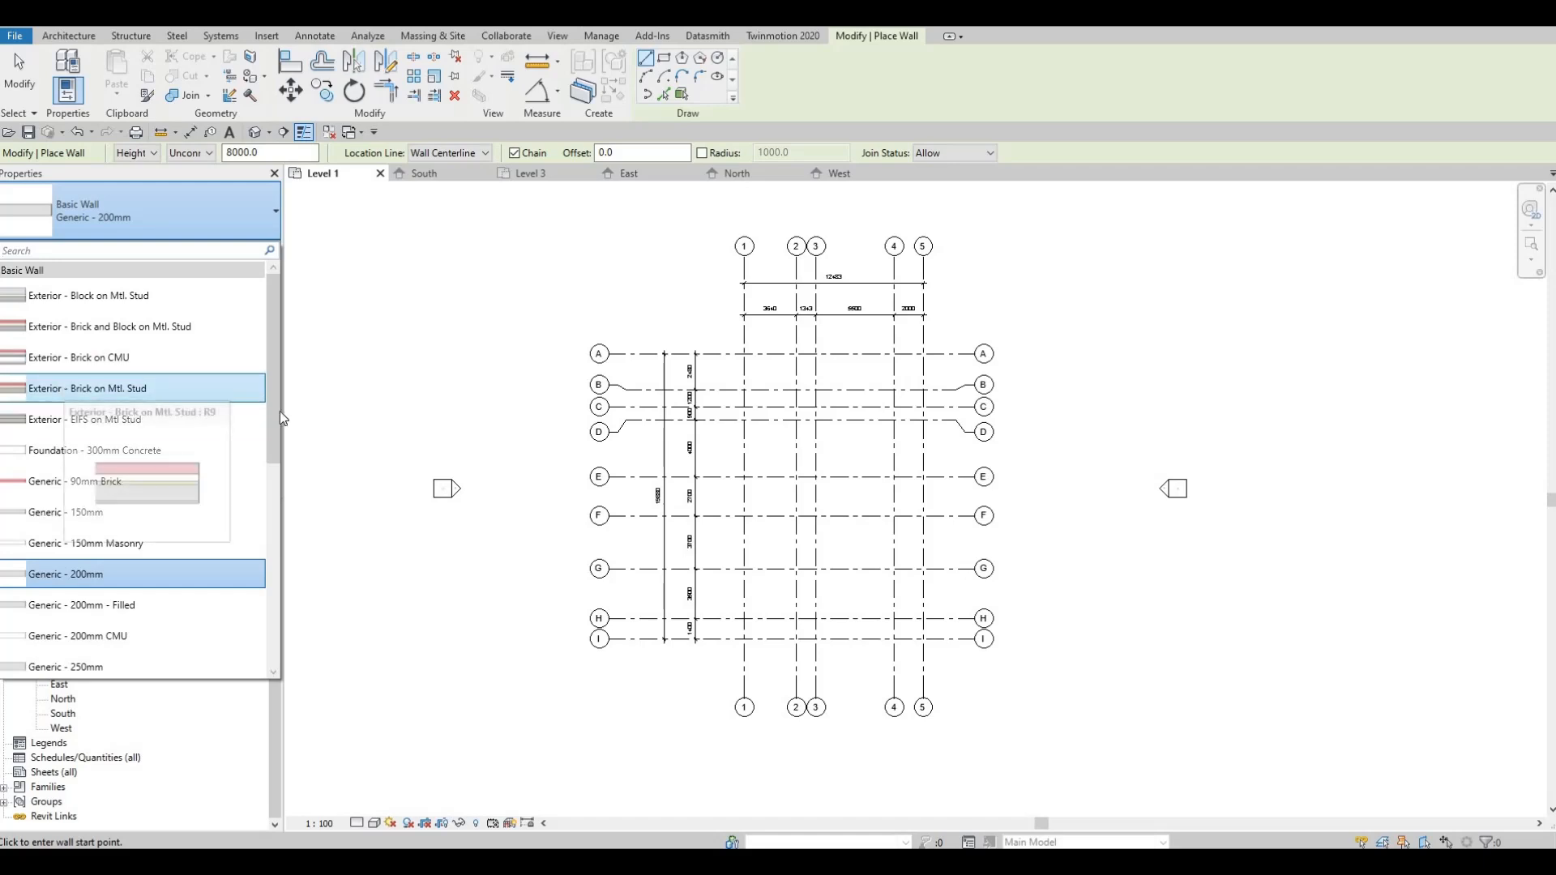
pyautogui.click(65, 389)
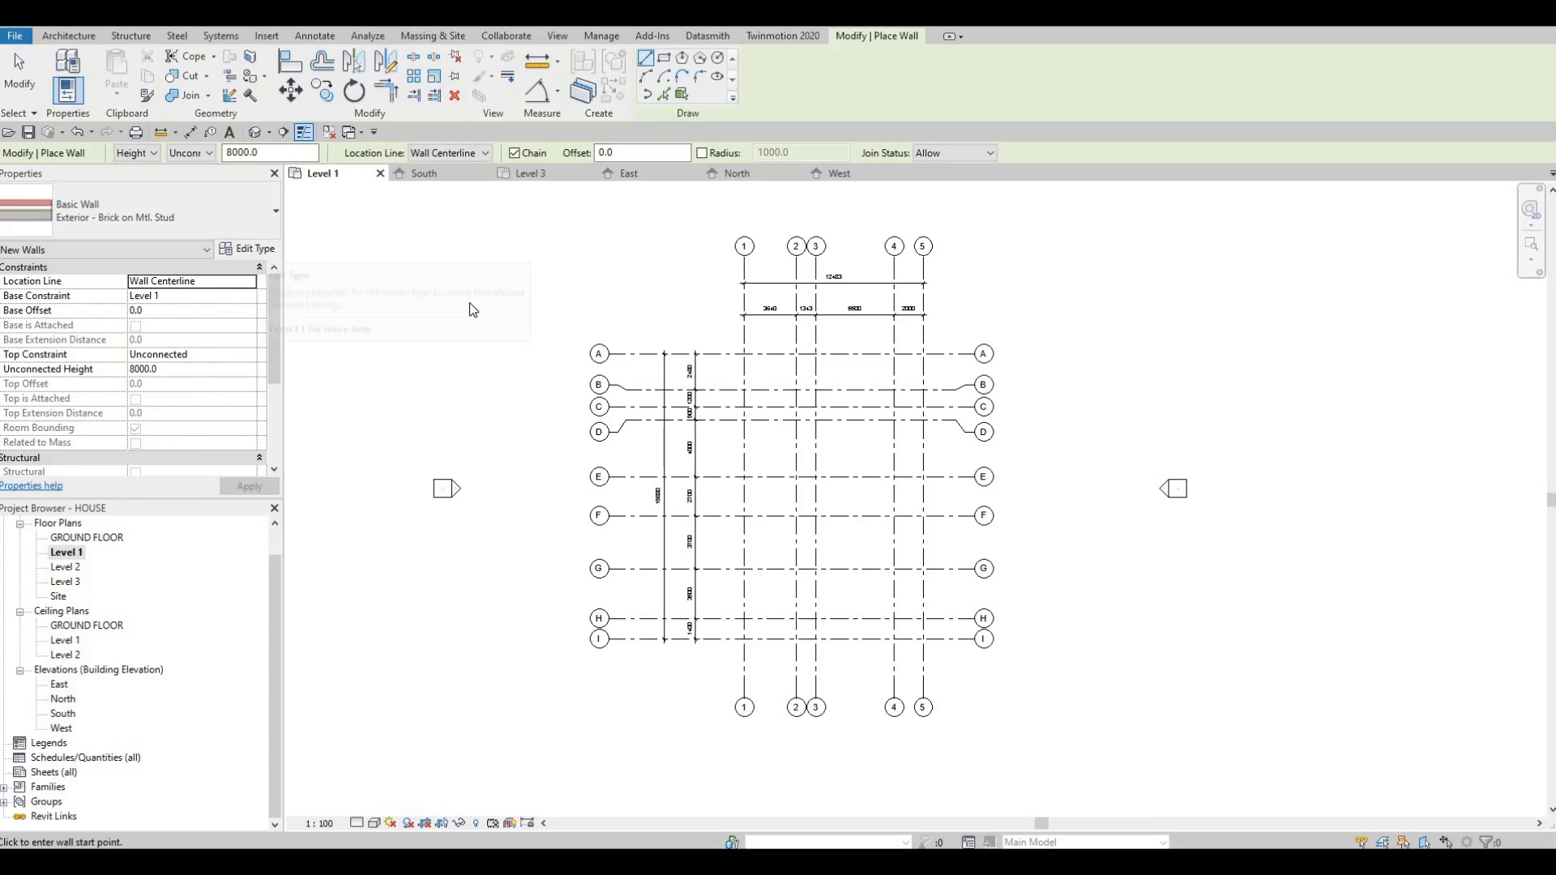
pyautogui.click(263, 248)
pyautogui.click(1132, 162)
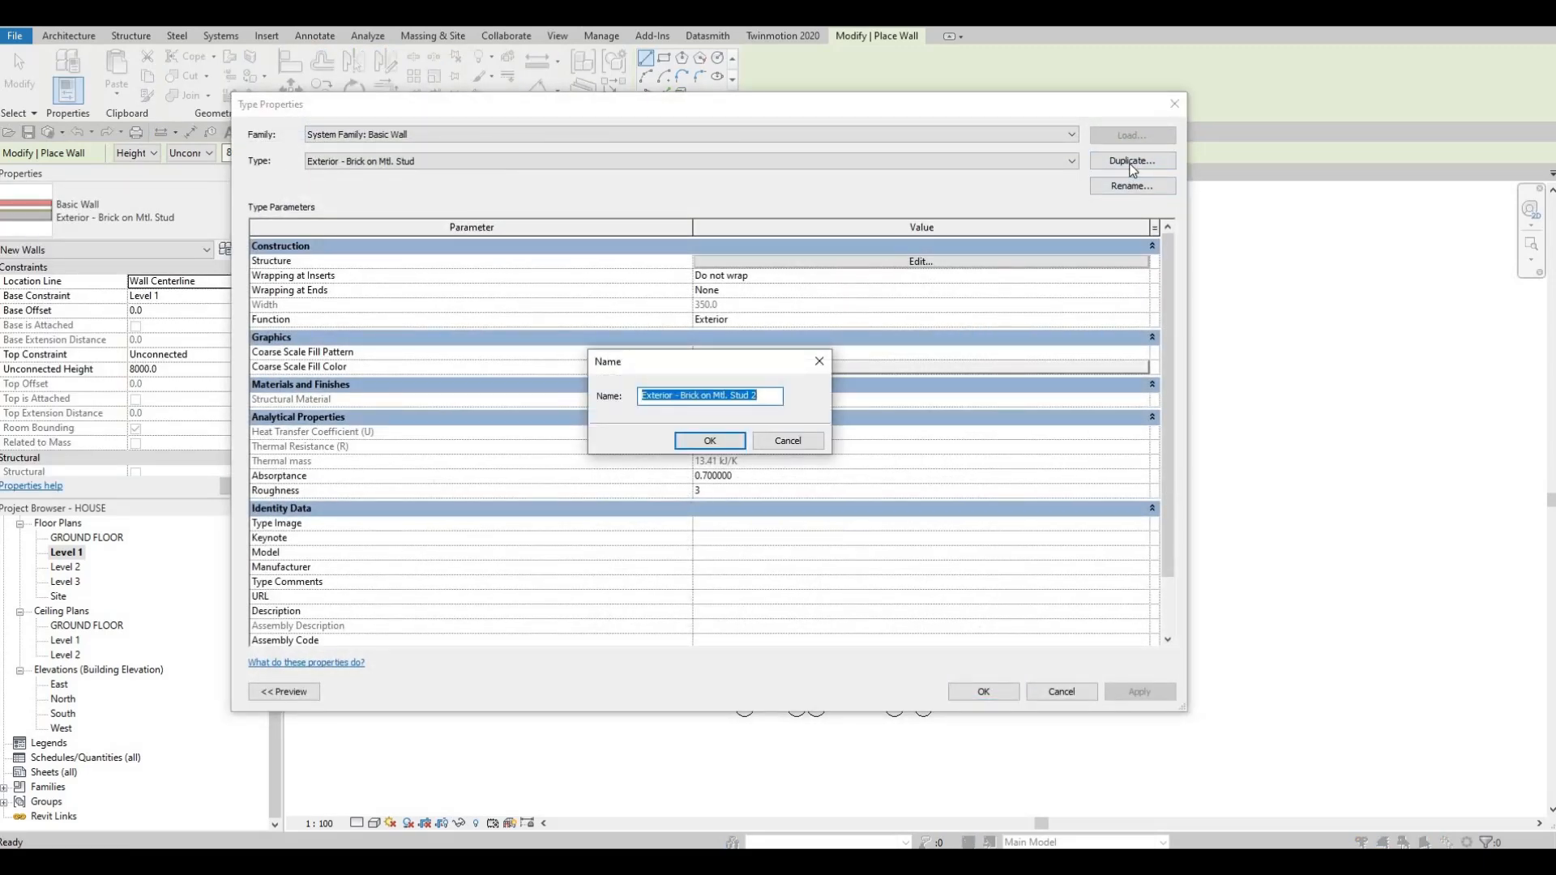
pyautogui.write('EX')
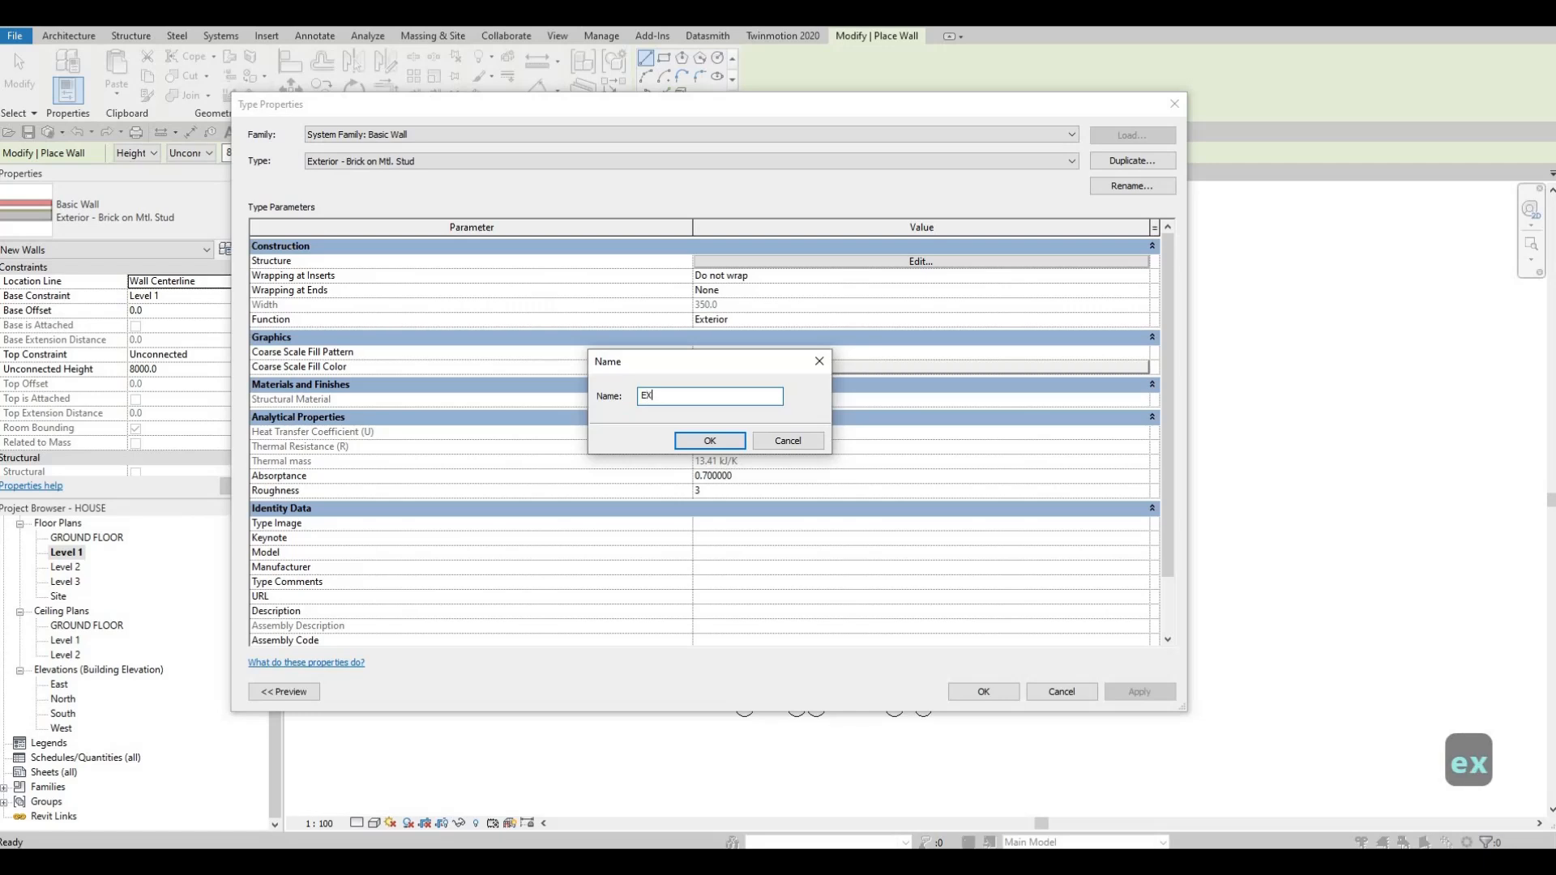
pyautogui.write('TERIOR WALL 1')
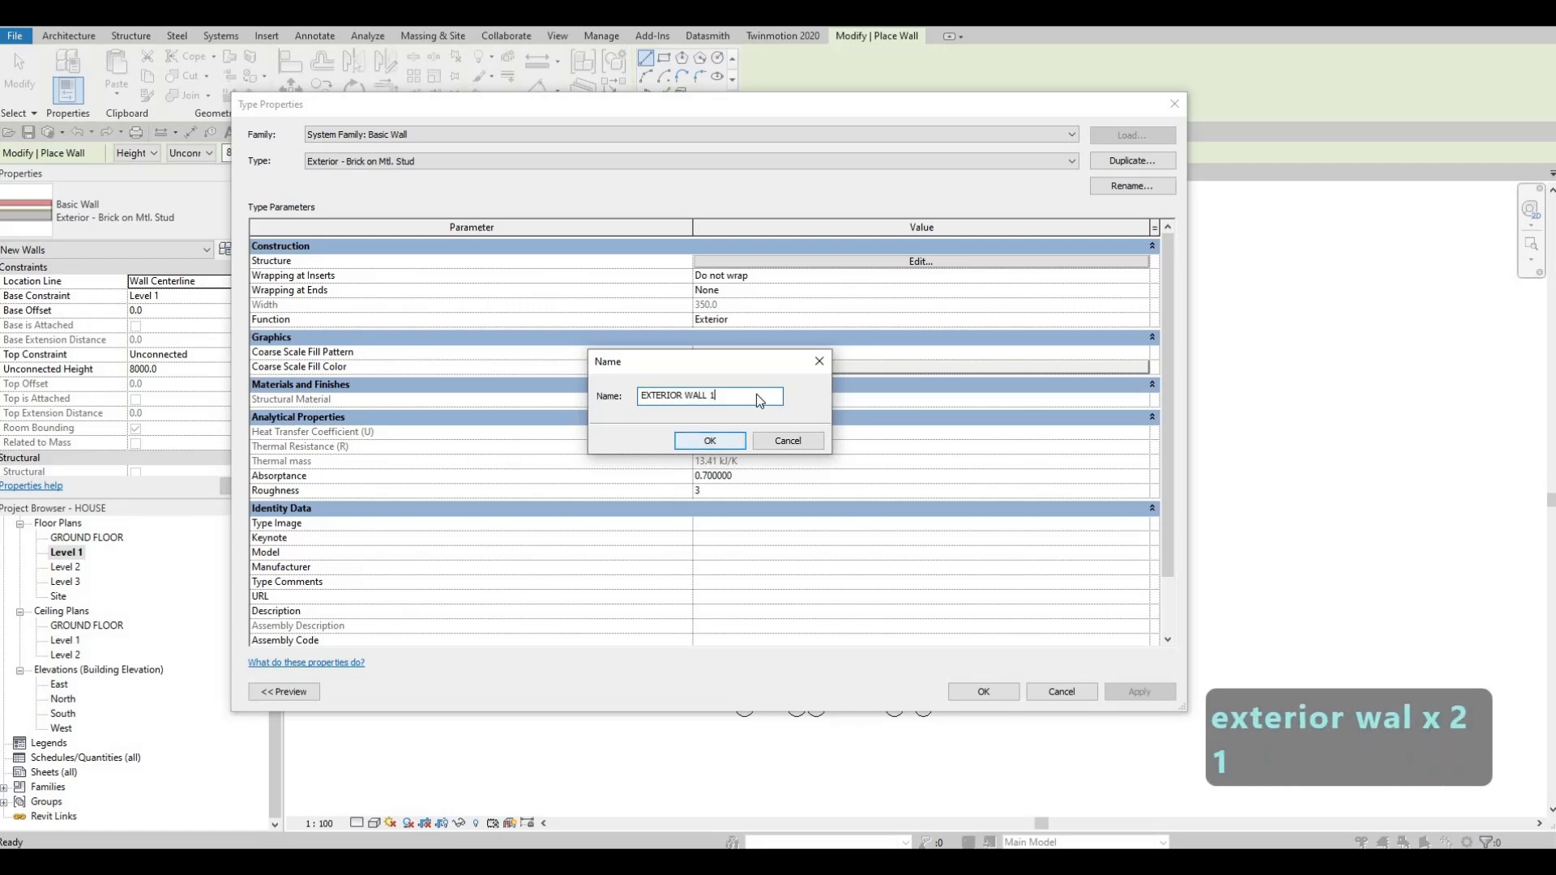
pyautogui.click(709, 442)
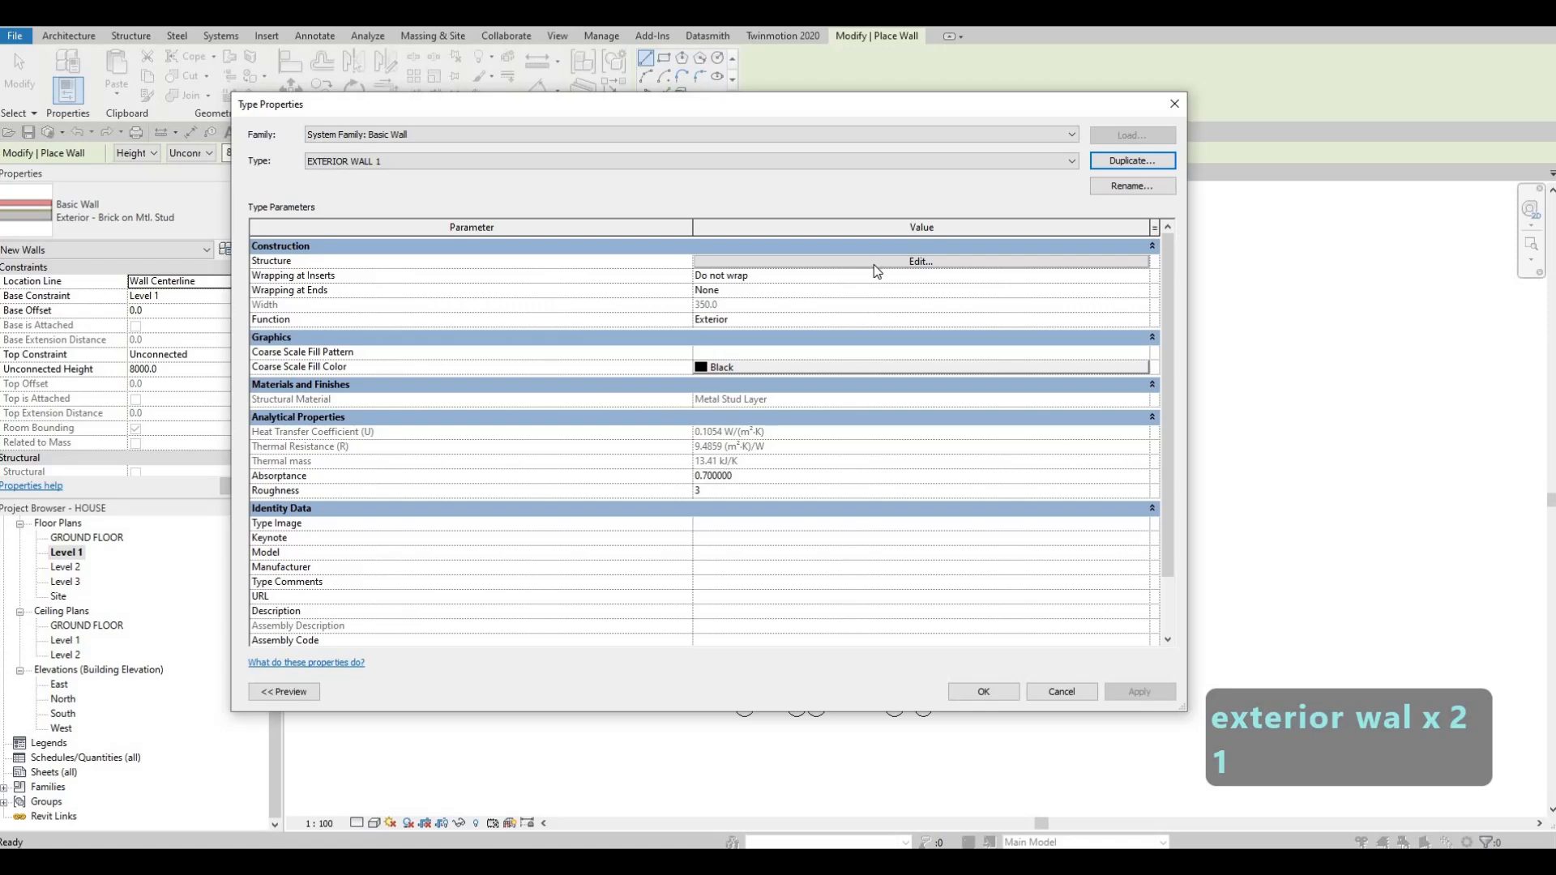
# Step: Delete every layer outside the two core boundaries in the EXTERIOR WALL 1 structure, keeping only the Structure [1] layer
pyautogui.click(874, 264)
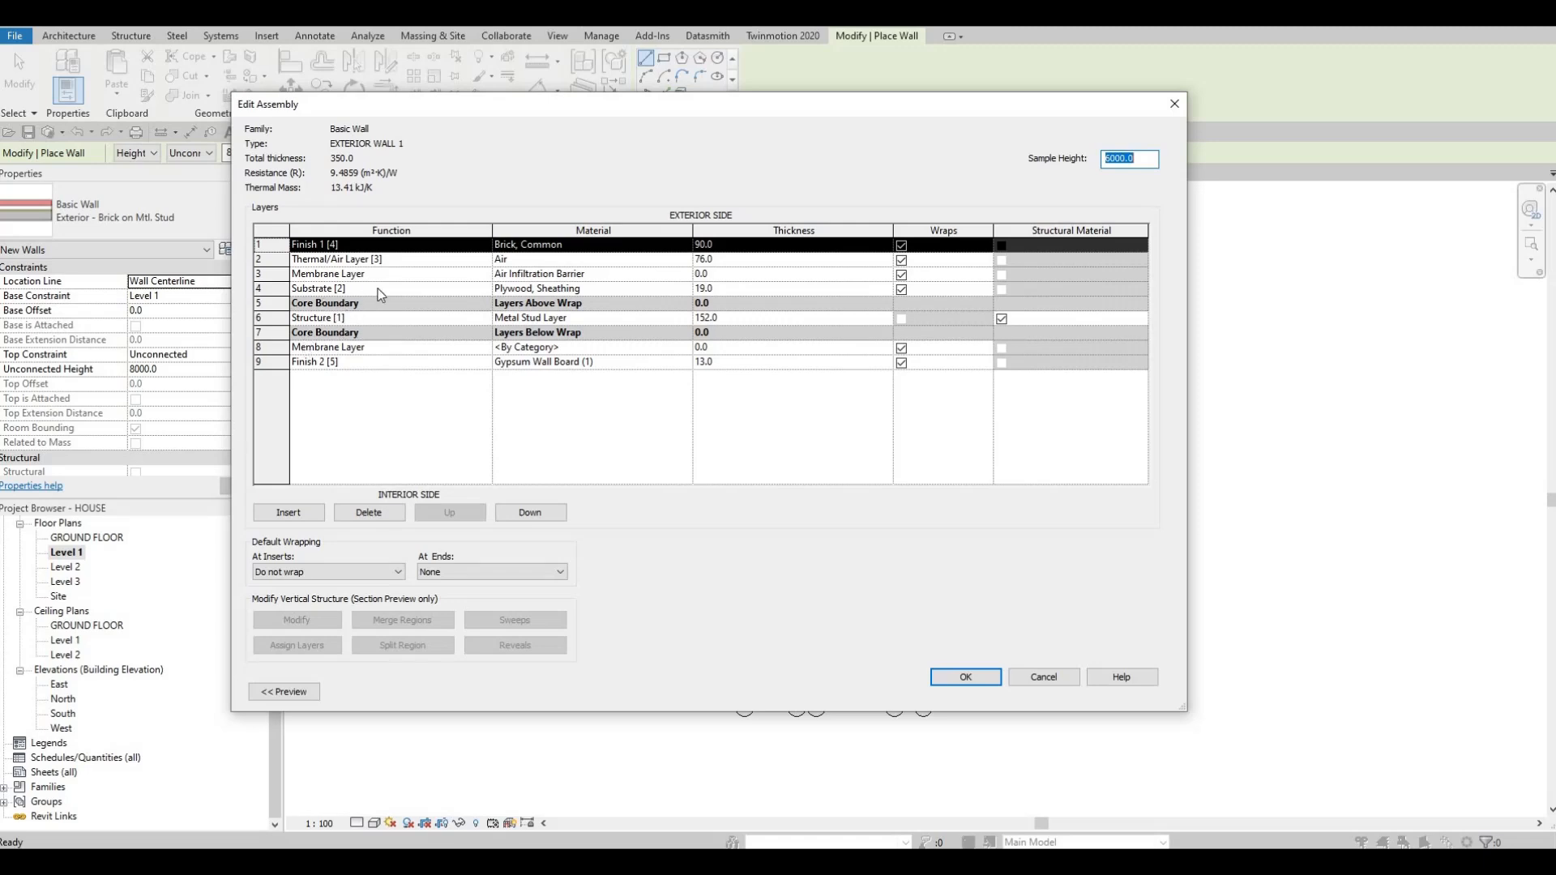
pyautogui.click(381, 516)
pyautogui.click(381, 516)
pyautogui.click(379, 515)
pyautogui.click(380, 515)
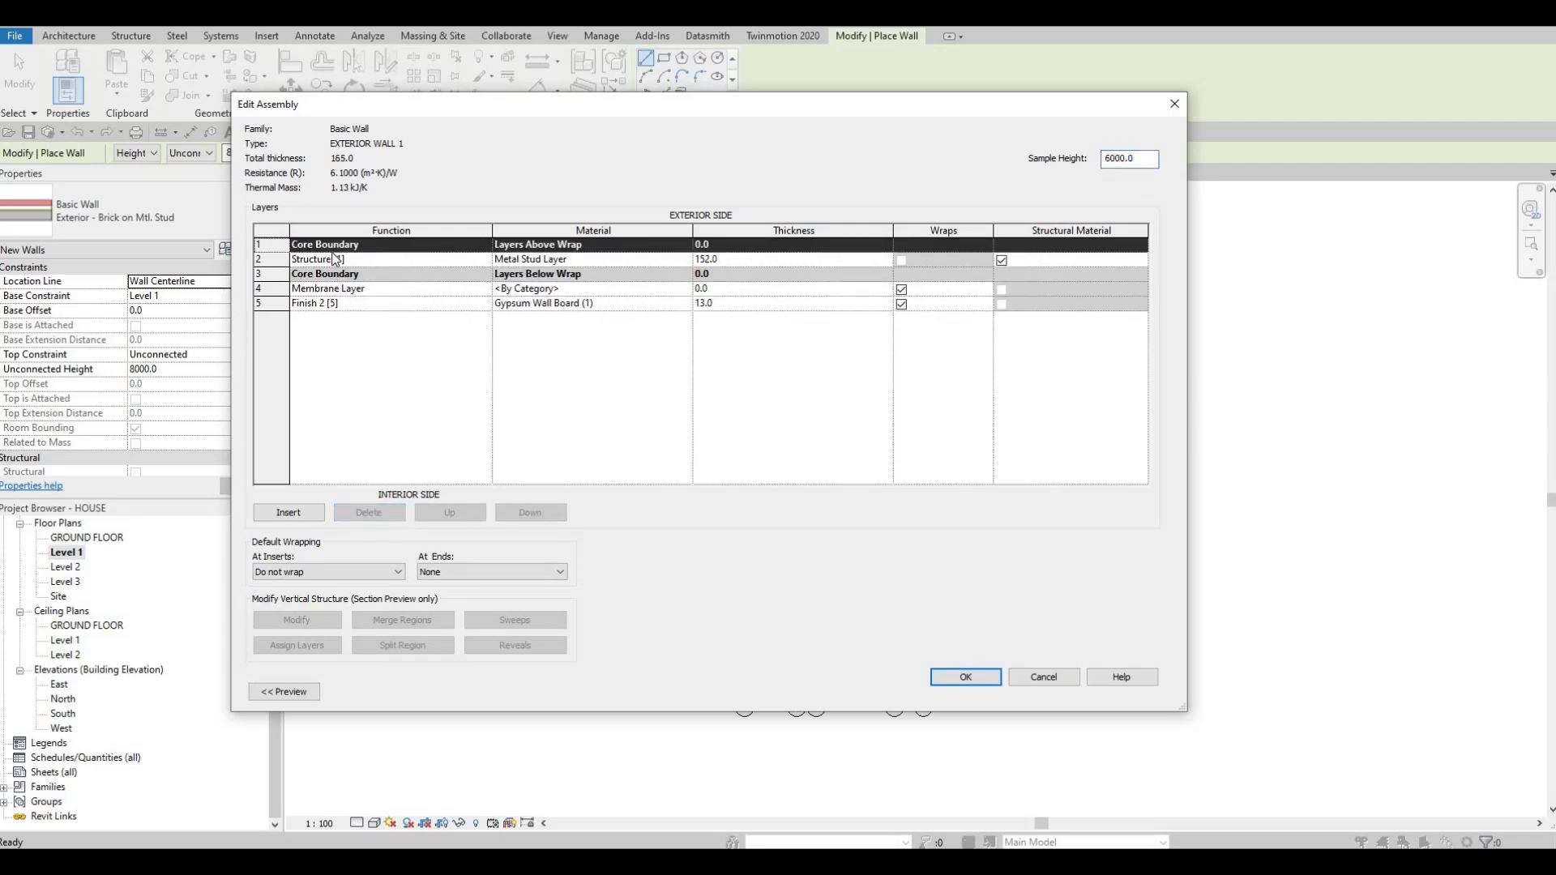
pyautogui.click(454, 288)
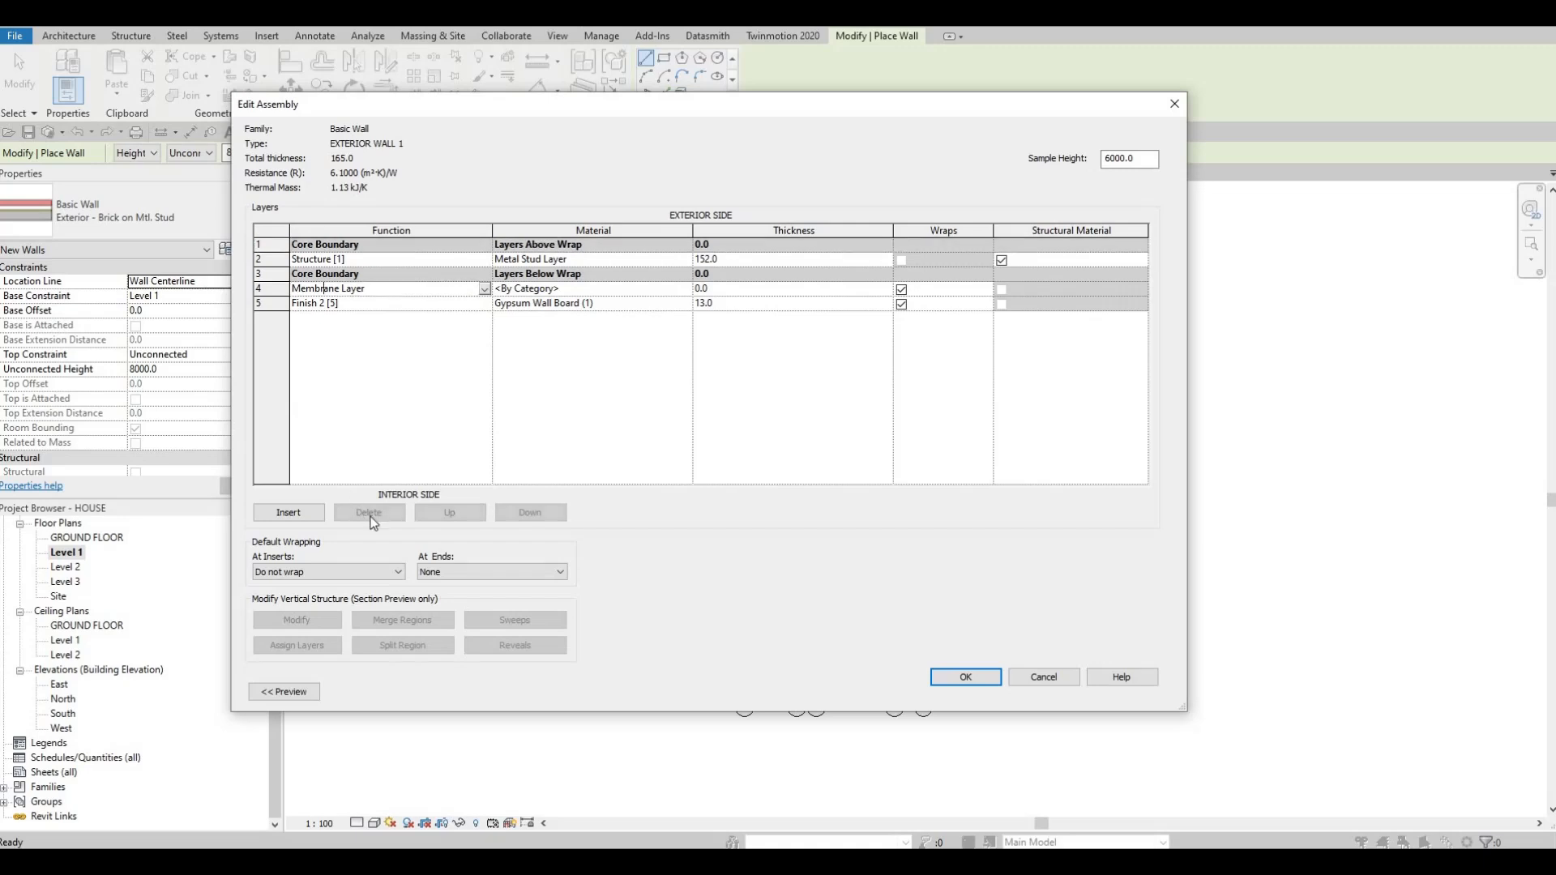
pyautogui.click(368, 513)
pyautogui.click(369, 512)
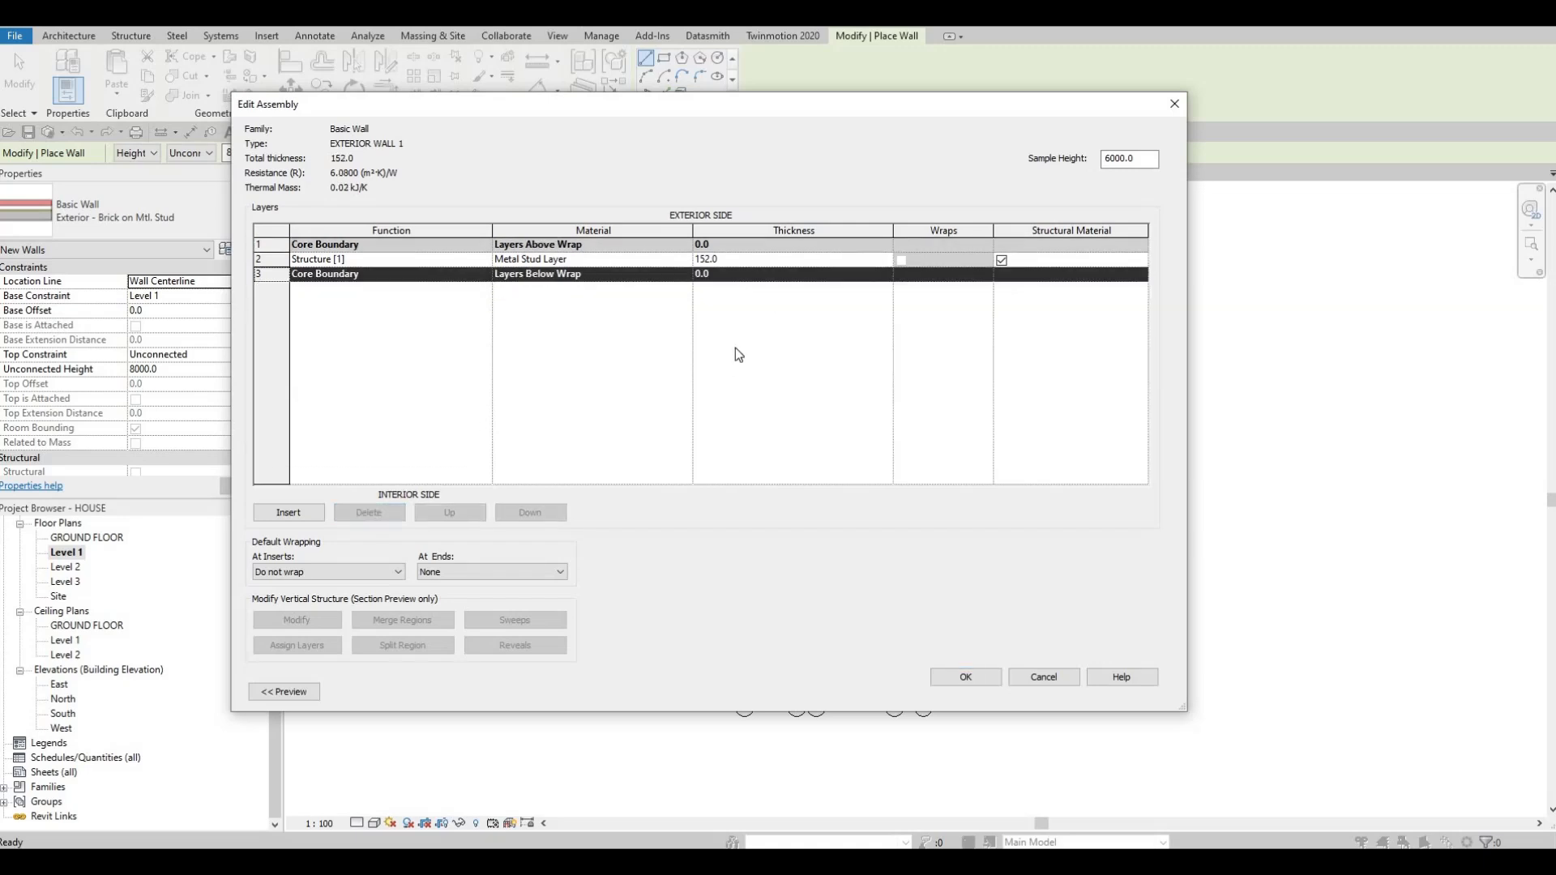
# Step: Give the Structure [1] layer of EXTERIOR WALL 1 a thickness of 200 and the Gypsum Wall Board material, and accept the type
pyautogui.click(775, 256)
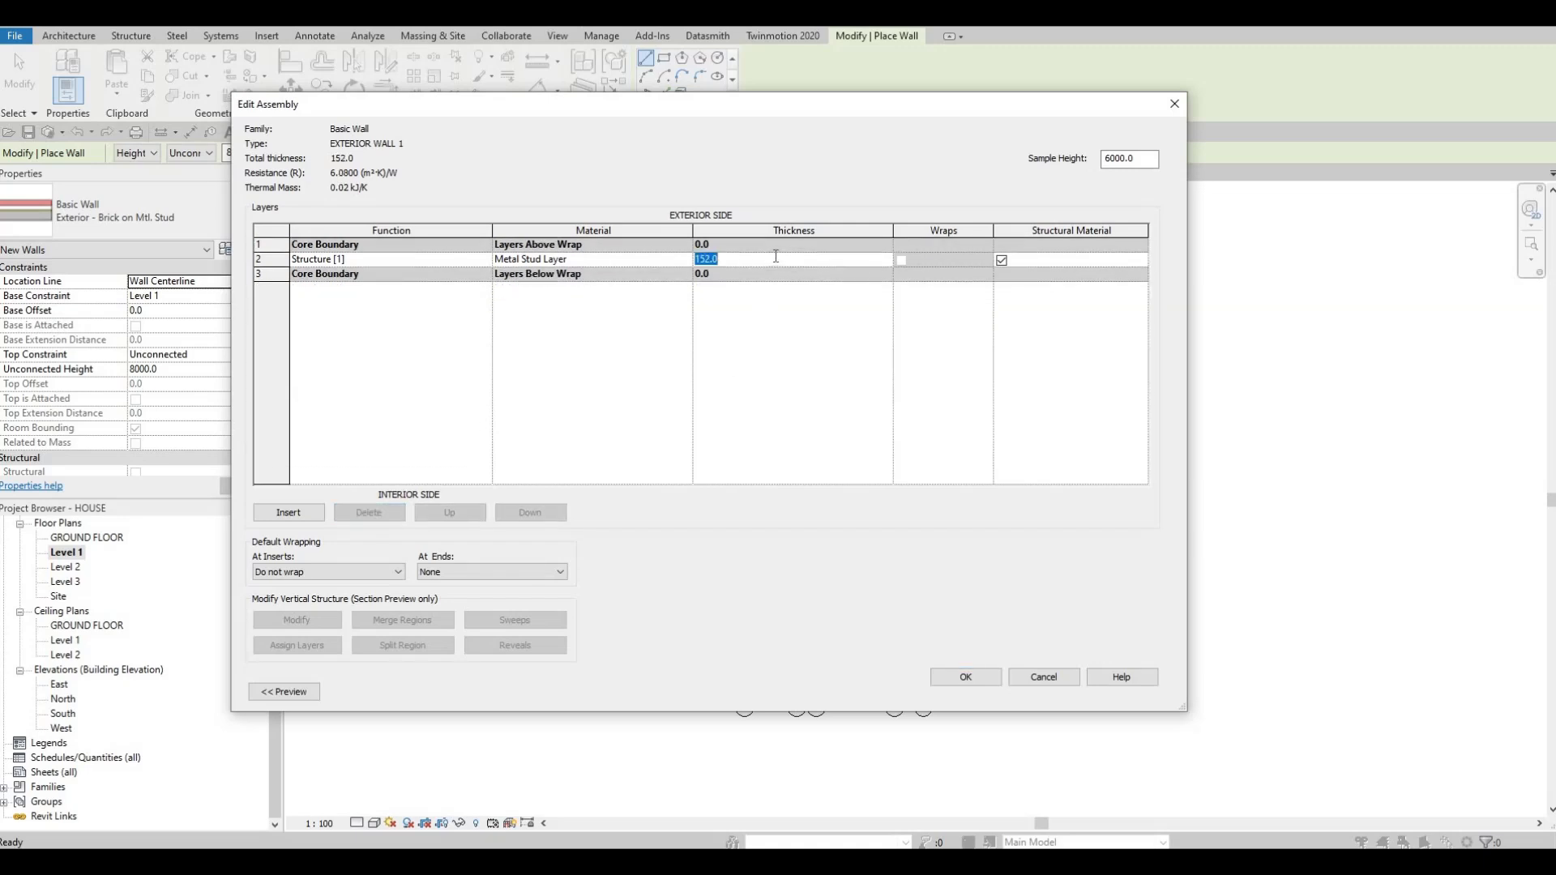
pyautogui.write('200')
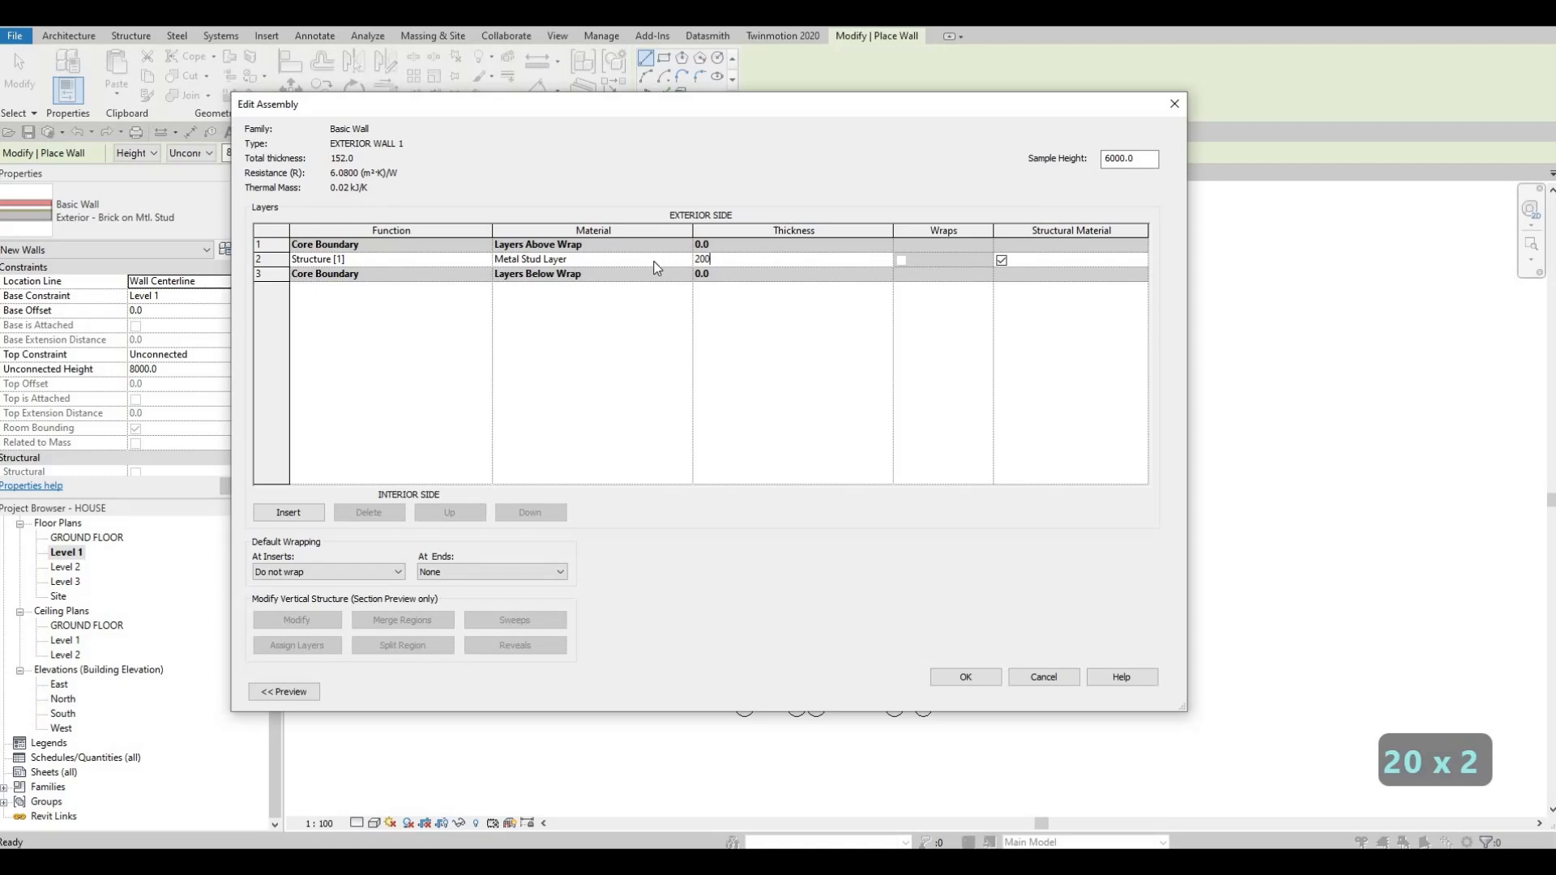
pyautogui.click(684, 261)
pyautogui.click(685, 260)
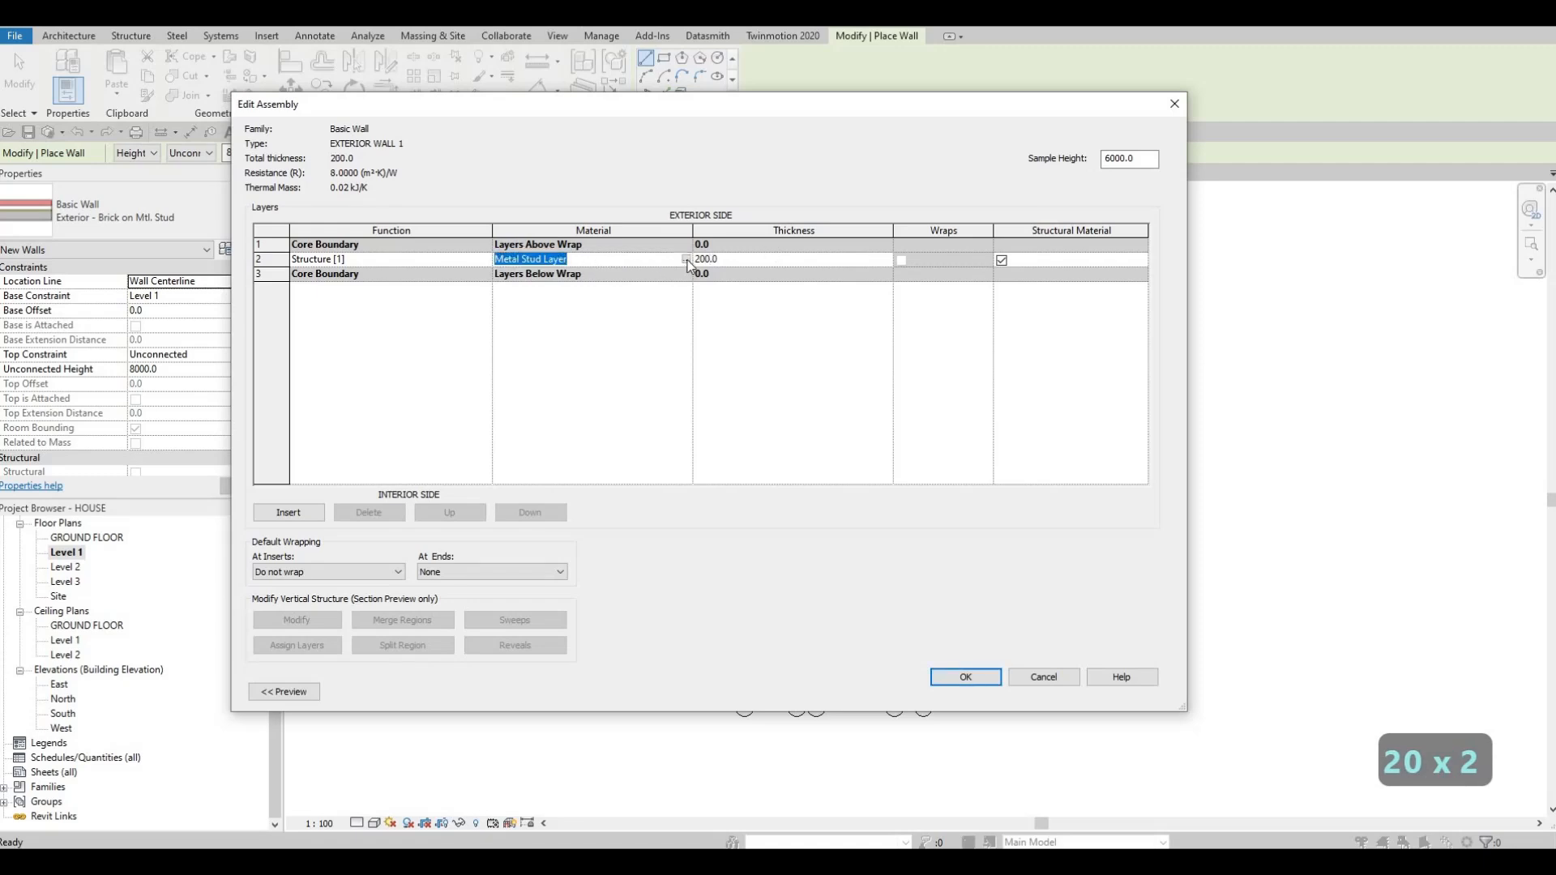
pyautogui.click(686, 260)
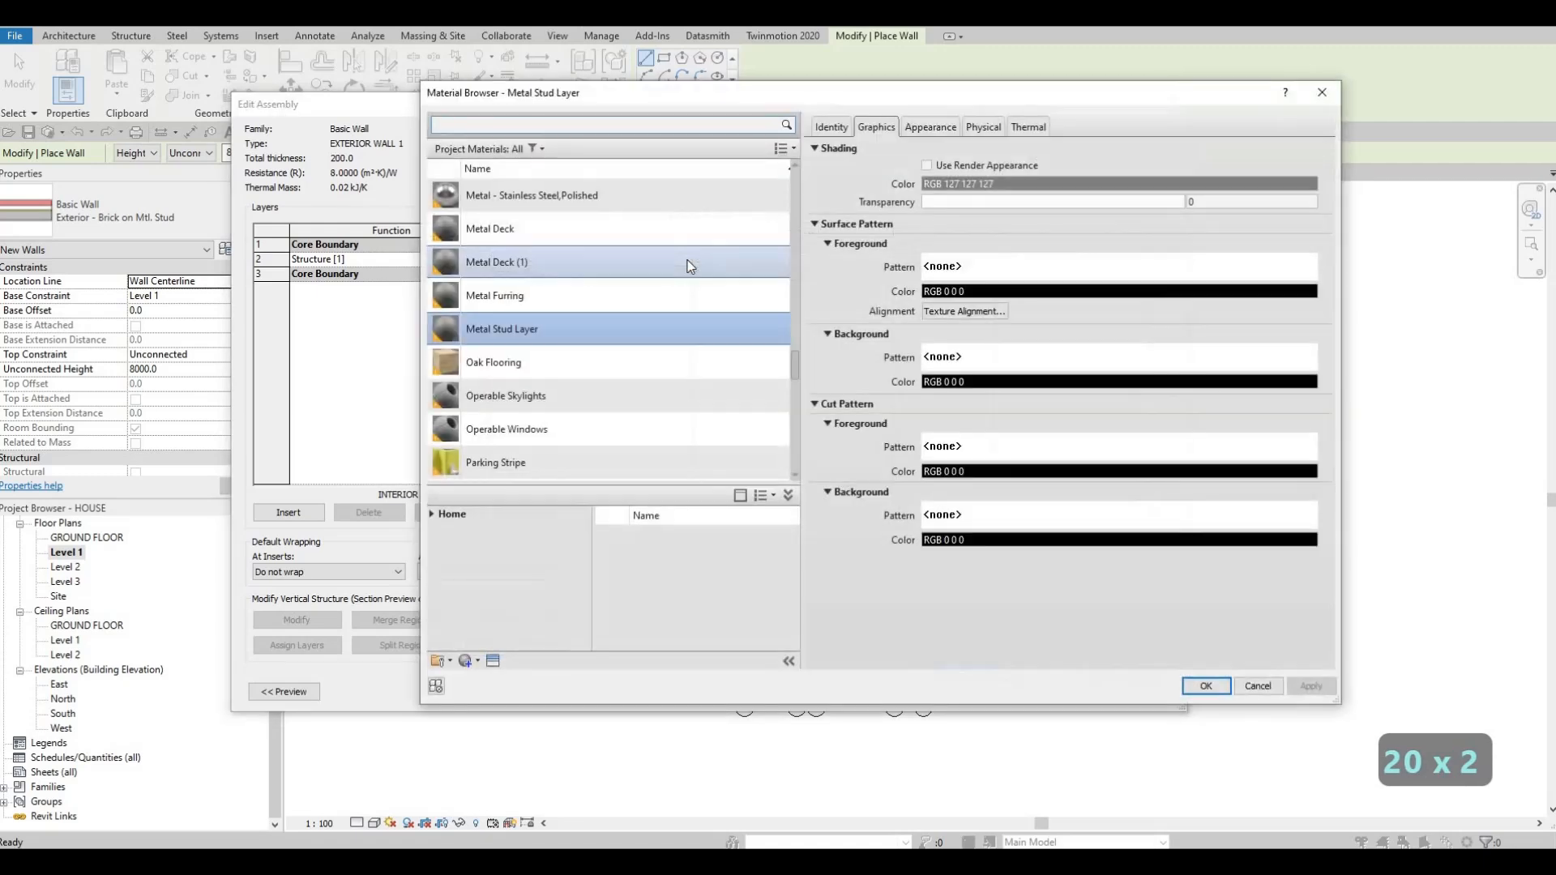
pyautogui.click(595, 124)
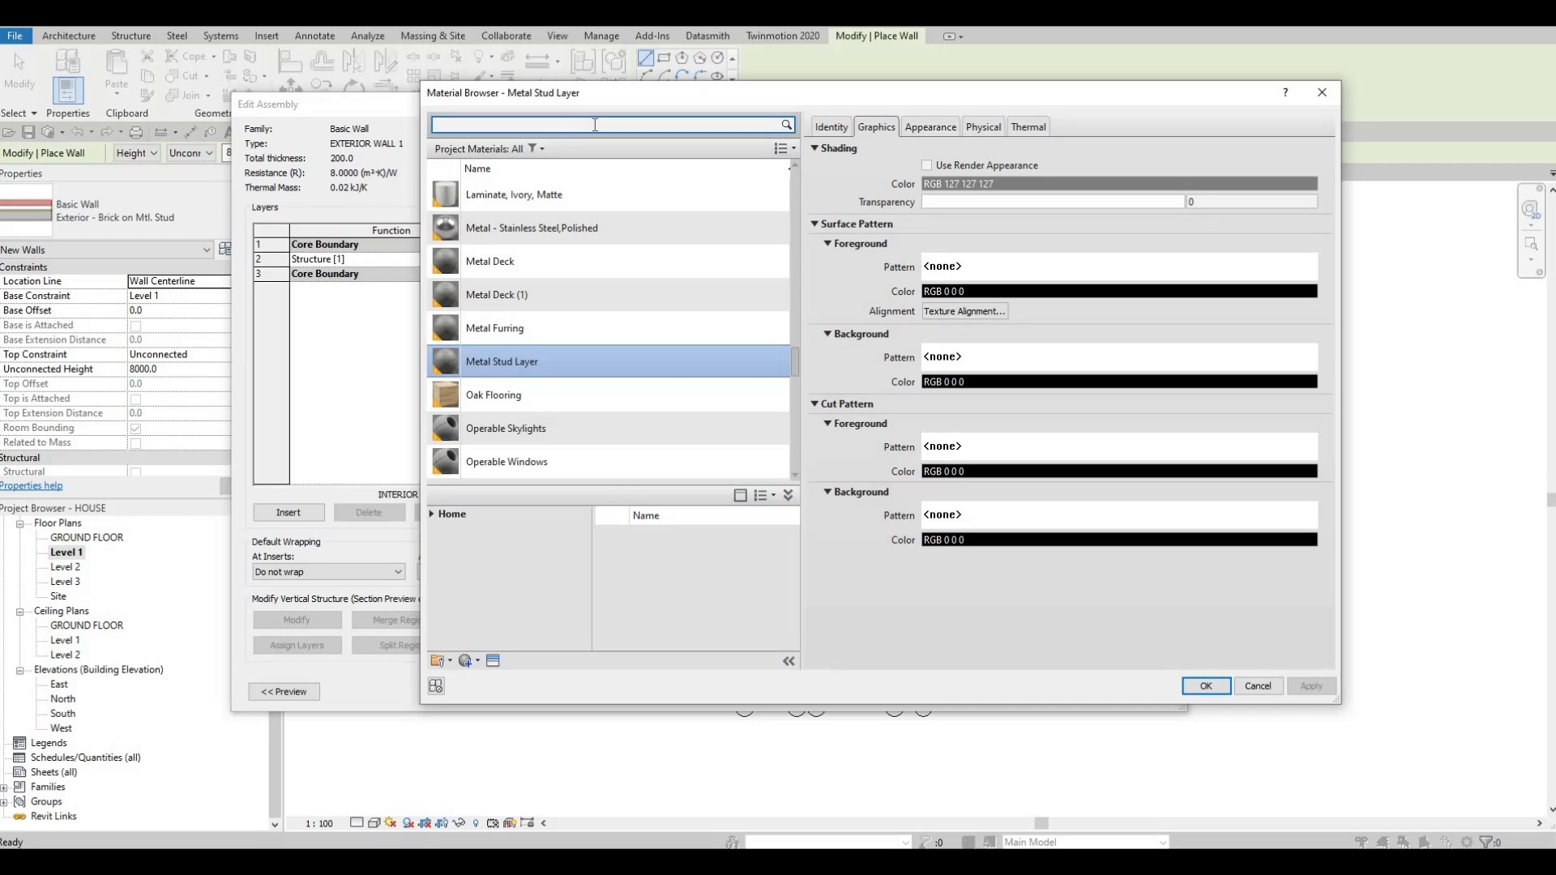
pyautogui.write('GY')
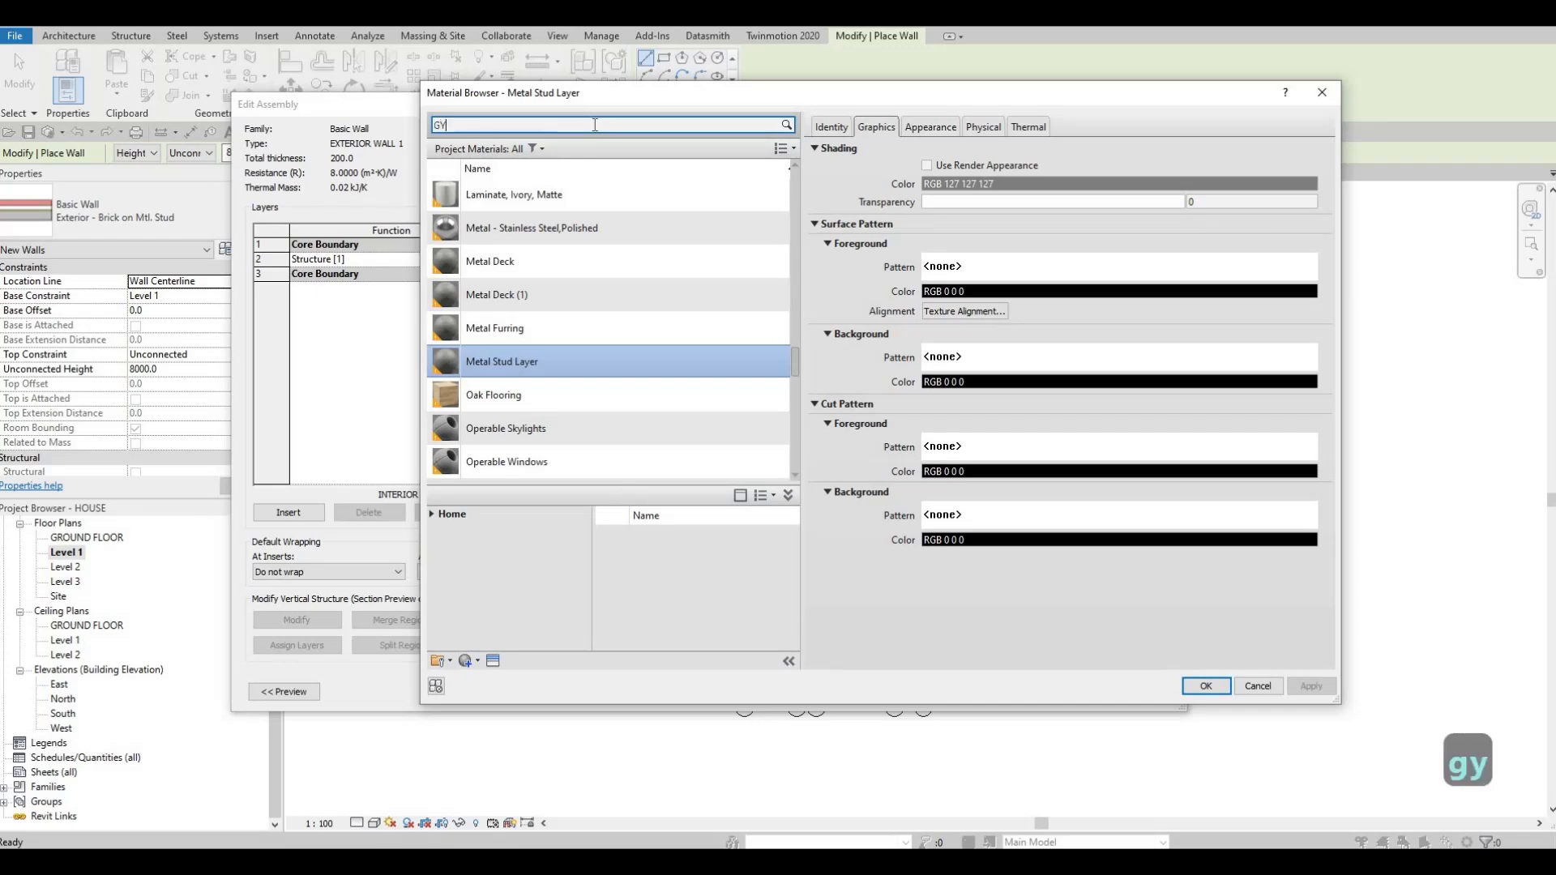
pyautogui.click(556, 214)
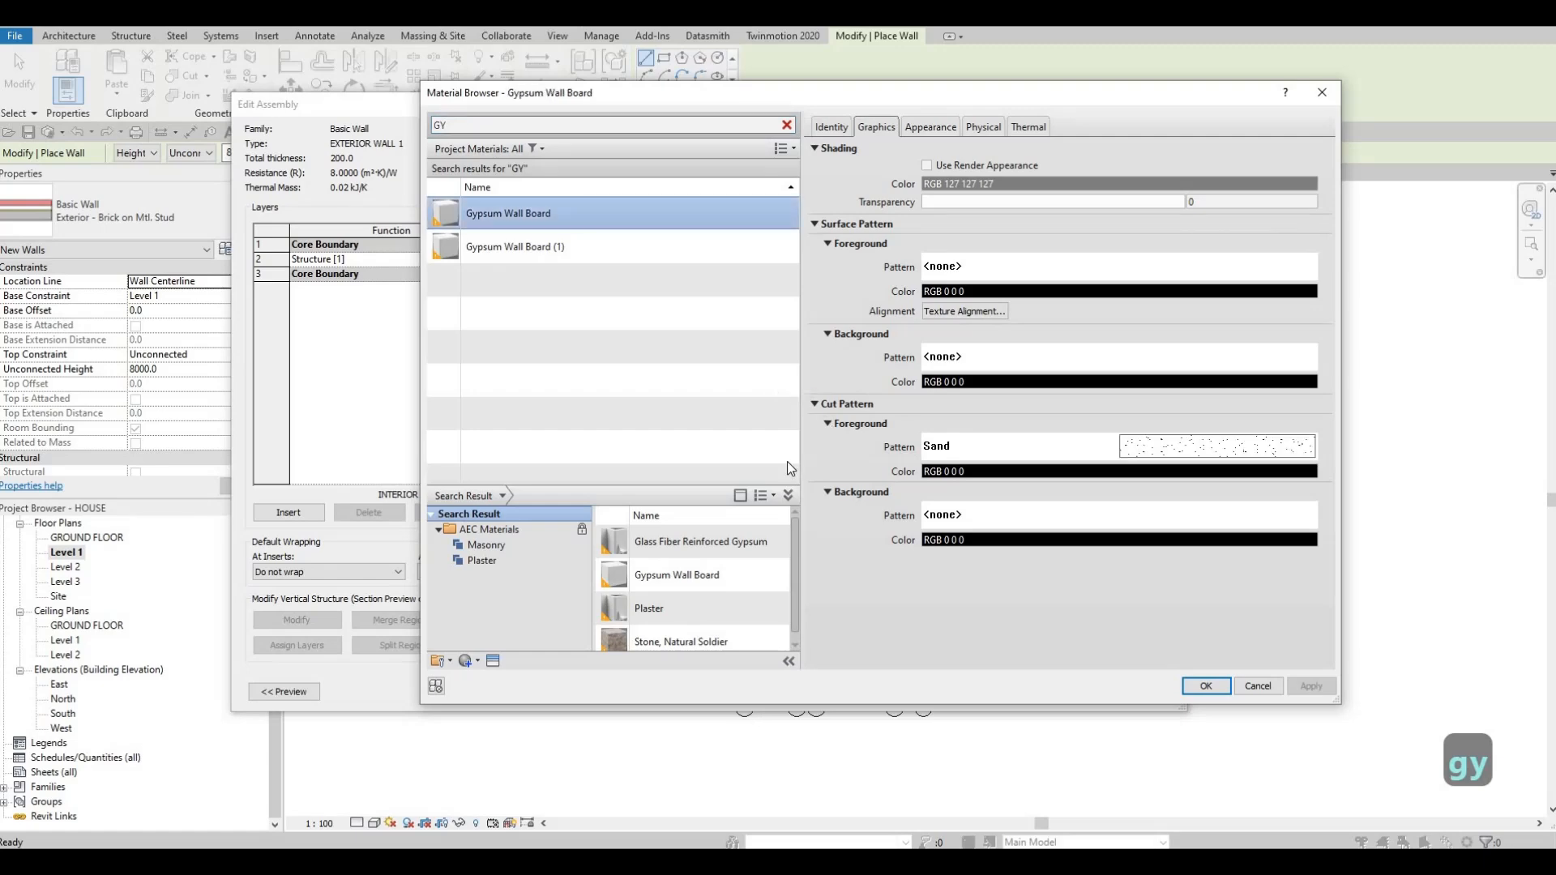
pyautogui.click(1205, 685)
pyautogui.click(982, 681)
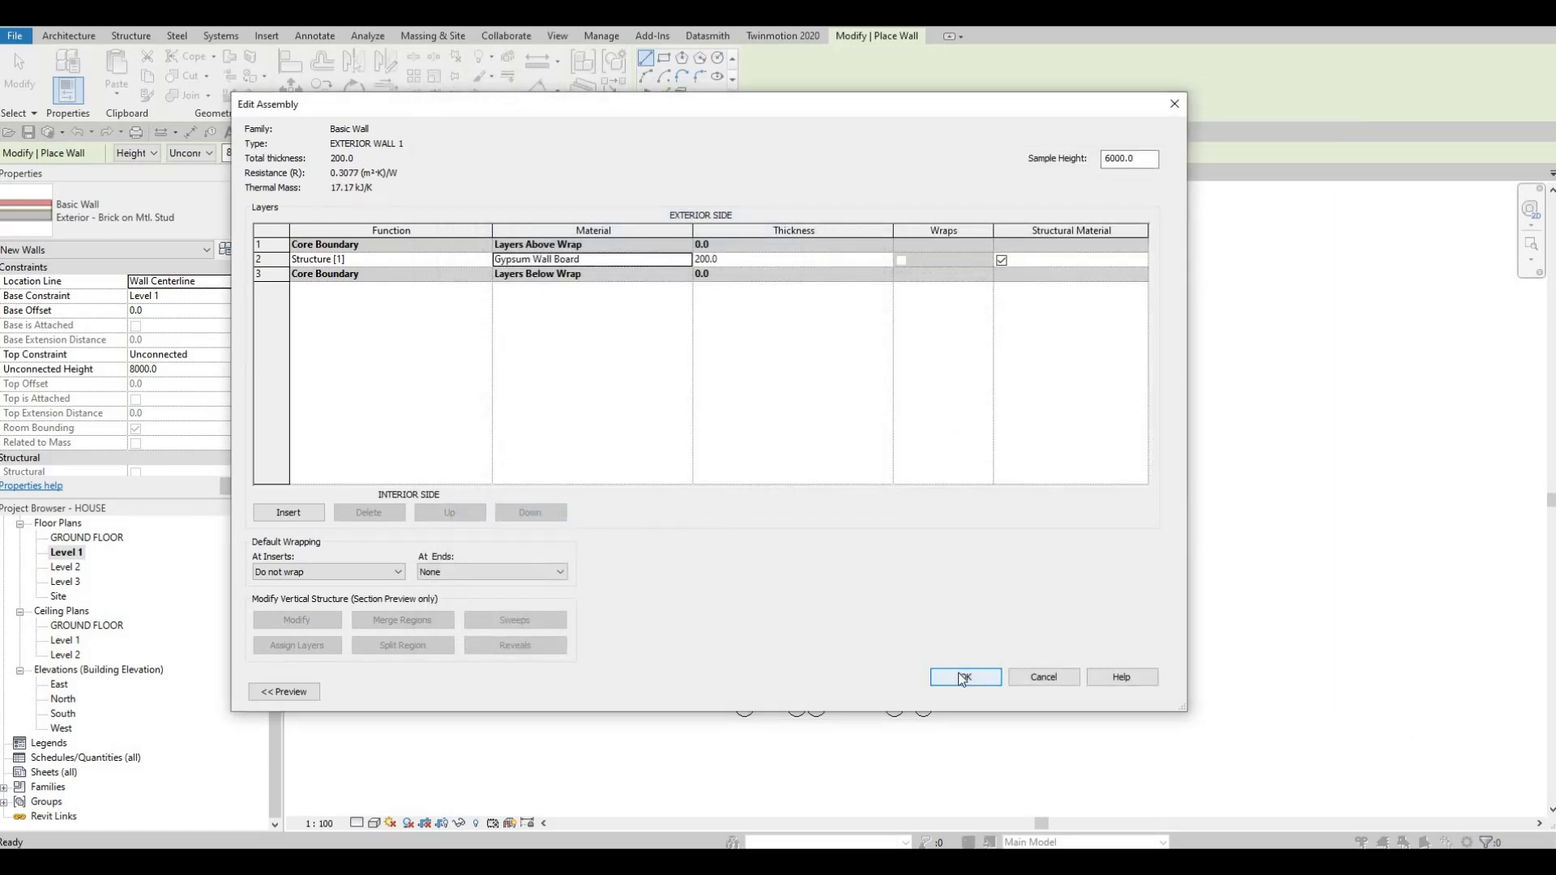
pyautogui.click(982, 691)
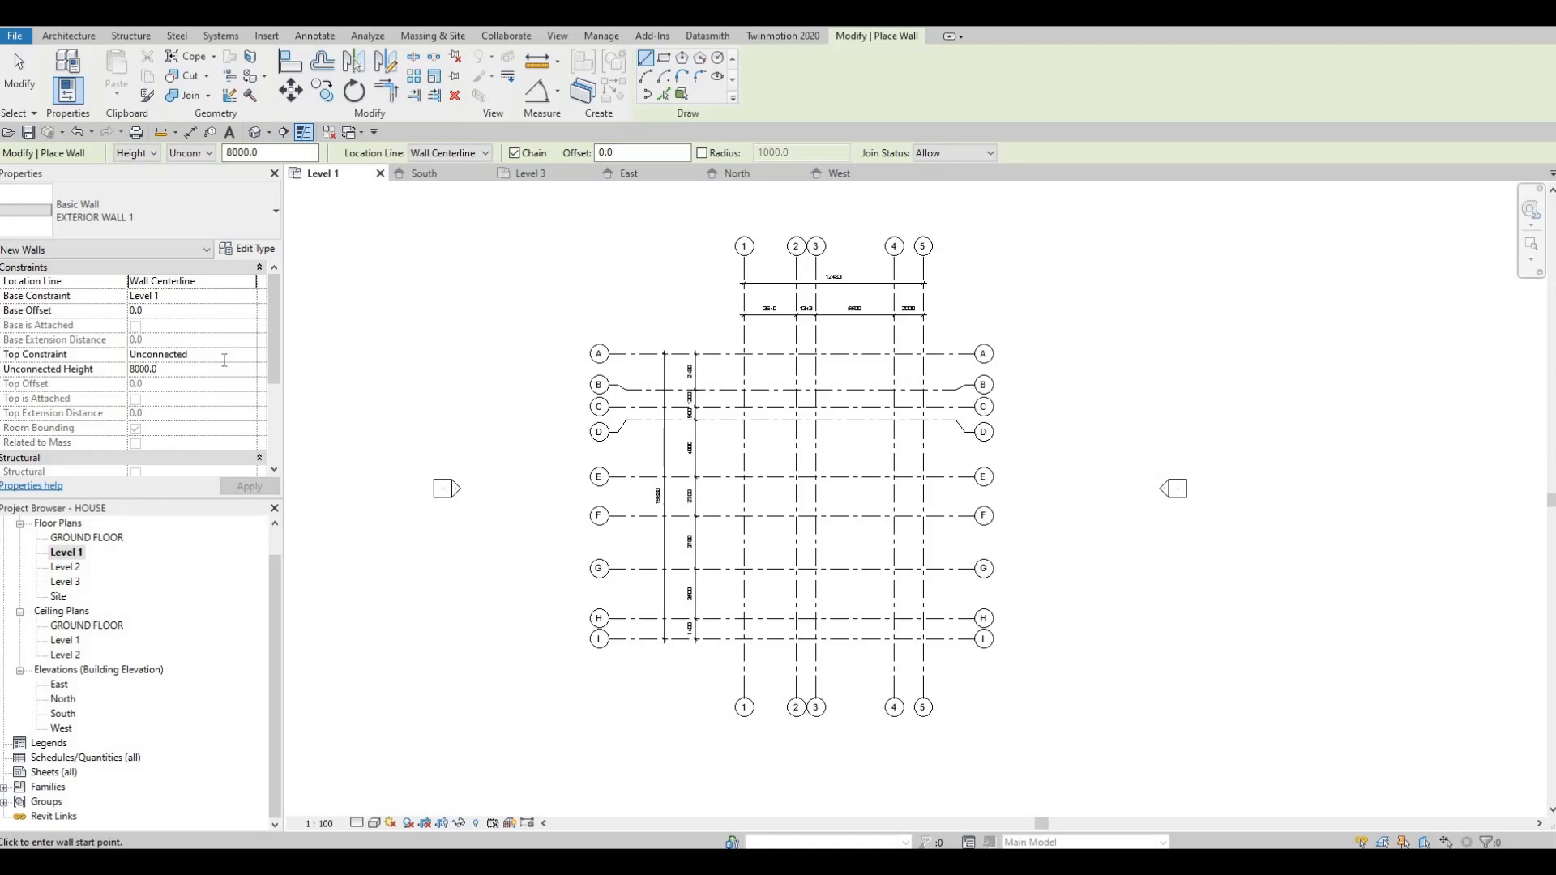
# Step: Set the new wall's top constraint to Up to level: Level 2
pyautogui.click(253, 357)
pyautogui.click(249, 354)
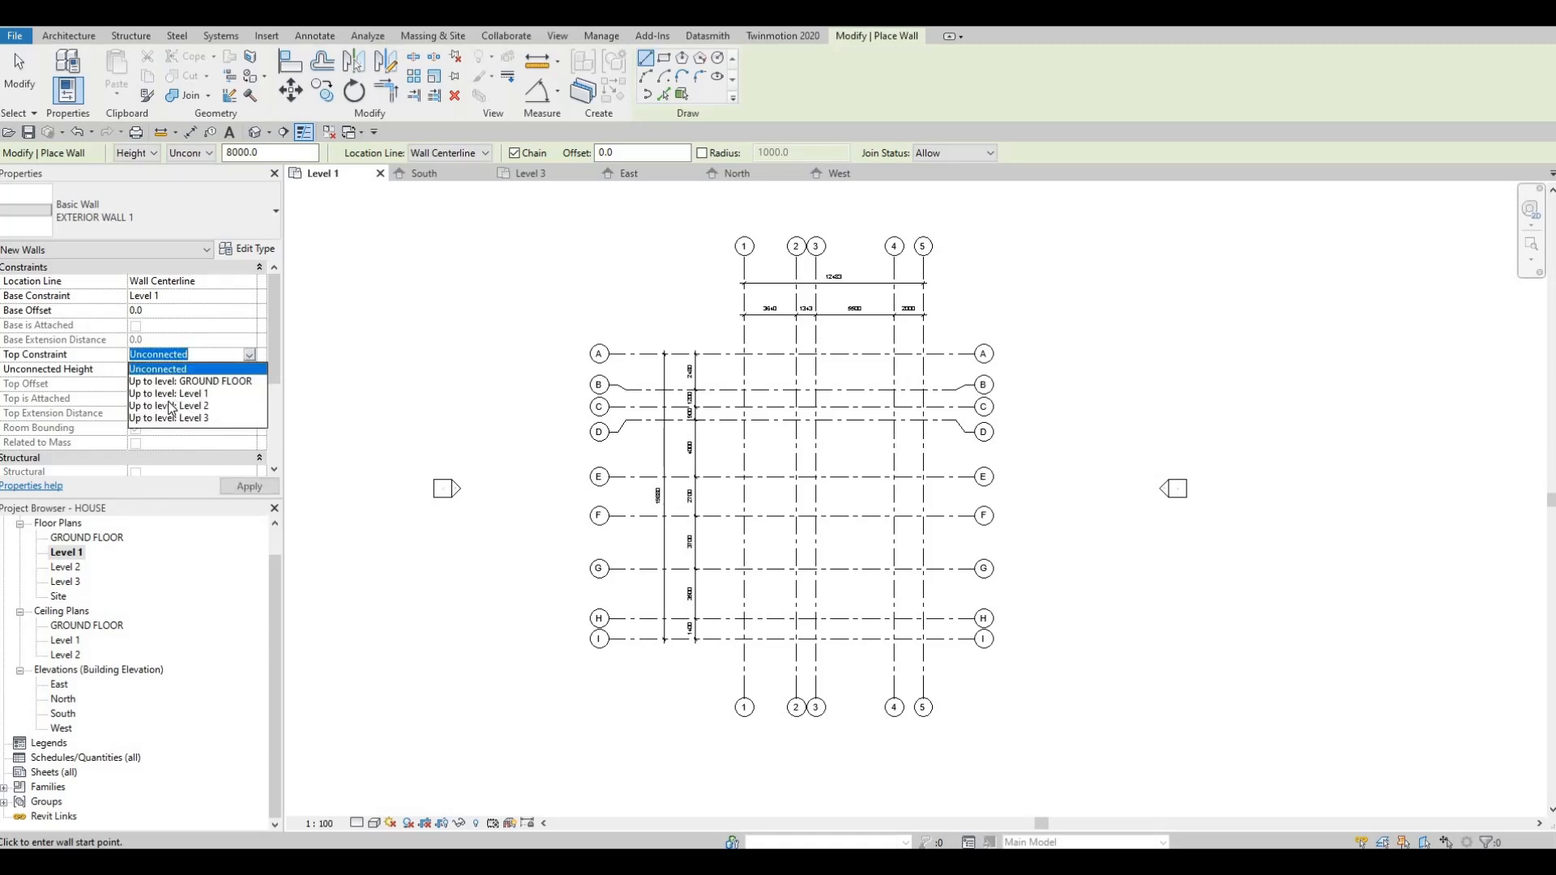
pyautogui.click(158, 405)
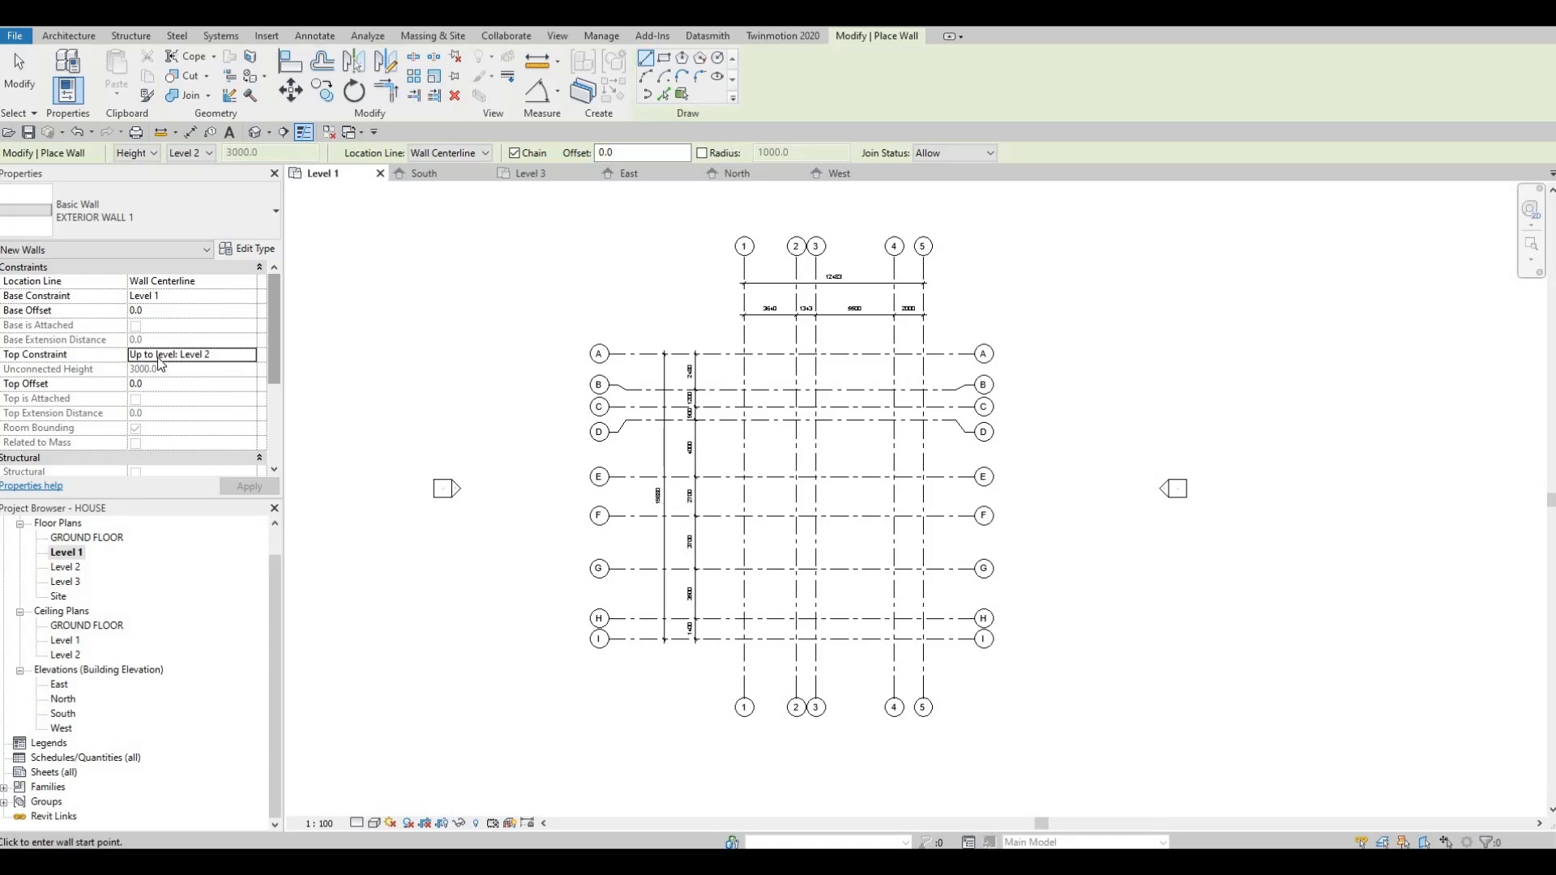
# Step: Draw an EXTERIOR WALL 1 wall along grid A from grid 1 to grid 5
pyautogui.scroll(-1, 160, 358)
pyautogui.scroll(1, 159, 198)
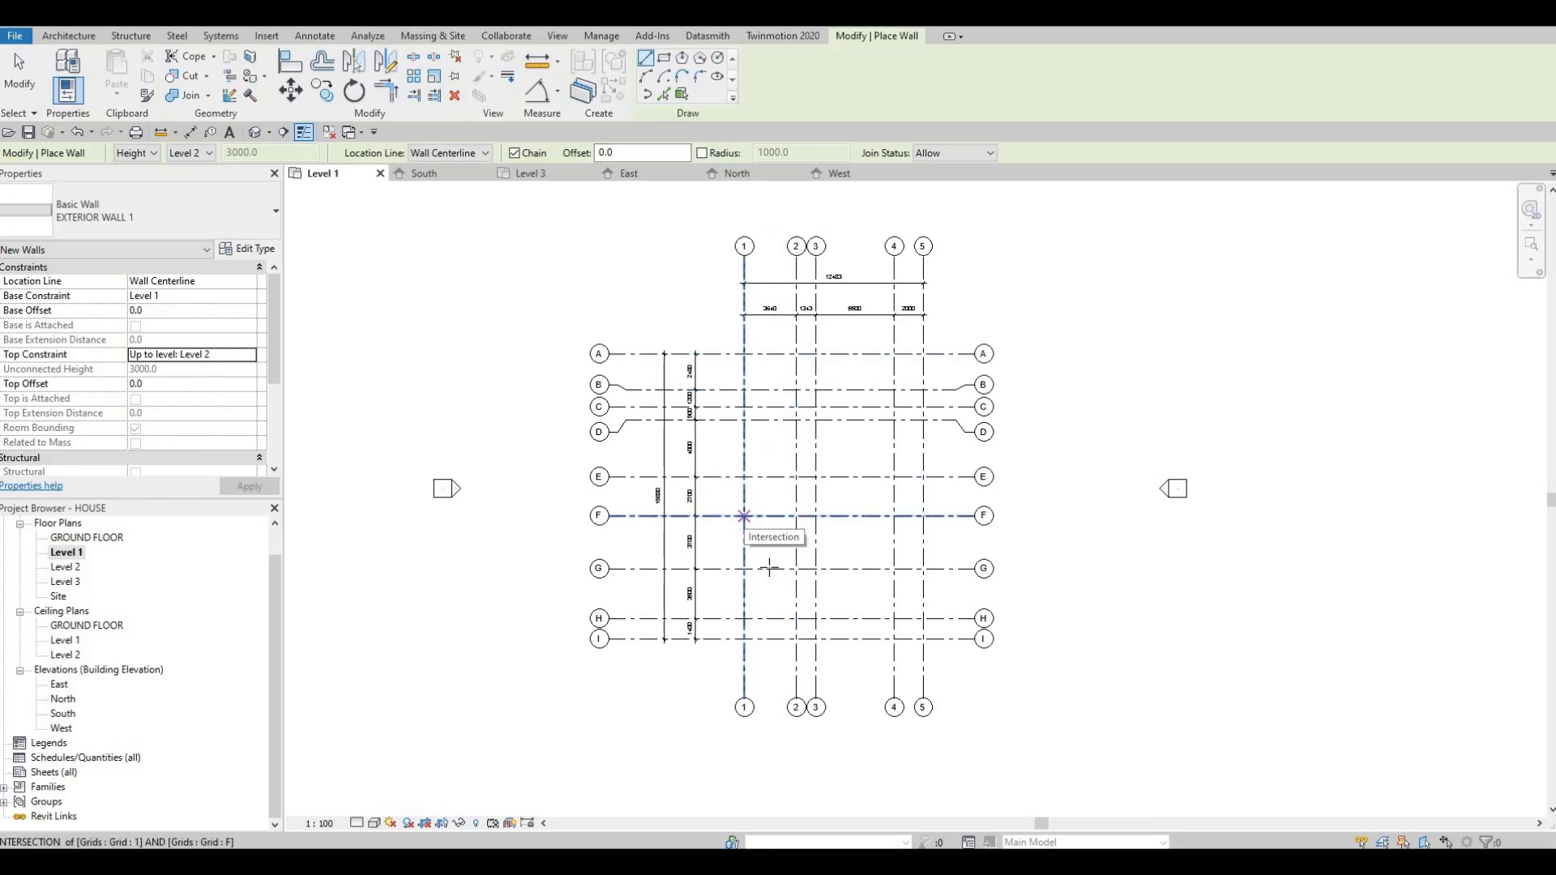
pyautogui.moveTo(813, 500); pyautogui.dragTo(824, 451, button='middle')
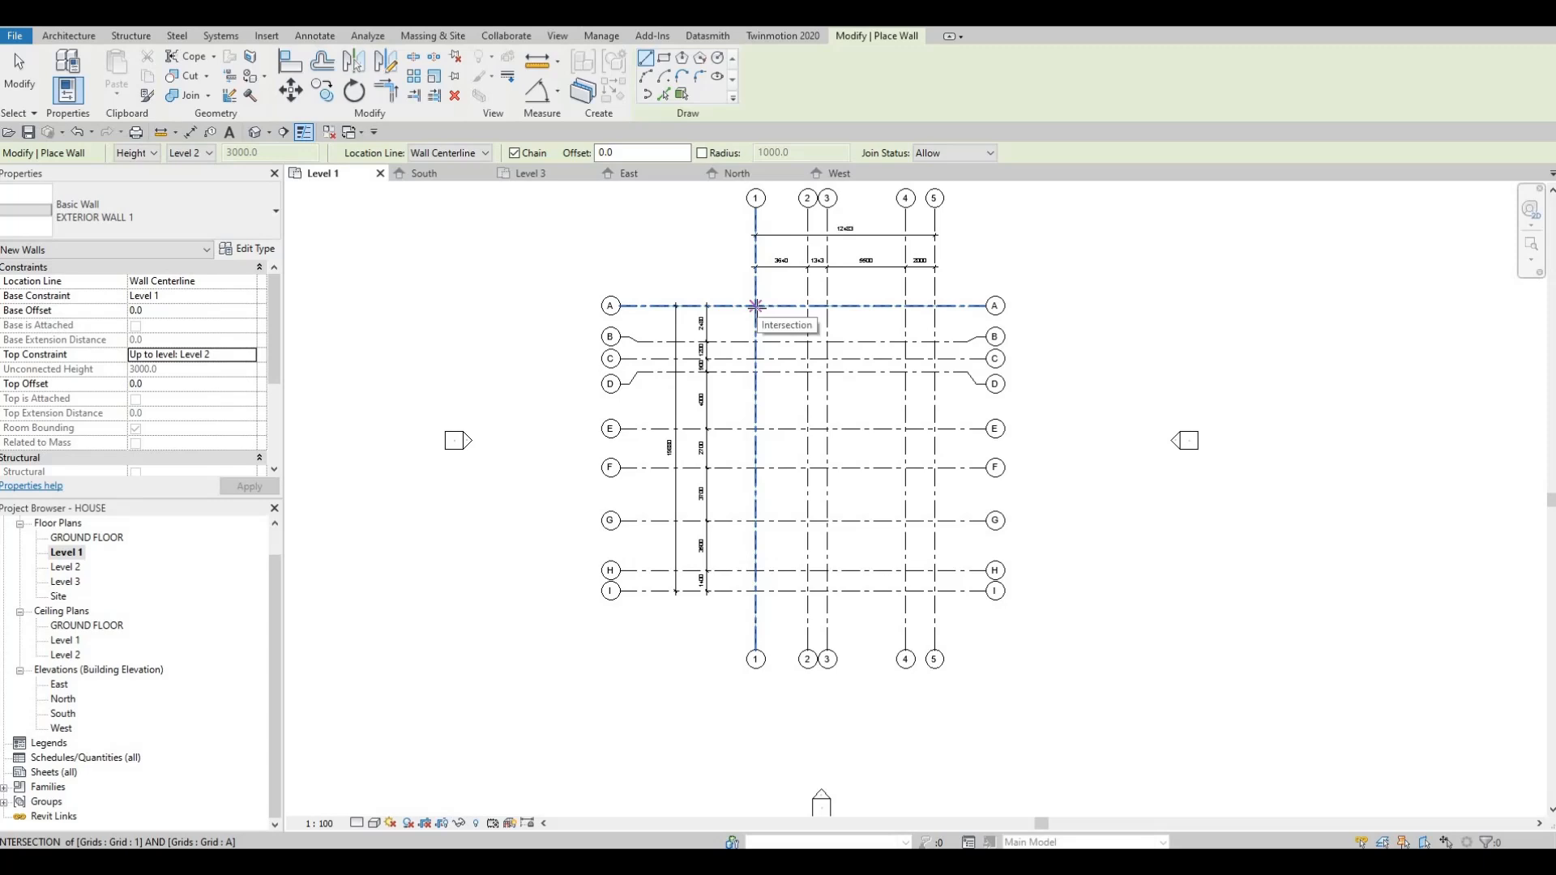
pyautogui.moveTo(766, 316); pyautogui.dragTo(748, 386, button='middle')
pyautogui.scroll(2, 745, 378)
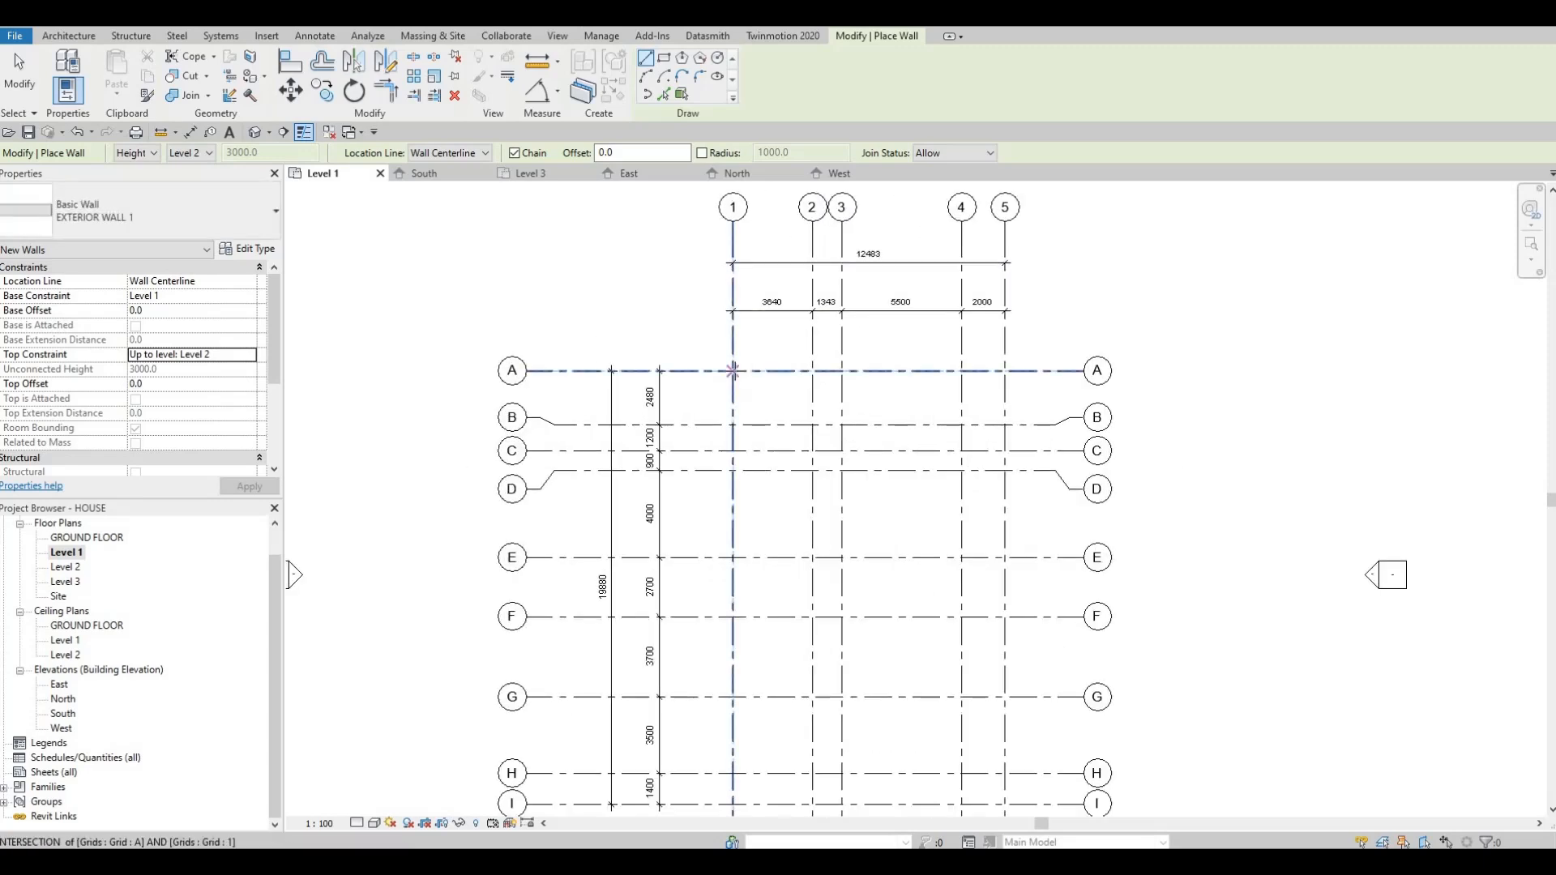
pyautogui.click(733, 370)
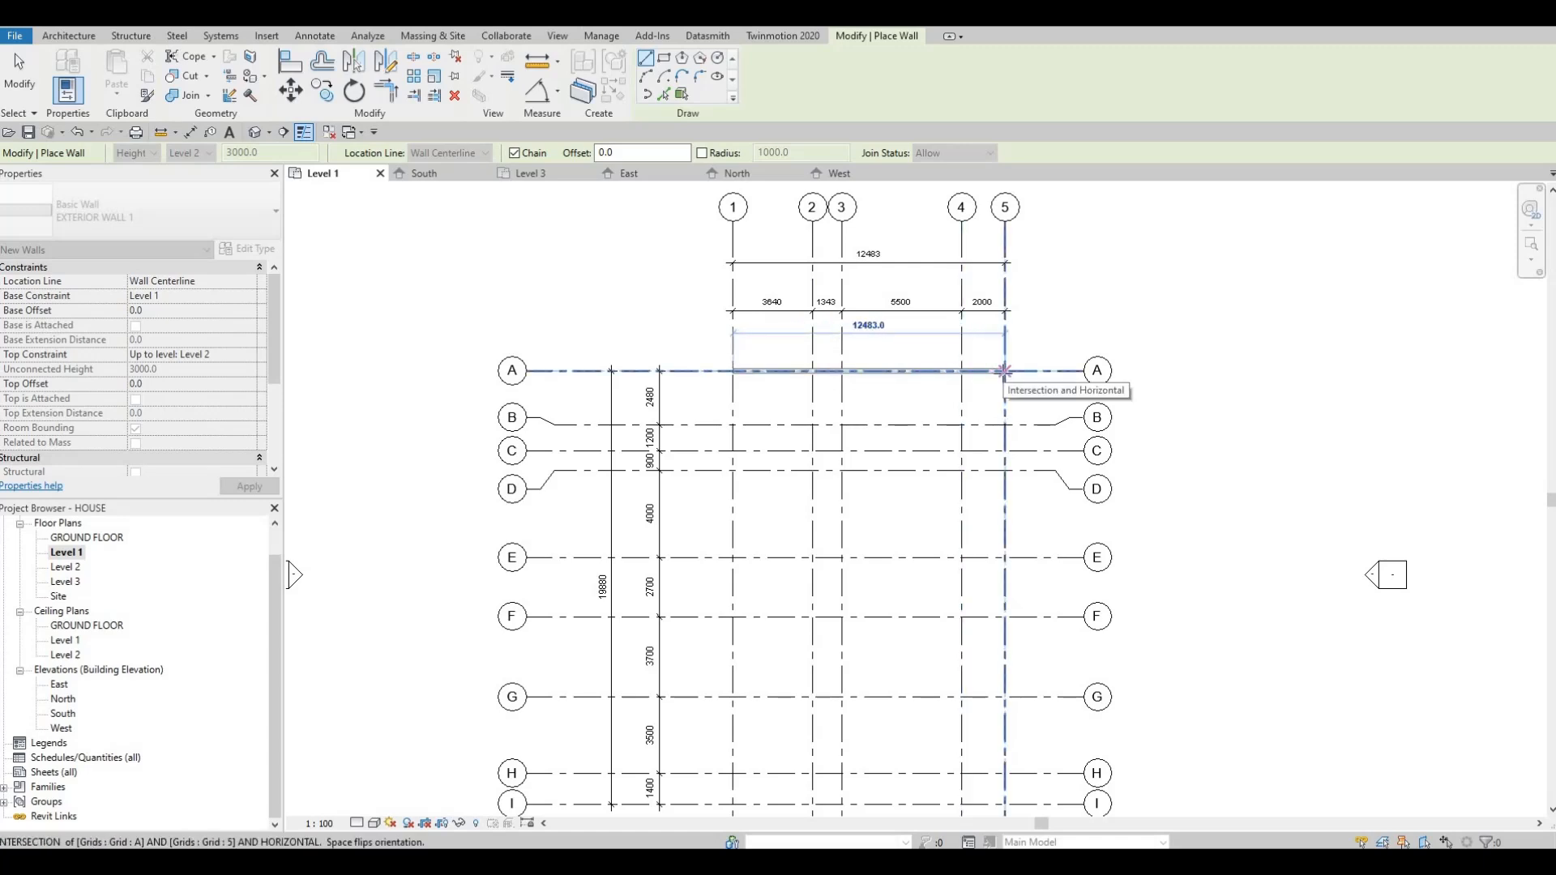
pyautogui.click(1004, 370)
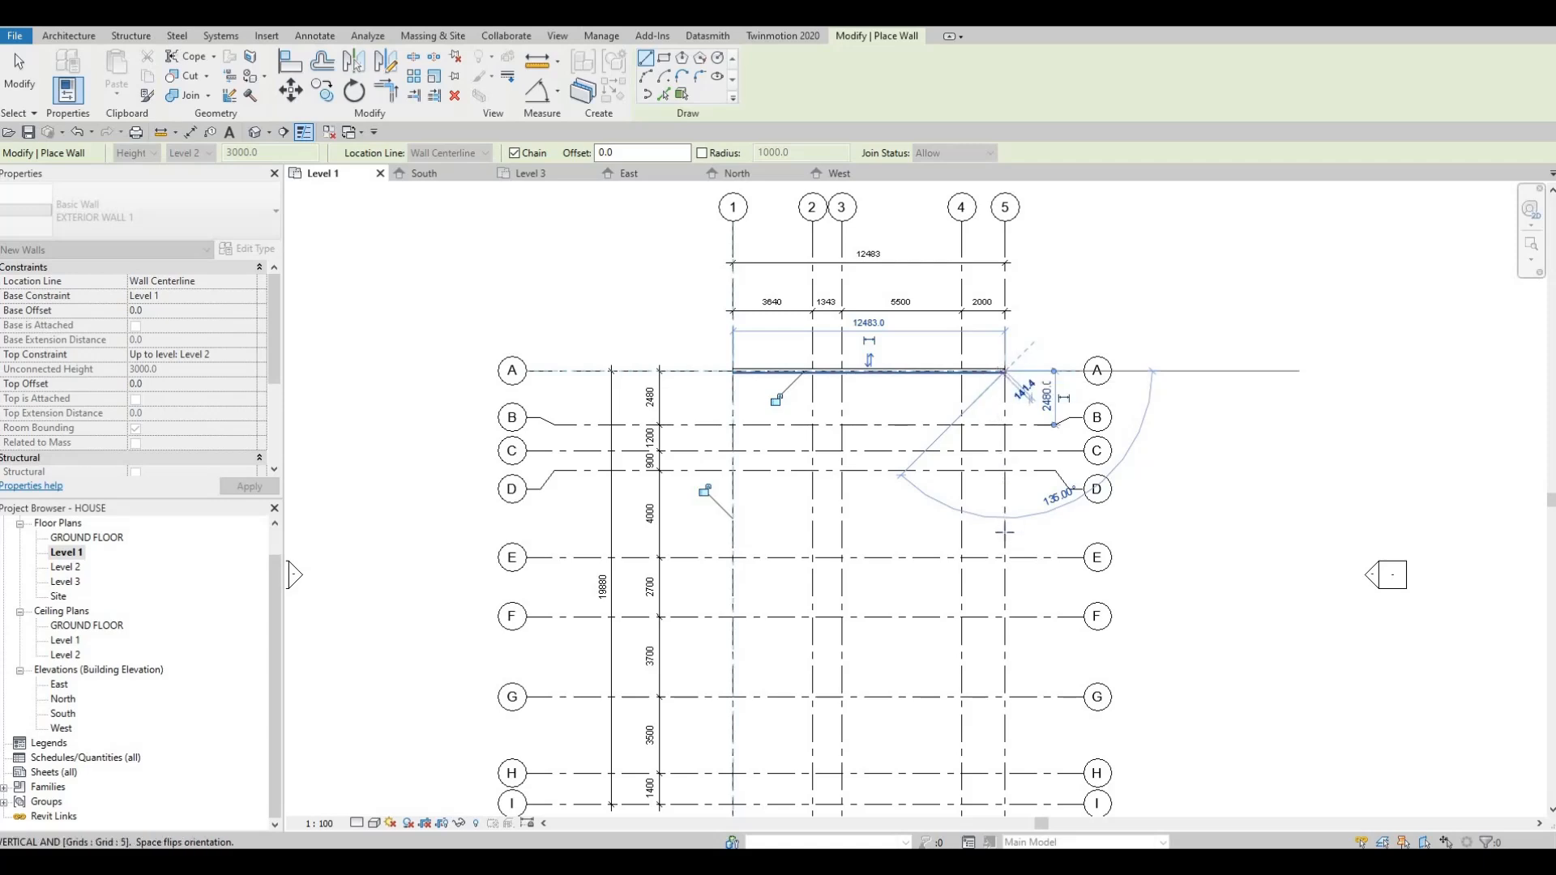
# Step: Continue the wall chain along grid 5 to grid G, along G to grid 3, and along grid 3 to grid I
pyautogui.moveTo(989, 411); pyautogui.dragTo(973, 254, button='middle')
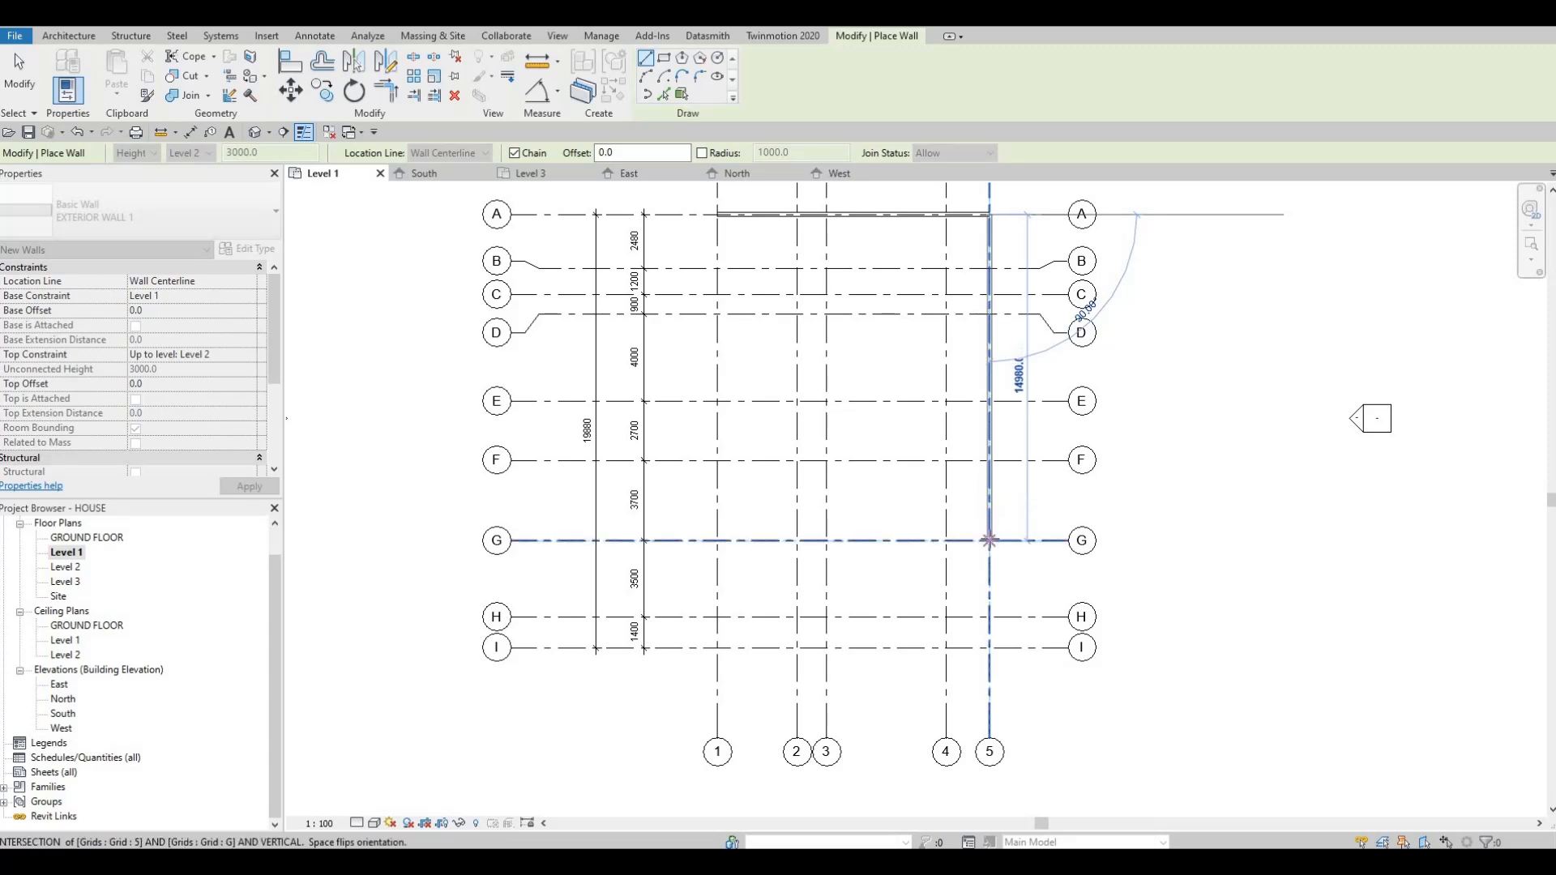
pyautogui.click(989, 540)
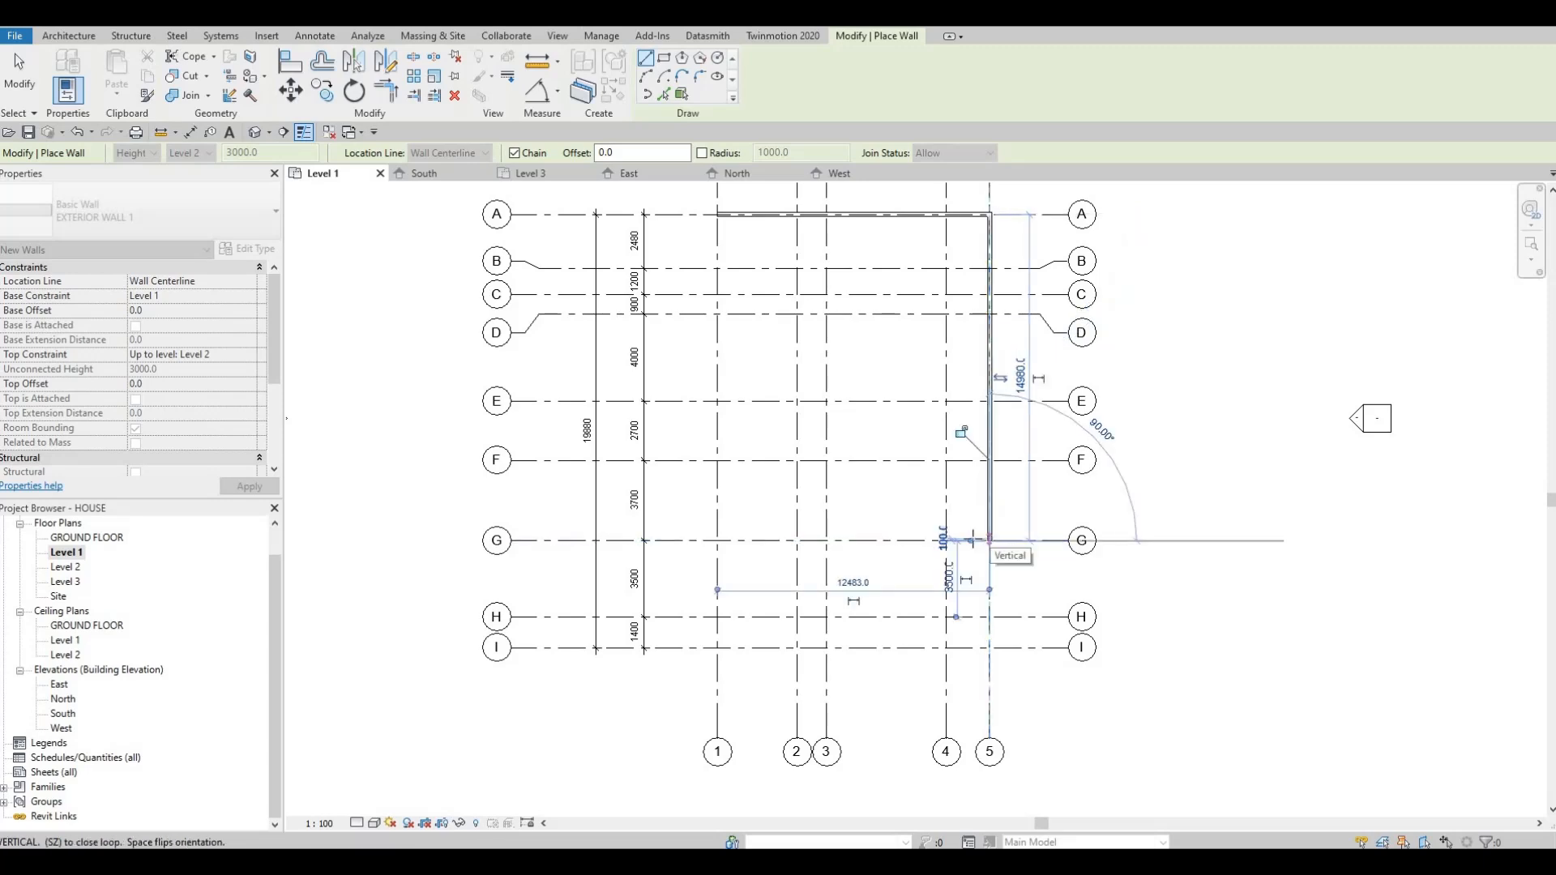
pyautogui.click(825, 539)
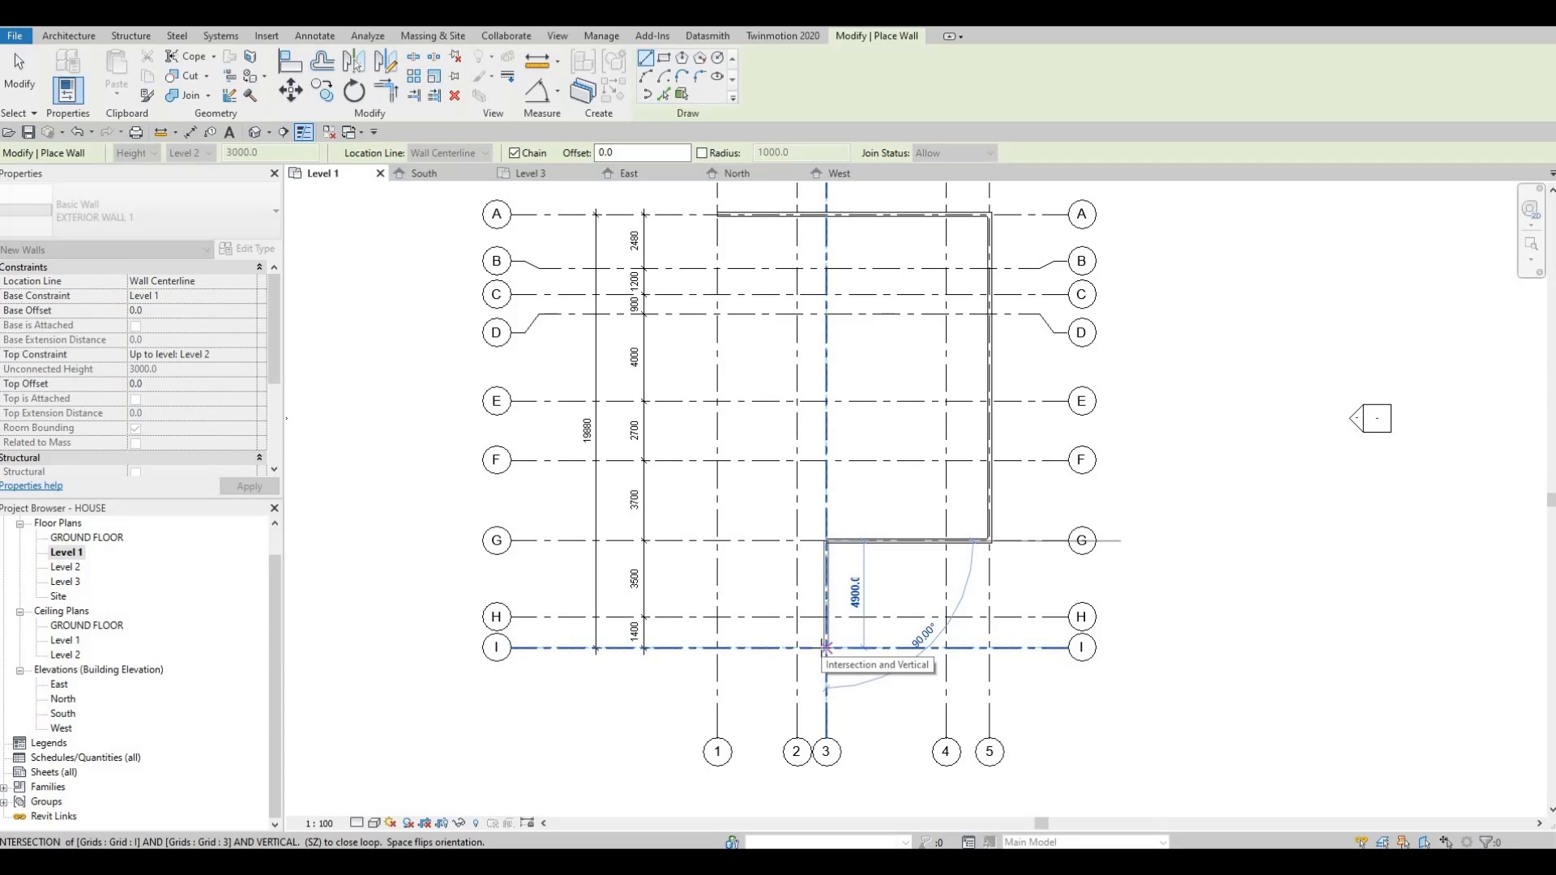
pyautogui.click(826, 649)
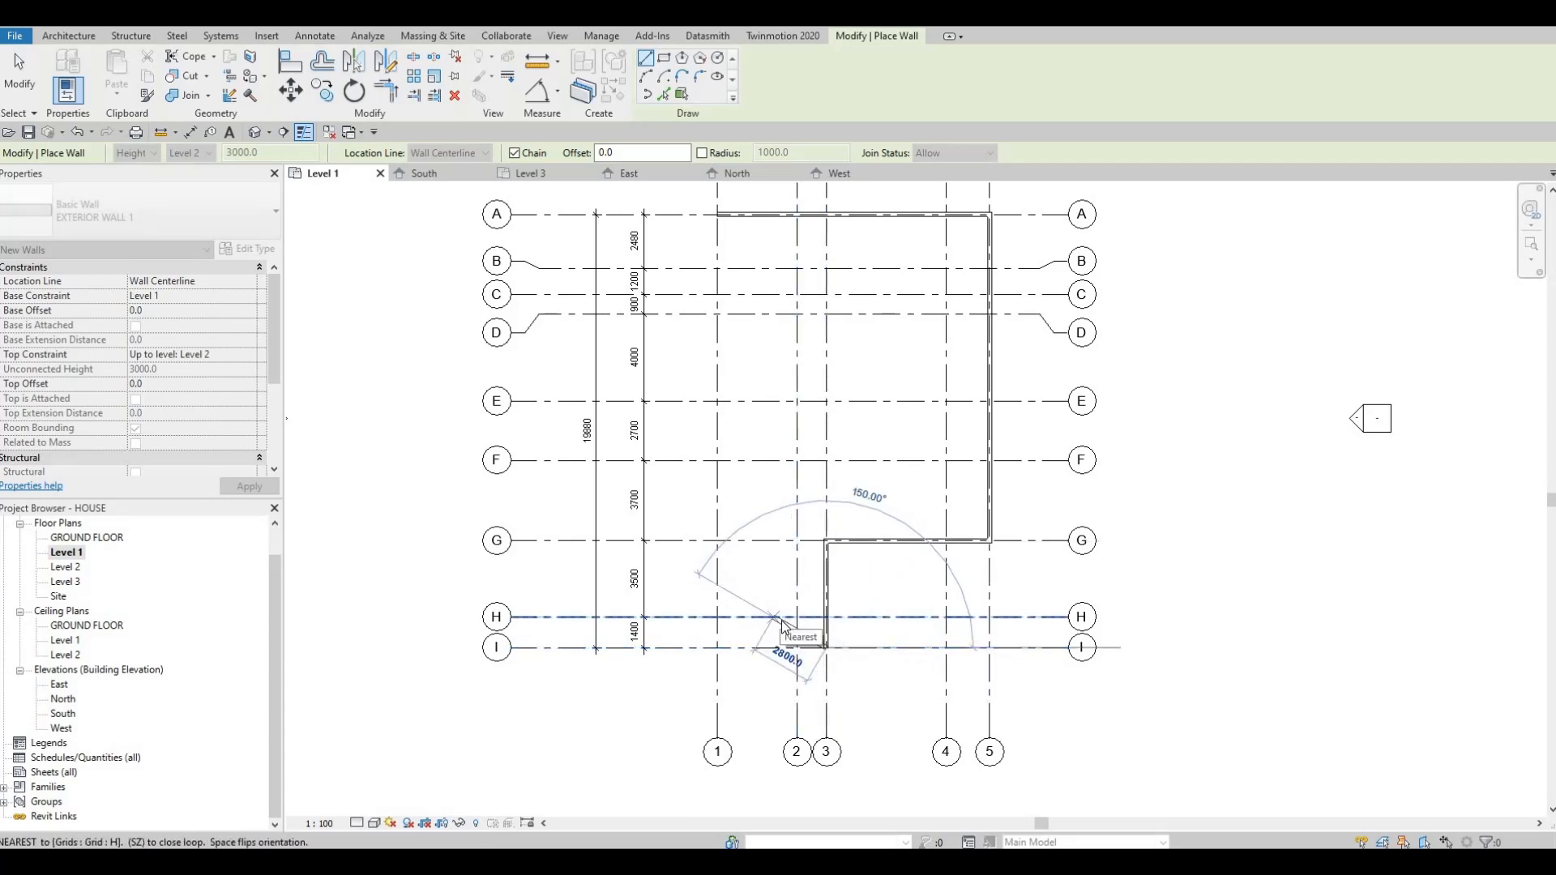
pyautogui.press('Escape')
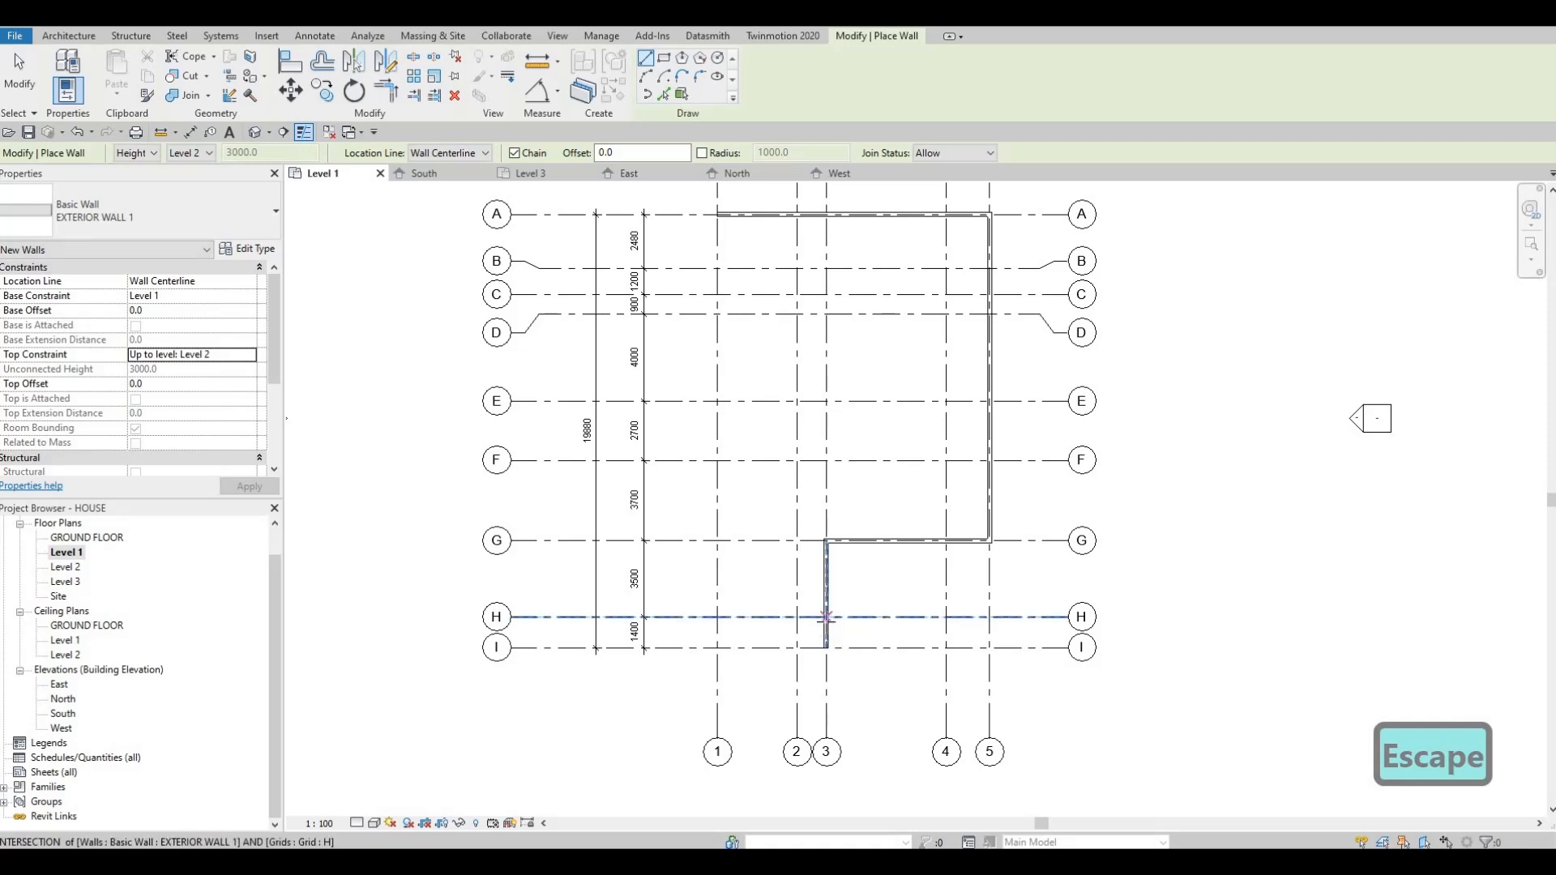
# Step: Draw an EXTERIOR WALL 1 wall 3000 along grid H from grid 3 toward grid 1, and turn it perpendicular to grid I
pyautogui.click(810, 619)
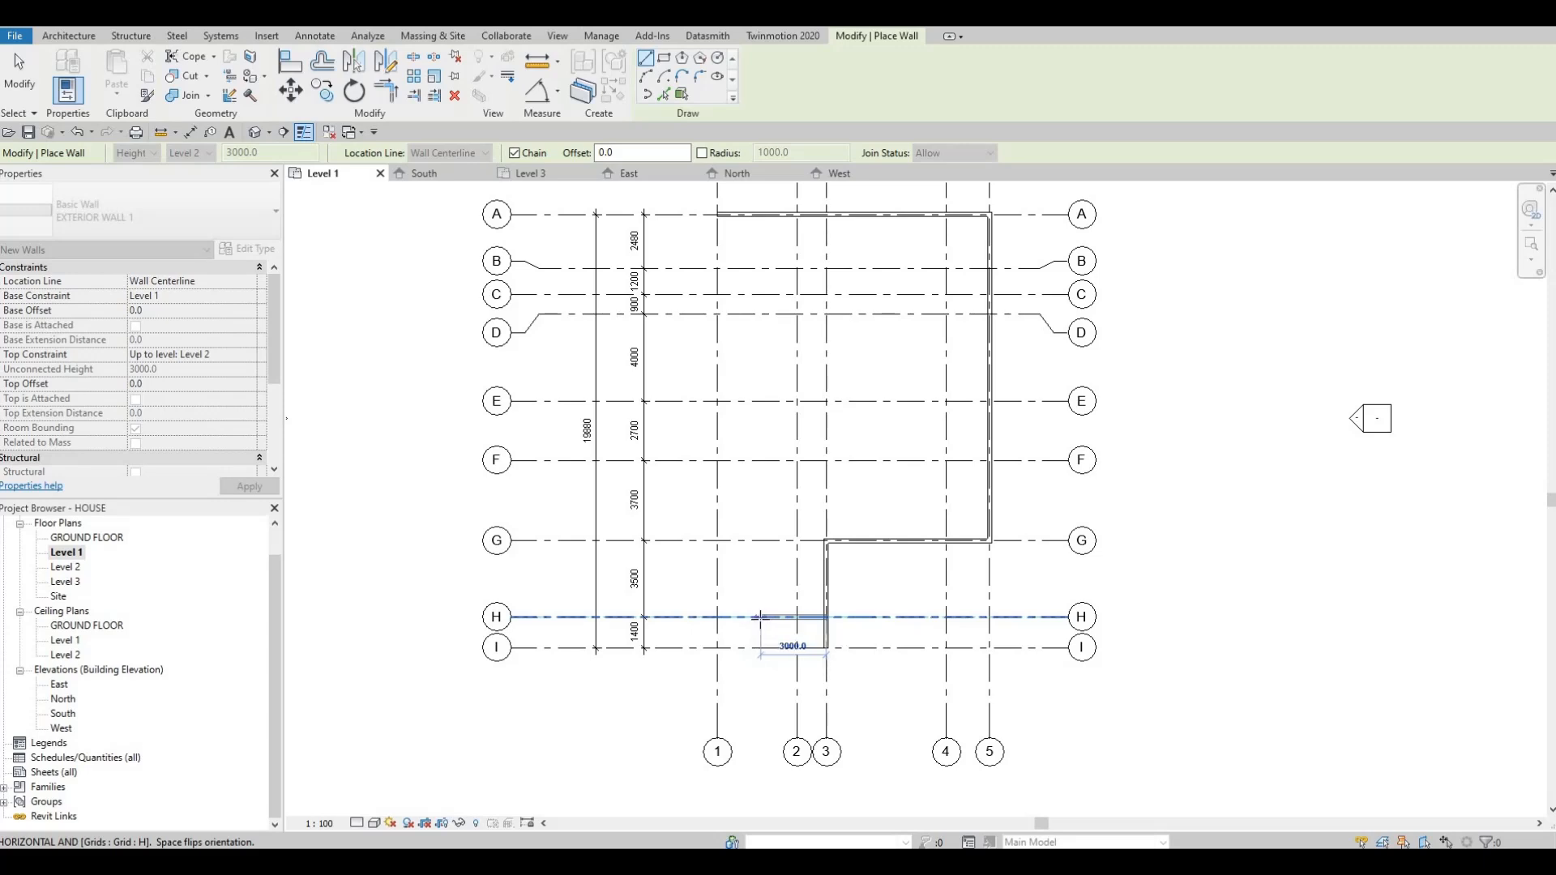
pyautogui.write('3000')
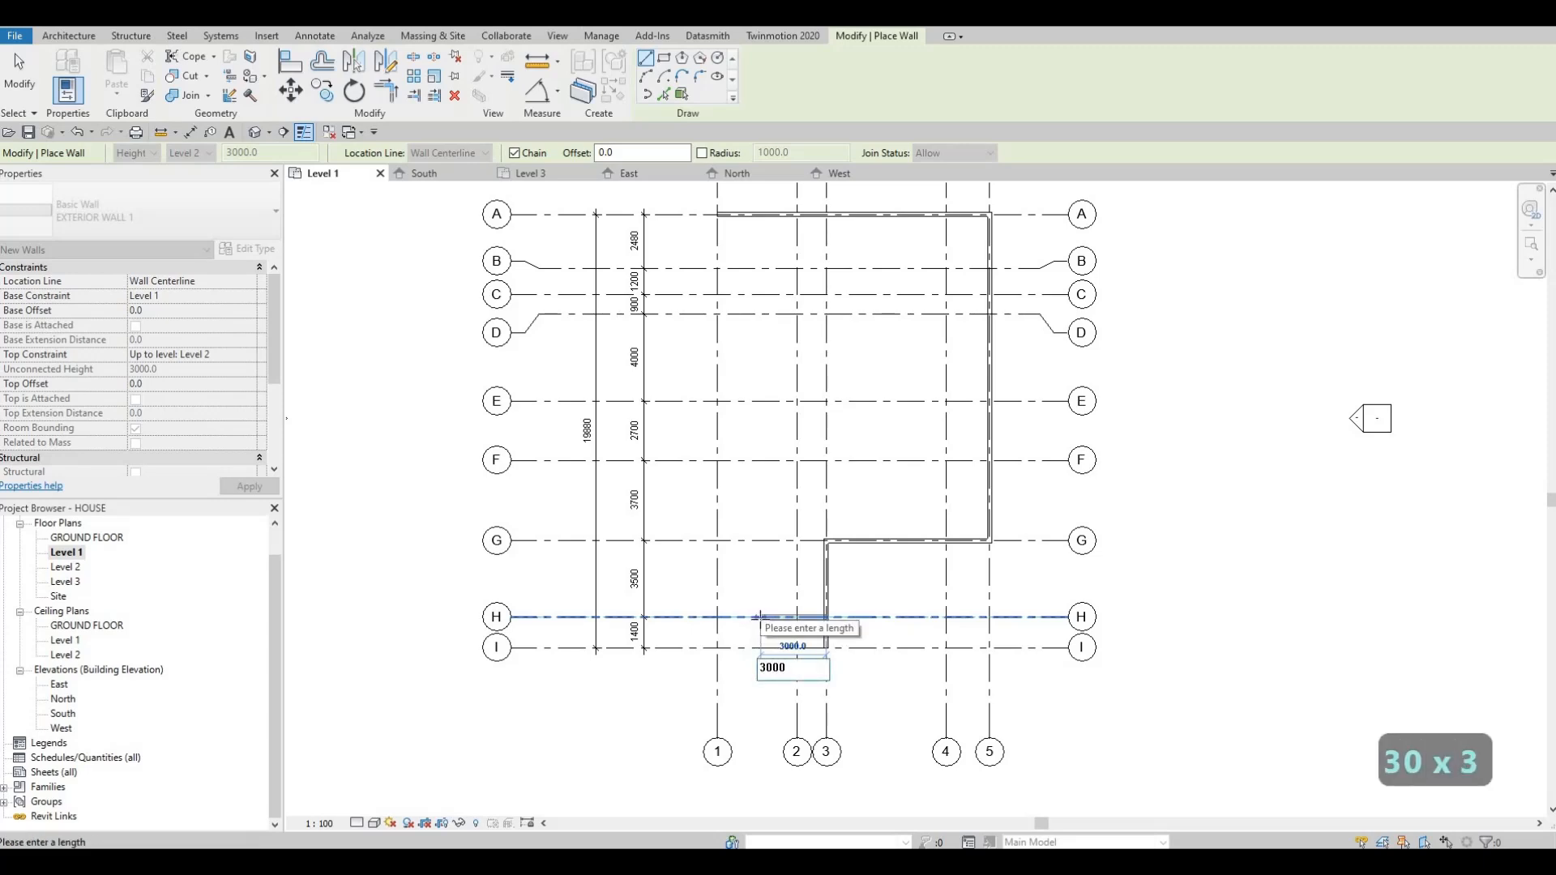
pyautogui.press('Return')
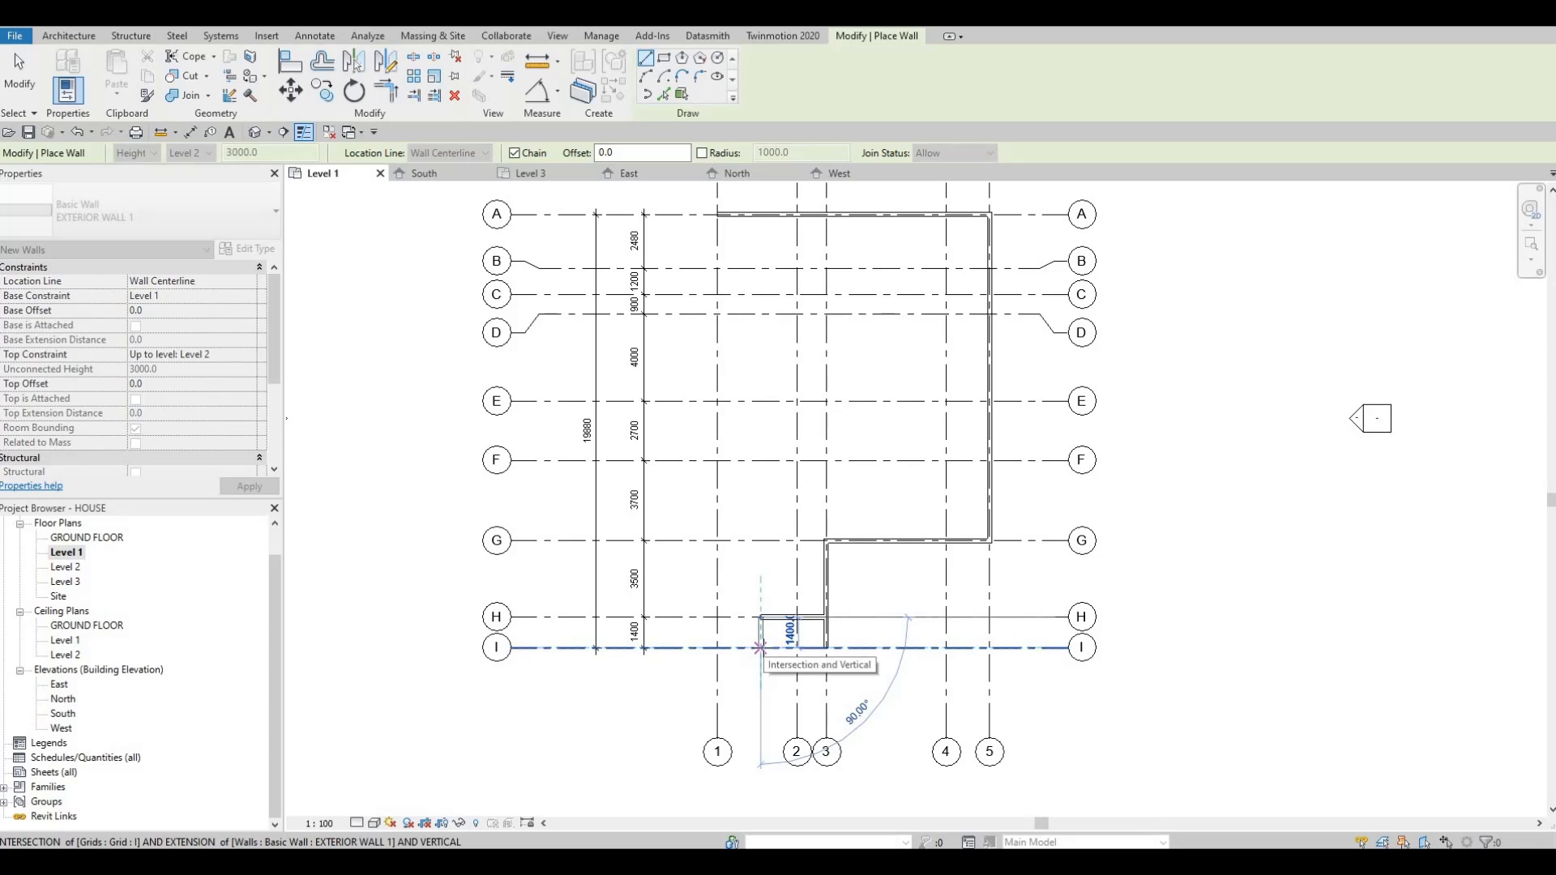
pyautogui.click(710, 653)
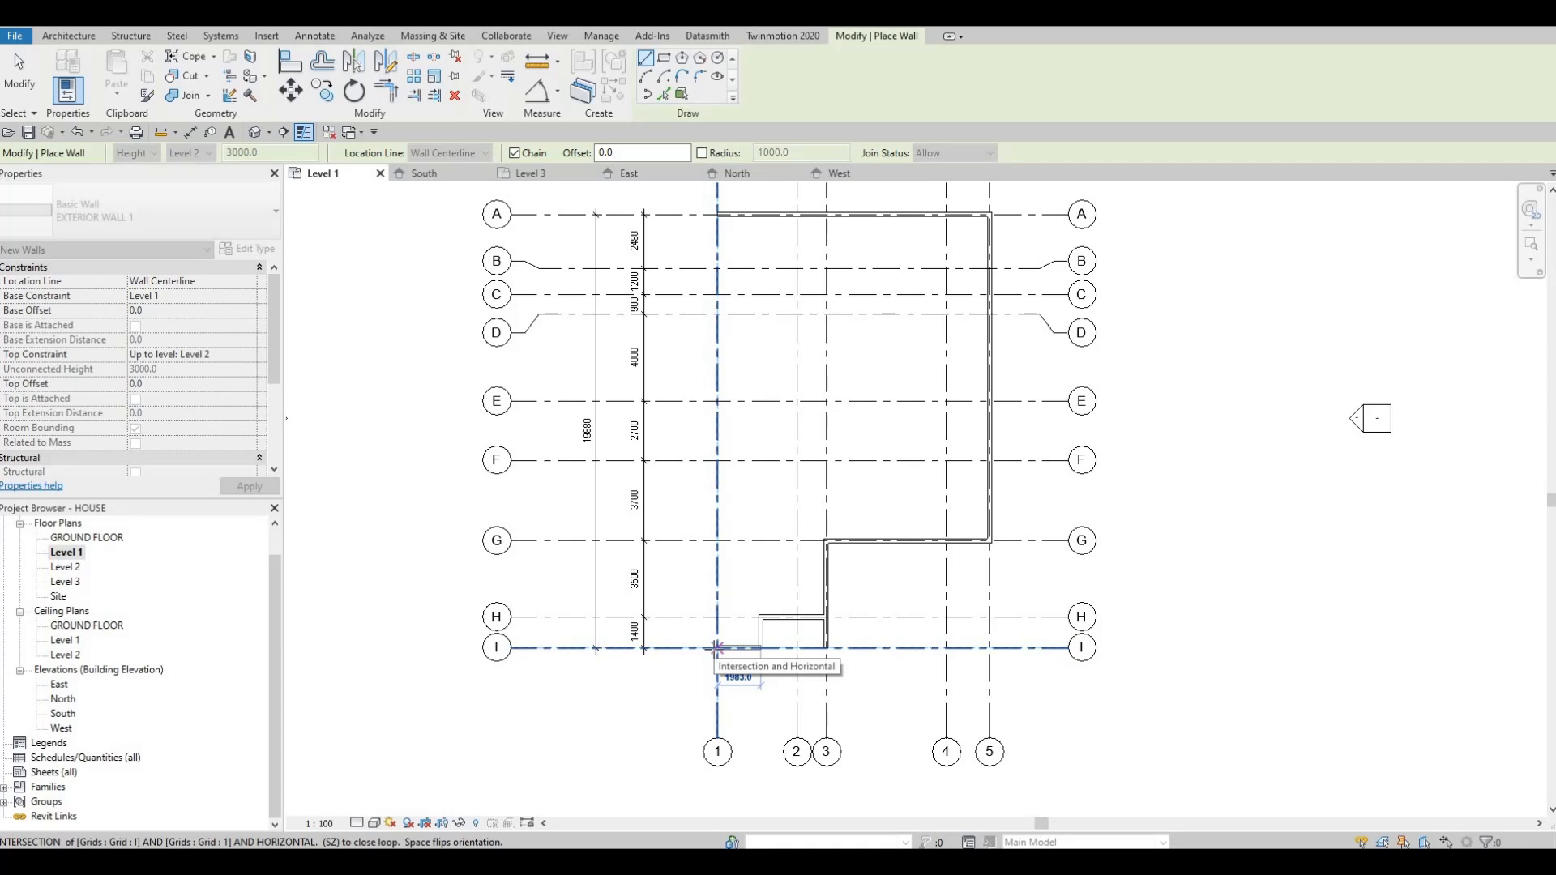
# Step: Continue the wall chain along grid I to grid 1, and close the outline along grid 1 at grid A
pyautogui.click(716, 647)
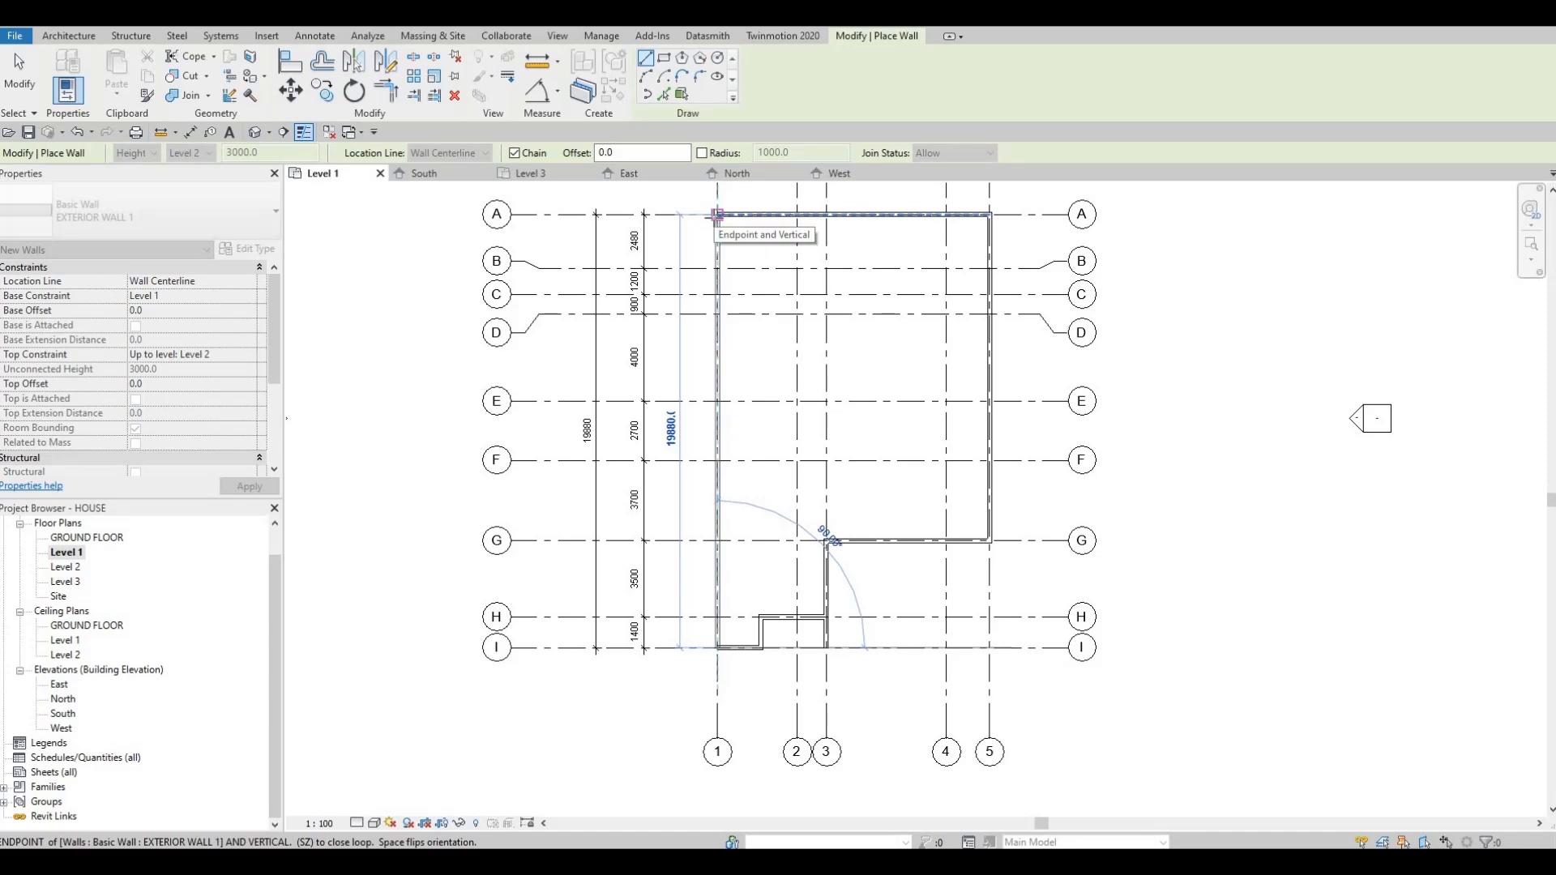
pyautogui.click(717, 216)
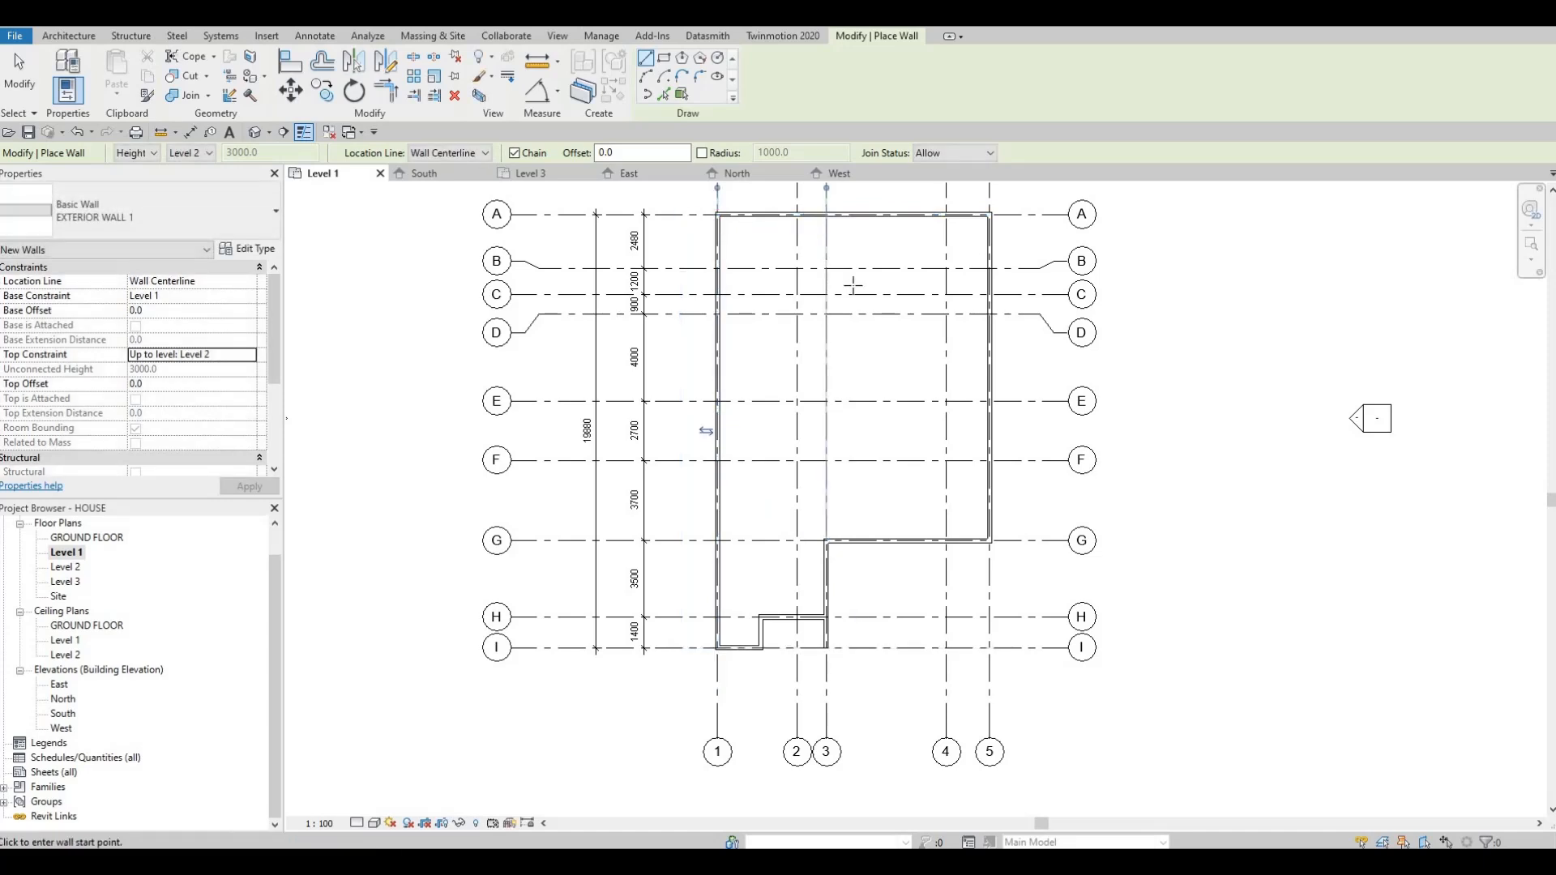
pyautogui.press('Escape')
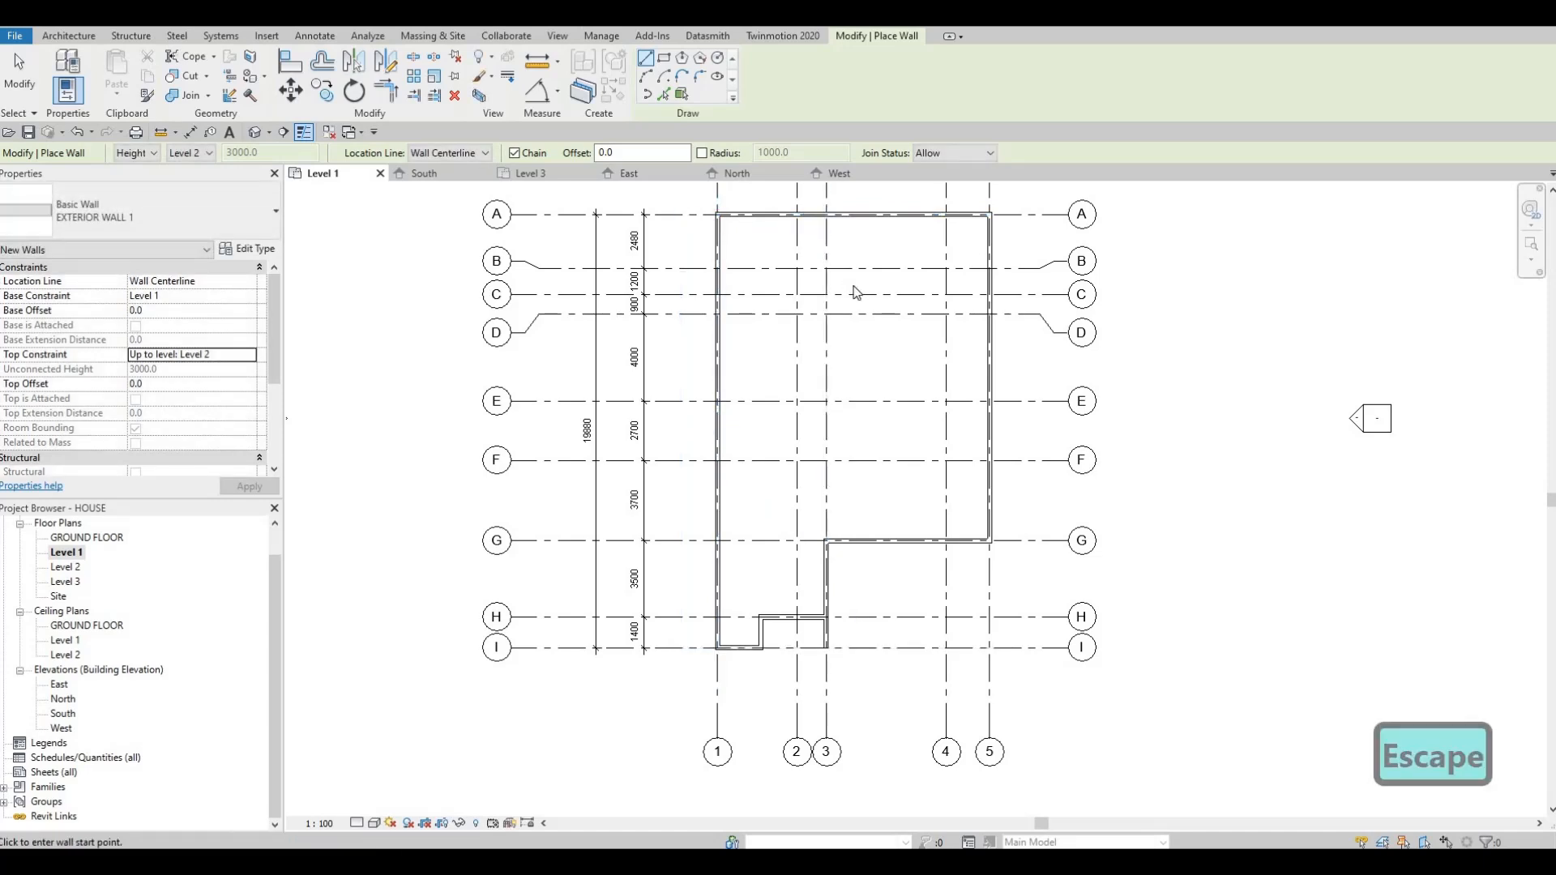
pyautogui.press('Escape')
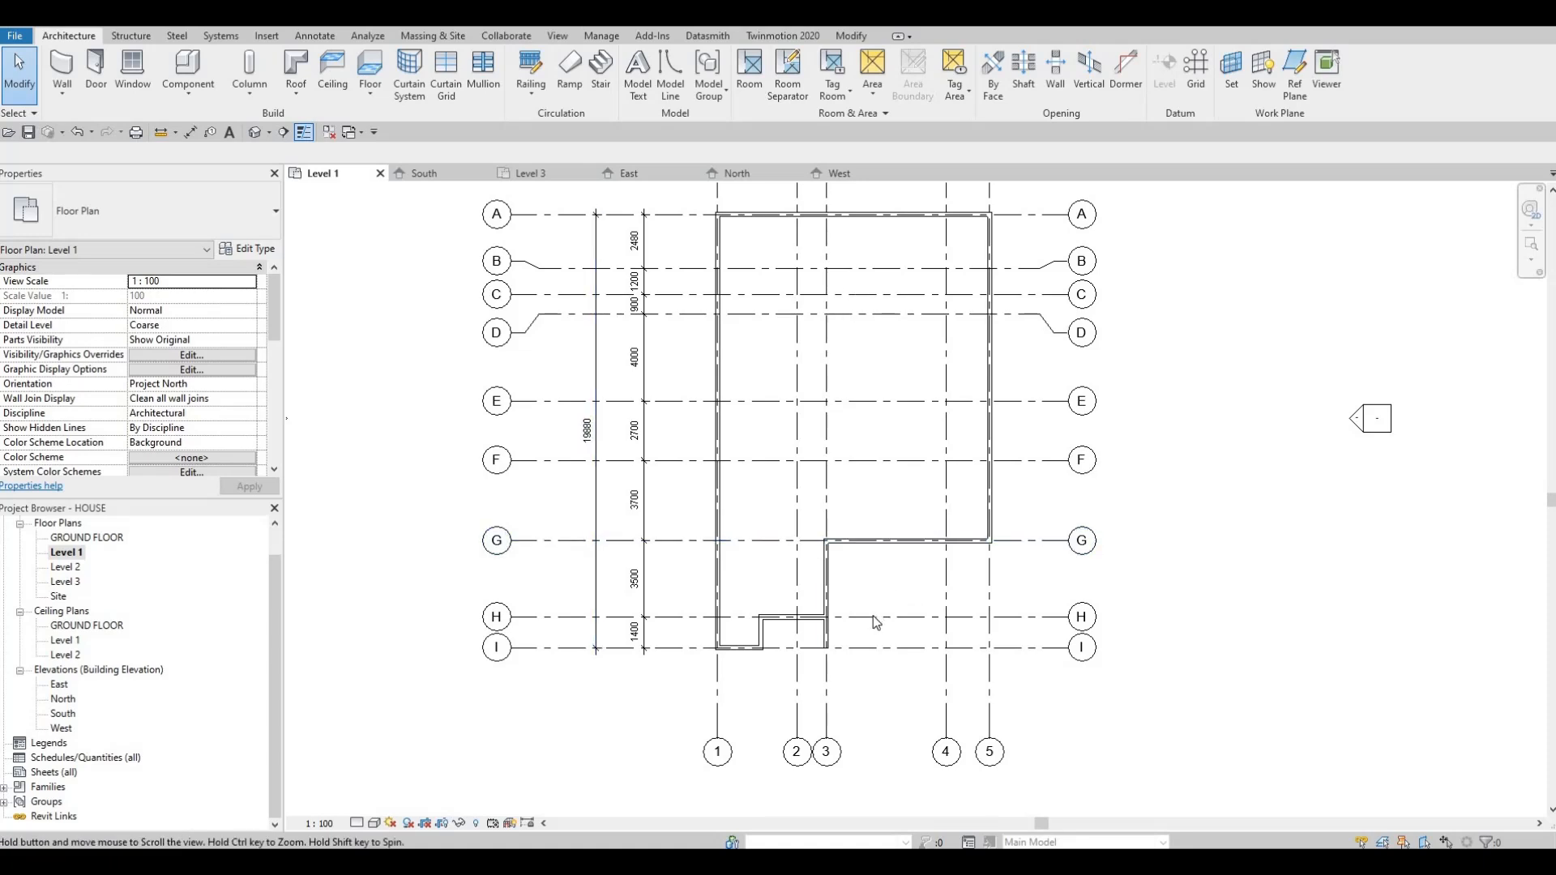
pyautogui.scroll(-1, 872, 617)
pyautogui.scroll(-1, 872, 617)
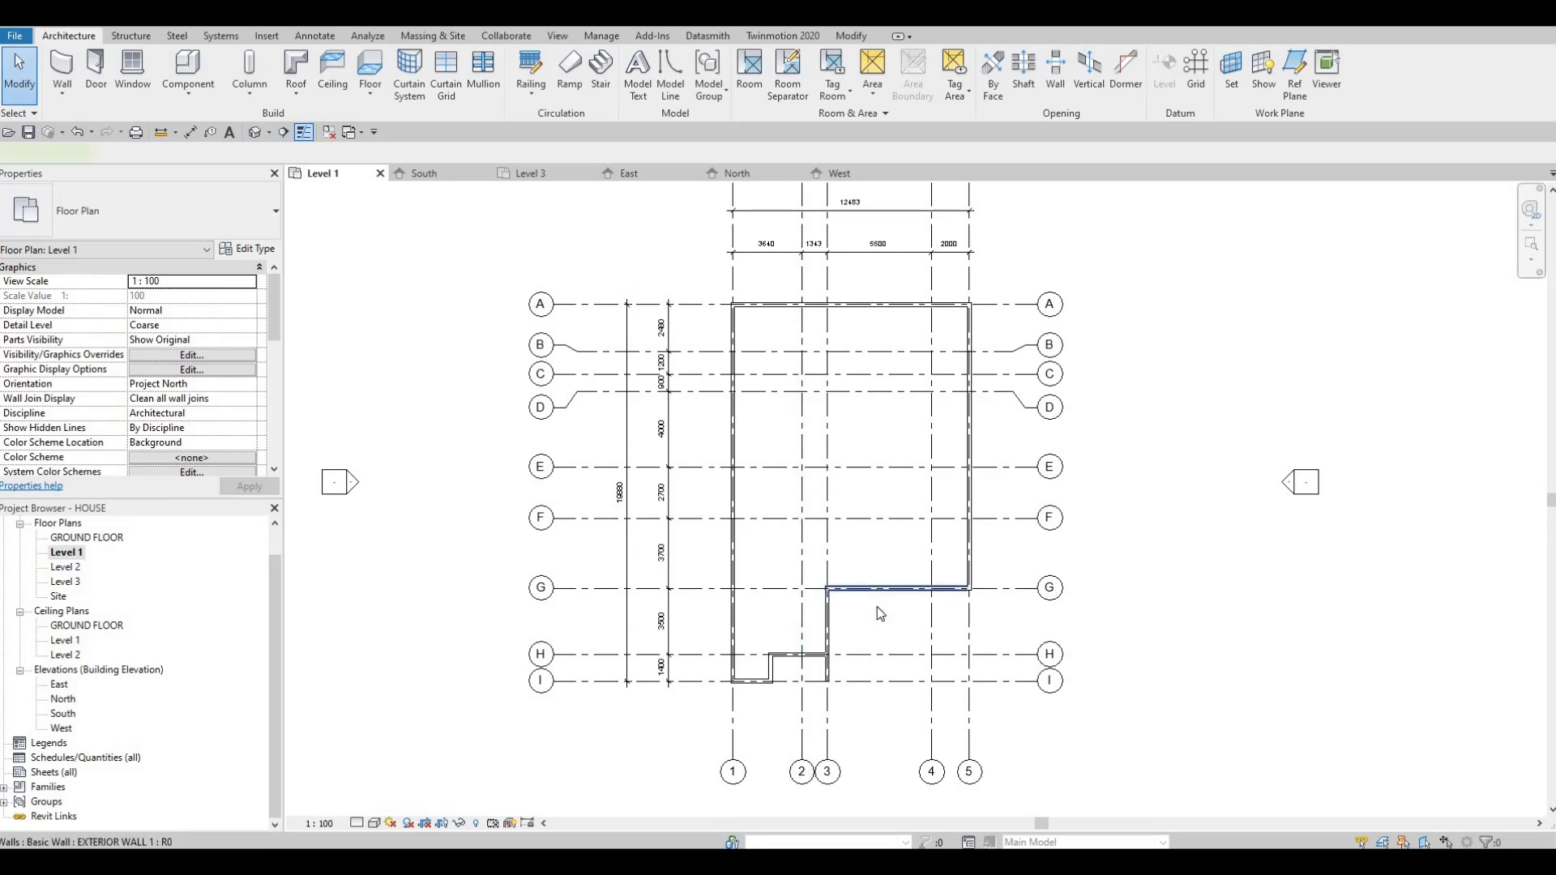
pyautogui.click(878, 603)
pyautogui.press('c')
pyautogui.press('s')
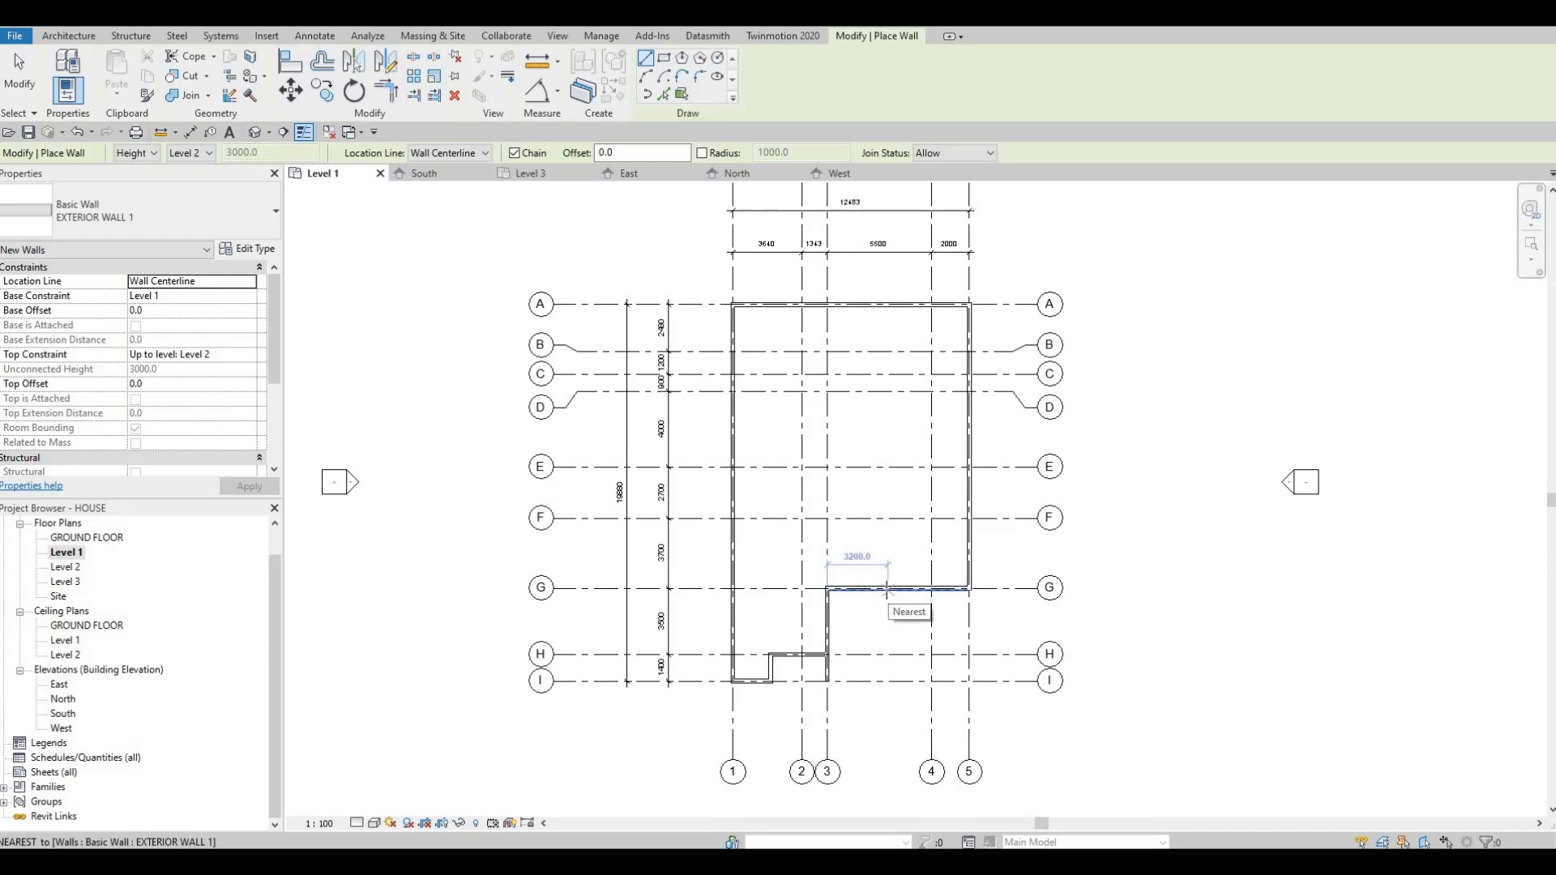
pyautogui.press('Escape')
pyautogui.press('Escape')
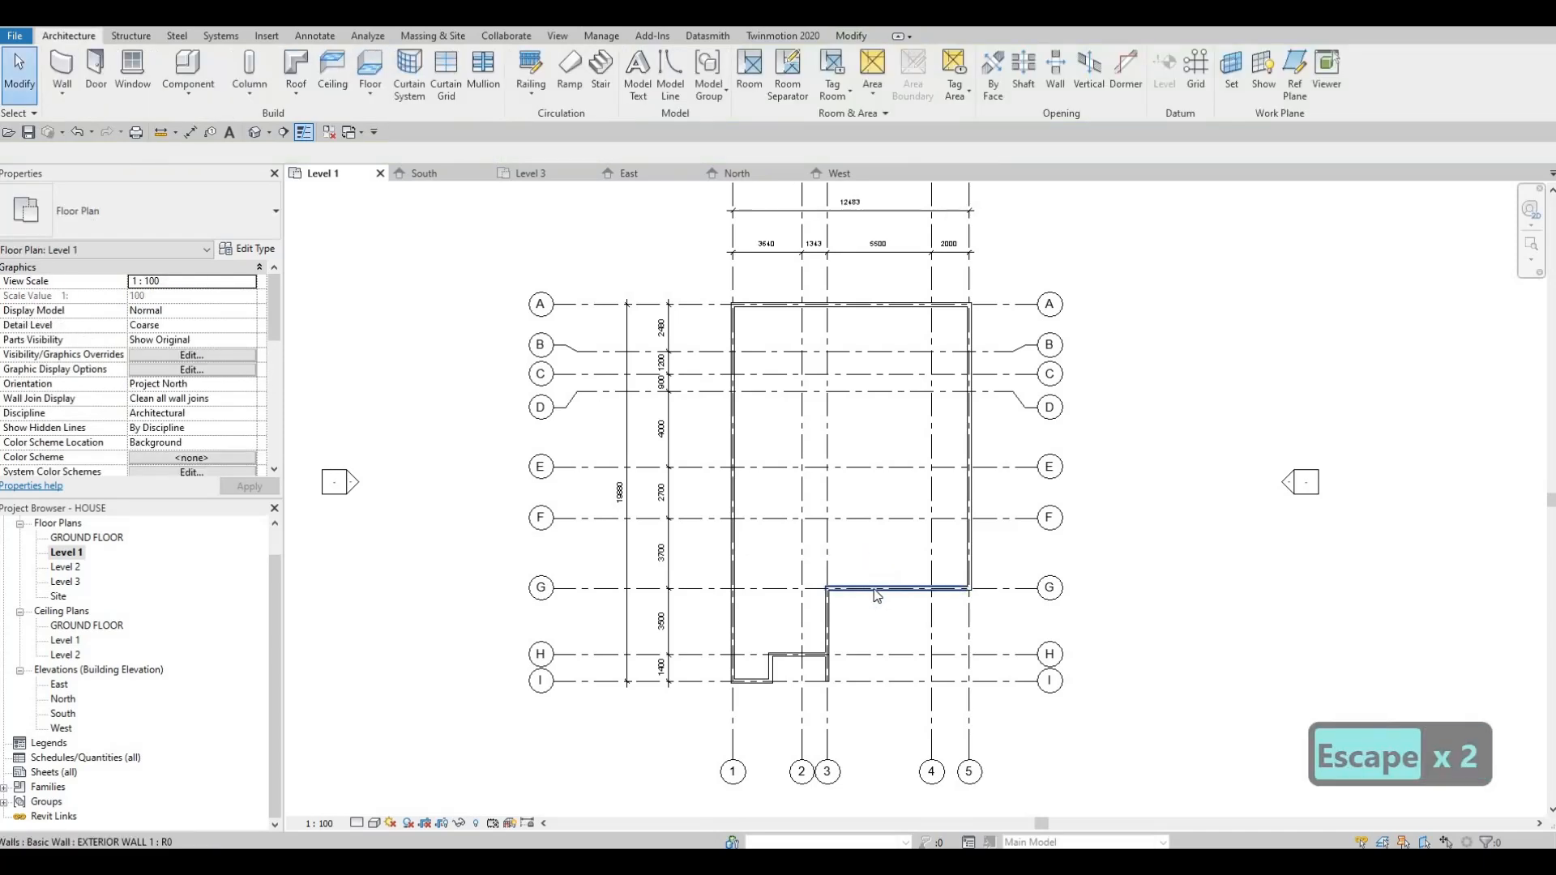
pyautogui.click(874, 594)
pyautogui.press('c')
pyautogui.press('s')
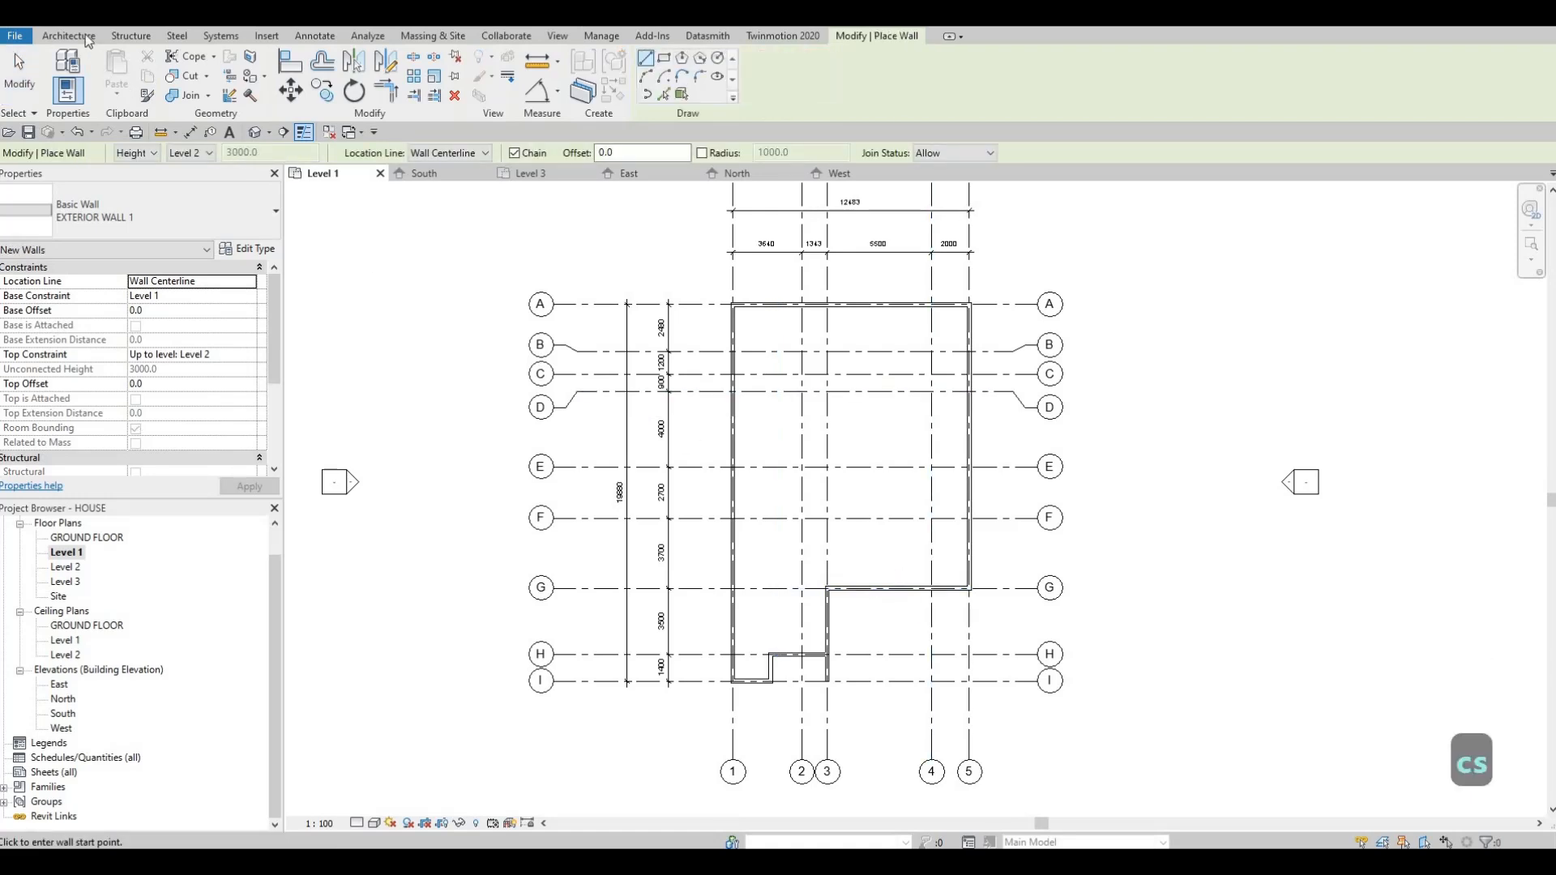
pyautogui.press('Escape')
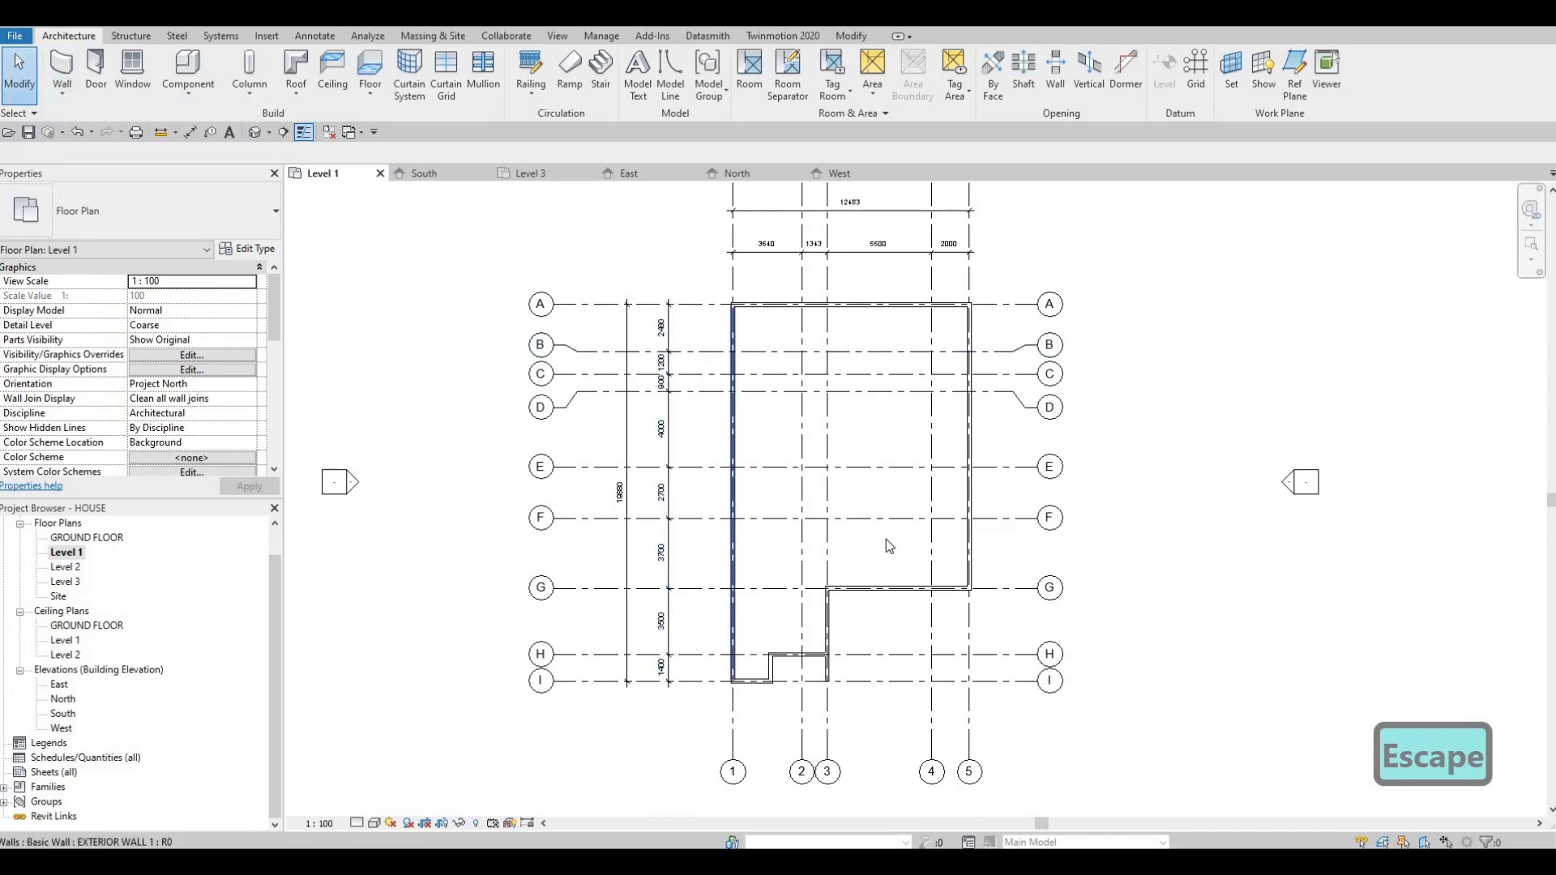
pyautogui.press('Escape')
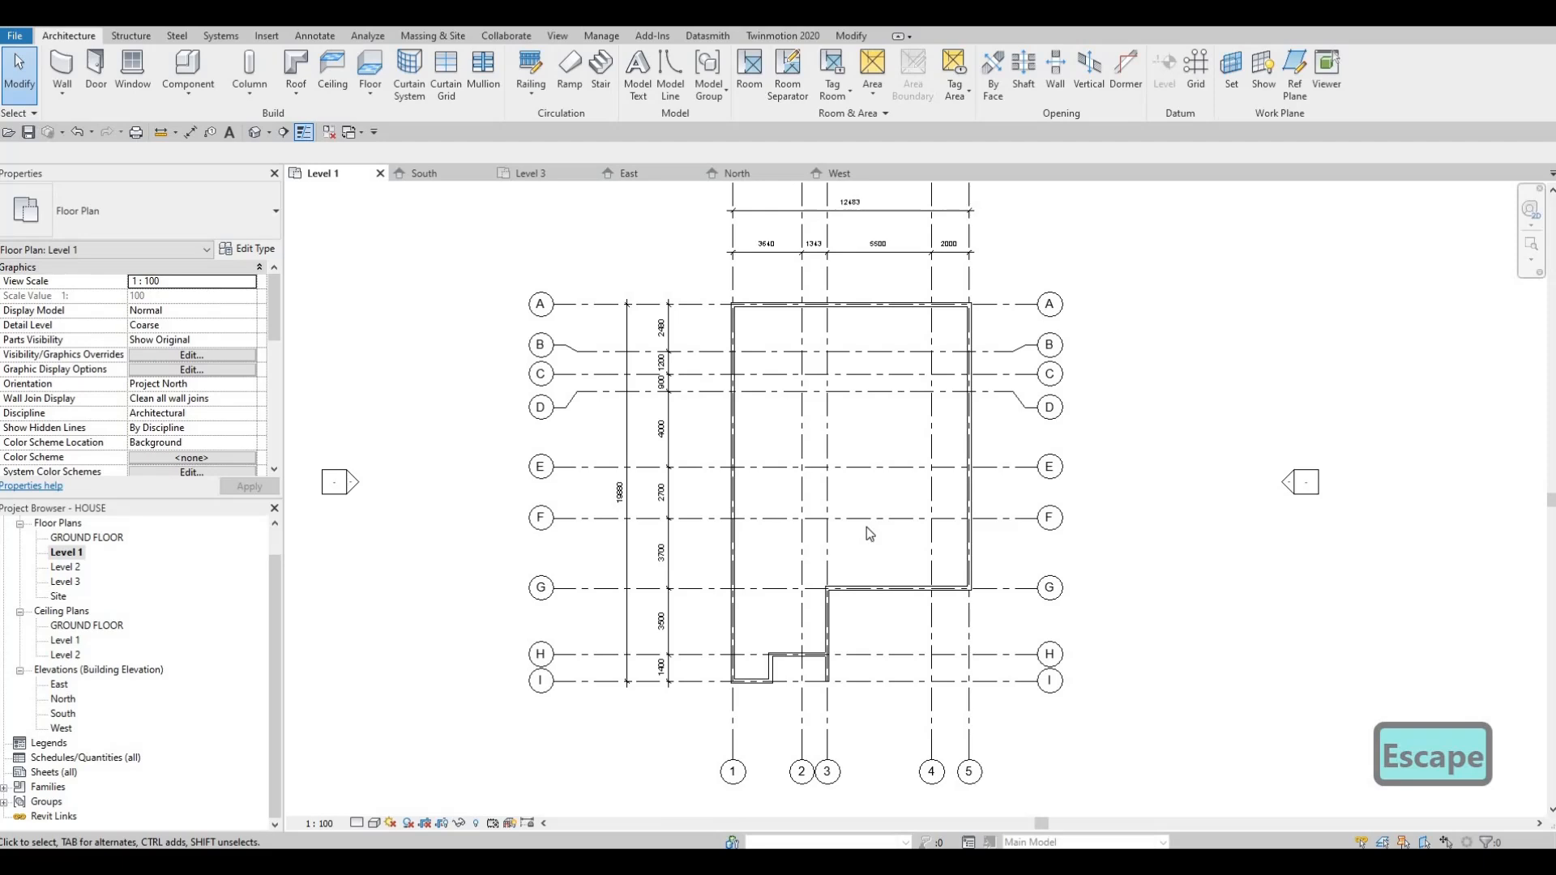
pyautogui.press('F1')
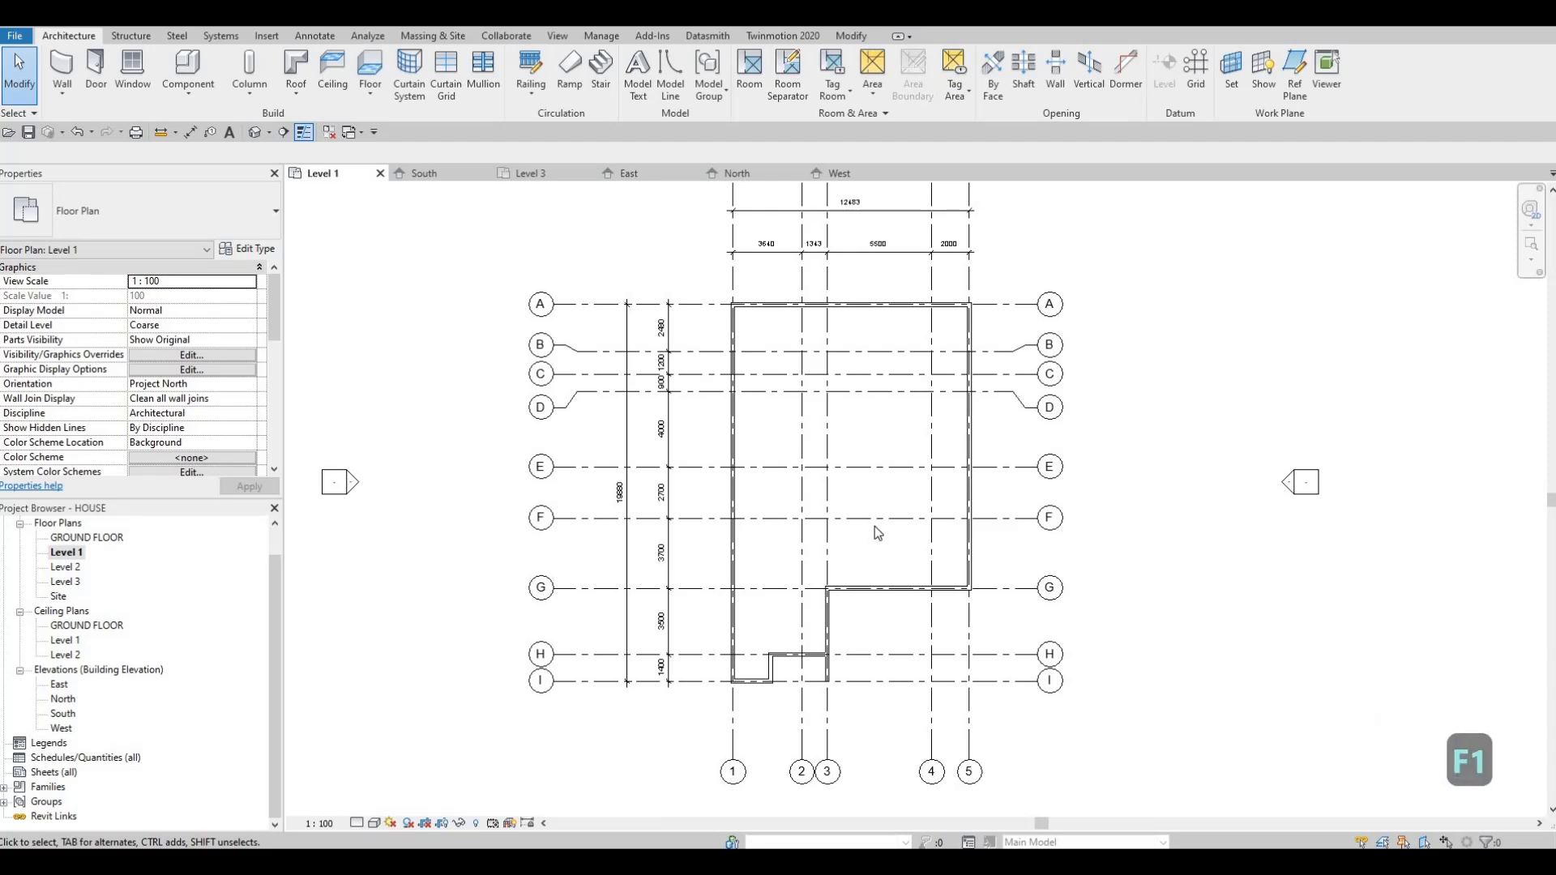
# Step: Create a similar wall chain along grid 4 from grid G to D, along D to grid 2, and along grid 2 to C
pyautogui.click(905, 611)
pyautogui.press('c')
pyautogui.press('s')
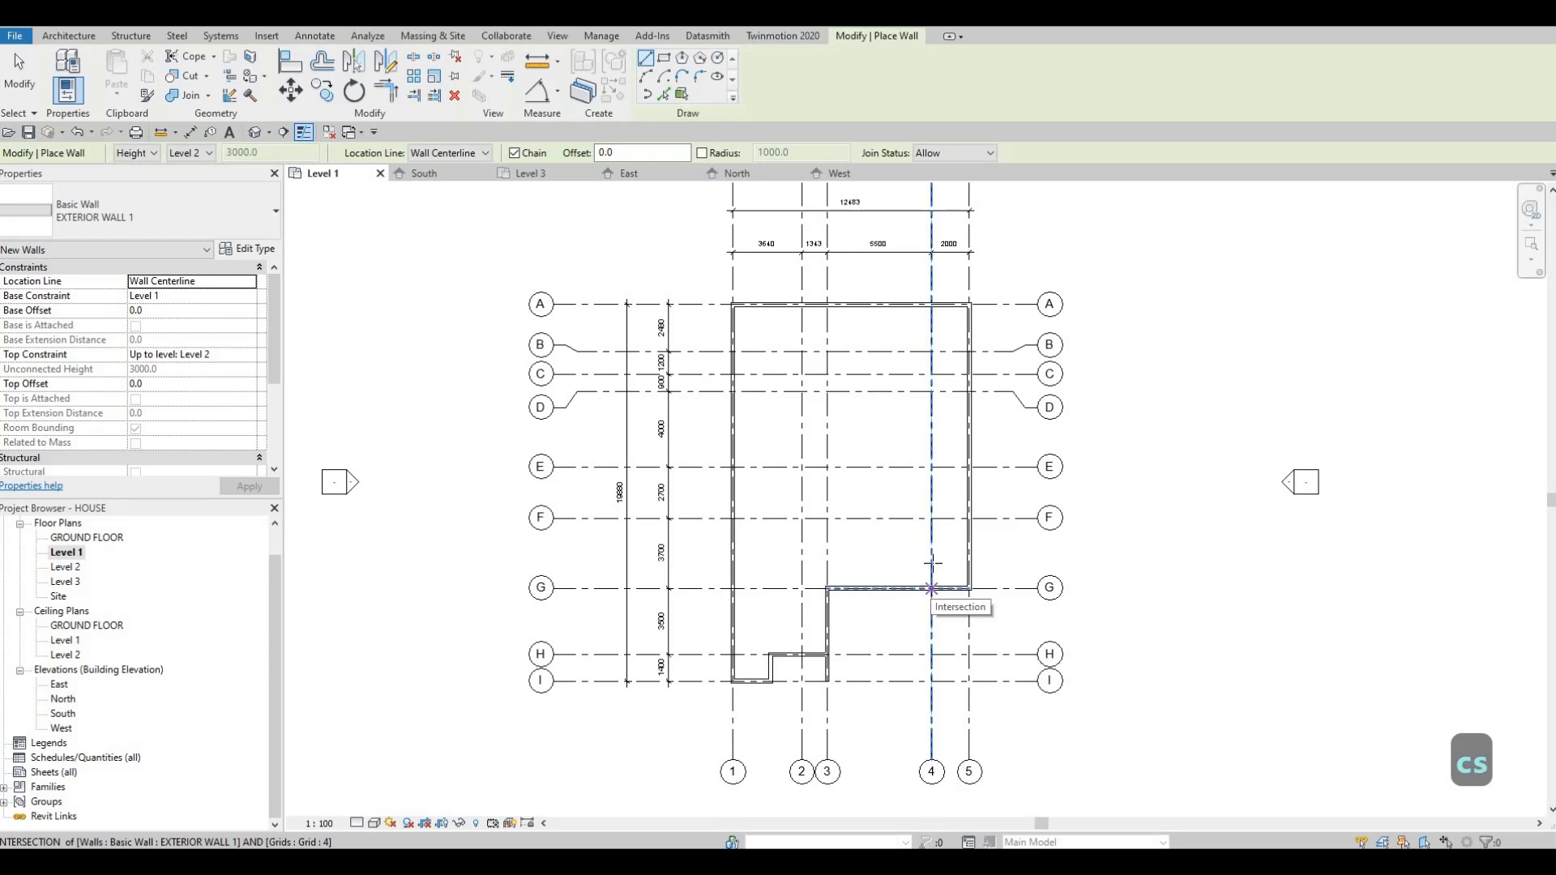
pyautogui.click(931, 589)
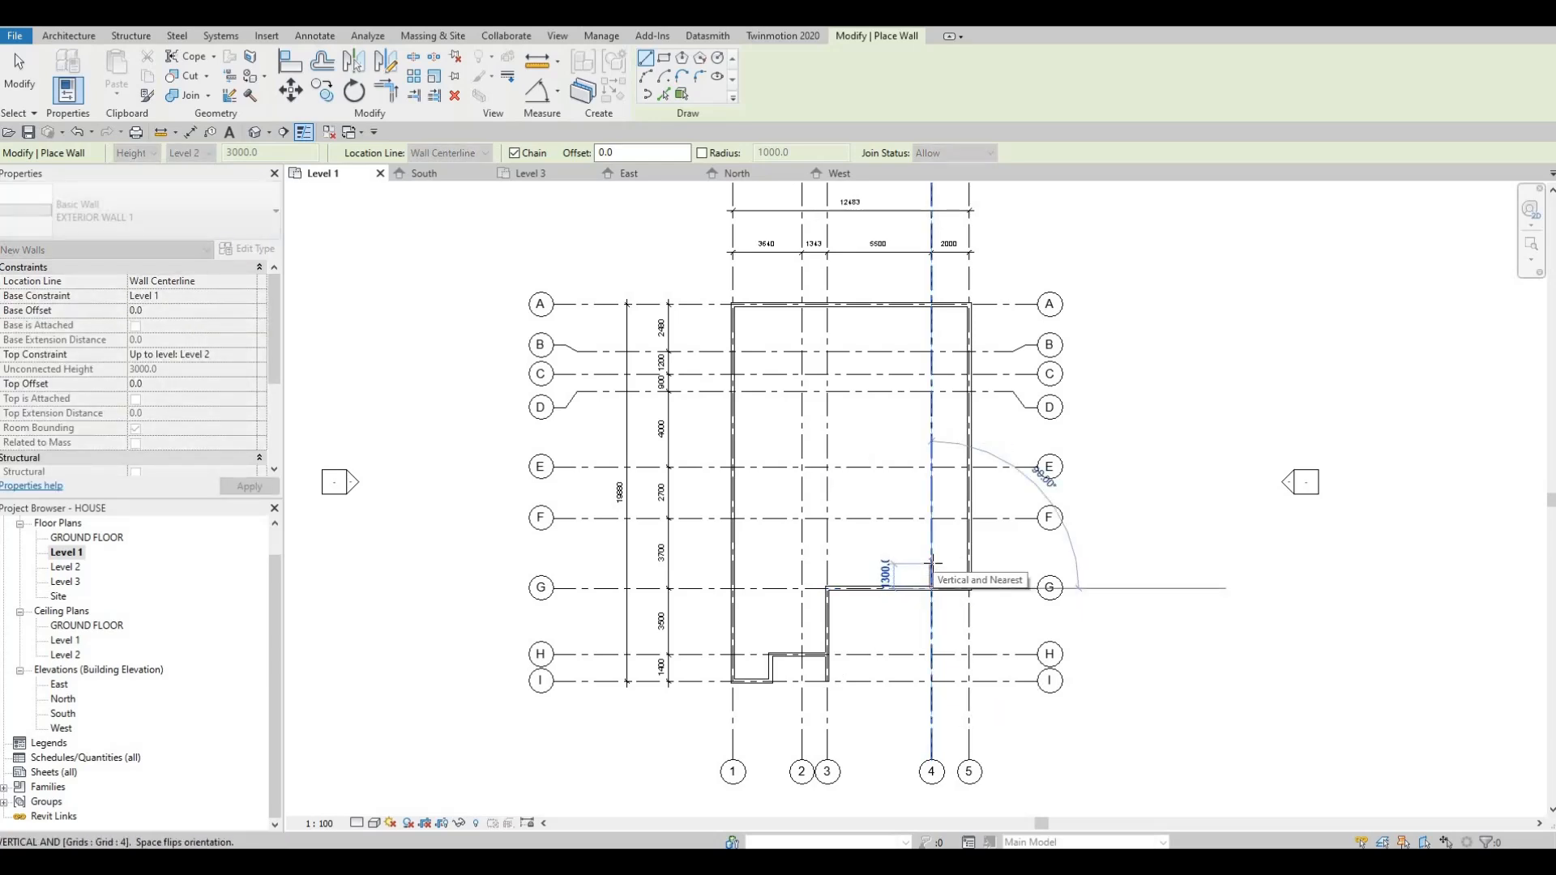
pyautogui.click(932, 392)
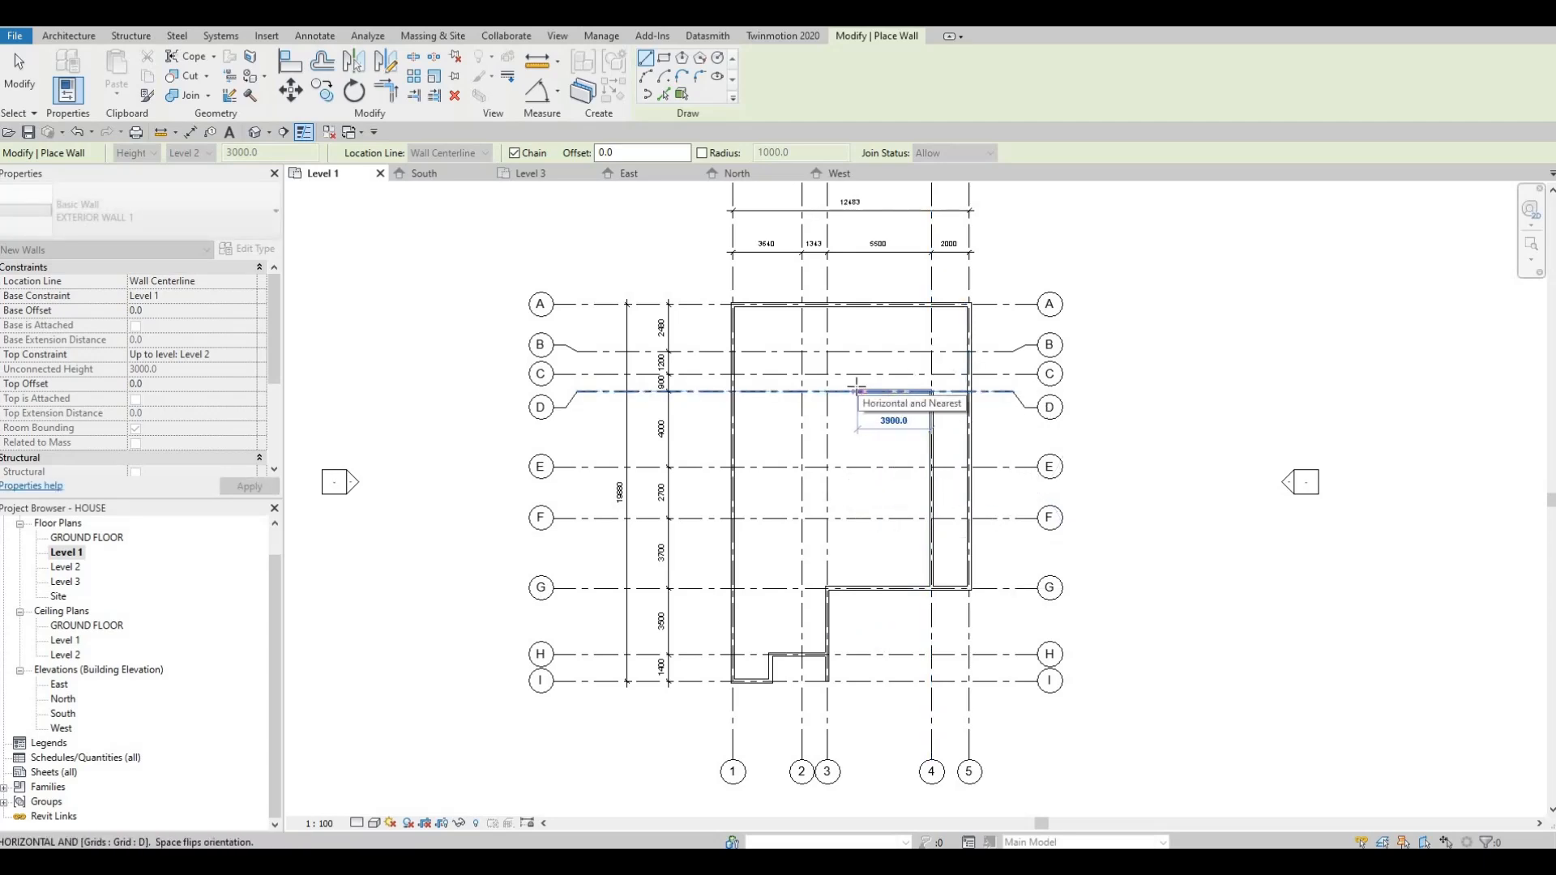
pyautogui.click(803, 392)
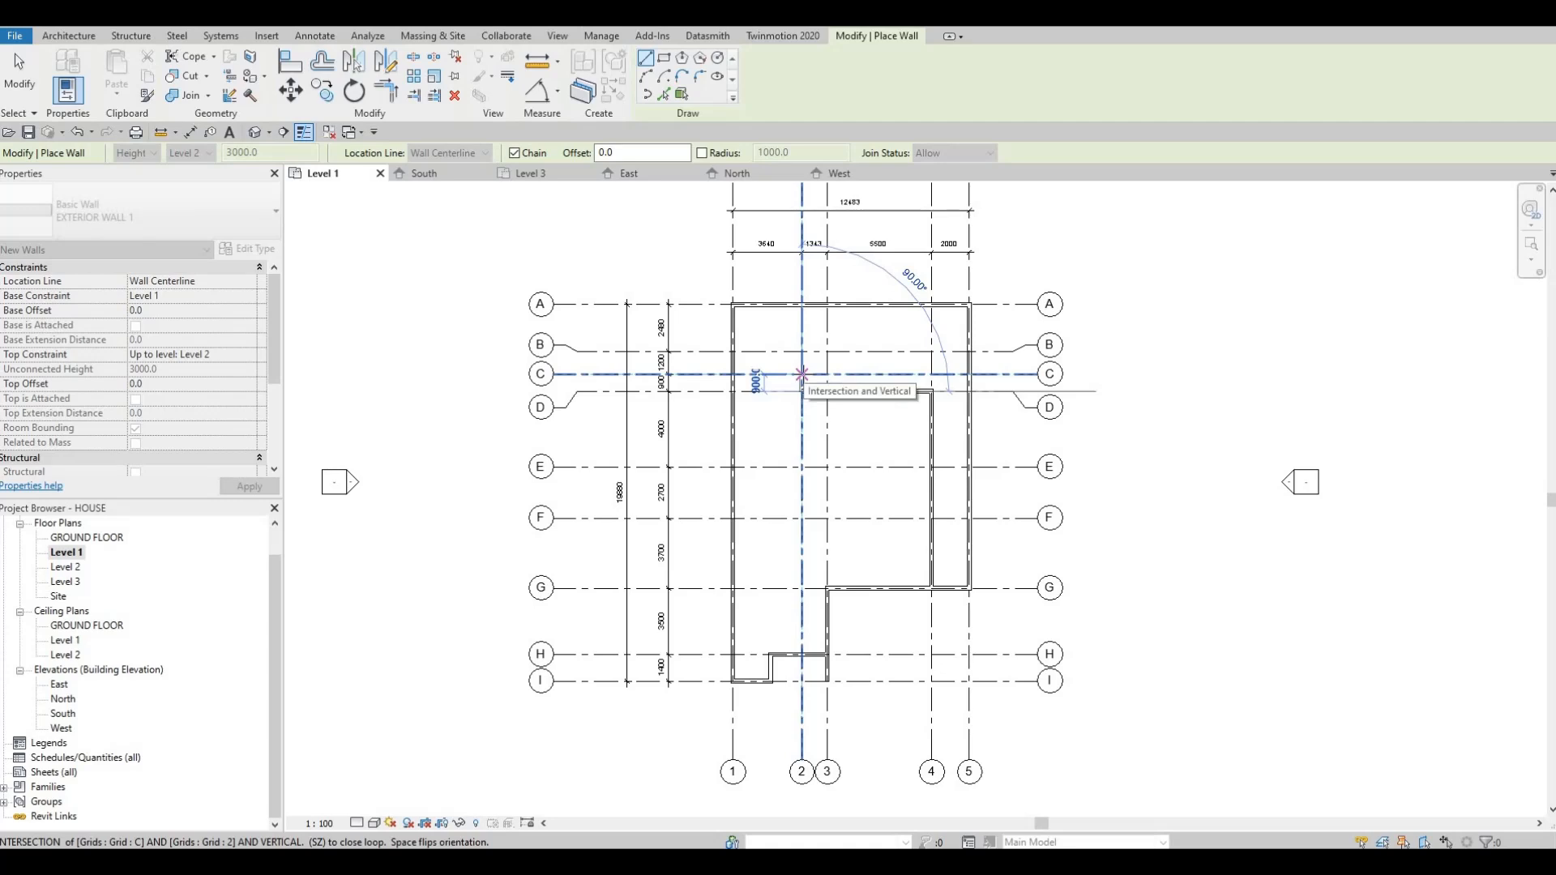
pyautogui.click(802, 391)
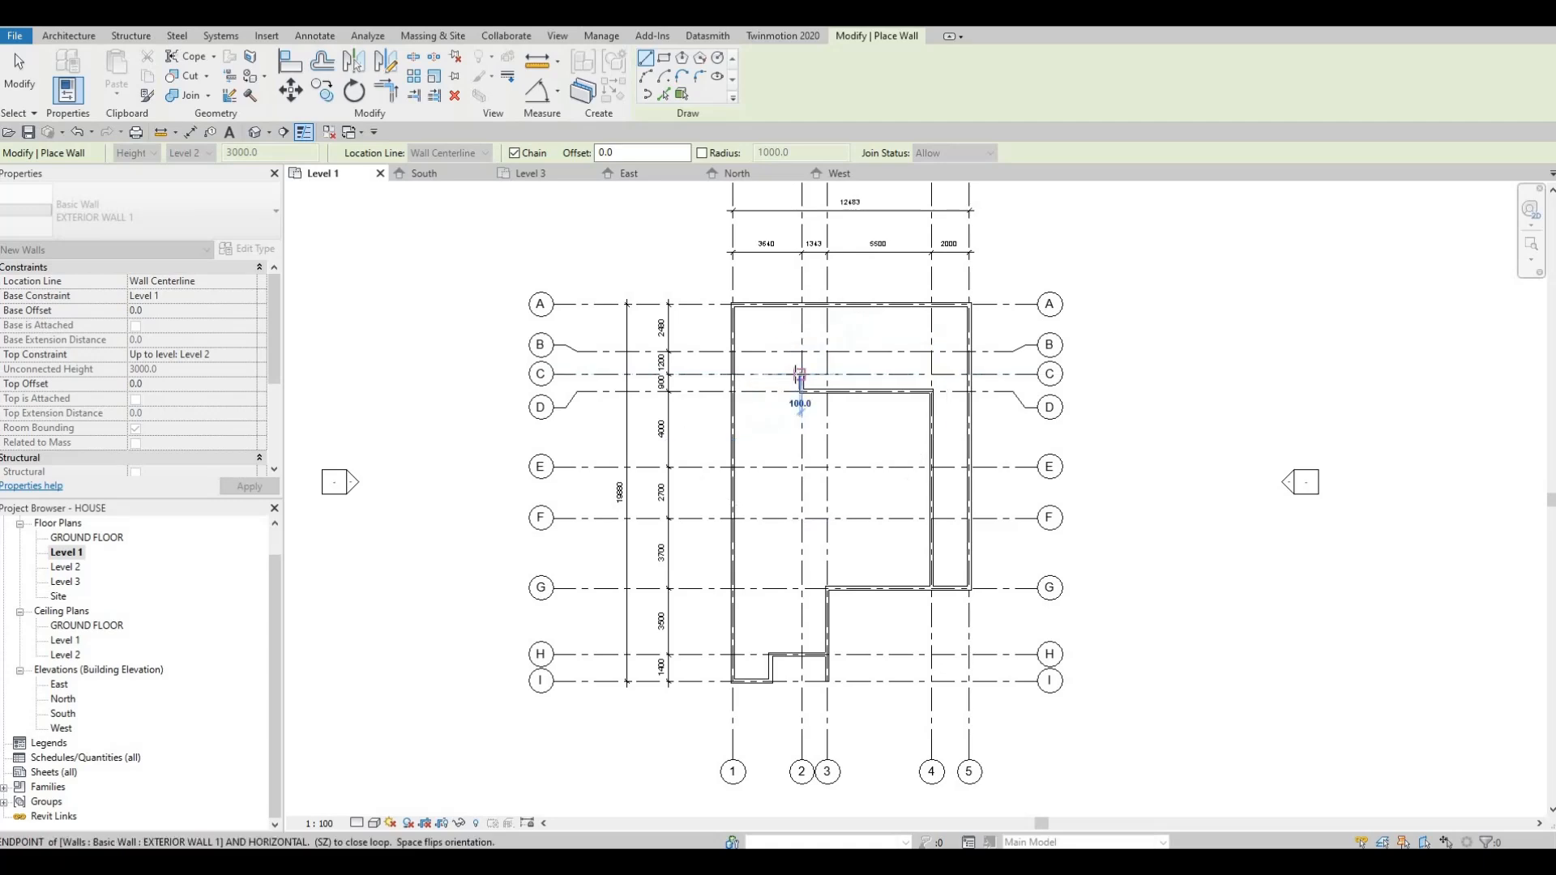
pyautogui.click(801, 375)
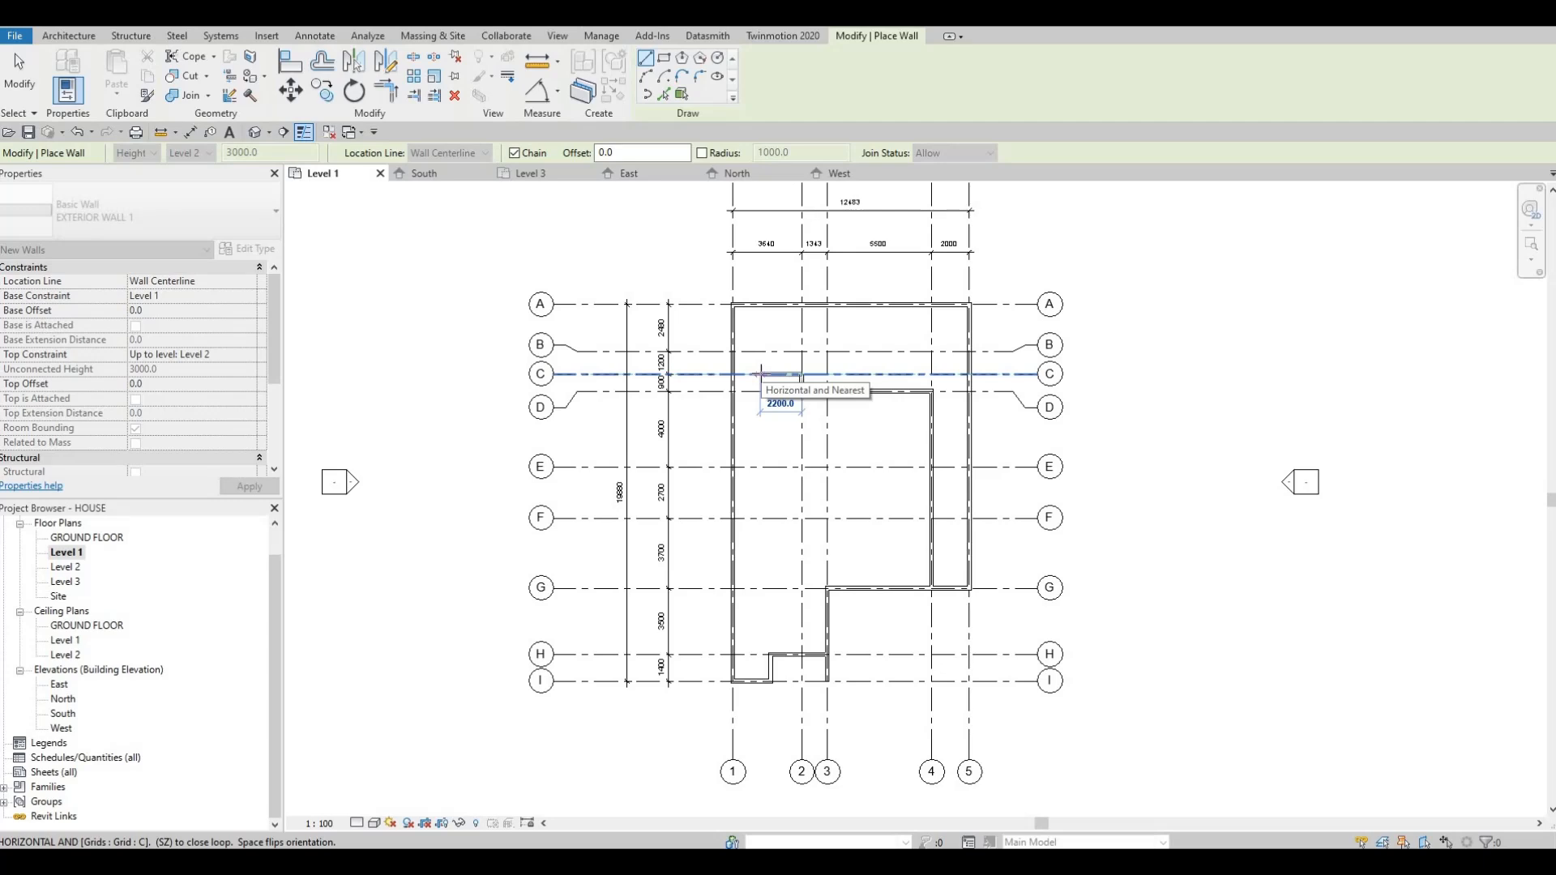
# Step: Try to continue the wall chain 200 along grid C from grid 2, and undo that segment
pyautogui.write('200')
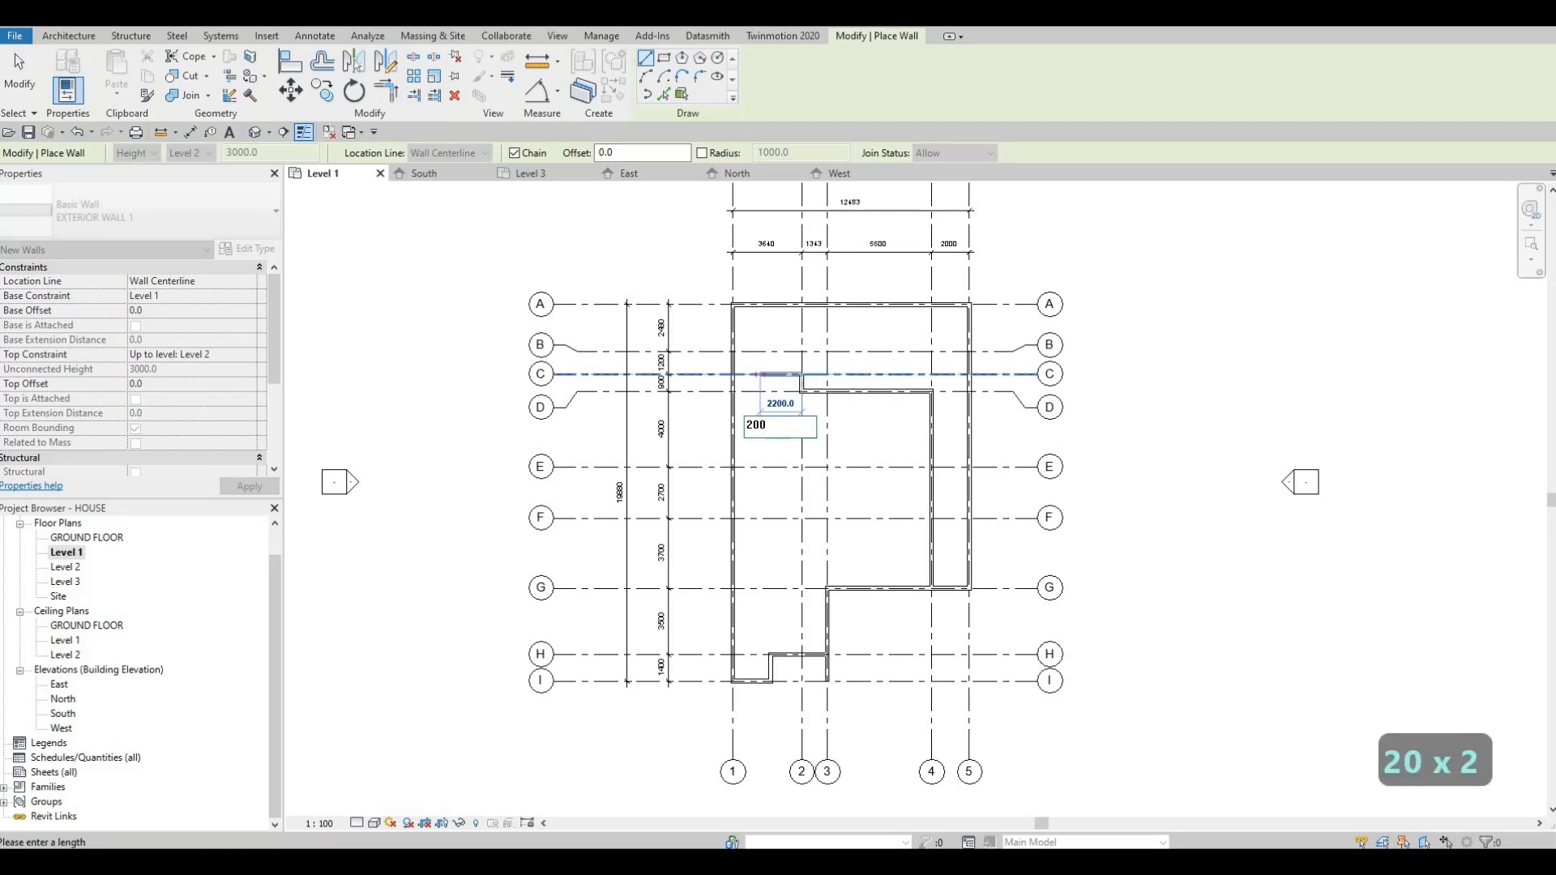
pyautogui.write('0')
pyautogui.press('Return')
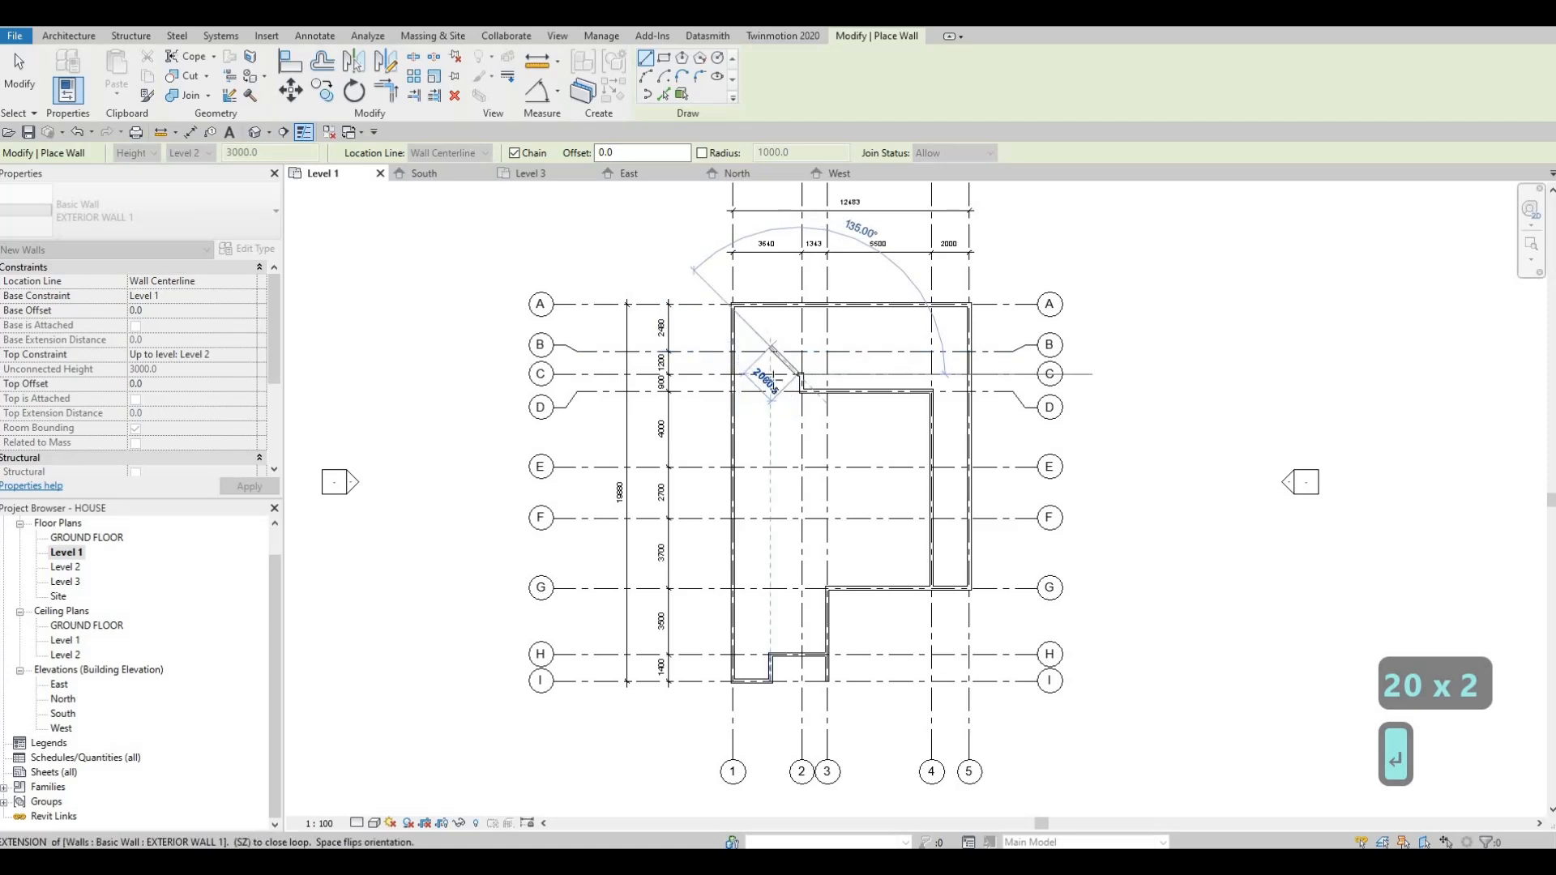
pyautogui.scroll(3, 773, 377)
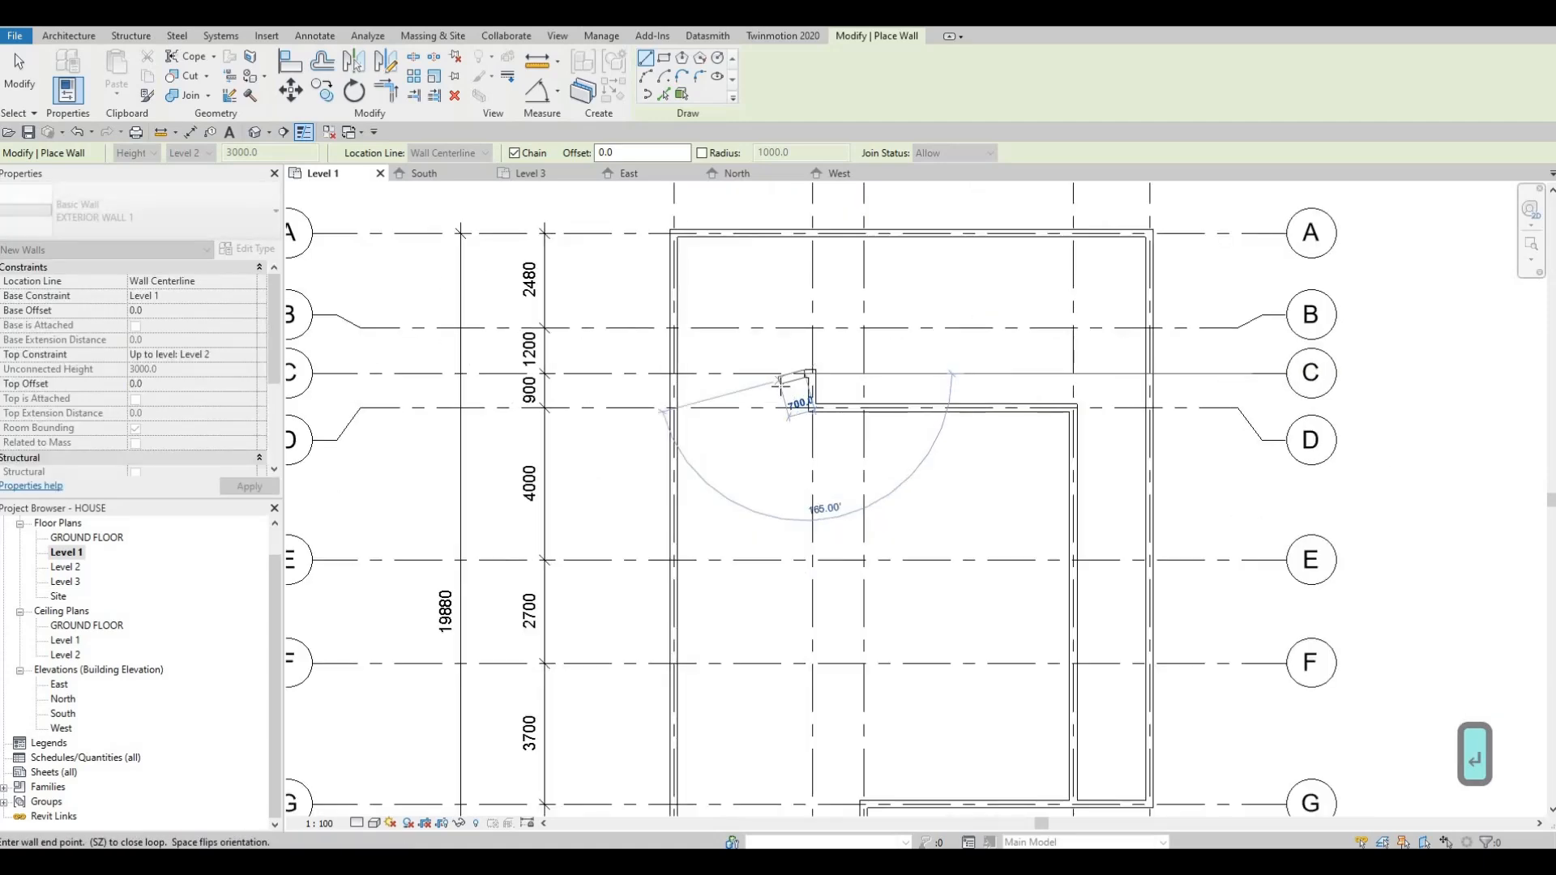
pyautogui.hotkey('ctrl', 'z')
pyautogui.hotkey('ctrl', 'z')
pyautogui.scroll(-3, 798, 380)
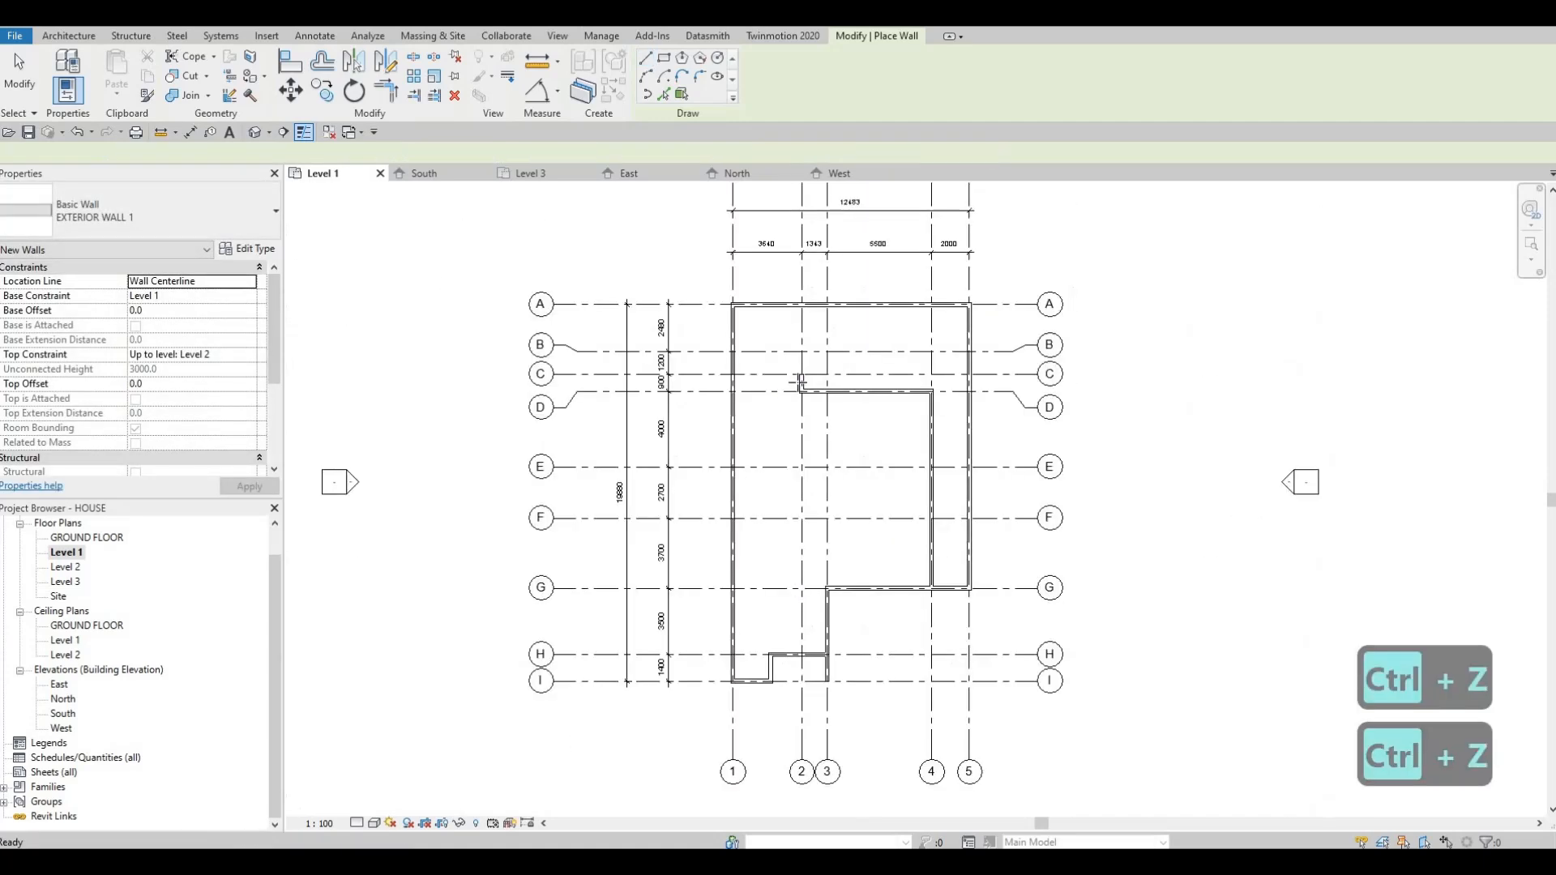
pyautogui.press('Escape')
pyautogui.press('Escape')
# Step: Create a similar EXTERIOR WALL 1 wall 2000 long along grid C, starting at grid 2 and running toward grid 1
pyautogui.click(798, 381)
pyautogui.press('c')
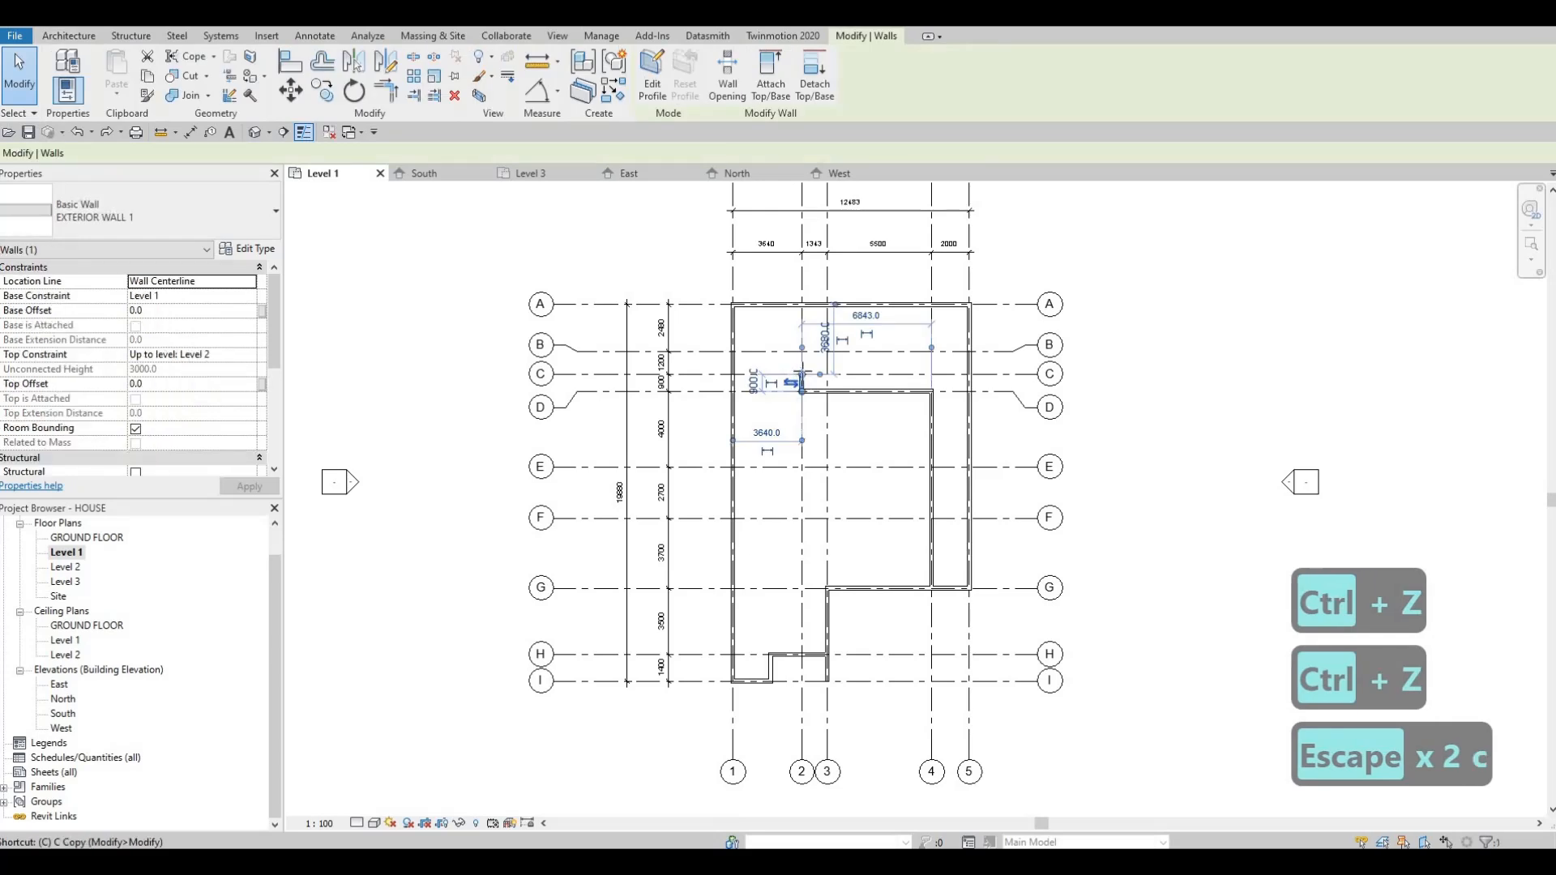
pyautogui.press('s')
pyautogui.click(801, 375)
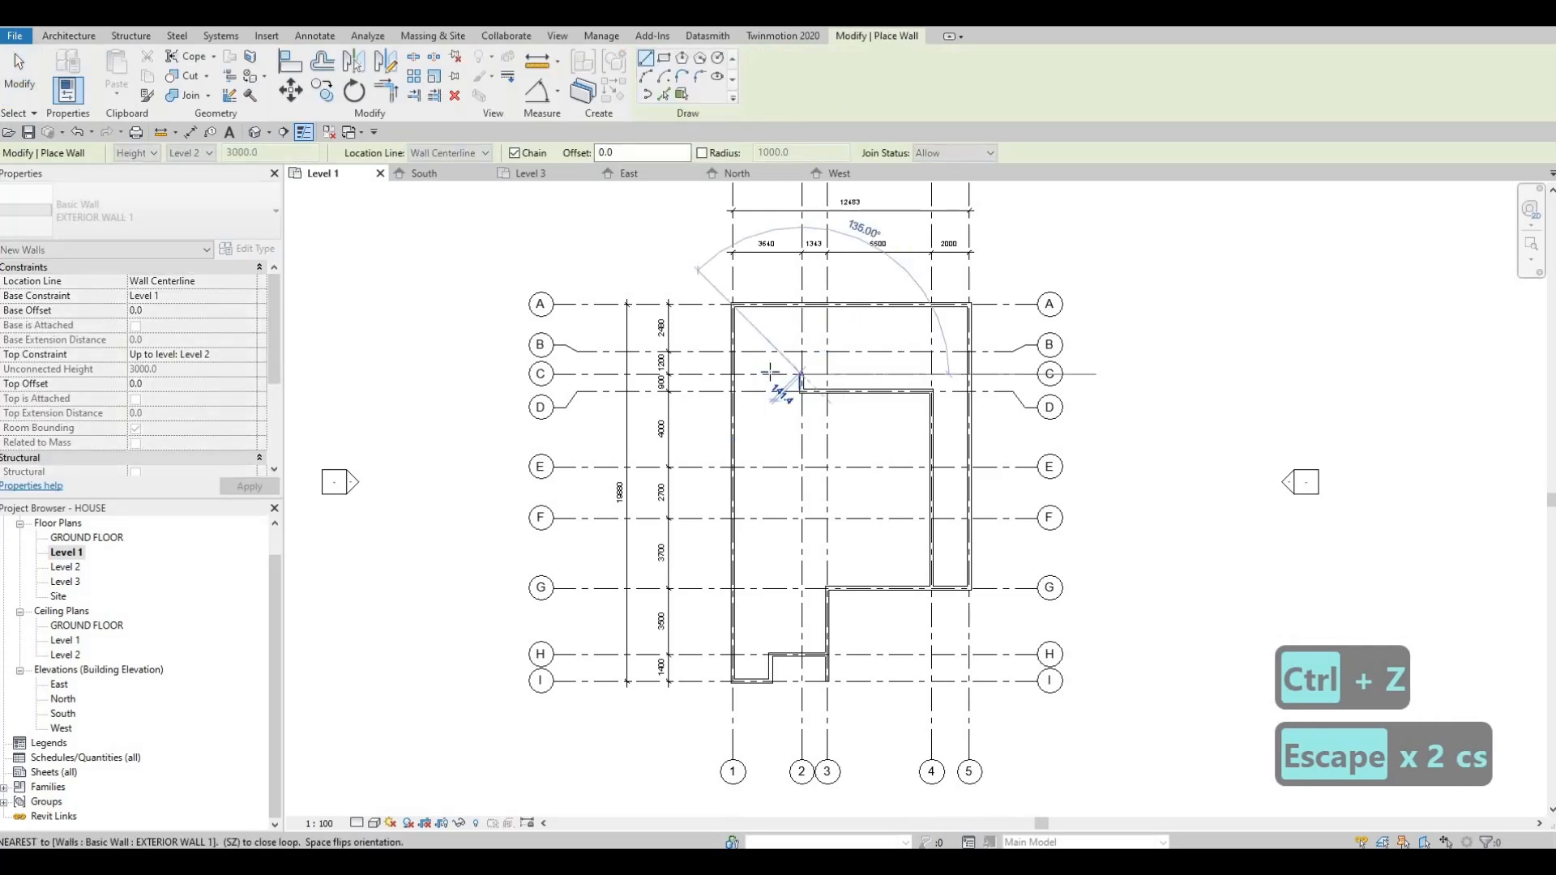
pyautogui.write('200')
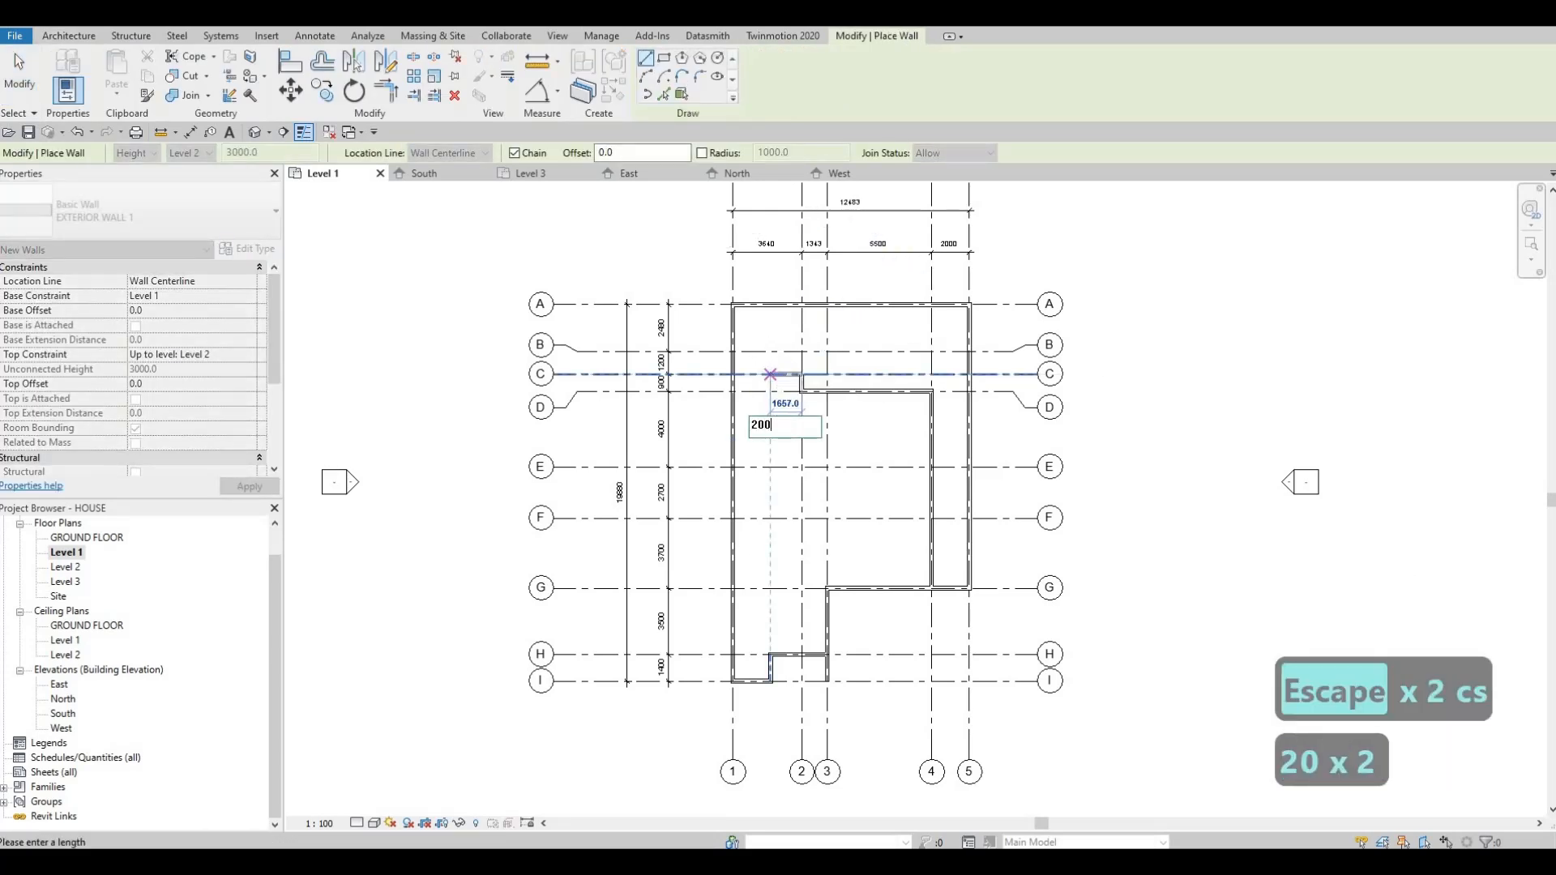
pyautogui.write('0')
pyautogui.press('Return')
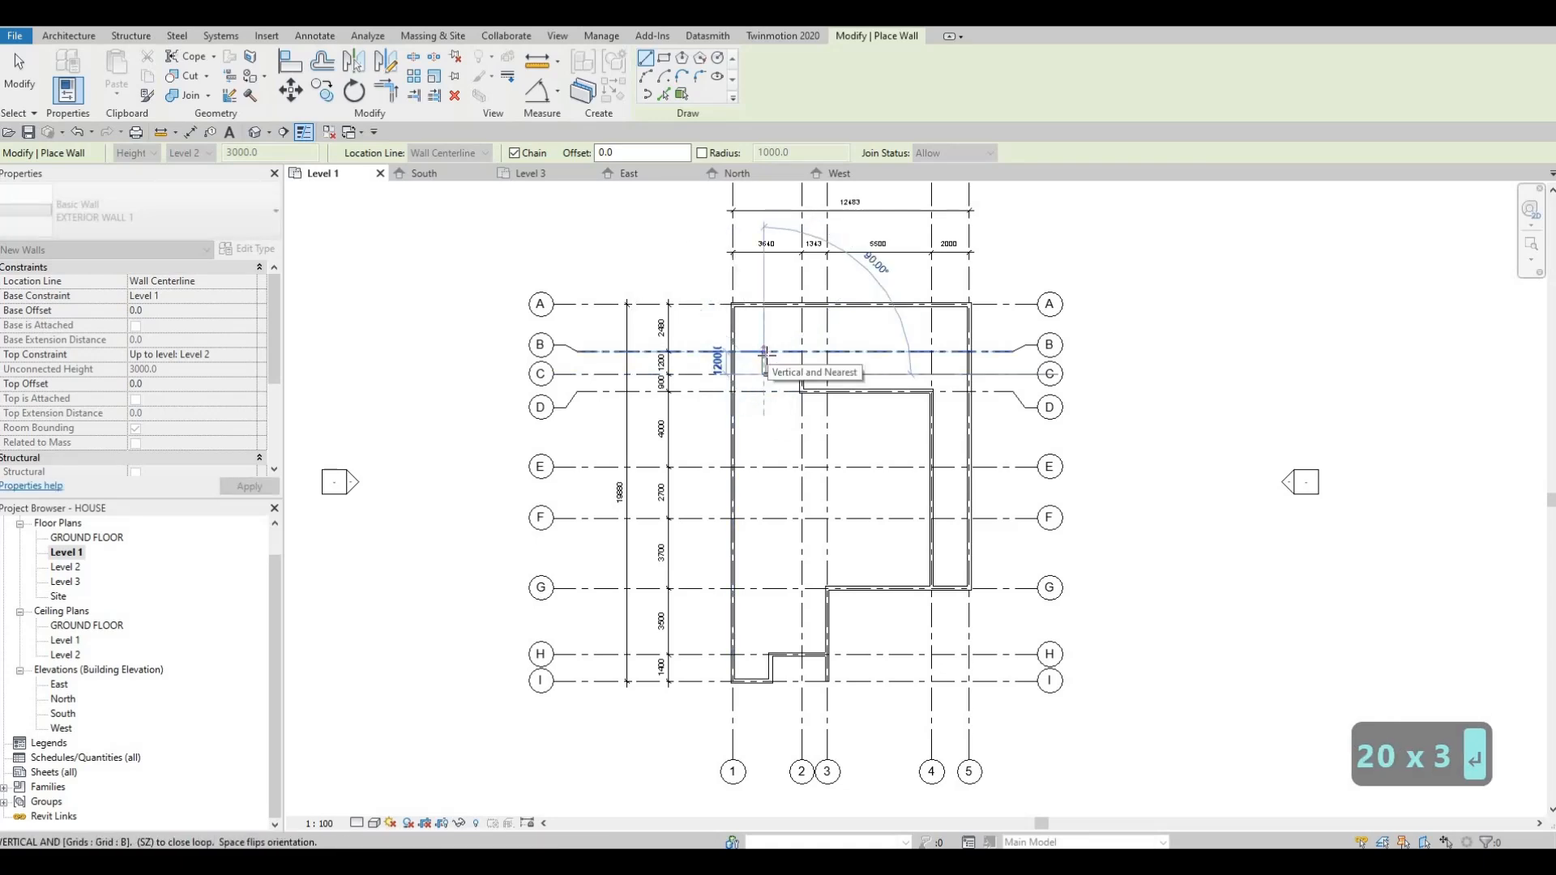
# Step: Continue the wall chain perpendicular from grid C to grid B, and along grid B to the wall on grid 1
pyautogui.click(765, 354)
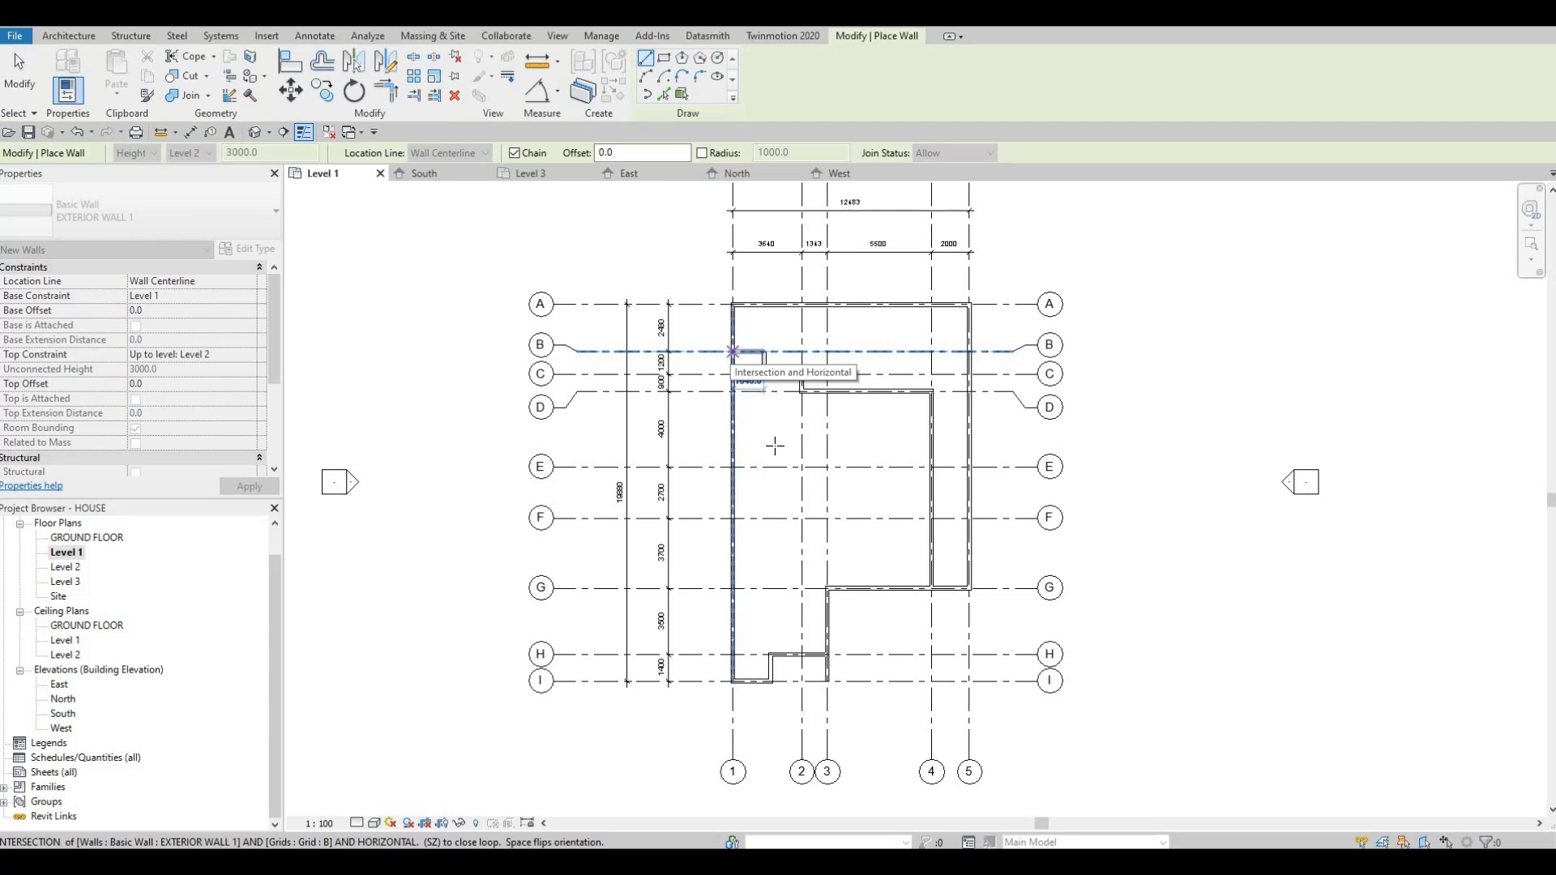
pyautogui.press('Escape')
pyautogui.press('Escape')
pyautogui.press('Escape')
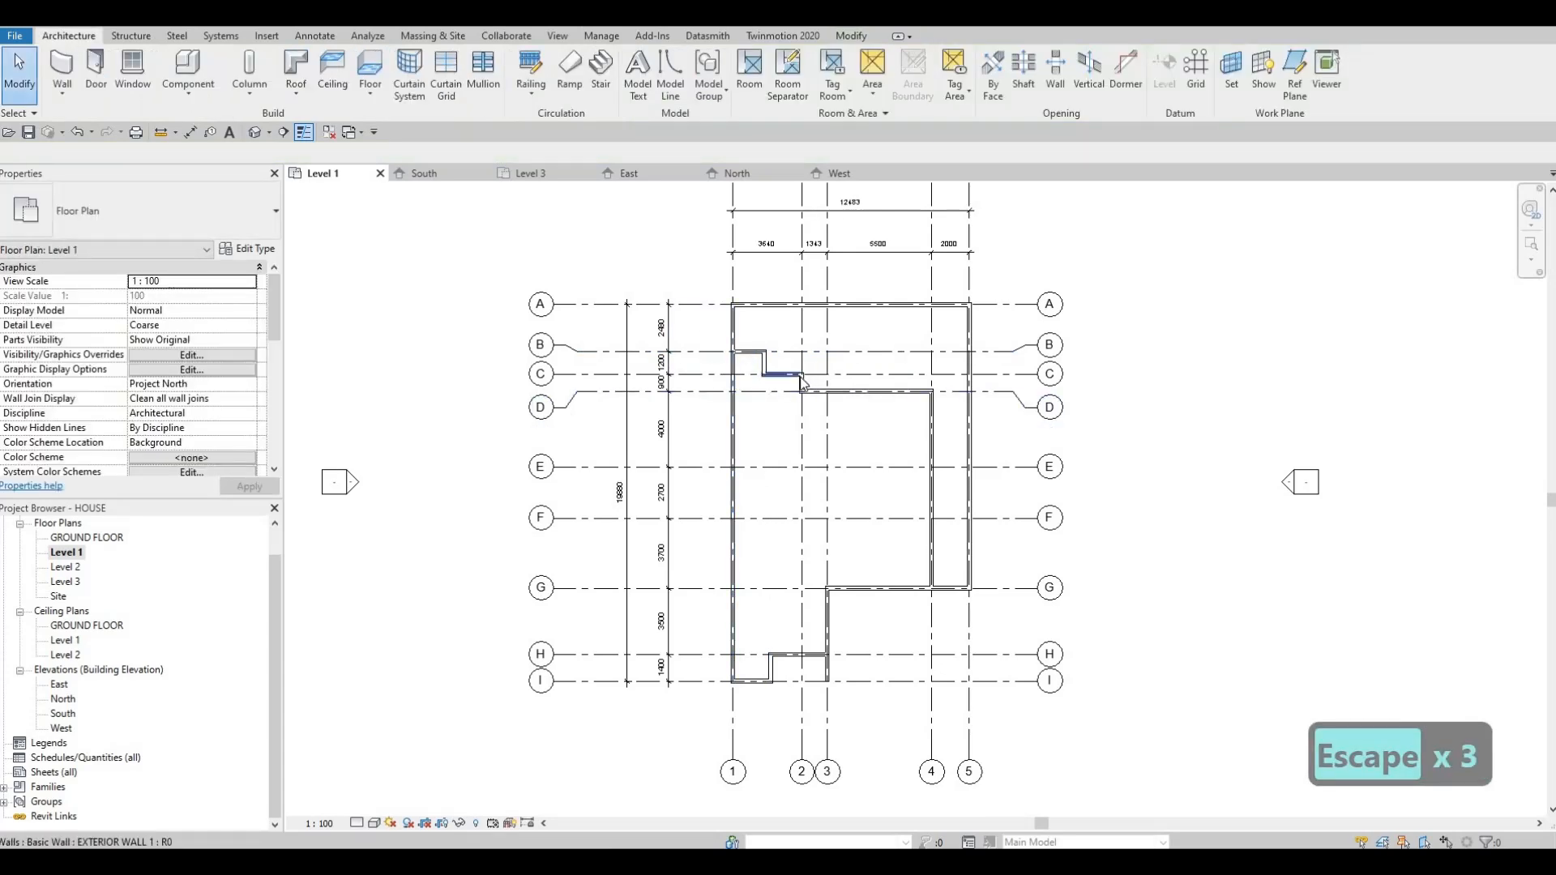
# Step: Examine the wall layout on the Level 1 plan, including the stepped walls between grids B and D
pyautogui.scroll(2, 801, 378)
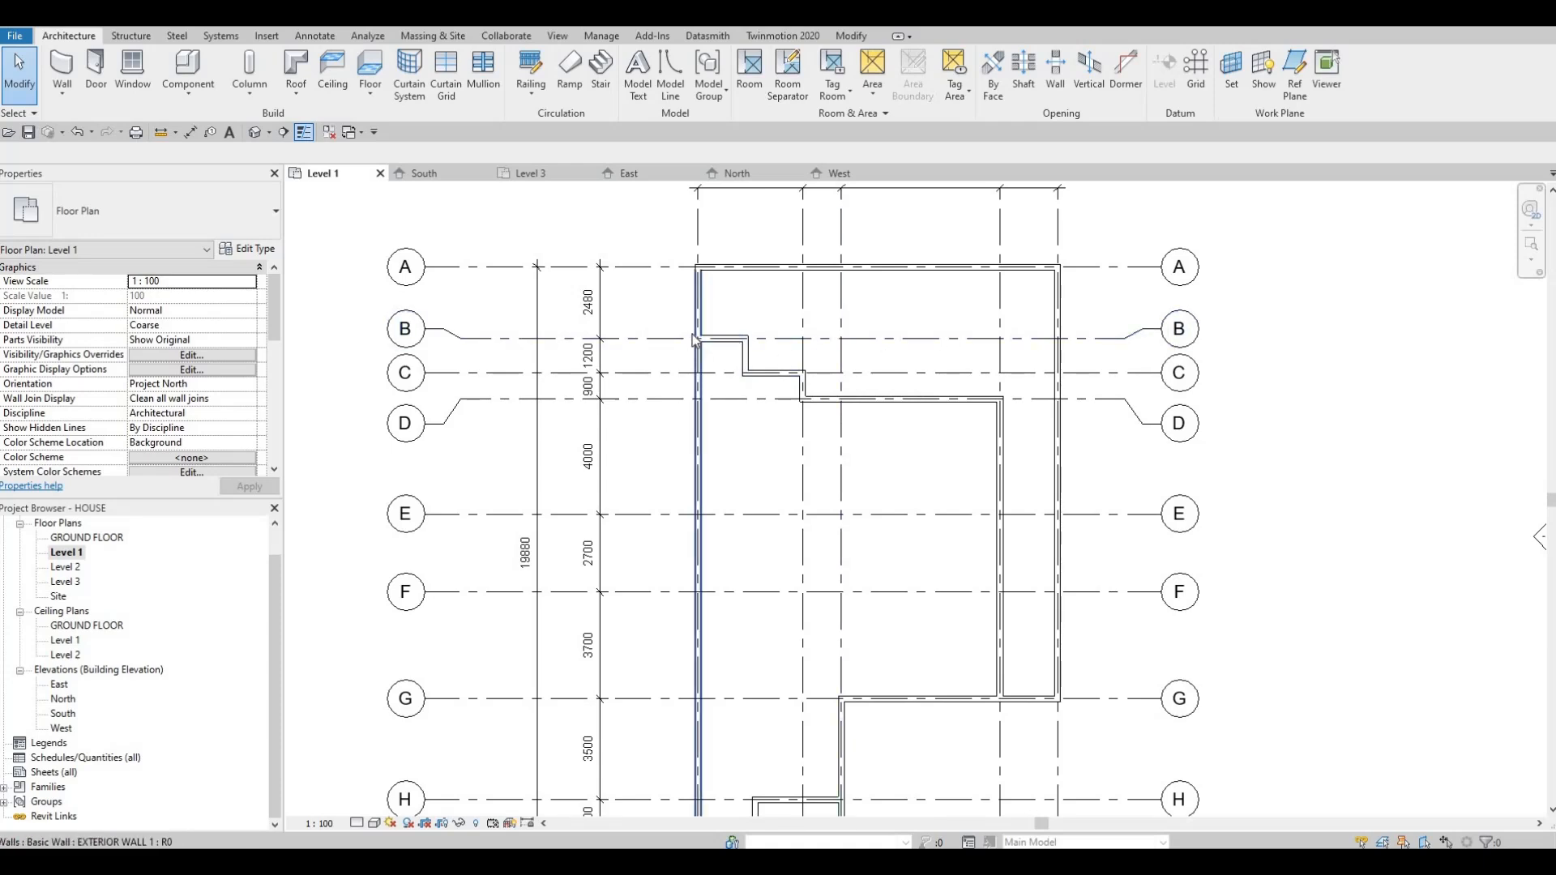
pyautogui.scroll(-4, 697, 341)
pyautogui.press('Escape')
pyautogui.press('Escape')
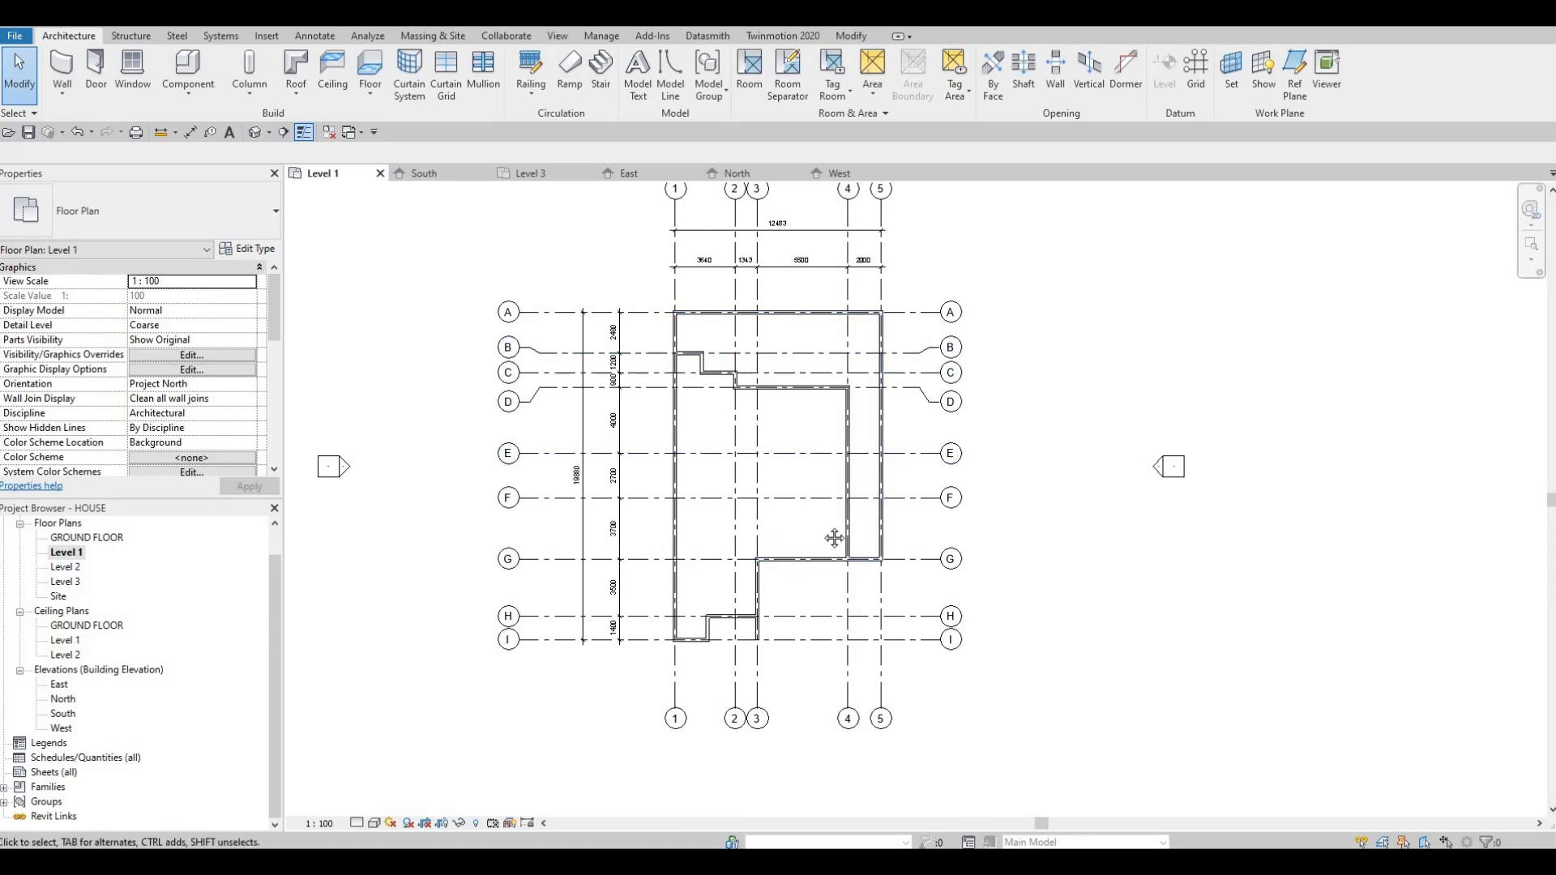
pyautogui.moveTo(773, 527); pyautogui.dragTo(808, 517, button='middle')
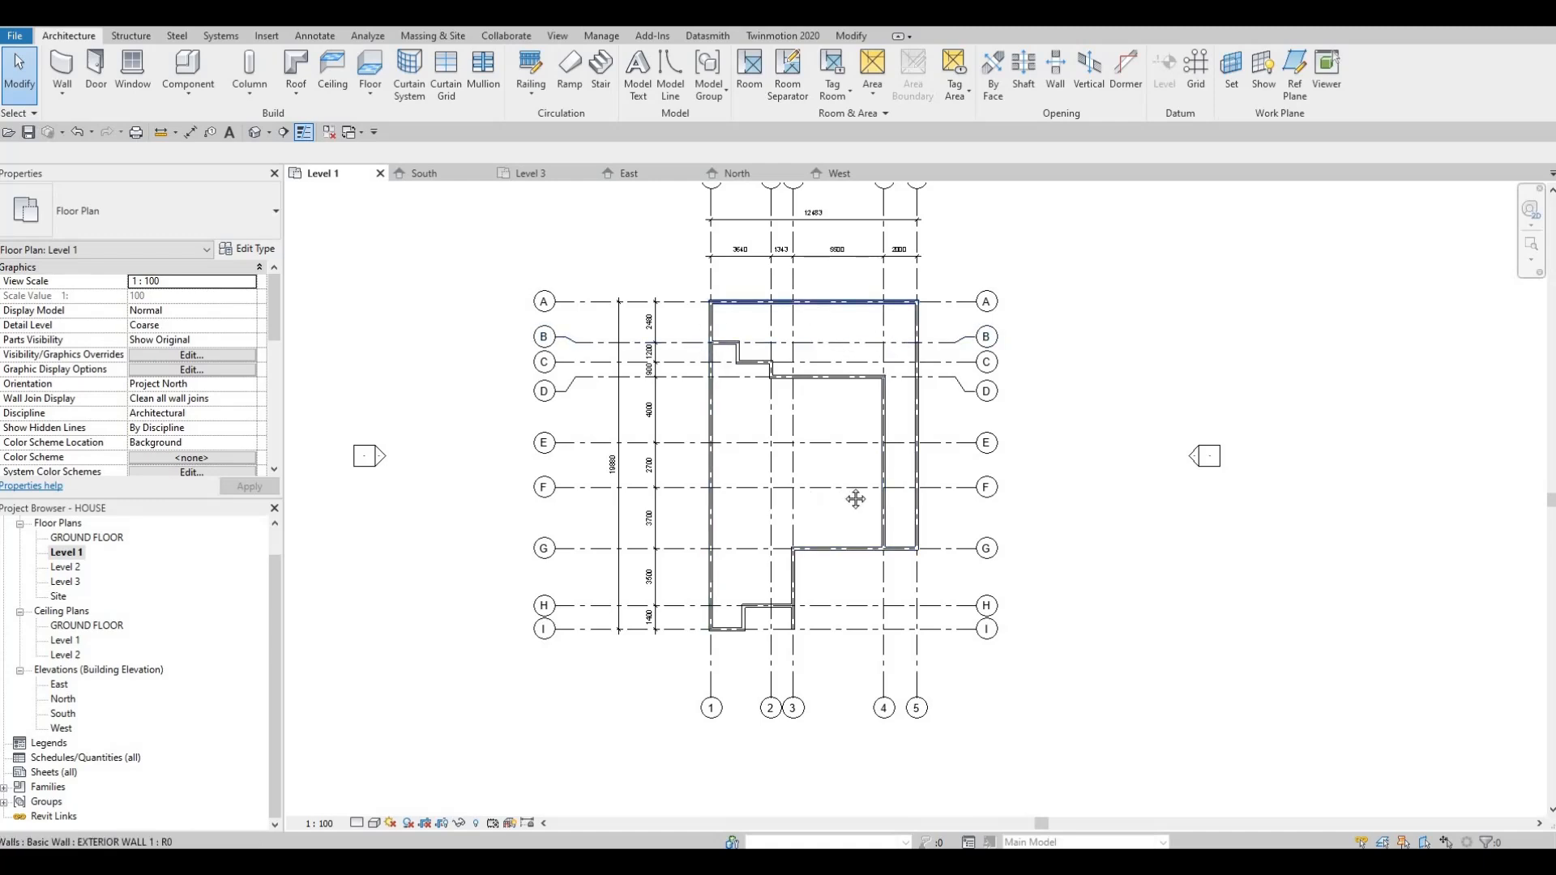
pyautogui.scroll(-2, 865, 493)
pyautogui.scroll(2, 865, 493)
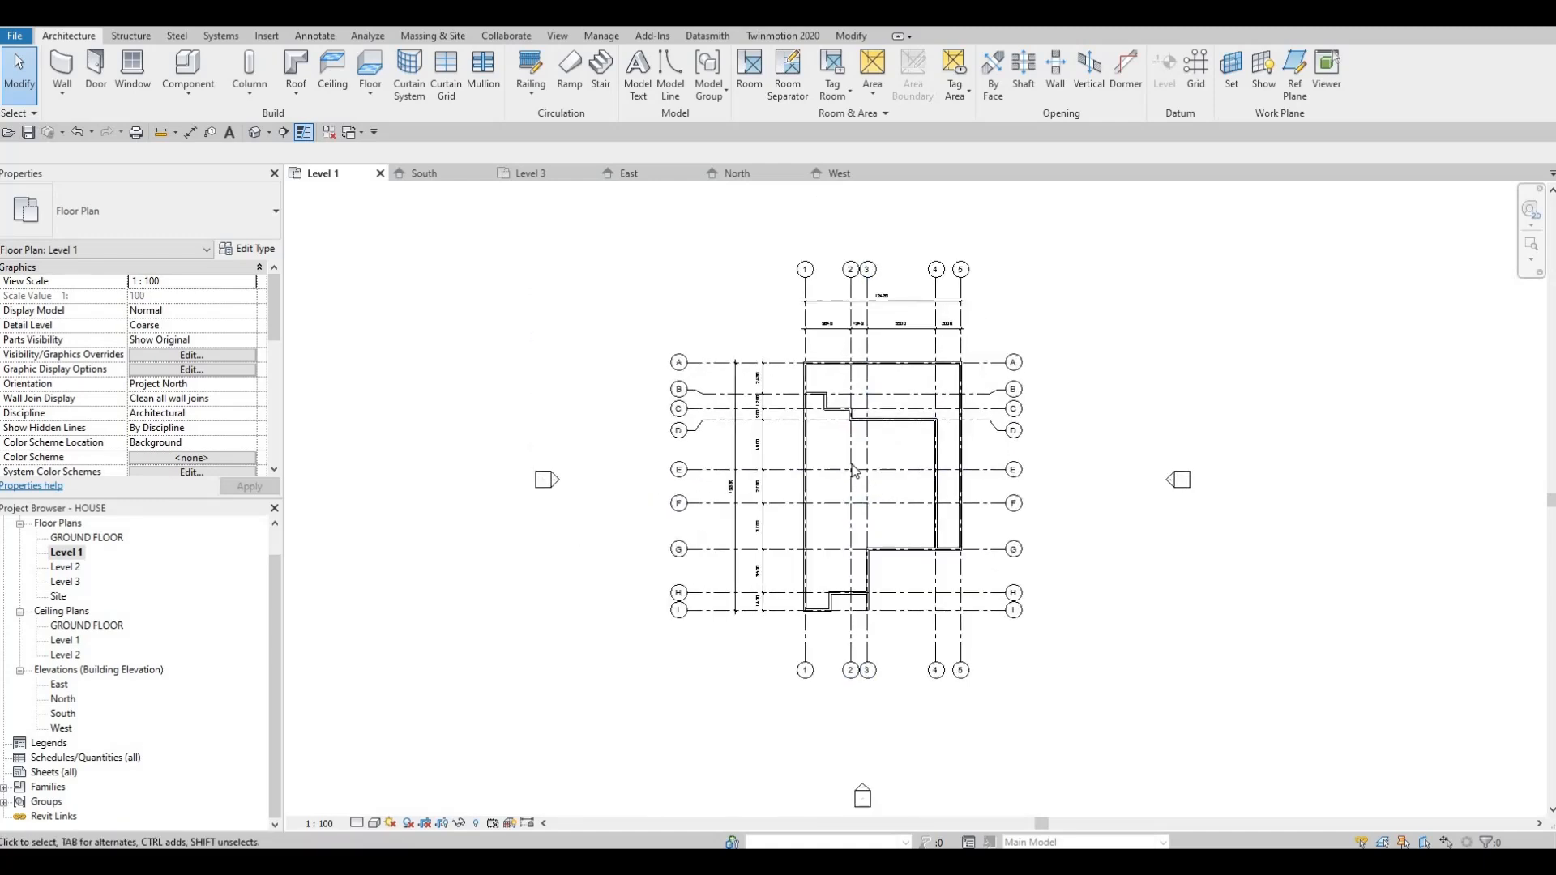
pyautogui.scroll(1, 856, 478)
pyautogui.scroll(1, 1159, 570)
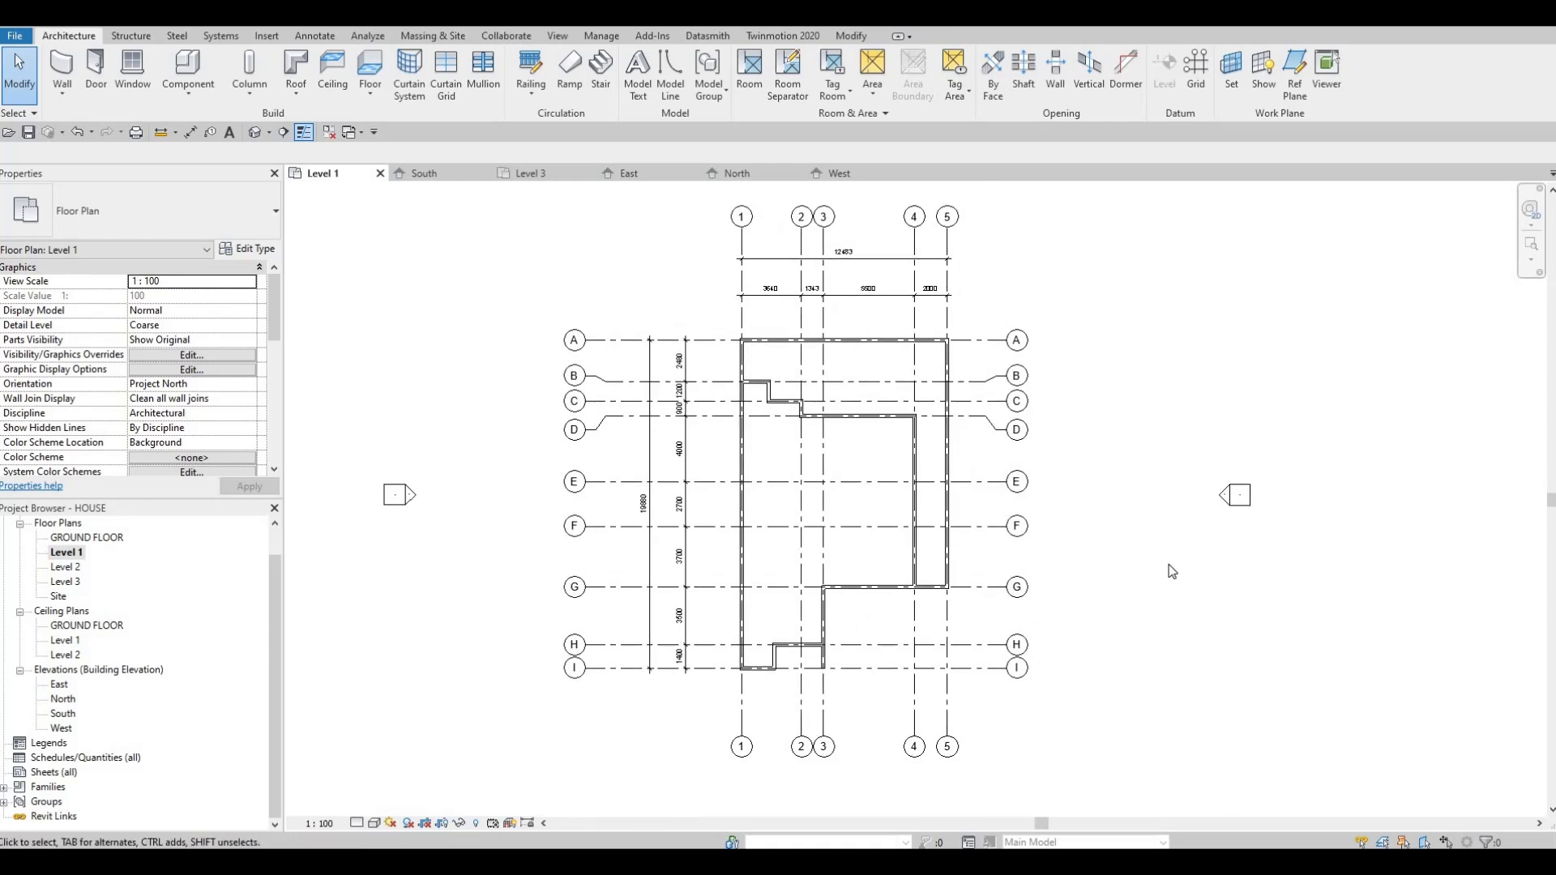